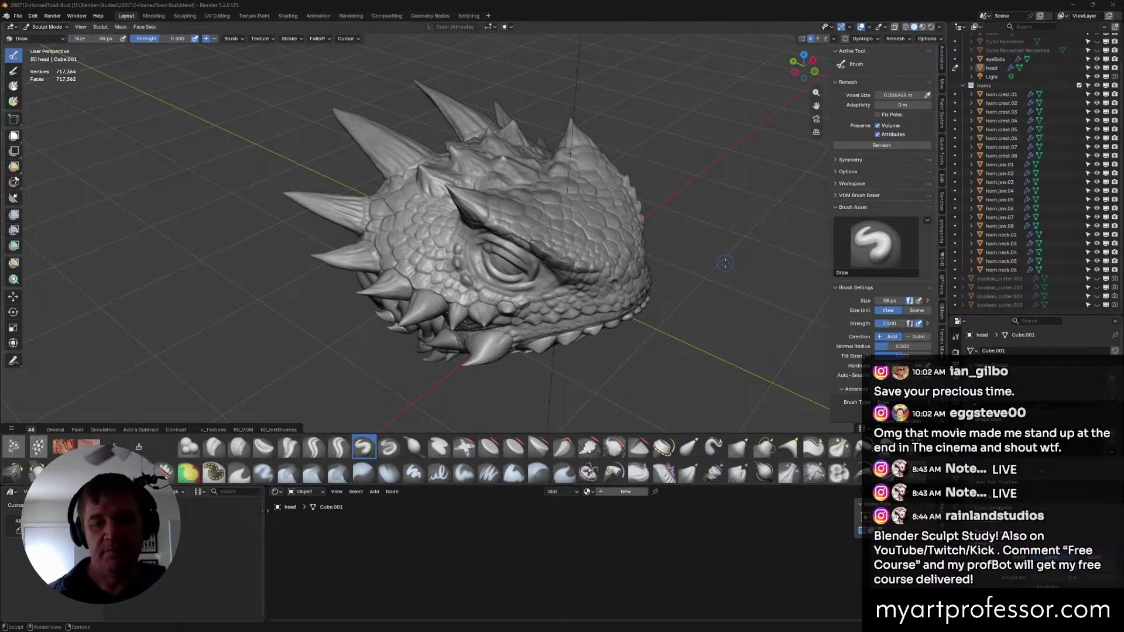
Inspect the horned toad head from several angles, focusing on the skin and scales around the eye.
middle_drag(725, 257, 695, 203)
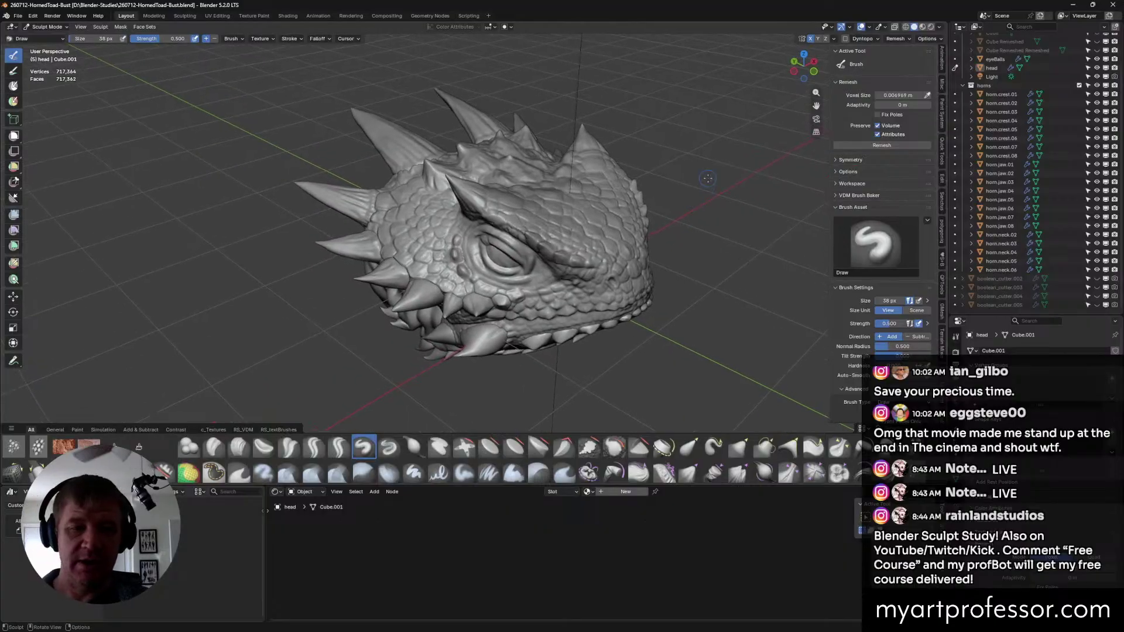
middle_drag(656, 222, 610, 263)
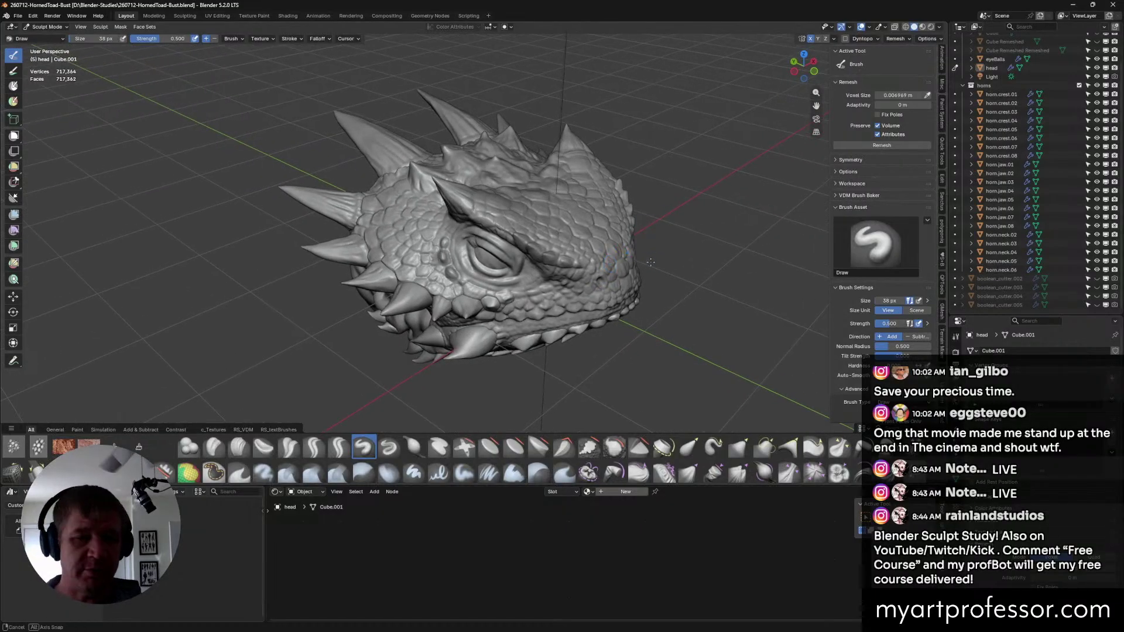
mouse_move(651, 262)
middle_down()
mouse_move(673, 258)
mouse_move(659, 238)
mouse_move(629, 262)
mouse_move(642, 236)
mouse_move(632, 274)
mouse_move(672, 240)
middle_up()
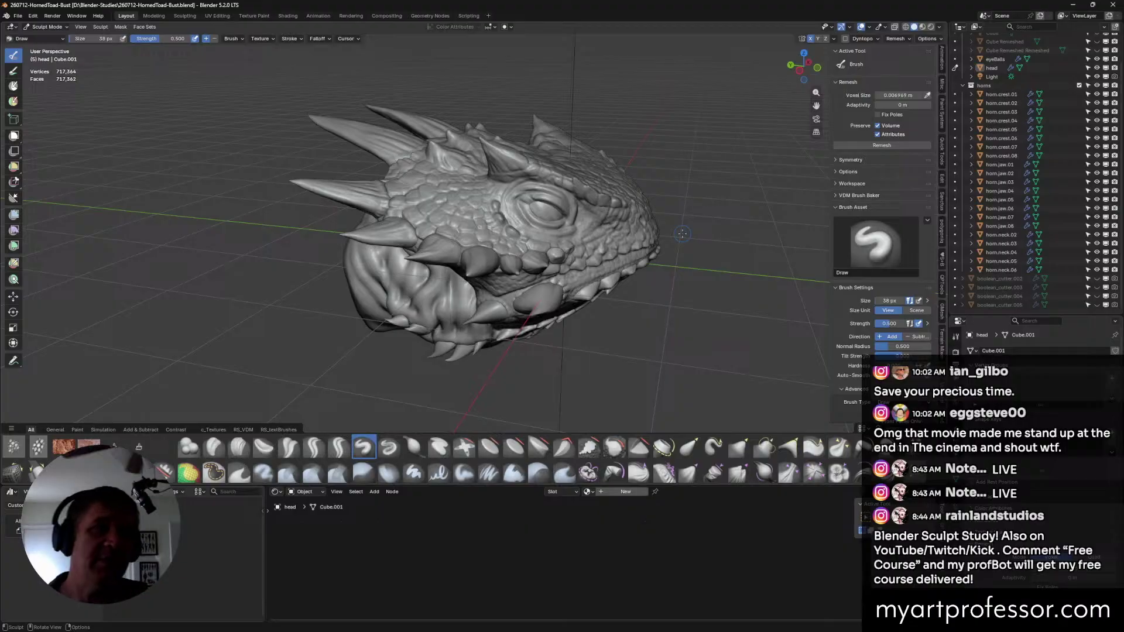
mouse_move(584, 328)
middle_down()
mouse_move(564, 285)
mouse_move(579, 228)
mouse_move(600, 276)
mouse_move(525, 254)
mouse_move(582, 228)
mouse_move(533, 230)
middle_up()
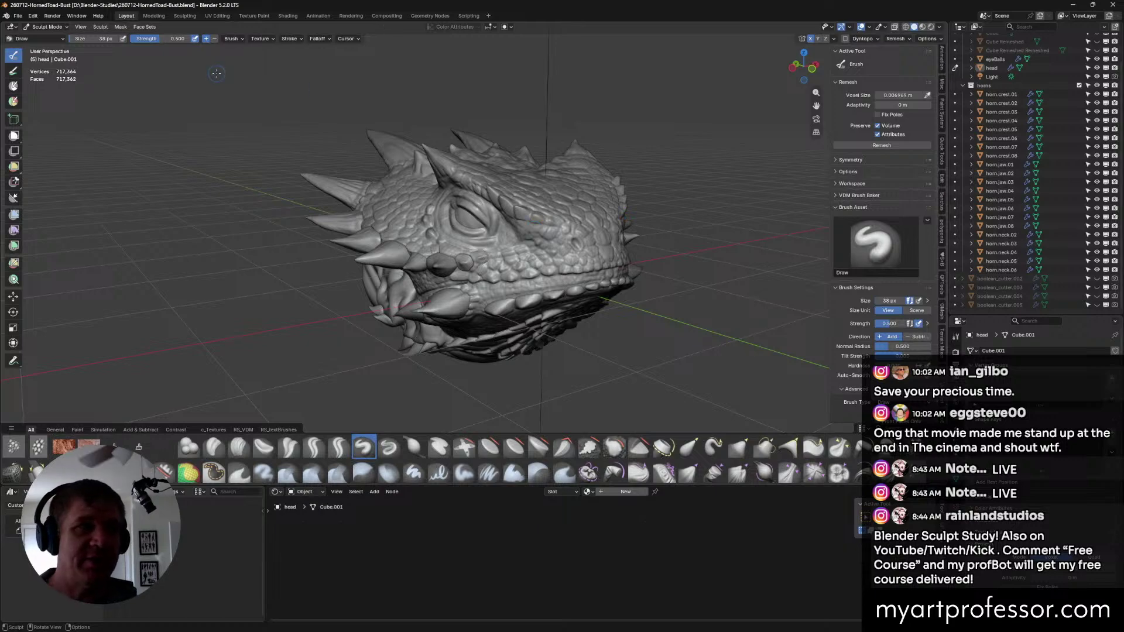
mouse_move(216, 74)
middle_down()
mouse_move(321, 236)
mouse_move(286, 206)
middle_up()
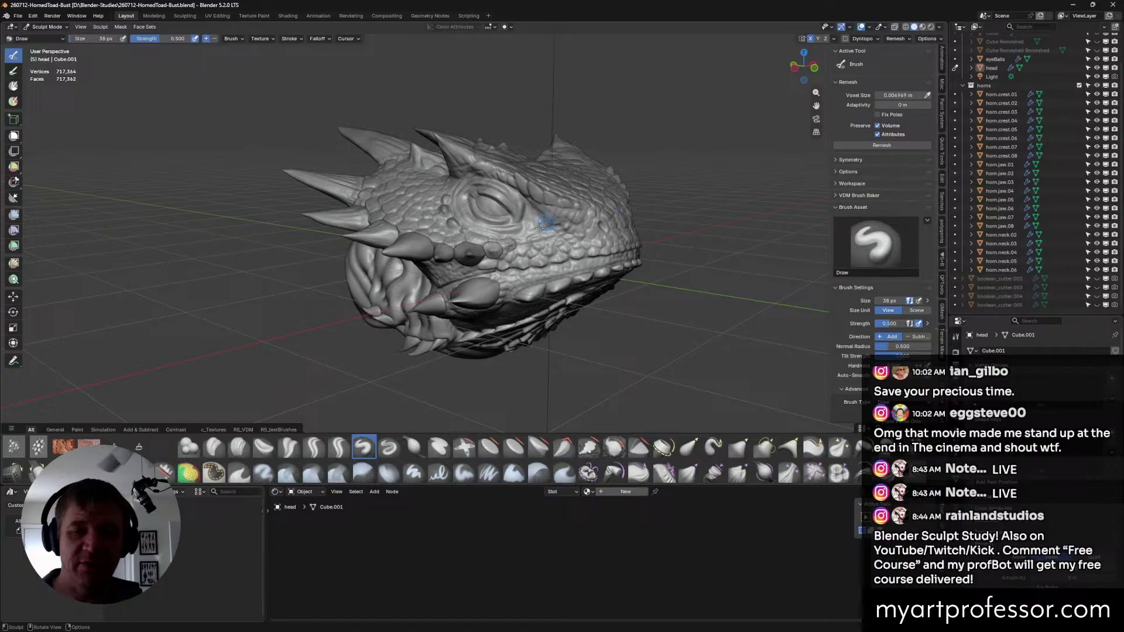
mouse_move(545, 223)
middle_down()
mouse_move(381, 256)
mouse_move(480, 261)
mouse_move(444, 238)
mouse_move(534, 235)
mouse_move(519, 217)
middle_up()
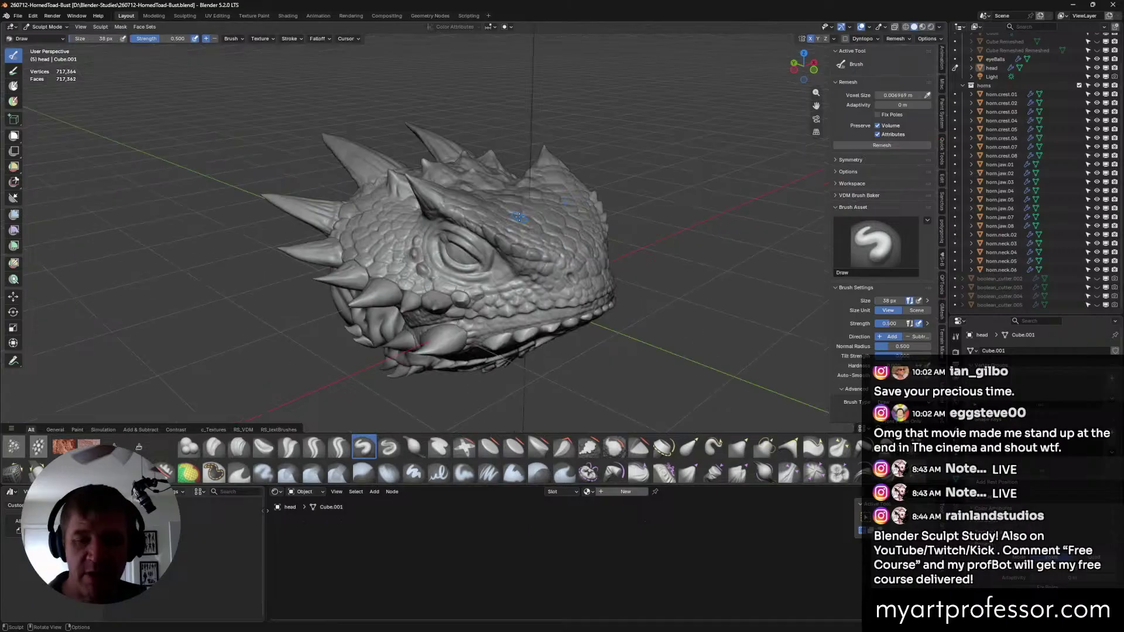
mouse_move(519, 217)
middle_down()
mouse_move(543, 304)
mouse_move(610, 264)
mouse_move(535, 284)
middle_up()
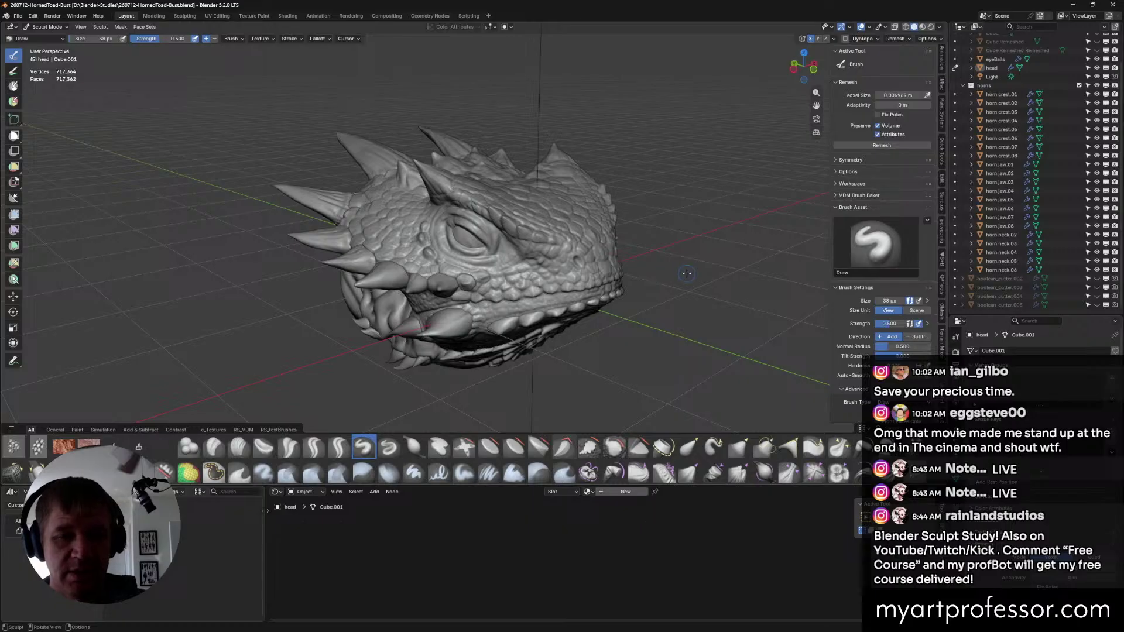
mouse_move(690, 218)
middle_down()
mouse_move(676, 199)
mouse_move(710, 214)
mouse_move(711, 243)
mouse_move(725, 252)
mouse_move(710, 247)
middle_up()
scroll(726, 250, up, 2)
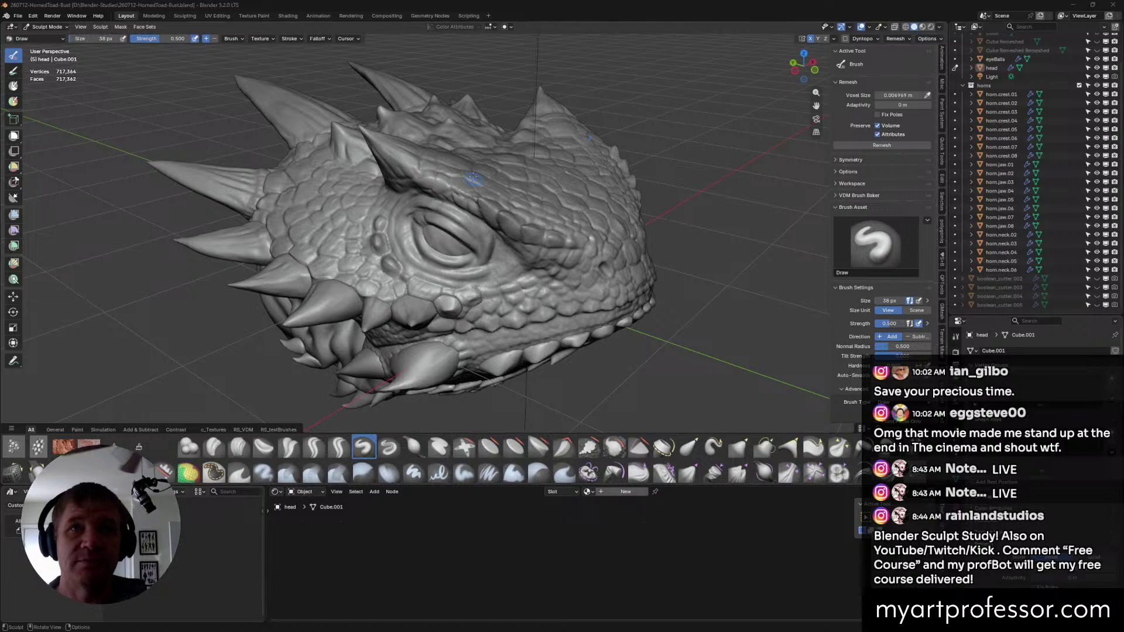
mouse_move(472, 178)
middle_down()
mouse_move(472, 144)
mouse_move(477, 166)
mouse_move(549, 118)
mouse_move(583, 135)
mouse_move(542, 138)
middle_up()
scroll(542, 138, up, 1)
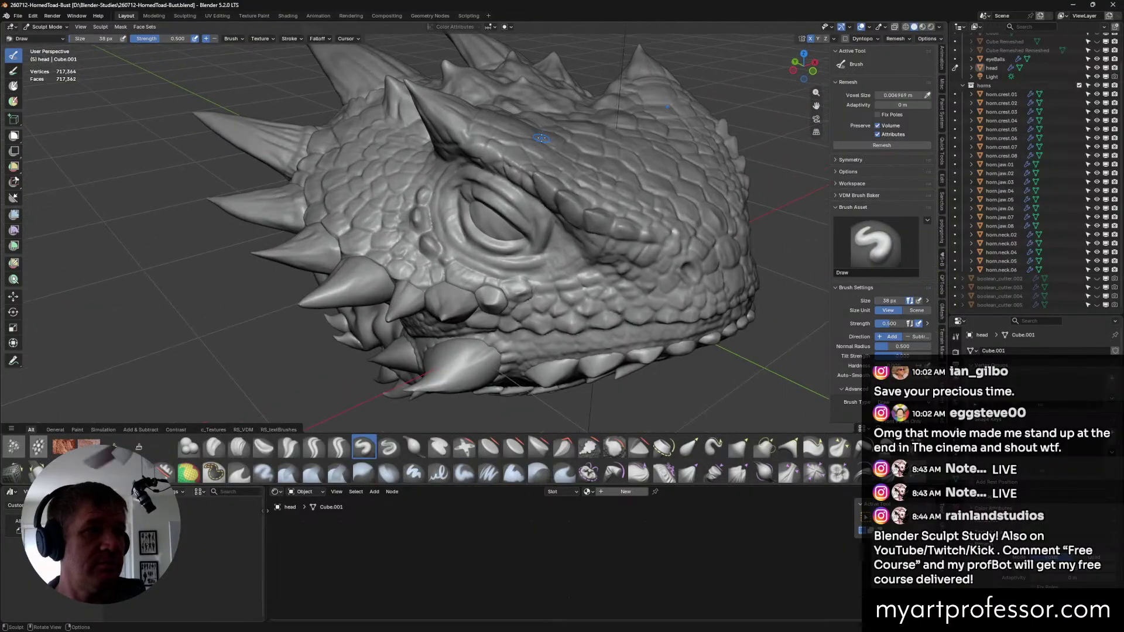
middle_drag(502, 221, 527, 188)
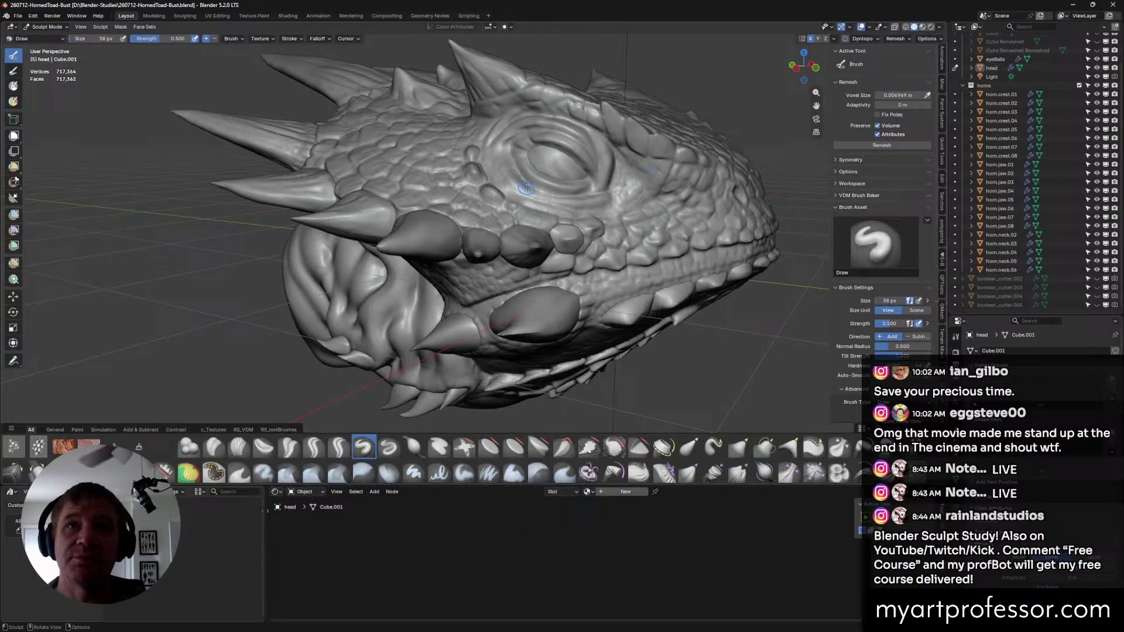
middle_drag(528, 137, 533, 118)
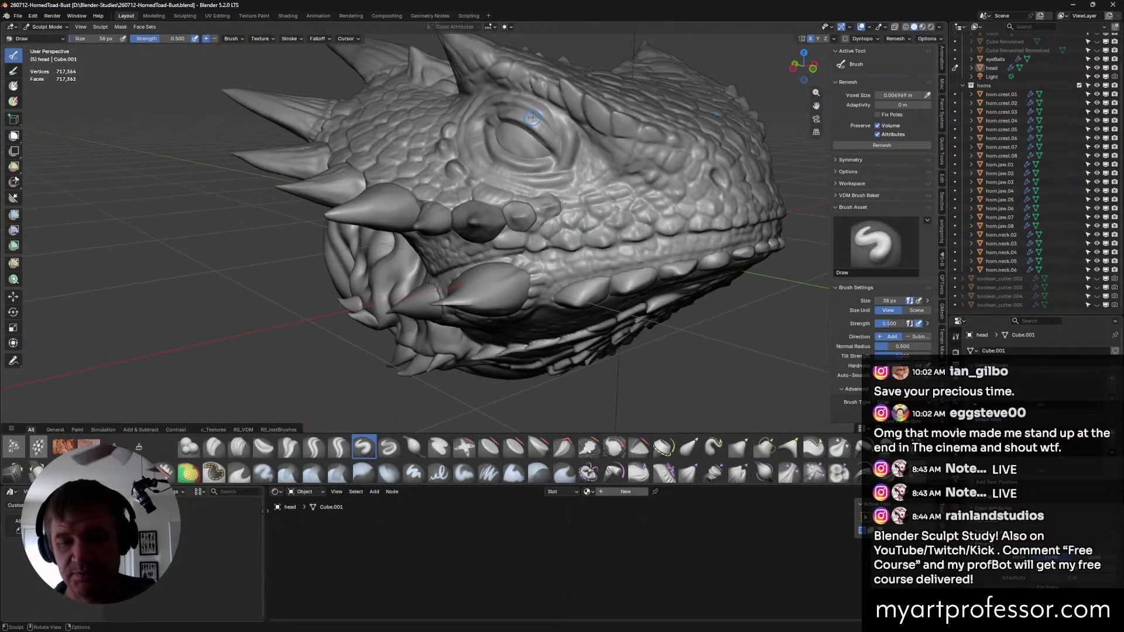
Build up the skin fold beneath the eye with the Clay Strips brush and smooth the strokes.
click(238, 446)
middle_drag(544, 217, 576, 219)
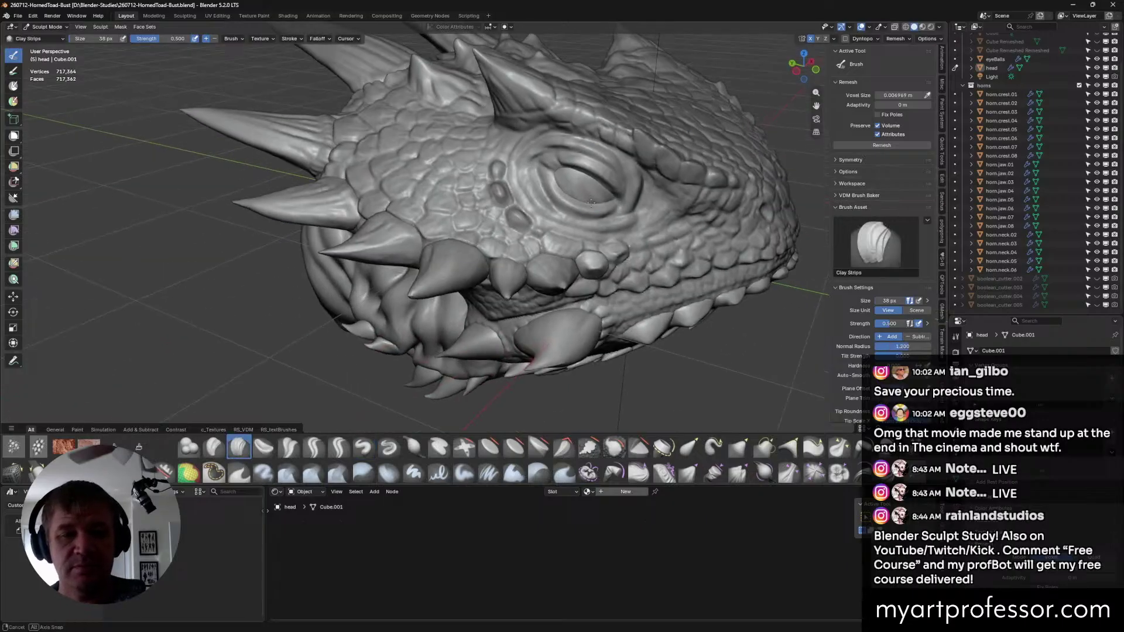
drag(575, 219, 605, 226)
middle_drag(632, 232, 606, 225)
drag(599, 225, 639, 228)
shift+drag(556, 214, 612, 227)
middle_drag(612, 227, 588, 250)
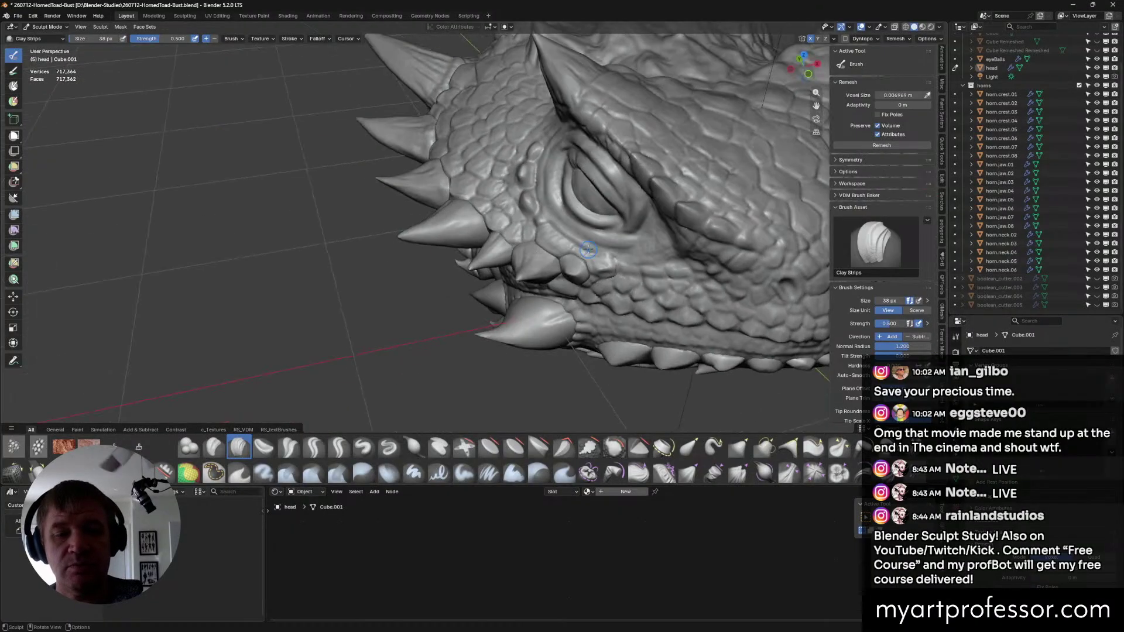
Smooth the skin below and behind the eye's rear corner and add Clay Strips volume there.
shift+drag(569, 237, 570, 218)
mouse_move(570, 218)
middle_down()
mouse_move(609, 209)
mouse_move(548, 211)
middle_up()
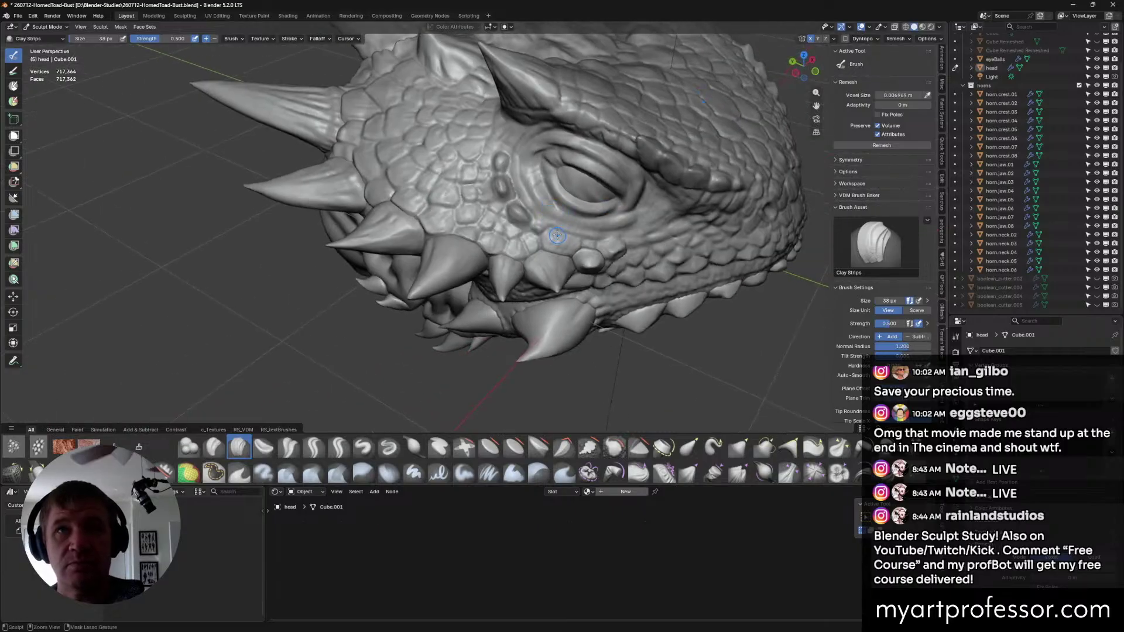
mouse_move(537, 193)
shift+mouse_down()
mouse_move(525, 167)
mouse_move(550, 210)
shift+mouse_up()
drag(529, 170, 532, 192)
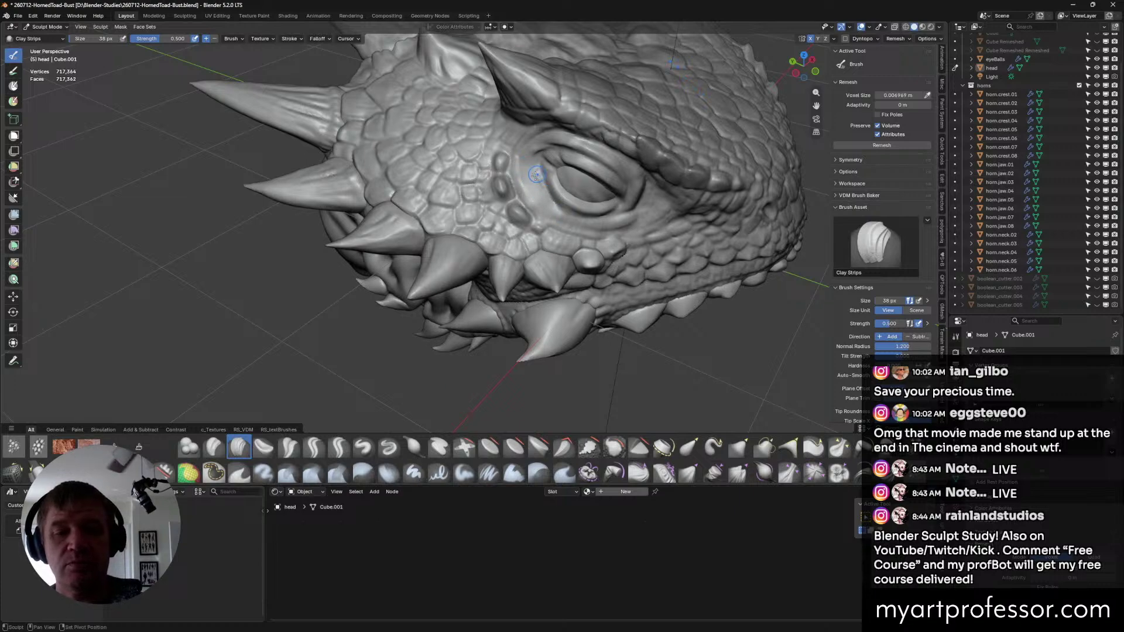
mouse_move(529, 174)
middle_down()
mouse_move(593, 227)
mouse_move(571, 254)
middle_up()
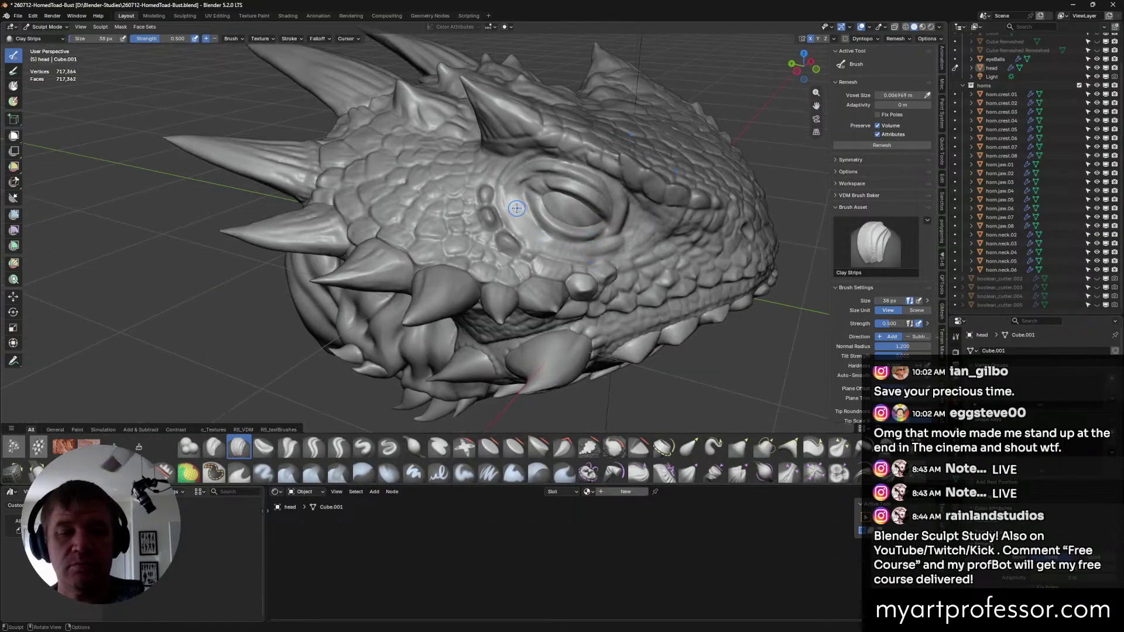
mouse_move(517, 209)
mouse_down()
mouse_move(555, 247)
mouse_move(512, 216)
mouse_up()
scroll(514, 216, up, 3)
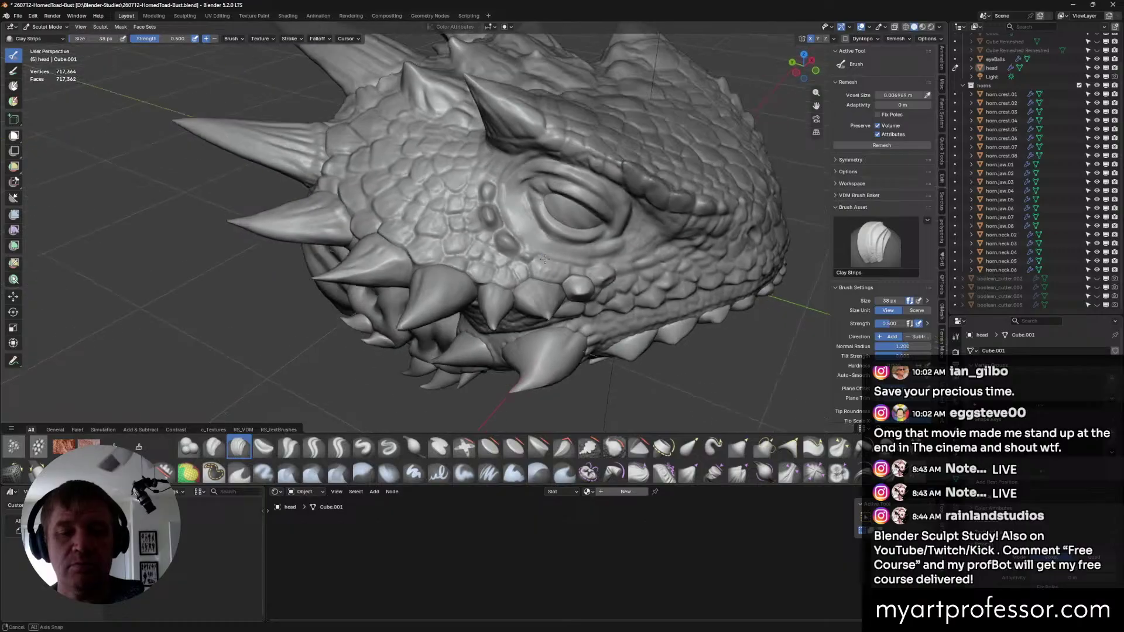
mouse_move(527, 187)
middle_down()
mouse_move(626, 250)
mouse_move(592, 261)
mouse_move(603, 202)
mouse_move(561, 216)
mouse_move(542, 200)
mouse_move(582, 202)
mouse_move(573, 199)
middle_up()
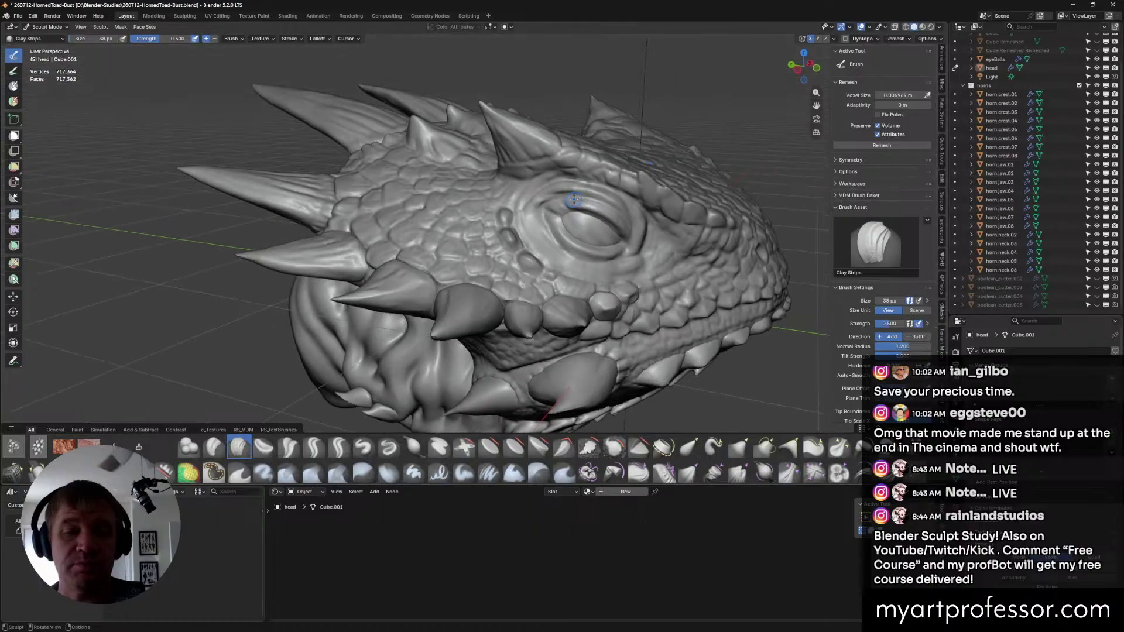
Reduce the Clay Strips brush size and add a fine stroke to the skin behind the eye.
key(f)
click(563, 205)
mouse_move(541, 227)
mouse_down()
mouse_move(552, 246)
mouse_move(536, 226)
mouse_up()
middle_drag(536, 227, 553, 252)
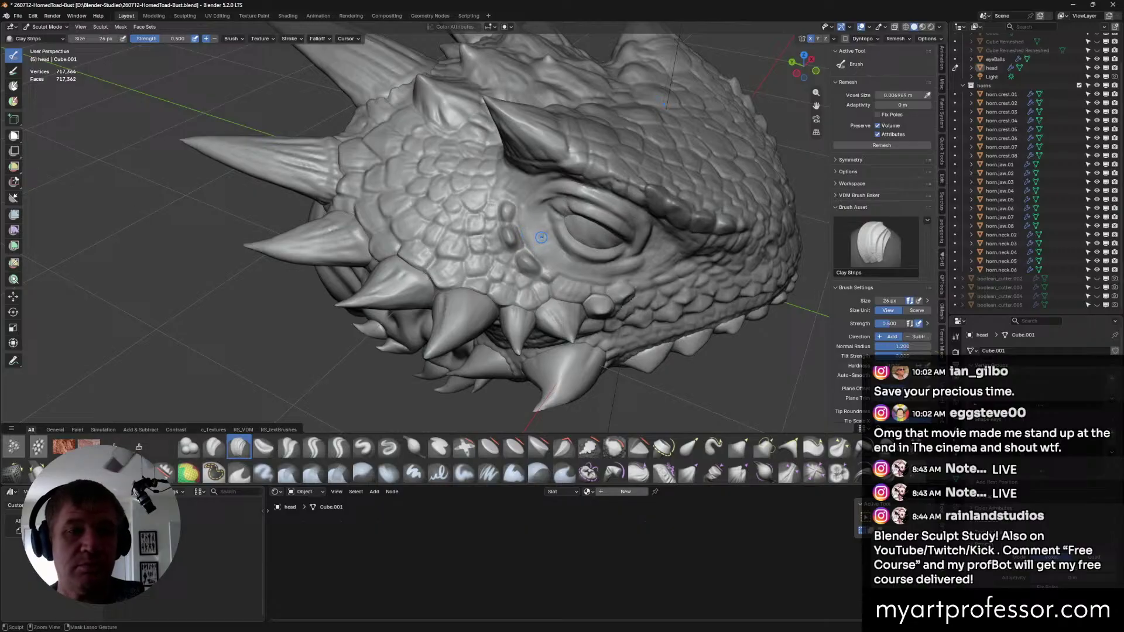
Carve creases into the skin beneath and behind the eye with subtractive Clay Strips strokes.
mouse_move(534, 243)
middle_down()
mouse_move(583, 246)
mouse_move(531, 244)
mouse_move(595, 281)
mouse_move(552, 255)
middle_up()
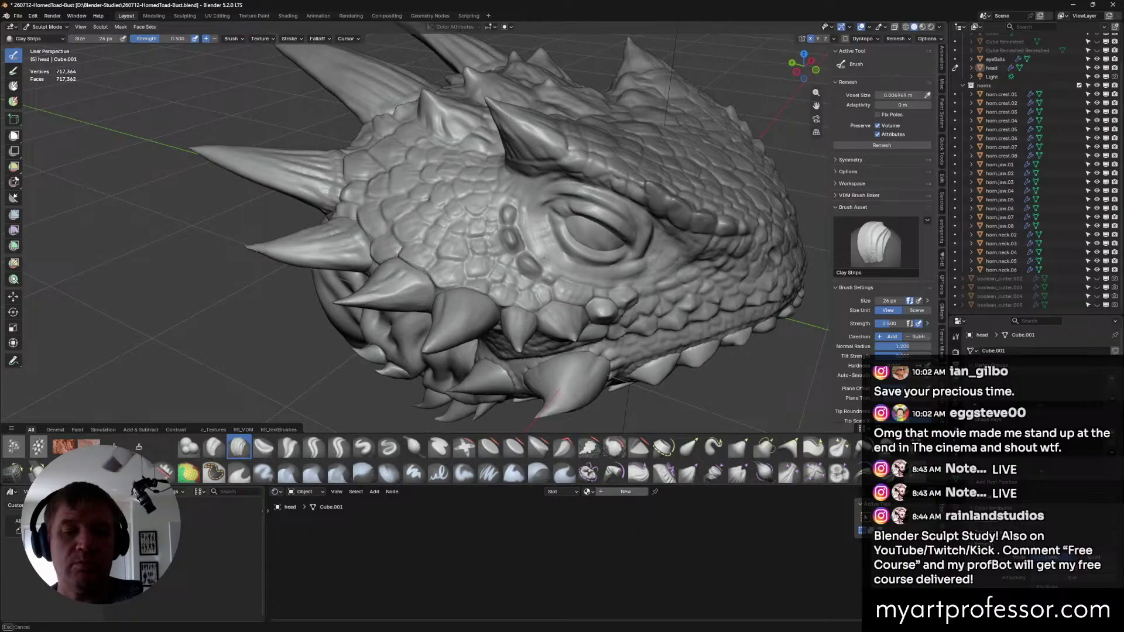
middle_drag(628, 268, 594, 268)
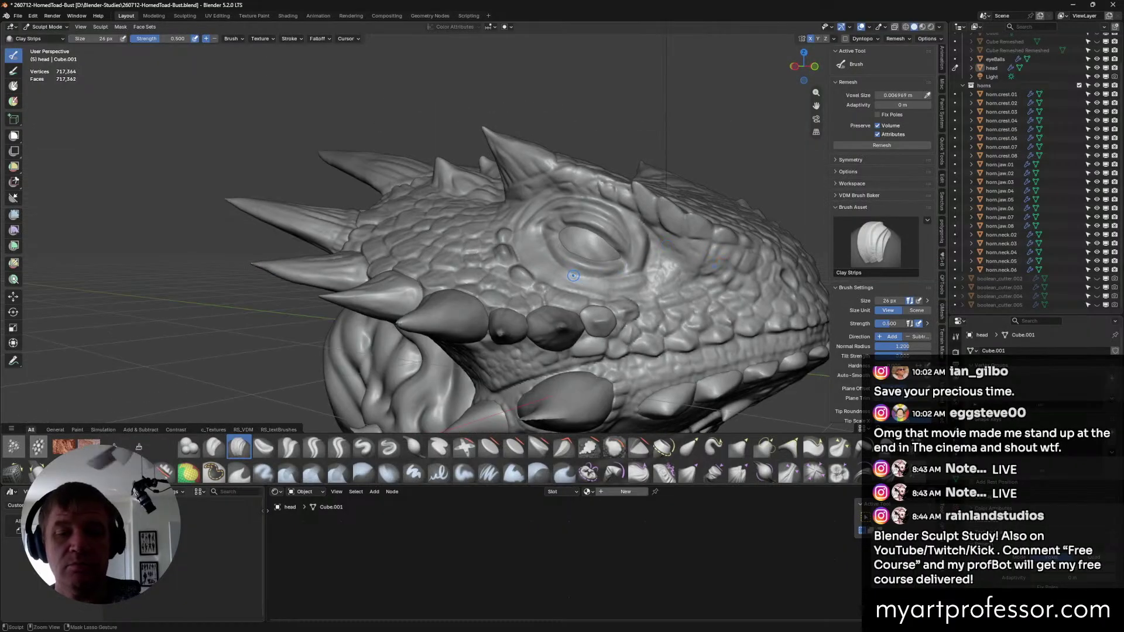
middle_drag(592, 269, 586, 287)
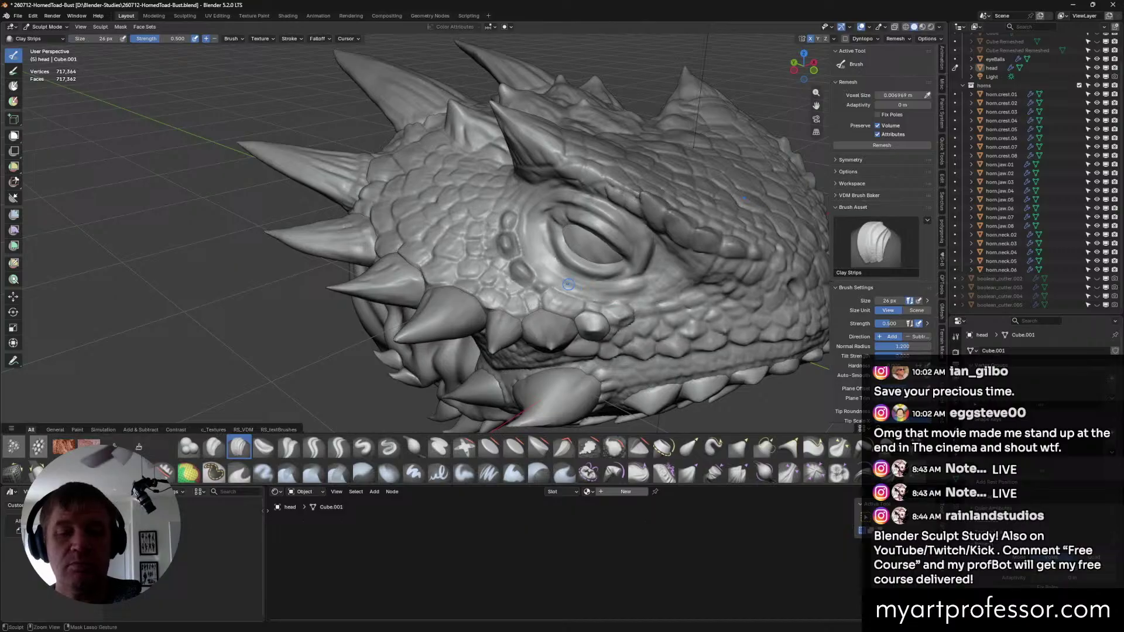
mouse_move(544, 265)
middle_down()
mouse_move(618, 264)
mouse_move(540, 265)
middle_up()
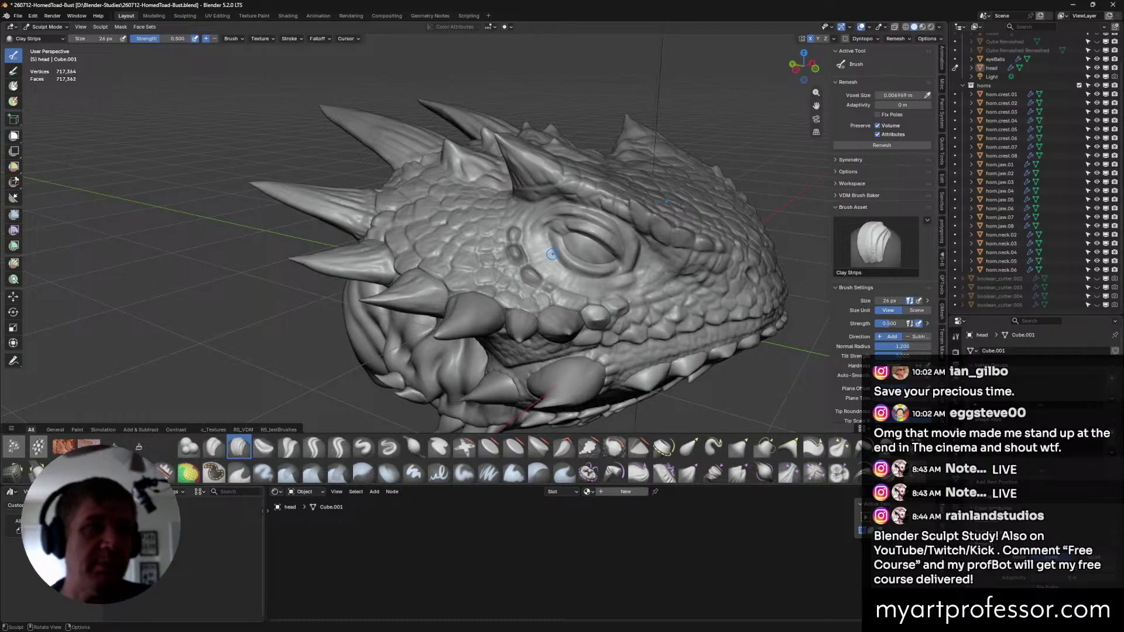
mouse_move(552, 255)
middle_down()
mouse_move(505, 218)
mouse_move(537, 250)
middle_up()
ctrl+drag(567, 281, 602, 285)
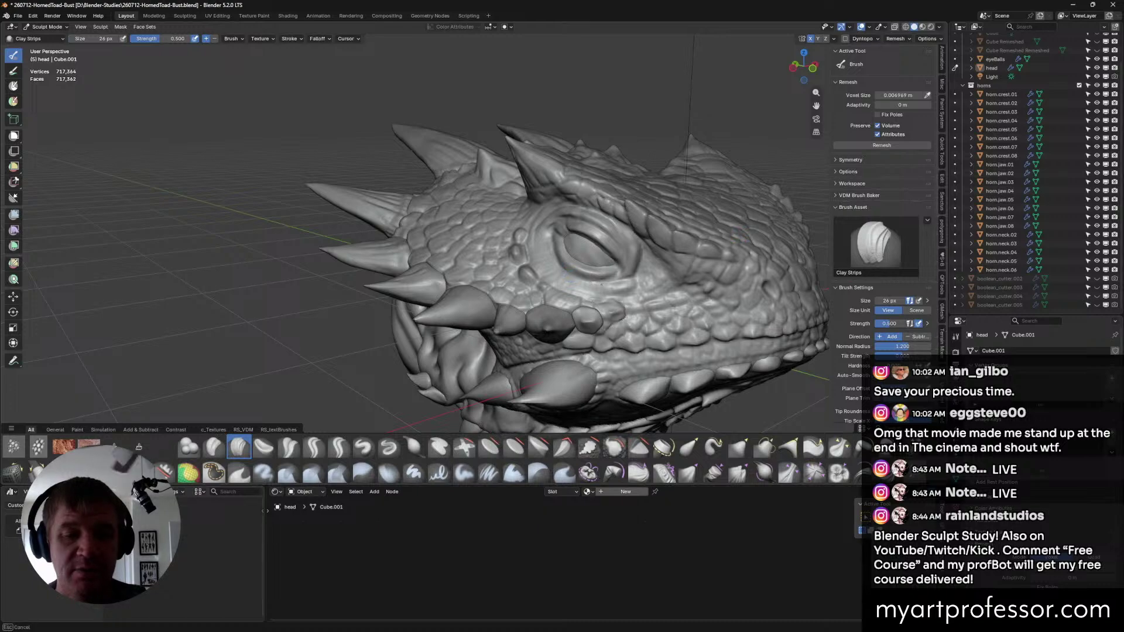
mouse_move(603, 286)
middle_down()
mouse_move(638, 278)
mouse_move(586, 239)
mouse_move(564, 251)
middle_up()
ctrl+drag(532, 239, 535, 241)
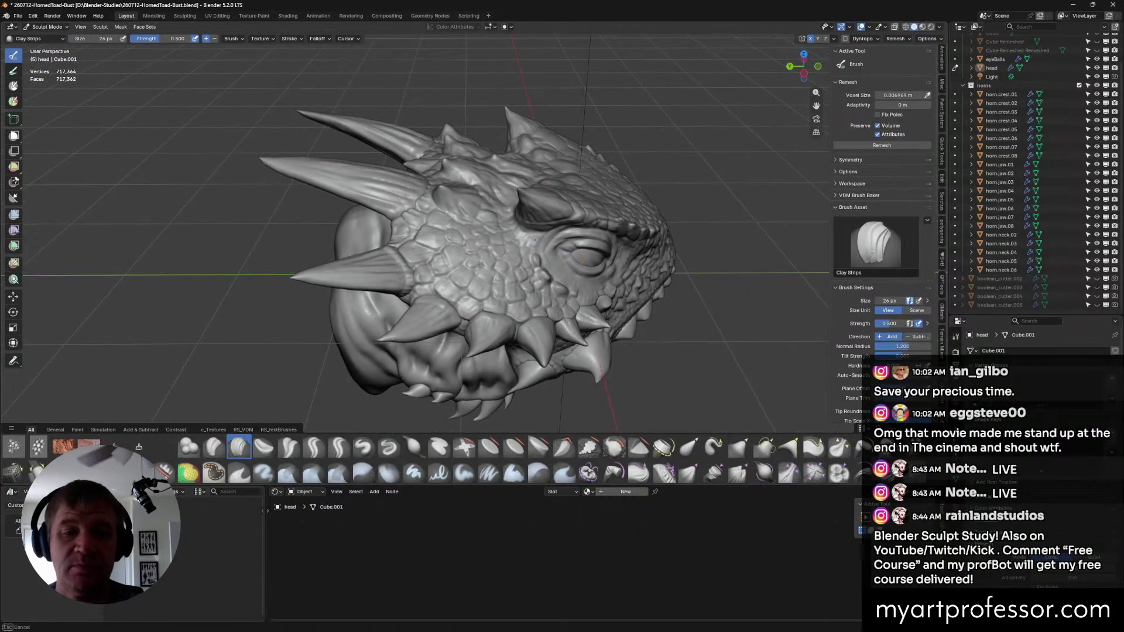
Add a short Clay Strips stroke to the skin fold above the eye's rear corner.
mouse_move(543, 237)
middle_down()
mouse_move(551, 267)
mouse_move(560, 241)
middle_up()
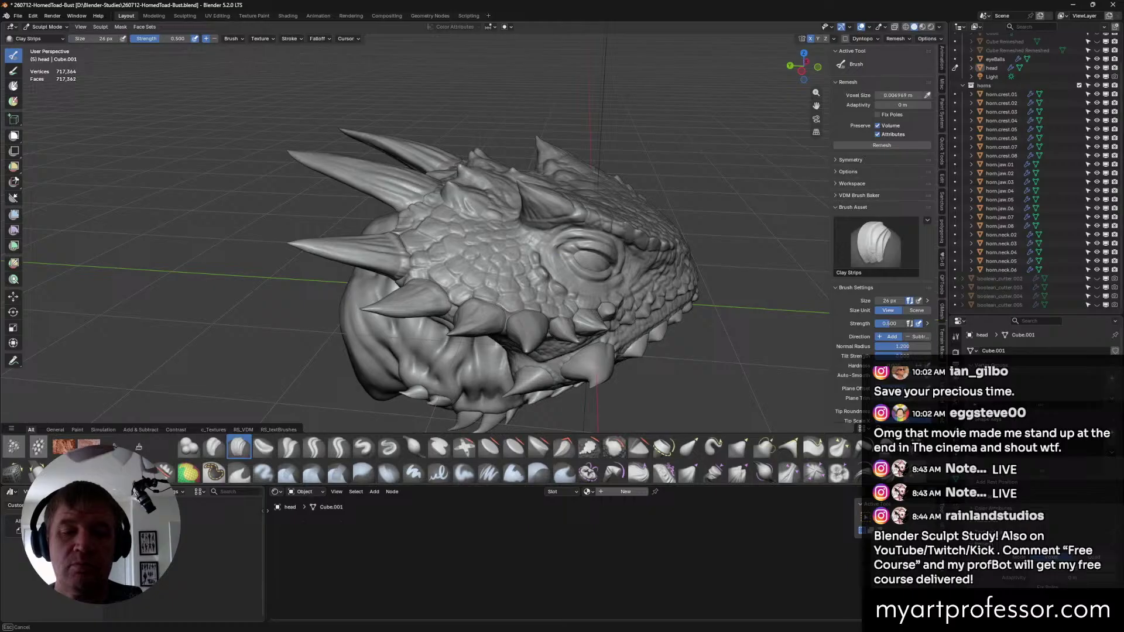
middle_drag(538, 244, 592, 237)
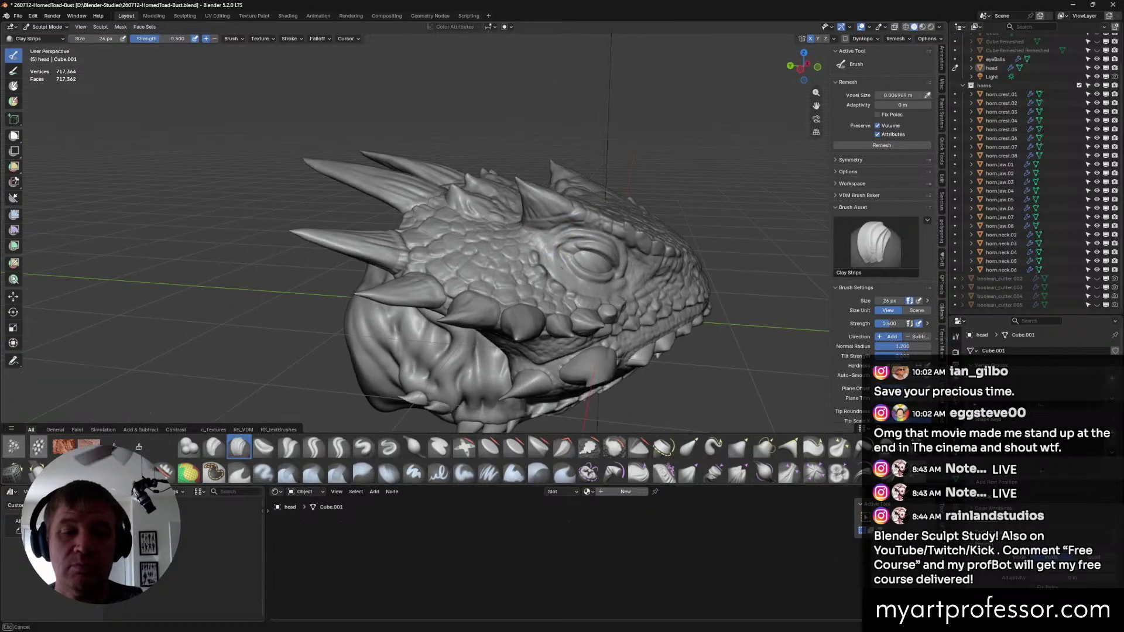
middle_drag(564, 278, 604, 236)
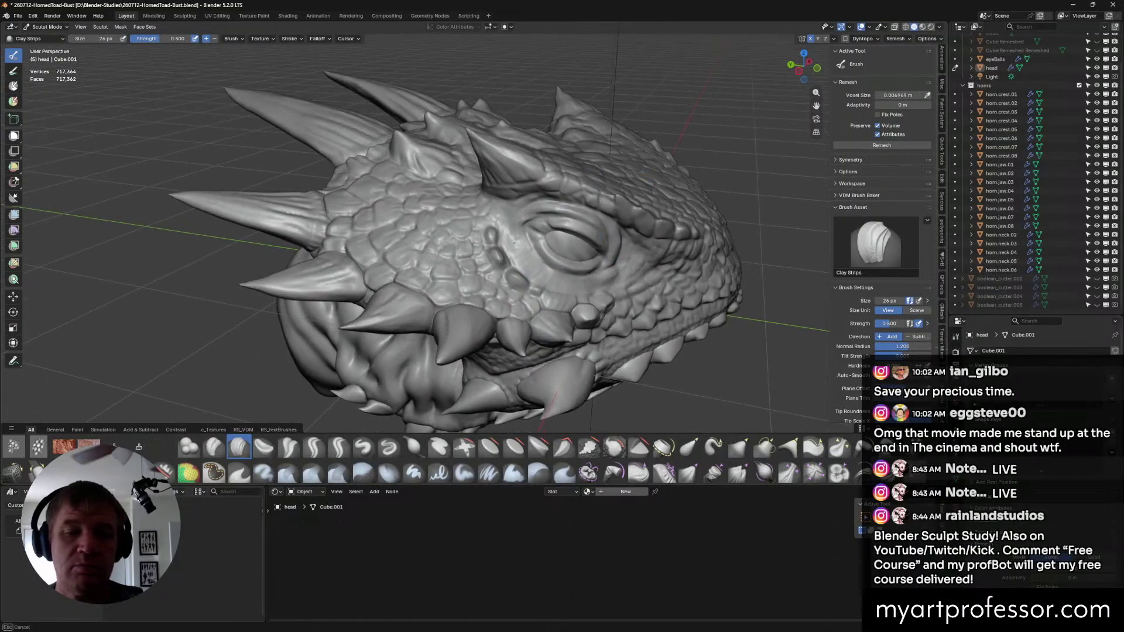
mouse_move(518, 209)
middle_down()
mouse_move(532, 236)
mouse_move(515, 231)
middle_up()
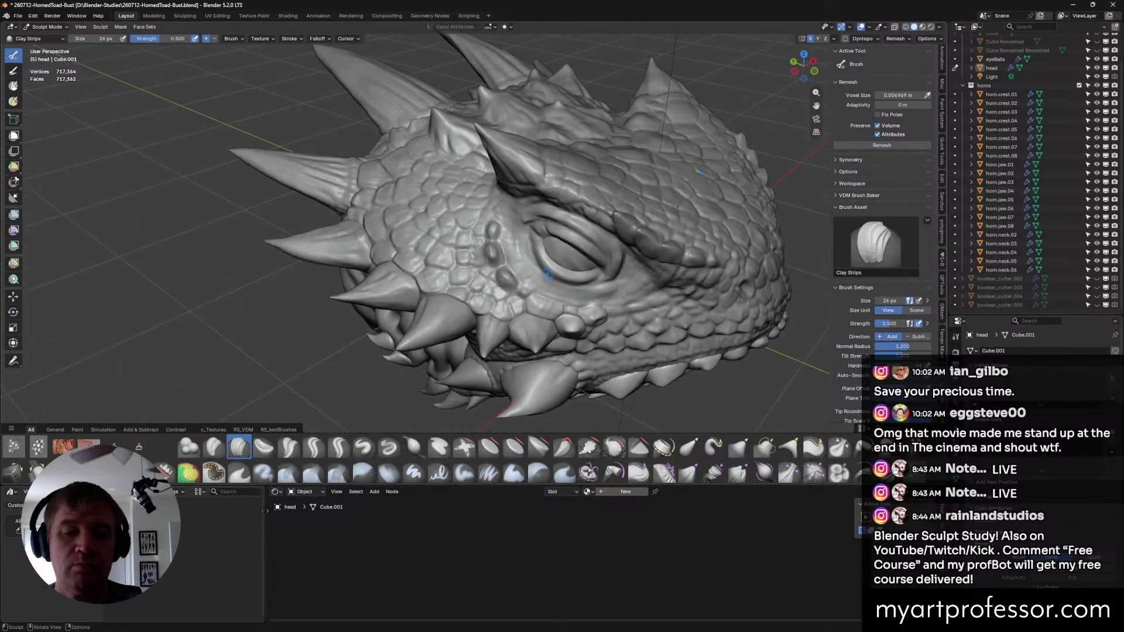
middle_drag(547, 275, 610, 291)
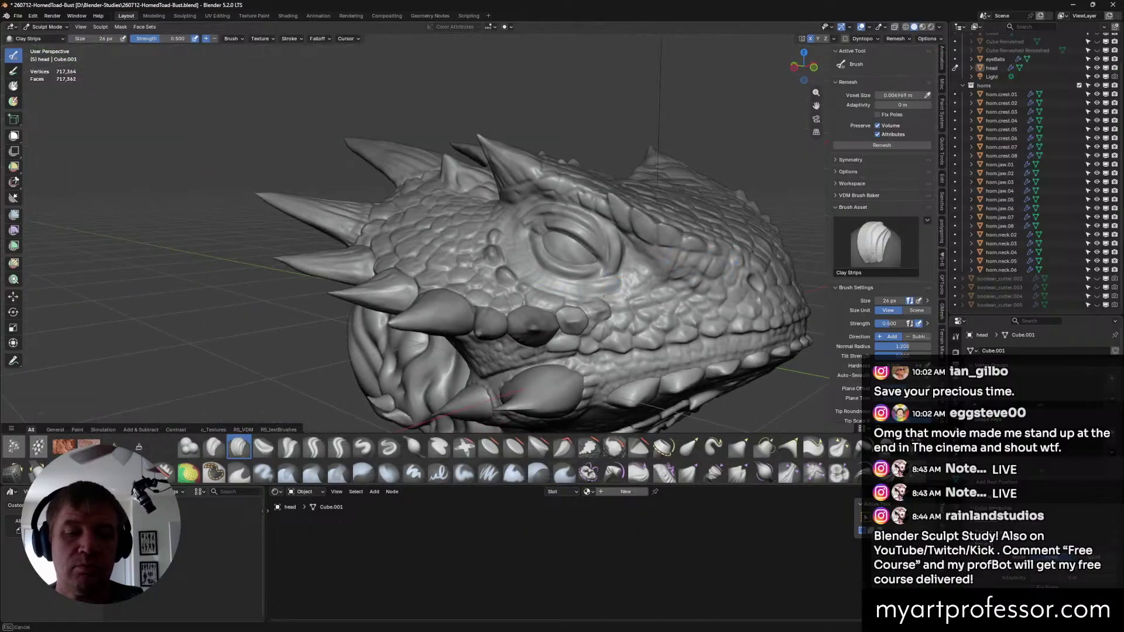
mouse_move(535, 278)
middle_down()
mouse_move(557, 299)
mouse_move(614, 281)
middle_up()
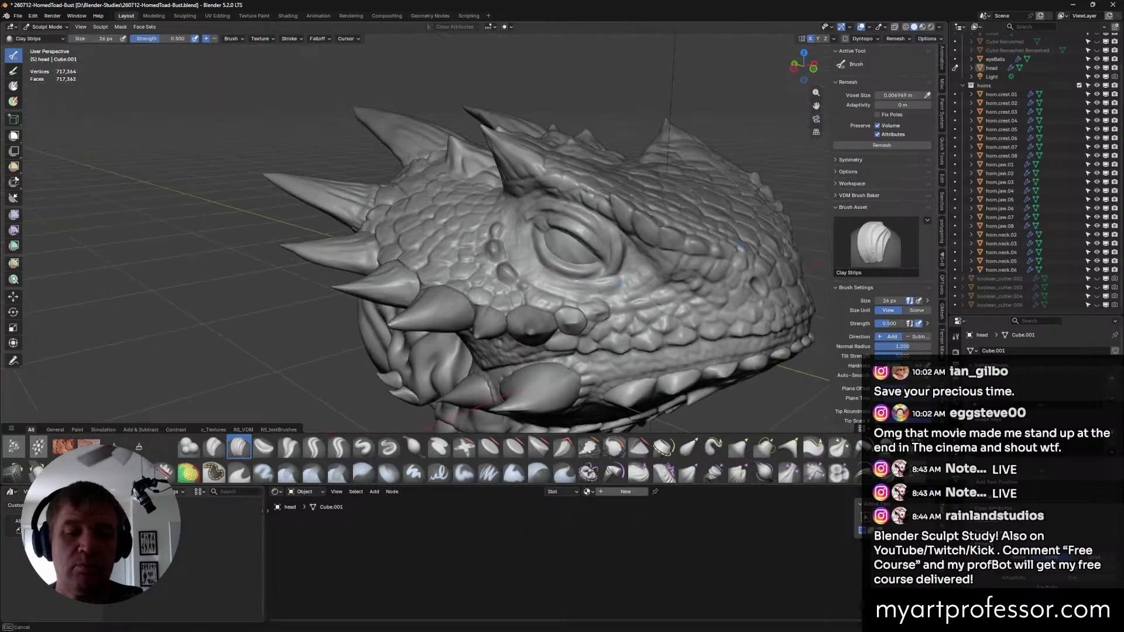
middle_drag(551, 302, 559, 307)
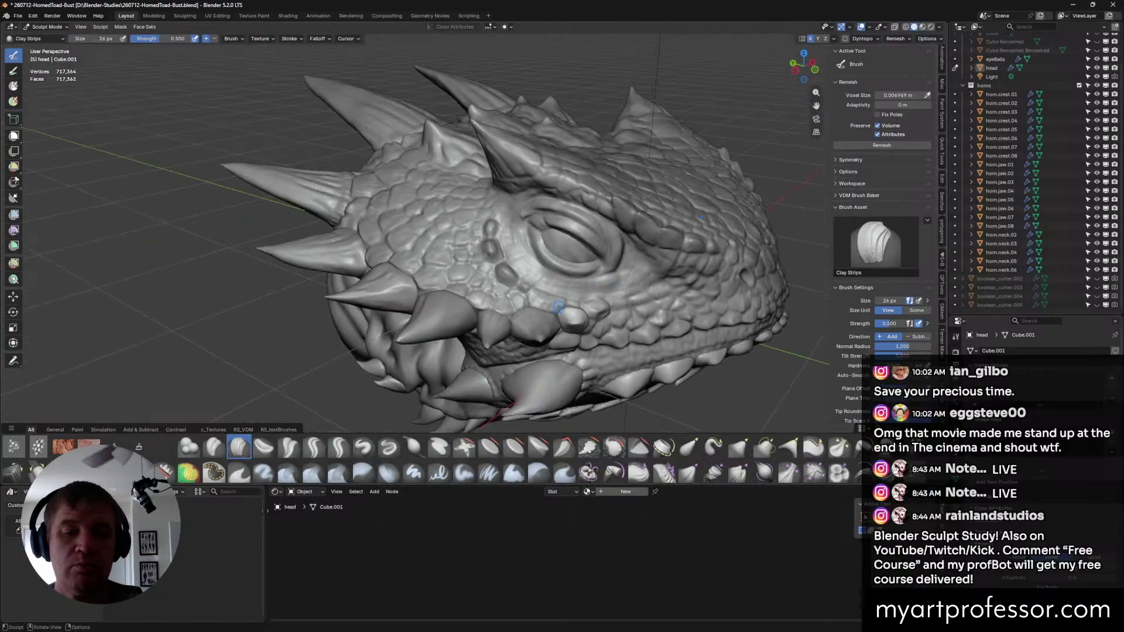
mouse_move(535, 271)
middle_down()
mouse_move(592, 258)
mouse_move(562, 221)
mouse_move(534, 236)
mouse_move(586, 246)
middle_up()
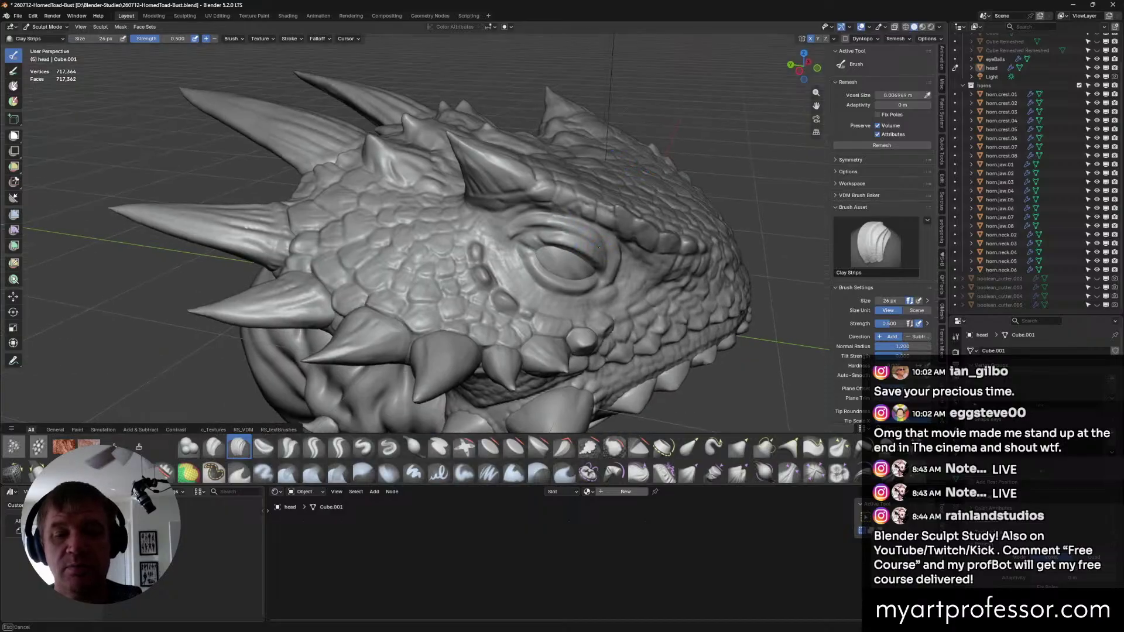
mouse_move(586, 246)
middle_down()
mouse_move(576, 226)
mouse_move(545, 241)
mouse_move(595, 270)
mouse_move(587, 260)
mouse_move(609, 248)
middle_up()
drag(574, 218, 569, 219)
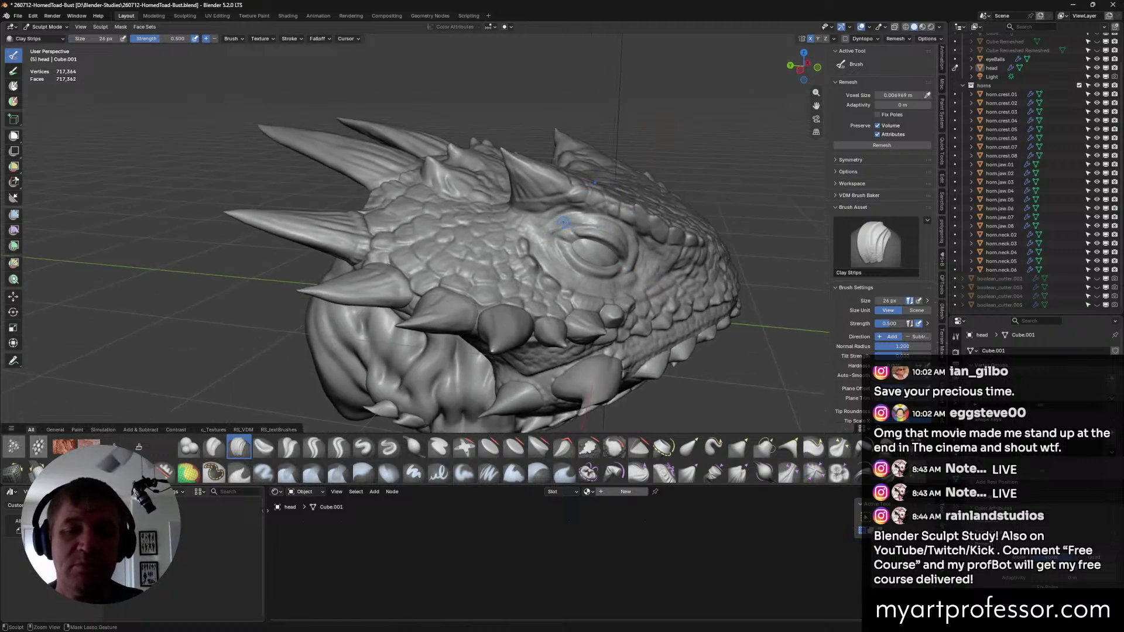
middle_drag(586, 215, 608, 260)
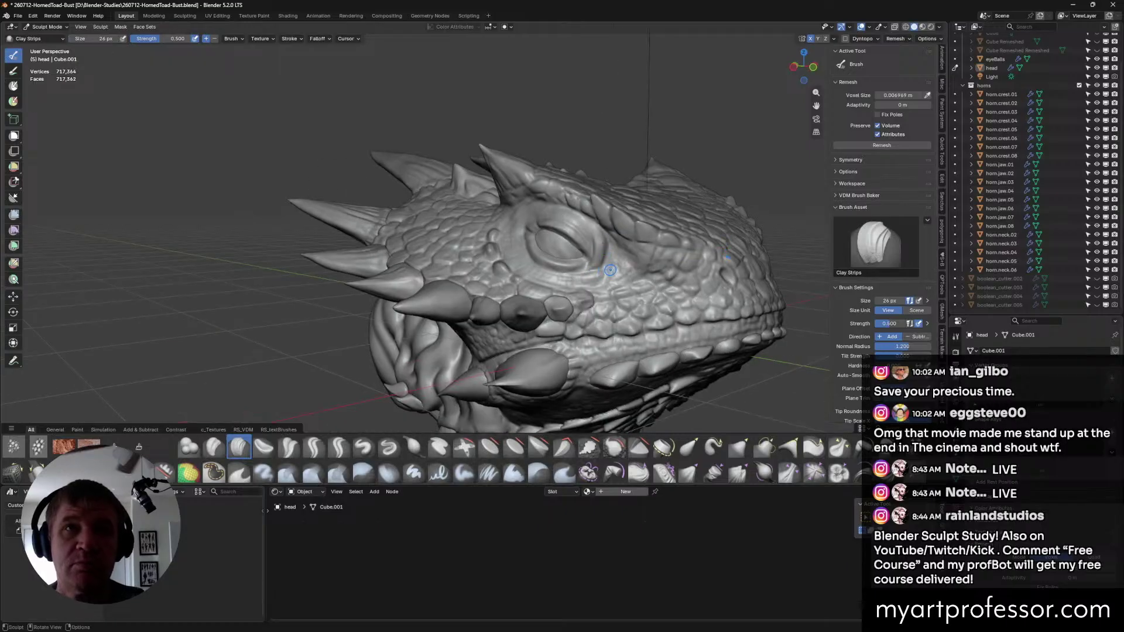
Set the Clay Strips brush size to 22 px and add a short stroke to the fold above the eye.
mouse_move(601, 269)
middle_down()
mouse_move(607, 260)
mouse_move(625, 282)
middle_up()
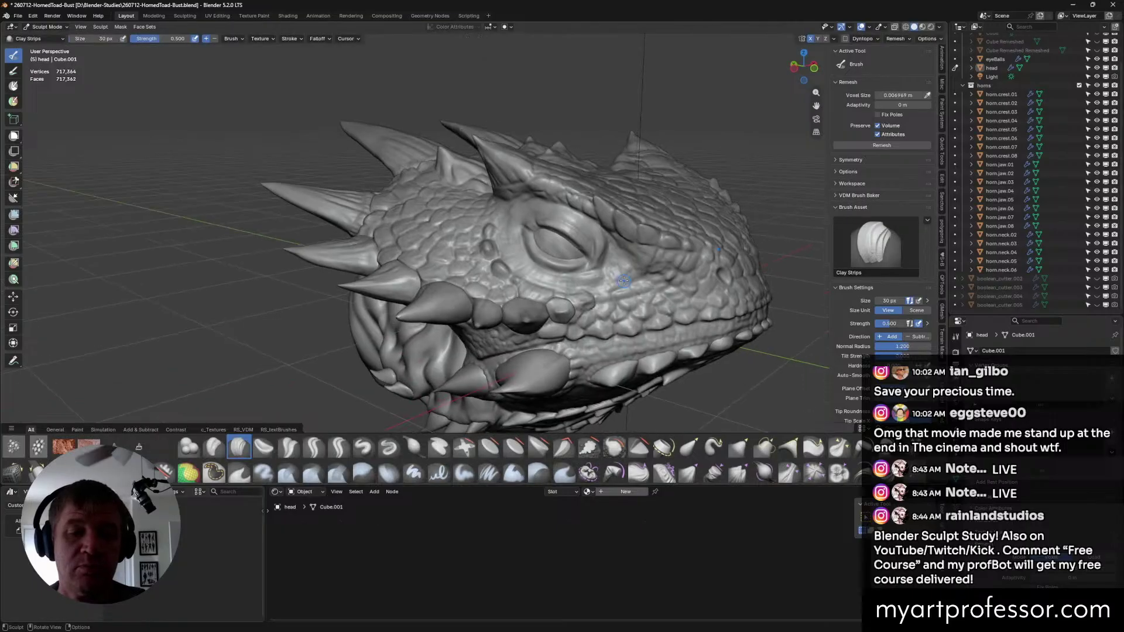
key(f)
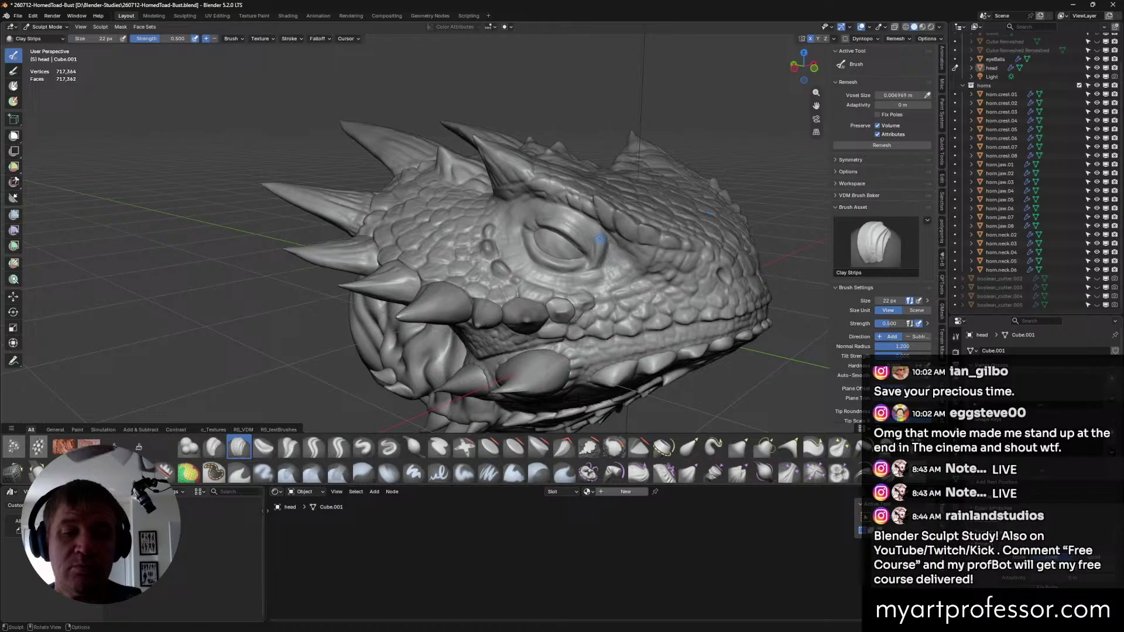
middle_drag(576, 219, 556, 231)
mouse_move(557, 232)
ctrl+middle_down()
mouse_move(528, 224)
mouse_move(560, 231)
mouse_move(545, 241)
ctrl+middle_up()
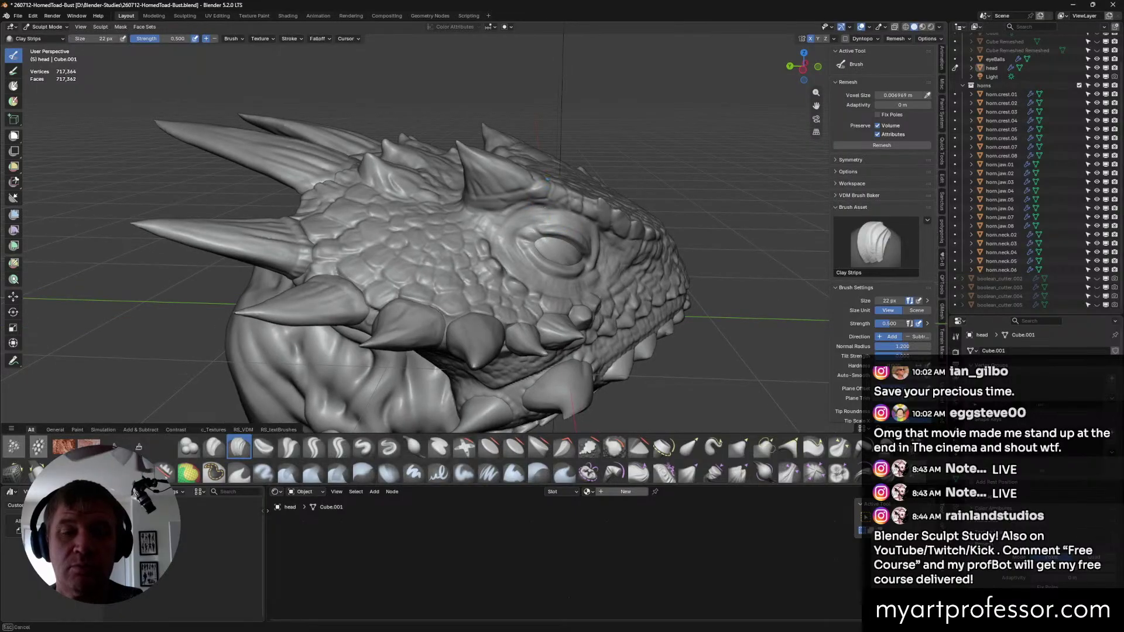
drag(545, 207, 542, 217)
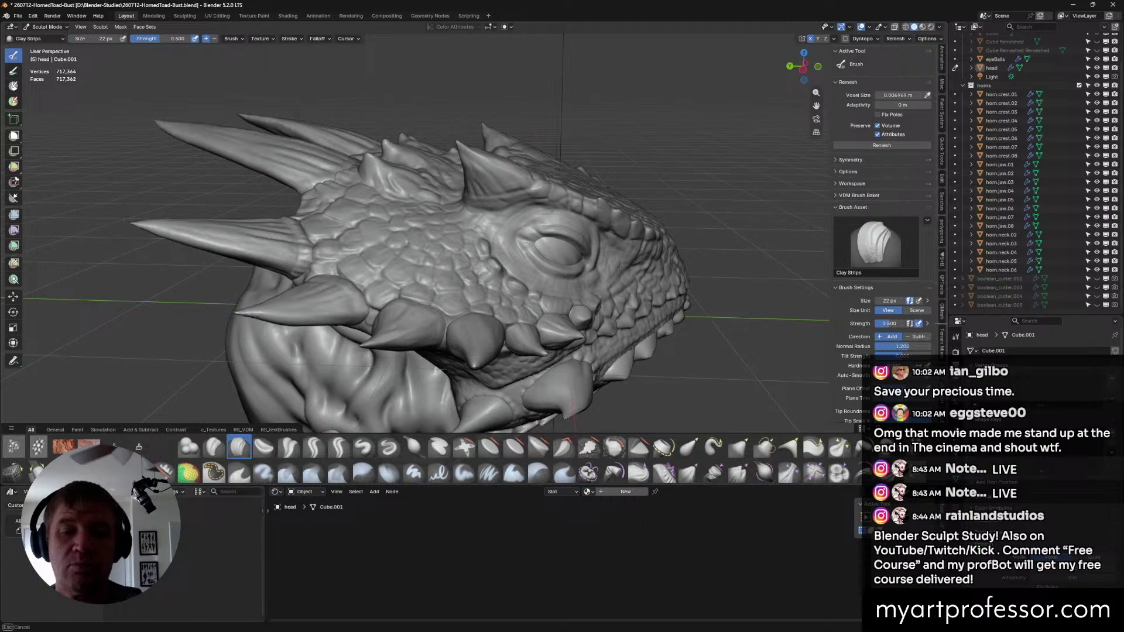
Carve a short subtractive Clay Strips stroke into the skin beneath the eye.
middle_drag(551, 212, 531, 209)
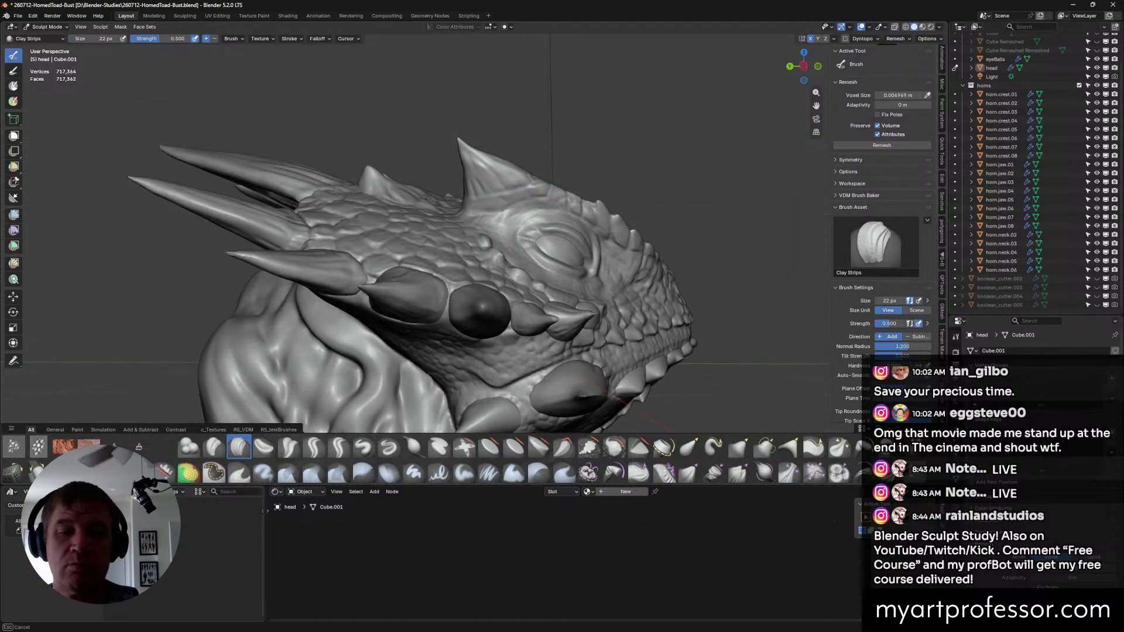
middle_drag(550, 211, 599, 224)
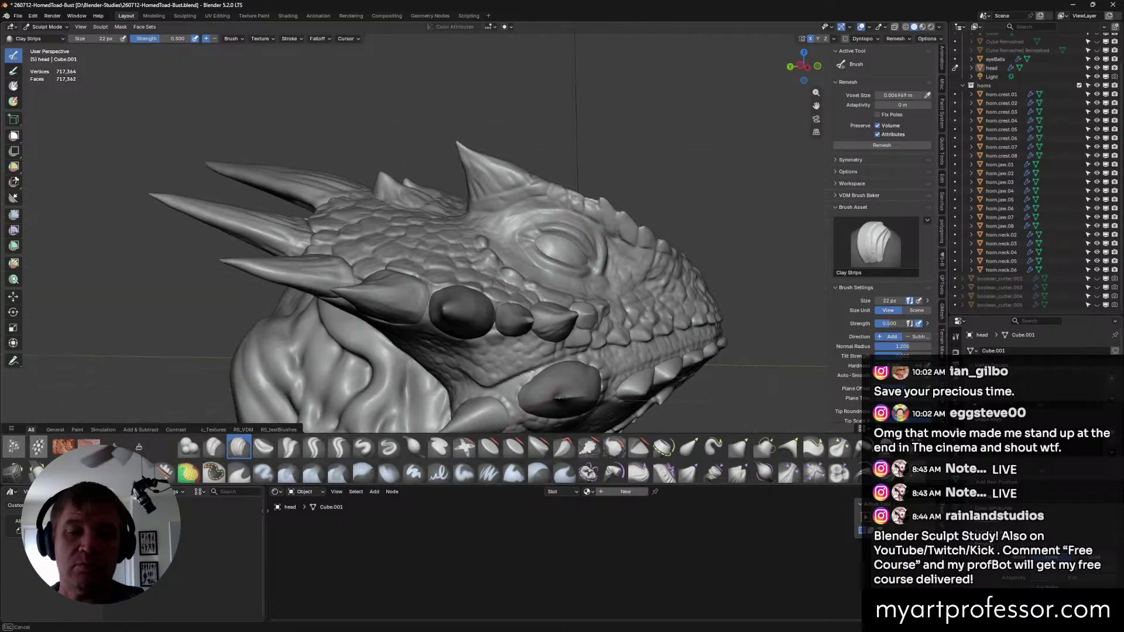
middle_drag(525, 206, 513, 221)
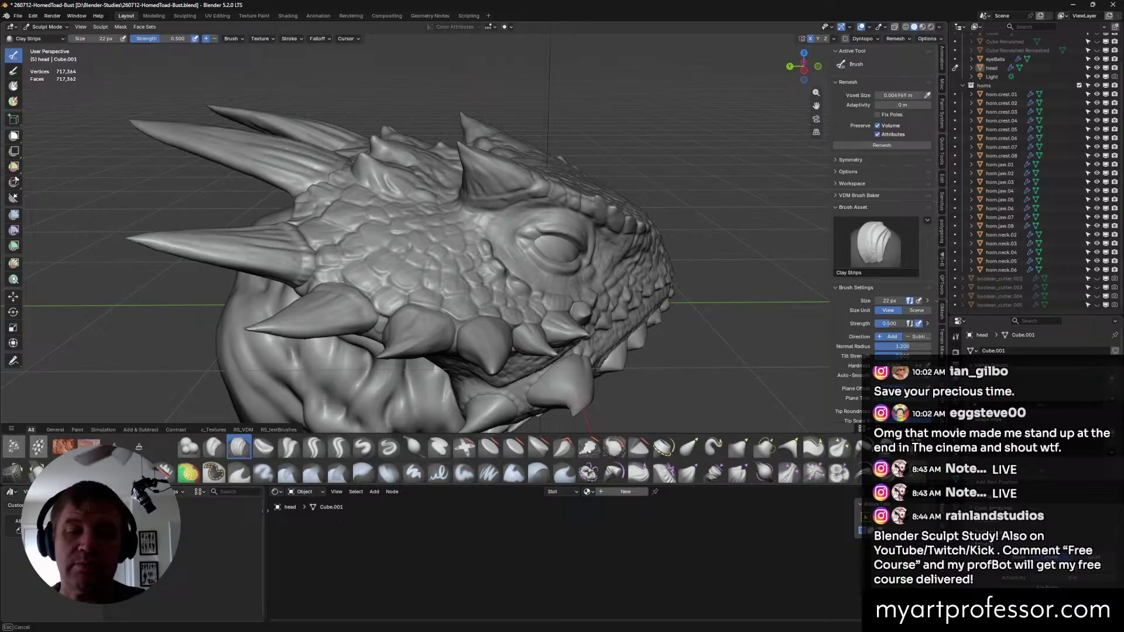
mouse_move(515, 259)
middle_down()
mouse_move(649, 348)
mouse_move(667, 333)
middle_up()
ctrl+drag(573, 285, 570, 286)
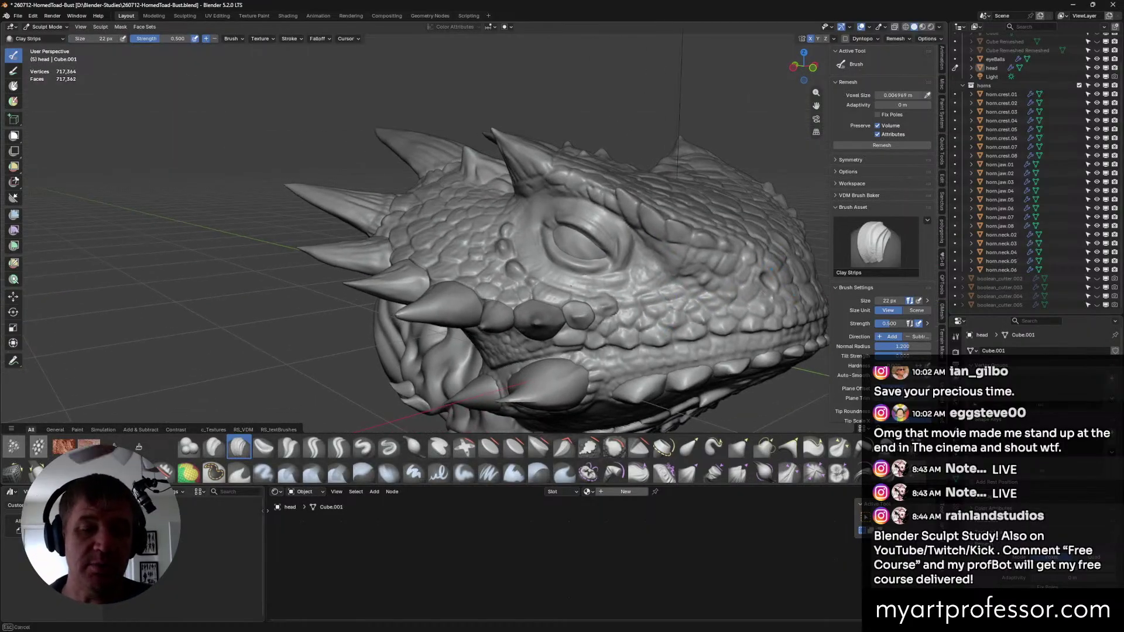
Build up the skin between the eye's front corner and the snout with short Clay Strips strokes.
mouse_move(571, 286)
middle_down()
mouse_move(591, 281)
mouse_move(567, 288)
middle_up()
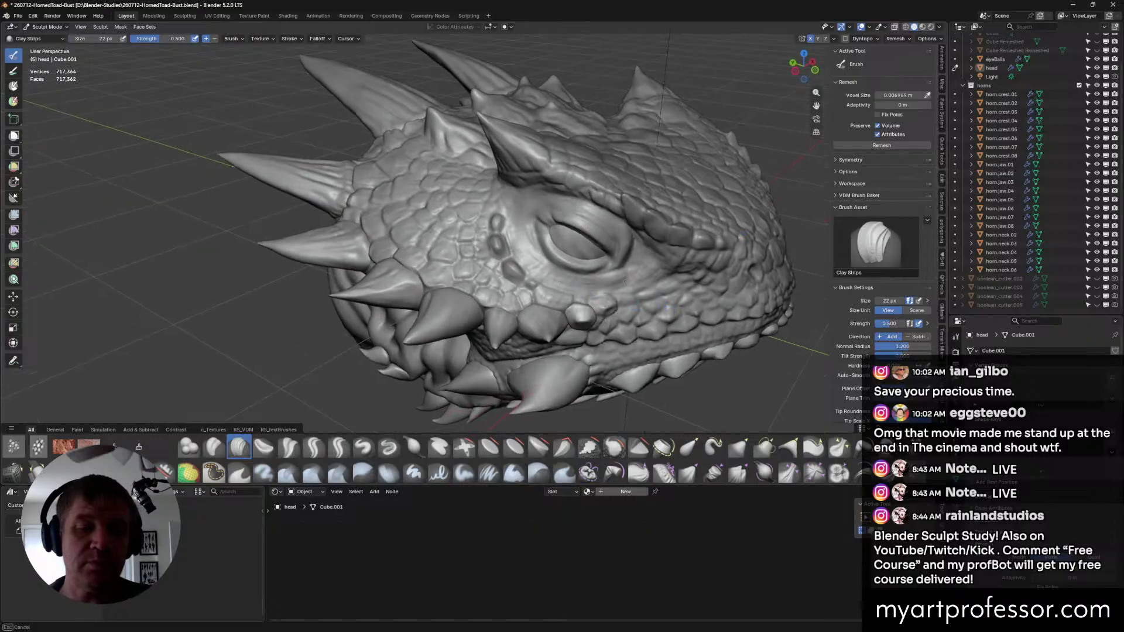
mouse_move(643, 285)
middle_down()
mouse_move(685, 267)
mouse_move(658, 286)
middle_up()
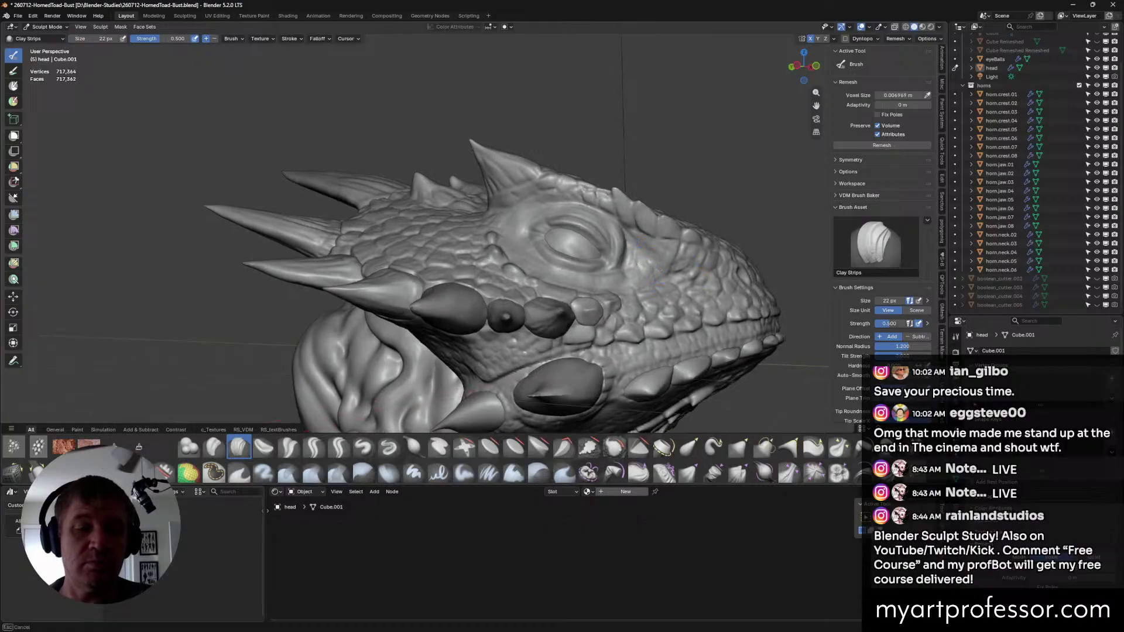
middle_drag(643, 246, 643, 266)
drag(643, 266, 628, 246)
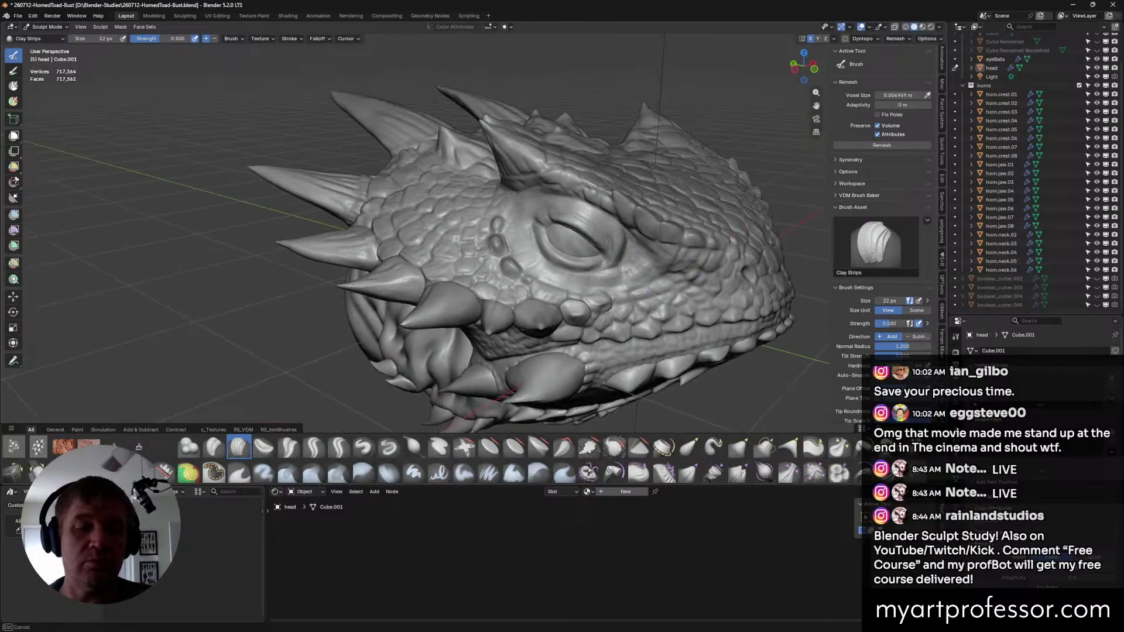
middle_drag(643, 266, 645, 266)
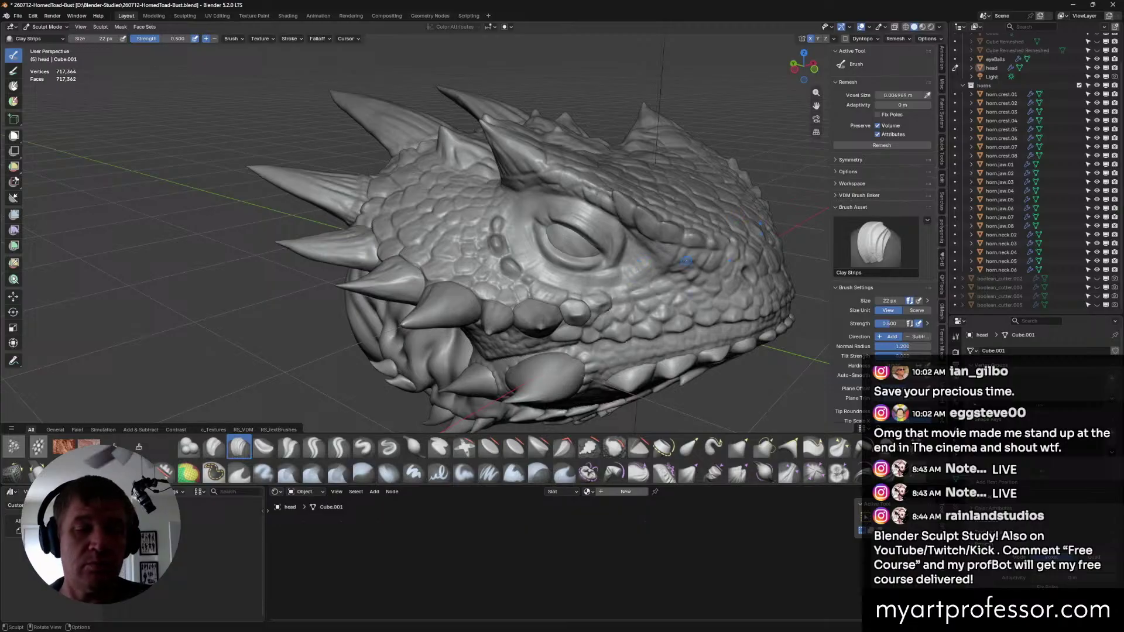
drag(686, 260, 679, 261)
mouse_move(680, 262)
middle_down()
mouse_move(755, 265)
mouse_move(585, 275)
mouse_move(445, 351)
middle_up()
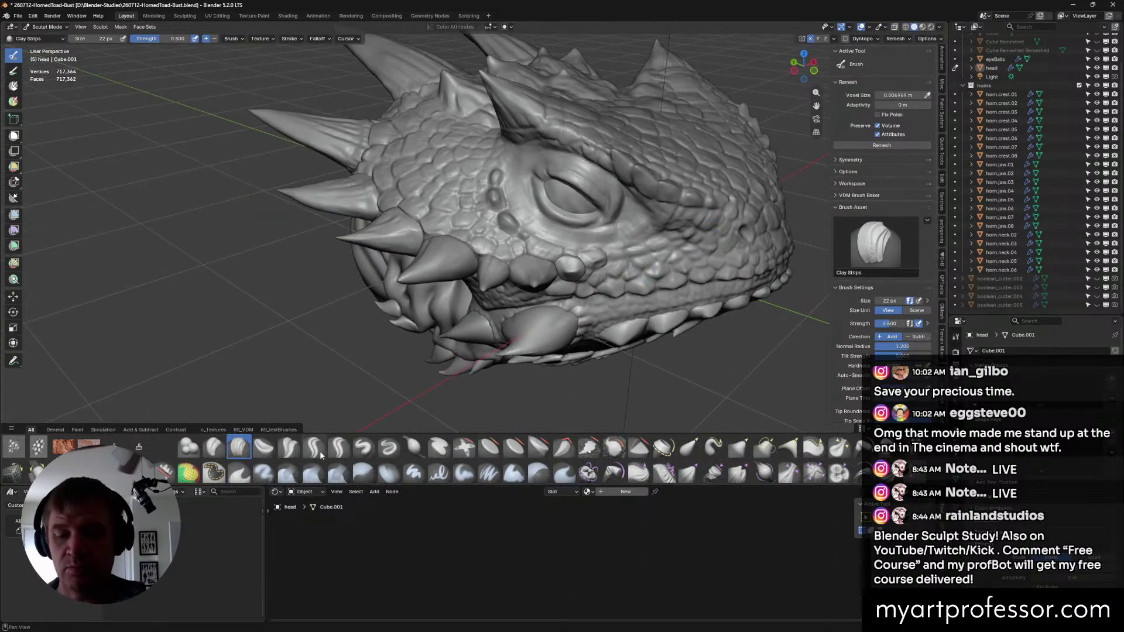
Switch to the Crease Sharp brush and try a crease beneath the lower eyelid, then undo that stroke.
click(316, 450)
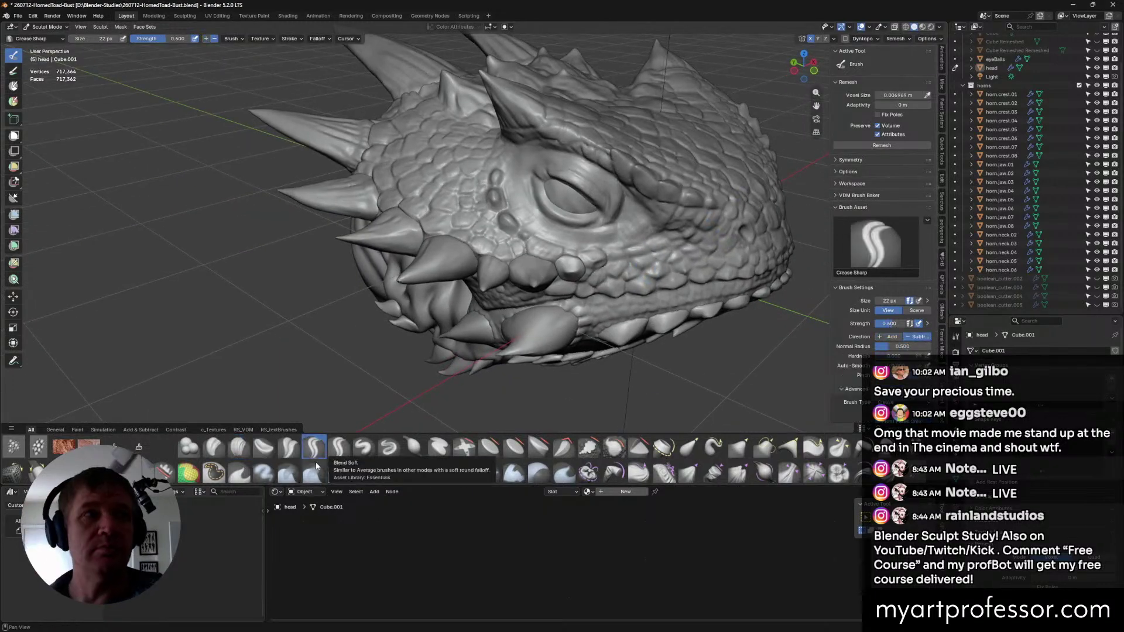
middle_drag(586, 270, 678, 287)
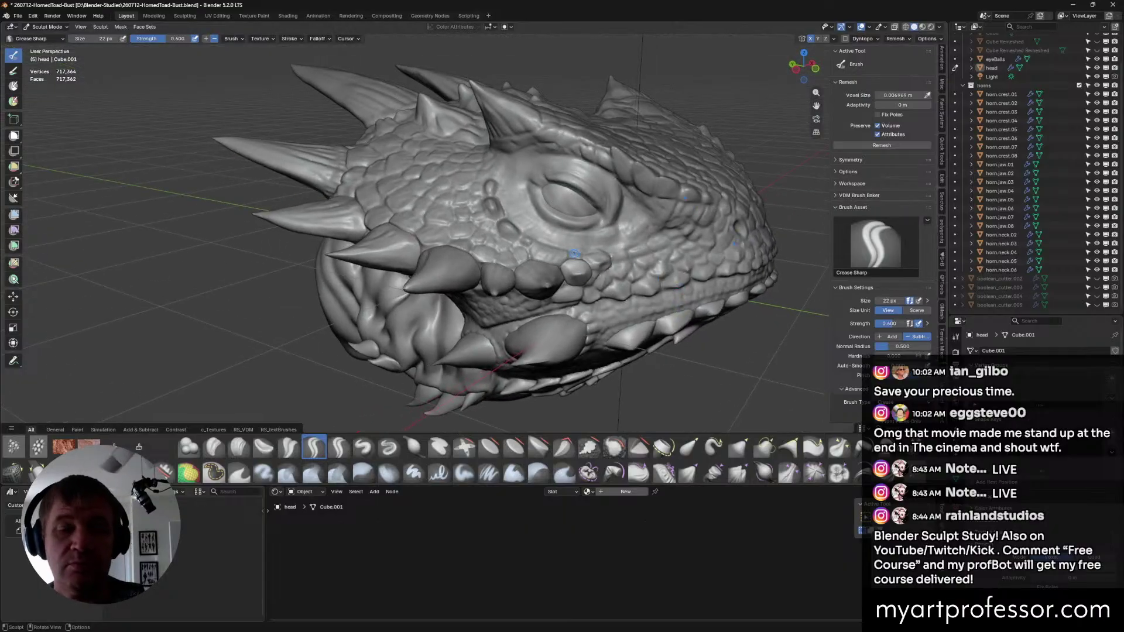
drag(541, 228, 574, 236)
key(ctrl+z)
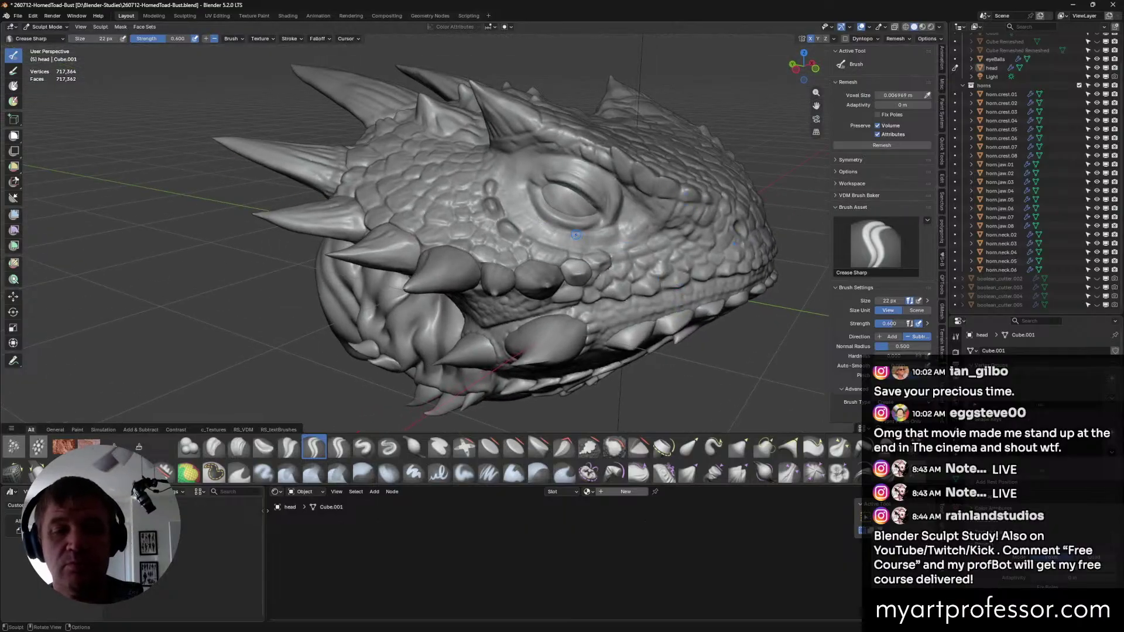
Enlarge the Crease Sharp brush to 50 px and carve a crease around the eye's lower rear corner.
key(f)
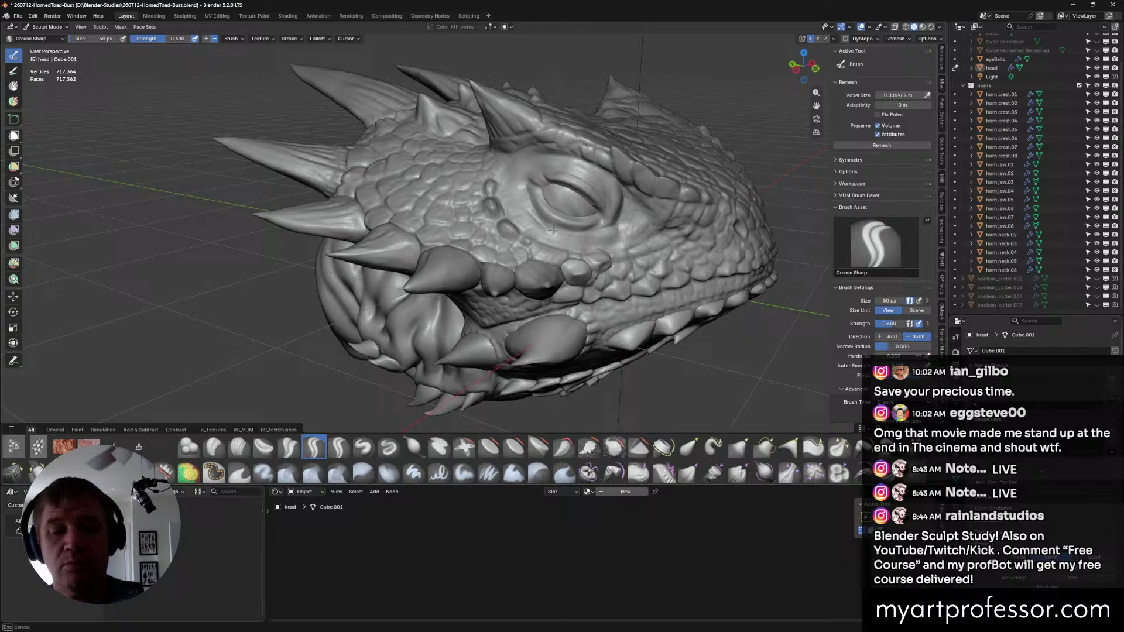
click(553, 232)
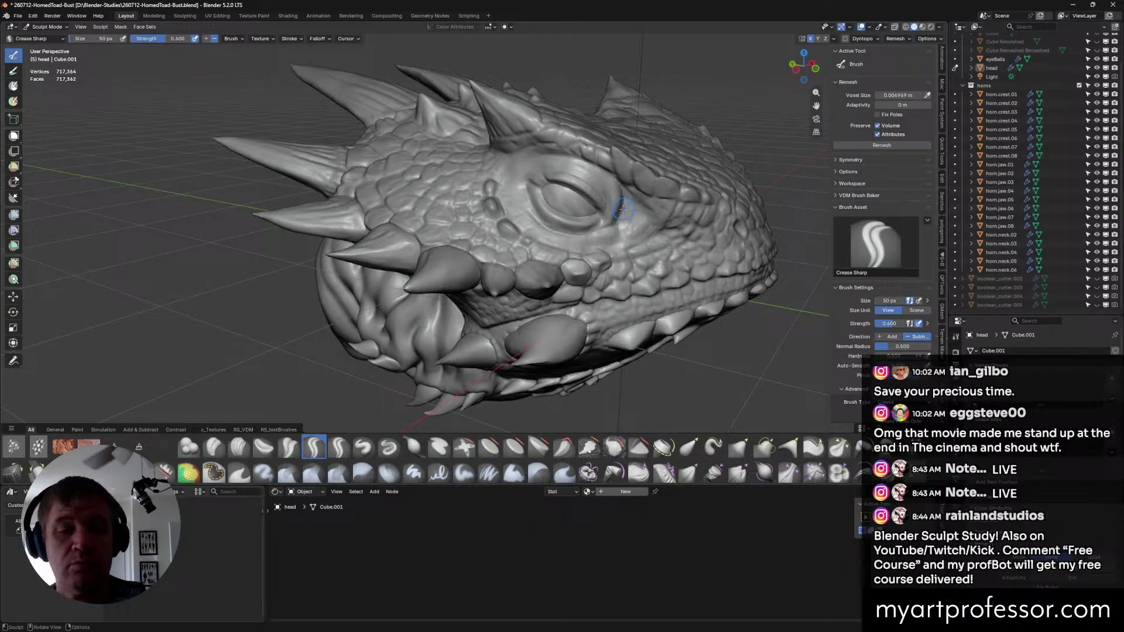
drag(615, 197, 593, 231)
key(ctrl+z)
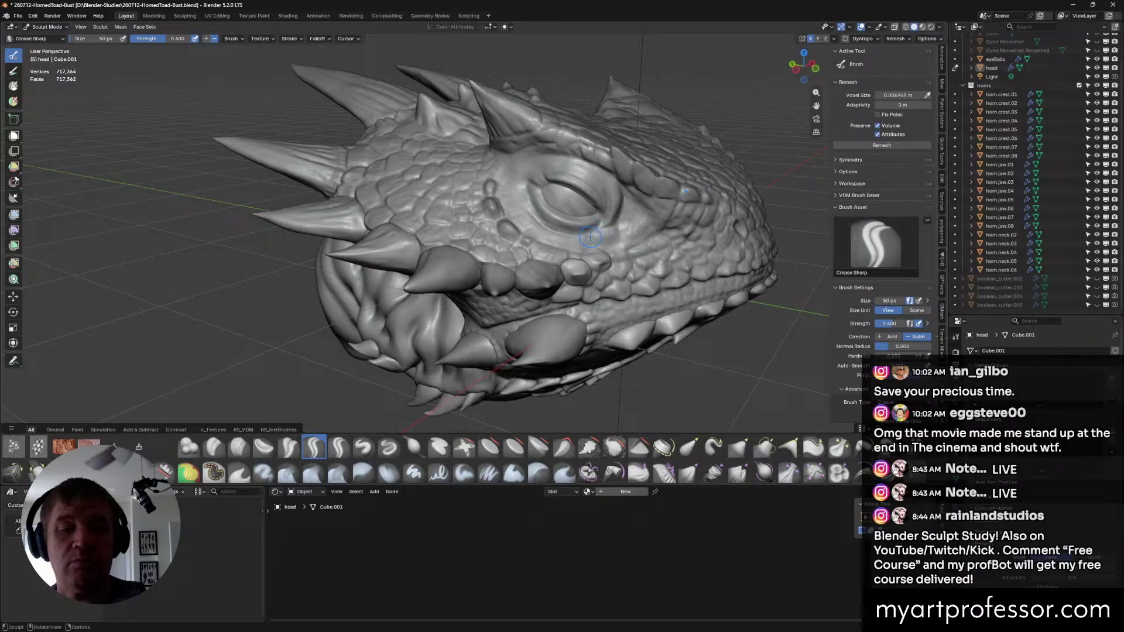
middle_drag(589, 237, 588, 237)
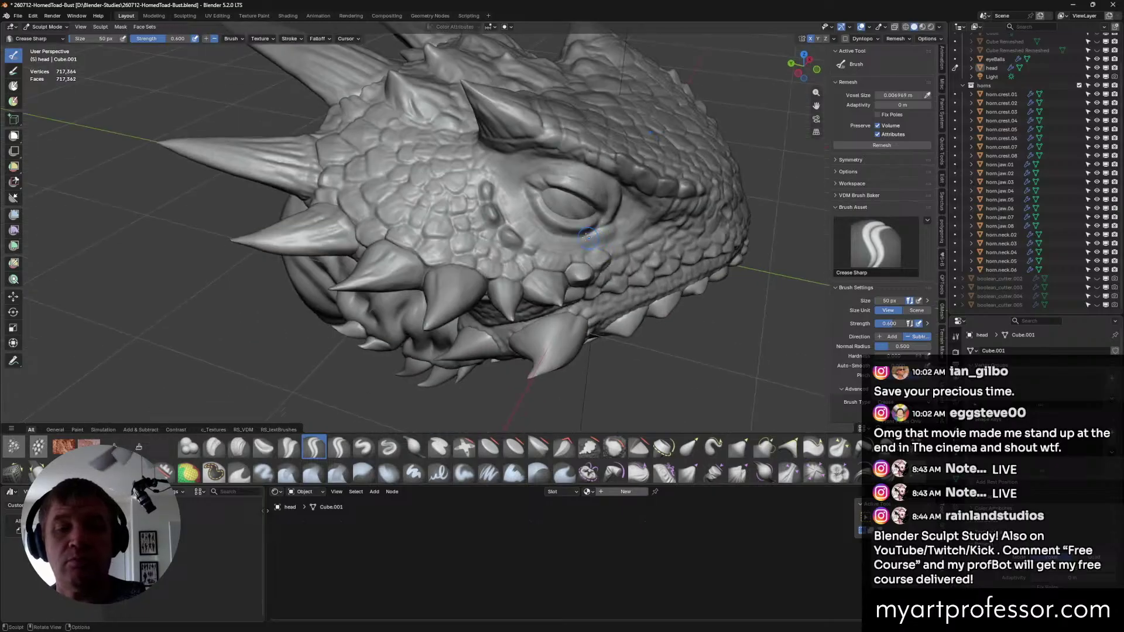
drag(531, 202, 549, 229)
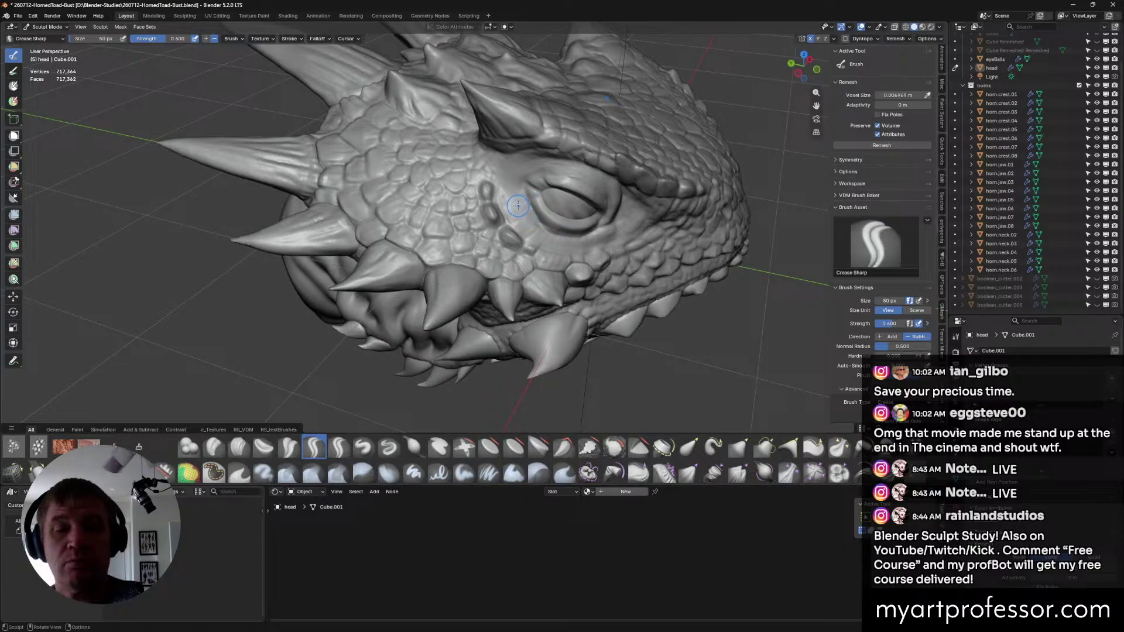
Set the Crease Sharp brush to 48 px and carve a crease beneath the lower eyelid towards the eye's front corner.
key(f)
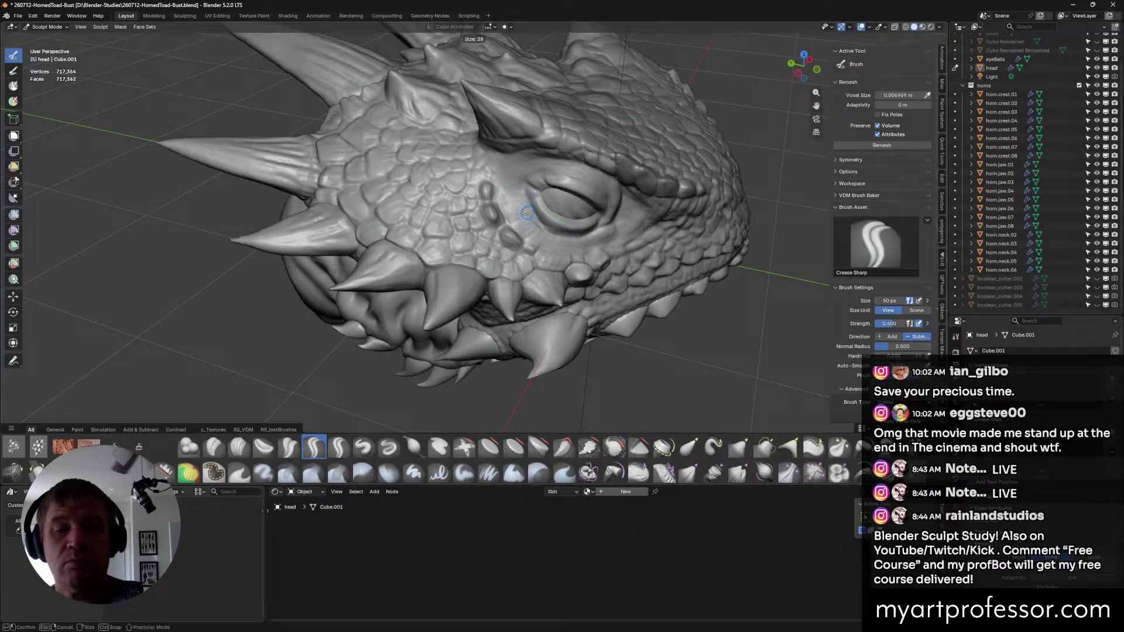
click(523, 213)
mouse_move(523, 213)
middle_down()
mouse_move(638, 235)
mouse_move(590, 262)
middle_up()
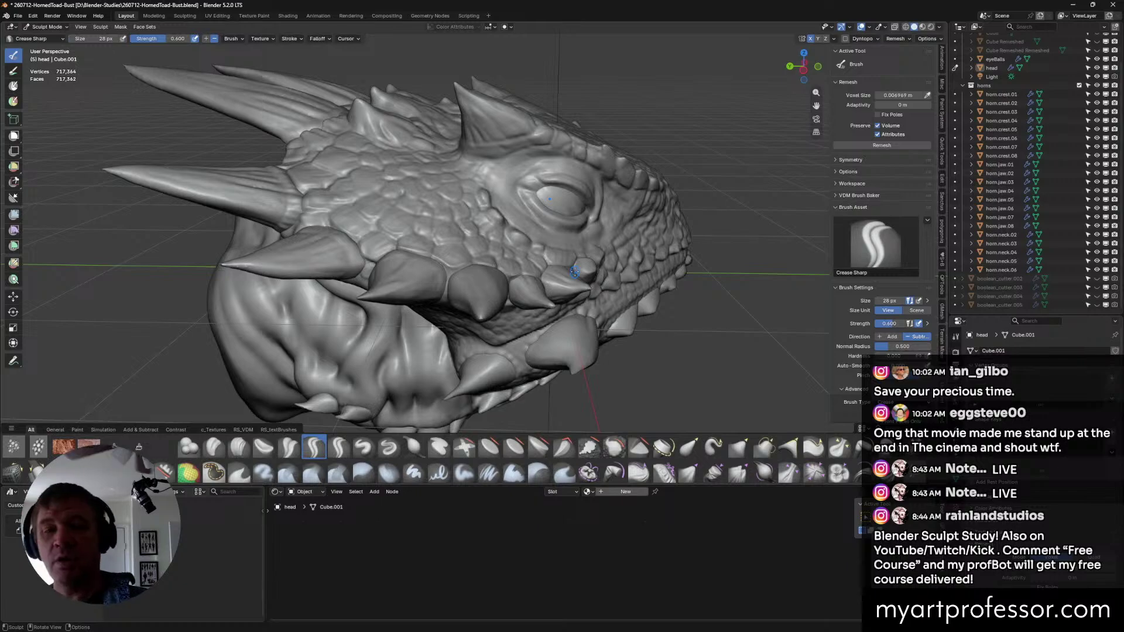
middle_drag(575, 272, 579, 297)
scroll(545, 248, up, 2)
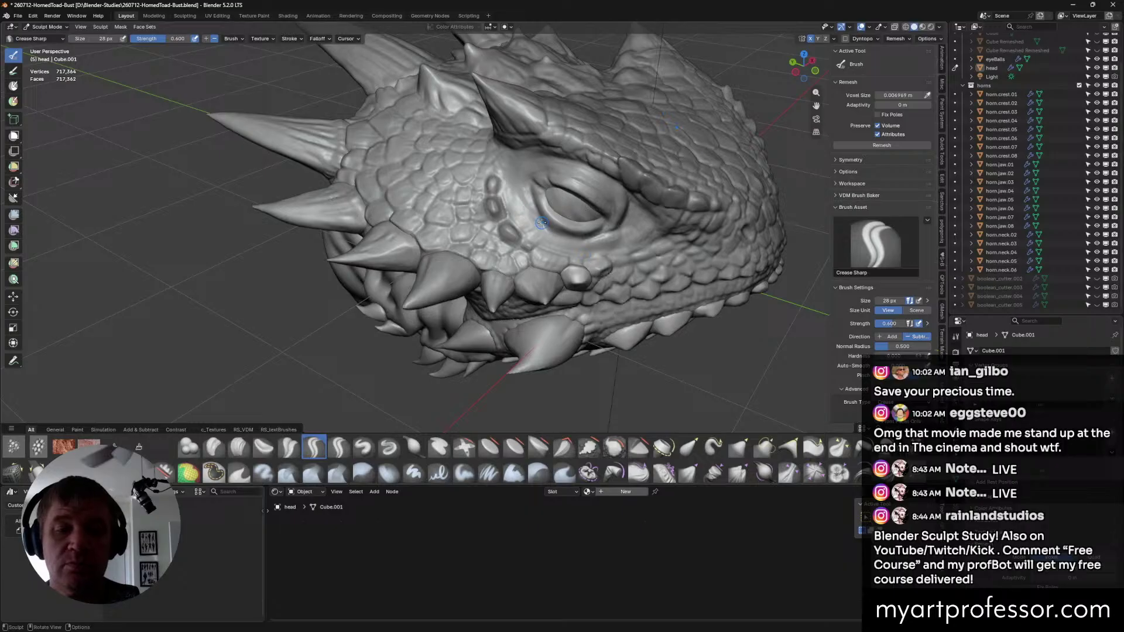
mouse_move(548, 231)
middle_down()
mouse_move(613, 219)
mouse_move(602, 242)
middle_up()
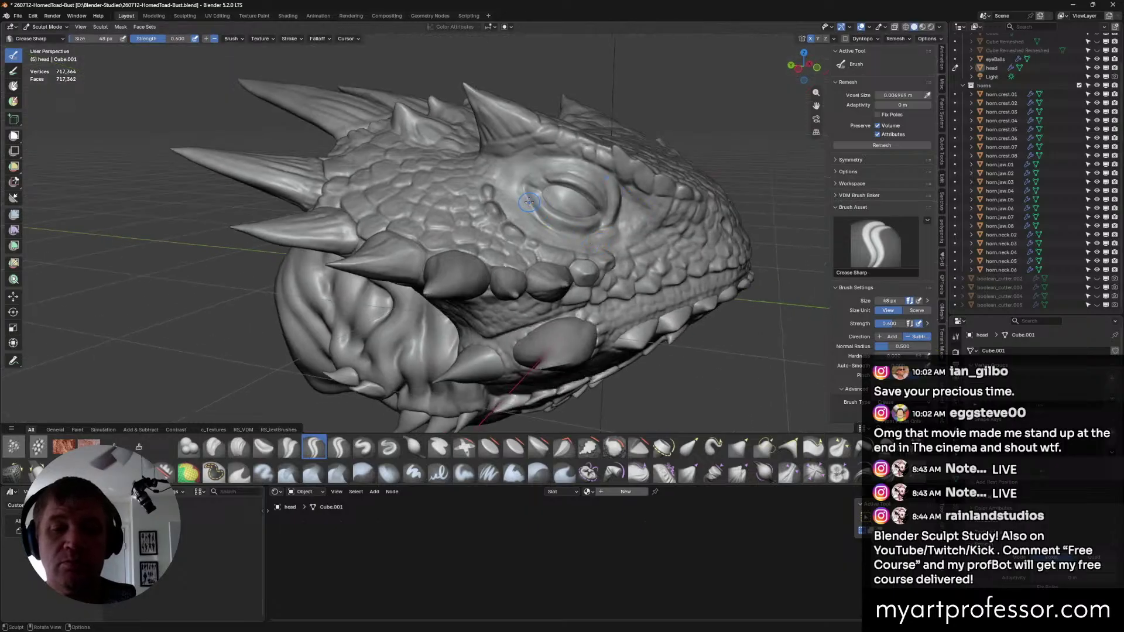
drag(540, 219, 610, 237)
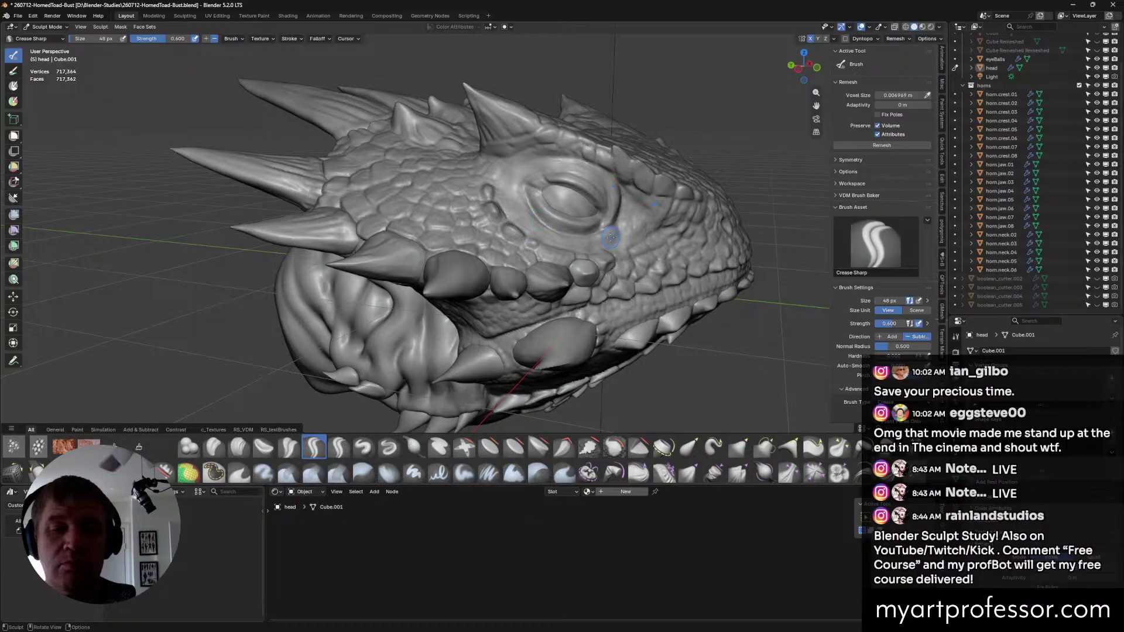
Carve a Crease Sharp line from the eye's rear corner up over the upper eyelid.
mouse_move(609, 237)
middle_down()
mouse_move(595, 258)
mouse_move(593, 239)
mouse_move(579, 246)
mouse_move(603, 261)
mouse_move(633, 209)
middle_up()
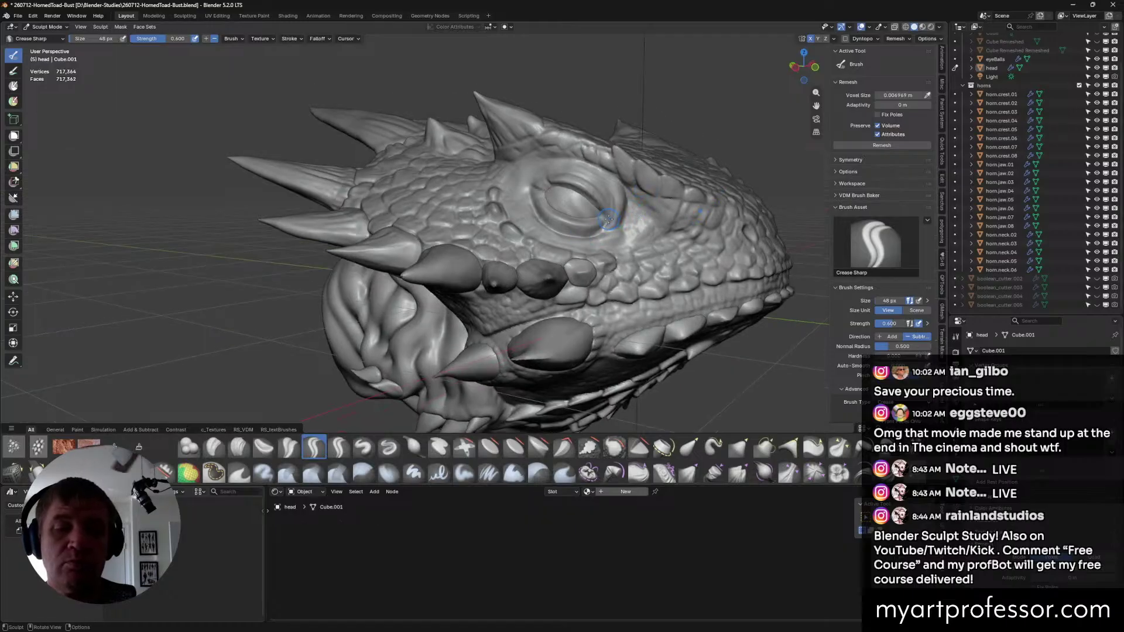
mouse_move(609, 219)
middle_down()
mouse_move(620, 200)
mouse_move(609, 202)
mouse_move(612, 220)
middle_up()
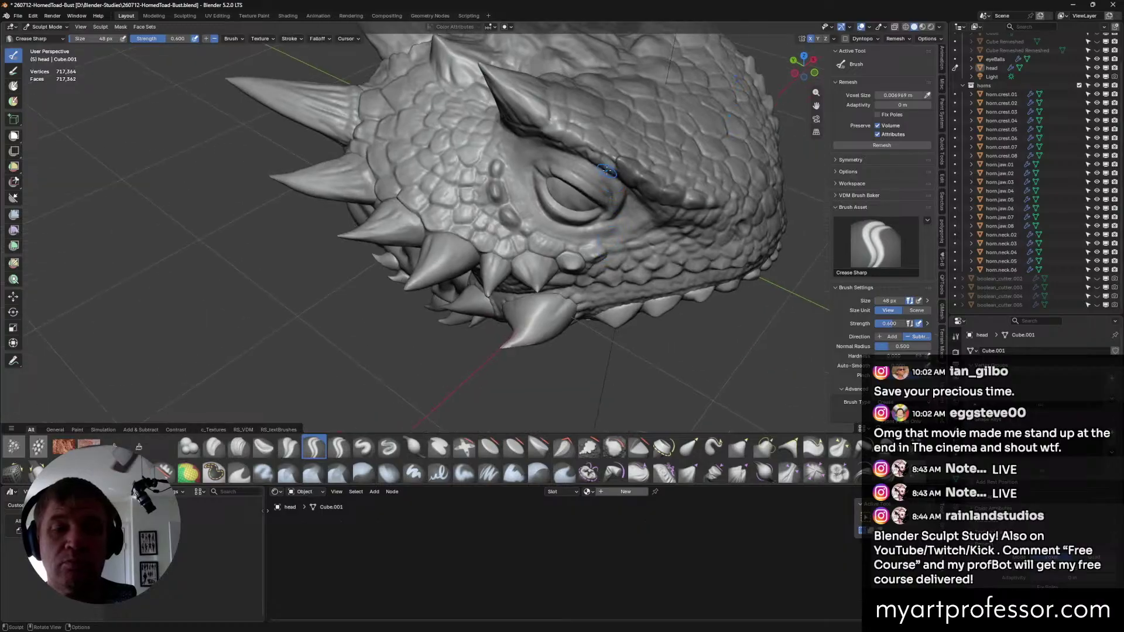
middle_drag(607, 172, 562, 186)
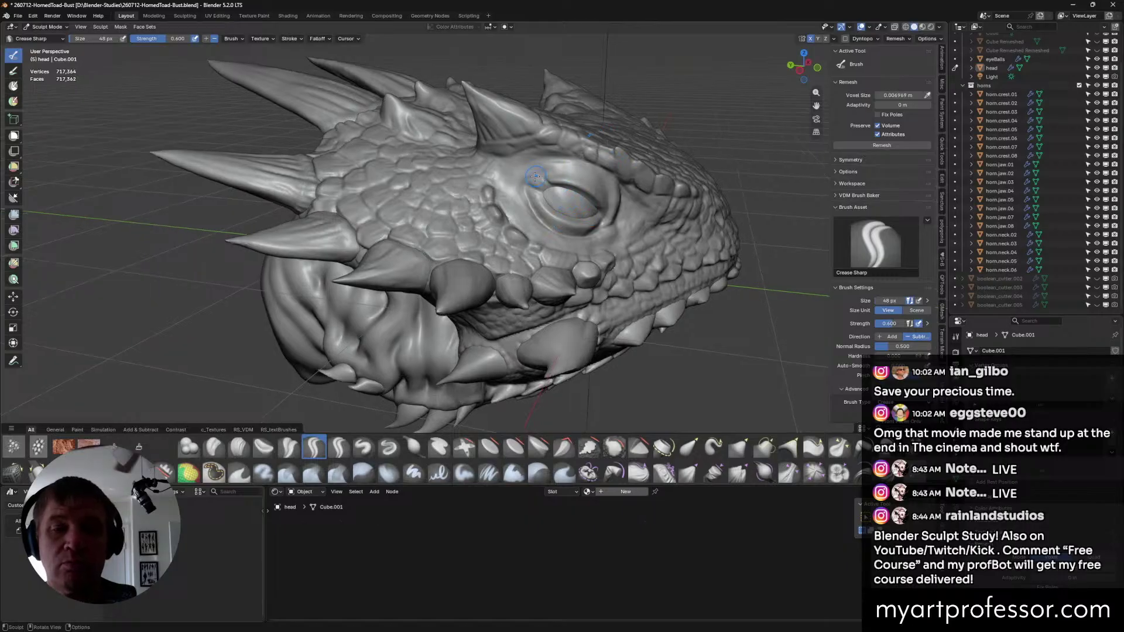
drag(526, 188, 572, 171)
middle_drag(577, 171, 660, 219)
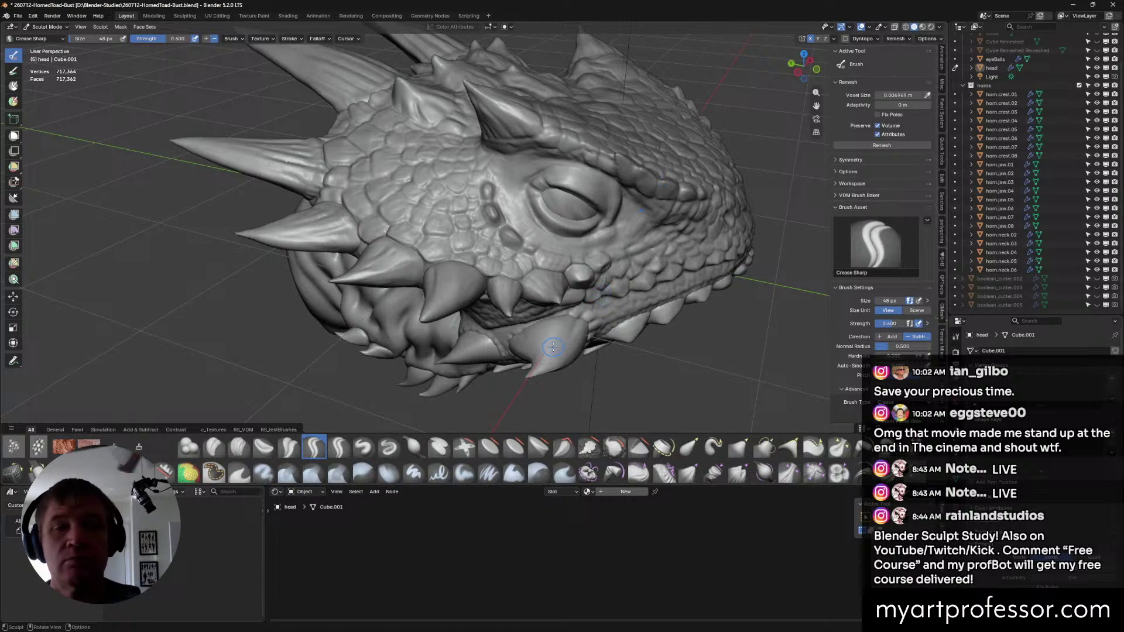
Deepen the crease along the middle of the upper eyelid with another Crease Sharp stroke.
middle_drag(552, 347, 563, 170)
drag(556, 167, 587, 177)
middle_drag(598, 165, 612, 211)
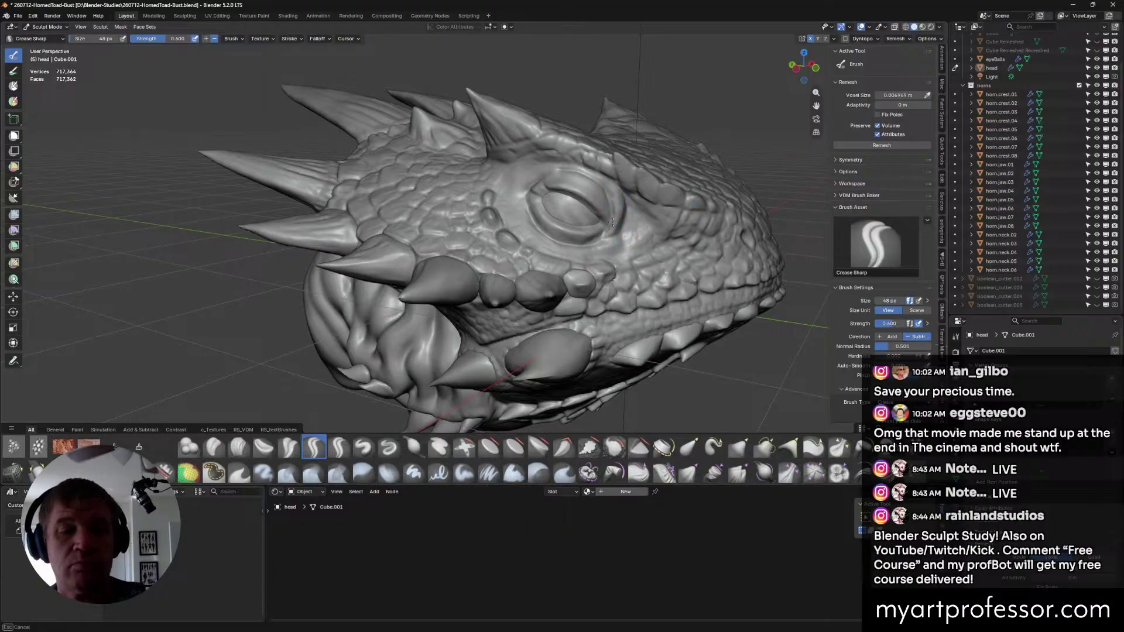
mouse_move(619, 209)
middle_down()
mouse_move(599, 184)
mouse_move(580, 183)
middle_up()
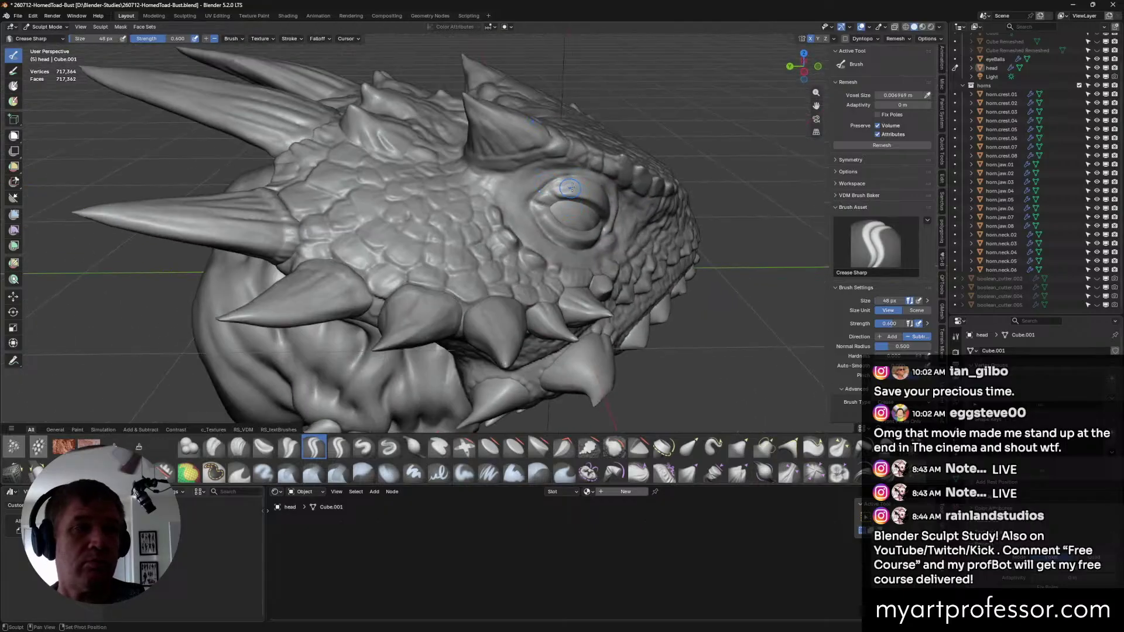
mouse_move(539, 190)
middle_down()
mouse_move(613, 178)
mouse_move(645, 226)
mouse_move(624, 207)
mouse_move(678, 218)
mouse_move(619, 235)
middle_up()
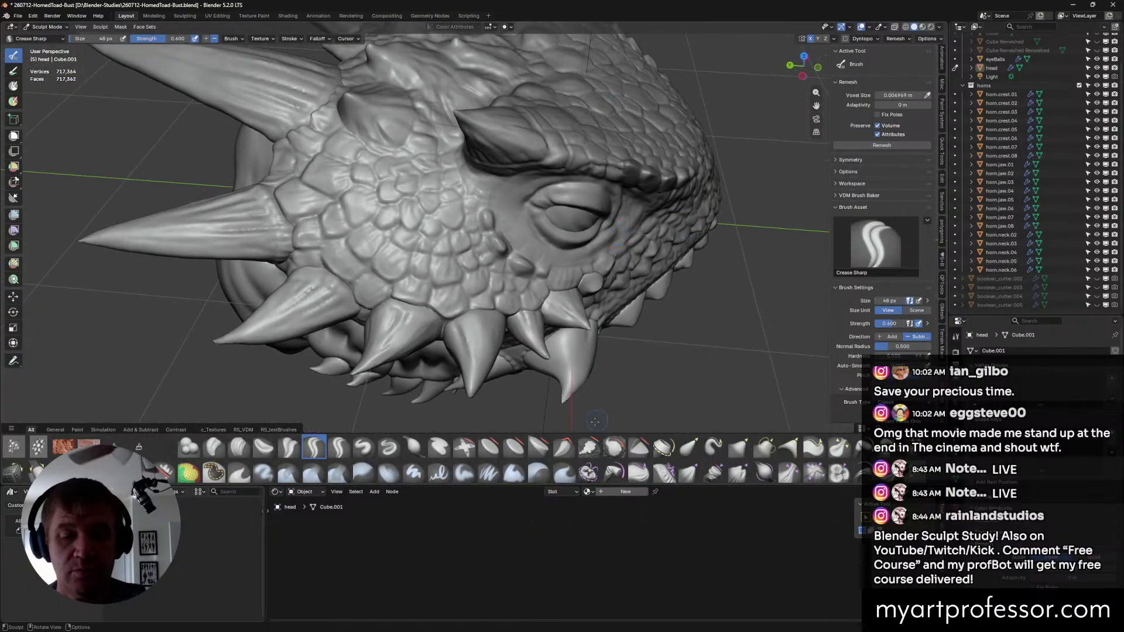
Switch to the Scrape/Fill brush at 42 px and flatten the surface of the upper eyelid with a short stroke.
click(594, 453)
middle_drag(608, 170, 548, 179)
key(f)
click(593, 194)
drag(592, 200, 595, 192)
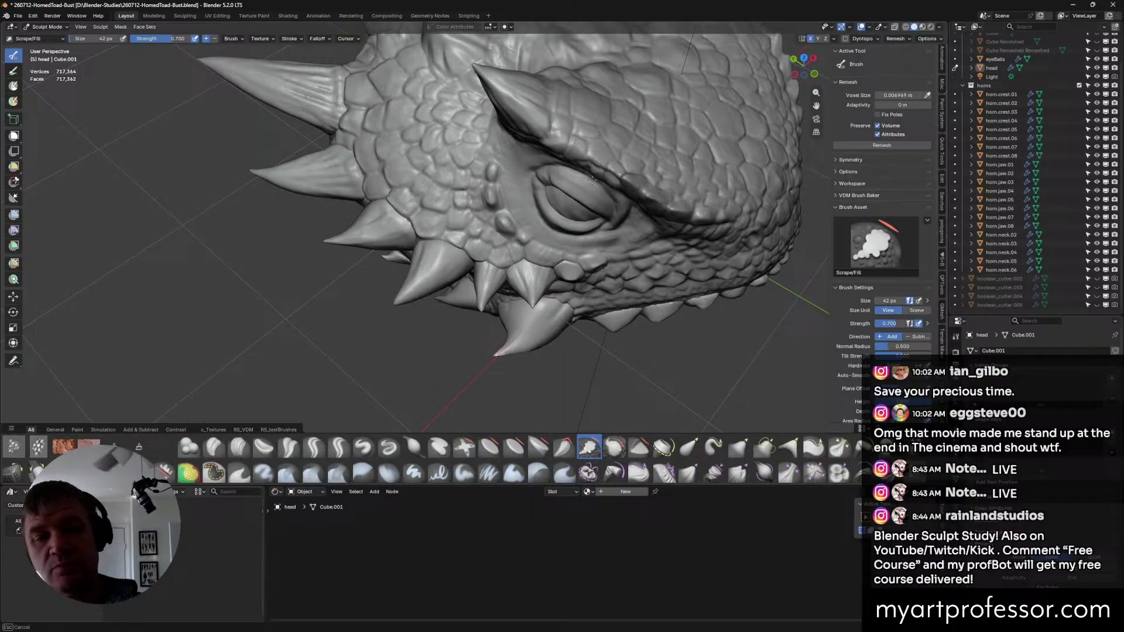
middle_drag(591, 178, 555, 192)
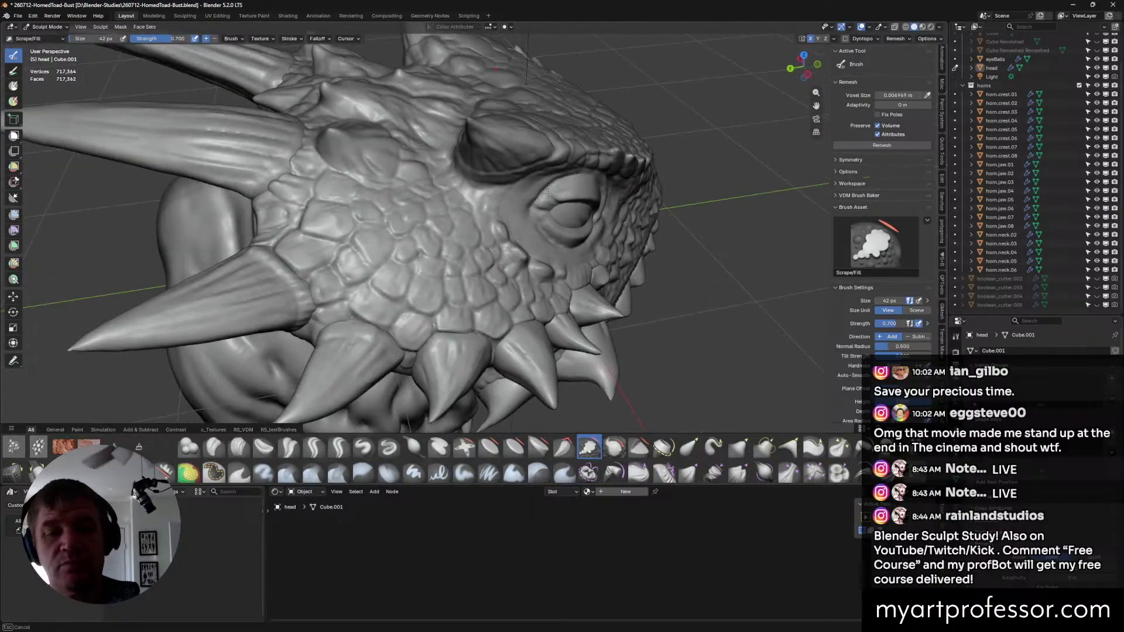
Flatten the skin below the eye's front corner and the upper eyelid with short Scrape/Fill strokes.
mouse_move(540, 196)
middle_down()
mouse_move(605, 202)
mouse_move(579, 198)
mouse_move(610, 206)
mouse_move(599, 215)
mouse_move(585, 207)
mouse_move(601, 197)
mouse_move(626, 215)
mouse_move(624, 253)
mouse_move(625, 241)
mouse_move(580, 279)
mouse_move(625, 265)
mouse_move(666, 312)
middle_up()
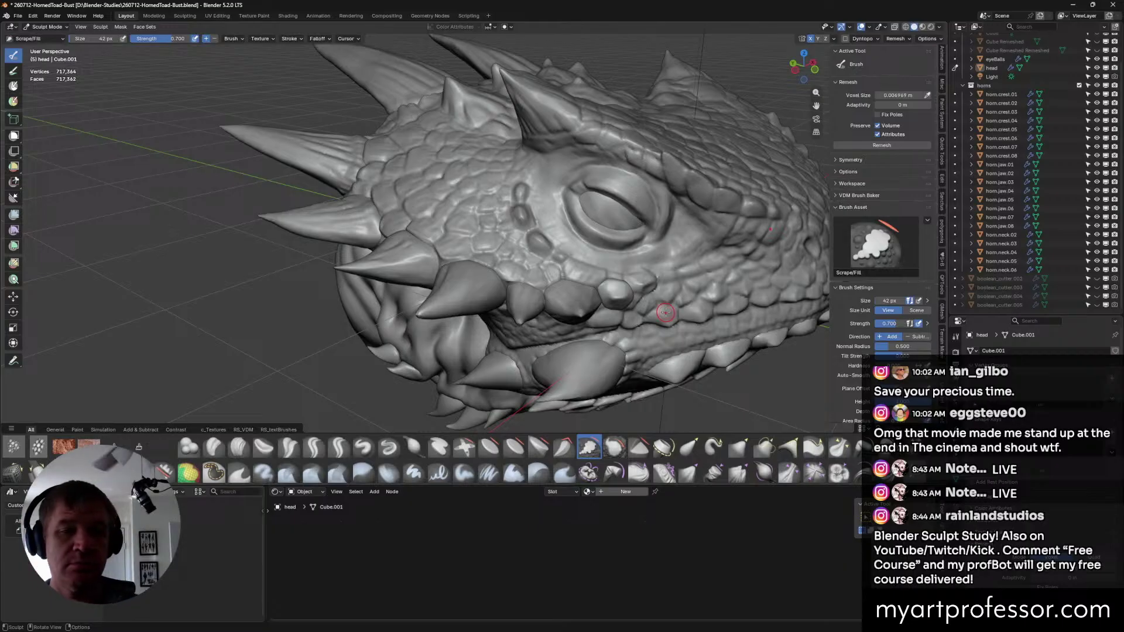
mouse_move(665, 312)
middle_down()
mouse_move(616, 248)
mouse_move(640, 234)
mouse_move(598, 218)
mouse_move(611, 251)
mouse_move(590, 227)
mouse_move(602, 256)
mouse_move(563, 217)
mouse_move(574, 226)
mouse_move(601, 217)
mouse_move(604, 249)
mouse_move(631, 233)
mouse_move(517, 227)
mouse_move(531, 243)
mouse_move(524, 199)
mouse_move(525, 258)
mouse_move(579, 281)
mouse_move(533, 278)
middle_up()
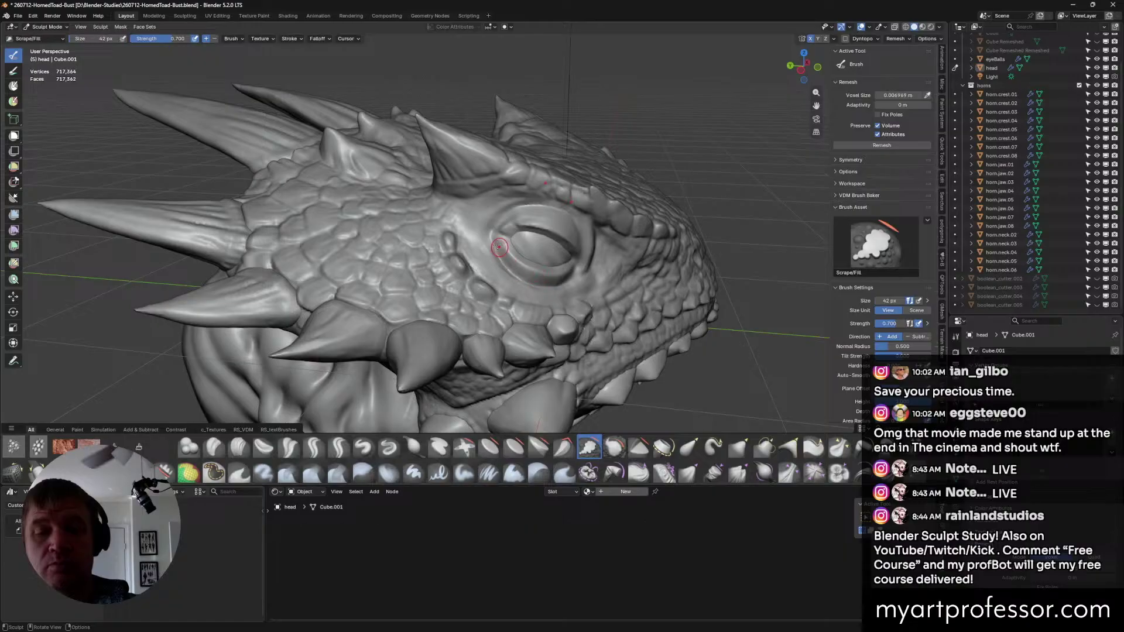
middle_drag(498, 247, 533, 302)
middle_drag(487, 235, 609, 287)
drag(566, 298, 602, 300)
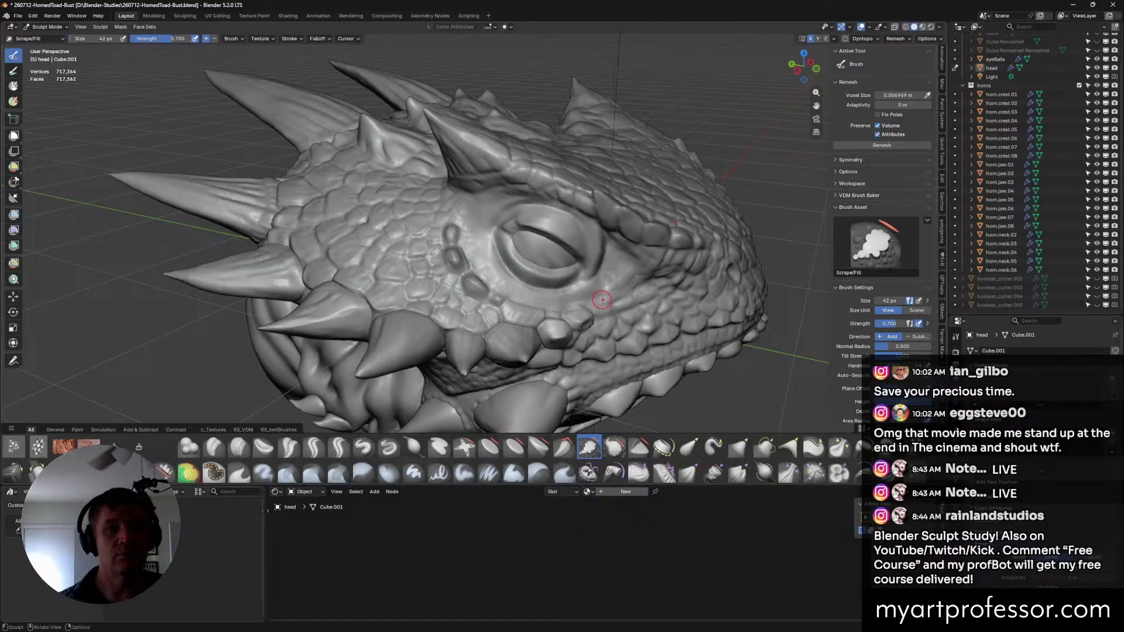
mouse_move(602, 299)
middle_down()
mouse_move(626, 256)
mouse_move(572, 233)
middle_up()
mouse_move(572, 234)
mouse_down()
mouse_move(551, 221)
mouse_move(572, 221)
mouse_up()
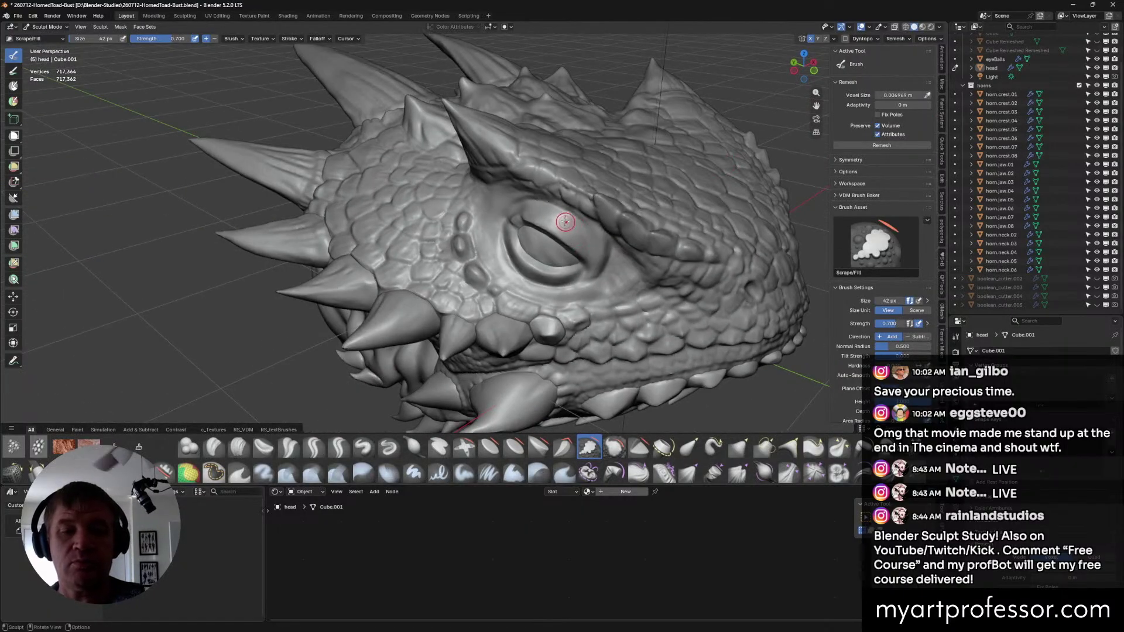
mouse_move(572, 220)
middle_down()
mouse_move(556, 210)
mouse_move(595, 211)
middle_up()
mouse_move(522, 219)
middle_down()
mouse_move(583, 196)
mouse_move(530, 206)
middle_up()
middle_drag(627, 249, 680, 243)
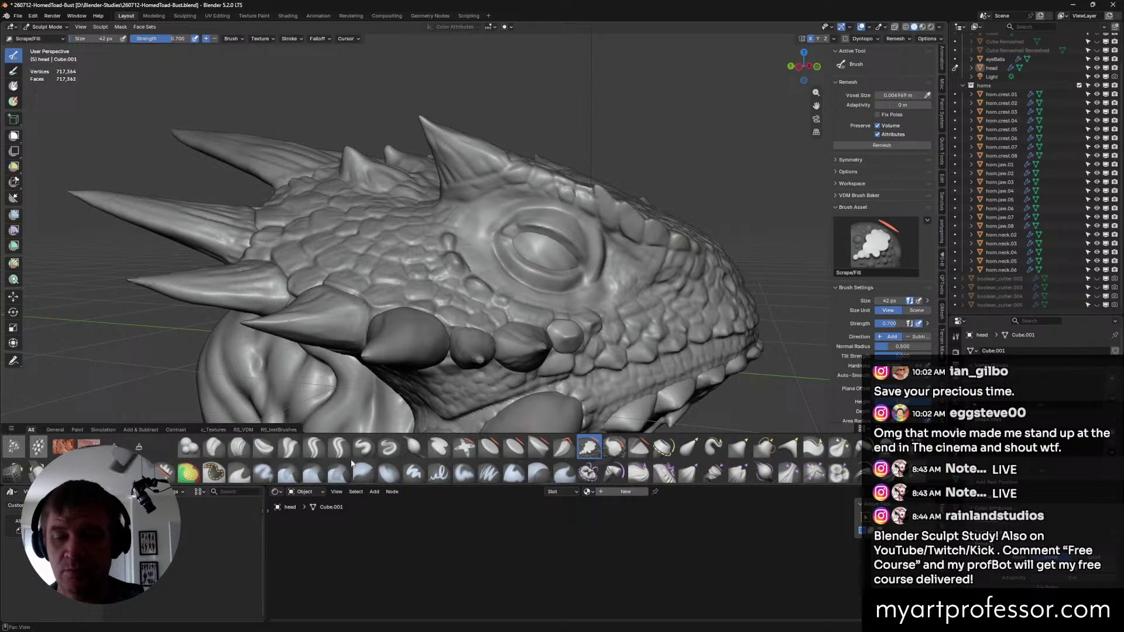
Switch to the Crease Sharp brush at 42 px and carve a short stroke from the eye's rear corner towards the upper lid.
click(313, 447)
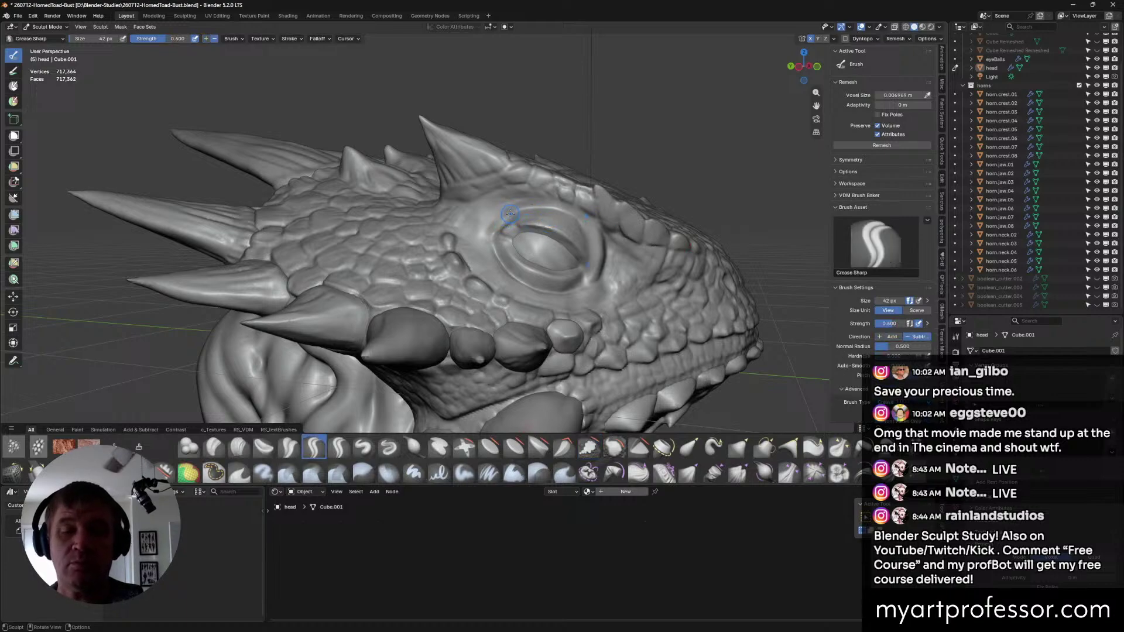
drag(497, 234, 516, 216)
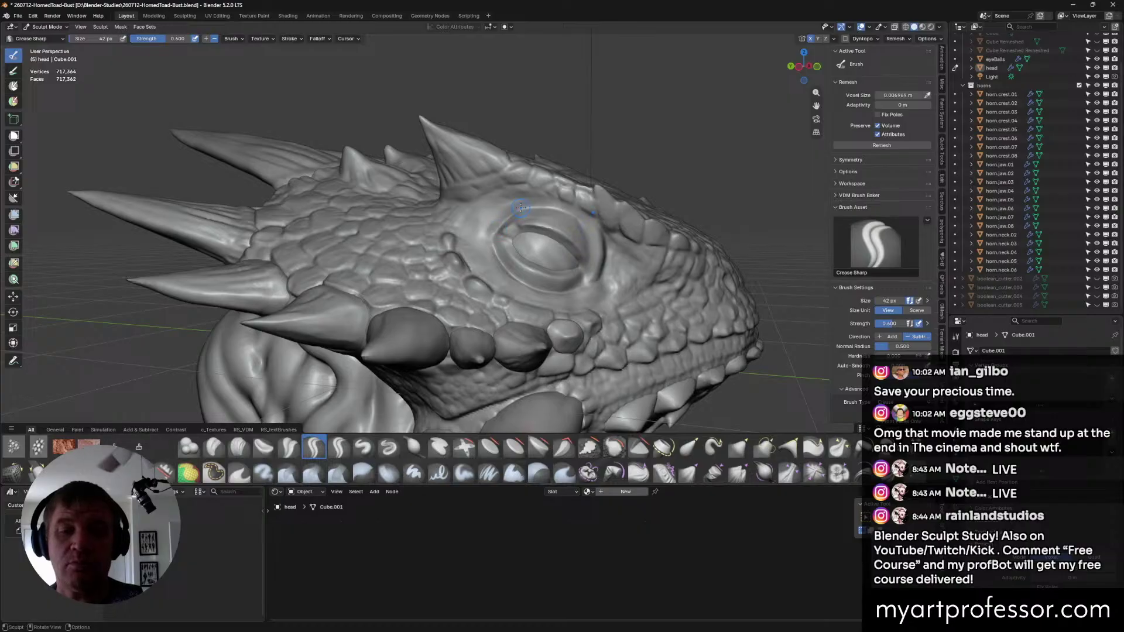
middle_drag(497, 227, 497, 229)
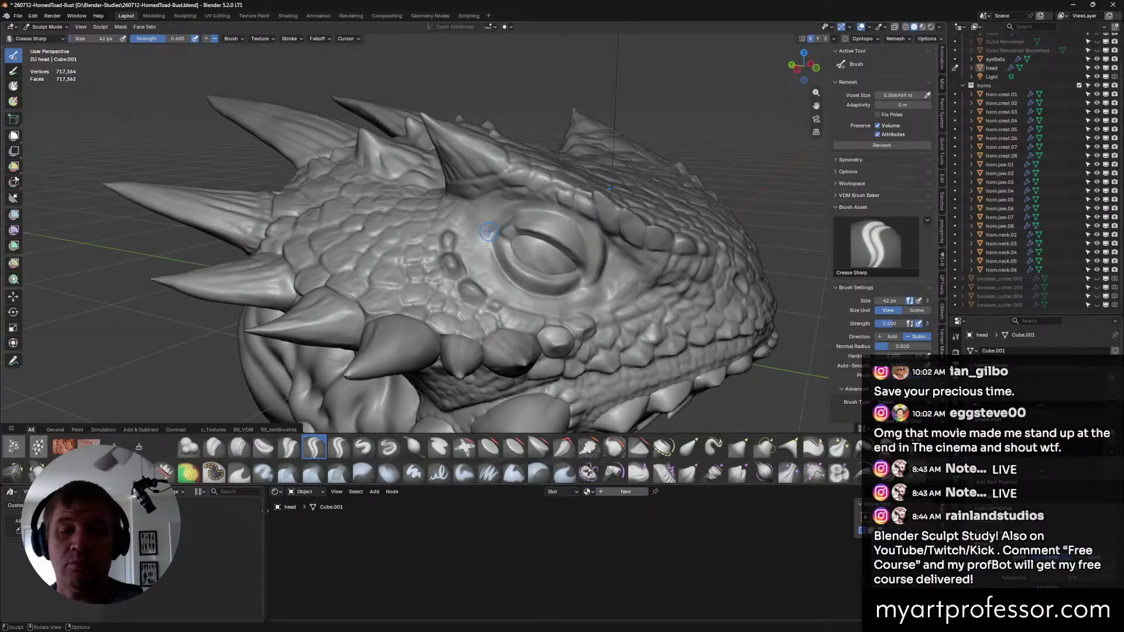
Try a 24 px Crease Sharp stroke from the eye's rear corner over the upper eyelid, and undo it.
key(f)
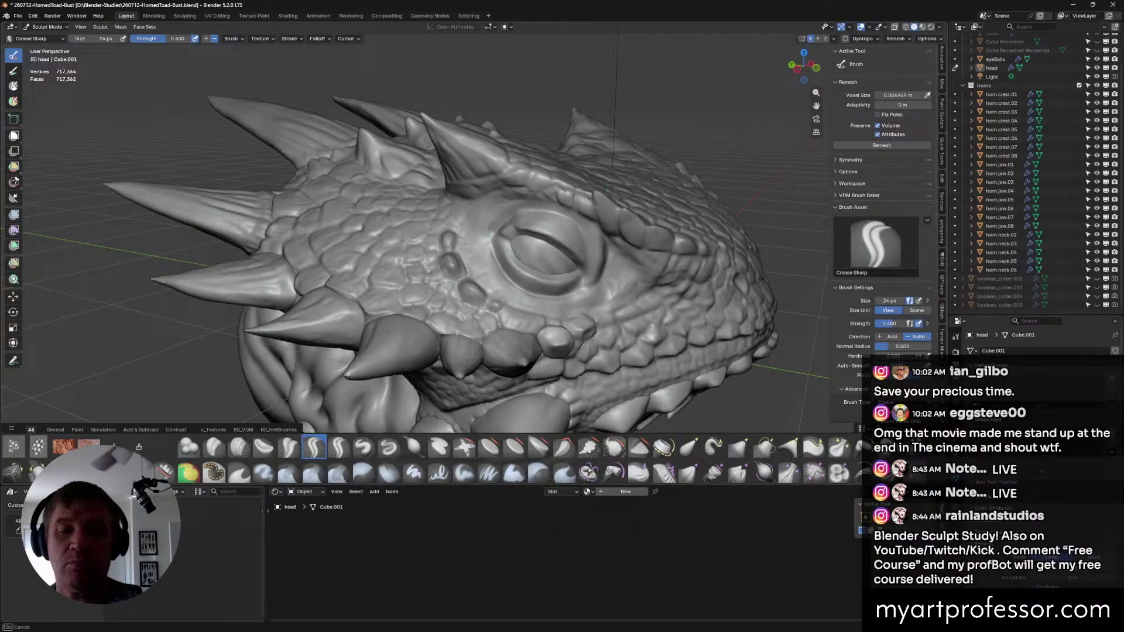
click(517, 209)
middle_drag(517, 209, 547, 196)
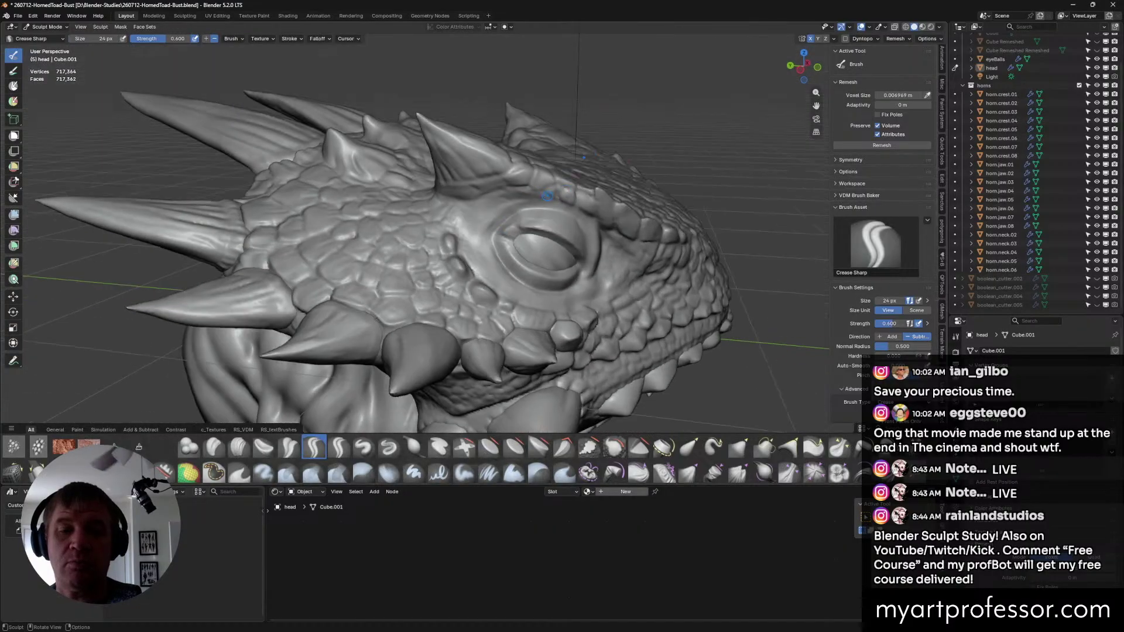
drag(509, 224, 551, 208)
key(ctrl+z)
mouse_move(620, 227)
middle_down()
mouse_move(597, 223)
mouse_move(613, 239)
middle_up()
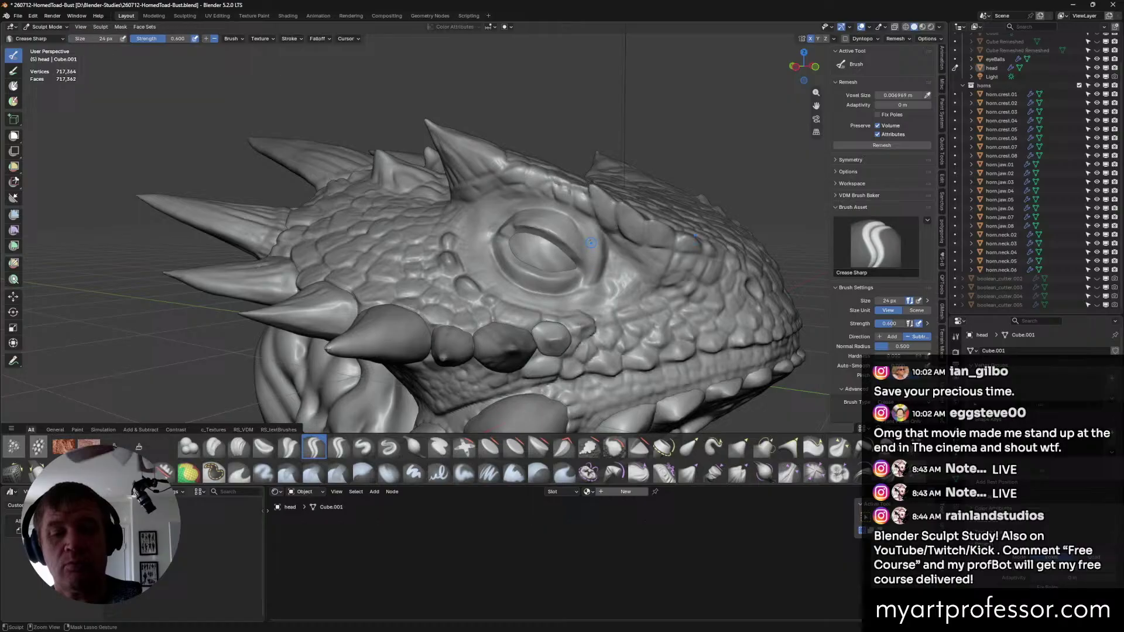
mouse_move(589, 256)
middle_down()
mouse_move(563, 292)
mouse_move(585, 249)
middle_up()
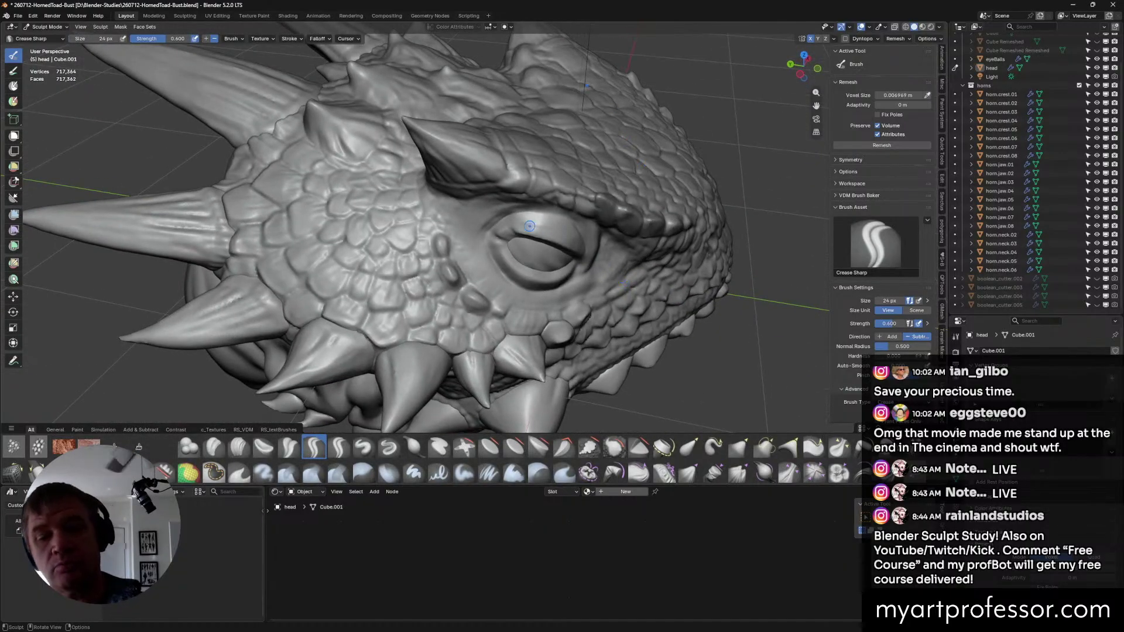
middle_drag(530, 226, 530, 251)
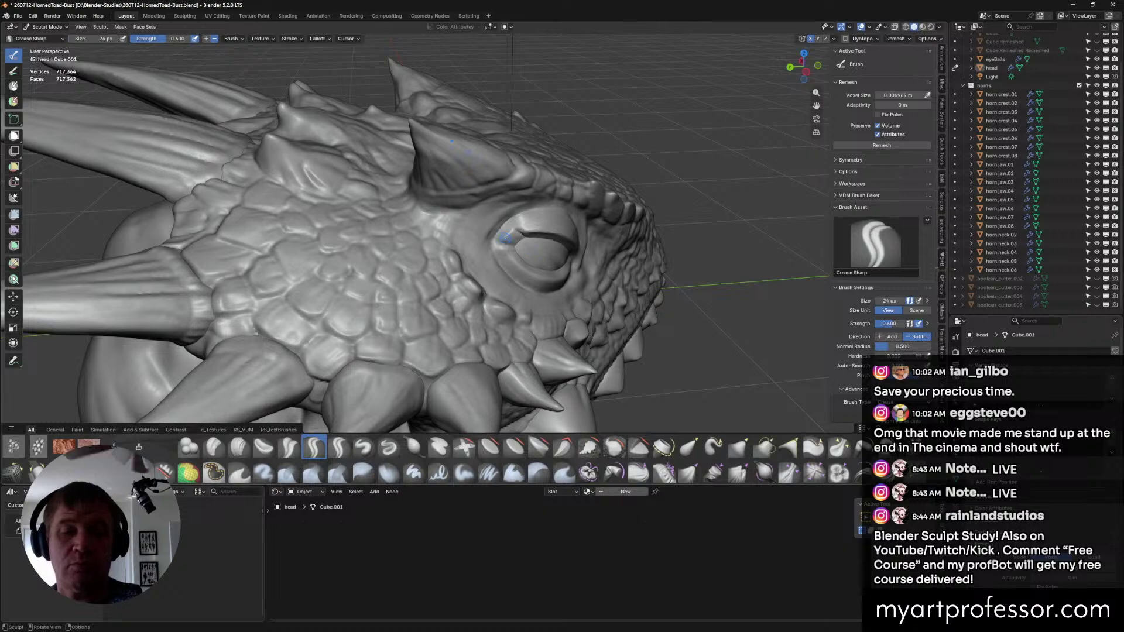
Switch to the Clay Strips brush and save the file.
click(239, 447)
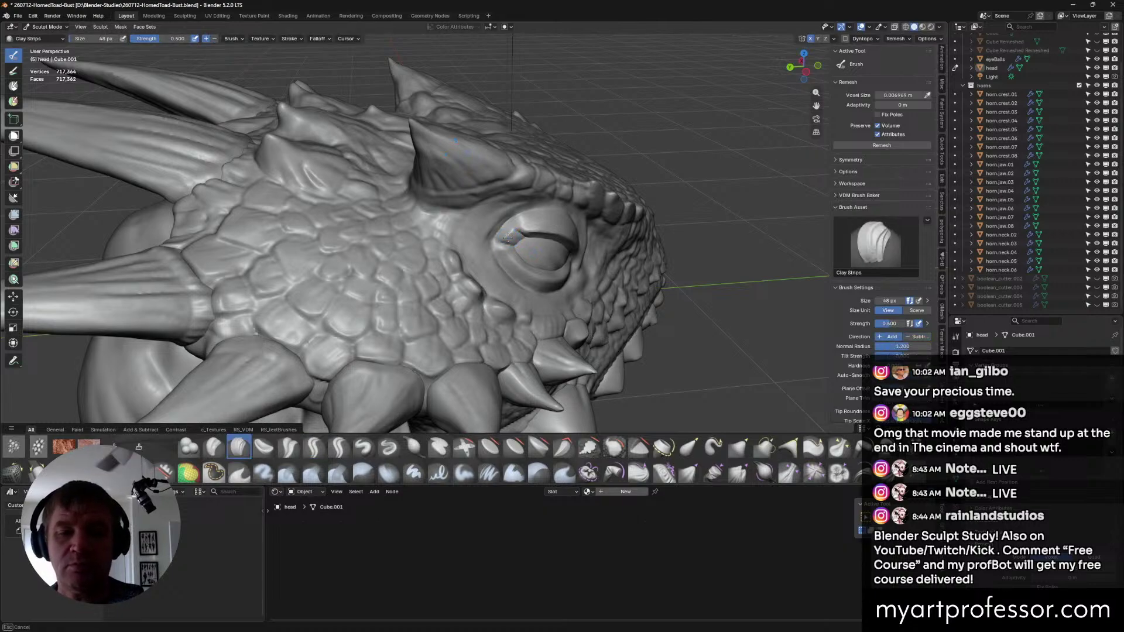
mouse_move(516, 239)
middle_down()
mouse_move(540, 233)
mouse_move(543, 256)
mouse_move(526, 278)
mouse_move(606, 282)
middle_up()
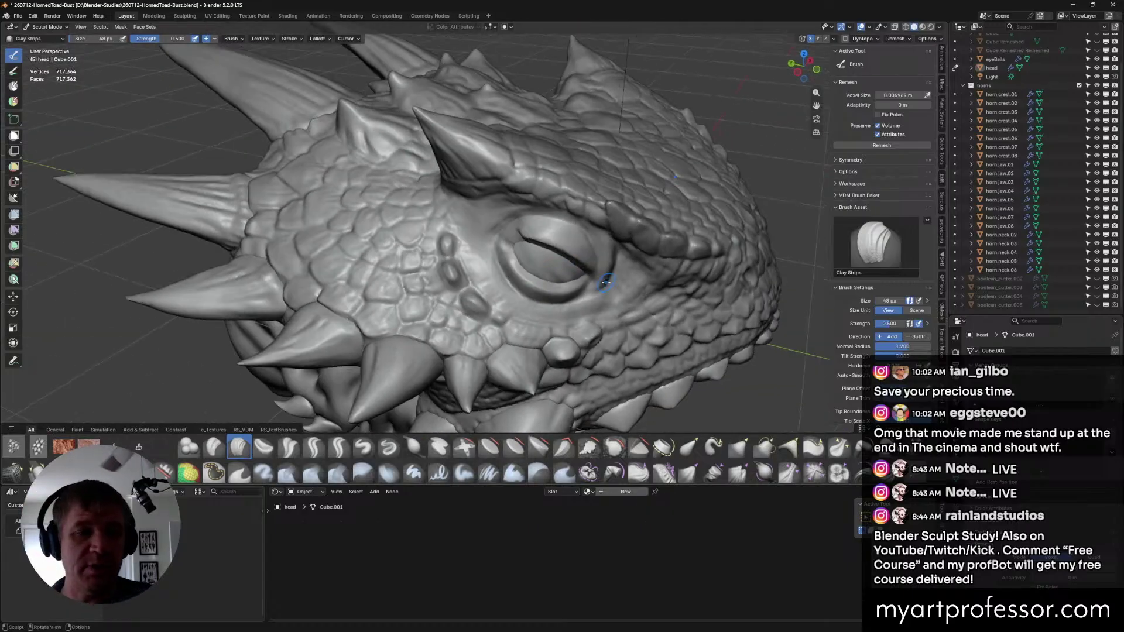
mouse_move(549, 228)
middle_down()
mouse_move(561, 215)
mouse_move(761, 208)
mouse_move(677, 218)
middle_up()
key(ctrl+s)
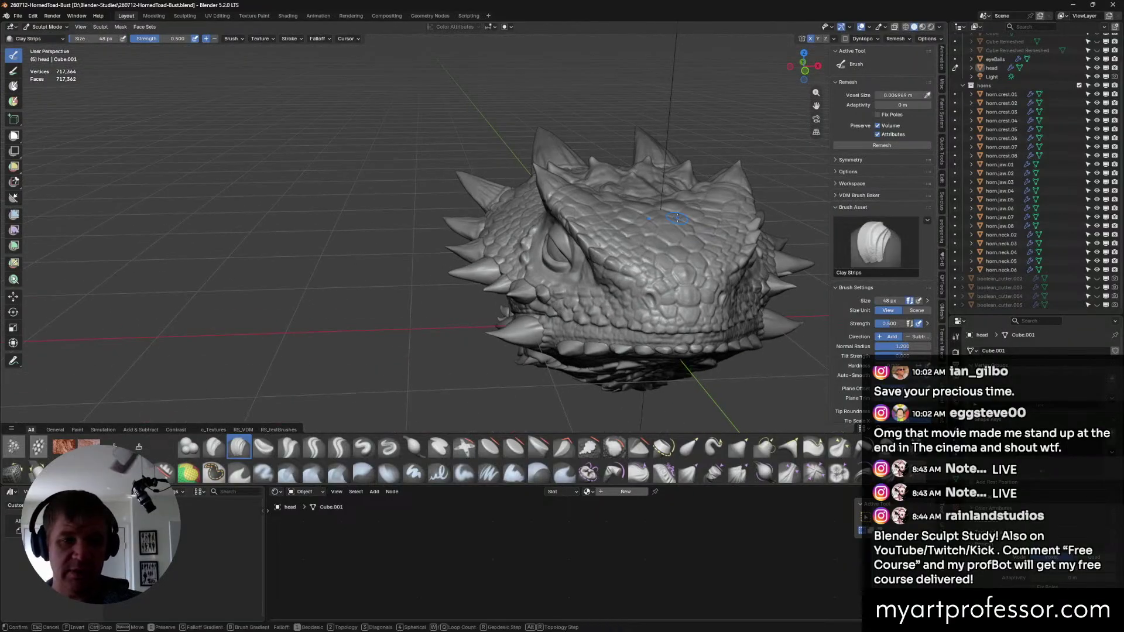
drag(677, 218, 683, 226)
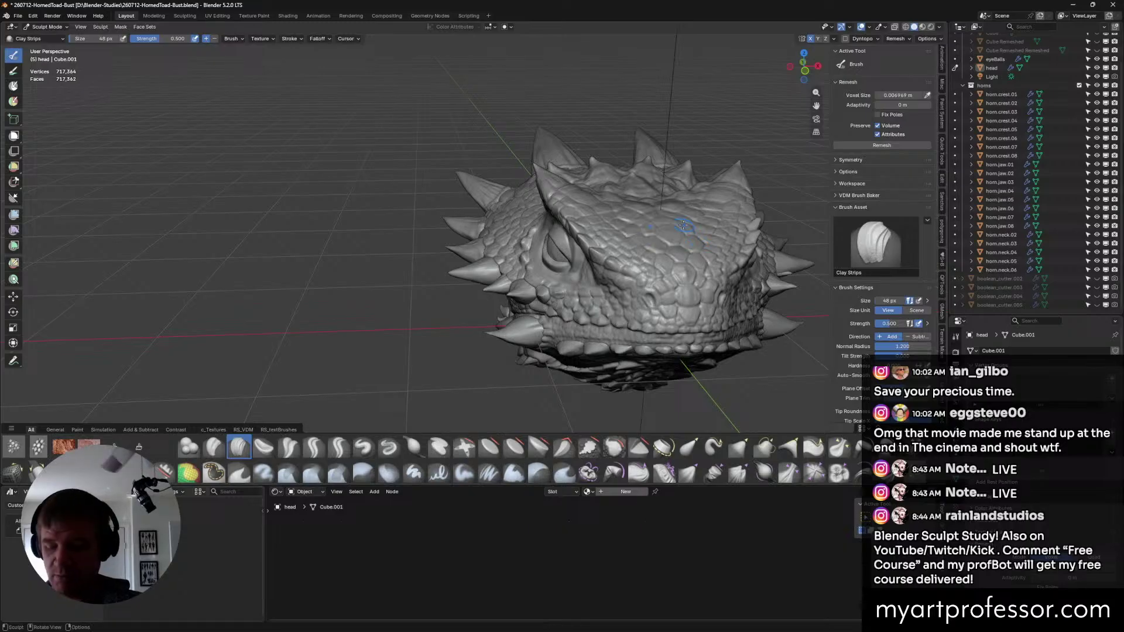
Switch the head from Sculpt Mode to Object Mode and add a UV sphere to the scene.
key(ctrl+Tab)
click(645, 253)
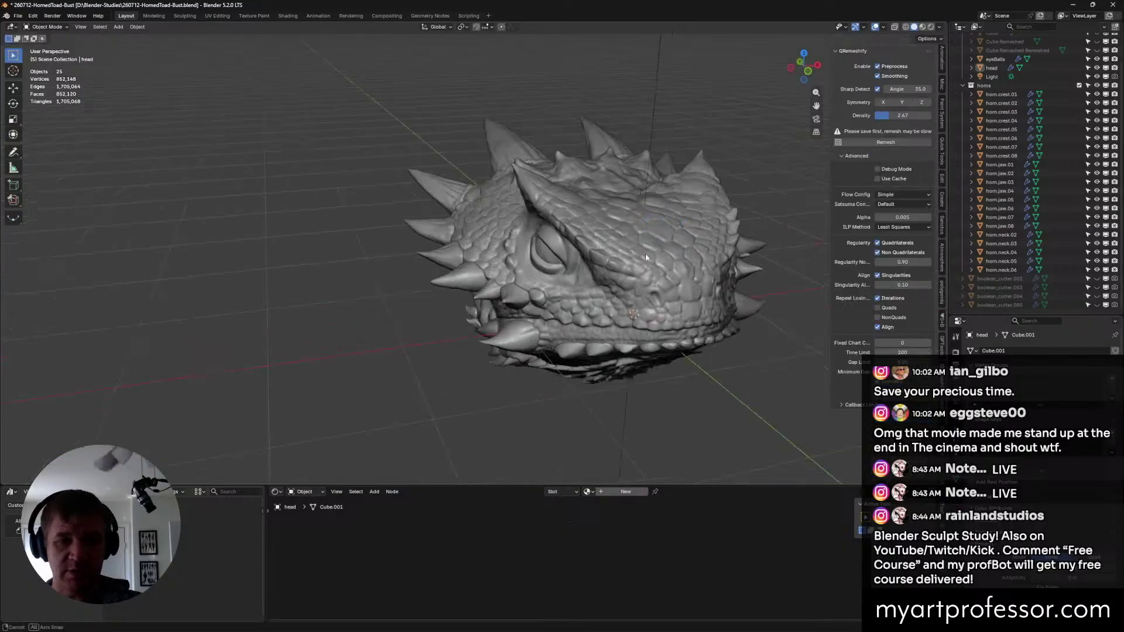
middle_drag(645, 253, 665, 259)
key(shift+a)
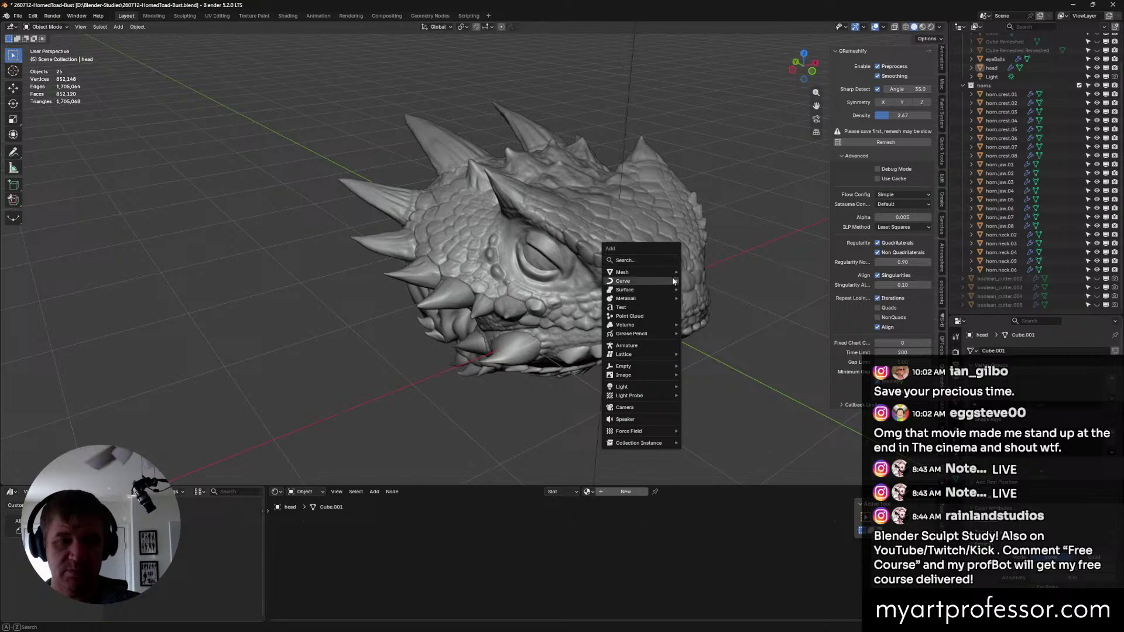
mouse_move(655, 269)
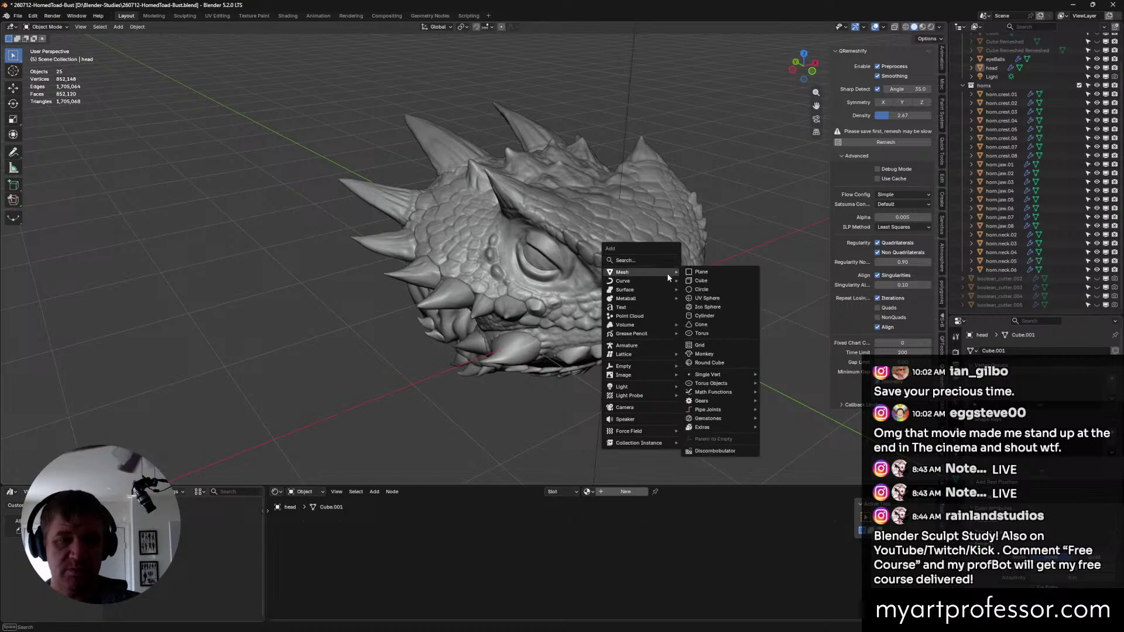
click(705, 298)
In front view, move the sphere beside the head and scale it down to roughly eyeball size.
middle_drag(772, 336, 722, 343)
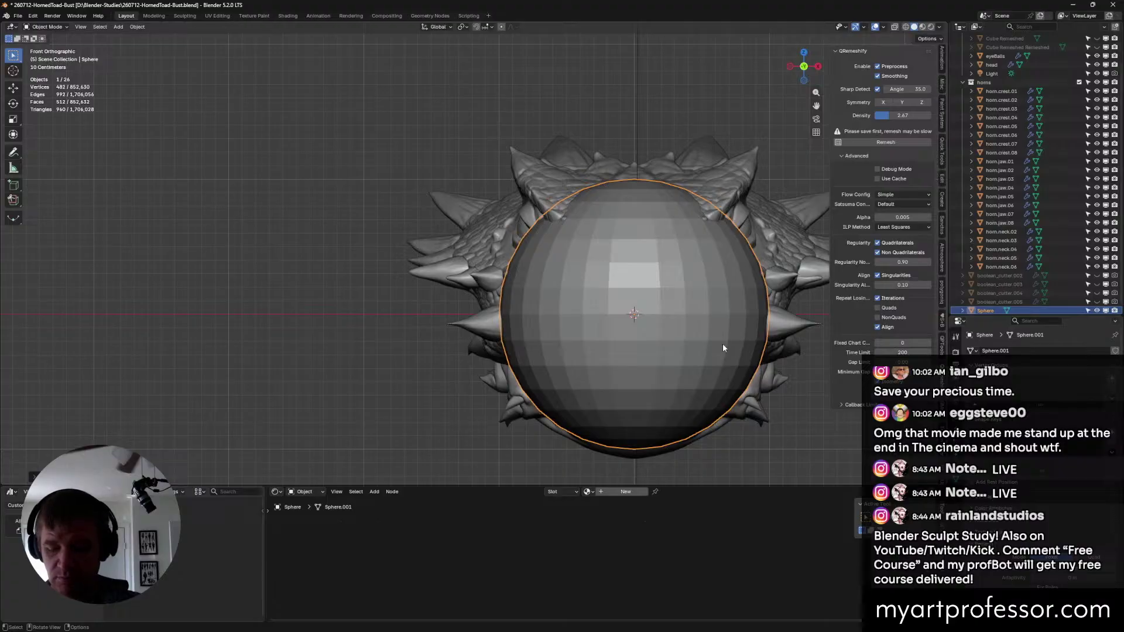
key(g)
click(659, 389)
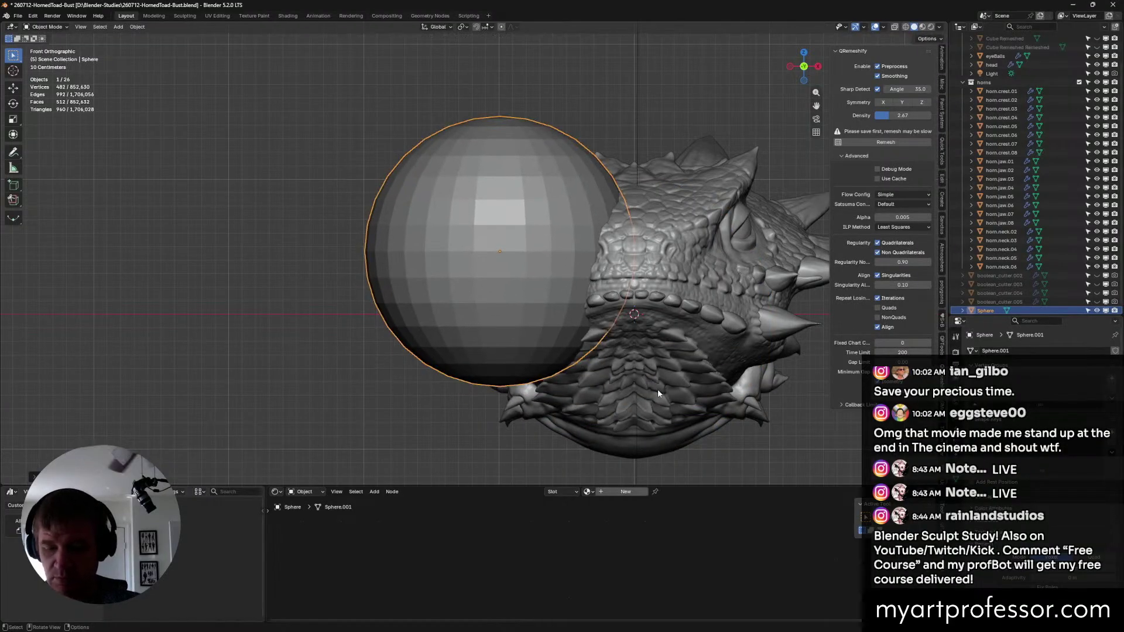
key(s)
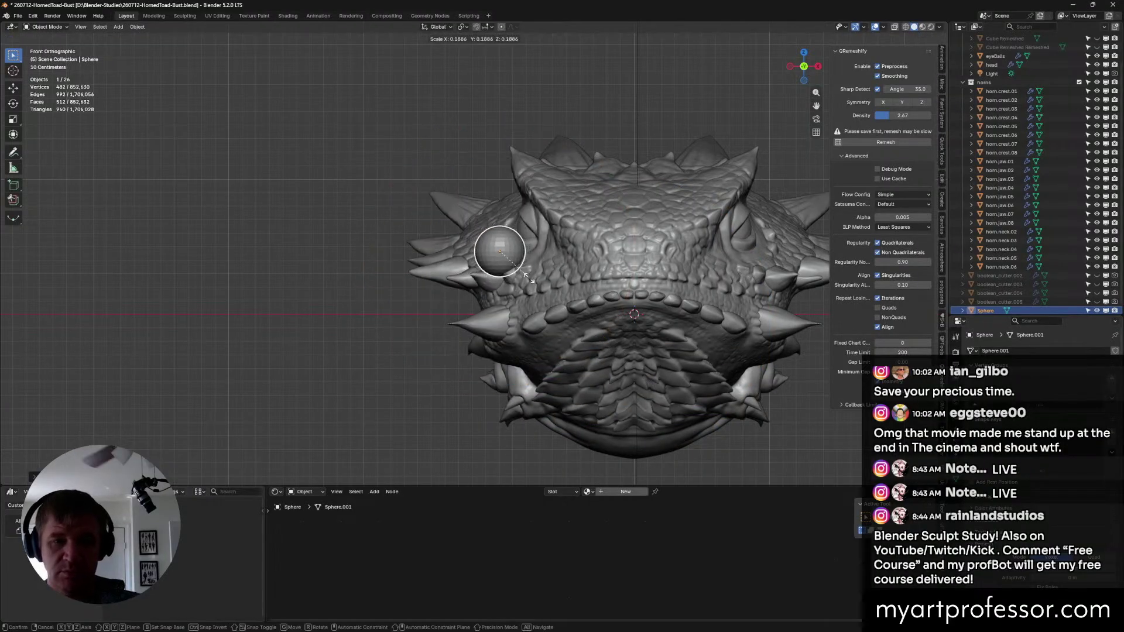
click(531, 280)
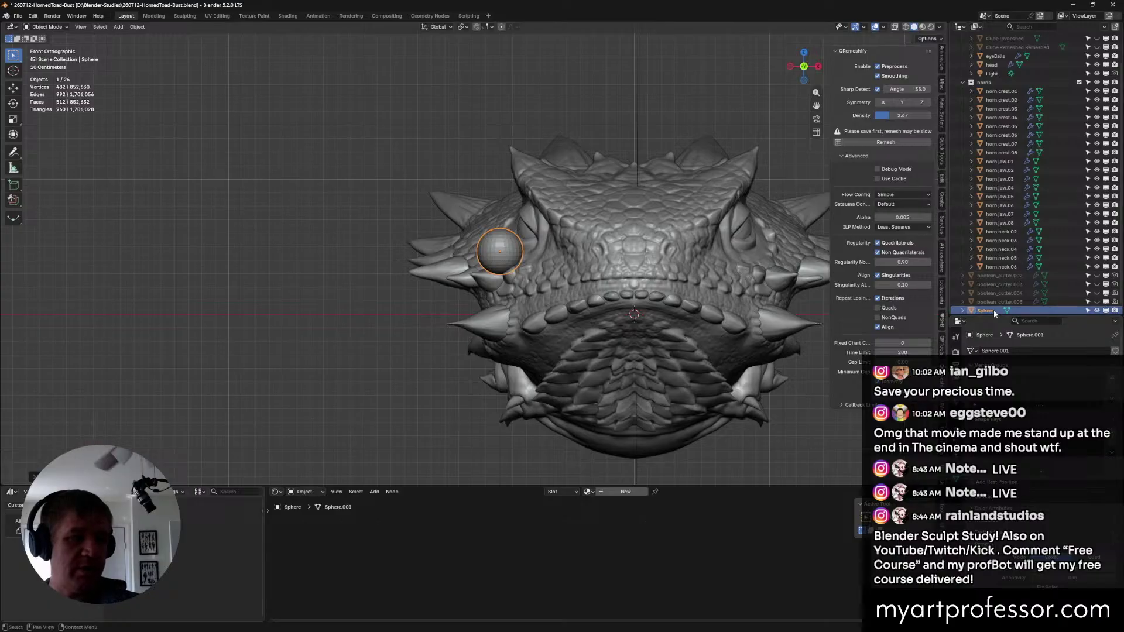
Delete the old eyeBalls object from the scene.
click(994, 56)
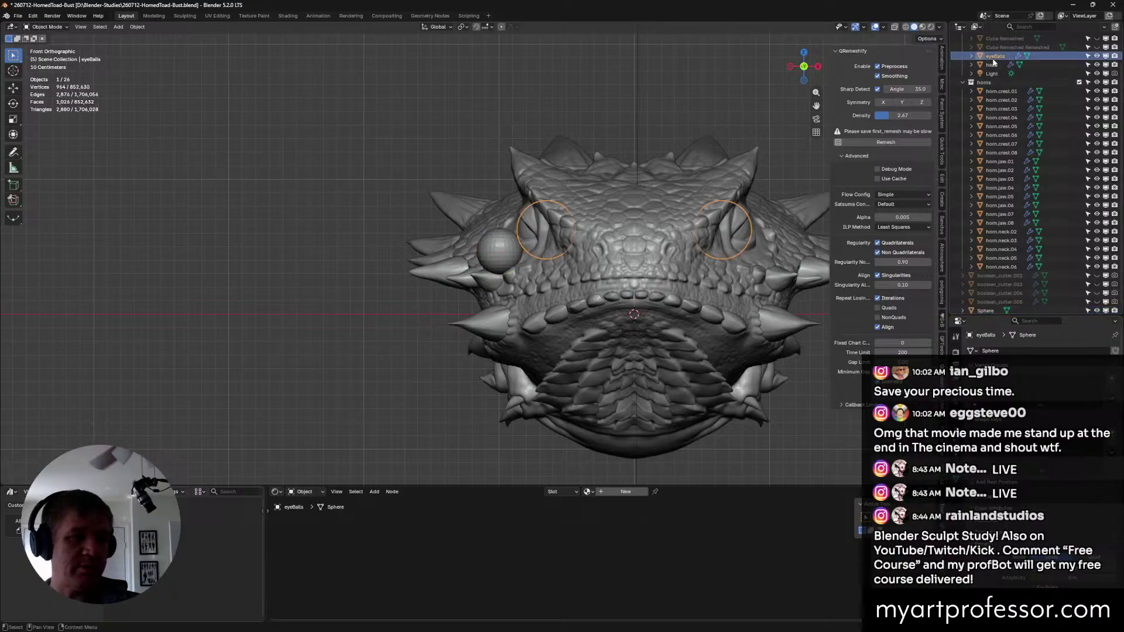
right_click(993, 62)
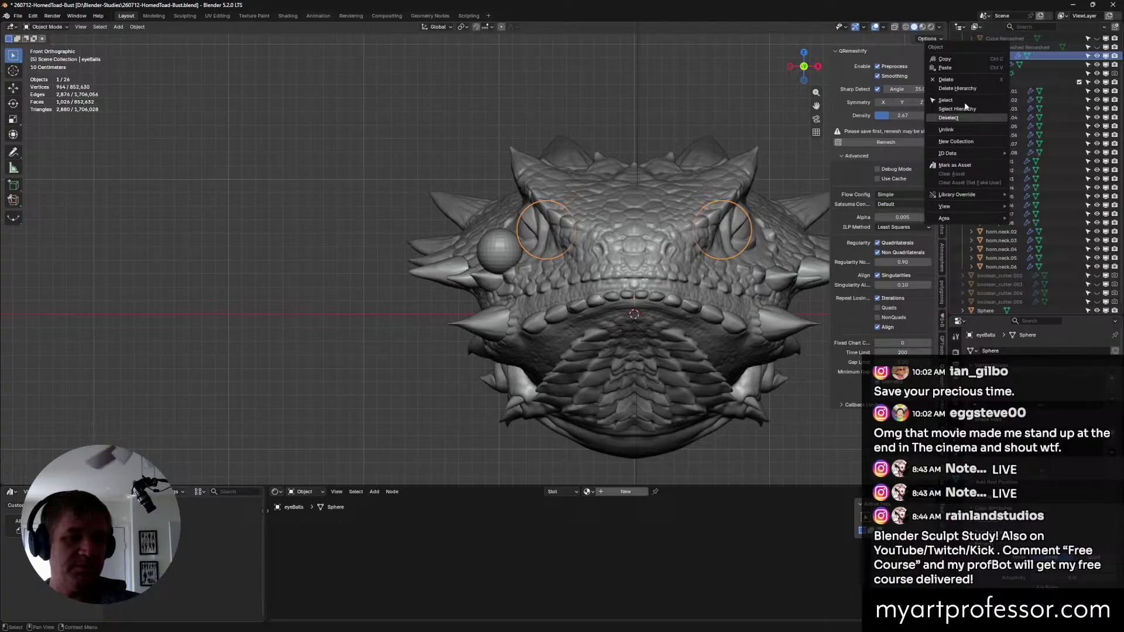
click(958, 79)
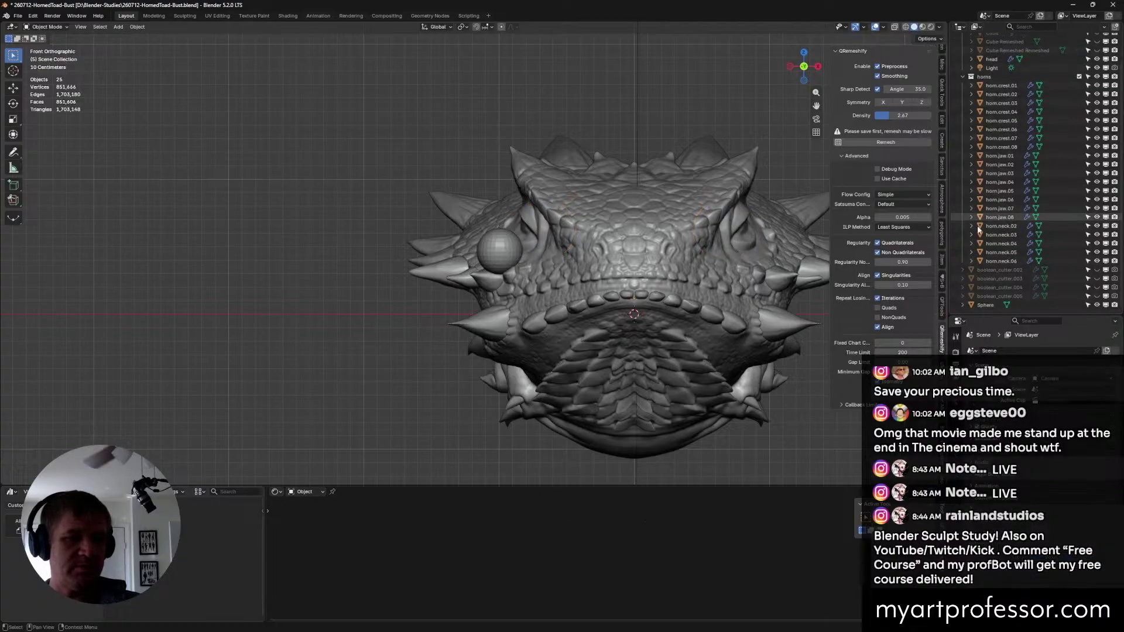
Move the new sphere into the eye socket, positioning it in the front and side views.
click(507, 251)
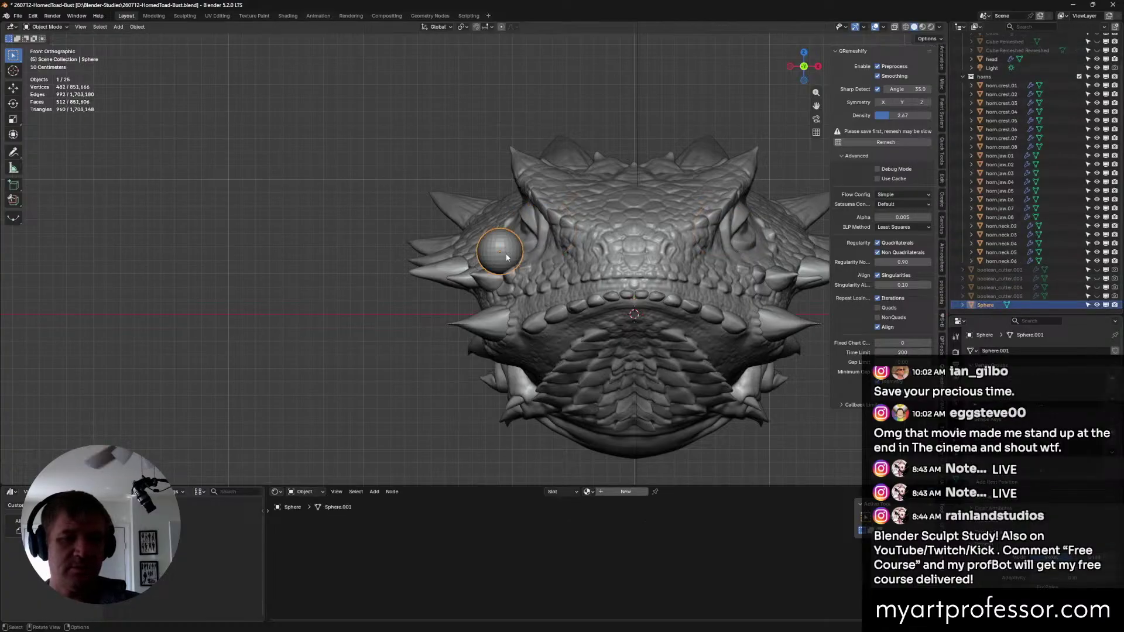
key(g)
click(538, 226)
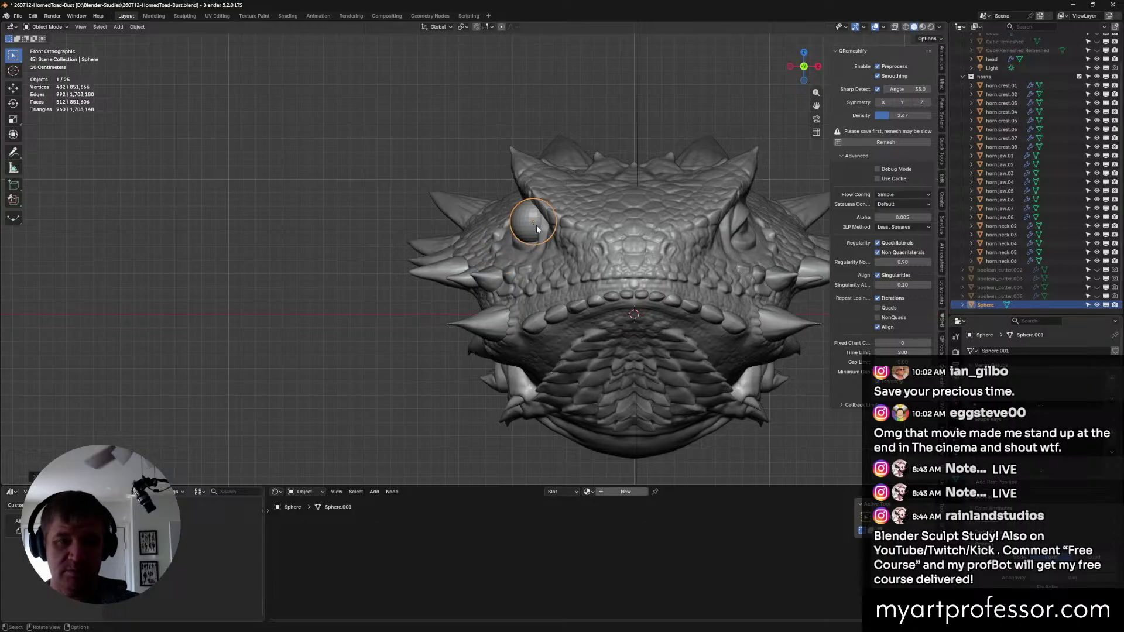
middle_drag(537, 226, 605, 252)
key(g)
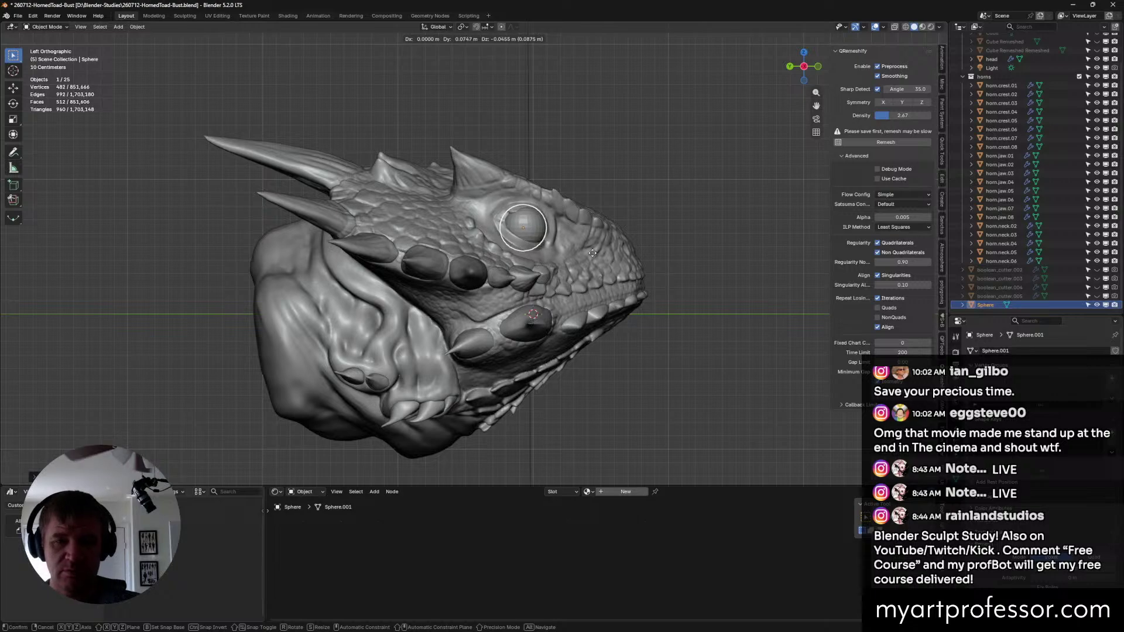
click(595, 253)
Apply smooth shading to the eyeball sphere.
middle_drag(594, 253, 525, 237)
right_click(525, 238)
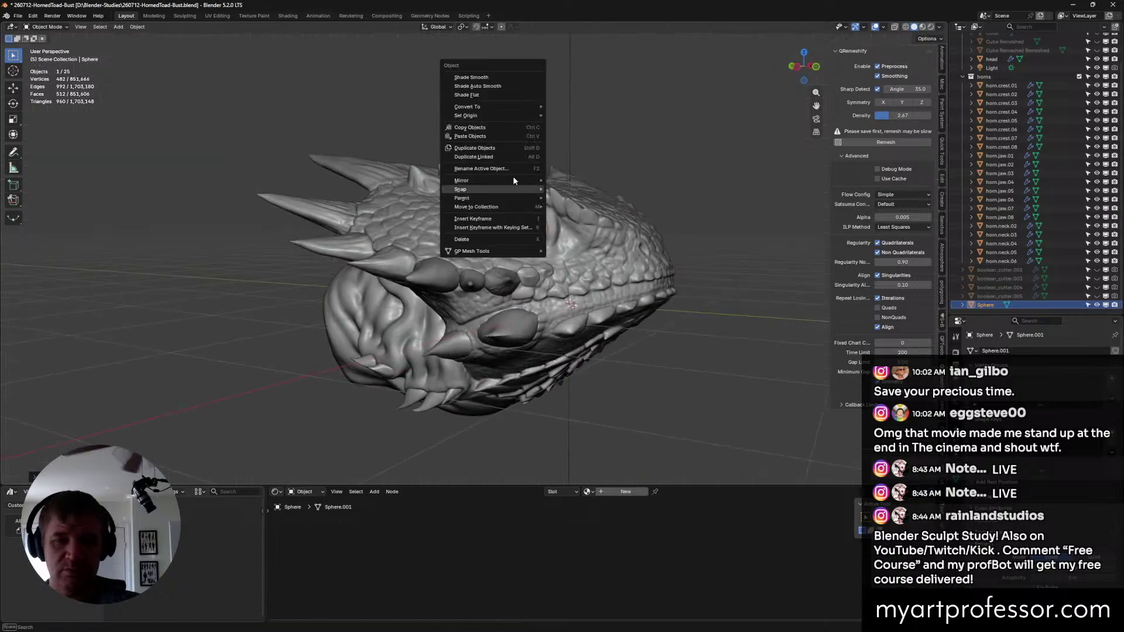
click(491, 77)
Fine-tune the eyeball's position in front and side views so it sits deeper behind the eyelids.
key(KP_1)
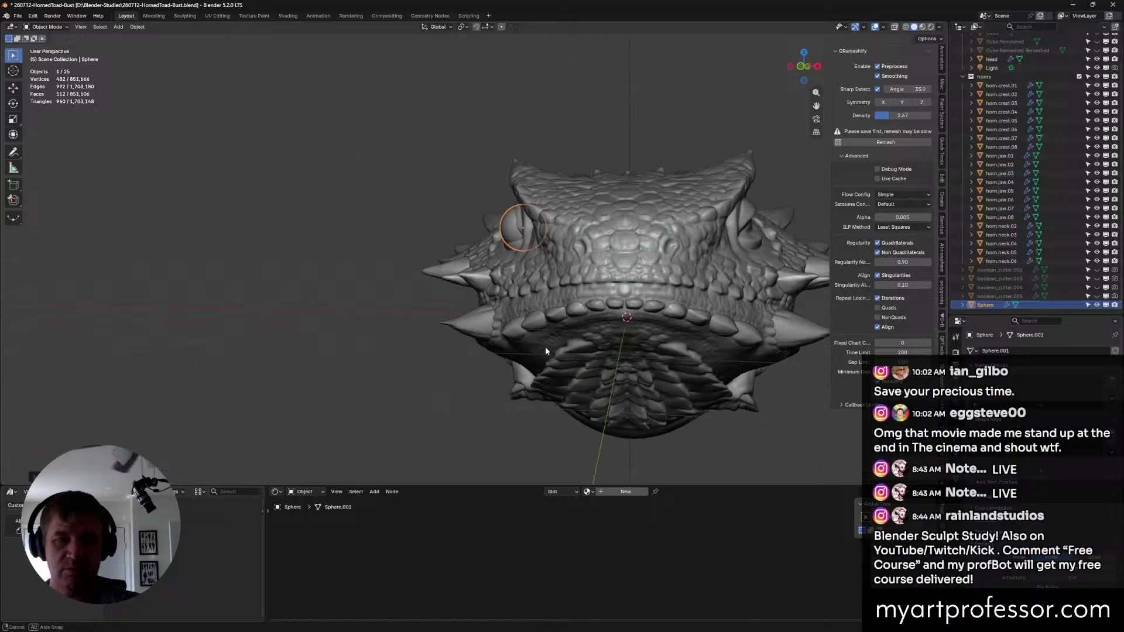
scroll(546, 347, up, 1)
key(g)
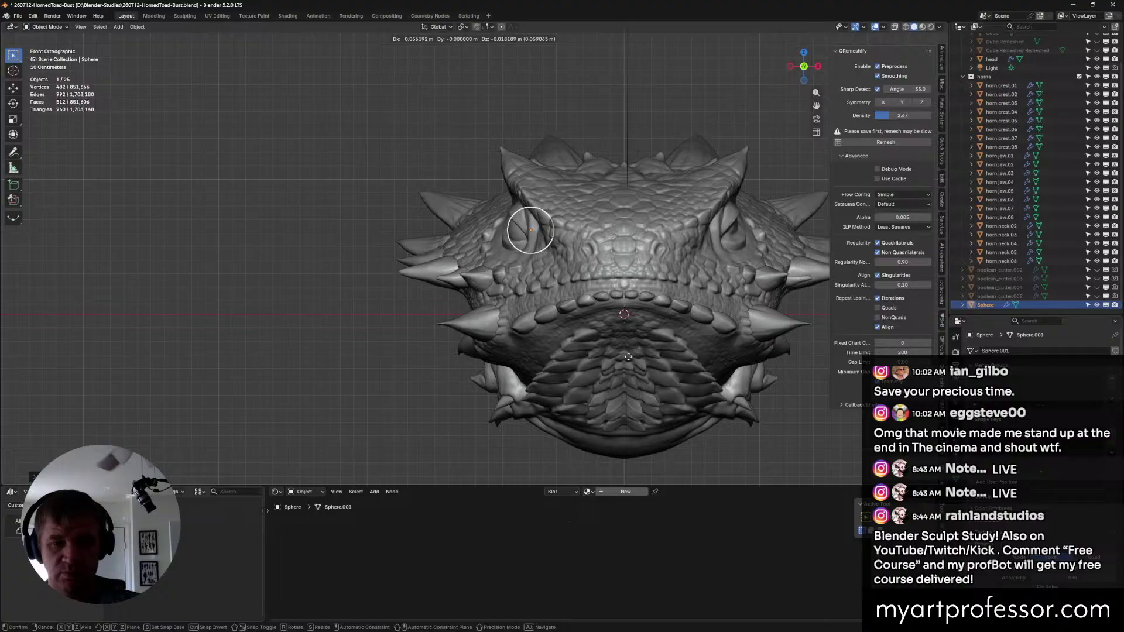
click(626, 356)
middle_drag(626, 356, 656, 307)
scroll(641, 337, up, 3)
key(g)
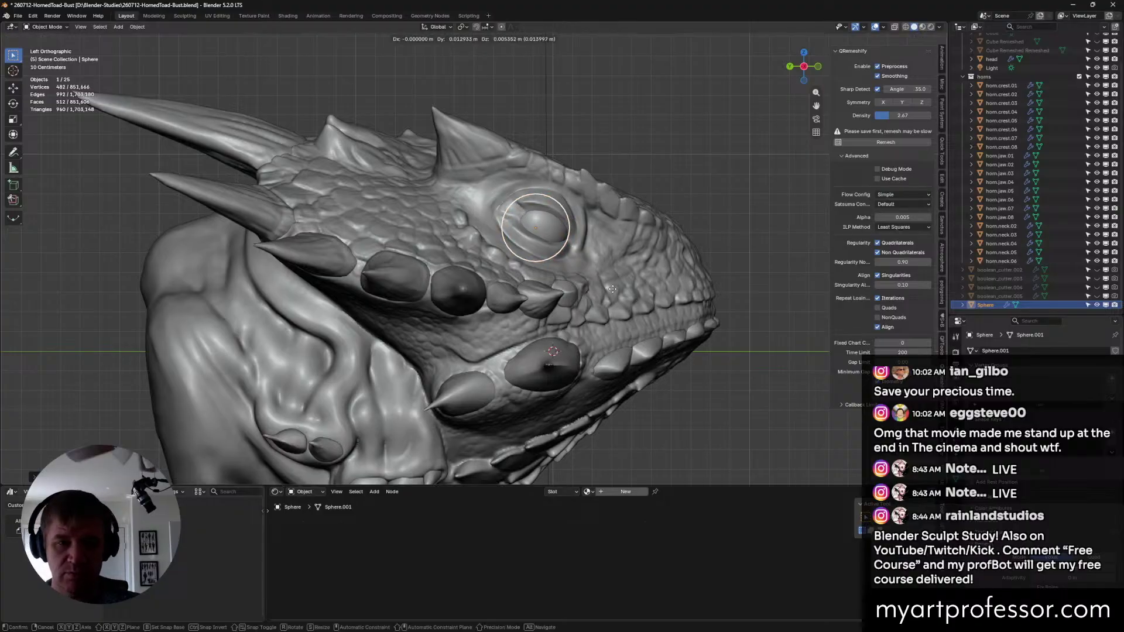
click(585, 276)
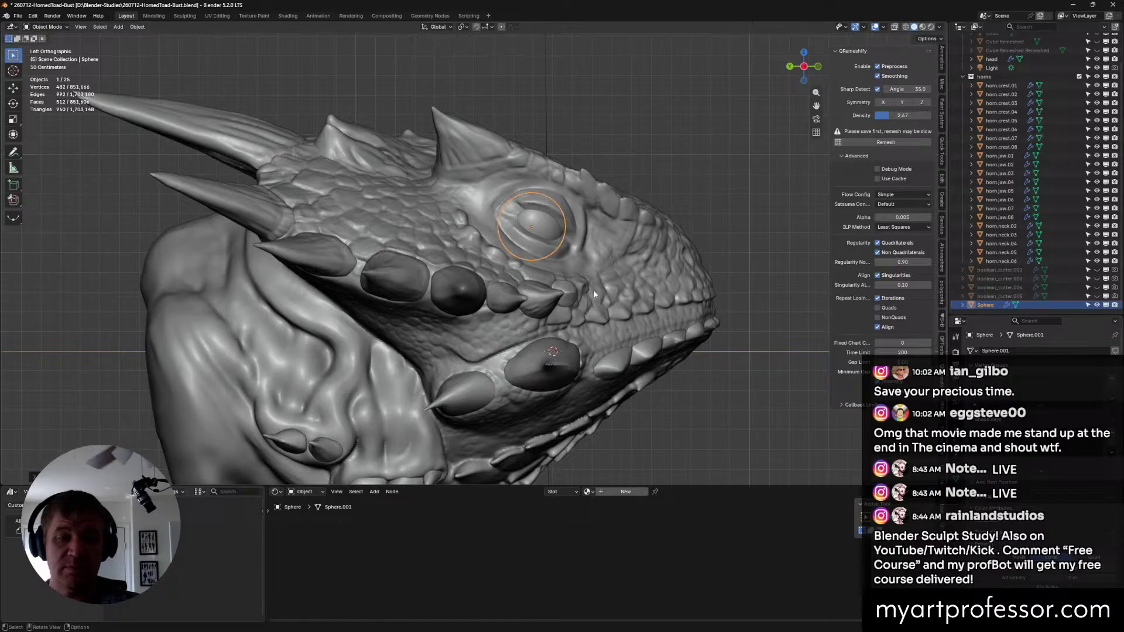
Nudge the eyeball sphere slightly inward and down in the front view, and check its fit behind the eyelids from several angles.
middle_drag(584, 277, 499, 295)
key(g)
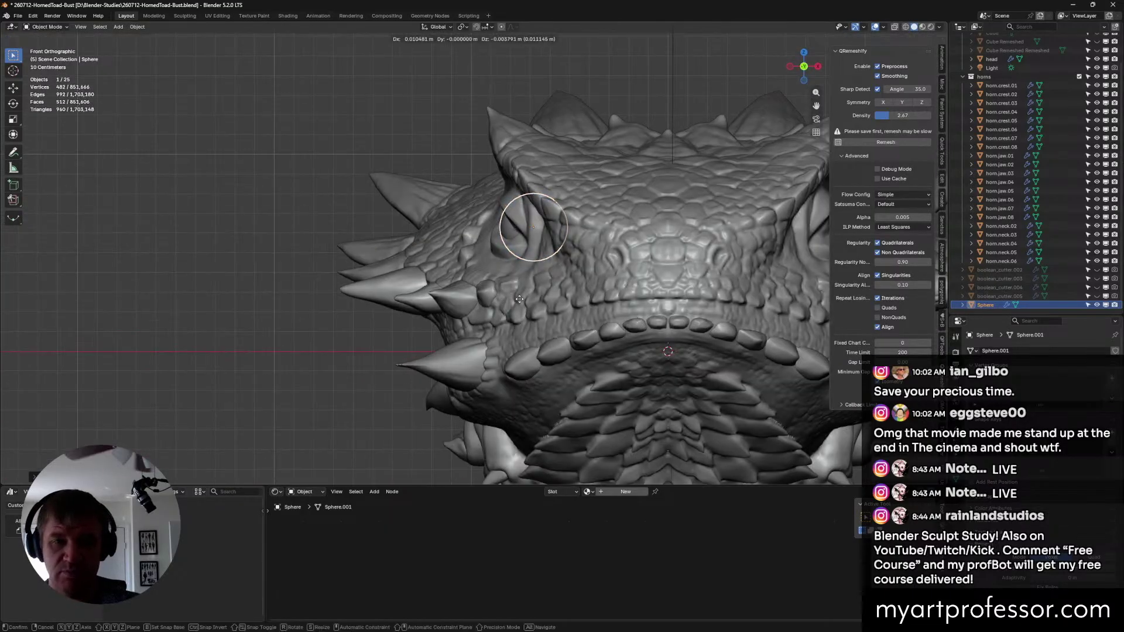
click(521, 301)
middle_drag(521, 300, 580, 325)
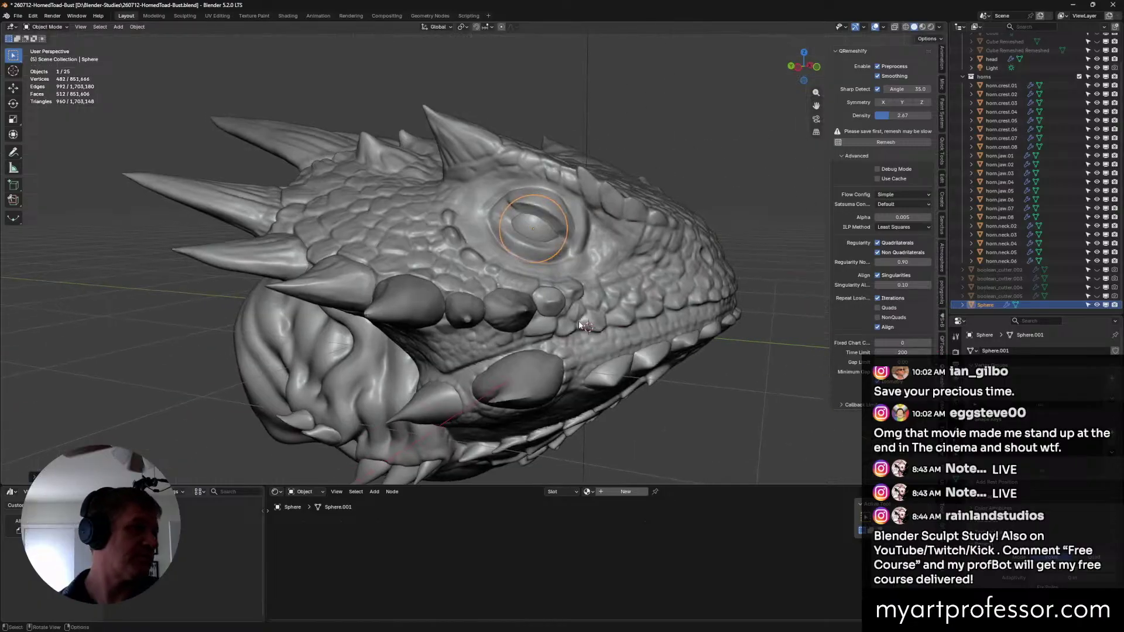
middle_drag(585, 277, 666, 328)
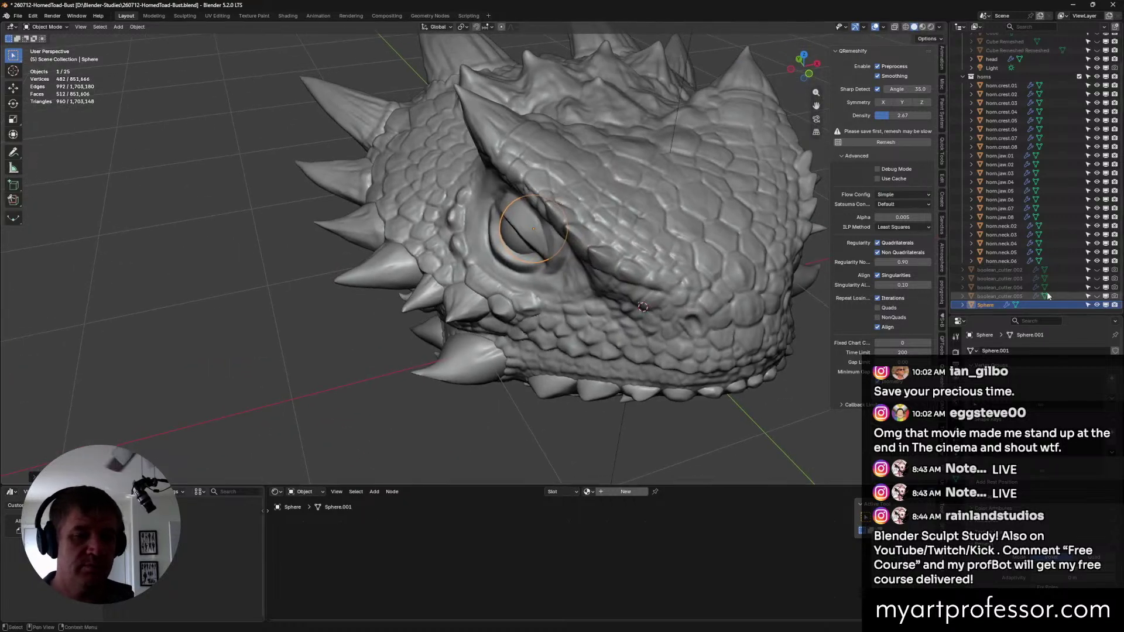
Rename the Sphere object to eyeballs.
double_click(989, 305)
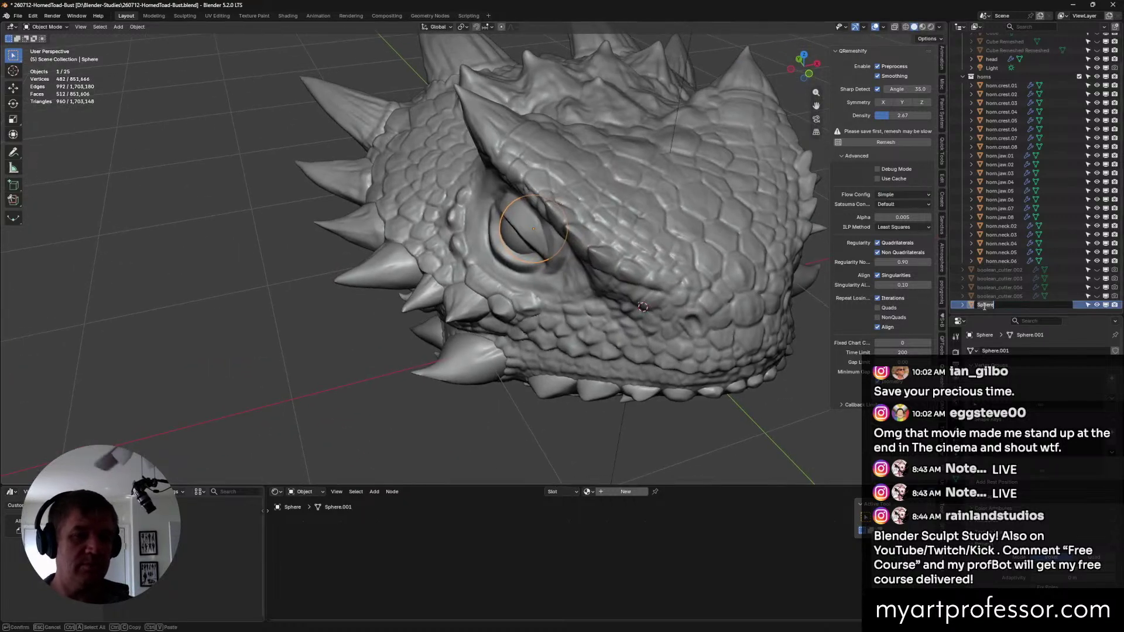
text(eyeballs)
key(Return)
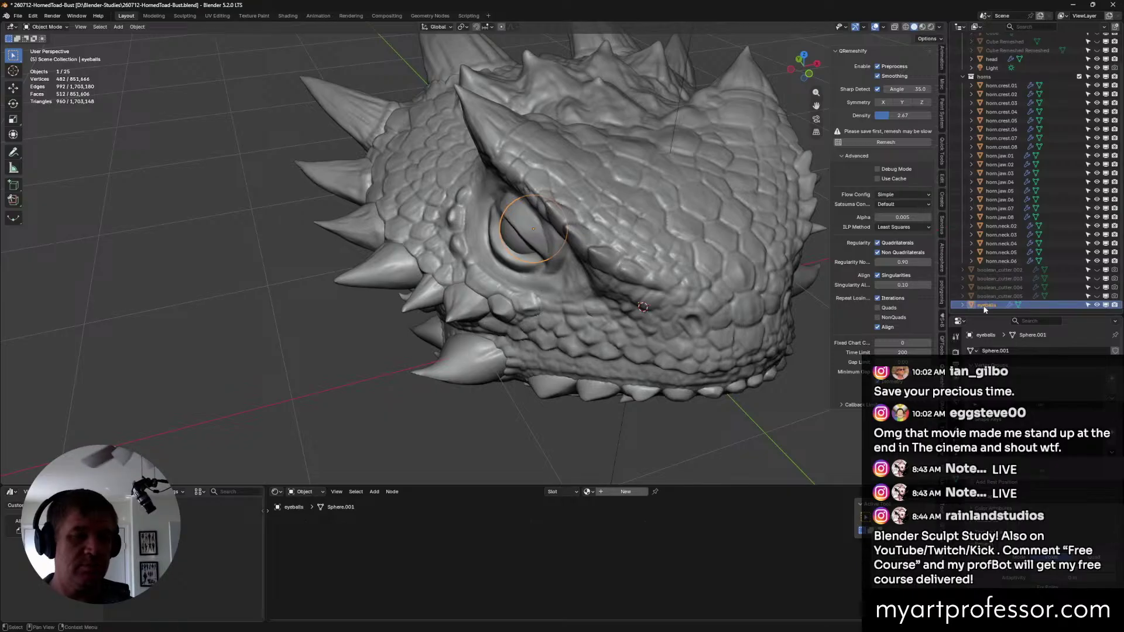
Add a Mirror modifier to the eyeballs object.
shift+middle_drag(679, 414, 606, 381)
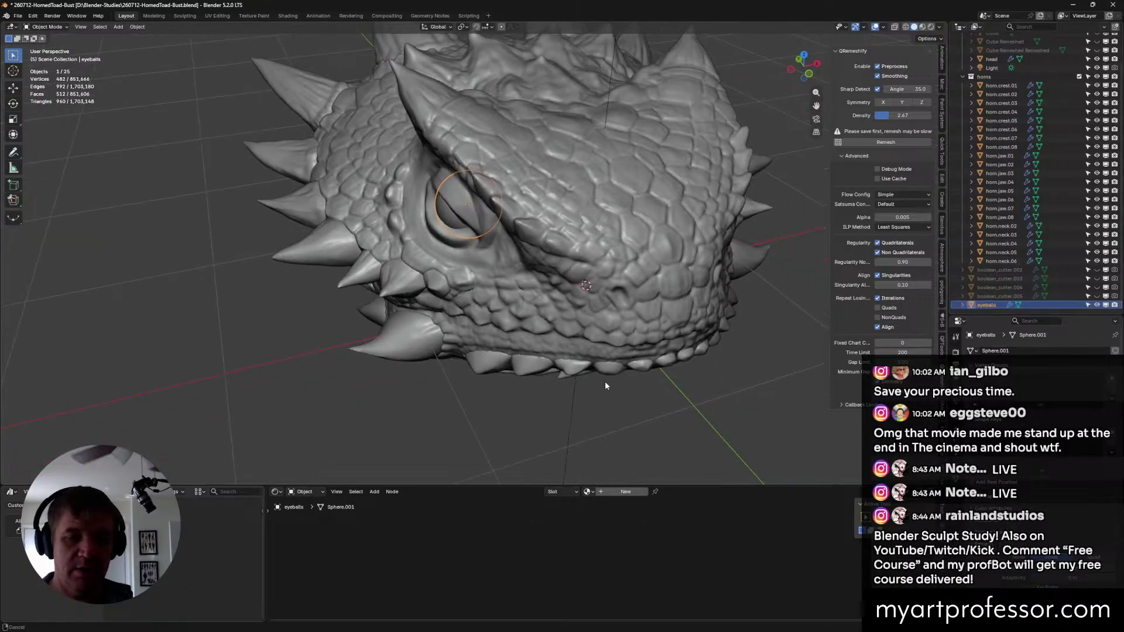
click(956, 454)
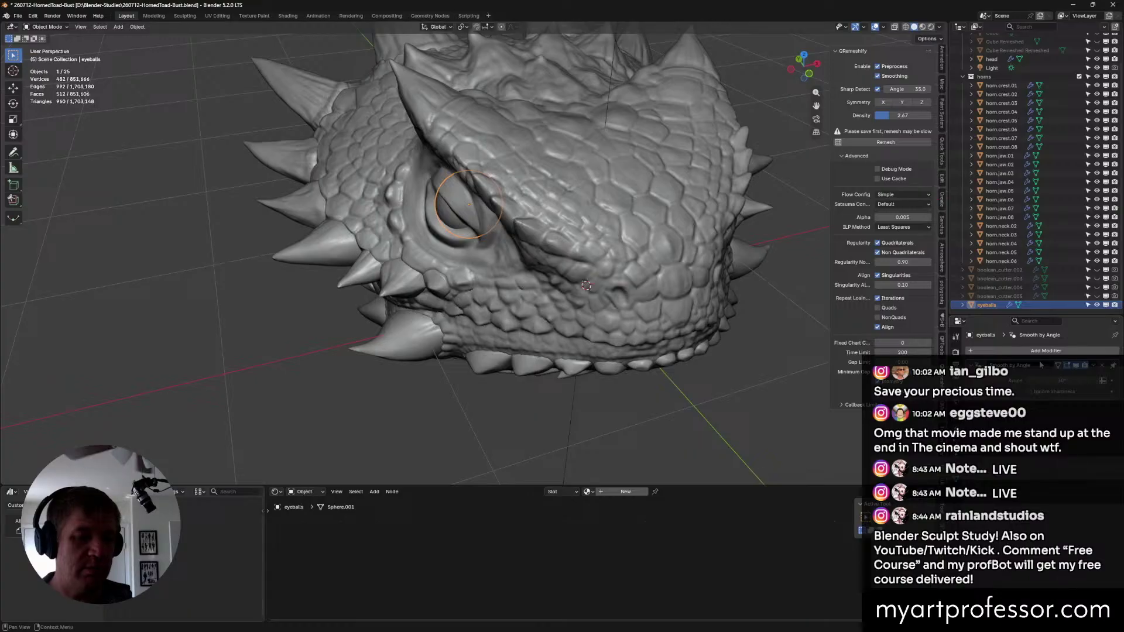
click(1036, 352)
mouse_move(1004, 372)
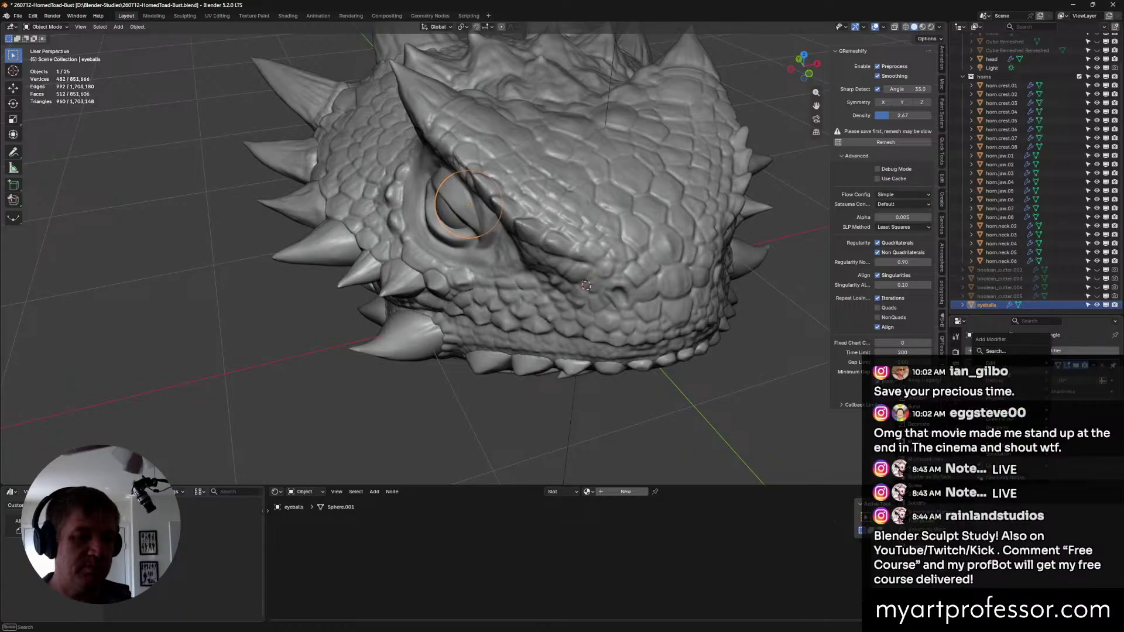
click(920, 453)
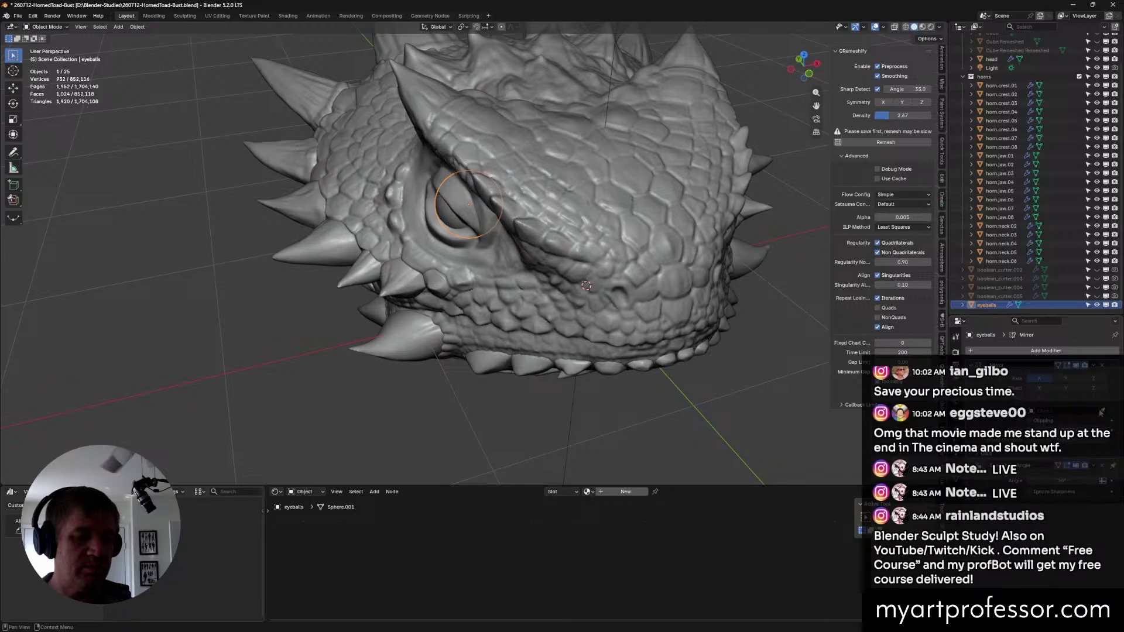
Set the origin of the eyeballs object to the 3D cursor at the head's centre so the mirrored eye falls on the opposite side.
middle_drag(681, 437, 646, 382)
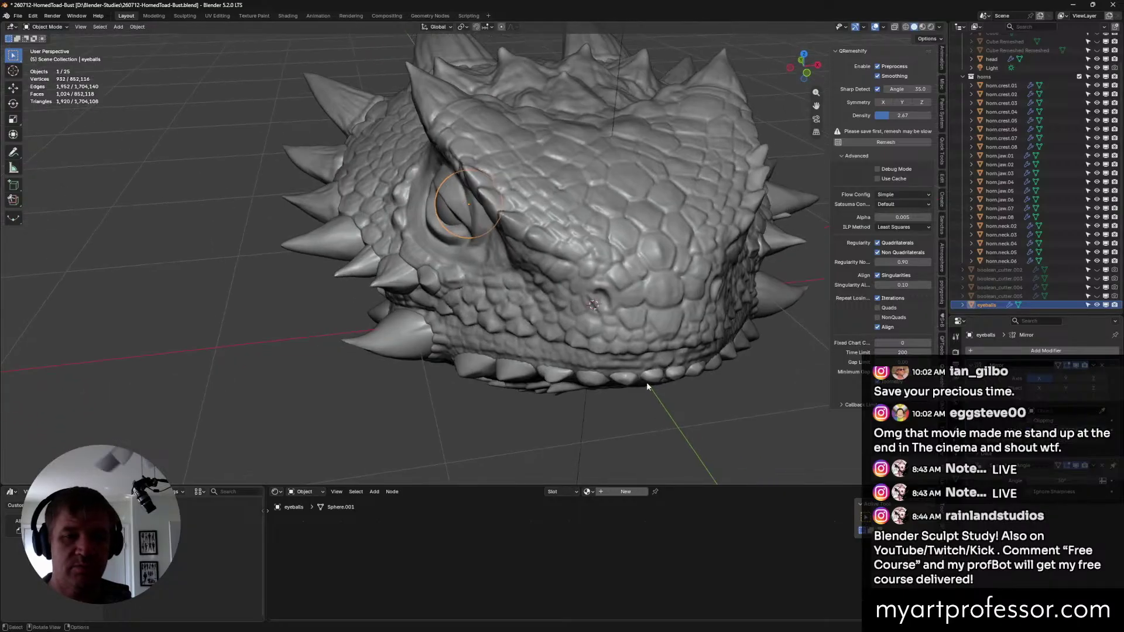
right_click(442, 223)
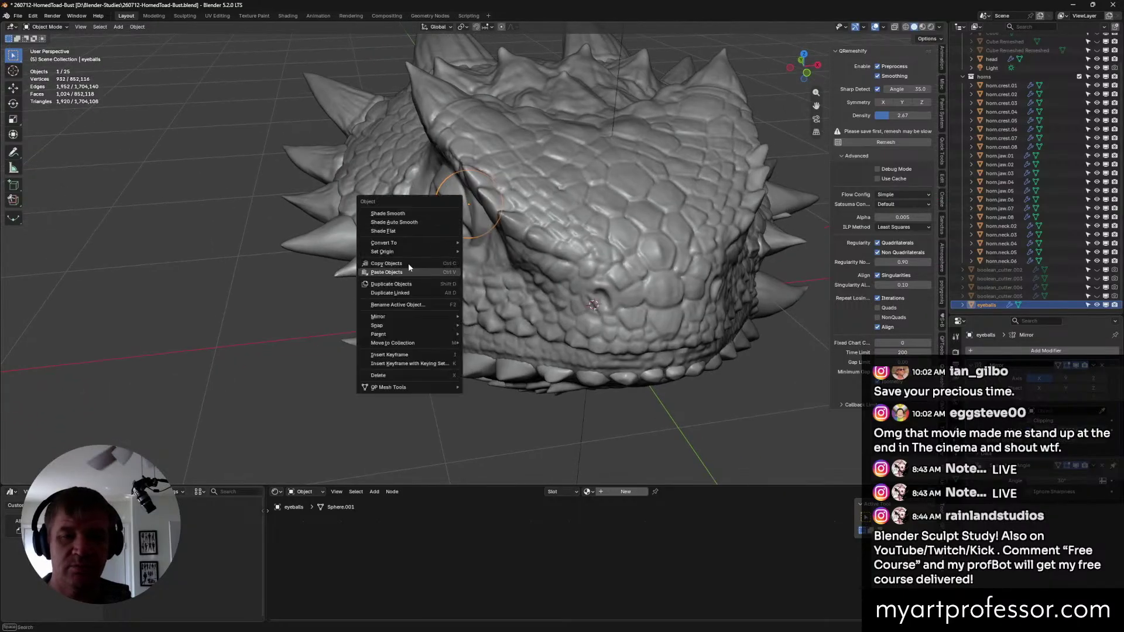
mouse_move(405, 250)
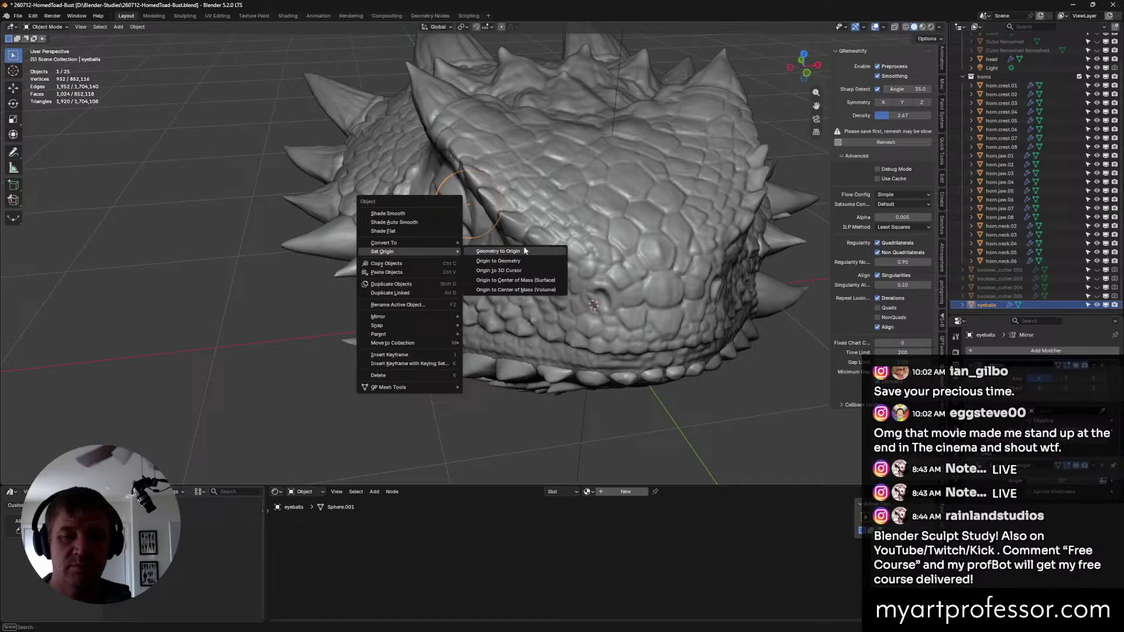
click(517, 270)
middle_drag(521, 273, 626, 290)
In Sculpt Mode on the head, carve creases into the skin just below the eye using the Crease Sharp brush at a smaller size.
click(624, 288)
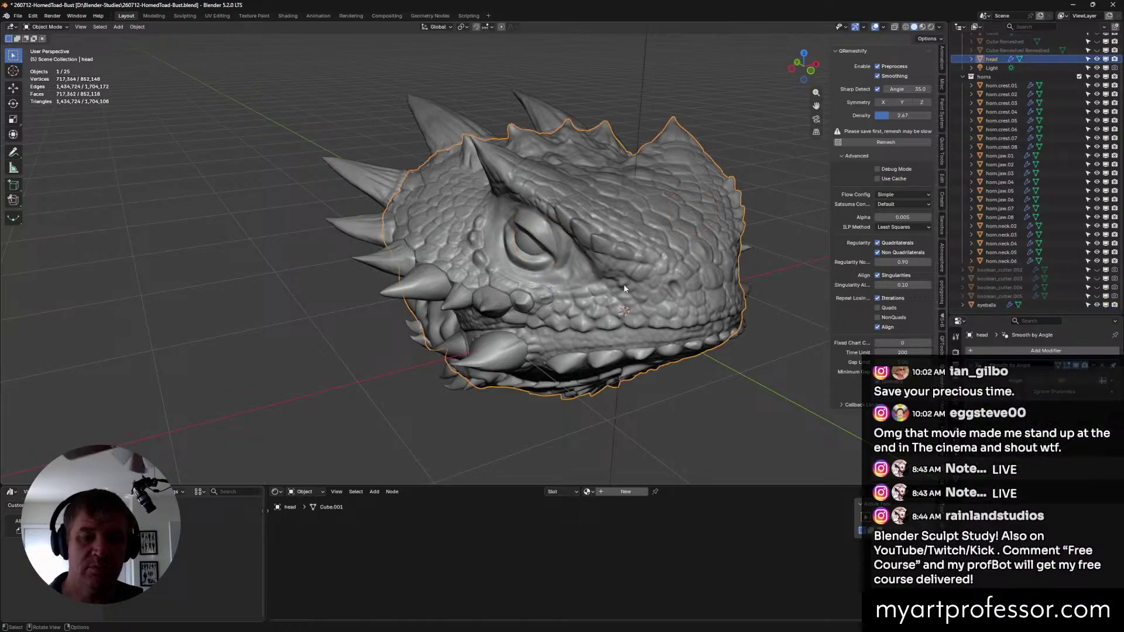
key(ctrl+Tab)
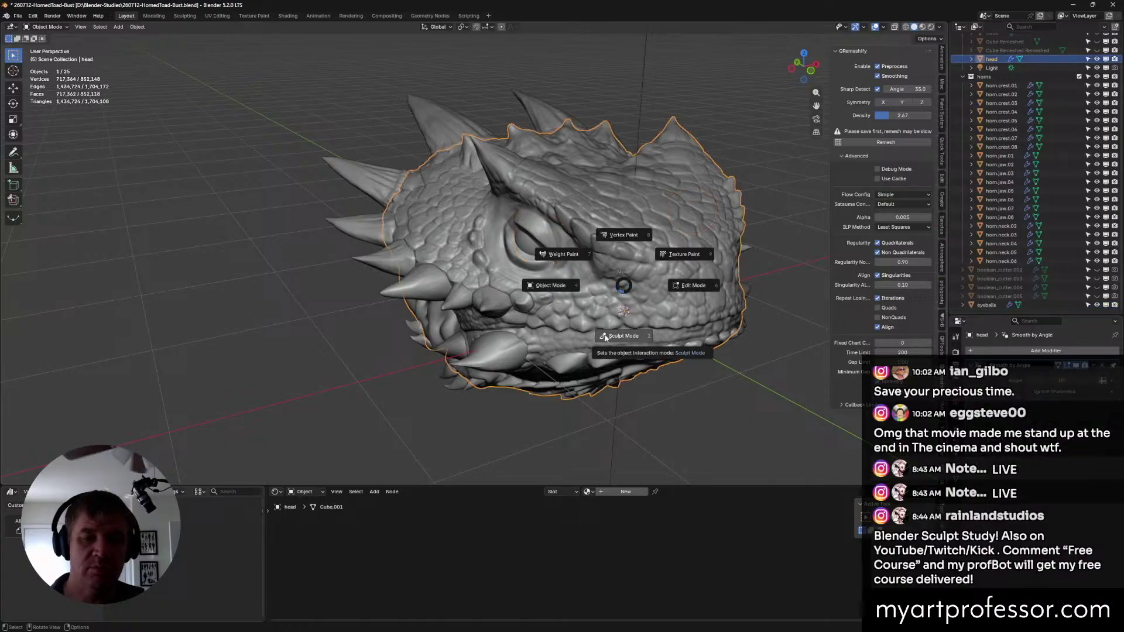
click(605, 337)
scroll(590, 305, up, 5)
mouse_move(588, 308)
middle_down()
mouse_move(592, 289)
mouse_move(610, 312)
middle_up()
scroll(590, 304, down, 3)
click(316, 449)
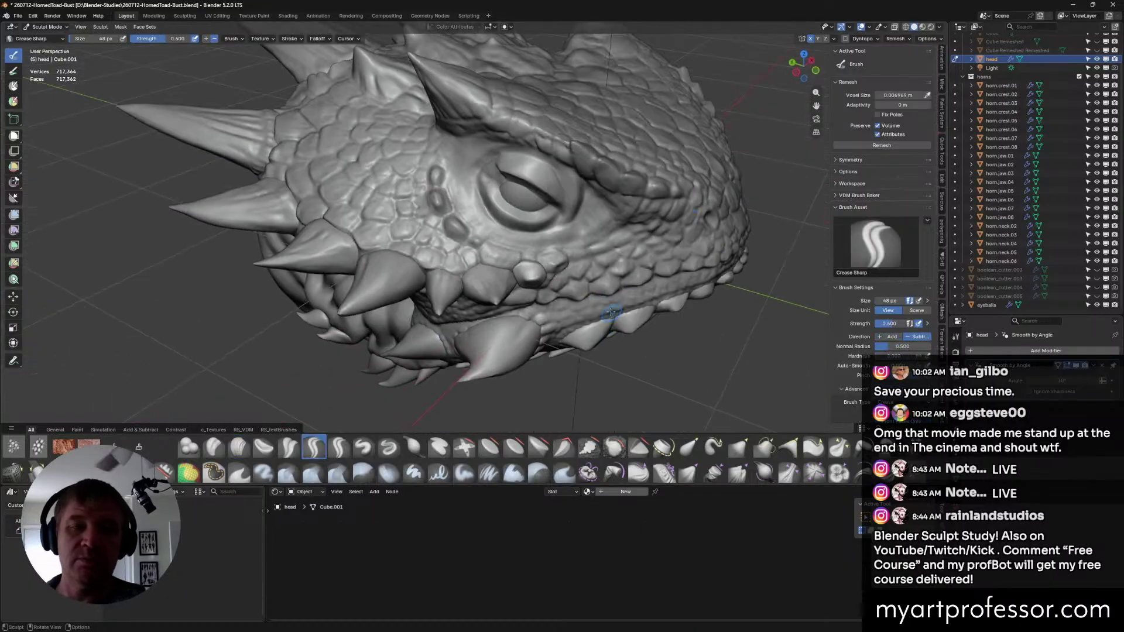
key(f)
click(556, 250)
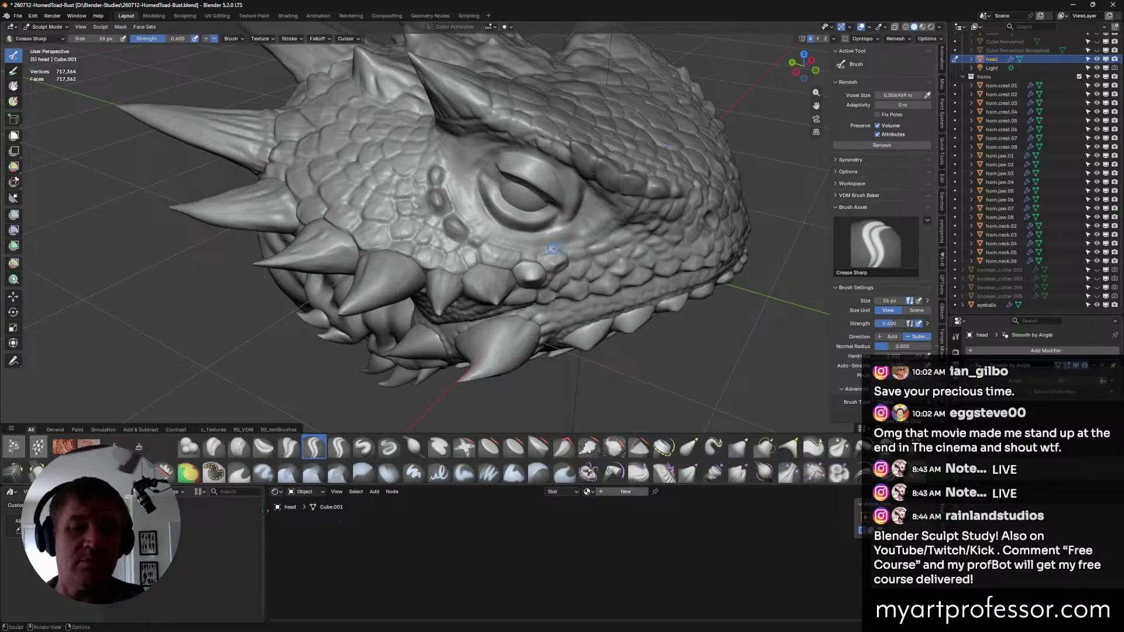
mouse_move(554, 249)
mouse_down()
mouse_move(576, 250)
mouse_move(557, 240)
mouse_up()
drag(565, 247, 526, 250)
drag(526, 251, 523, 252)
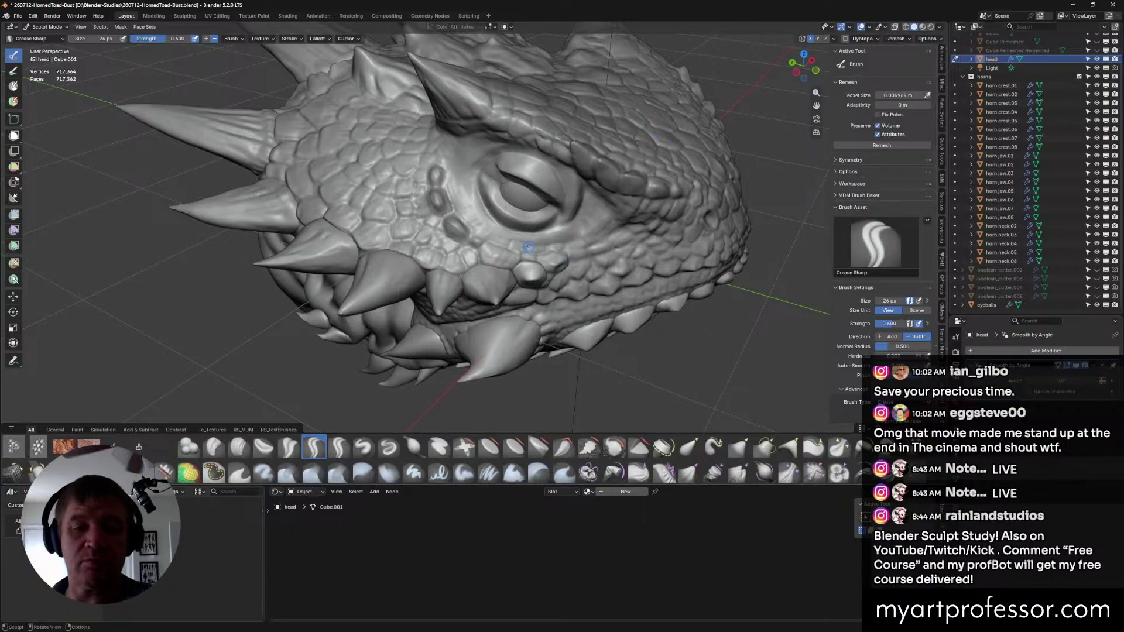
Extend the Crease Sharp lines between the scales below the eye and back toward the raised scales behind it.
mouse_move(527, 245)
middle_down()
mouse_move(498, 249)
mouse_move(514, 234)
middle_up()
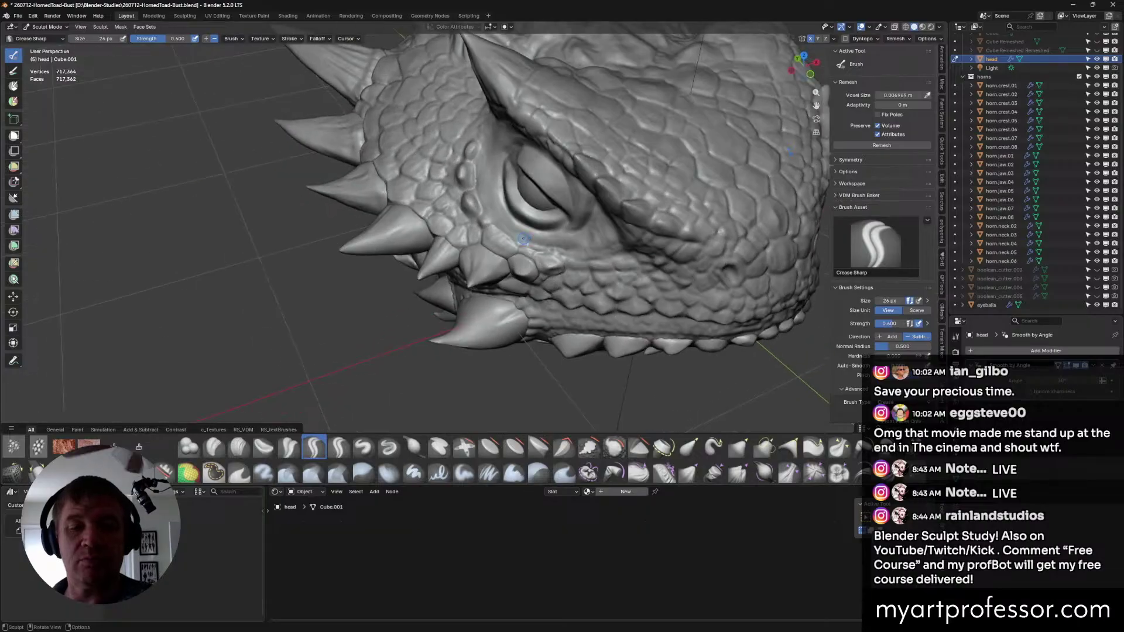
drag(514, 234, 538, 248)
drag(517, 237, 524, 242)
middle_drag(524, 242, 572, 159)
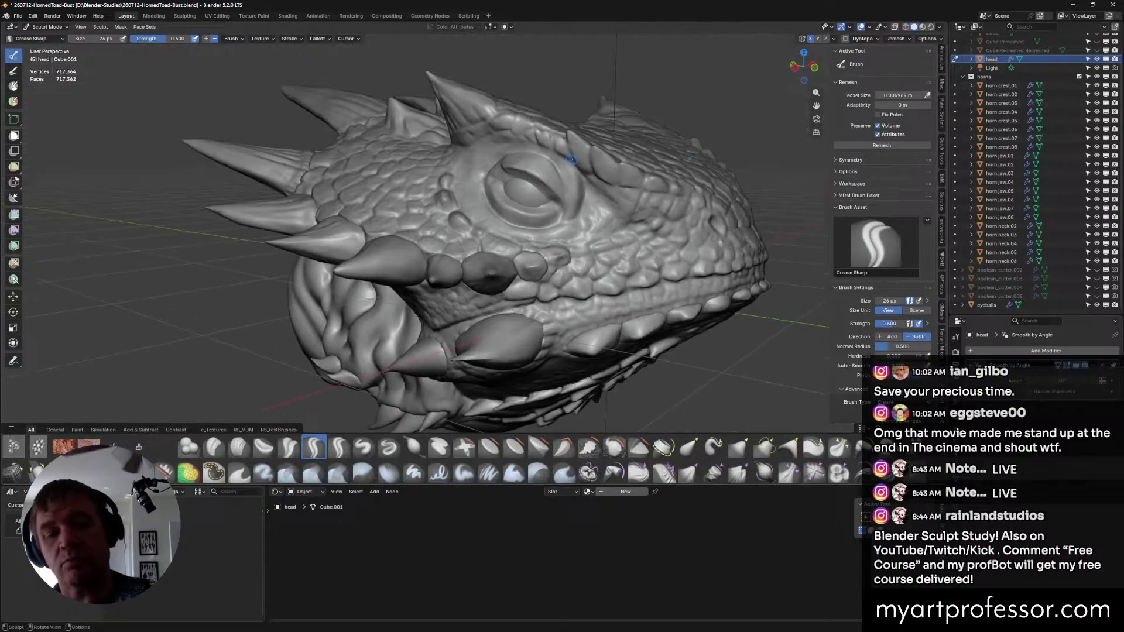
middle_drag(531, 247, 522, 236)
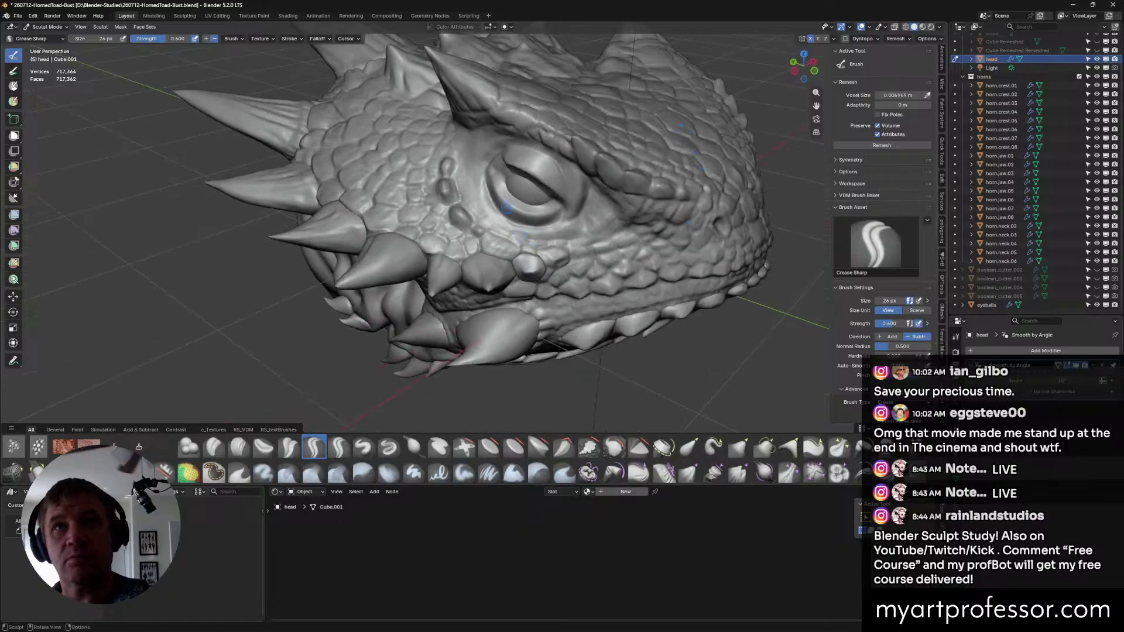
mouse_move(507, 228)
mouse_down()
mouse_move(508, 244)
mouse_move(484, 219)
mouse_move(475, 229)
mouse_move(467, 202)
mouse_move(474, 211)
mouse_up()
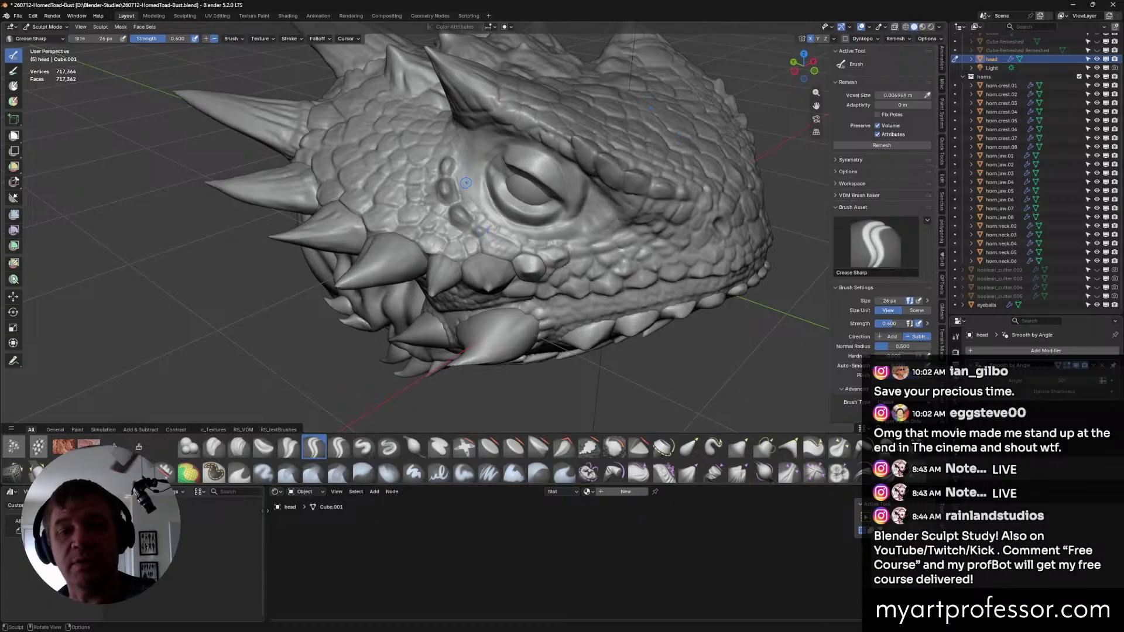
middle_drag(472, 181, 537, 154)
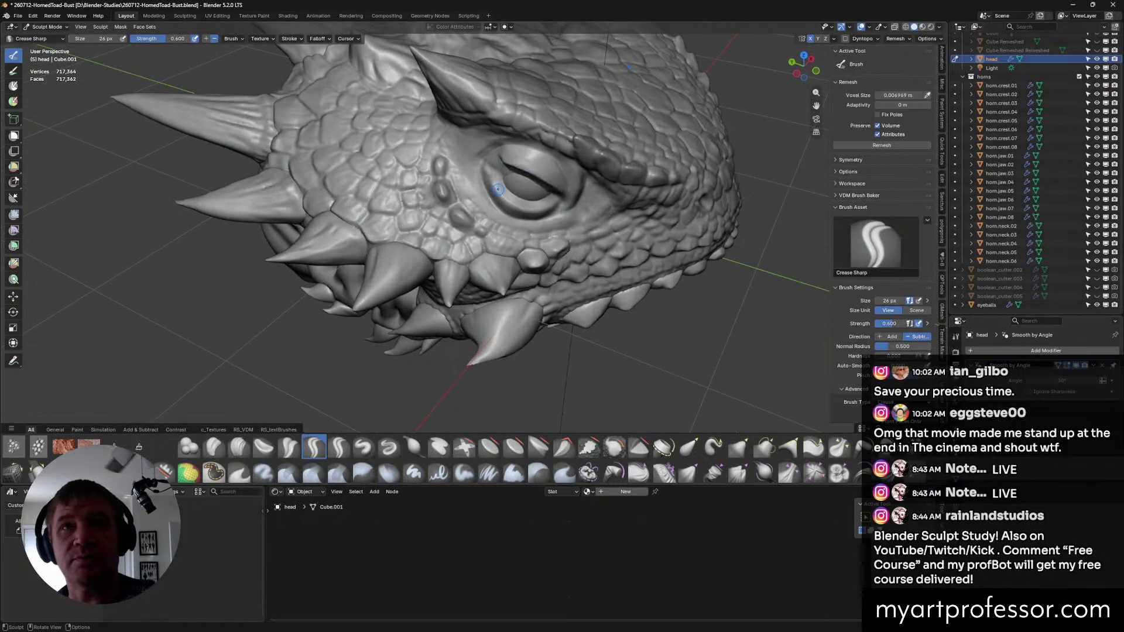
middle_drag(498, 189, 525, 225)
Build up the skin beneath the lower eyelid with the Clay Strips brush at strength 0.500.
click(238, 448)
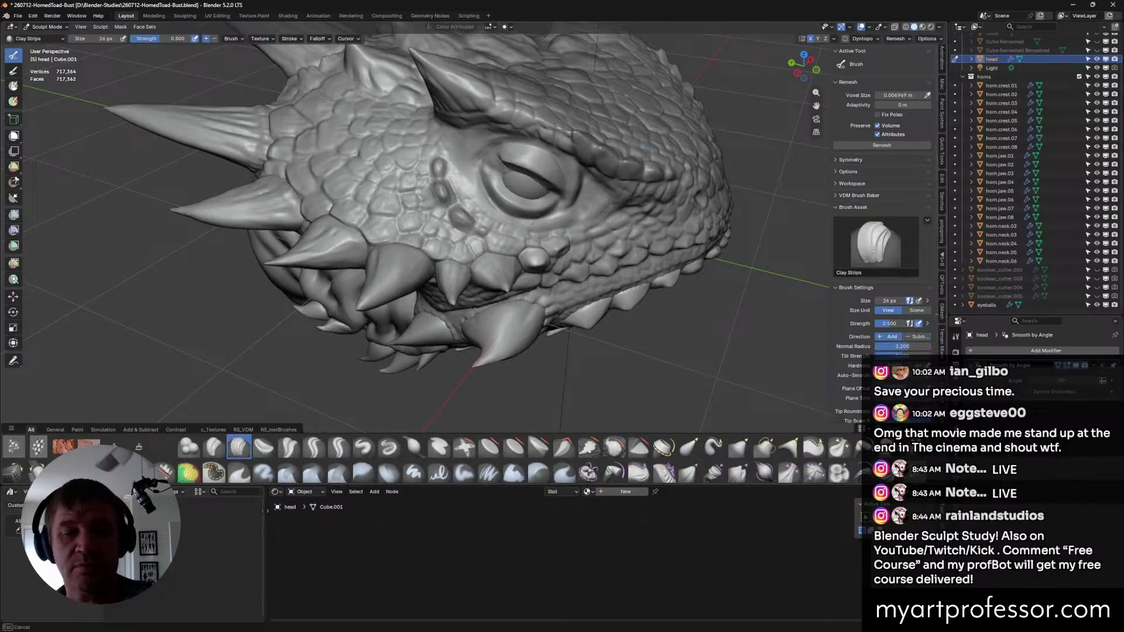
mouse_move(532, 223)
middle_down()
mouse_move(558, 204)
mouse_move(530, 232)
middle_up()
mouse_move(530, 227)
mouse_down()
mouse_move(581, 225)
mouse_move(539, 228)
mouse_up()
mouse_move(530, 227)
middle_down()
mouse_move(520, 222)
mouse_move(572, 217)
middle_up()
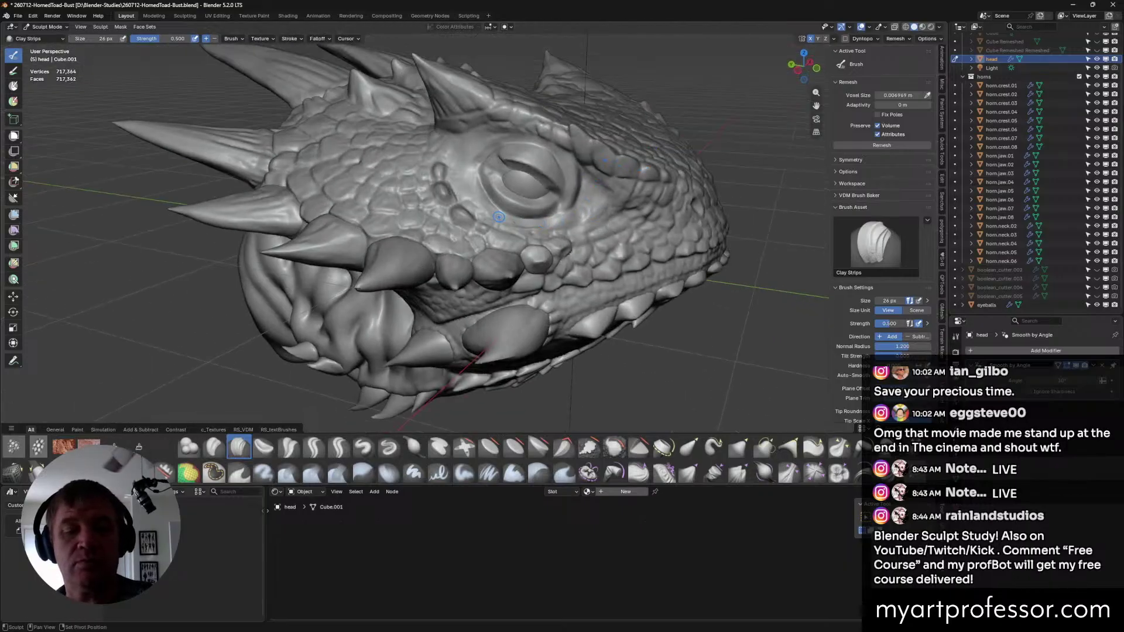
middle_drag(499, 216, 499, 206)
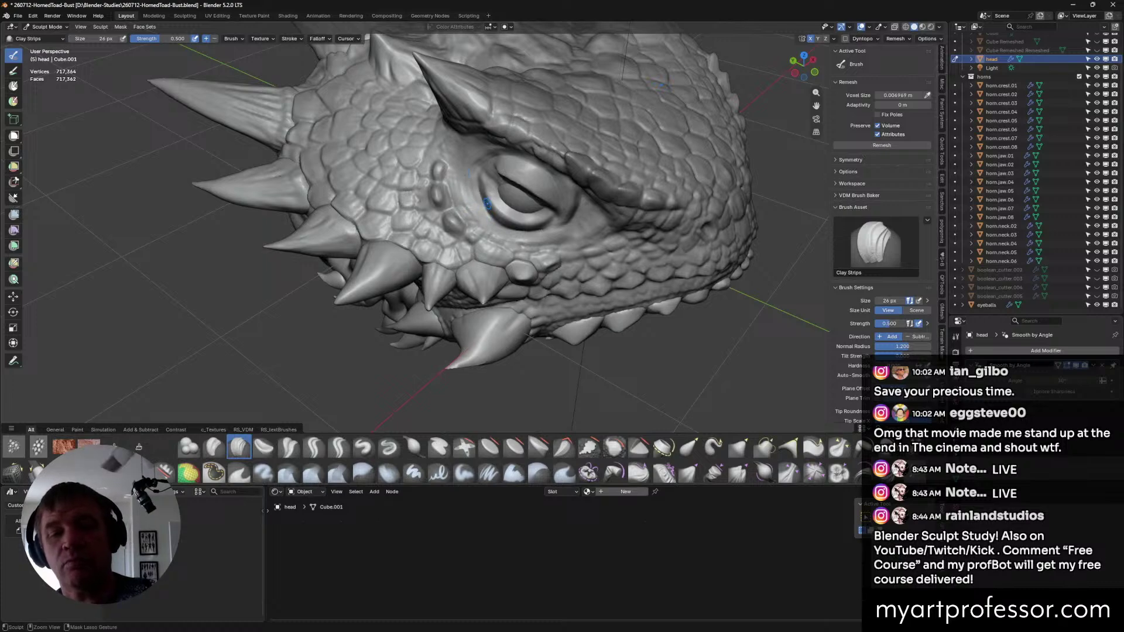
mouse_move(484, 216)
middle_down()
mouse_move(527, 193)
mouse_move(487, 221)
middle_up()
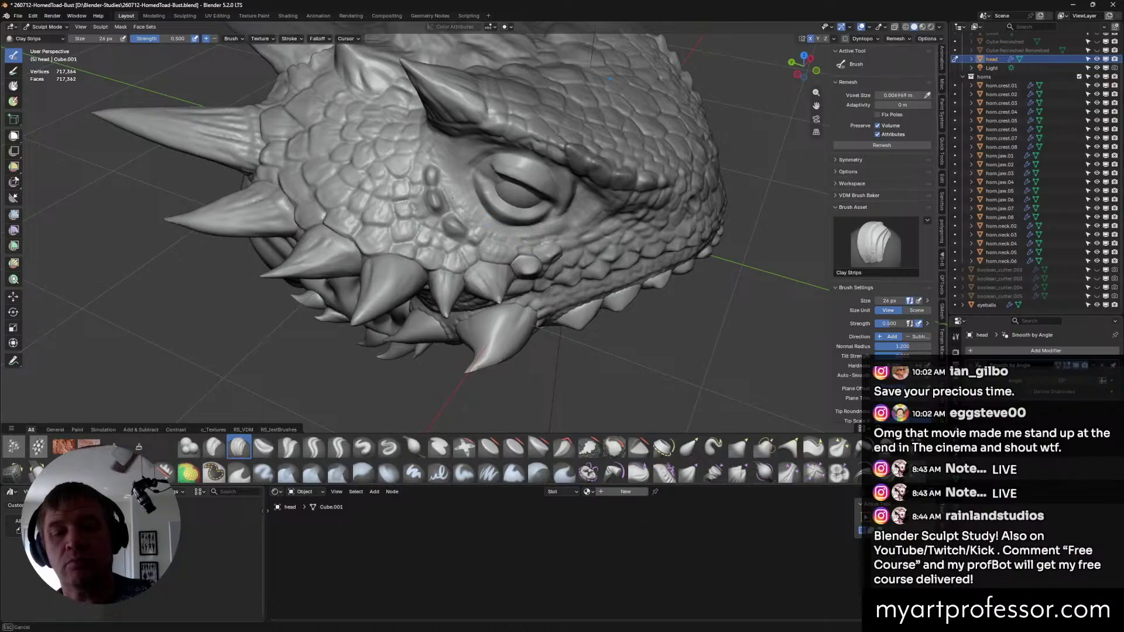
mouse_move(475, 192)
middle_down()
mouse_move(682, 276)
mouse_move(663, 205)
mouse_move(522, 212)
mouse_move(511, 194)
middle_up()
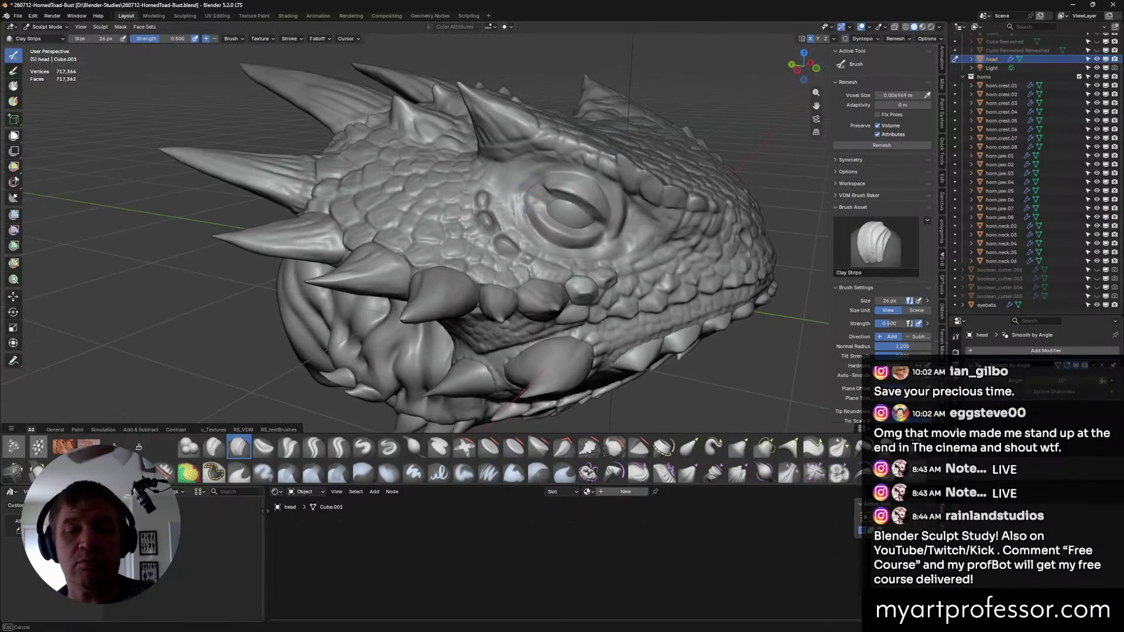
Reduce the Clay Strips brush to 20 px and add volume to the skin between the eye and the raised scales behind it.
key(bracketleft)
key(bracketleft)
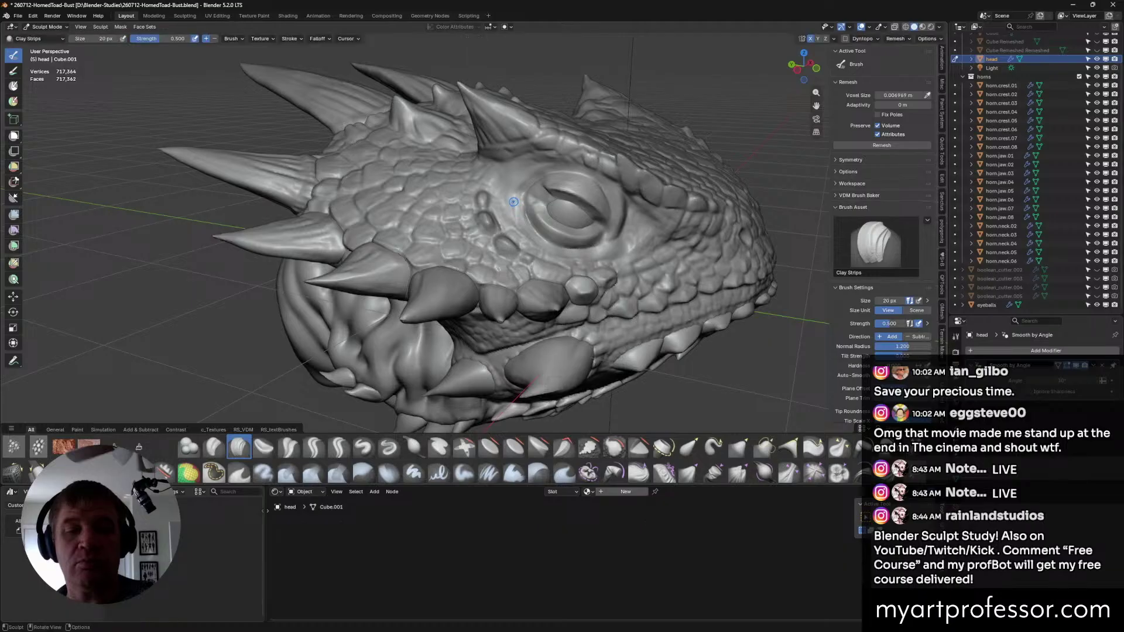
mouse_move(516, 216)
mouse_down()
mouse_move(524, 223)
mouse_move(522, 212)
mouse_up()
mouse_move(521, 211)
middle_down()
mouse_move(538, 188)
mouse_move(527, 183)
middle_up()
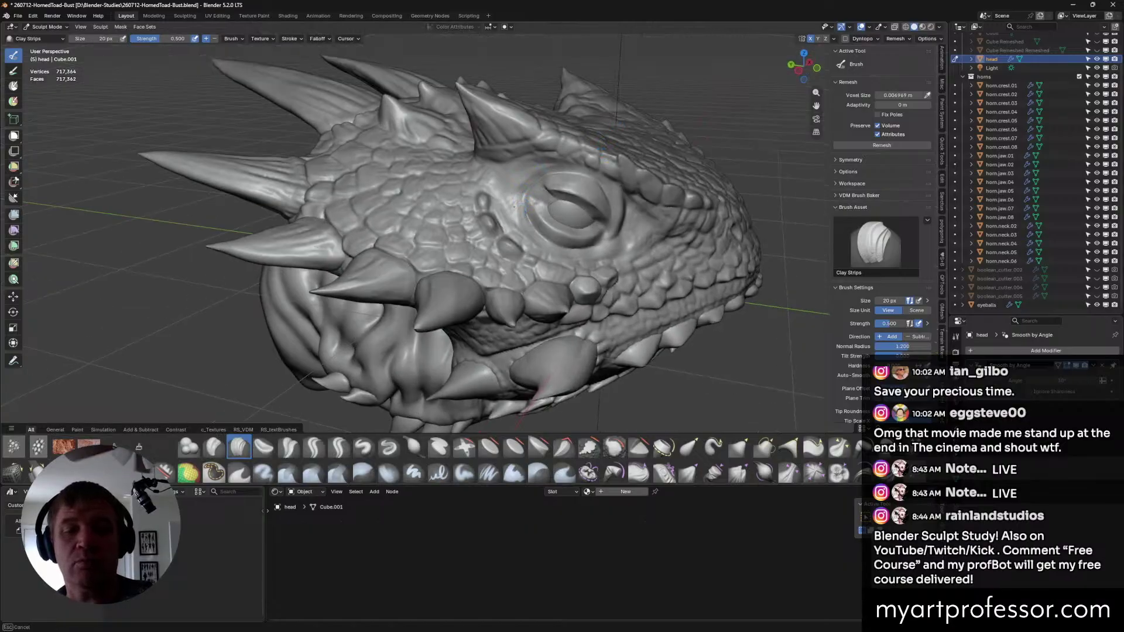
Smooth the sculpted skin along the underside of the lower eyelid and inspect the eye area up close from several angles.
mouse_move(529, 179)
middle_down()
mouse_move(592, 258)
mouse_move(650, 242)
middle_up()
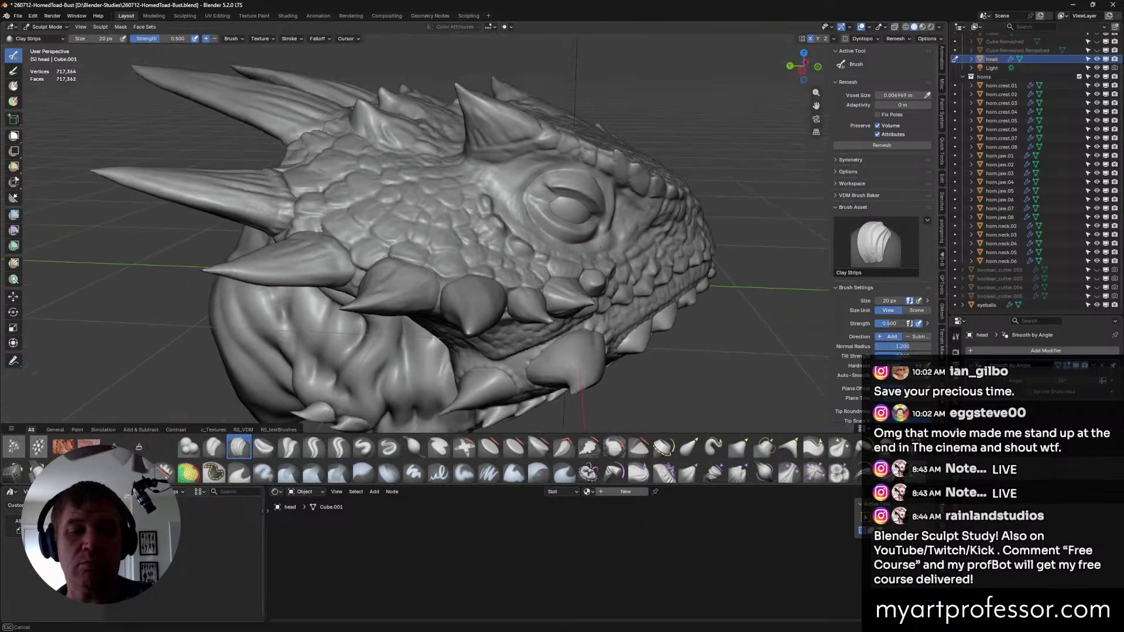
mouse_move(626, 199)
middle_down()
mouse_move(622, 250)
mouse_move(544, 231)
middle_up()
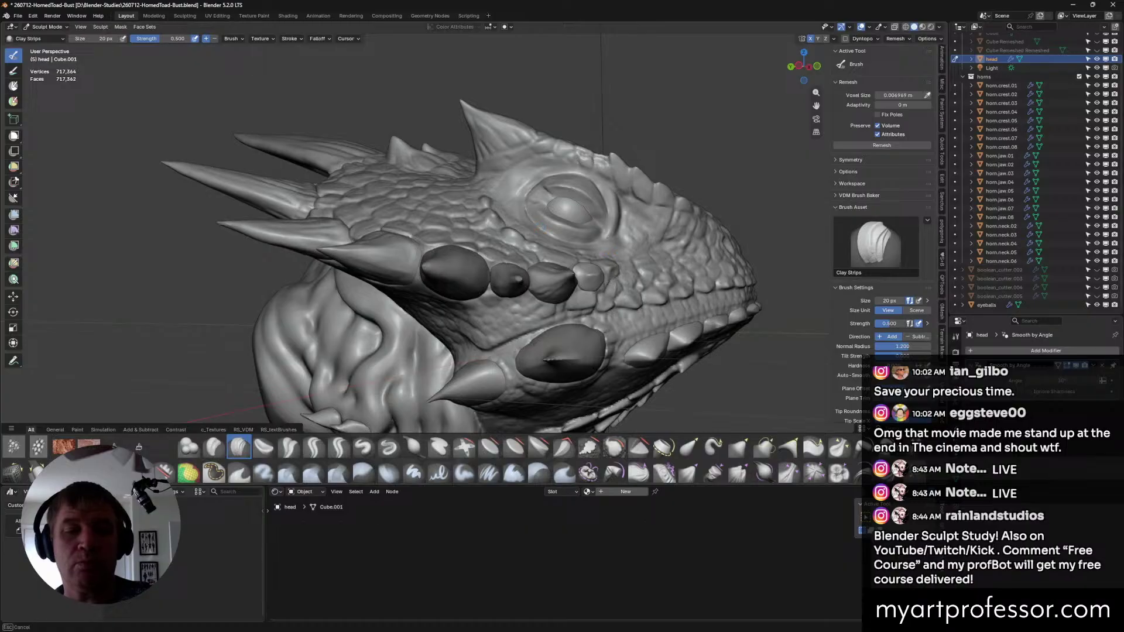
mouse_move(545, 246)
middle_down()
mouse_move(570, 253)
mouse_move(611, 233)
mouse_move(544, 227)
middle_up()
shift+drag(544, 228, 592, 244)
middle_drag(591, 244, 636, 257)
mouse_move(530, 209)
middle_down()
mouse_move(626, 277)
mouse_move(578, 245)
mouse_move(522, 246)
middle_up()
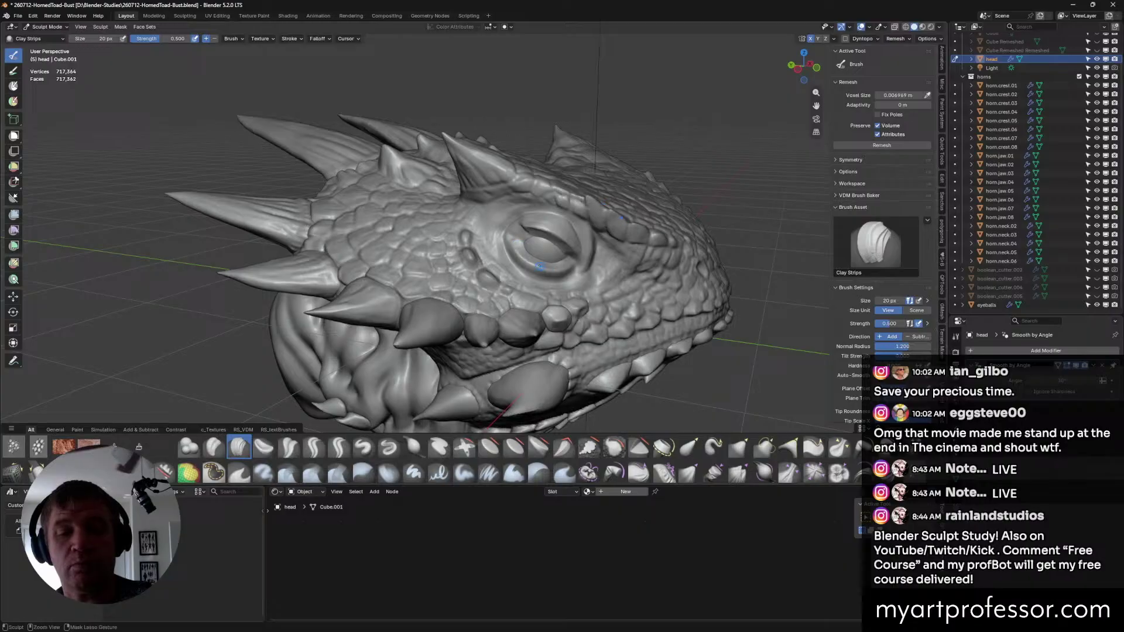
mouse_move(539, 266)
middle_down()
mouse_move(554, 273)
mouse_move(539, 262)
middle_up()
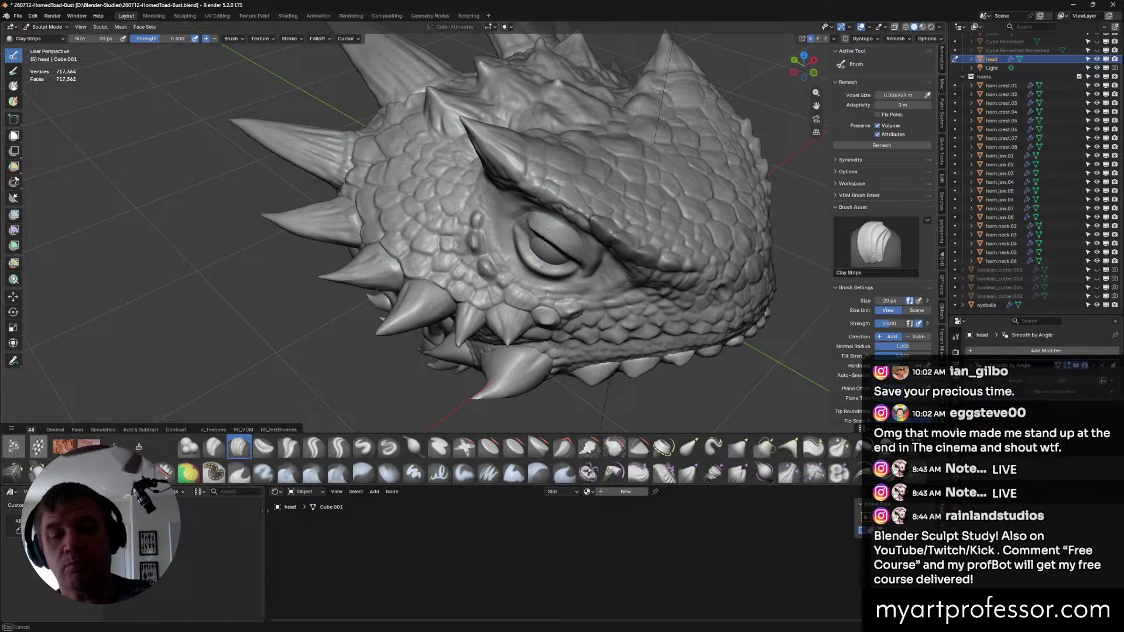
ctrl+middle_drag(550, 271, 613, 239)
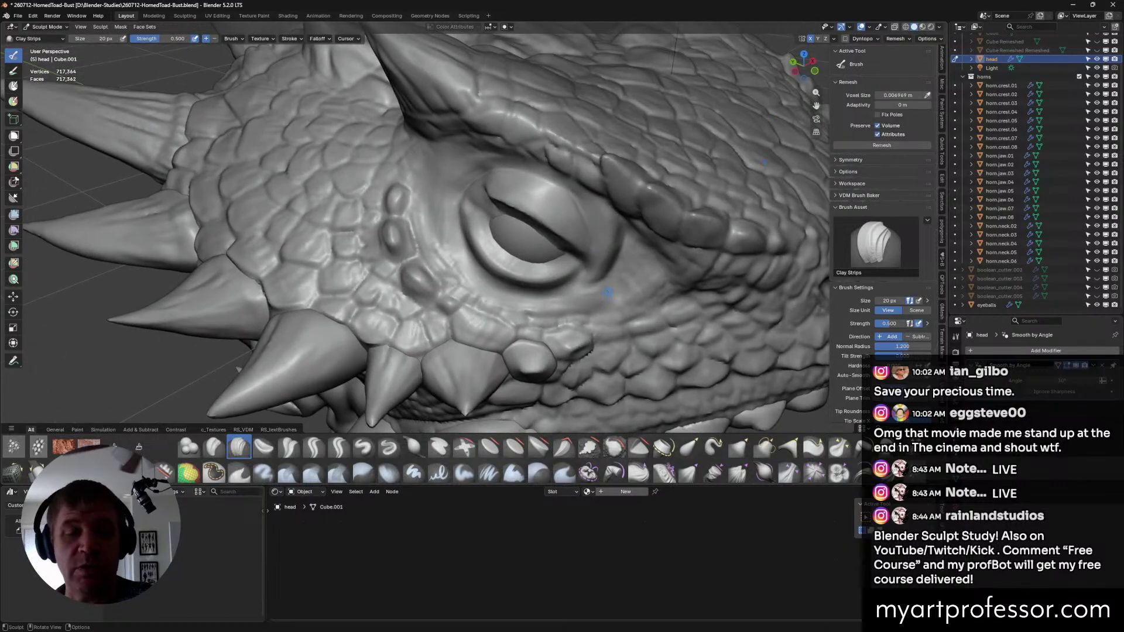
middle_drag(539, 281, 583, 286)
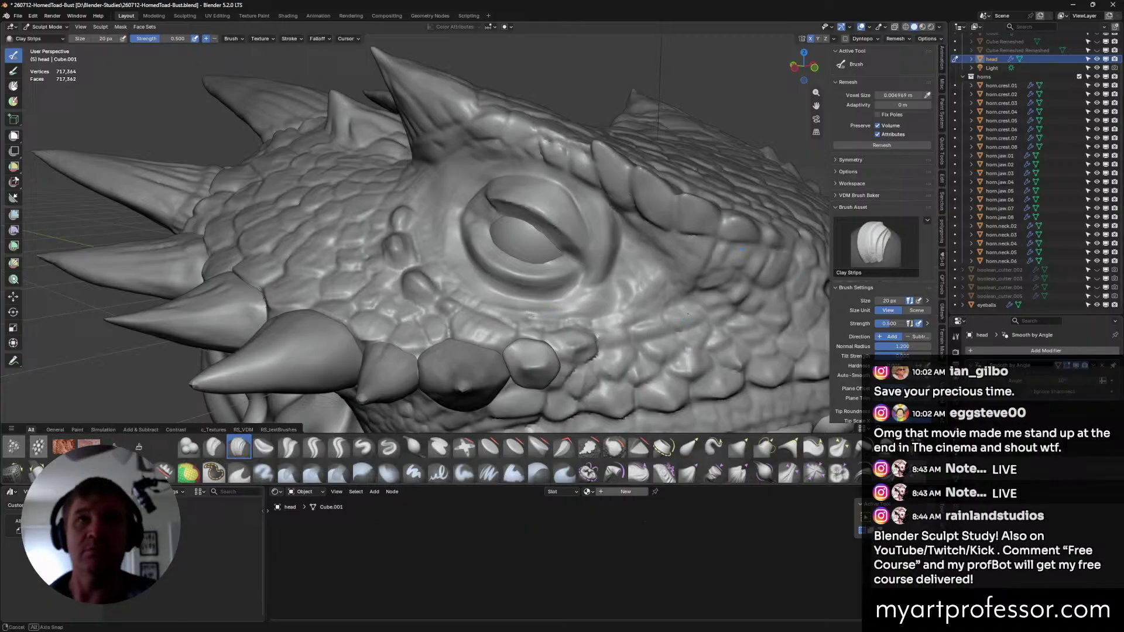
Enlarge the Clay Strips brush to 40 px and add volume to the skin around the eye's front corner.
middle_drag(559, 304, 628, 287)
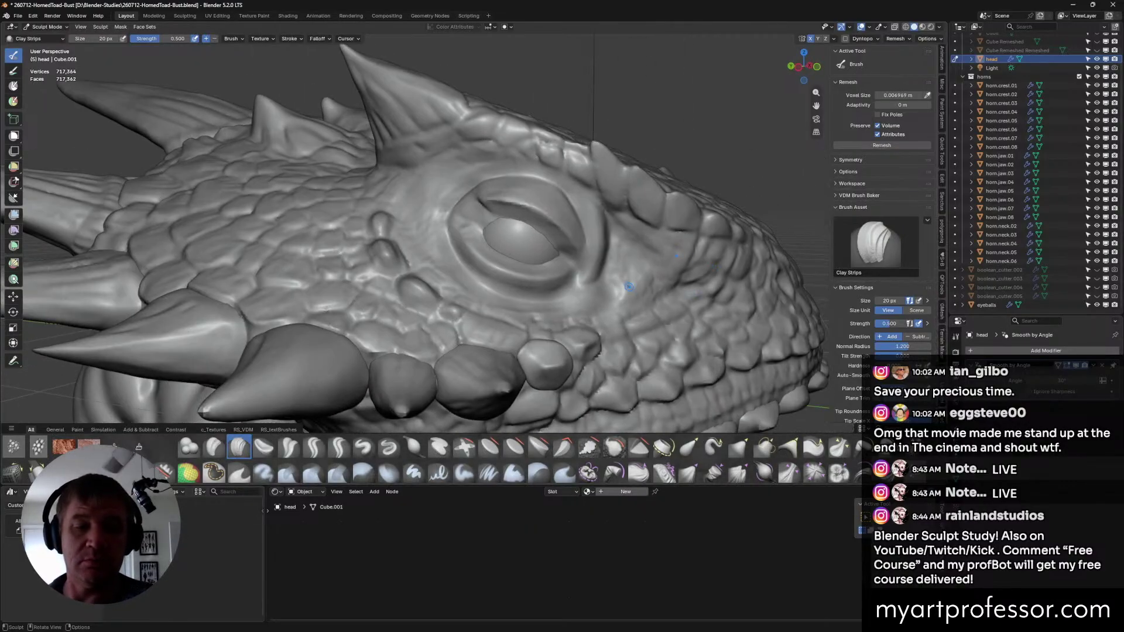
drag(568, 289, 593, 272)
key(f)
click(583, 278)
key(bracketleft)
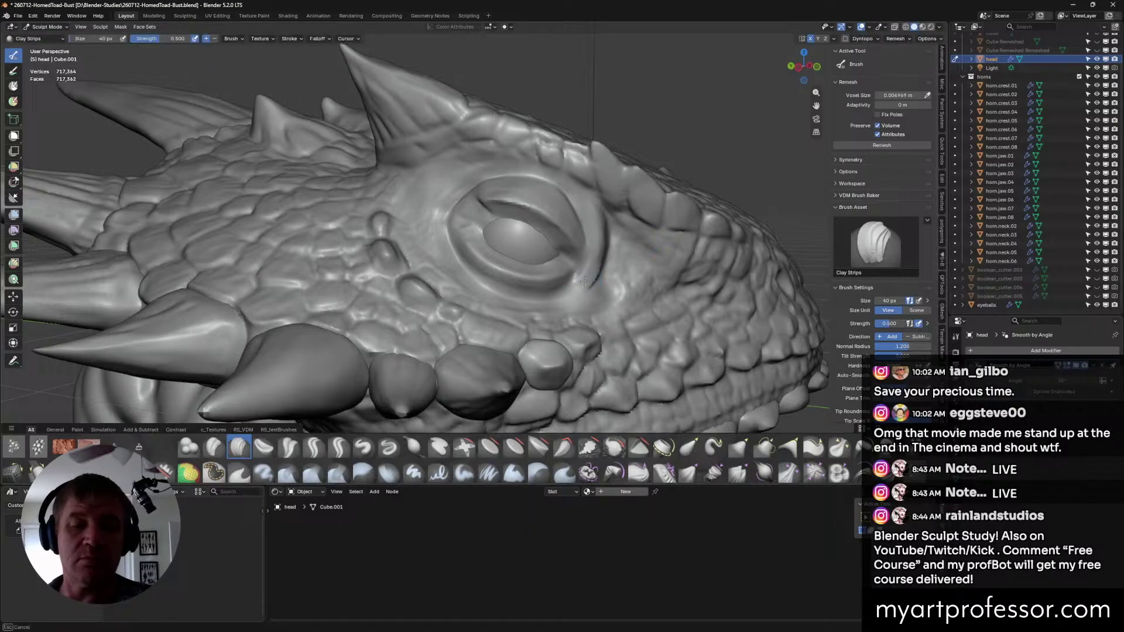
middle_drag(593, 282, 614, 300)
mouse_move(595, 278)
mouse_down()
mouse_move(577, 286)
mouse_move(592, 285)
mouse_move(608, 251)
mouse_up()
mouse_move(608, 251)
middle_down()
mouse_move(611, 233)
mouse_move(591, 205)
mouse_move(622, 252)
mouse_move(638, 250)
middle_up()
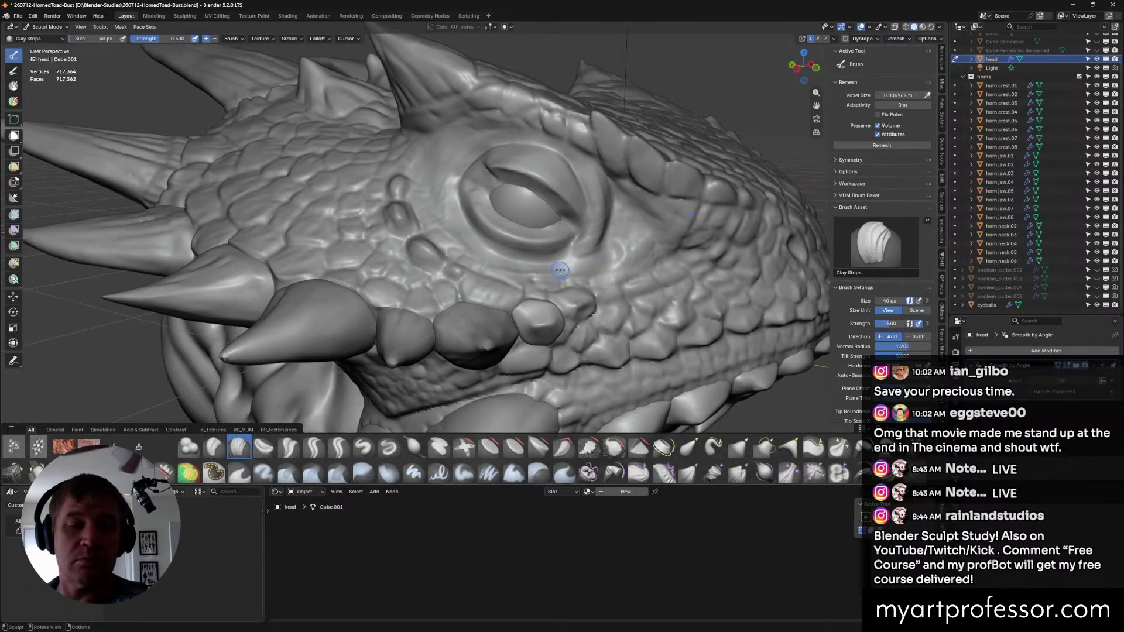
Reduce the Clay Strips brush to 24 px and build up the skin folds just beneath the lower eyelid.
key(f)
click(606, 260)
mouse_move(606, 260)
middle_down()
mouse_move(621, 251)
mouse_move(608, 270)
mouse_move(562, 272)
middle_up()
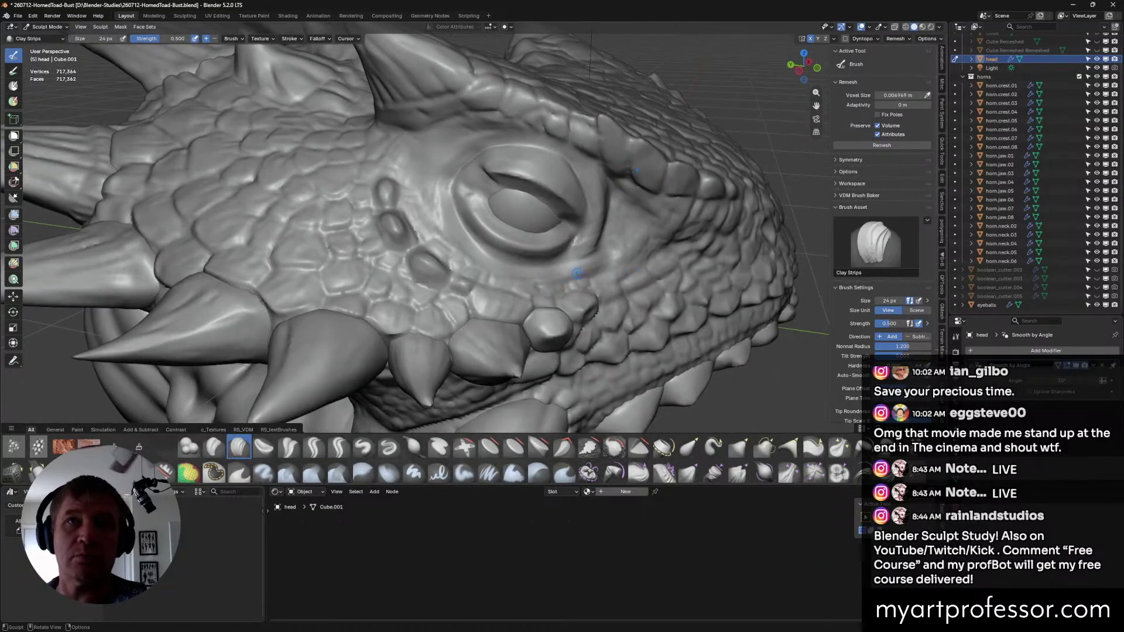
drag(556, 280, 565, 271)
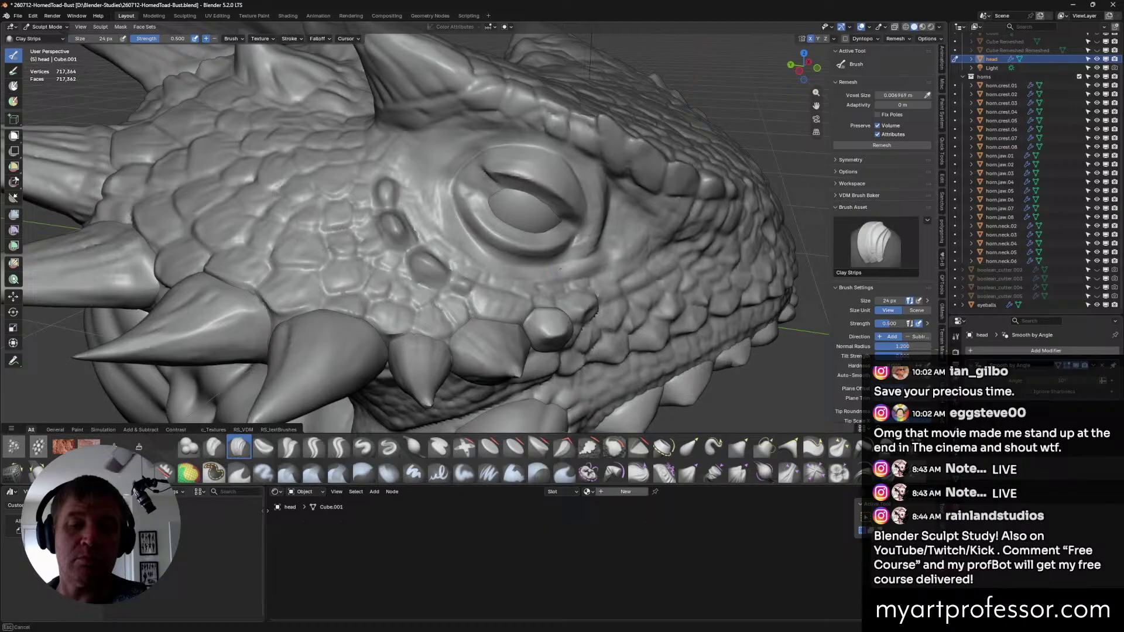
mouse_move(565, 270)
middle_down()
mouse_move(585, 284)
mouse_move(539, 270)
mouse_move(518, 287)
mouse_move(519, 262)
middle_up()
drag(534, 258, 523, 263)
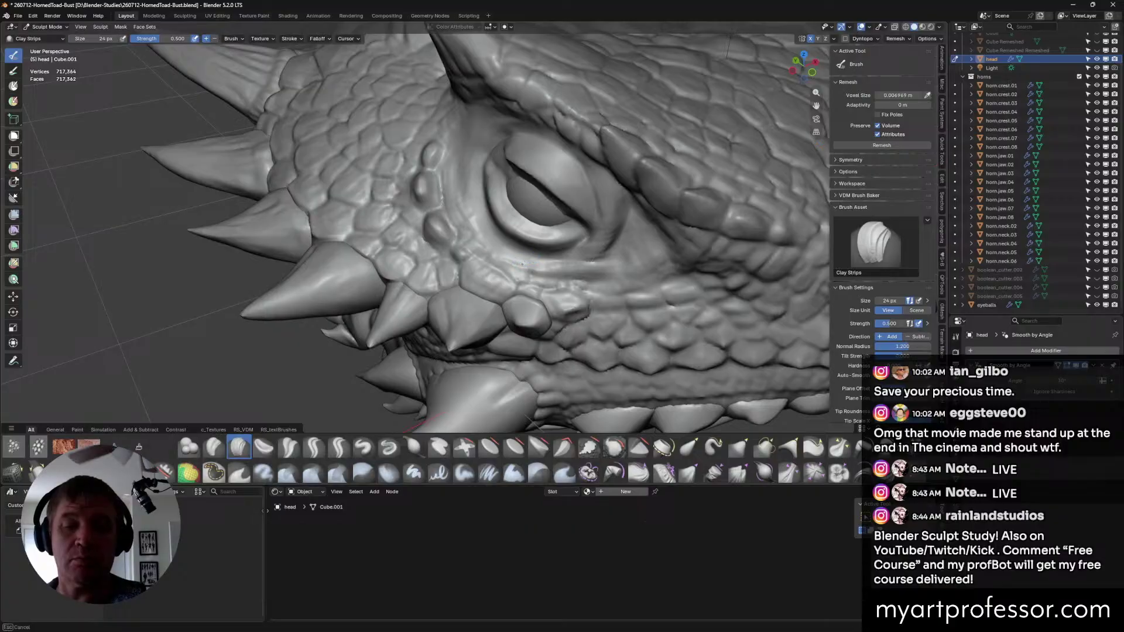
Extend the Clay Strips buildup behind the lower eyelid and touch up the skin at the eye's front corner.
mouse_move(530, 265)
middle_down()
mouse_move(588, 239)
mouse_move(481, 237)
mouse_move(522, 260)
mouse_move(525, 236)
mouse_move(506, 280)
middle_up()
drag(486, 251, 463, 230)
middle_drag(463, 230, 592, 221)
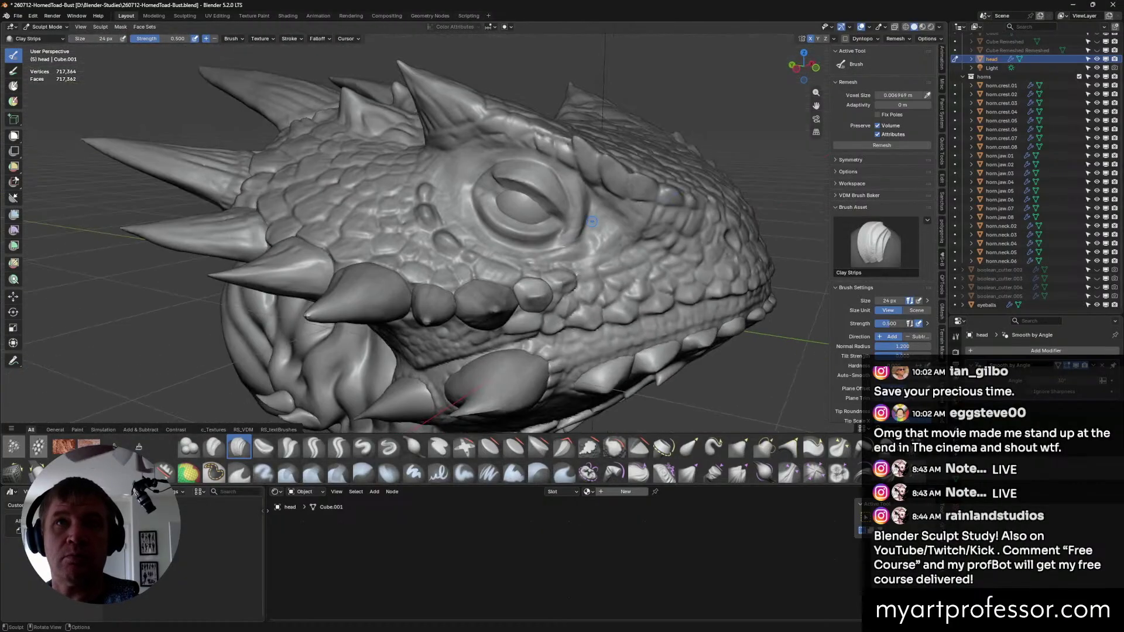
mouse_move(586, 228)
mouse_down()
mouse_move(564, 242)
mouse_move(580, 235)
mouse_up()
mouse_move(594, 230)
middle_down()
mouse_move(607, 229)
mouse_move(589, 207)
mouse_move(566, 217)
mouse_move(527, 156)
mouse_move(579, 181)
mouse_move(571, 189)
middle_up()
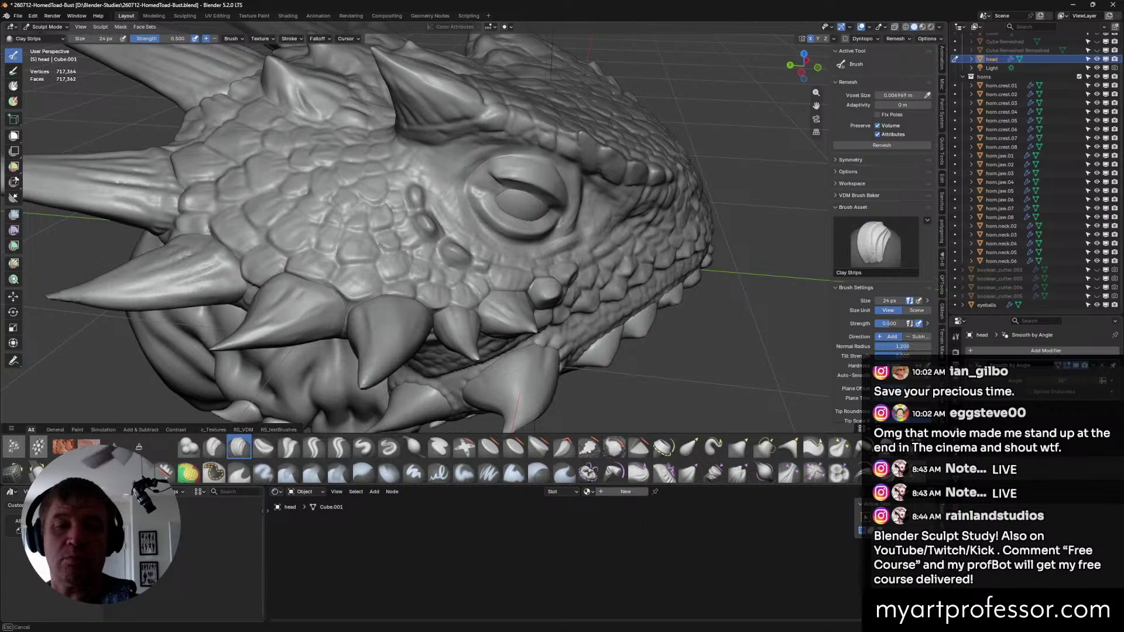
mouse_move(464, 169)
middle_down()
mouse_move(495, 166)
mouse_move(487, 160)
middle_up()
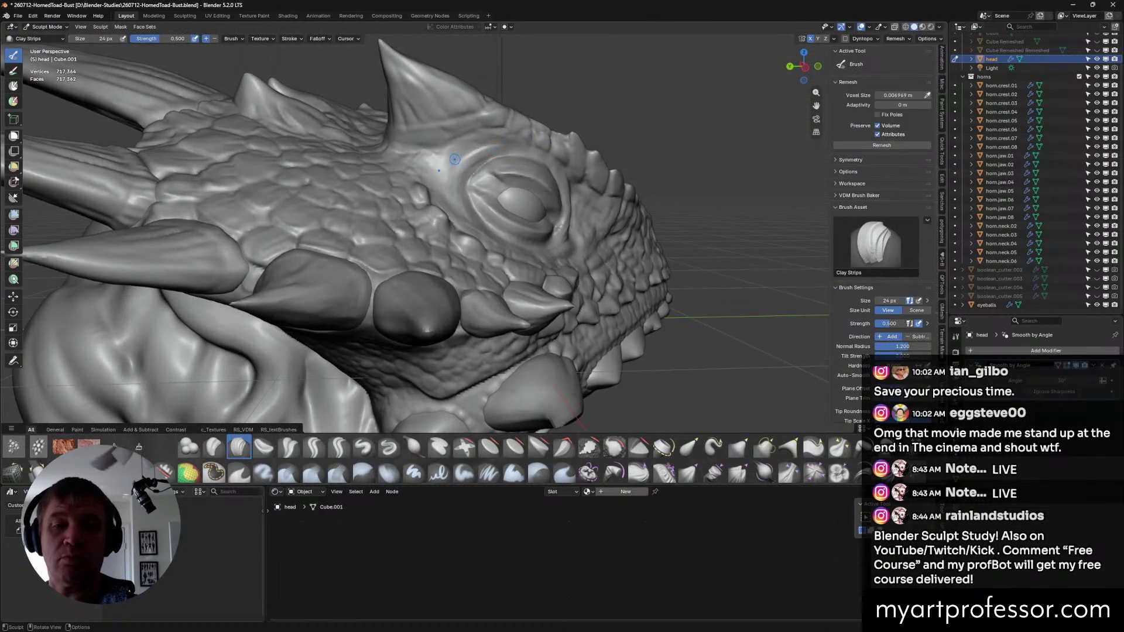
mouse_move(499, 188)
middle_down()
mouse_move(519, 196)
mouse_move(489, 231)
mouse_move(462, 213)
middle_up()
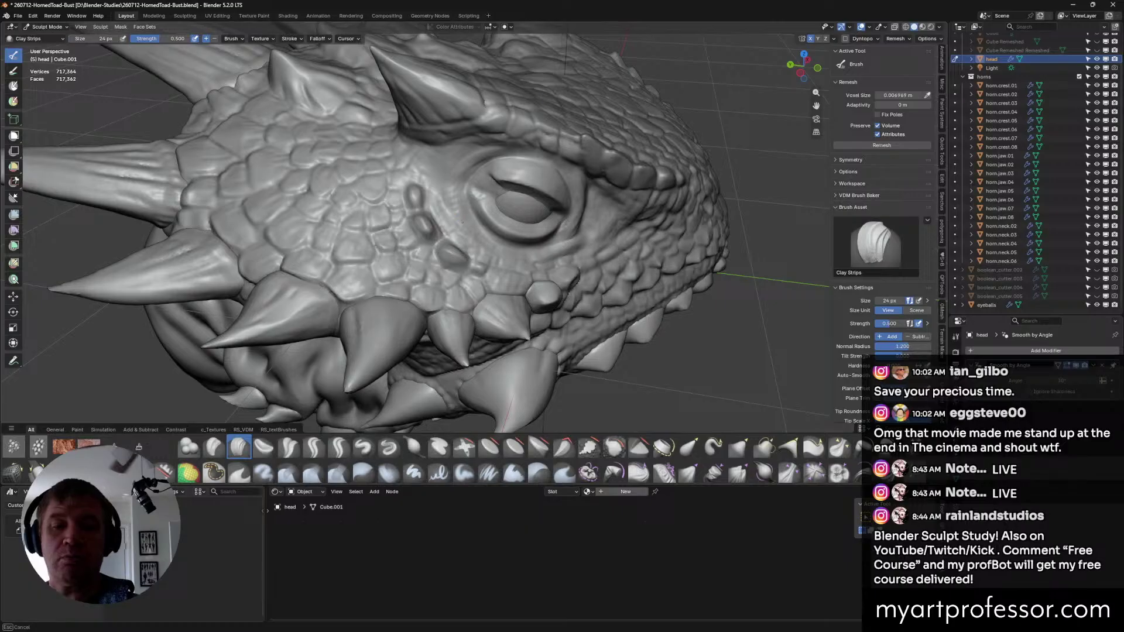
middle_drag(462, 222, 626, 301)
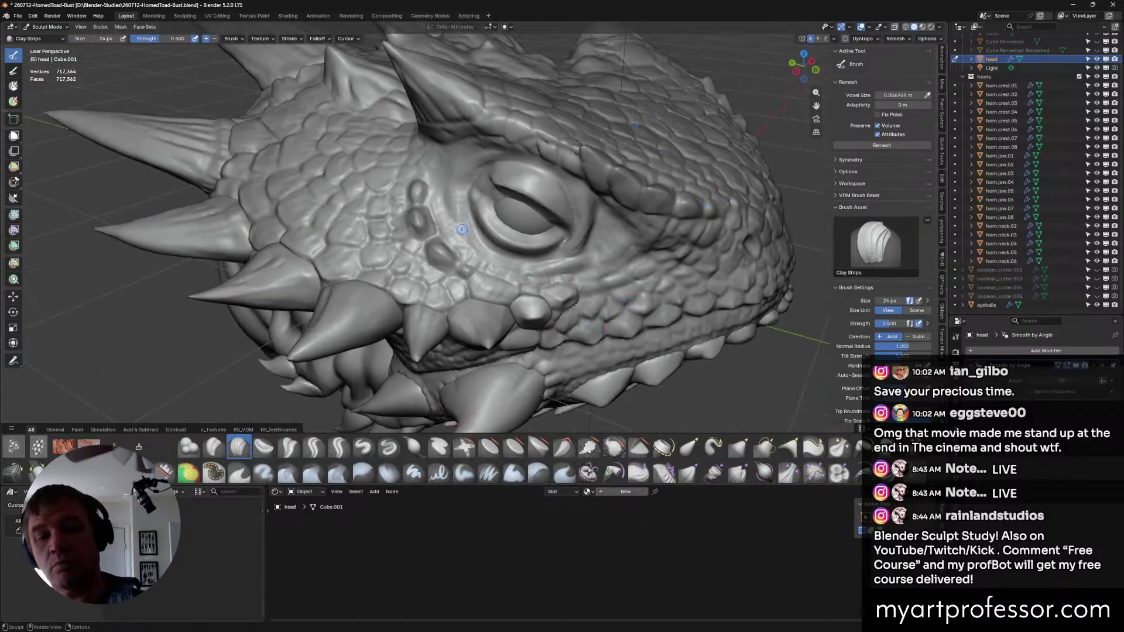
Carve creases into the skin around the eye with the Crease Sharp brush, first at 38 px and then at 30 px.
click(314, 447)
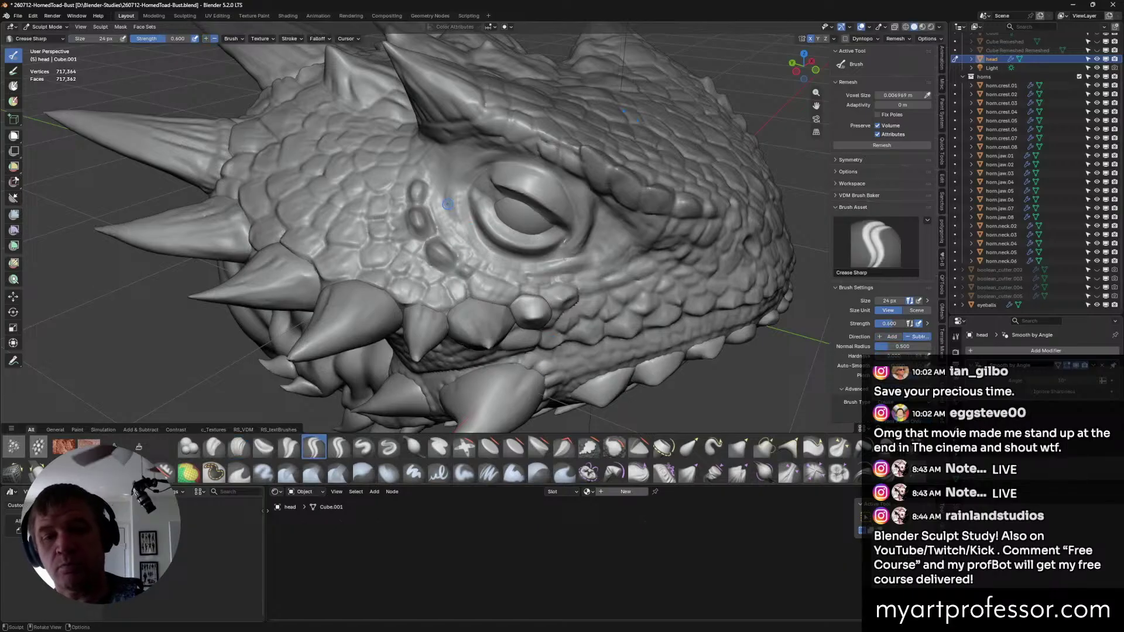
key(f)
click(486, 248)
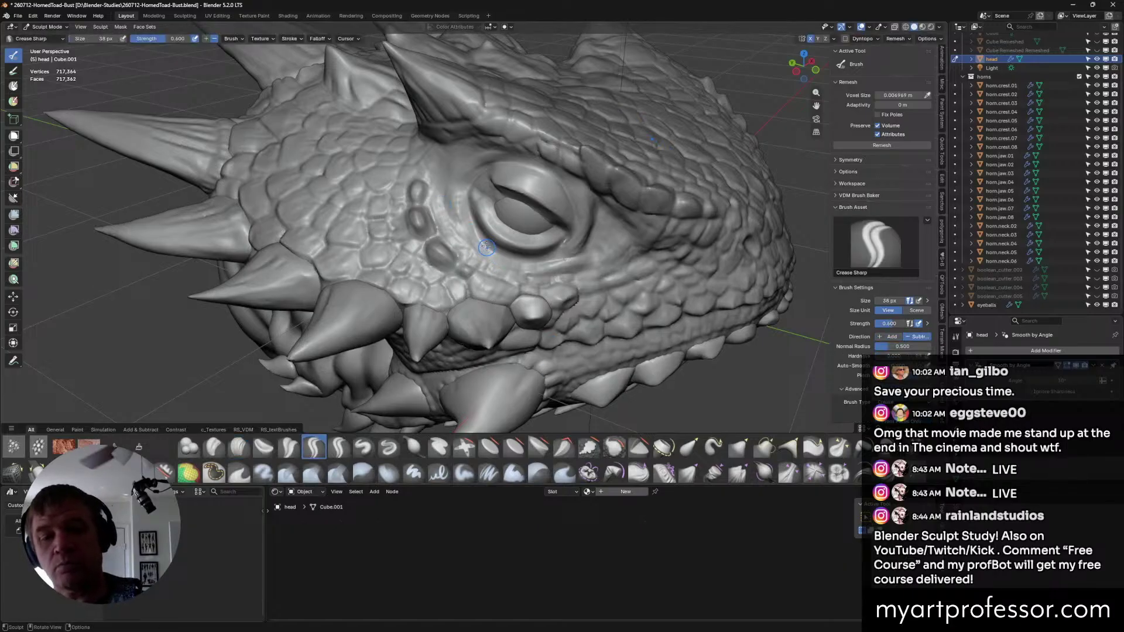
mouse_move(473, 244)
middle_down()
mouse_move(588, 223)
mouse_move(495, 266)
middle_up()
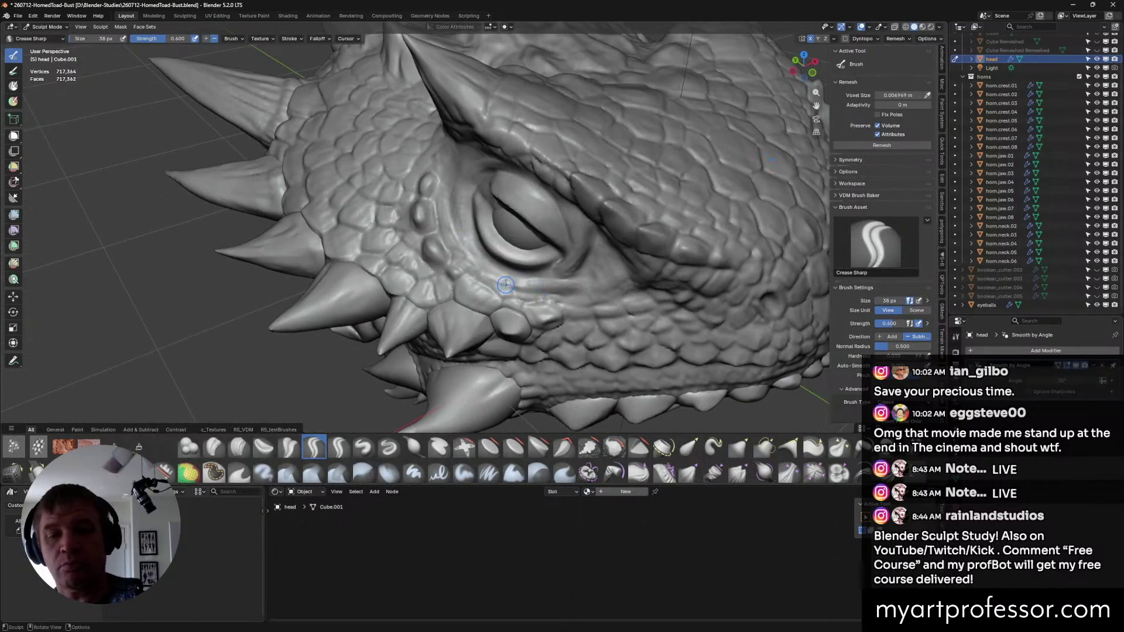
mouse_move(458, 240)
middle_down()
mouse_move(596, 252)
mouse_move(501, 230)
middle_up()
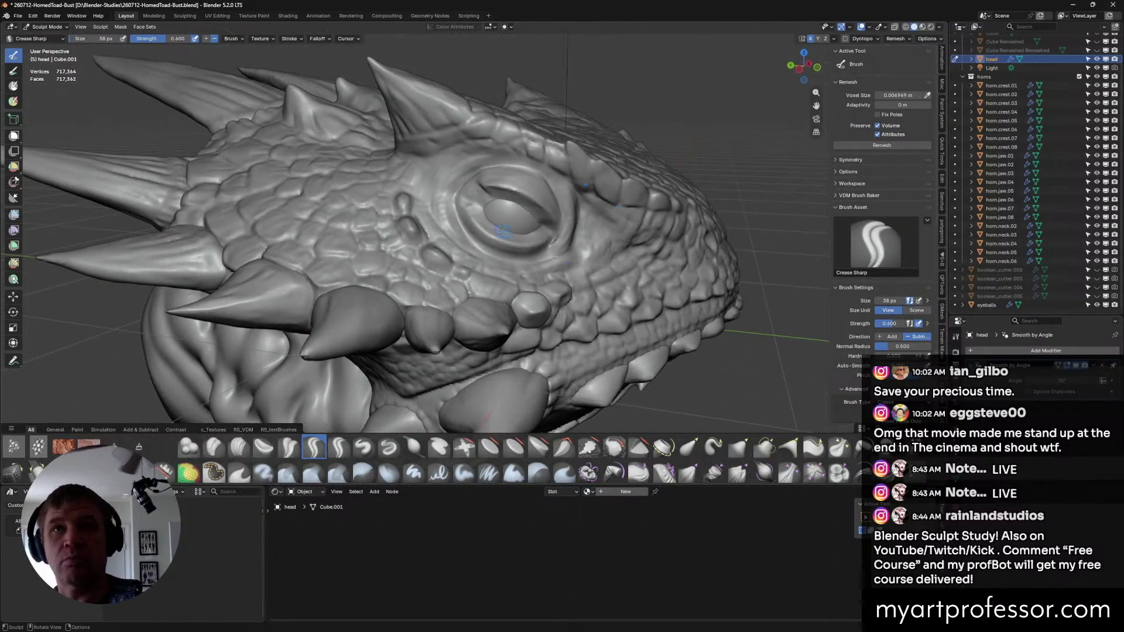
key(f)
click(452, 175)
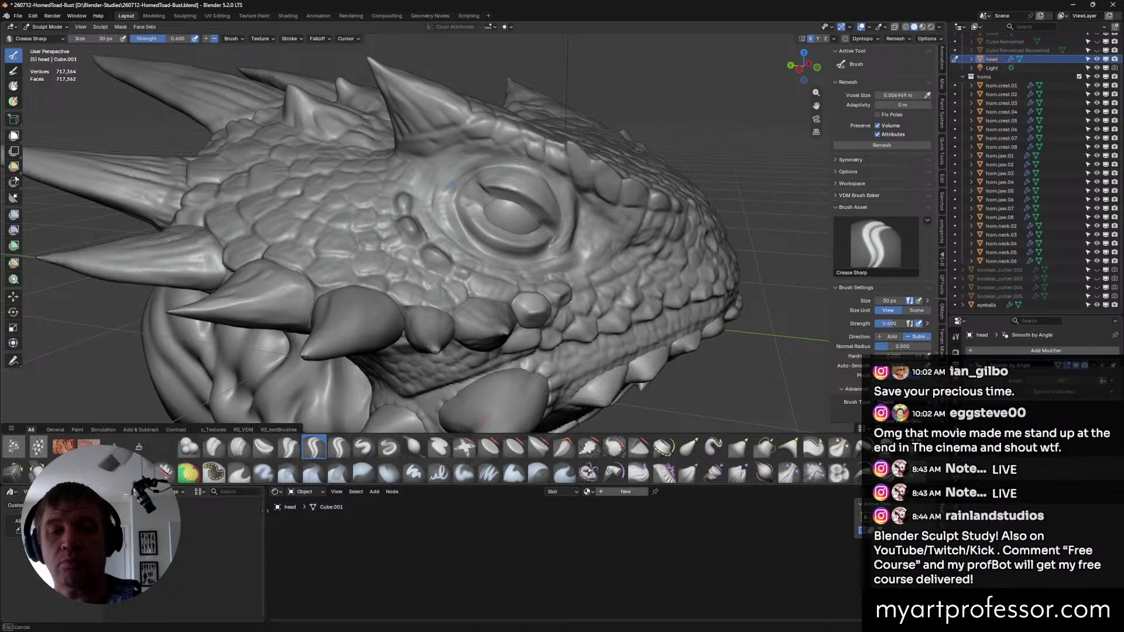
mouse_move(518, 160)
middle_down()
mouse_move(536, 198)
mouse_move(561, 191)
mouse_move(630, 203)
middle_up()
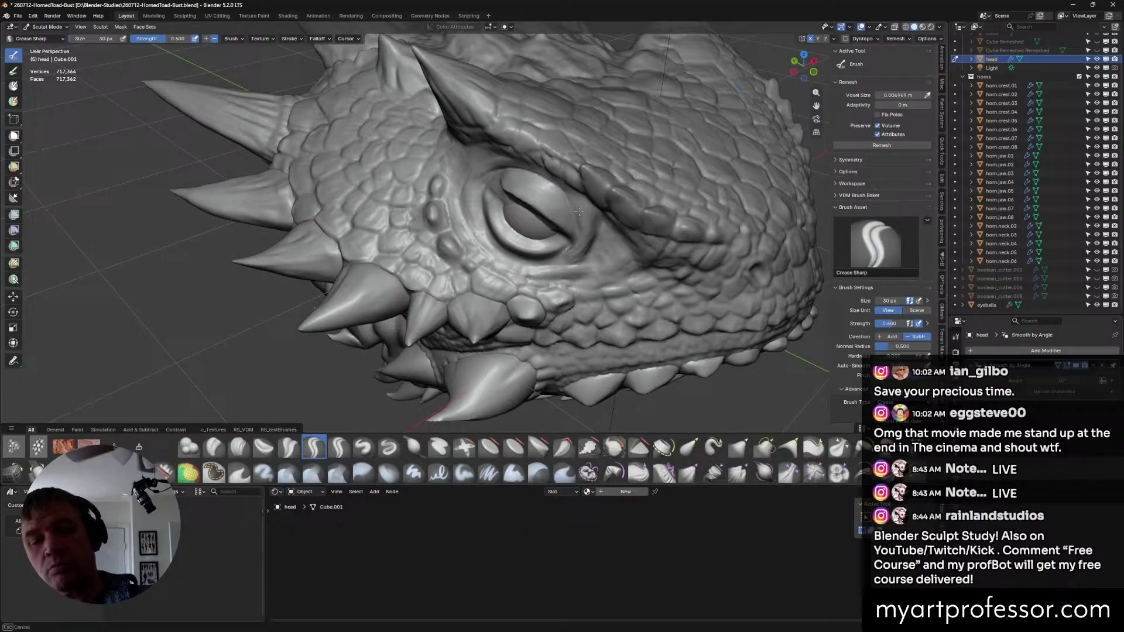
mouse_move(571, 198)
middle_down()
mouse_move(601, 171)
mouse_move(600, 267)
mouse_move(580, 247)
middle_up()
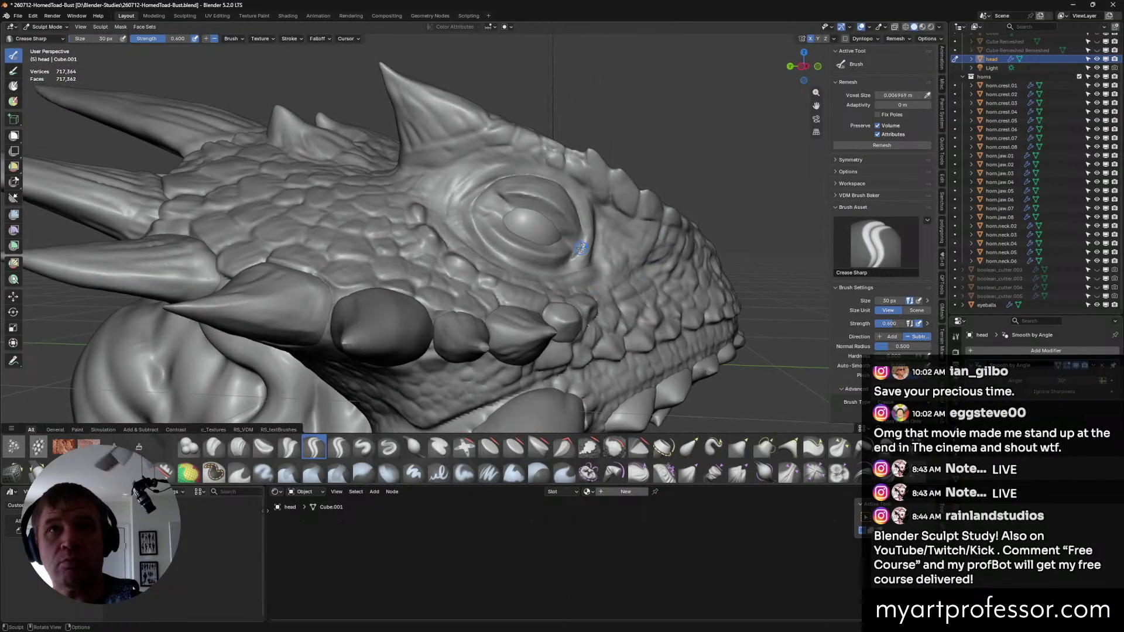
Enlarge the Crease Sharp brush to 52 px and sharpen the seam between the eyelids and the eyeball.
mouse_move(511, 209)
mouse_down()
mouse_move(541, 216)
mouse_move(520, 209)
mouse_up()
click(565, 234)
drag(568, 240, 569, 240)
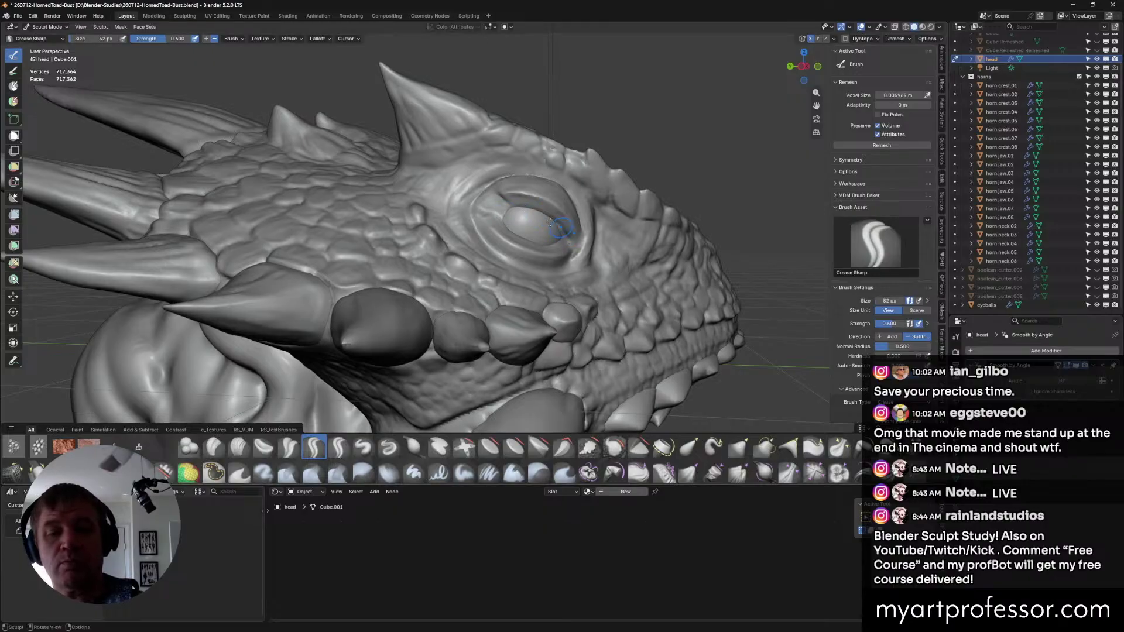
drag(506, 204, 563, 233)
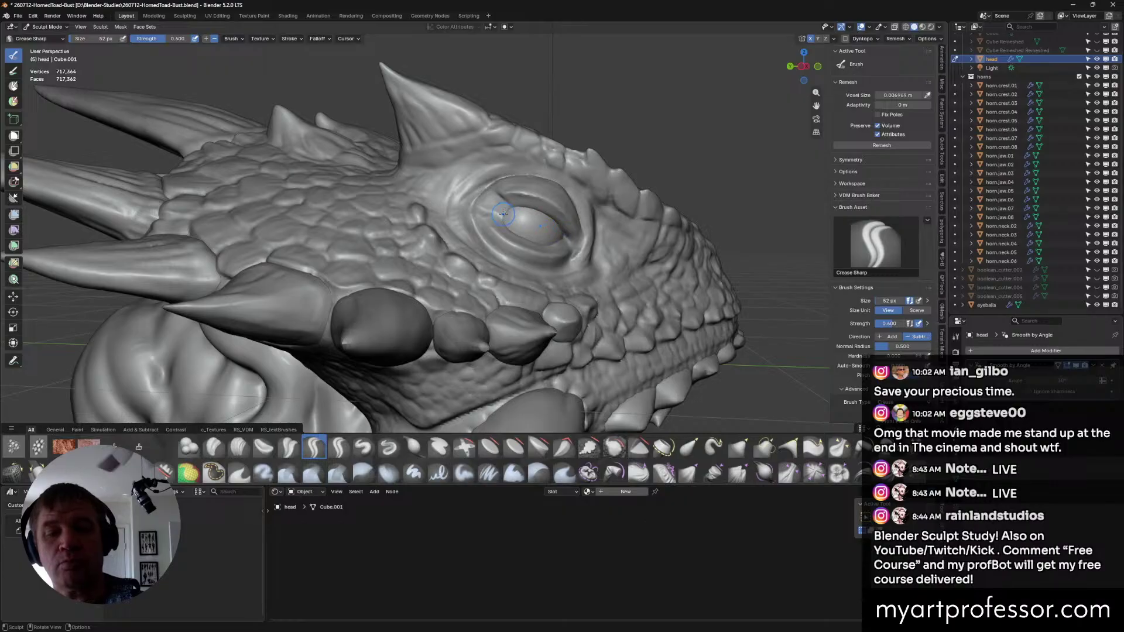
middle_drag(553, 219, 554, 269)
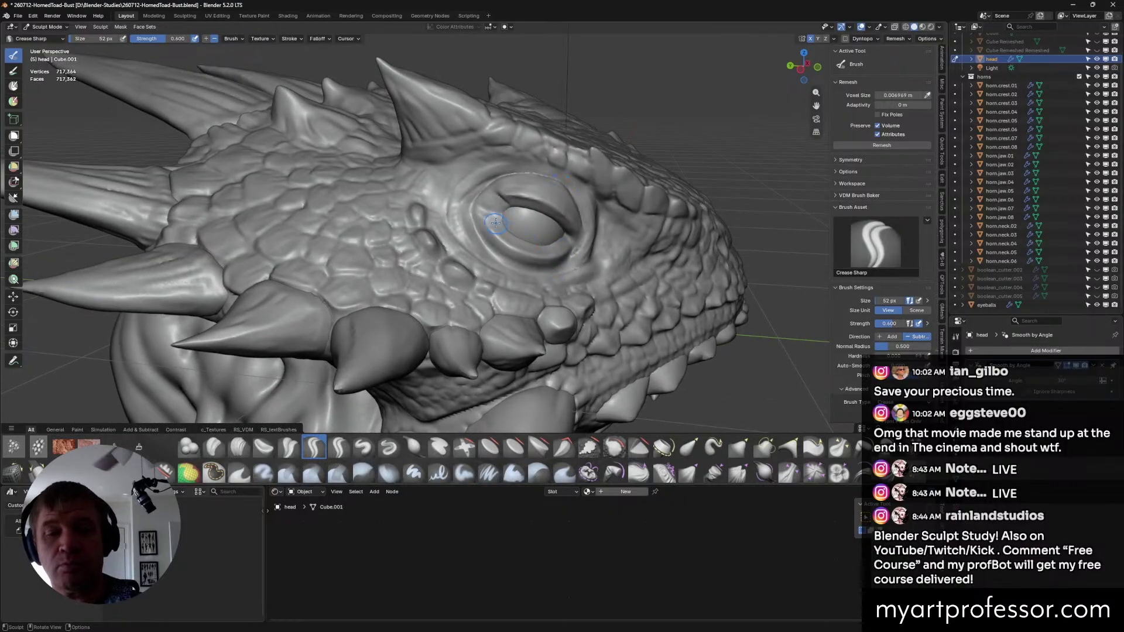
drag(495, 222, 503, 214)
Reduce the Crease Sharp brush to 48 px and define the eye's back corner and the crease over the upper eyelid.
key(bracketleft)
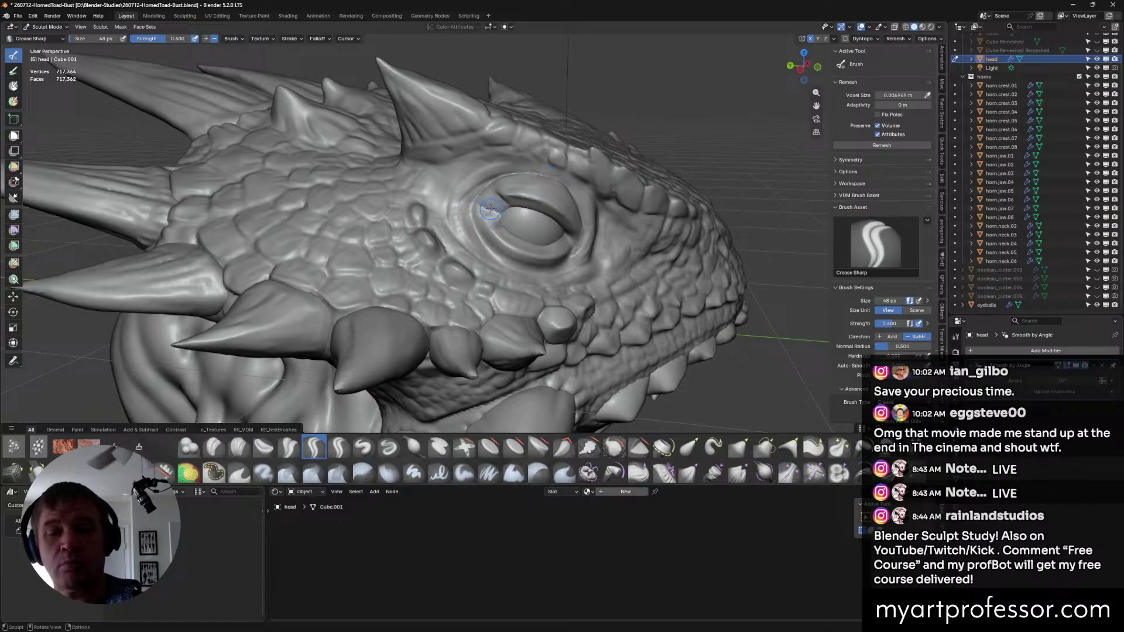
middle_drag(499, 212, 490, 242)
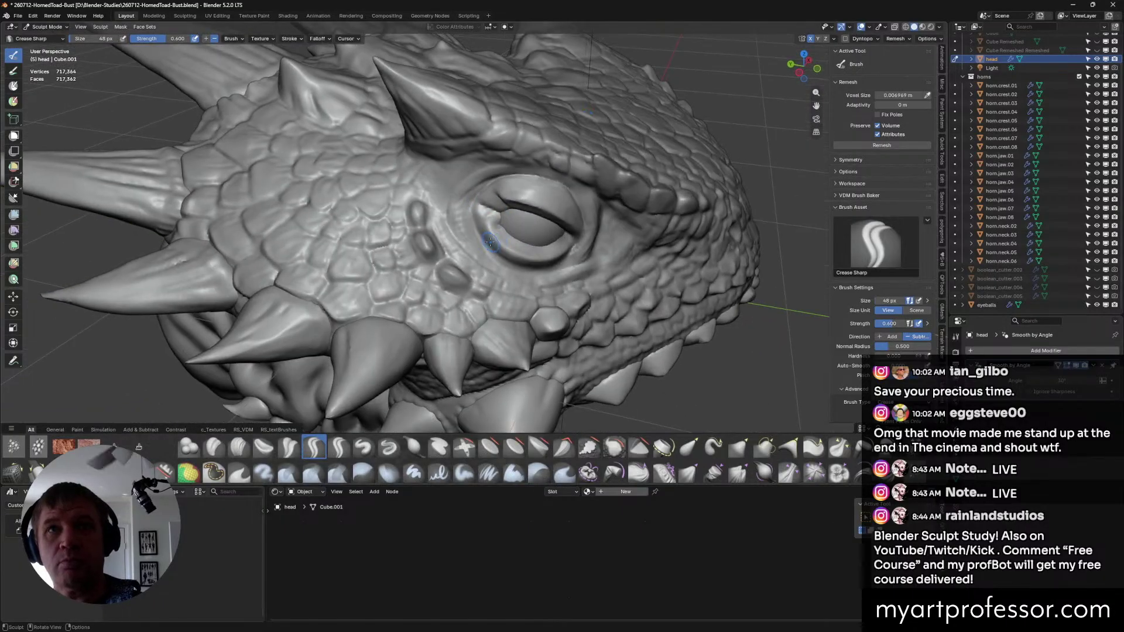
middle_drag(479, 203, 527, 246)
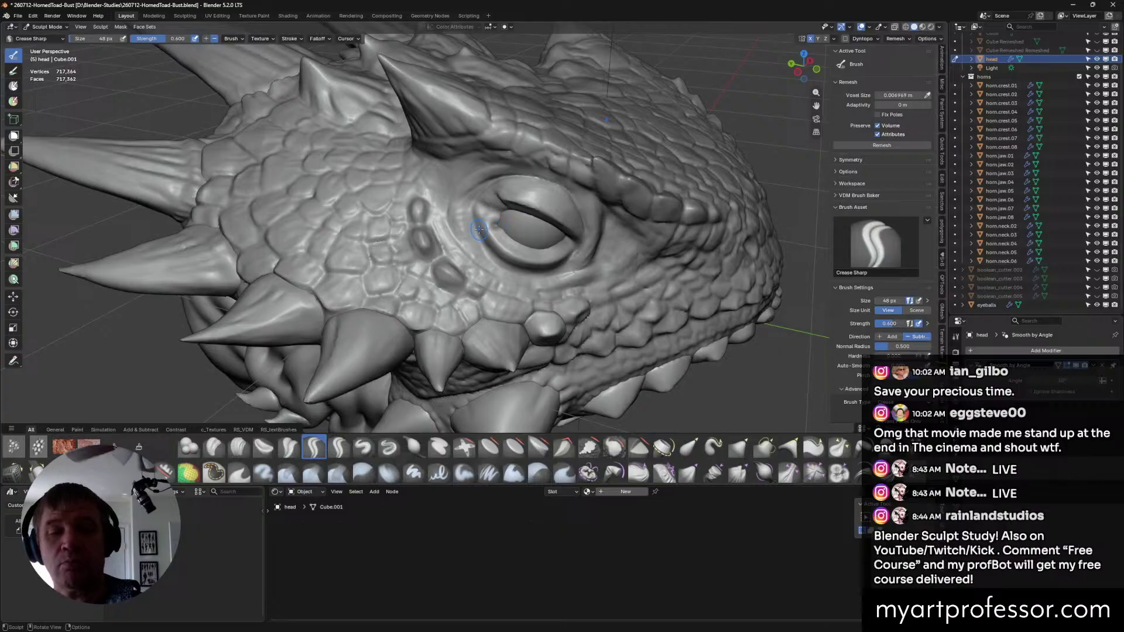
middle_drag(492, 227, 586, 233)
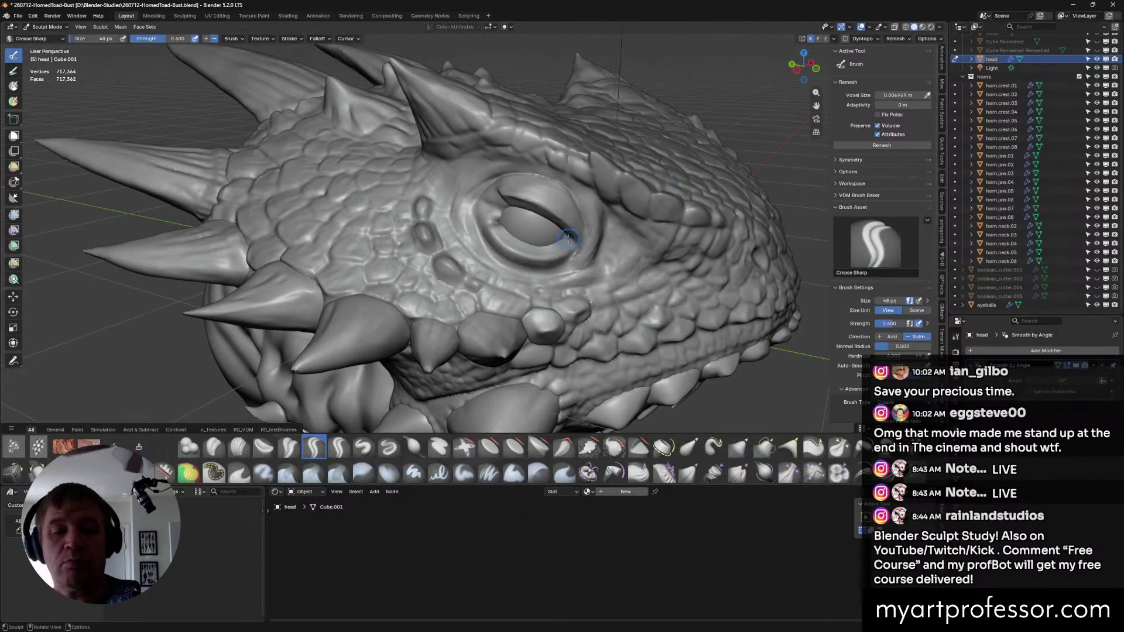
mouse_move(571, 243)
middle_down()
mouse_move(580, 249)
mouse_move(593, 225)
mouse_move(574, 191)
mouse_move(603, 222)
mouse_move(563, 187)
middle_up()
mouse_move(551, 180)
mouse_down()
mouse_move(579, 203)
mouse_move(562, 185)
mouse_move(589, 233)
mouse_up()
drag(548, 179, 504, 177)
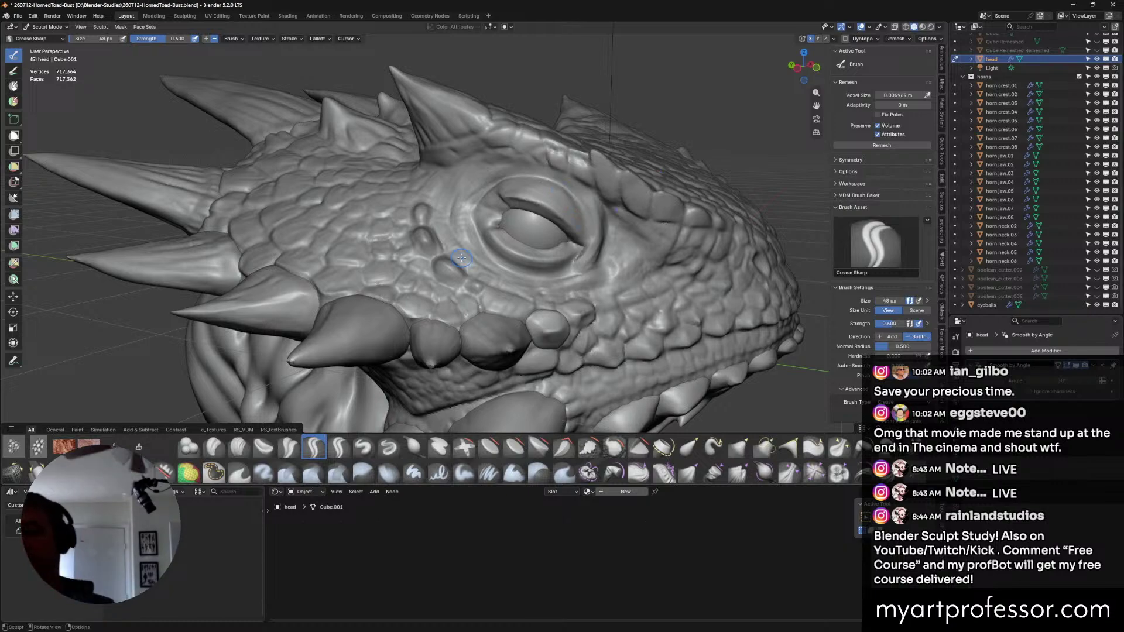
Switch to the Grab Silhouette brush at 134 px and adjust the shape of the lower eyelid.
mouse_move(657, 345)
middle_down()
mouse_move(599, 284)
mouse_move(507, 225)
mouse_move(547, 221)
middle_up()
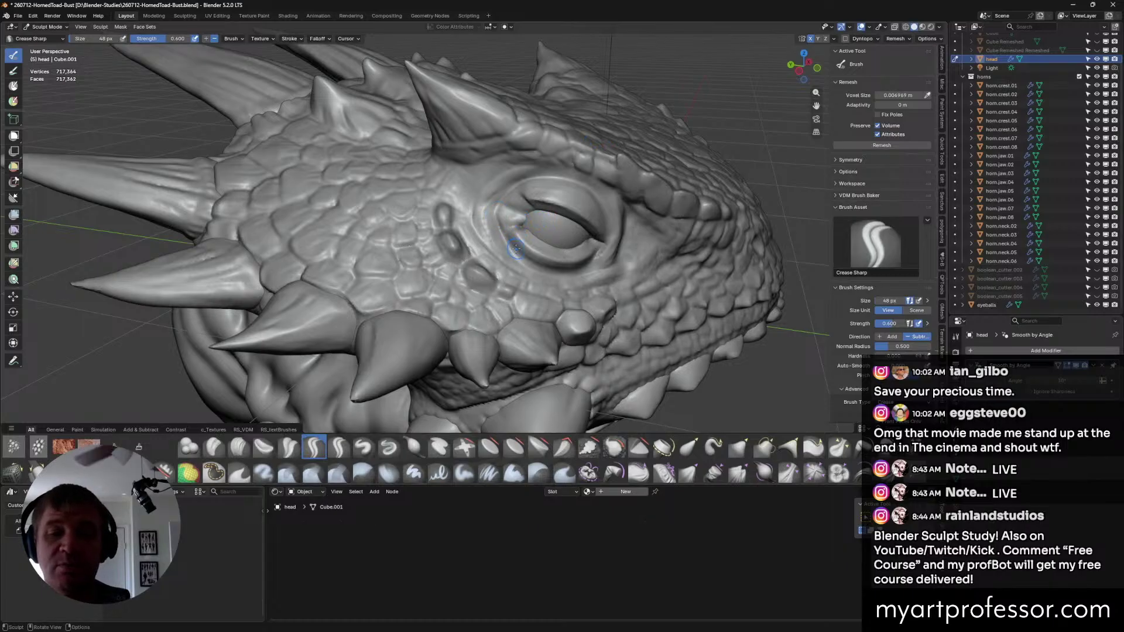
mouse_move(505, 226)
middle_down()
mouse_move(568, 306)
mouse_move(511, 217)
mouse_move(505, 233)
mouse_move(515, 226)
mouse_move(536, 278)
mouse_move(537, 247)
mouse_move(556, 249)
mouse_move(633, 291)
middle_up()
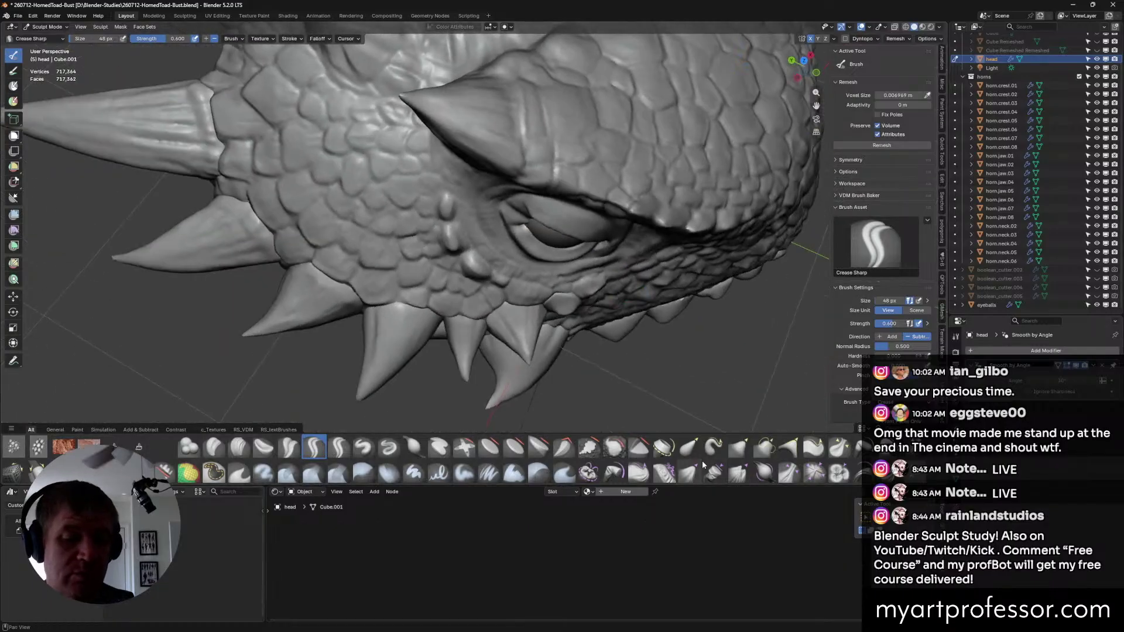
click(740, 447)
key(f)
click(677, 298)
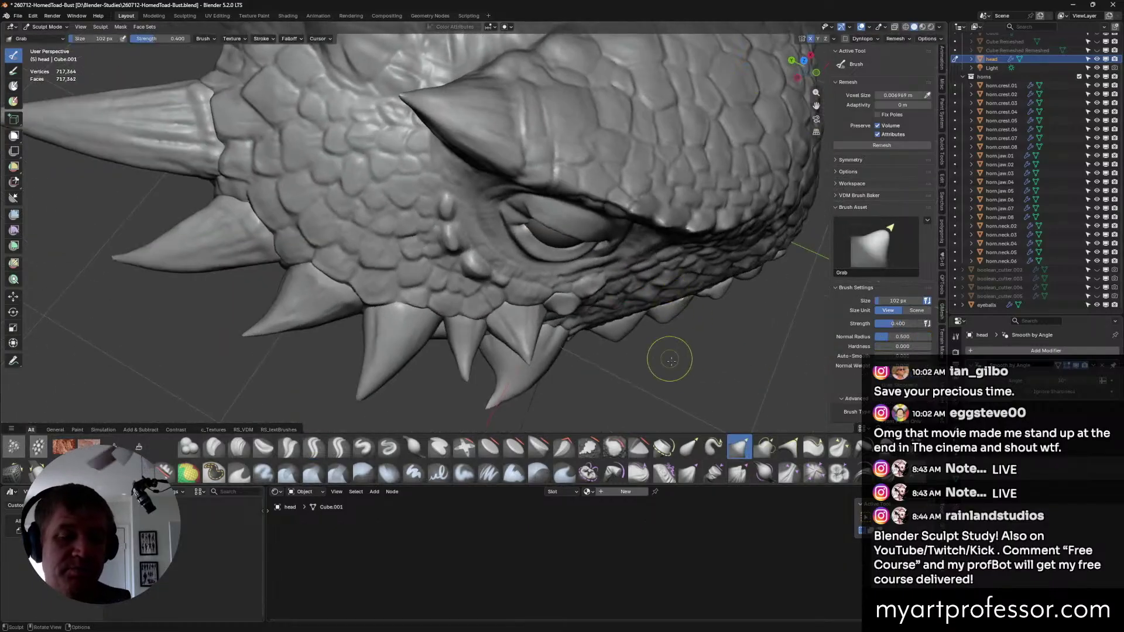
click(785, 448)
middle_drag(568, 273, 551, 270)
key(f)
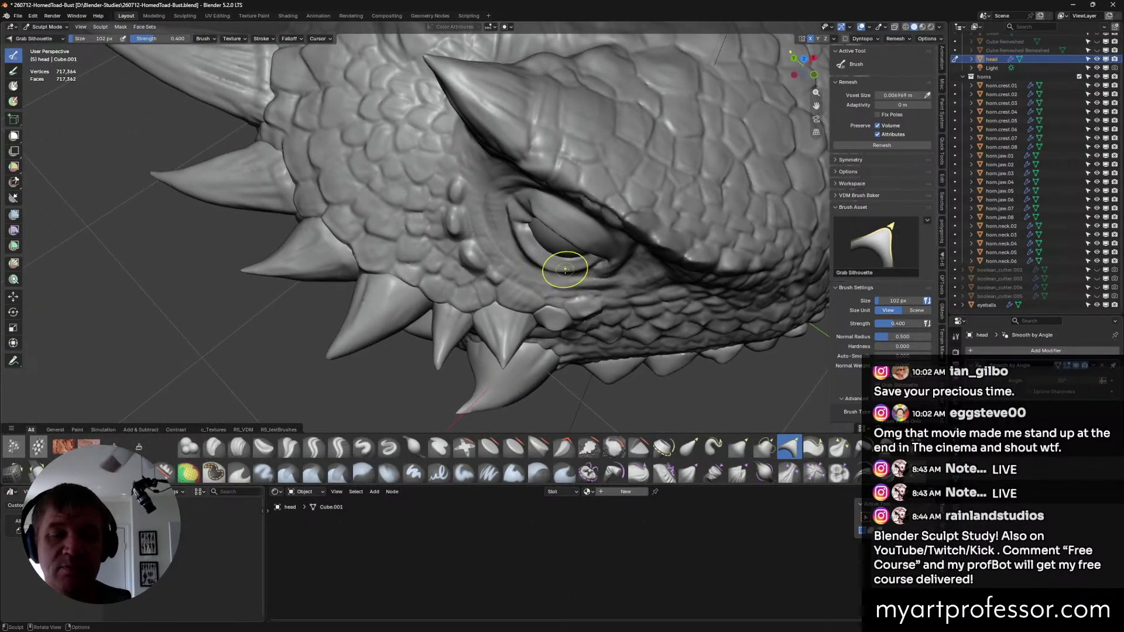
click(566, 271)
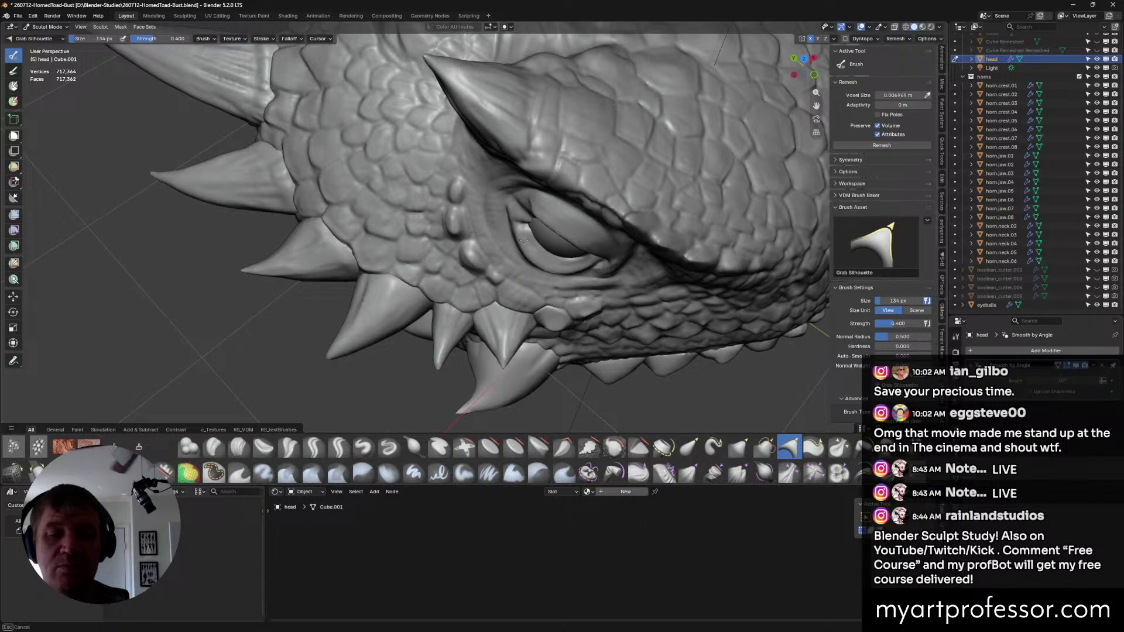
Pull the skin below the lower eyelid with the Grab Silhouette brush and check the eye's shape from several angles.
middle_drag(522, 249, 616, 188)
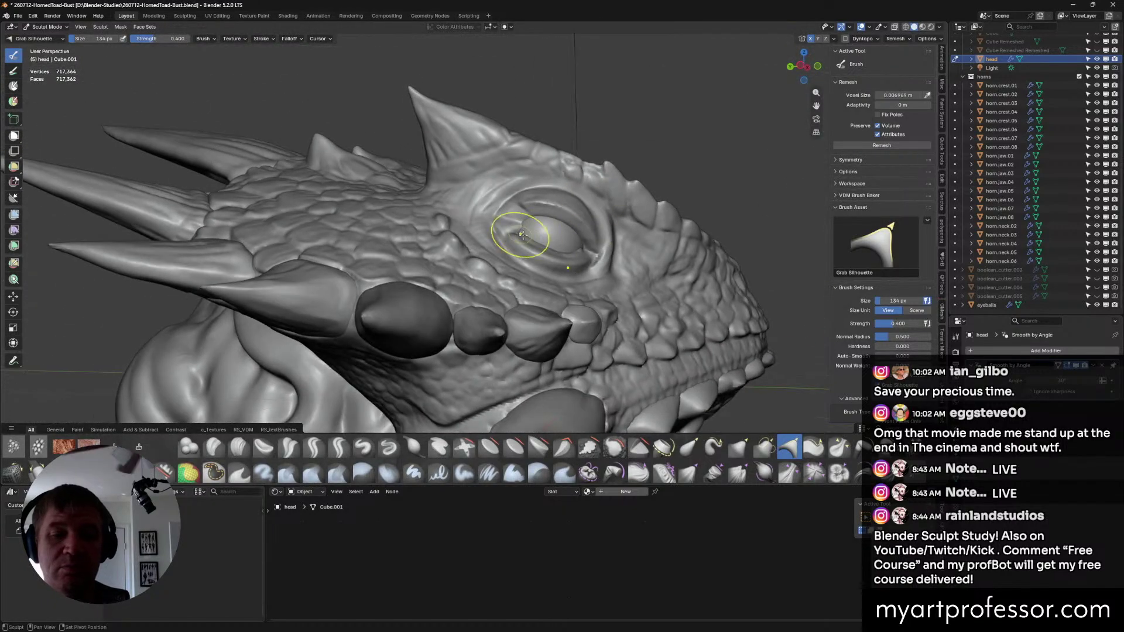
middle_drag(603, 255, 576, 259)
drag(577, 258, 585, 281)
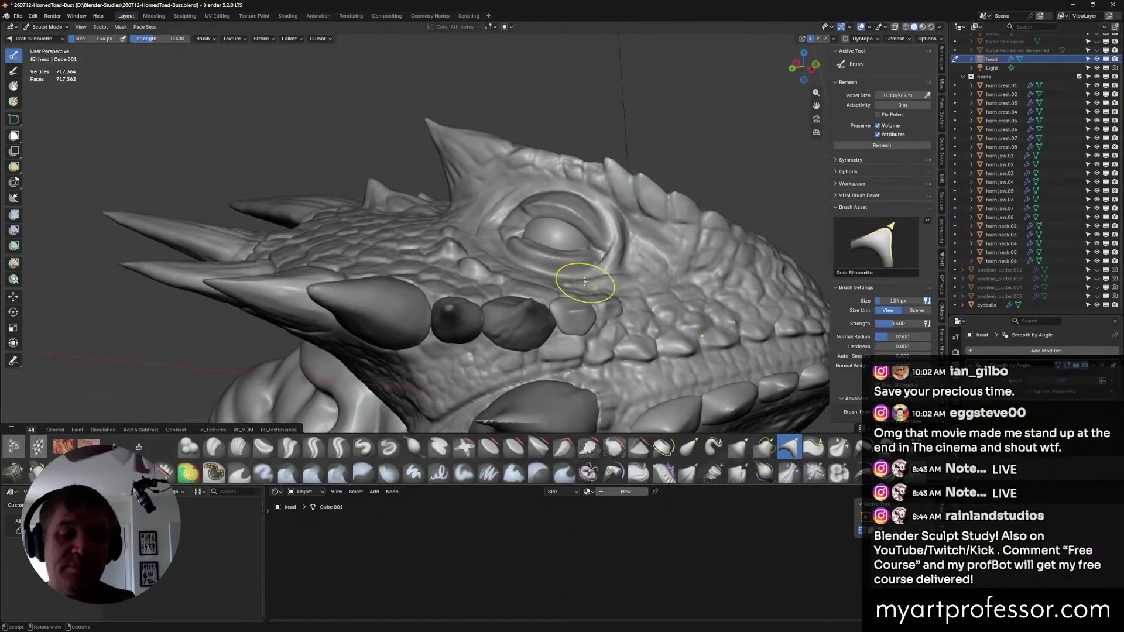
middle_drag(570, 261, 536, 253)
mouse_move(602, 238)
middle_down()
mouse_move(619, 234)
mouse_move(611, 240)
middle_up()
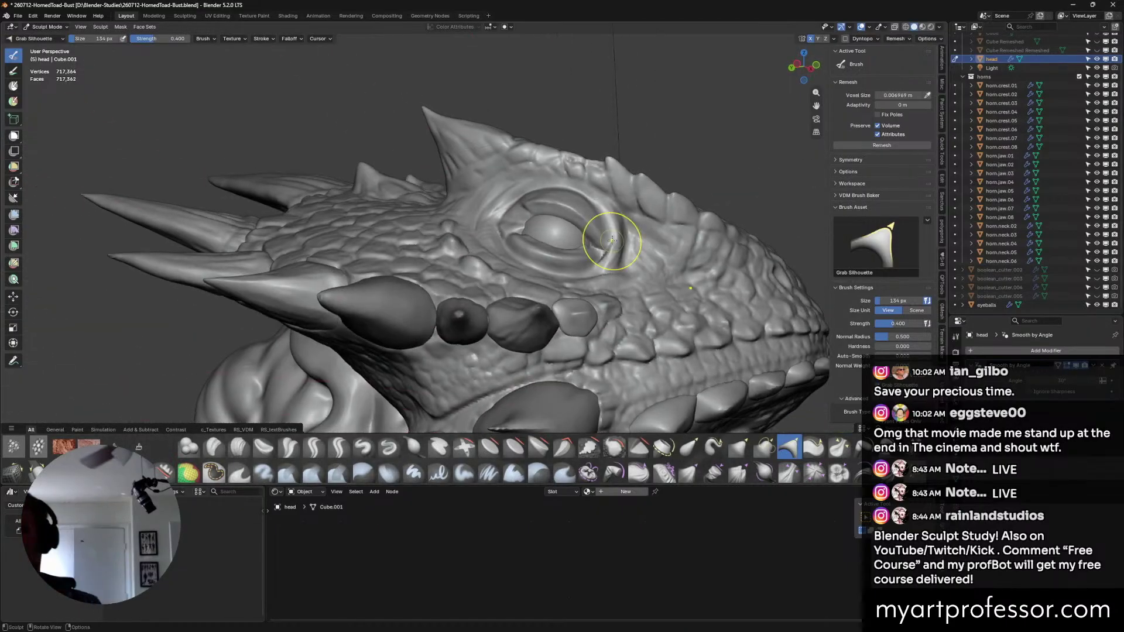
mouse_move(702, 341)
middle_down()
mouse_move(737, 329)
mouse_move(507, 228)
mouse_move(602, 251)
mouse_move(590, 263)
mouse_move(589, 216)
mouse_move(574, 230)
middle_up()
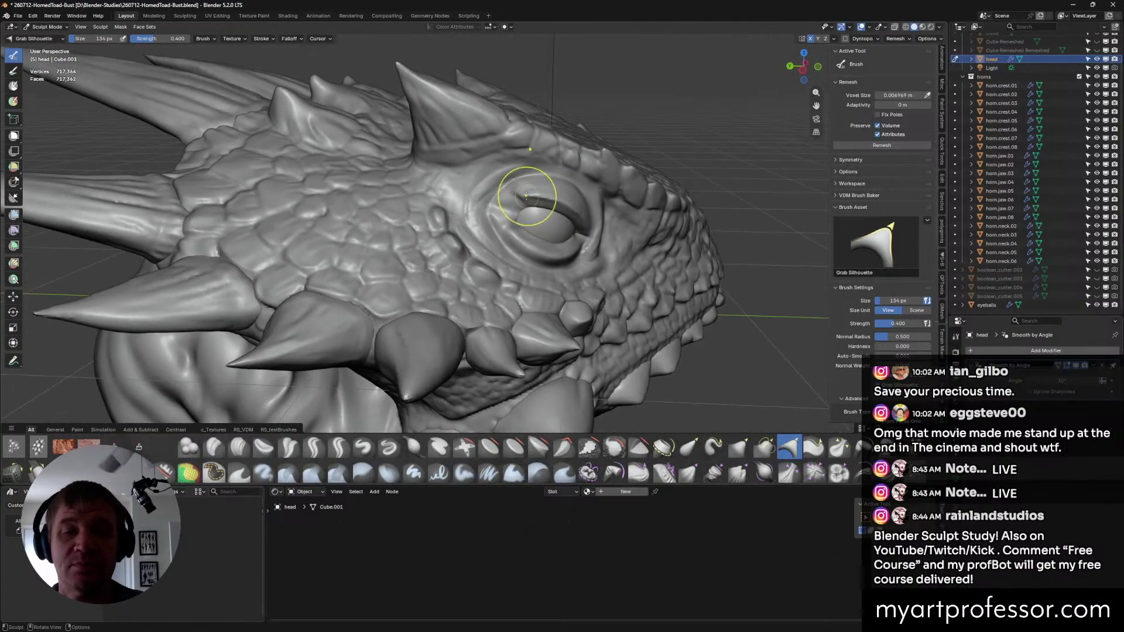
Adjust the shape of the upper eyelid and the eye's corners with the Grab Silhouette brush at 134 px.
drag(520, 195, 515, 192)
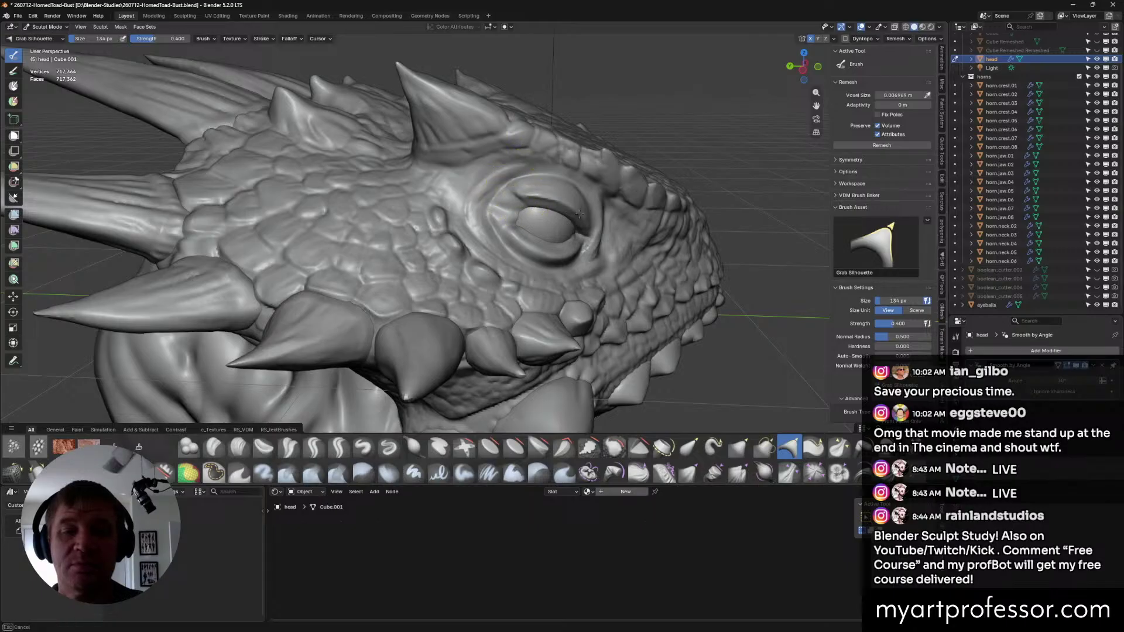
drag(580, 214, 603, 201)
mouse_move(602, 201)
middle_down()
mouse_move(558, 205)
mouse_move(556, 304)
mouse_move(534, 243)
middle_up()
drag(535, 244, 533, 234)
mouse_move(539, 244)
middle_down()
mouse_move(617, 153)
mouse_move(527, 238)
middle_up()
mouse_move(602, 289)
middle_down()
mouse_move(575, 333)
mouse_move(591, 328)
mouse_move(580, 354)
mouse_move(545, 310)
middle_up()
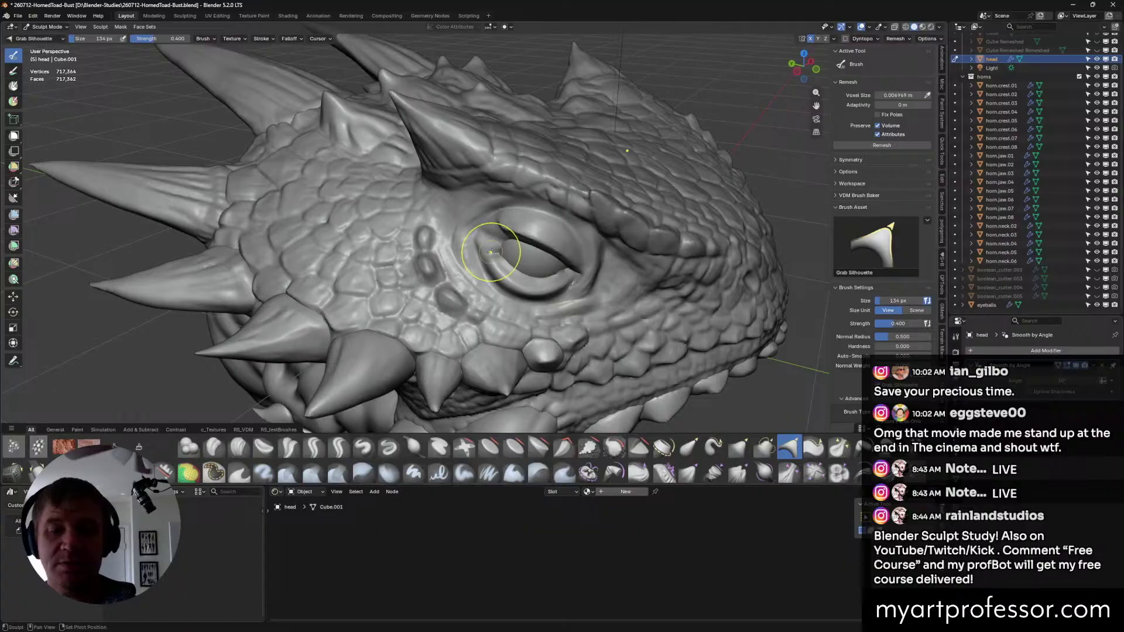
Switch to the Crease Sharp brush, reduce it to 84 px and define the crease at the eye's back corner.
click(312, 449)
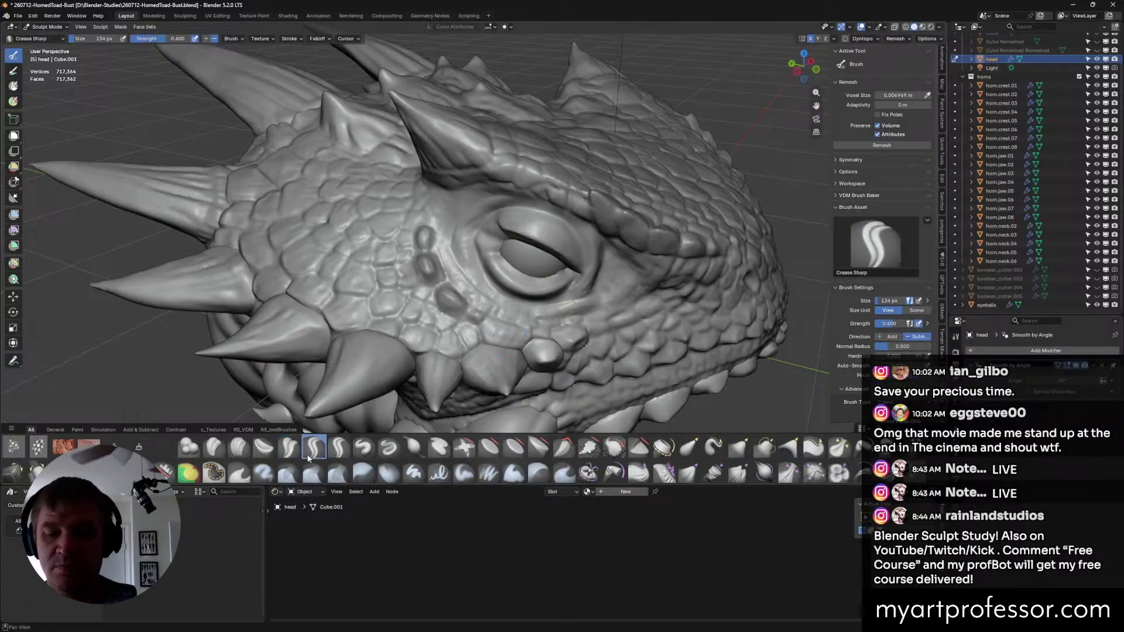
key(f)
click(530, 281)
key(f)
click(512, 258)
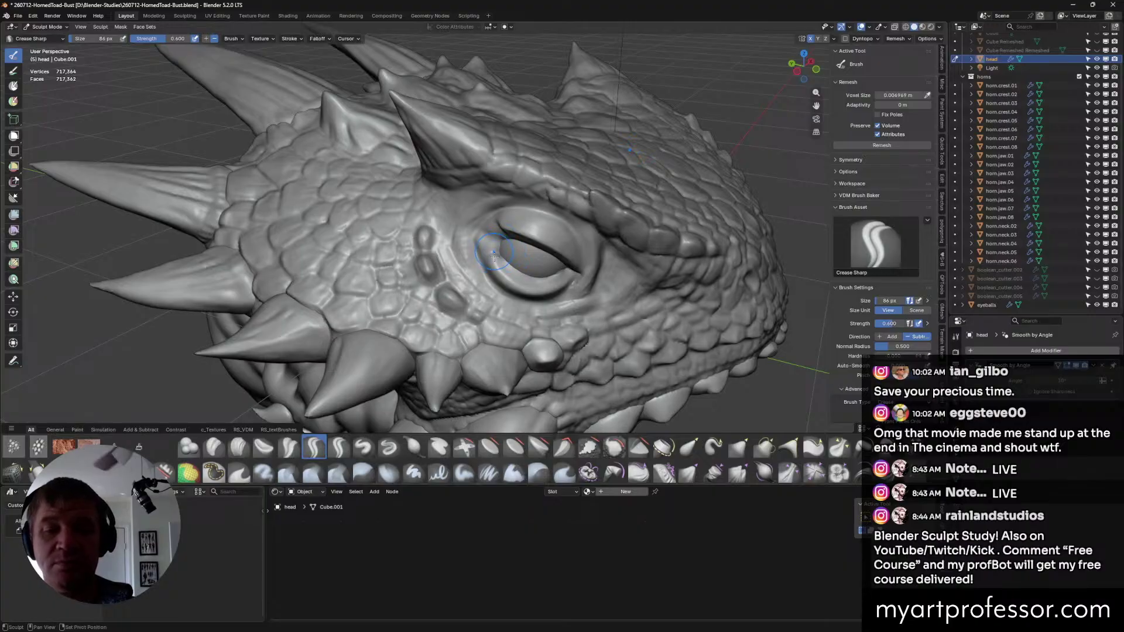
Switch to the Scrape/Fill brush at 76 px and flatten the skin around the eyelids.
click(589, 447)
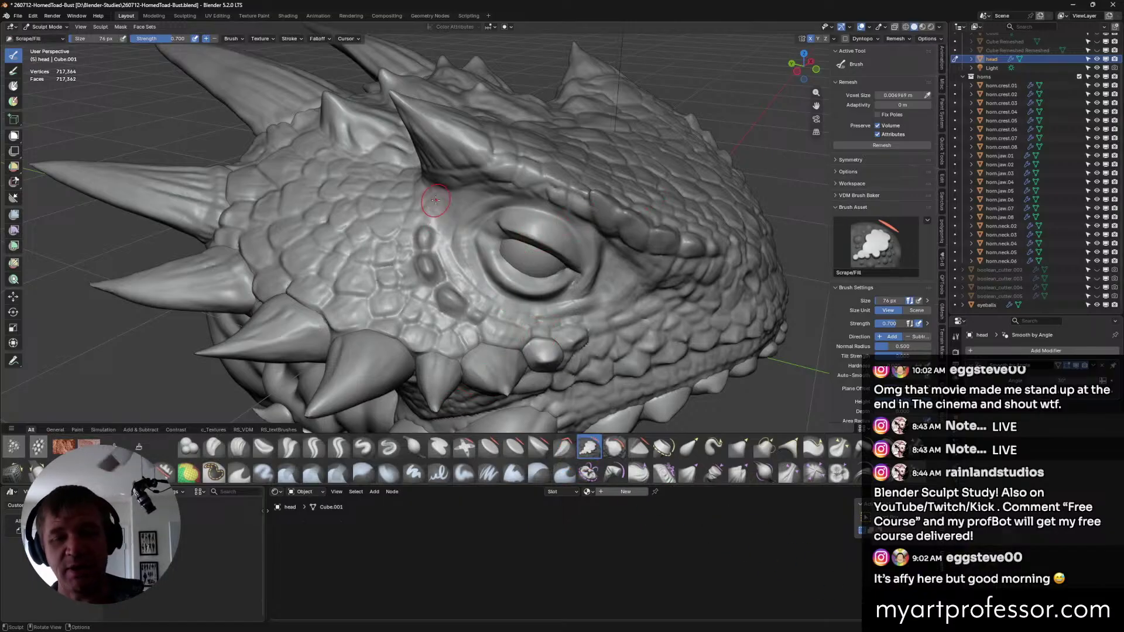
middle_drag(603, 261, 581, 244)
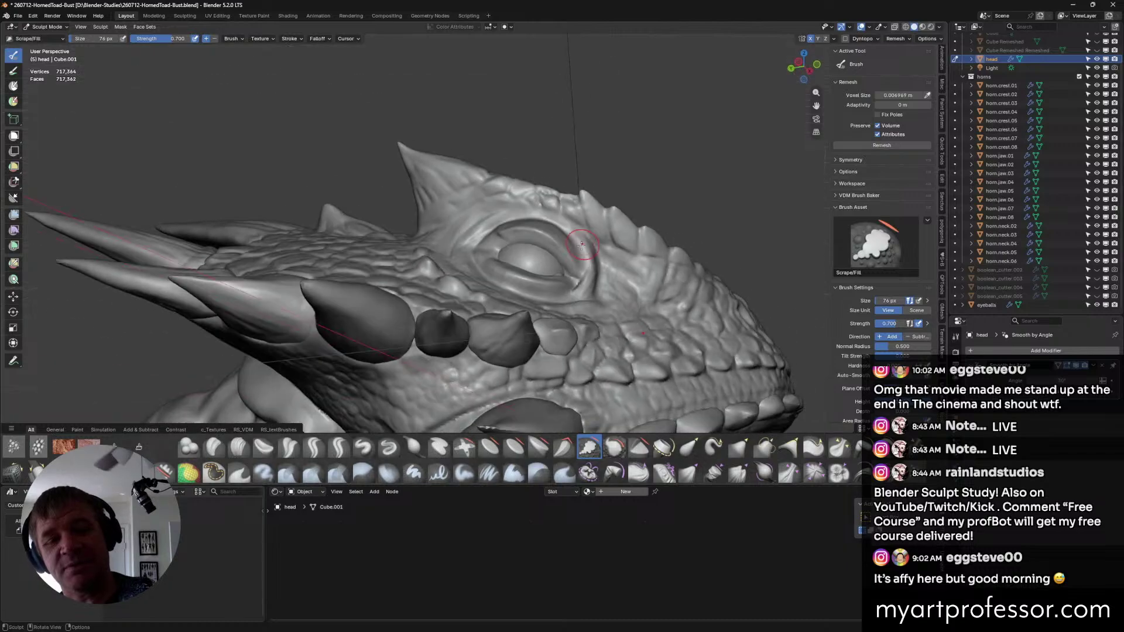
middle_drag(529, 284, 507, 251)
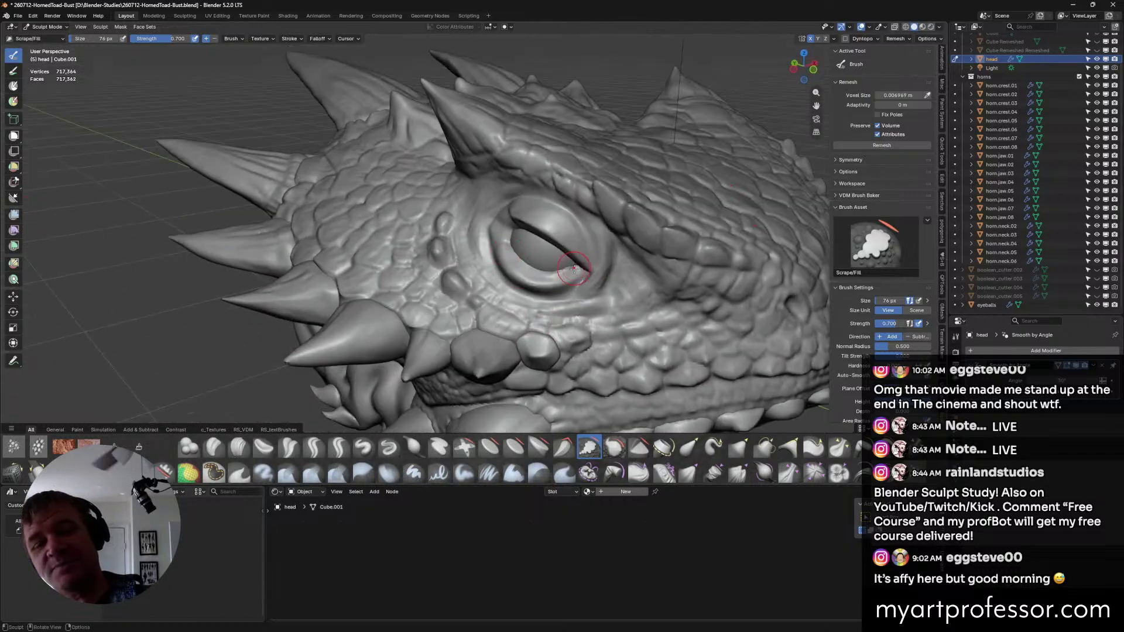
mouse_move(574, 269)
middle_down()
mouse_move(507, 250)
mouse_move(543, 270)
middle_up()
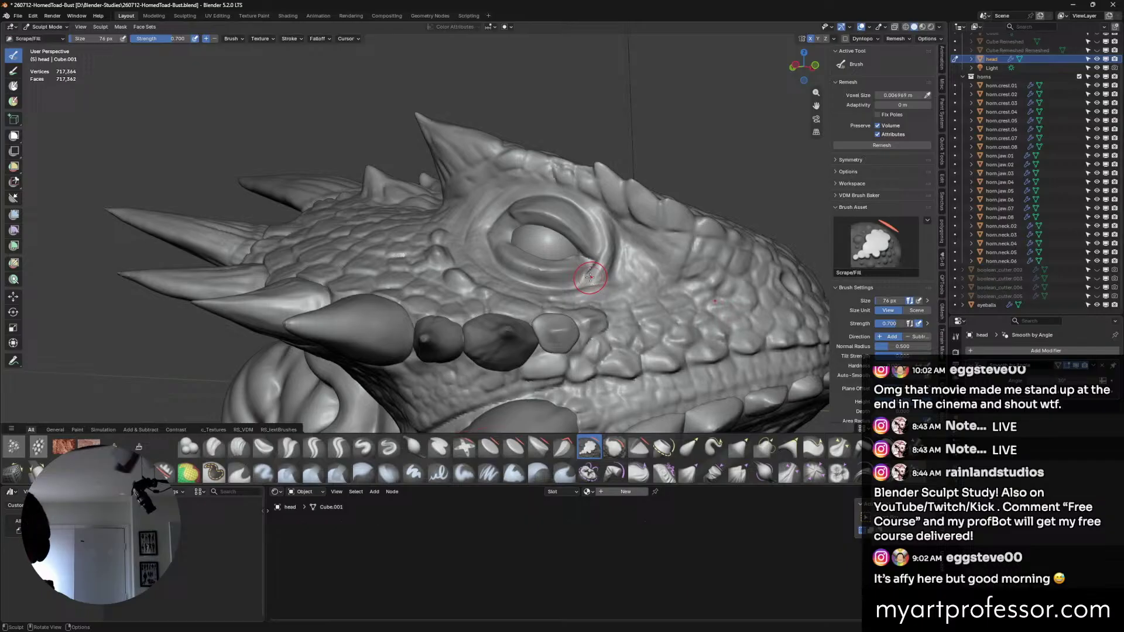
middle_drag(590, 277, 646, 318)
Reduce the Scrape/Fill brush to 58 px and flatten the lower eyelid near the eye's back corner.
key(f)
click(515, 249)
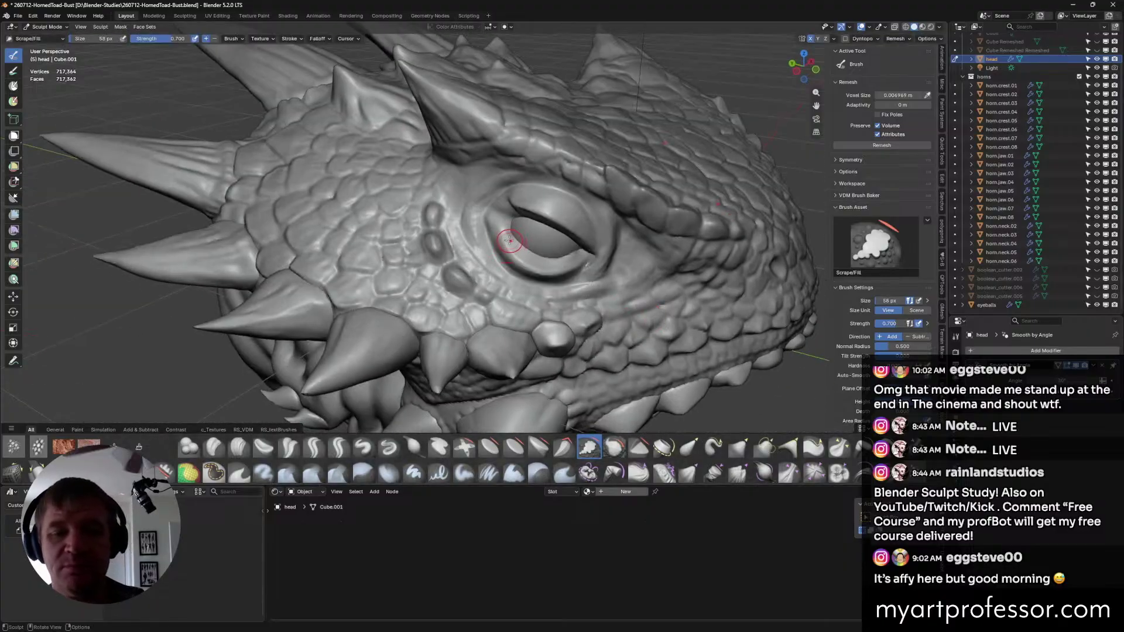
middle_drag(535, 263, 614, 281)
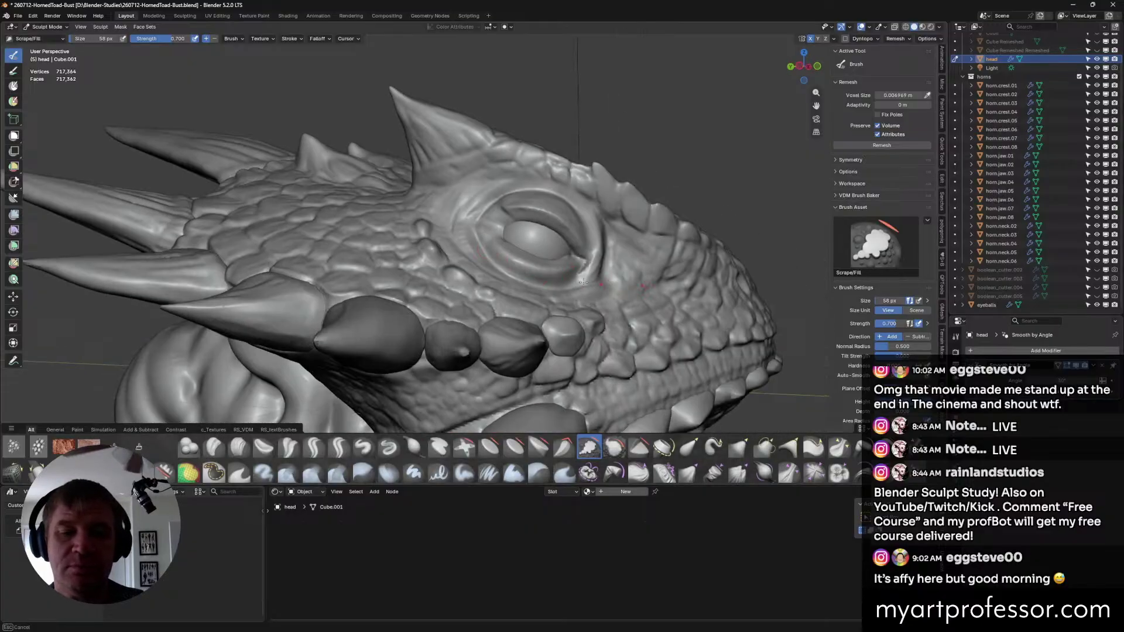
mouse_move(488, 246)
middle_down()
mouse_move(583, 239)
mouse_move(514, 250)
mouse_move(489, 237)
mouse_move(552, 295)
mouse_move(514, 238)
mouse_move(540, 269)
mouse_move(561, 218)
middle_up()
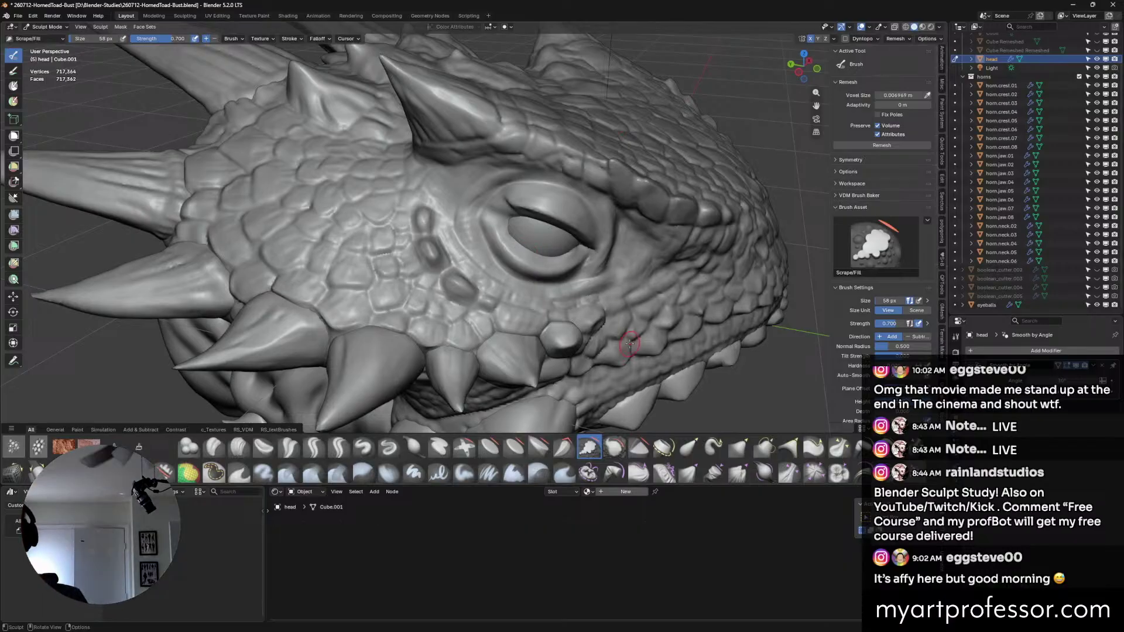
Reduce the Scrape/Fill brush to 42 px and refine the lower eyelid near the eye's front corner.
mouse_move(630, 344)
middle_down()
mouse_move(581, 253)
mouse_move(585, 275)
middle_up()
key(bracketleft)
key(bracketleft)
key(bracketleft)
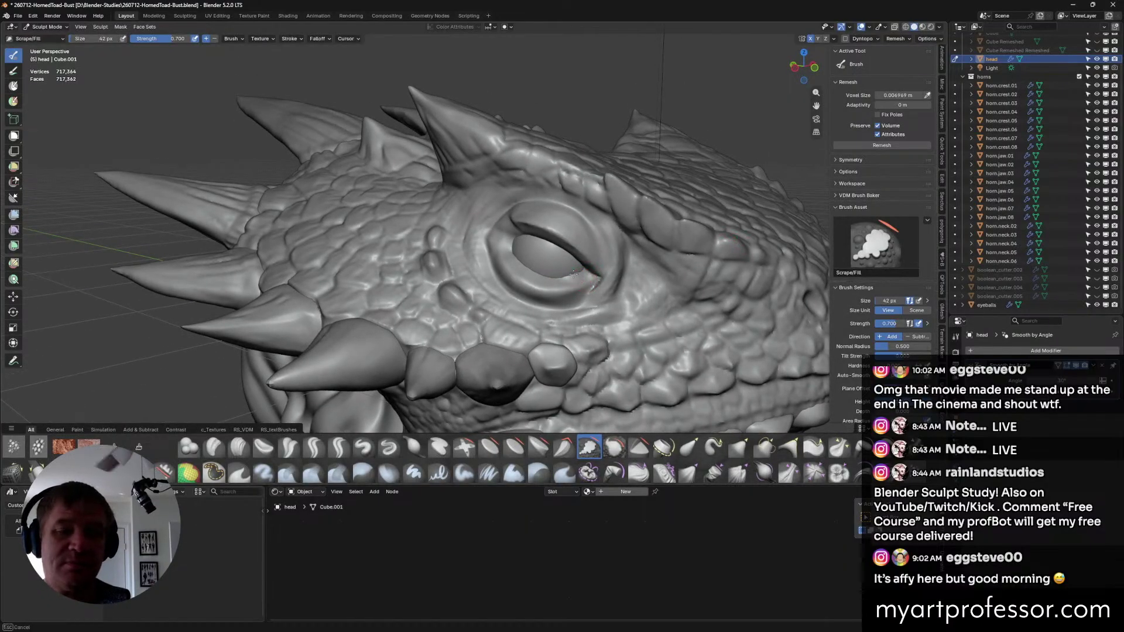
mouse_move(583, 274)
middle_down()
mouse_move(536, 275)
mouse_move(644, 278)
middle_up()
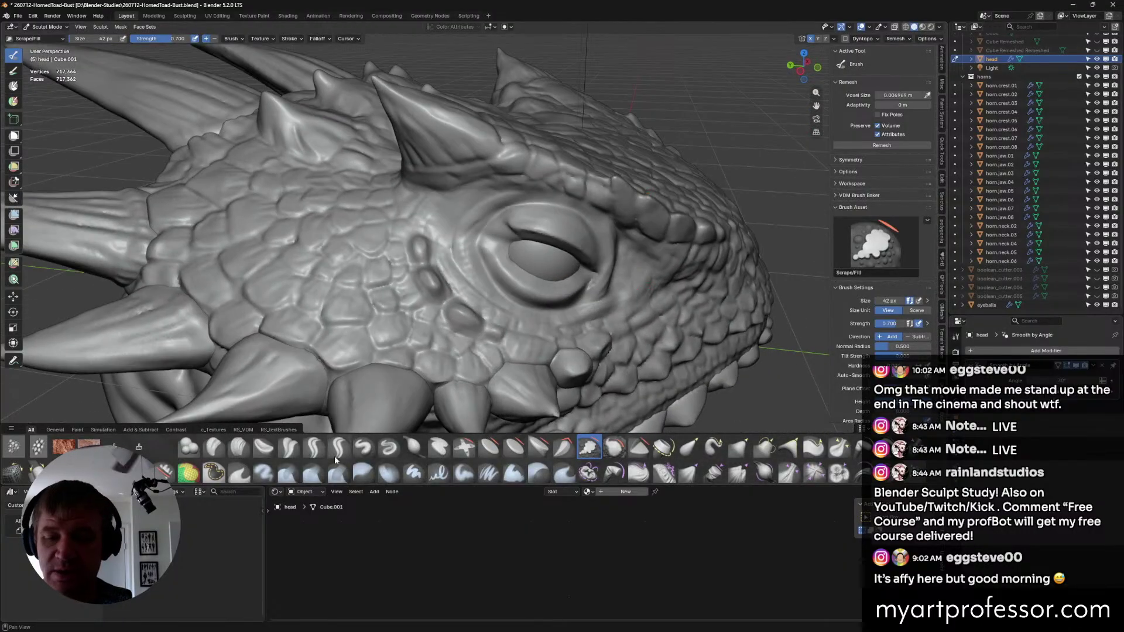
Switch to the Crease Sharp brush at 42 px and sharpen the seam between the lower eyelid and the eyeball.
click(314, 447)
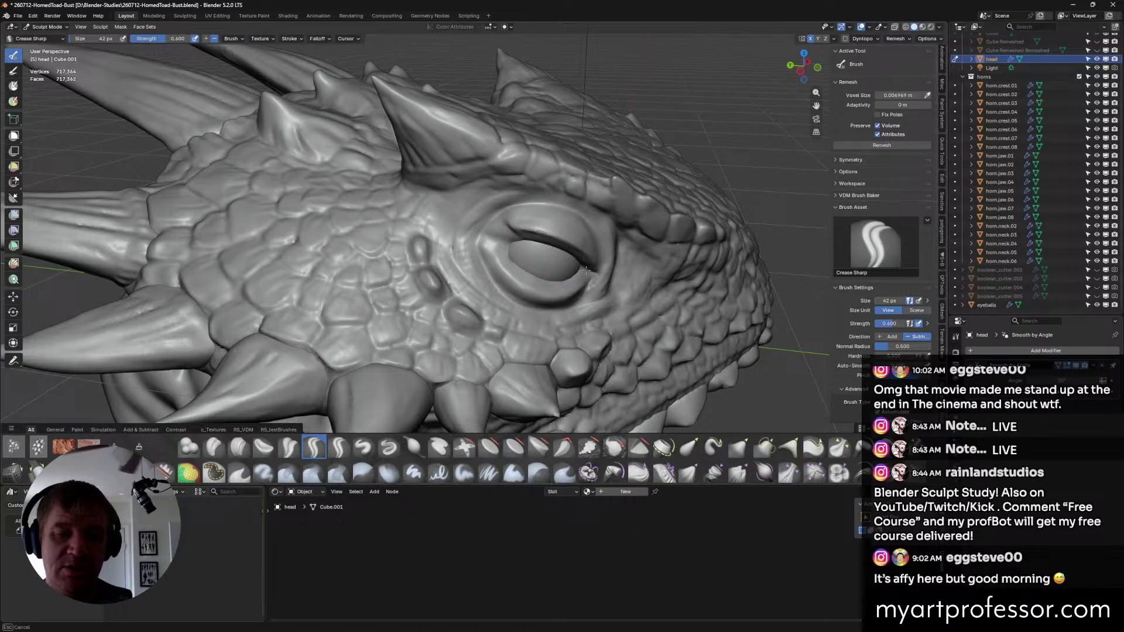
middle_drag(586, 270, 562, 271)
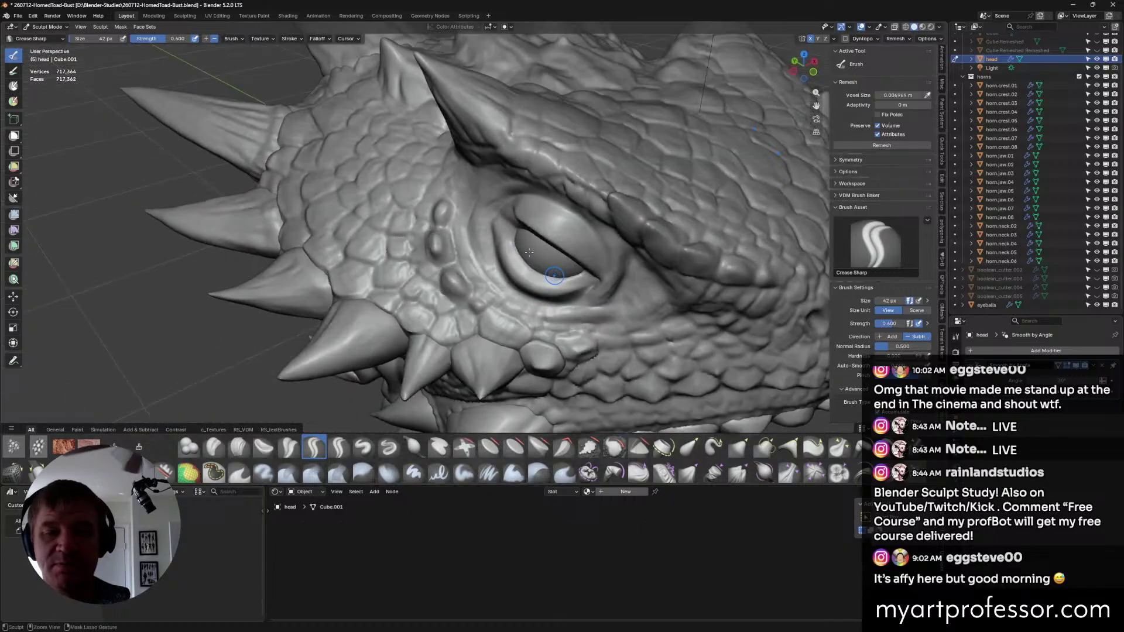
drag(529, 252, 530, 263)
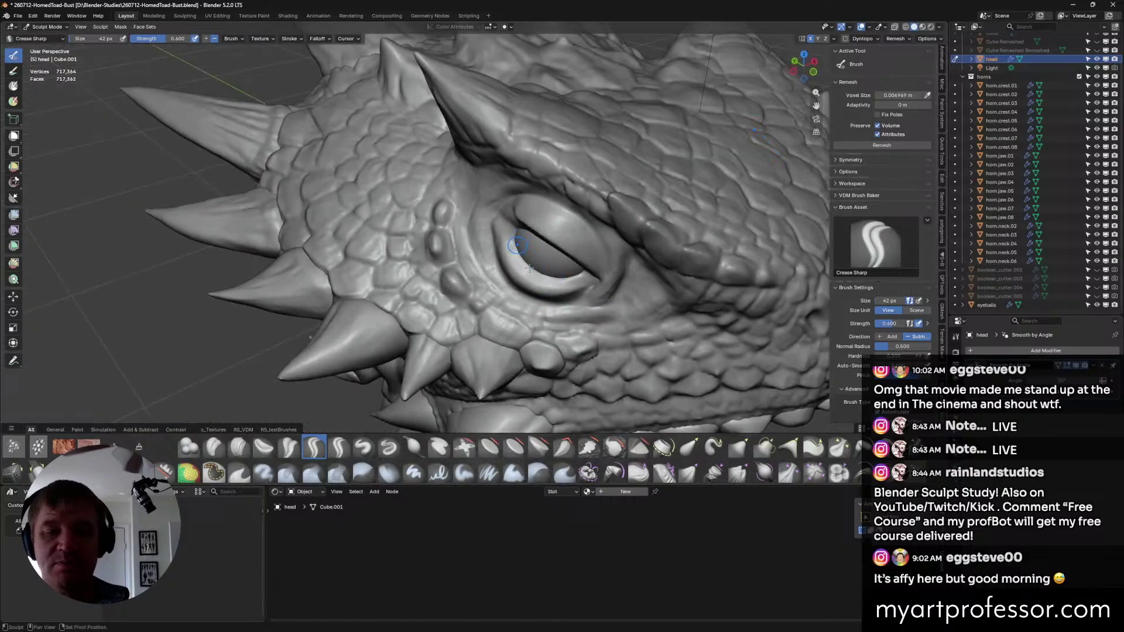
middle_drag(584, 292, 521, 271)
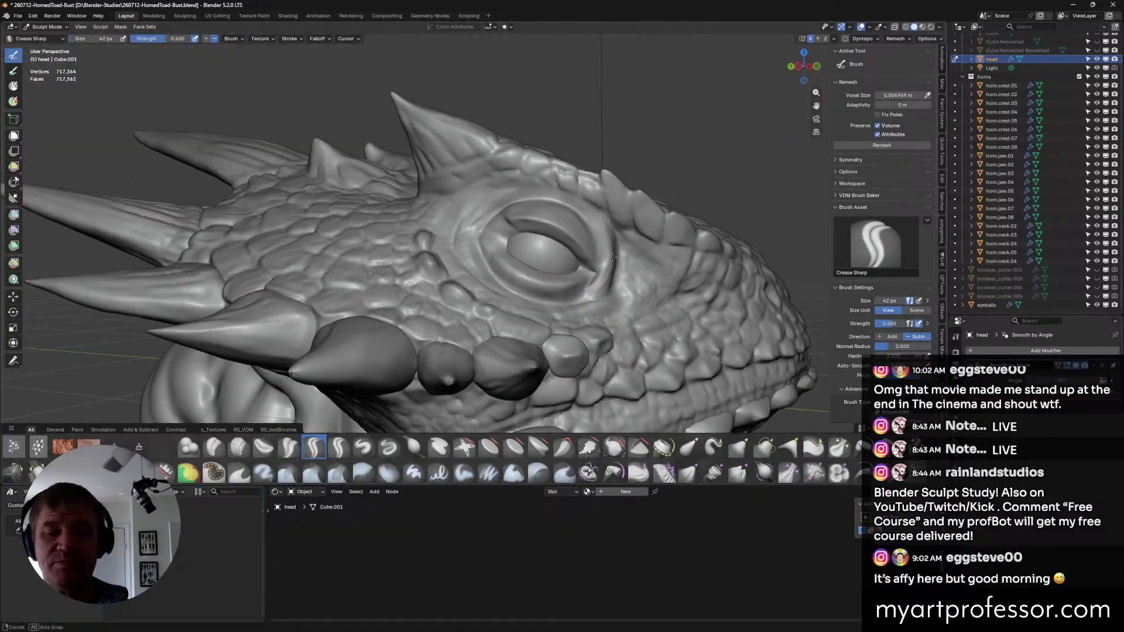
Enlarge the Crease Sharp brush to 70 px and deepen the crease beneath the lower eyelid.
key(f)
click(500, 259)
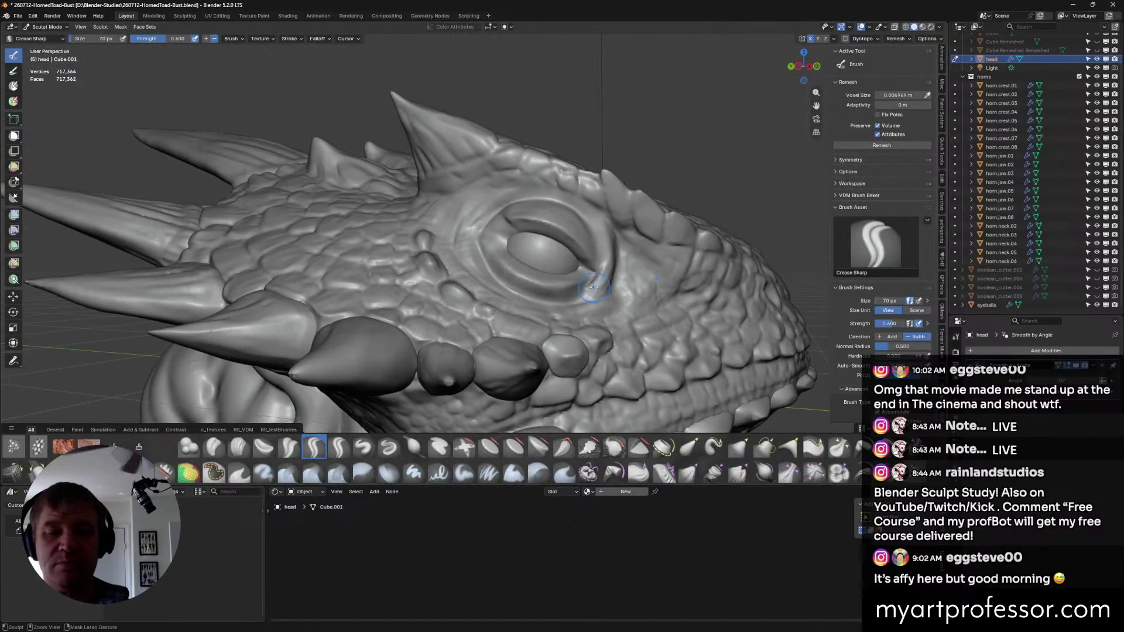
middle_drag(547, 287, 507, 246)
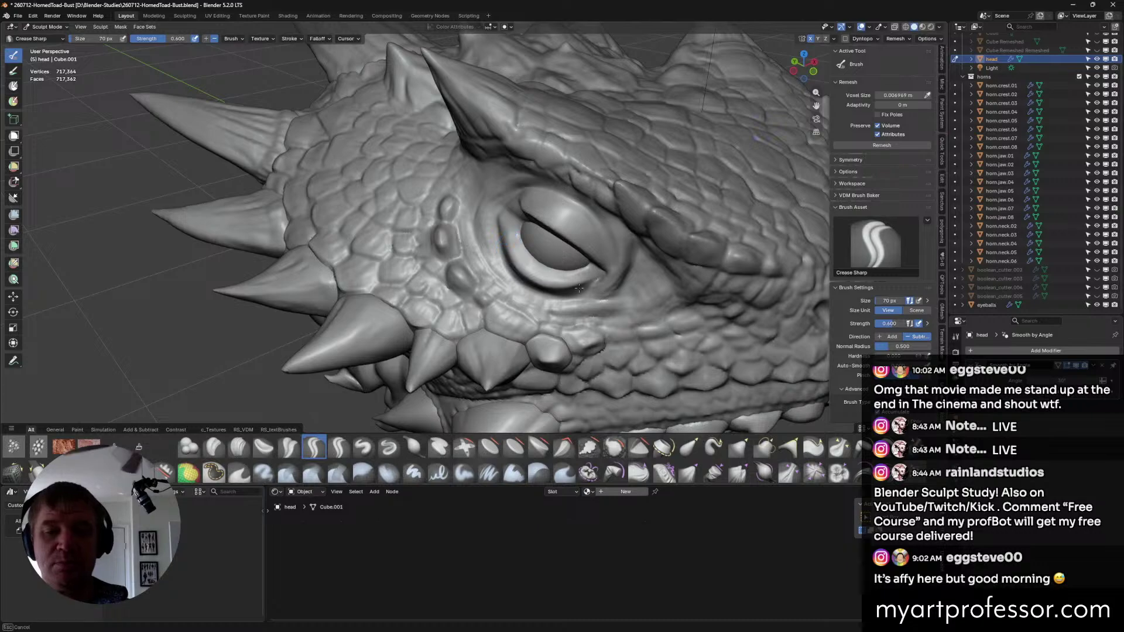
Switch to the Pinch/Magnify brush at 70 px and tighten the crease around the lower eyelid.
click(838, 447)
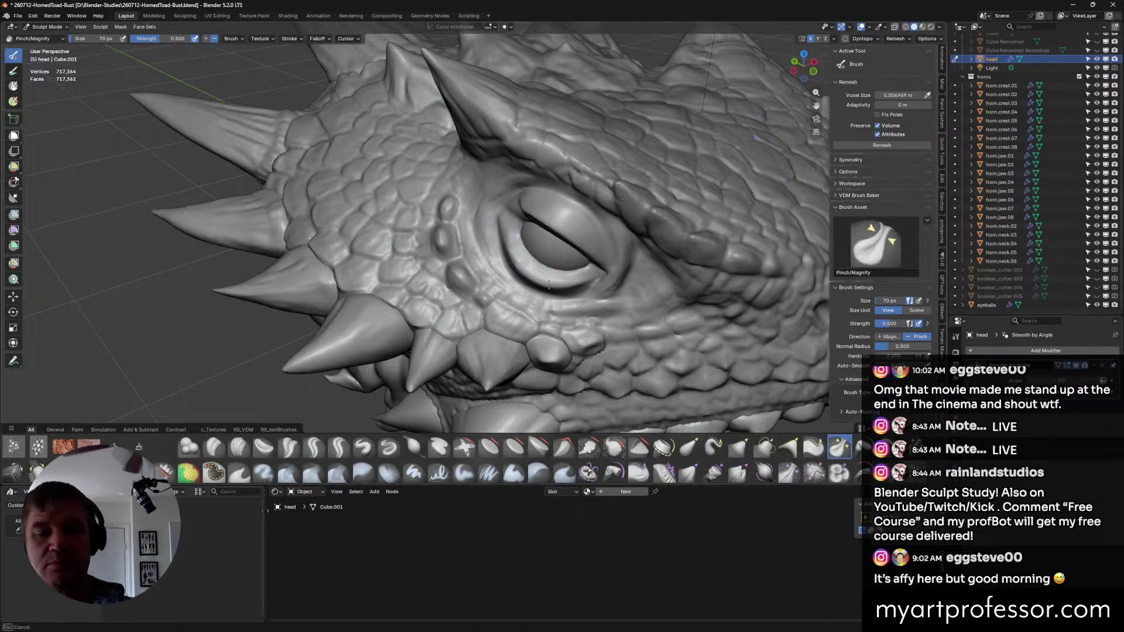
middle_drag(579, 272, 602, 212)
mouse_move(609, 283)
middle_down()
mouse_move(575, 284)
mouse_move(594, 273)
middle_up()
middle_drag(517, 258, 557, 302)
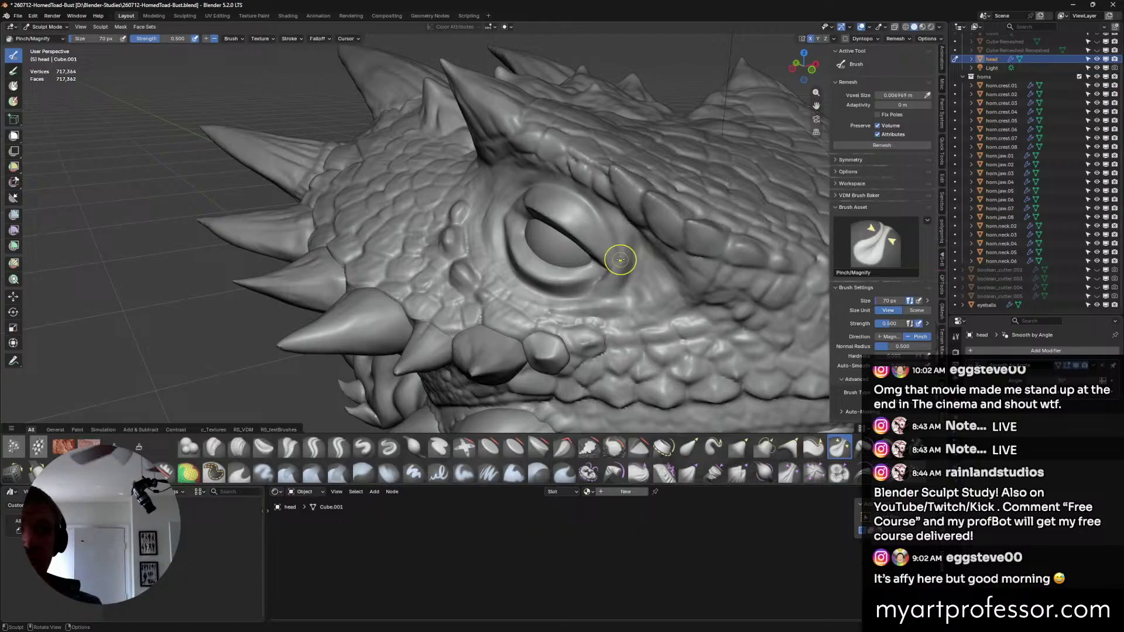
mouse_move(621, 260)
middle_down()
mouse_move(660, 307)
mouse_move(585, 297)
mouse_move(577, 284)
mouse_move(643, 331)
mouse_move(665, 324)
middle_up()
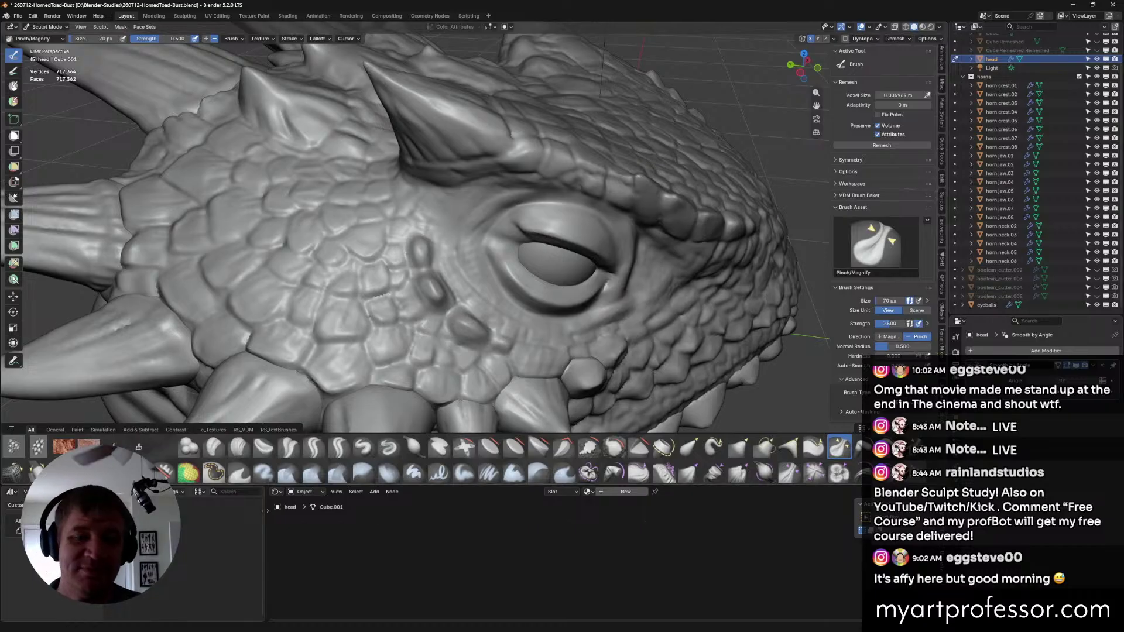
middle_drag(747, 375, 617, 317)
Pinch the eyelid rims and the folds around the eye with the Pinch/Magnify brush, working from several angles.
scroll(562, 292, up, 5)
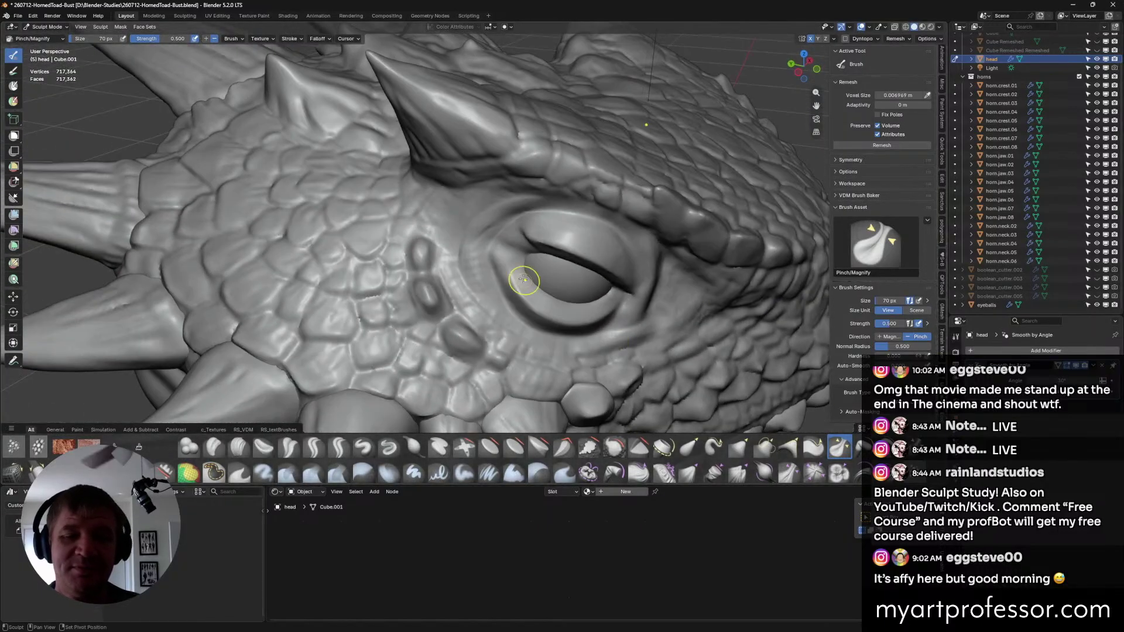
middle_drag(560, 289, 497, 301)
scroll(497, 301, down, 3)
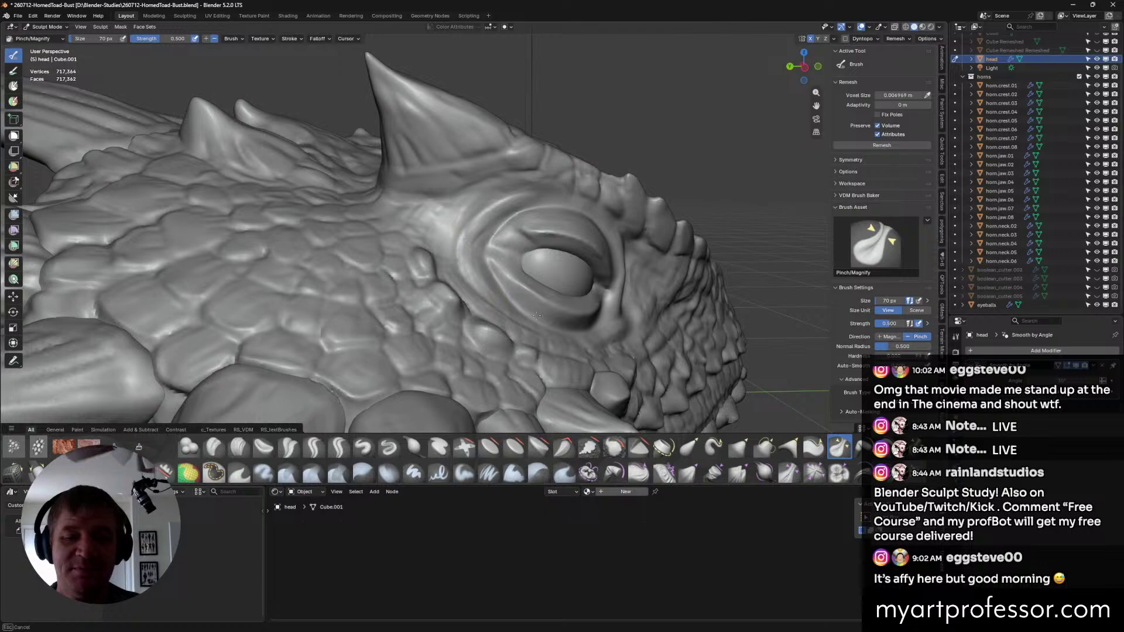
middle_drag(630, 337, 585, 346)
mouse_move(529, 320)
middle_down()
mouse_move(609, 302)
mouse_move(661, 313)
mouse_move(623, 279)
mouse_move(639, 278)
mouse_move(634, 300)
middle_up()
drag(571, 234, 621, 274)
mouse_move(623, 277)
middle_down()
mouse_move(600, 299)
mouse_move(634, 243)
mouse_move(602, 353)
middle_up()
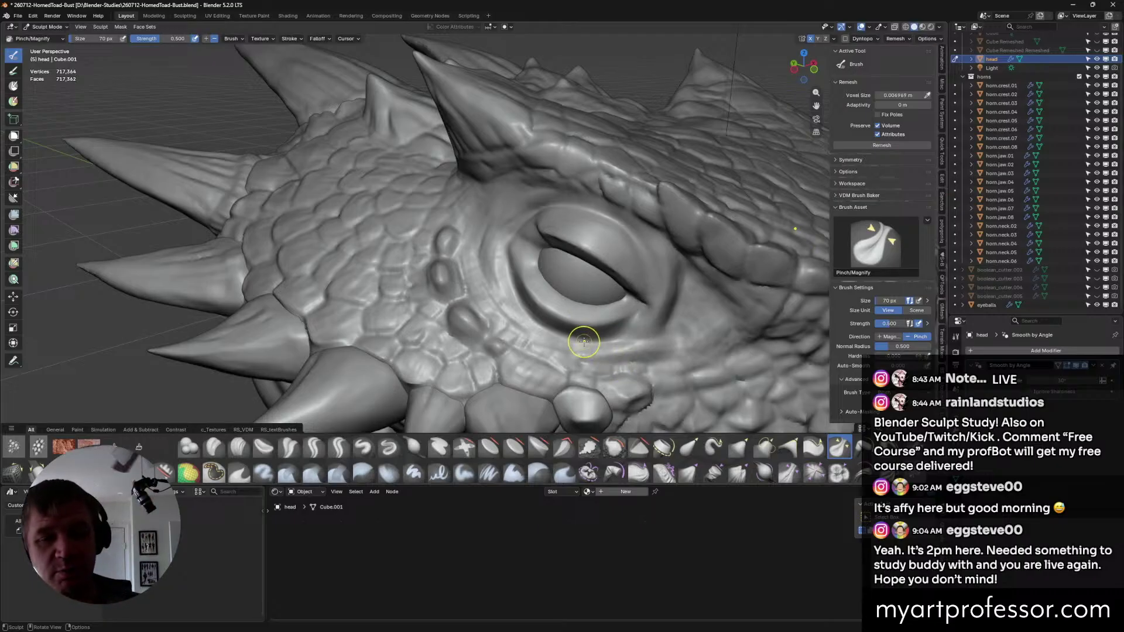
middle_drag(614, 252, 627, 251)
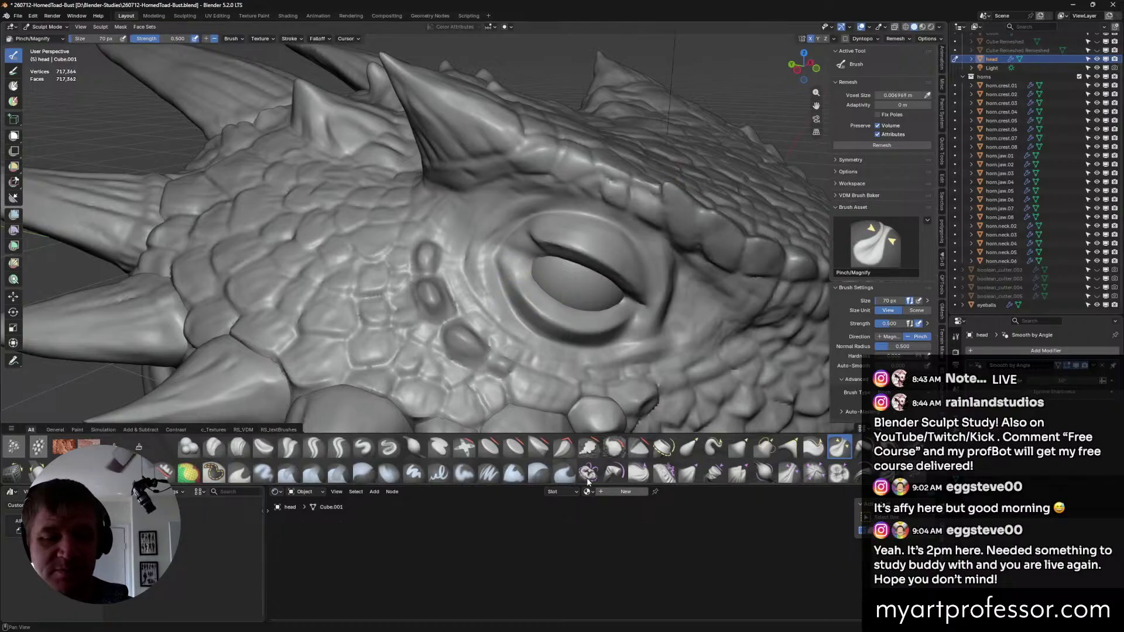
Switch to the Scrape/Fill brush at 70 px and flatten the eyelid surfaces around the eyeball.
click(589, 448)
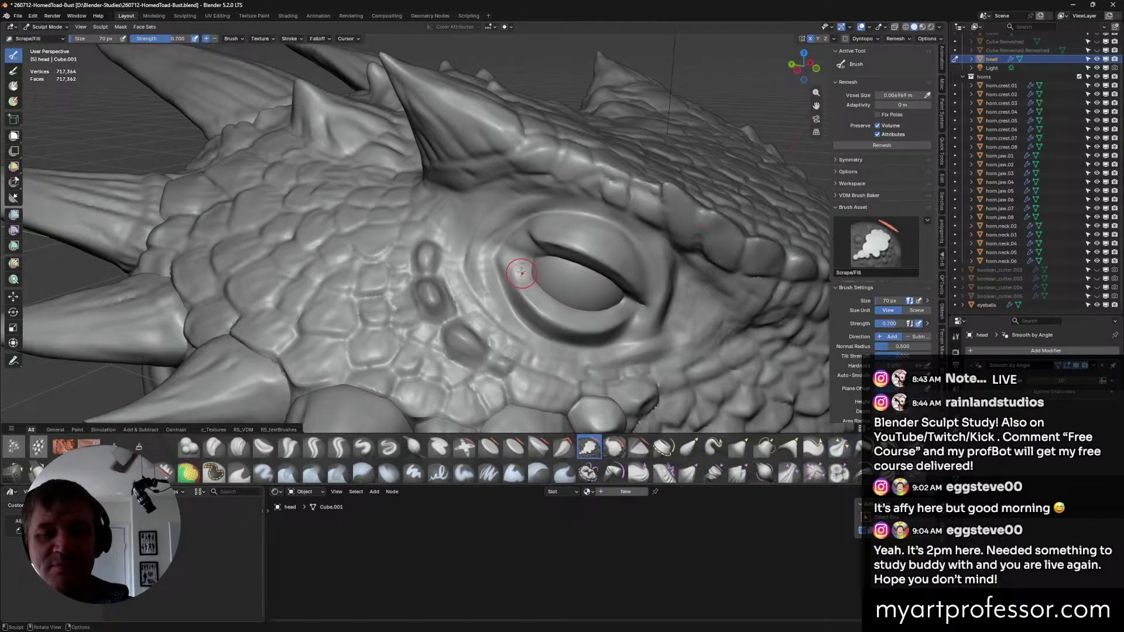
mouse_move(523, 275)
middle_down()
mouse_move(574, 271)
mouse_move(610, 292)
middle_up()
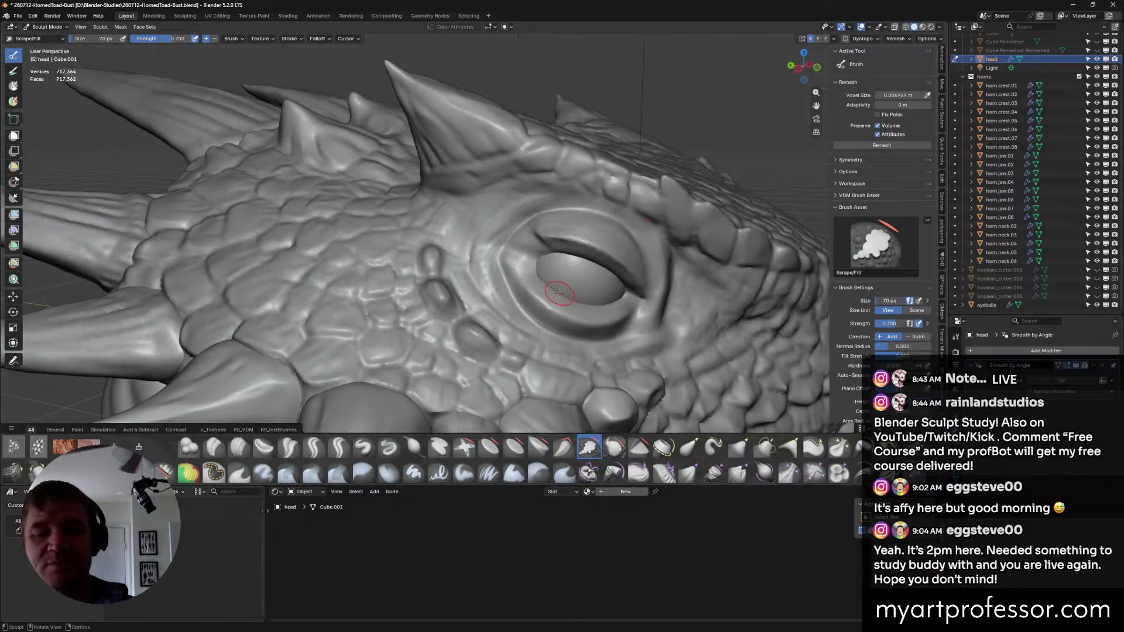
mouse_move(527, 276)
middle_down()
mouse_move(564, 308)
mouse_move(554, 251)
mouse_move(596, 264)
middle_up()
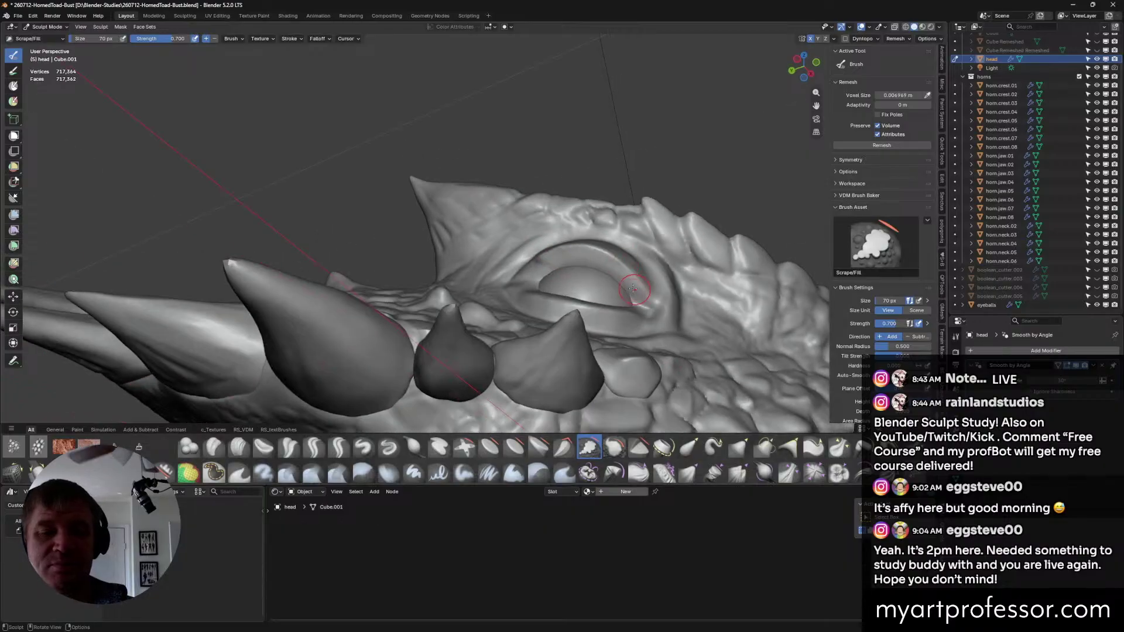
middle_drag(639, 294, 637, 294)
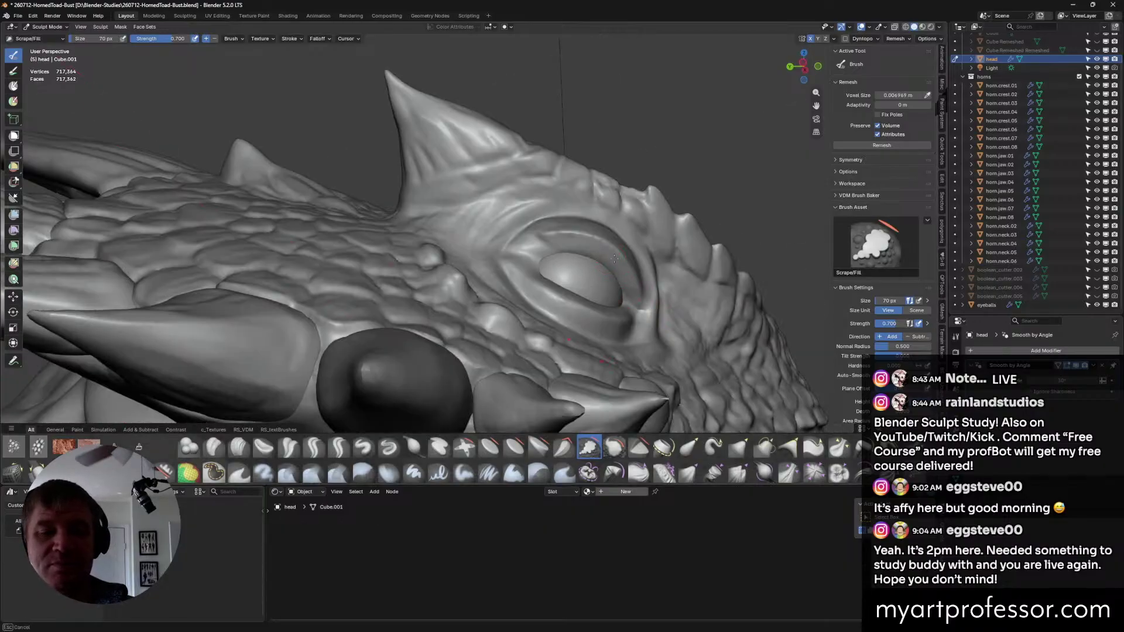
mouse_move(586, 253)
middle_down()
mouse_move(614, 267)
mouse_move(616, 233)
mouse_move(637, 234)
mouse_move(668, 282)
mouse_move(641, 394)
mouse_move(664, 354)
mouse_move(610, 322)
mouse_move(374, 430)
middle_up()
Switch to the Crease Sharp brush, reduce it to 52 px and carve fold lines into the upper eyelid.
click(315, 452)
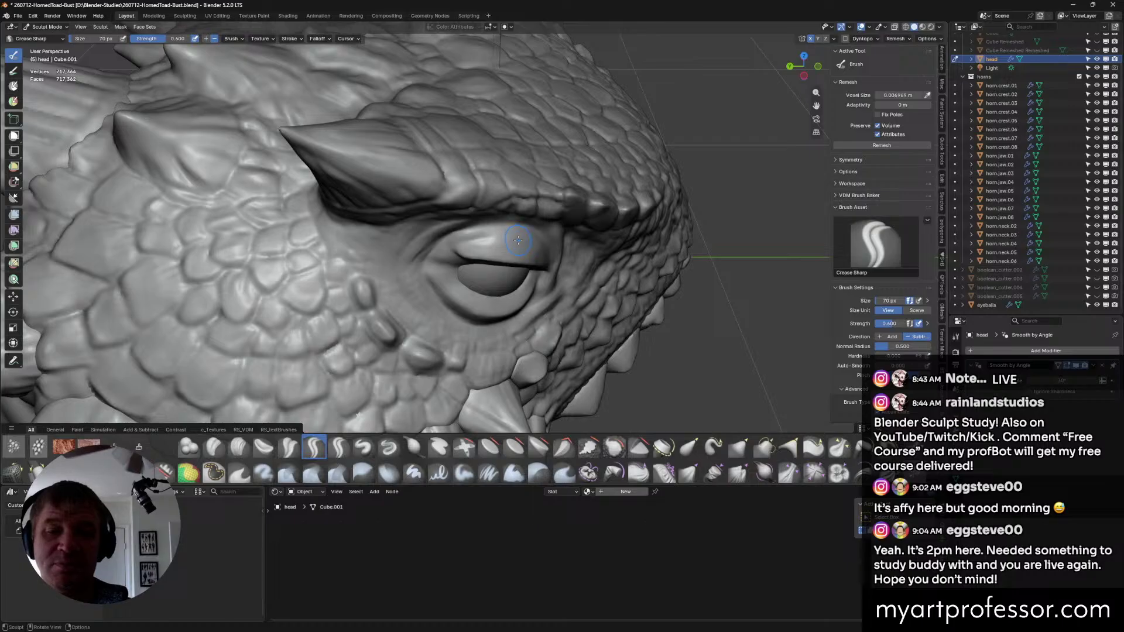
click(474, 241)
drag(502, 238, 513, 244)
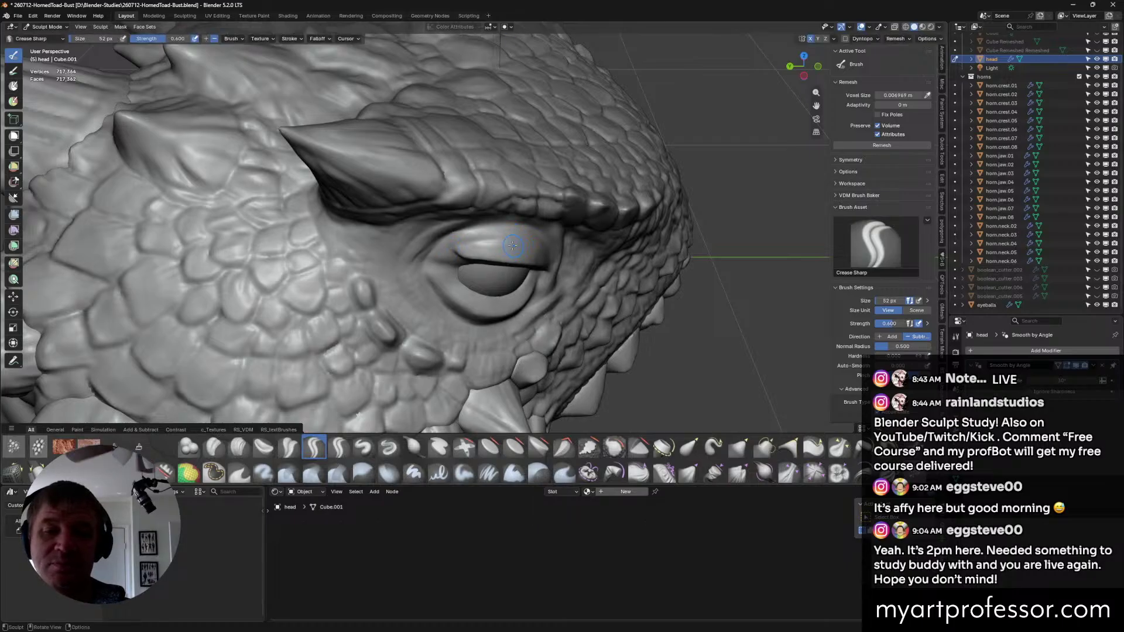
mouse_move(536, 242)
middle_down()
mouse_move(563, 252)
mouse_move(538, 258)
mouse_move(553, 273)
mouse_move(565, 329)
mouse_move(625, 293)
mouse_move(609, 305)
mouse_move(626, 258)
middle_up()
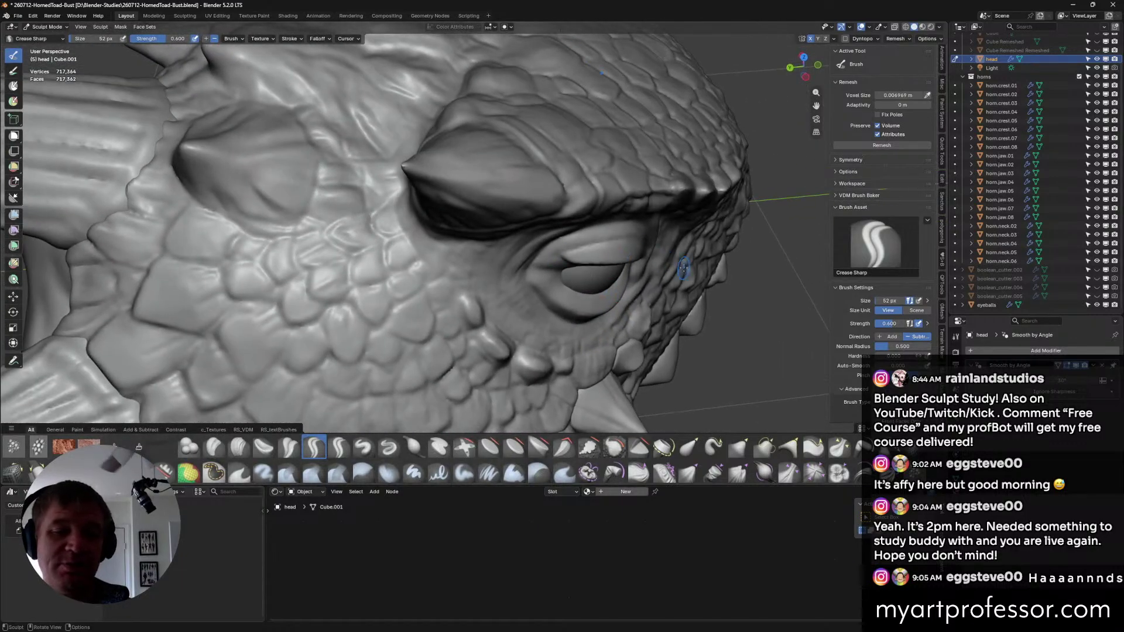
scroll(683, 268, down, 5)
mouse_move(682, 271)
middle_down()
mouse_move(679, 327)
mouse_move(672, 317)
mouse_move(682, 329)
middle_up()
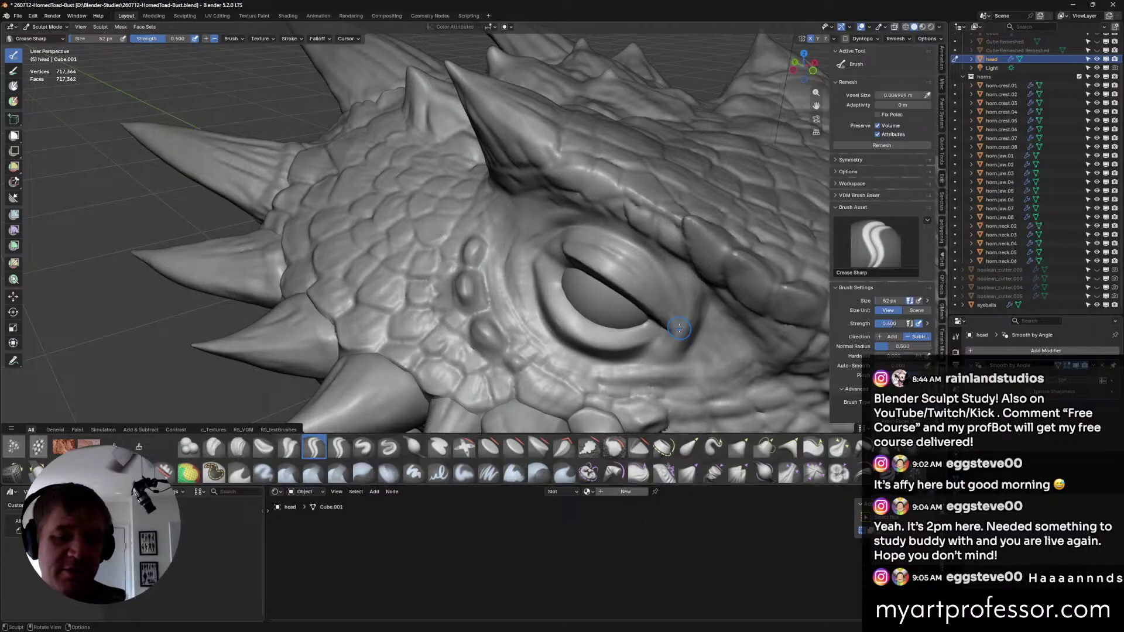
middle_drag(703, 280, 611, 292)
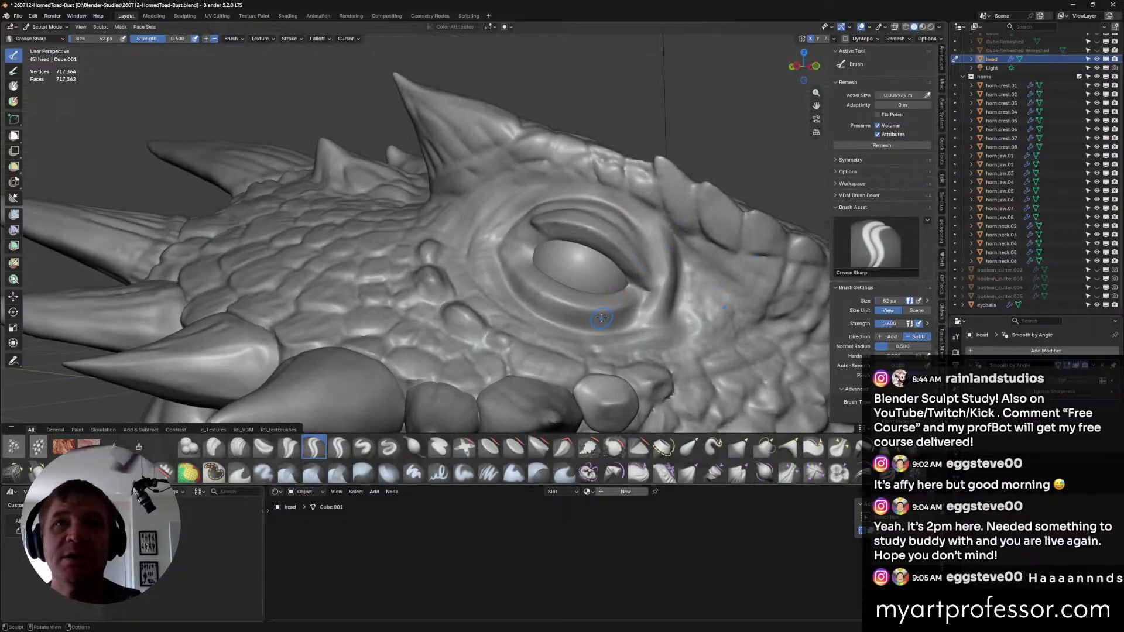
Carve a crease along the lower eyelid with the Crease Sharp brush, following its curve beneath the eyeball.
middle_drag(589, 342, 565, 350)
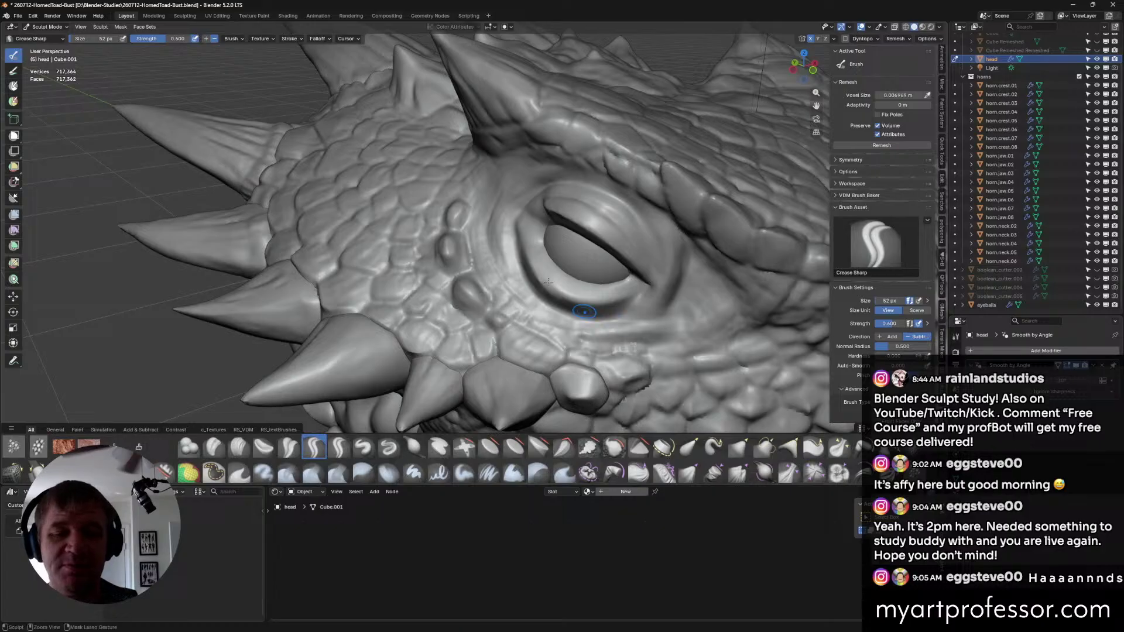
mouse_move(527, 246)
mouse_down()
mouse_move(546, 284)
mouse_move(580, 295)
mouse_up()
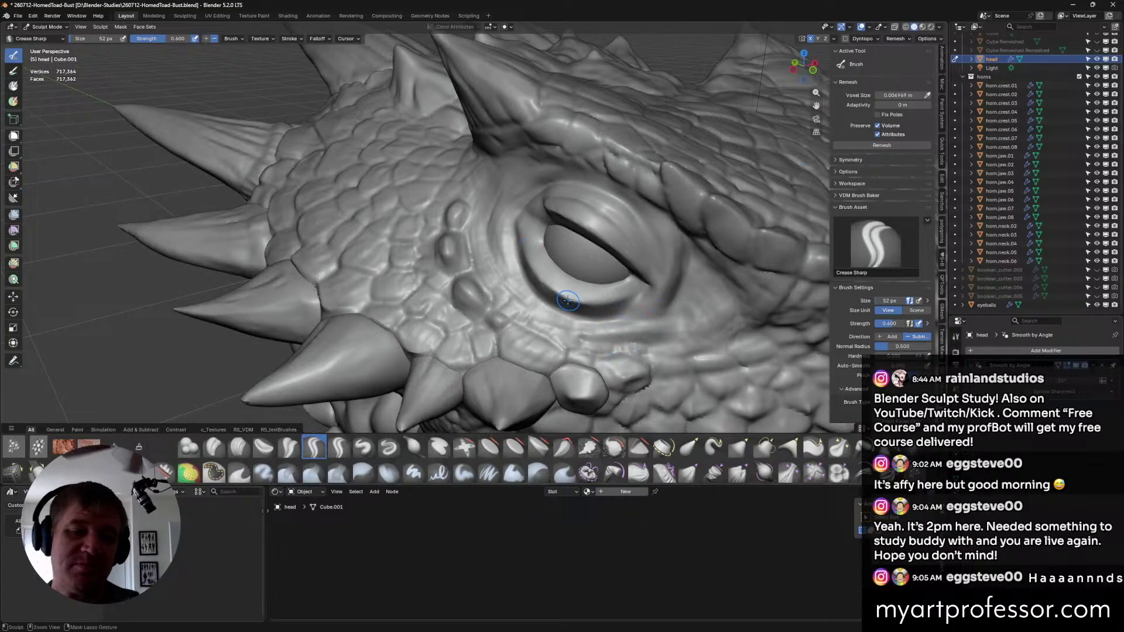
mouse_move(586, 301)
middle_down()
mouse_move(679, 287)
mouse_move(637, 277)
mouse_move(672, 273)
mouse_move(674, 255)
mouse_move(634, 274)
middle_up()
Deepen the crease at the front corner of the eye and the front end of the upper eyelid, working from several angles.
drag(632, 239, 633, 242)
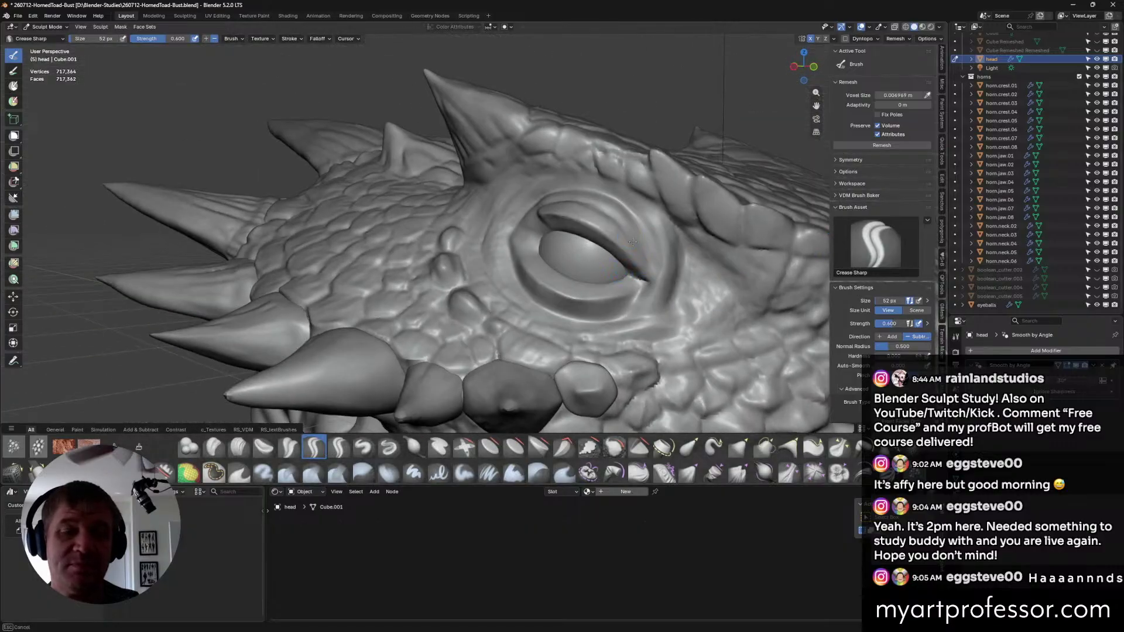
middle_drag(640, 273, 643, 277)
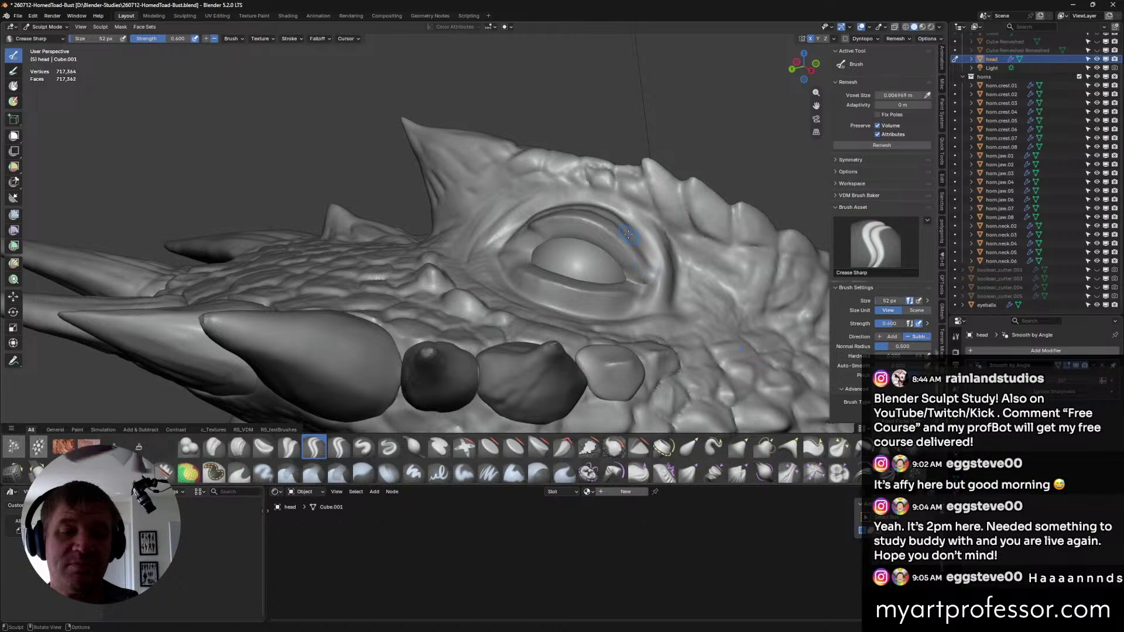
drag(643, 278, 644, 280)
mouse_move(644, 280)
middle_down()
mouse_move(635, 237)
mouse_move(671, 285)
mouse_move(639, 245)
middle_up()
drag(639, 246, 639, 245)
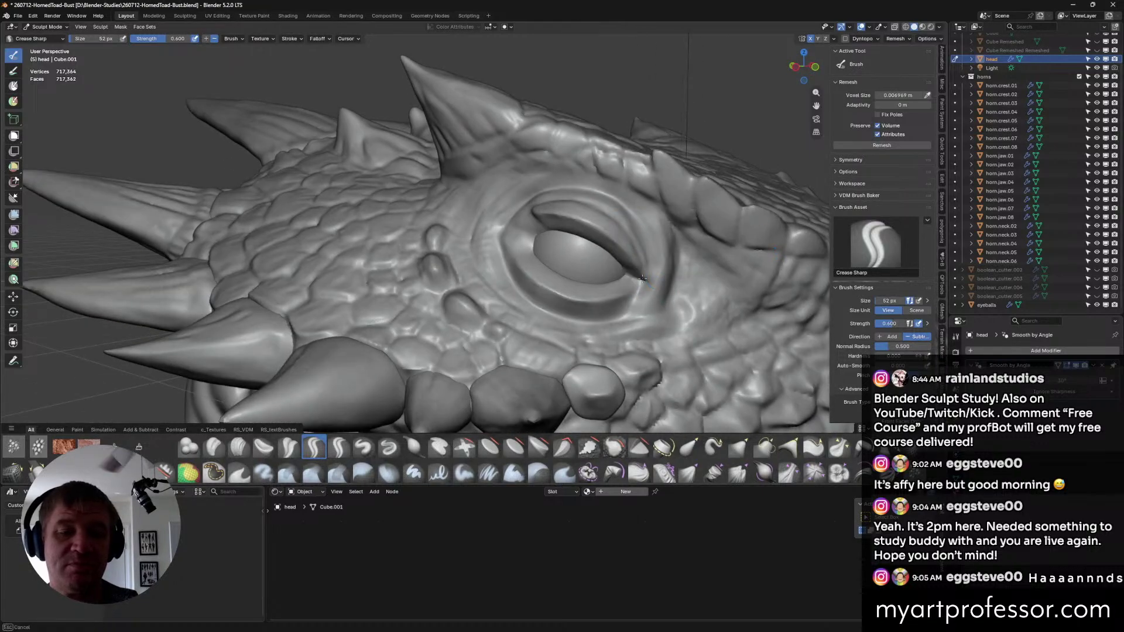
mouse_move(642, 279)
middle_down()
mouse_move(658, 263)
mouse_move(640, 257)
mouse_move(642, 276)
middle_up()
drag(643, 277, 642, 277)
middle_drag(642, 277, 674, 233)
drag(638, 258, 648, 288)
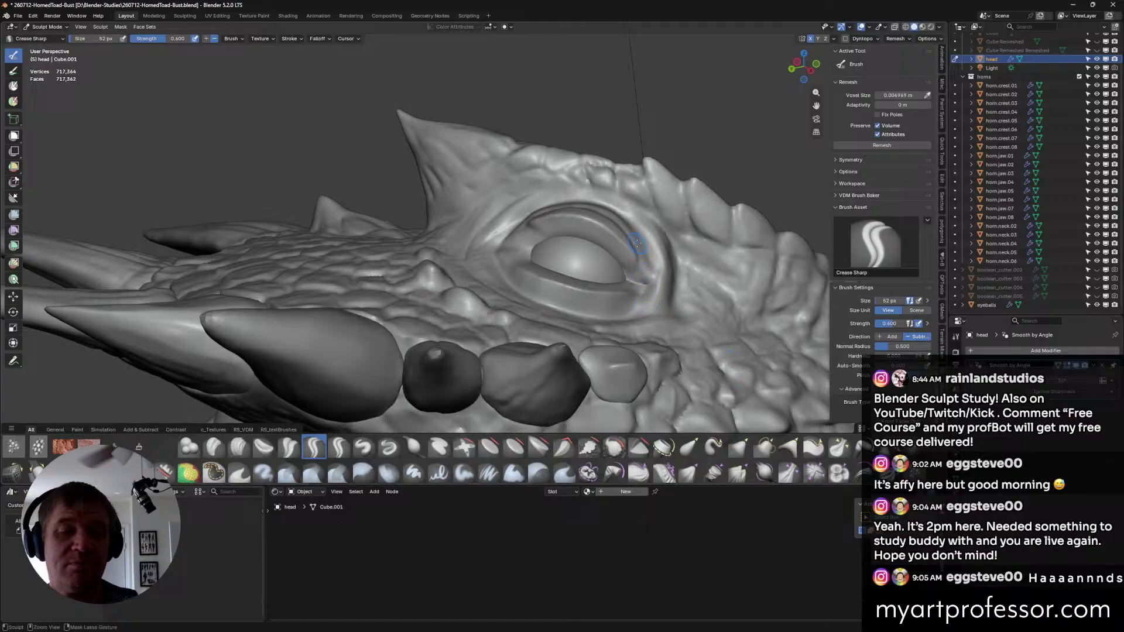
mouse_move(637, 243)
middle_down()
mouse_move(652, 286)
mouse_move(674, 227)
middle_up()
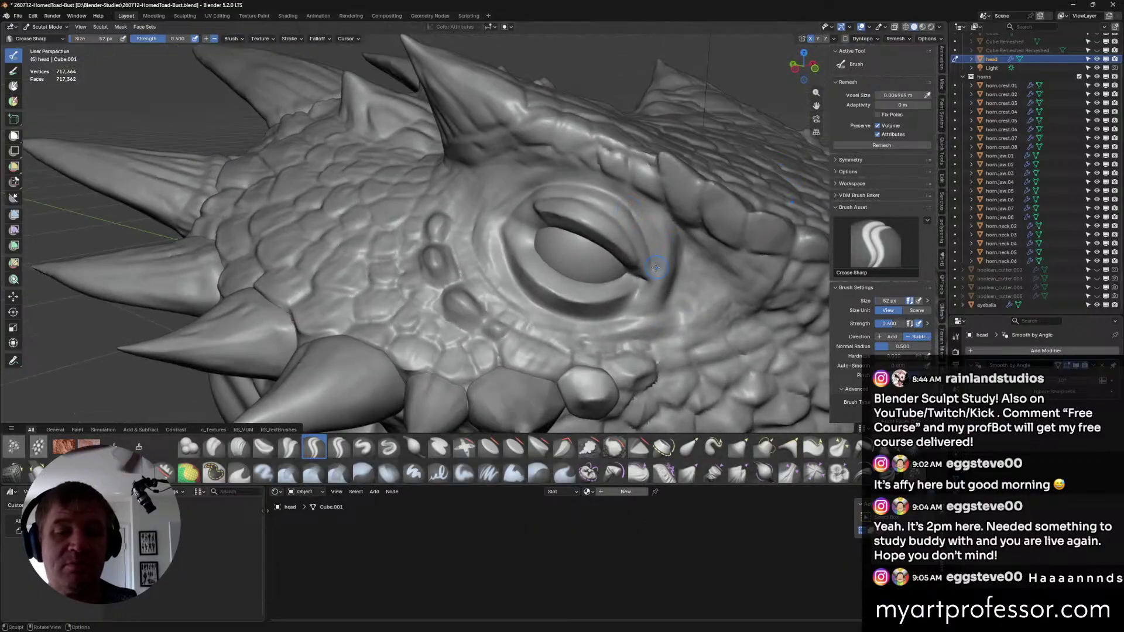
middle_drag(653, 264, 663, 268)
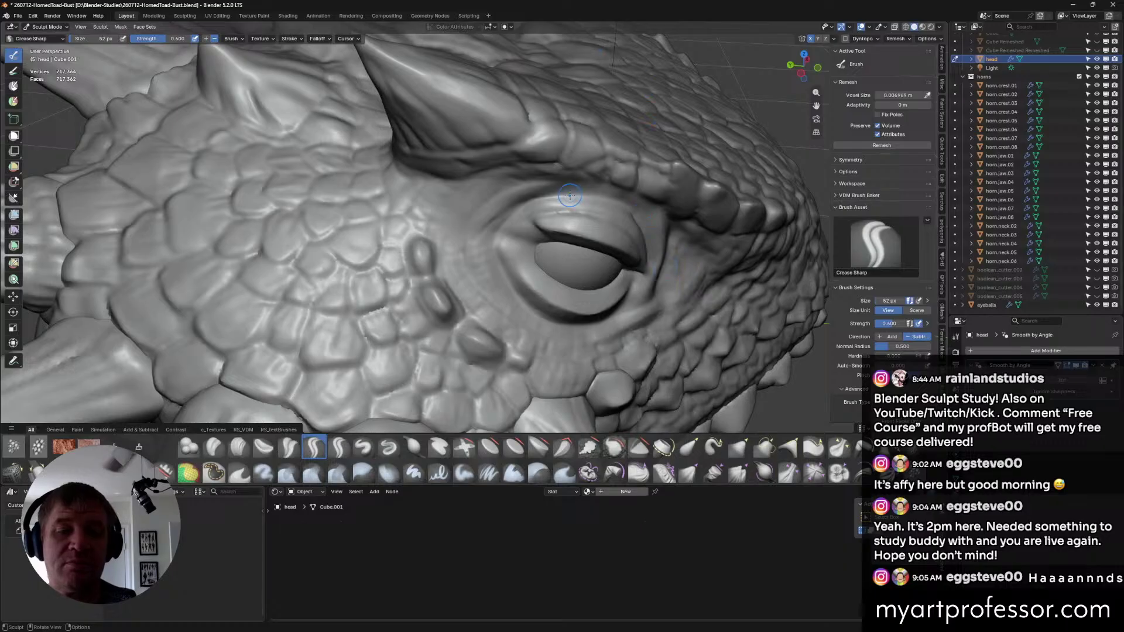
drag(572, 196, 644, 218)
key(ctrl+z)
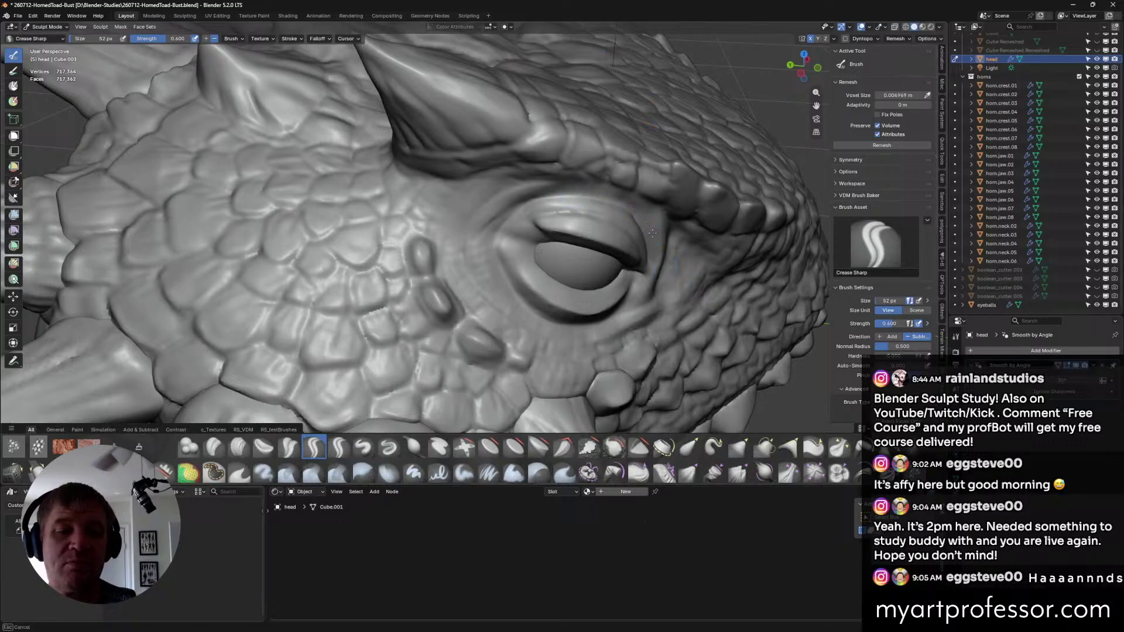
mouse_move(651, 233)
middle_down()
mouse_move(613, 238)
mouse_move(626, 206)
mouse_move(626, 231)
mouse_move(706, 305)
mouse_move(533, 228)
middle_up()
drag(549, 218, 562, 216)
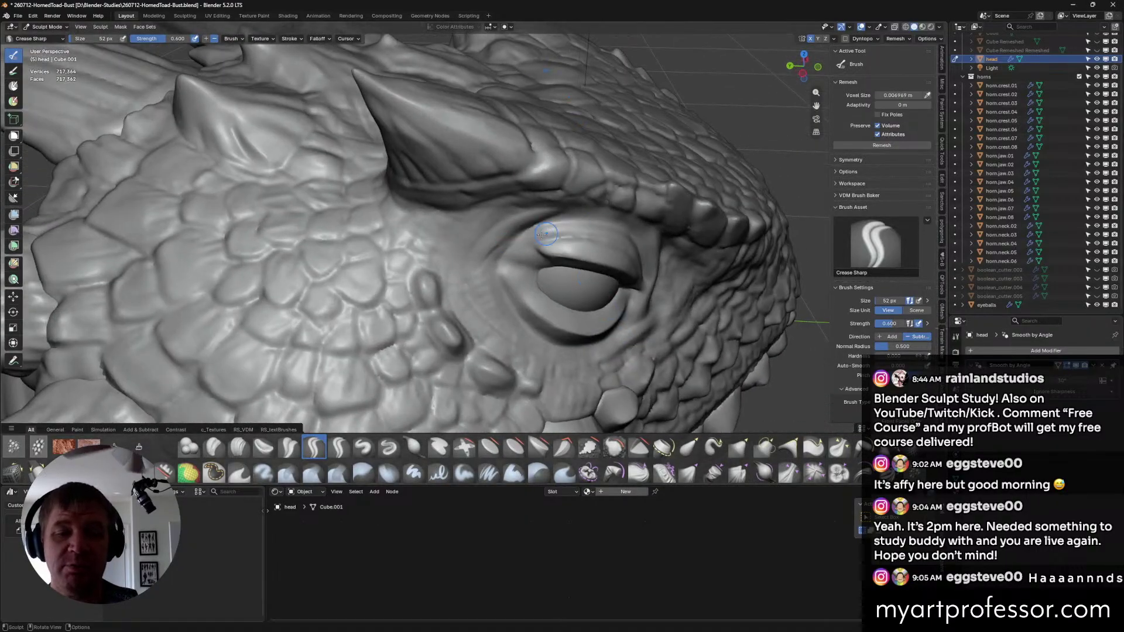
key(ctrl+z)
Carve crease lines into the skin fold behind and above the upper eyelid, smoothing the rough stroke between passes.
drag(505, 246, 573, 213)
middle_drag(580, 215, 504, 238)
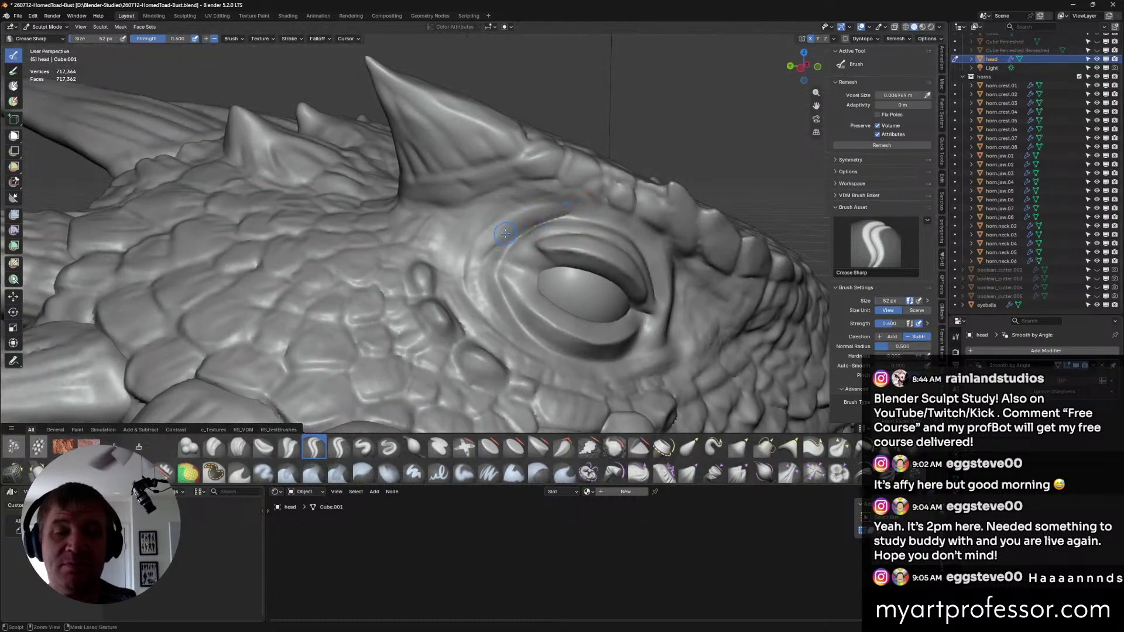
drag(518, 227, 569, 204)
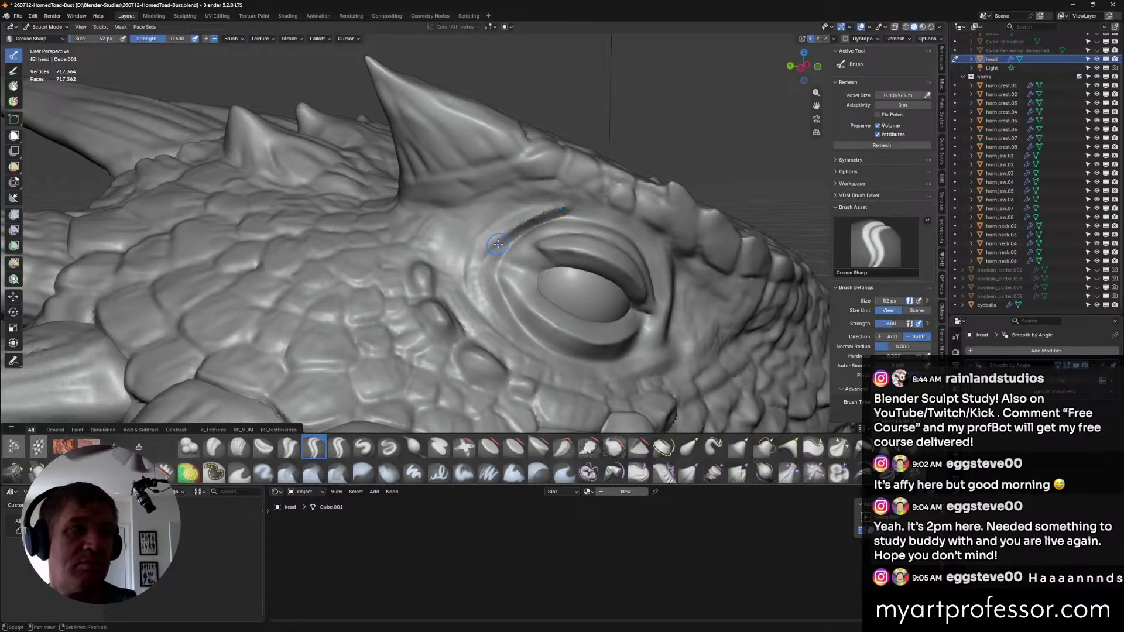
shift+drag(507, 232, 571, 208)
middle_drag(606, 239, 552, 206)
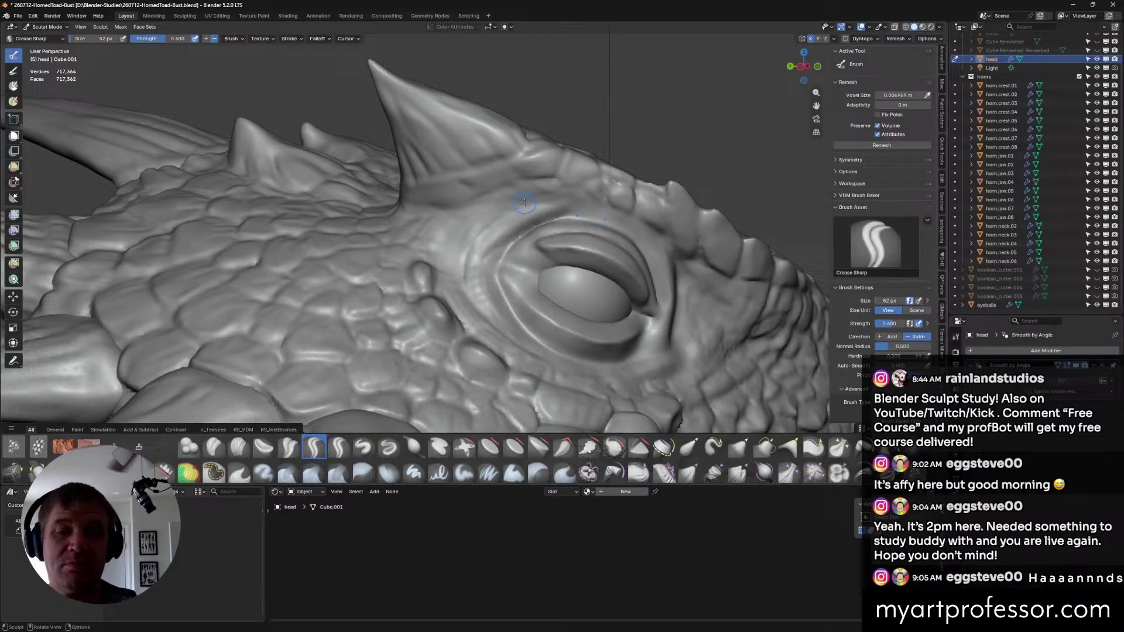
drag(521, 204, 580, 210)
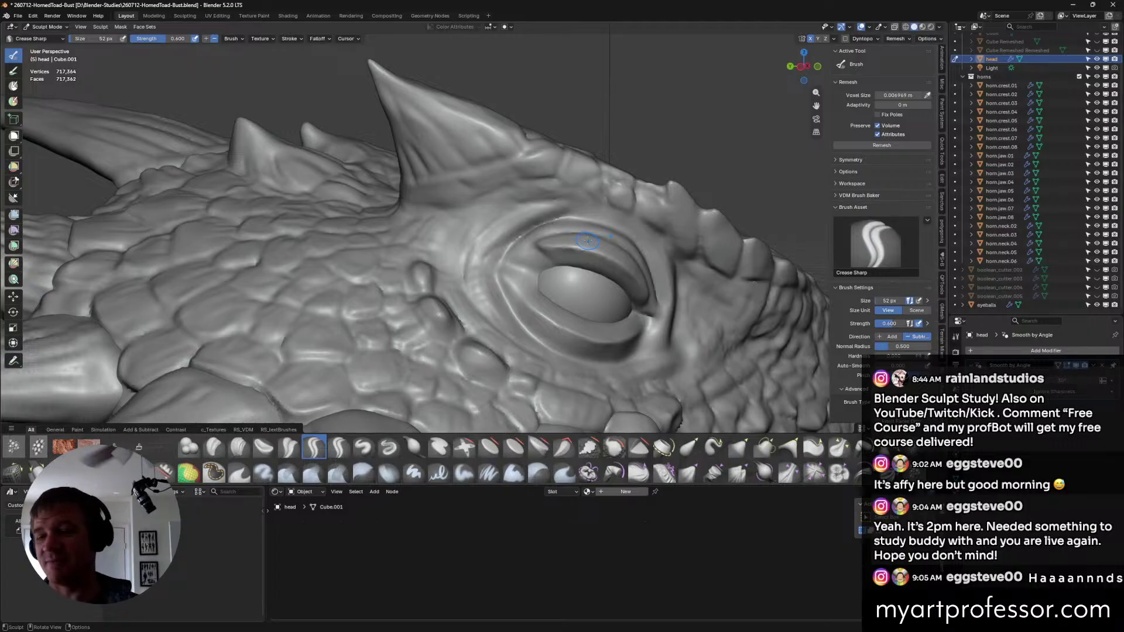
Reduce the Crease Sharp brush to 38 px and carve a fine crease at the rear corner of the eye.
middle_drag(588, 240, 569, 270)
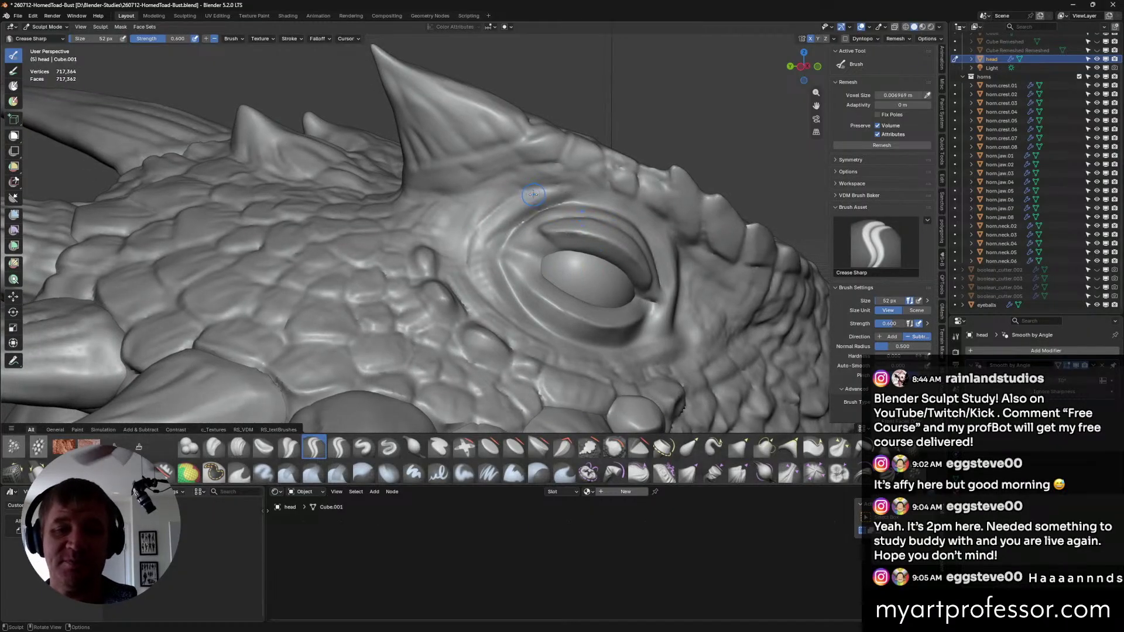
key(bracketleft)
key(bracketleft)
key(bracketleft)
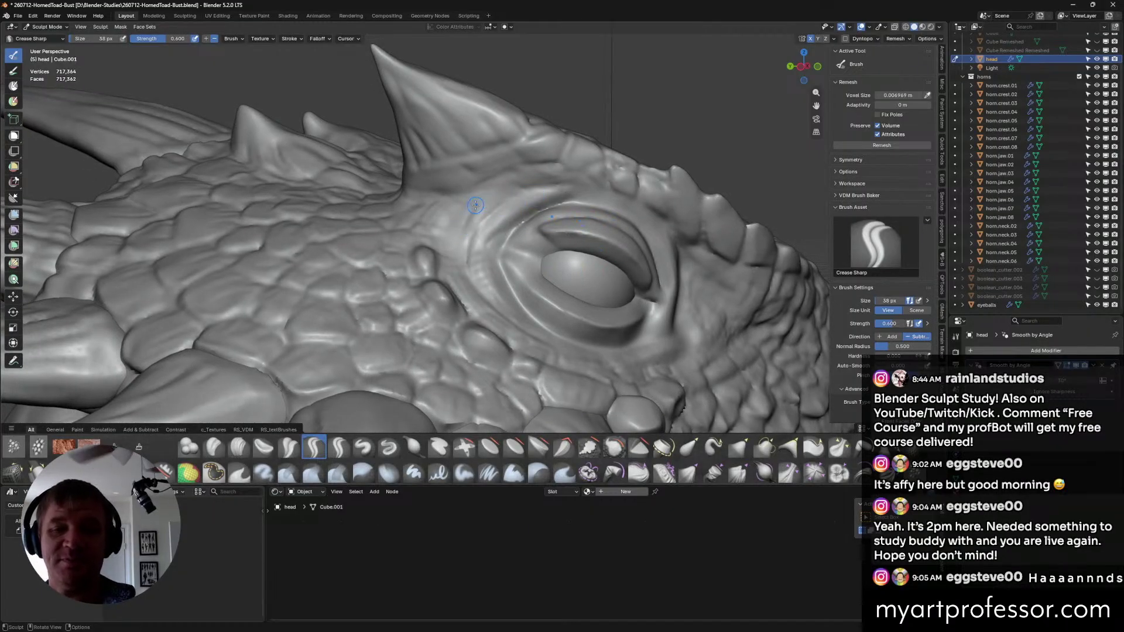
mouse_move(464, 228)
middle_down()
mouse_move(487, 183)
mouse_move(446, 247)
middle_up()
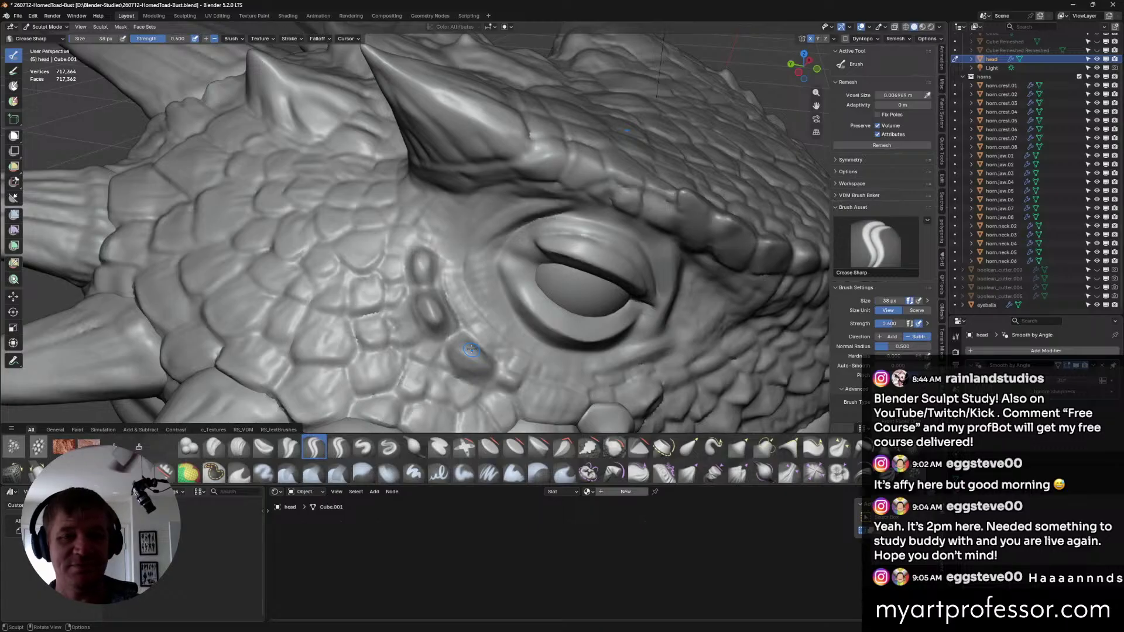
mouse_move(472, 350)
middle_down()
mouse_move(609, 267)
mouse_move(510, 276)
mouse_move(527, 282)
mouse_move(565, 280)
mouse_move(513, 258)
middle_up()
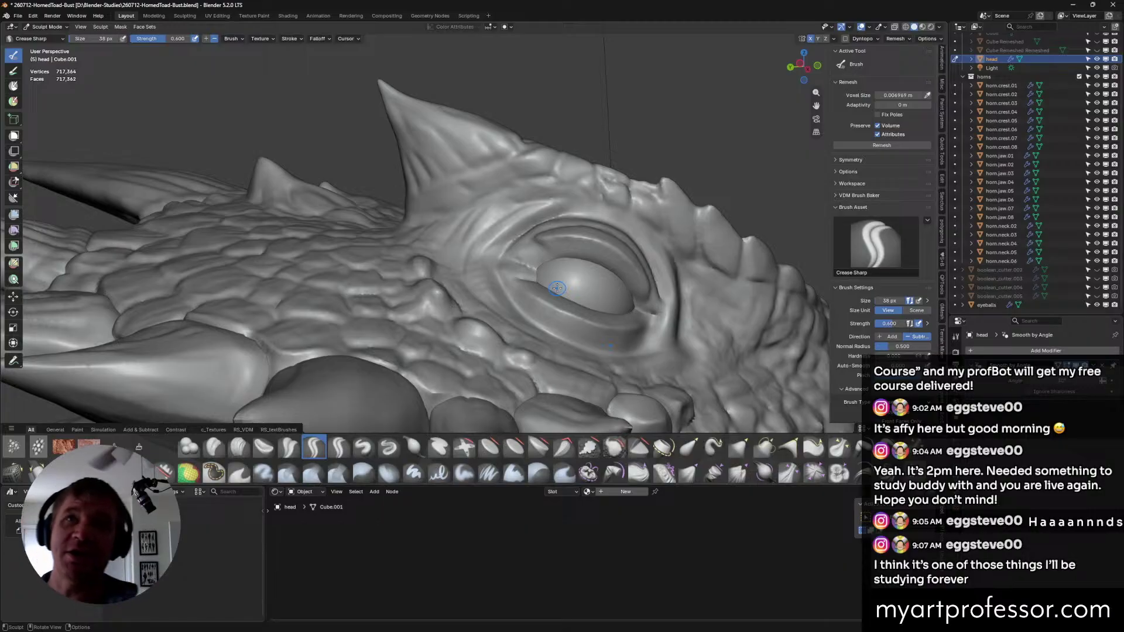
middle_drag(537, 244, 569, 291)
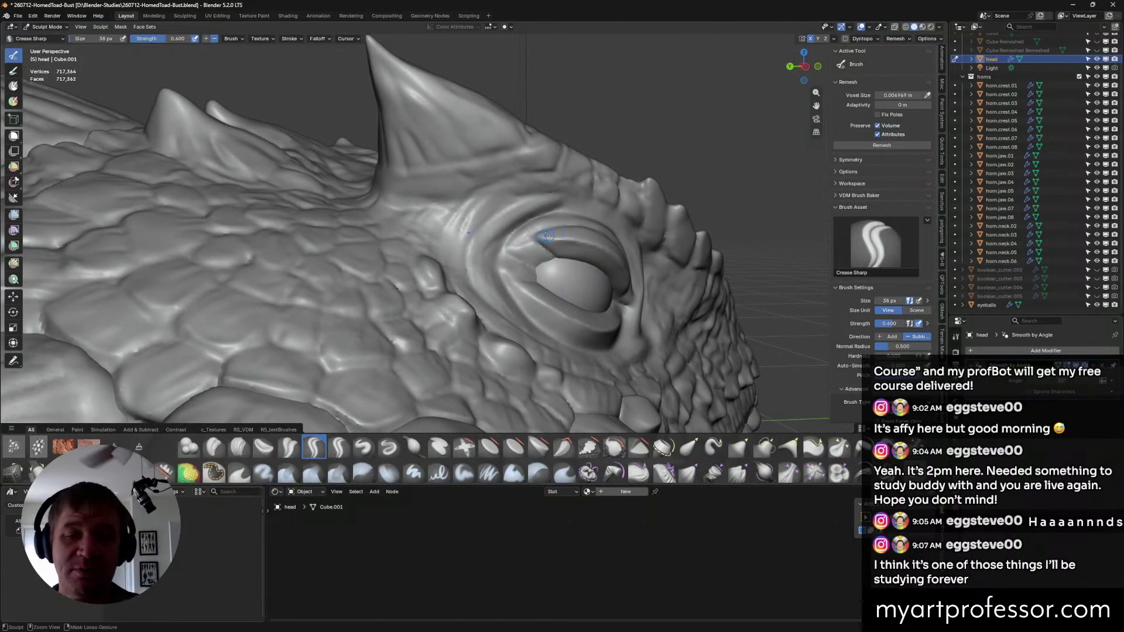
mouse_move(519, 243)
mouse_down()
mouse_move(545, 235)
mouse_move(520, 252)
mouse_move(537, 241)
mouse_up()
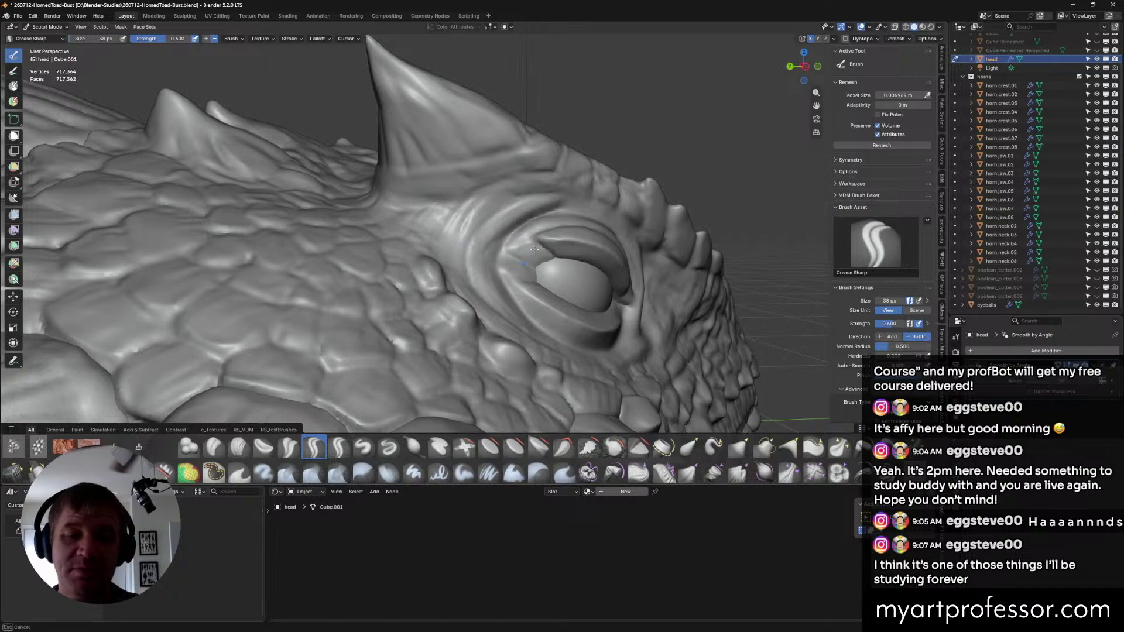
Sharpen the upper eyelid's inner edge along the eyeball and cut into the front corner of the eye.
mouse_move(534, 240)
middle_down()
mouse_move(648, 299)
mouse_move(649, 278)
middle_up()
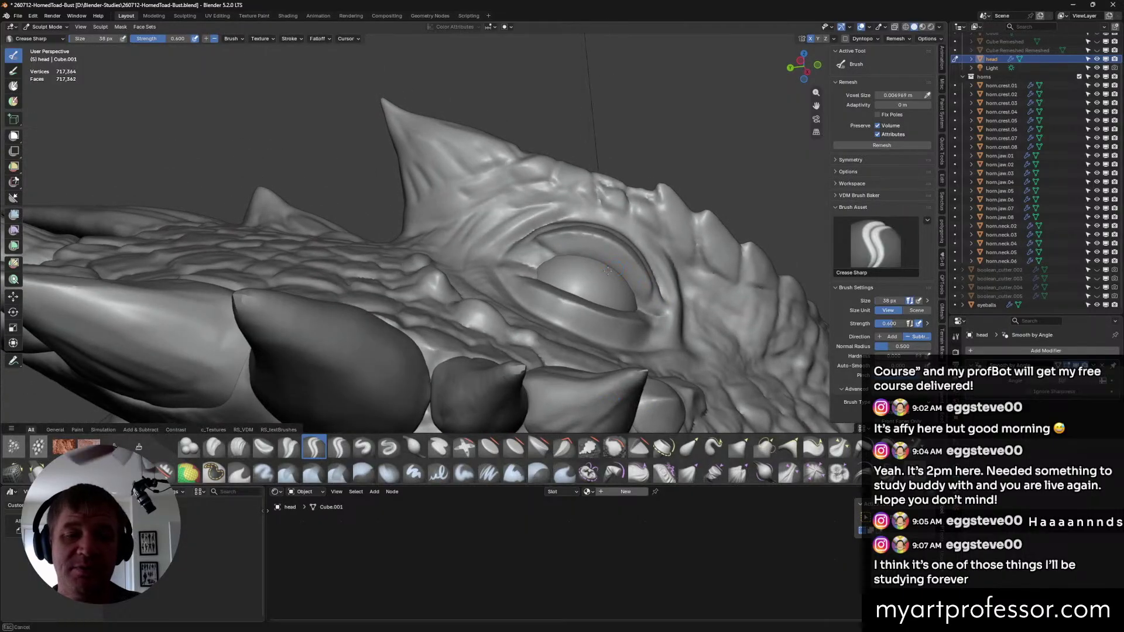
drag(561, 255, 595, 262)
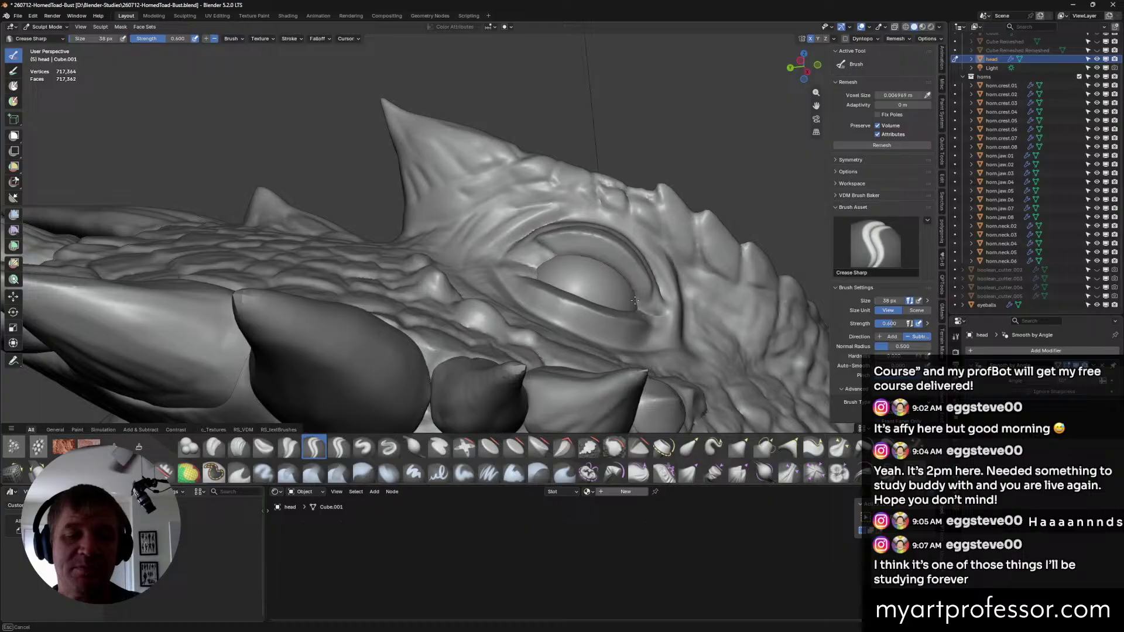
drag(634, 300, 640, 296)
middle_drag(640, 296, 654, 324)
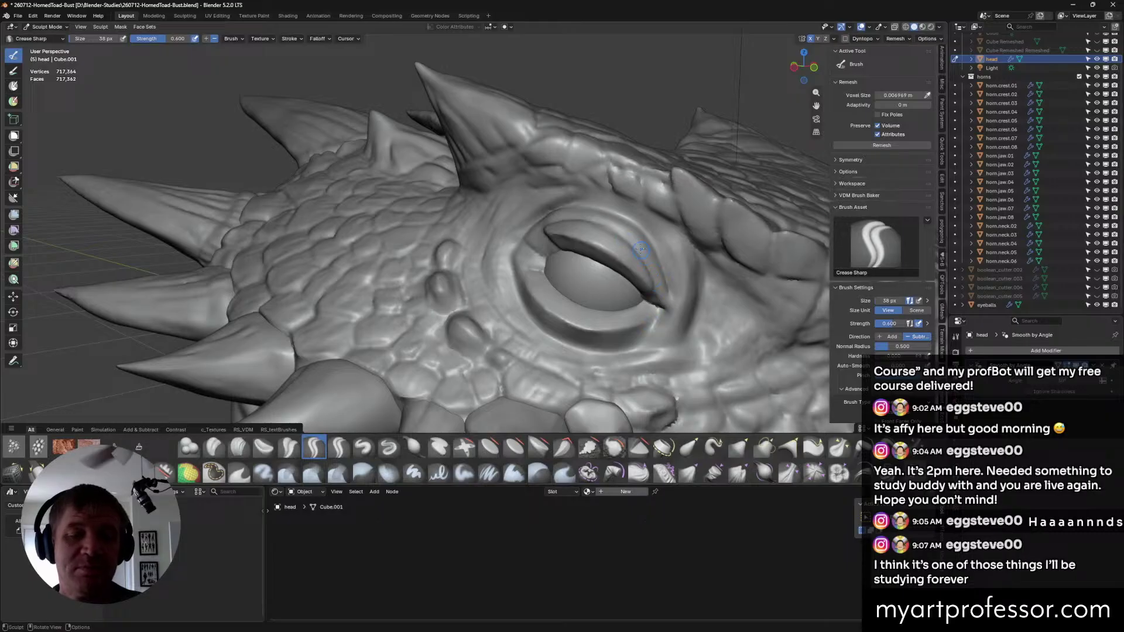
Carve a fine crease along the top of the upper eyelid toward the front corner, undoing and redrawing the first stroke.
middle_drag(600, 224, 683, 303)
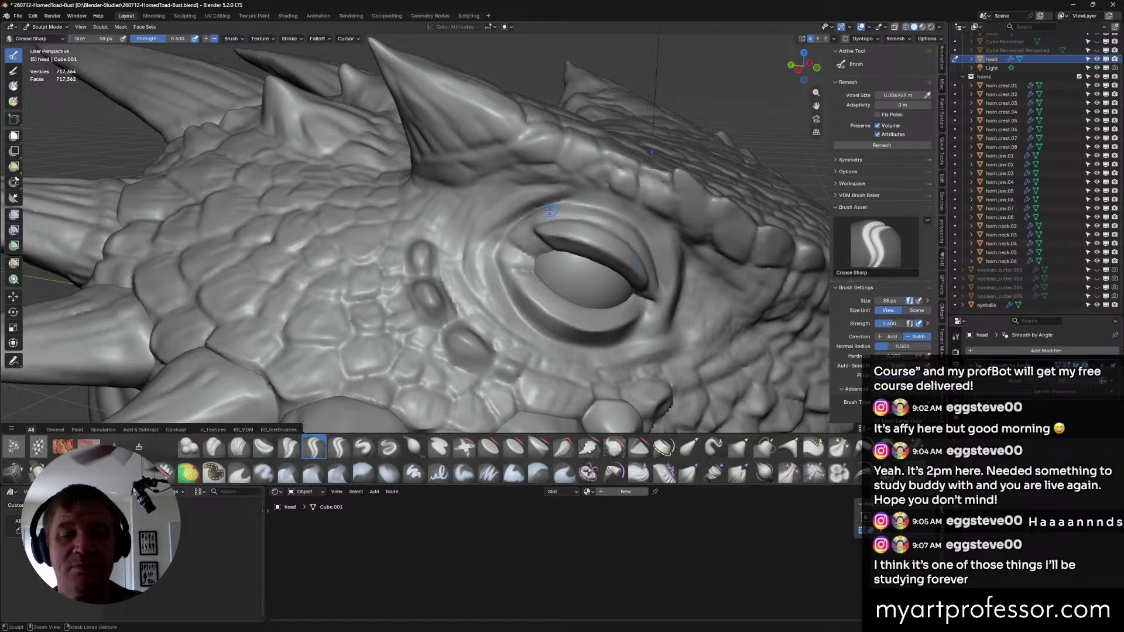
mouse_move(658, 284)
middle_down()
mouse_move(633, 287)
mouse_move(658, 266)
middle_up()
drag(591, 200, 645, 223)
key(ctrl+z)
mouse_move(558, 200)
mouse_down()
mouse_move(610, 209)
mouse_move(648, 249)
mouse_move(559, 198)
mouse_move(636, 229)
mouse_up()
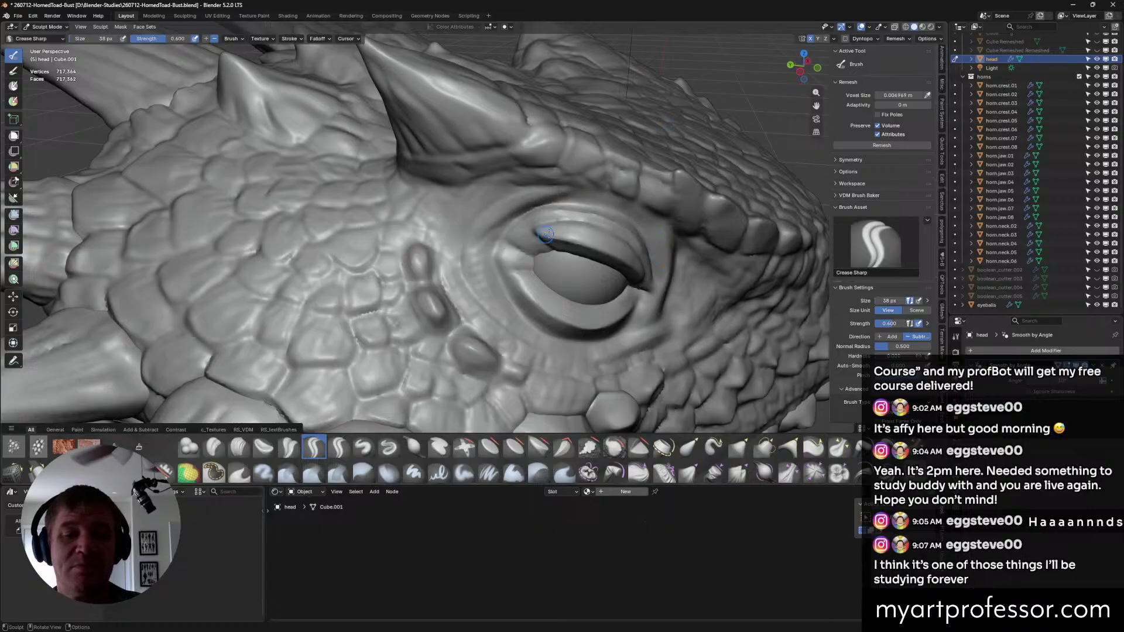
Carve short creases running down from the front corner of the eye where the eyelids meet.
mouse_move(635, 228)
middle_down()
mouse_move(653, 227)
mouse_move(689, 297)
middle_up()
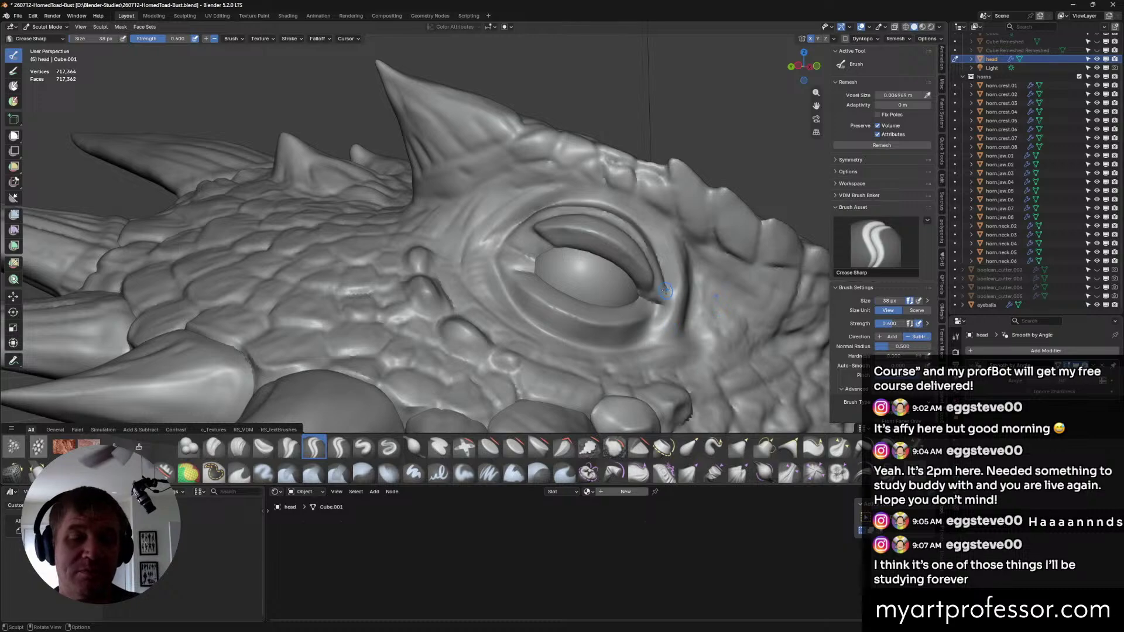
drag(661, 312, 657, 337)
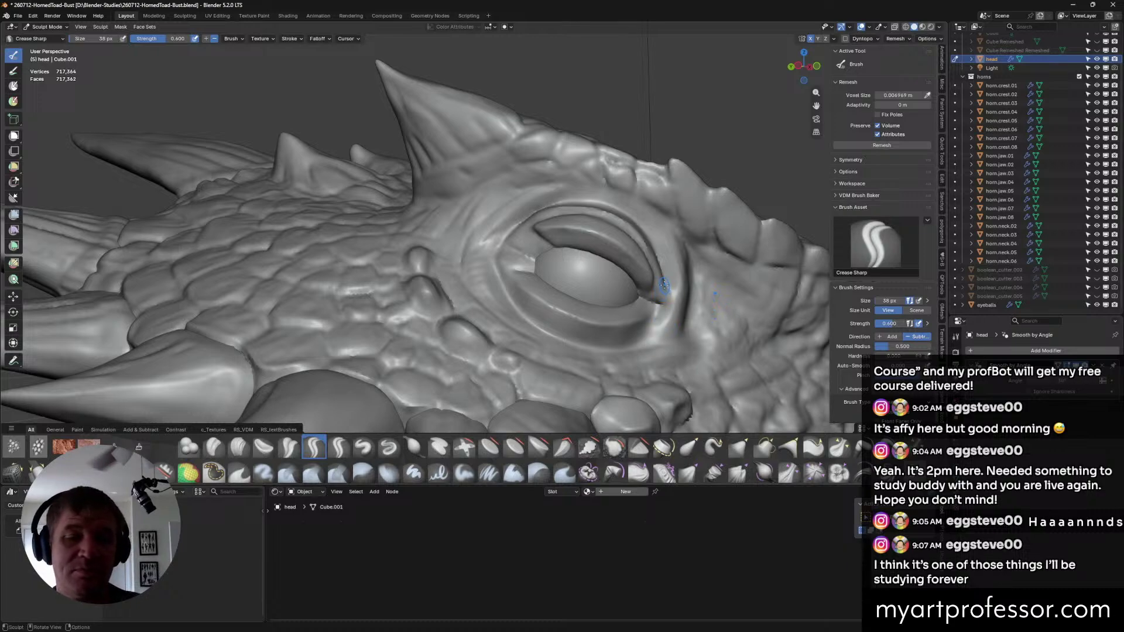
drag(663, 286, 657, 310)
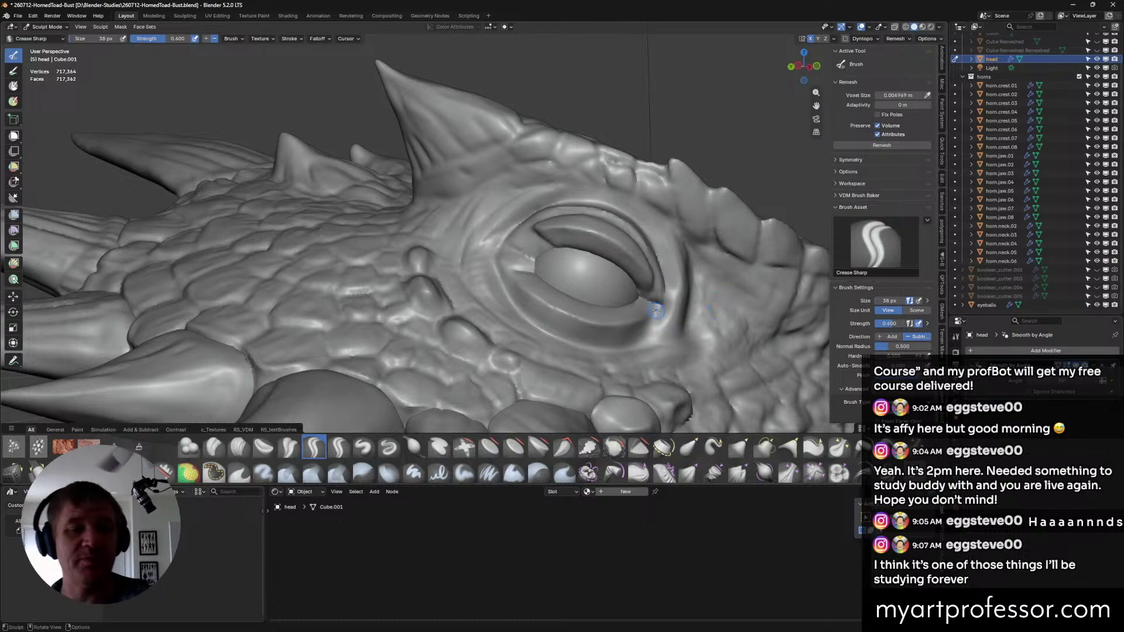
Enlarge the Crease Sharp brush to 68 px and raise a sharp ridge along the fold above the upper eyelid with inverted strokes.
middle_drag(673, 310, 652, 216)
key(f)
click(636, 197)
ctrl+drag(586, 189, 665, 233)
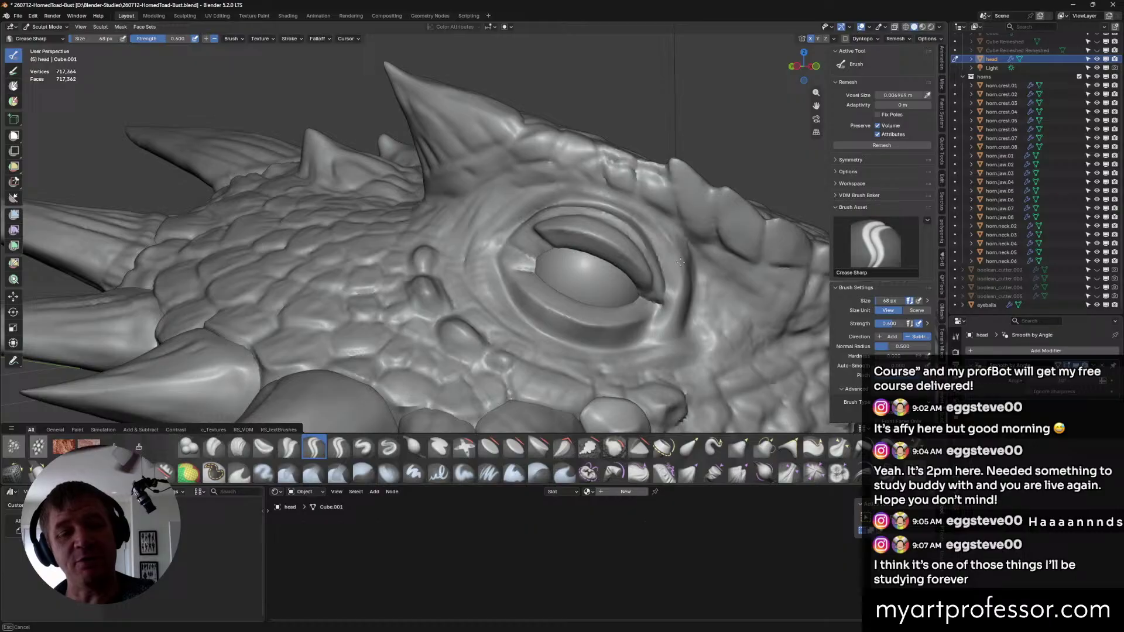
mouse_move(668, 241)
middle_down()
mouse_move(711, 222)
mouse_move(668, 272)
middle_up()
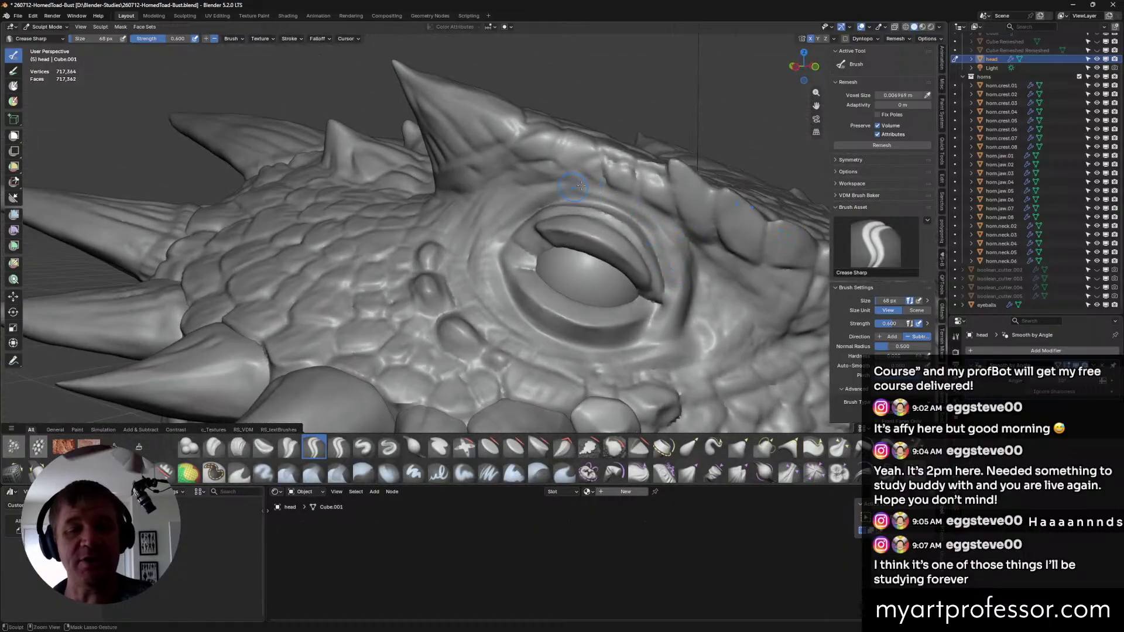
middle_drag(673, 241, 709, 243)
ctrl+drag(542, 193, 648, 222)
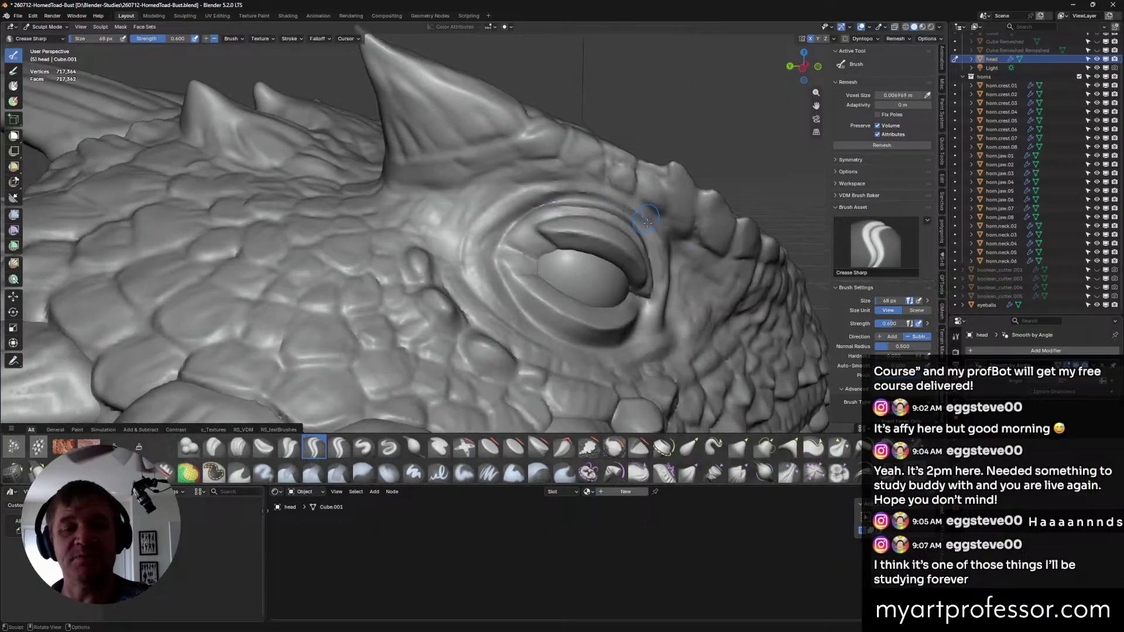
mouse_move(546, 190)
ctrl+mouse_down()
mouse_move(621, 202)
mouse_move(655, 227)
ctrl+mouse_up()
Reduce the Crease Sharp brush to 52 px and carve a crease in the skin below the lower eyelid toward the snout.
middle_drag(660, 240, 655, 306)
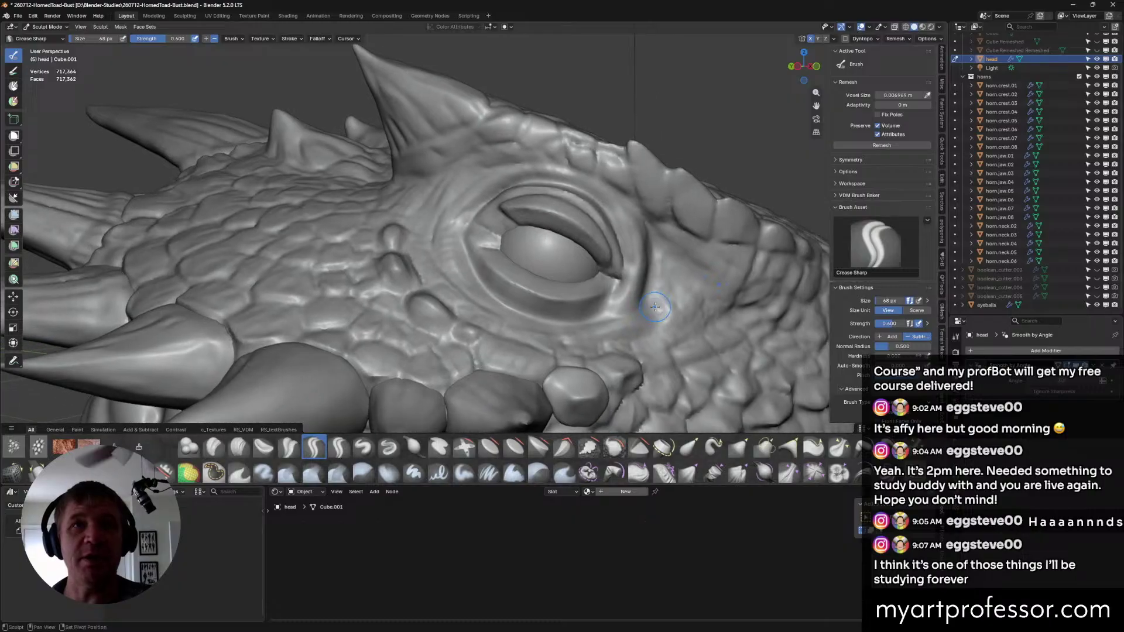
click(638, 304)
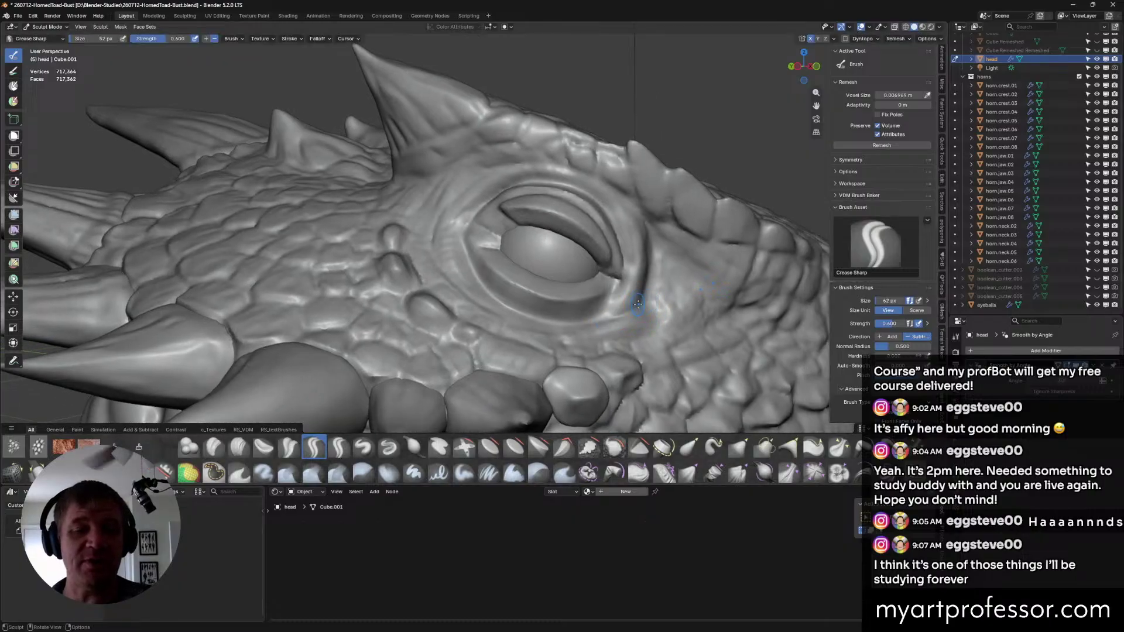
mouse_move(657, 293)
middle_down()
mouse_move(642, 307)
mouse_move(655, 310)
mouse_move(659, 271)
mouse_move(657, 328)
middle_up()
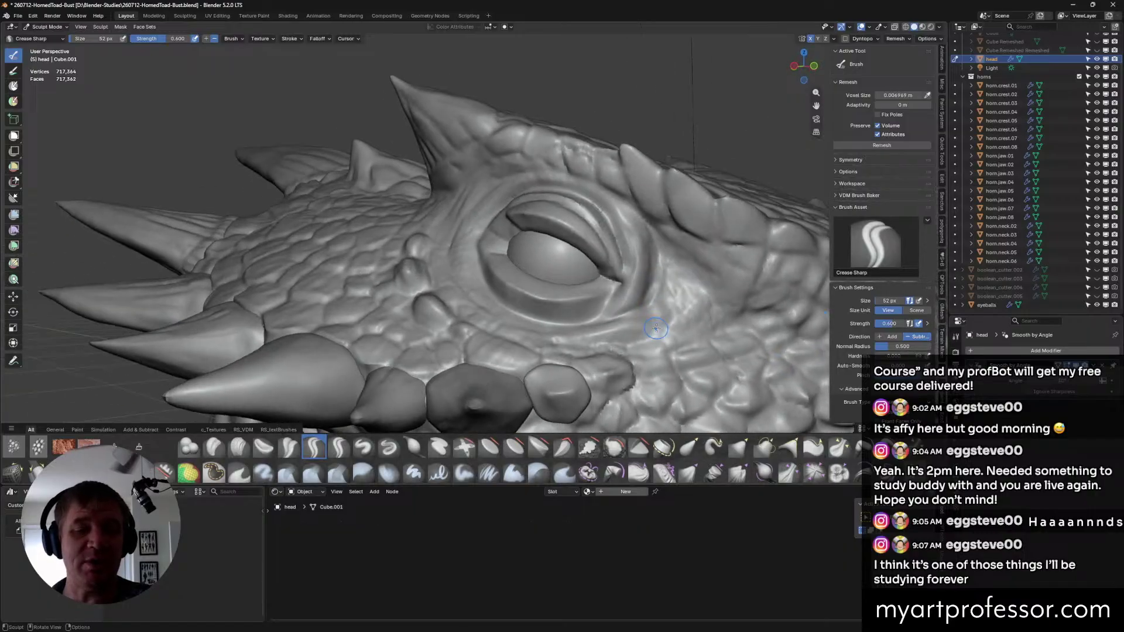
mouse_move(671, 271)
middle_down()
mouse_move(678, 316)
mouse_move(656, 320)
middle_up()
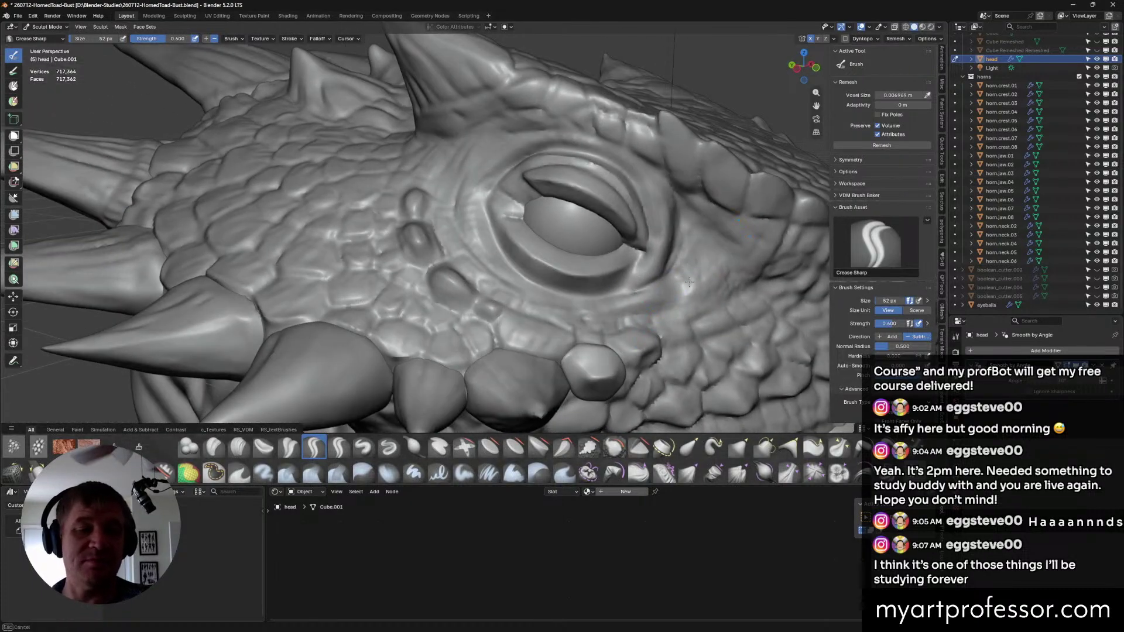
mouse_move(662, 316)
middle_down()
mouse_move(633, 344)
mouse_move(651, 324)
middle_up()
drag(603, 309, 682, 304)
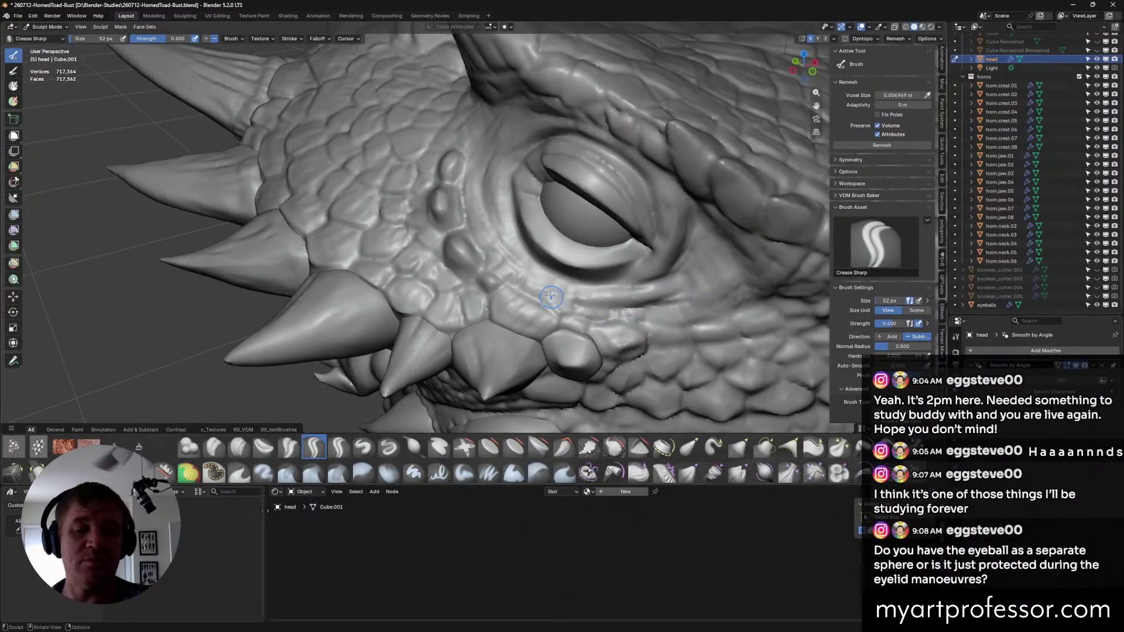
Carve several curved creases along the skin fold beneath the lower eyelid toward the eye's front corner.
drag(548, 293, 611, 302)
mouse_move(565, 287)
mouse_down()
mouse_move(606, 291)
mouse_move(577, 284)
mouse_up()
middle_drag(577, 285, 561, 274)
mouse_move(521, 258)
mouse_down()
mouse_move(609, 289)
mouse_move(640, 282)
mouse_up()
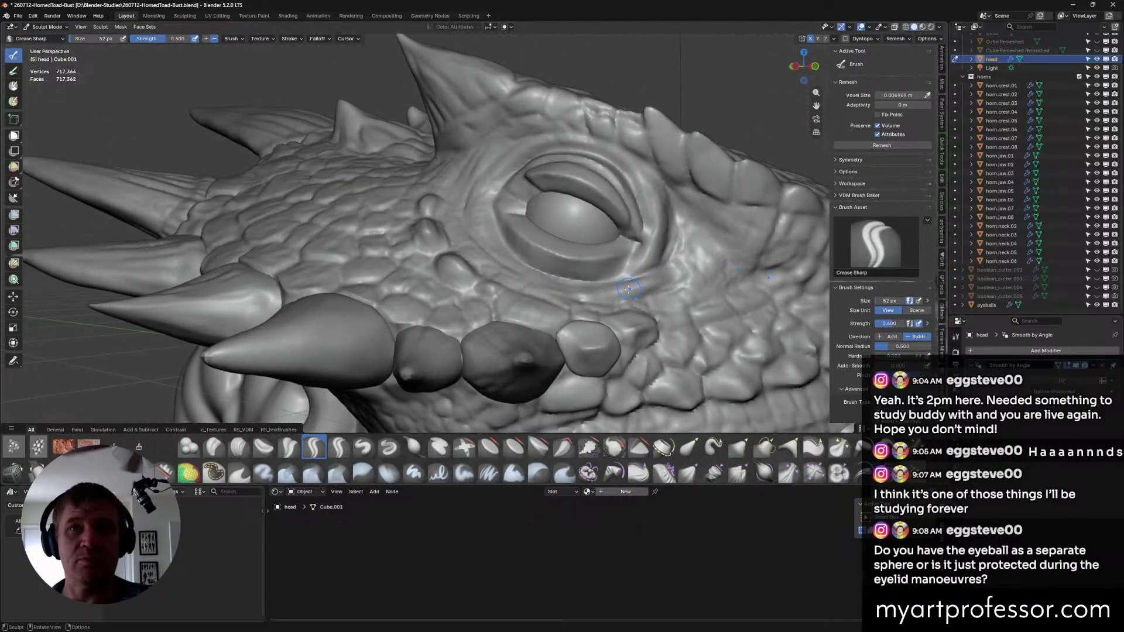
mouse_move(511, 248)
mouse_down()
mouse_move(623, 292)
mouse_move(617, 305)
mouse_up()
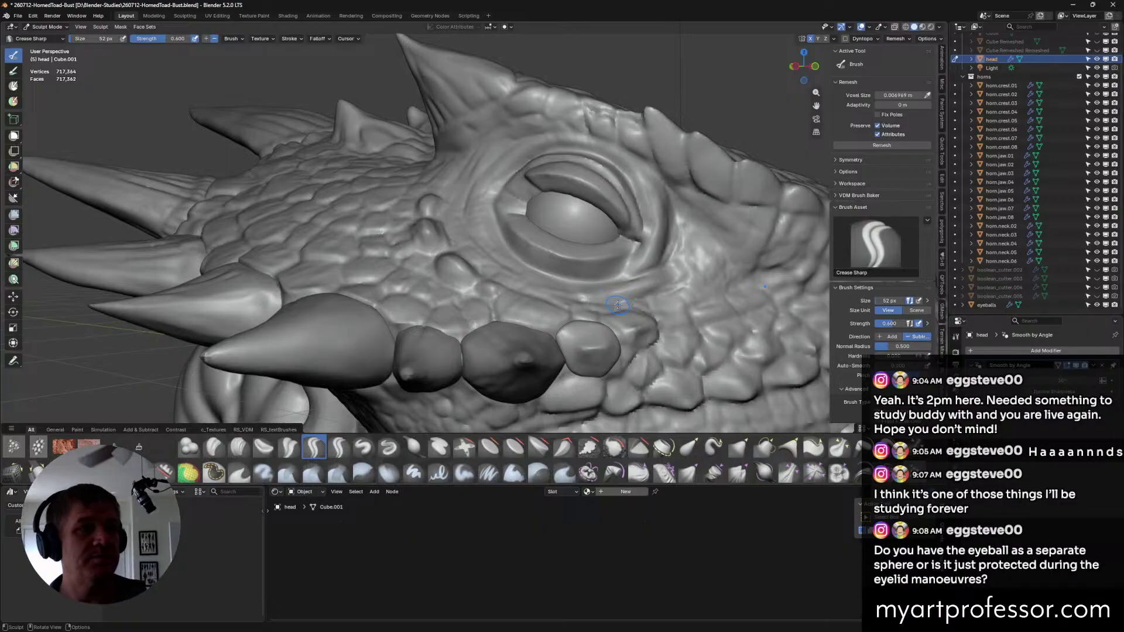
Toggle the eyeballs object's visibility and leave it hidden to expose the socket surface between the eyelids.
middle_drag(581, 287, 597, 234)
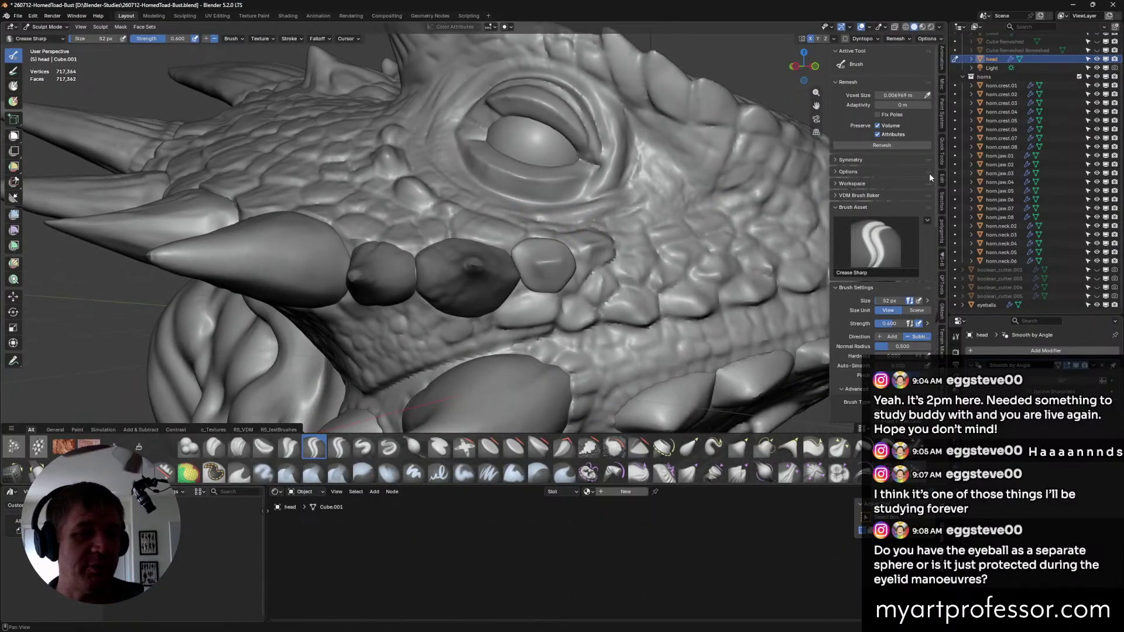
click(1096, 305)
click(1097, 305)
click(1097, 305)
click(1097, 305)
click(1096, 305)
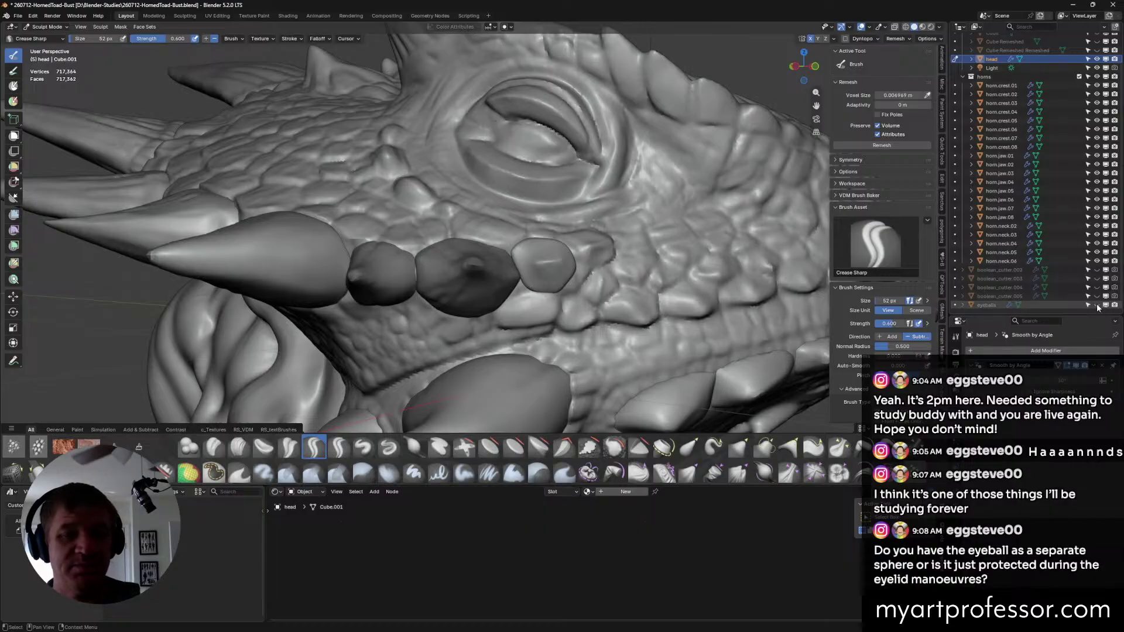
click(1097, 305)
click(1096, 305)
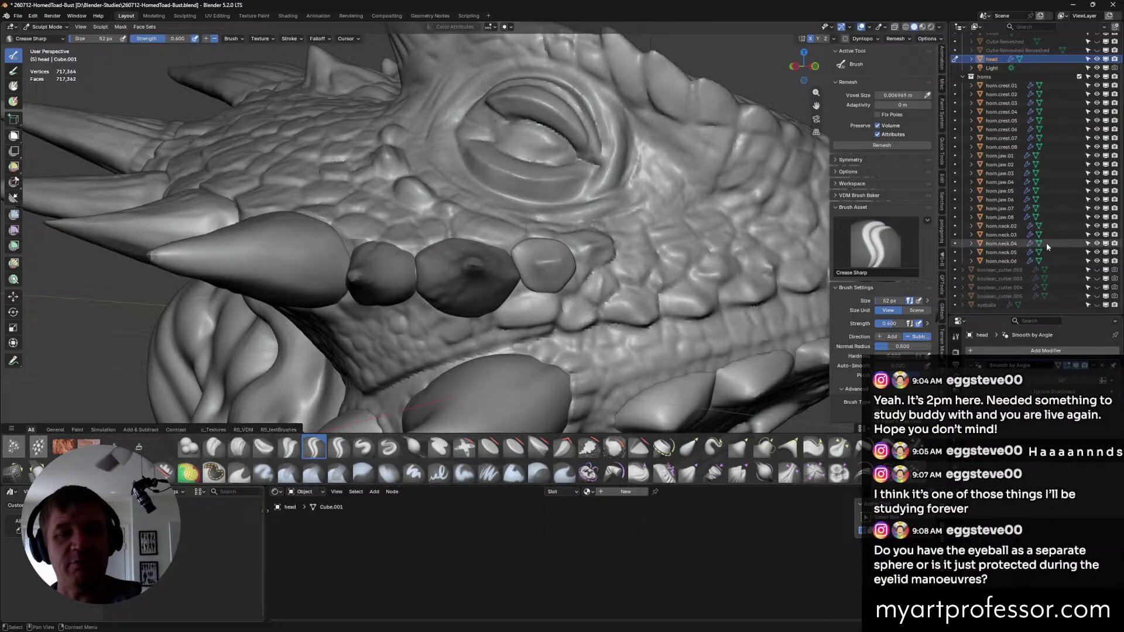
Rework the socket surface between the eyelids with the Clay Strips brush, and show the eyeballs object again.
middle_drag(644, 245, 343, 467)
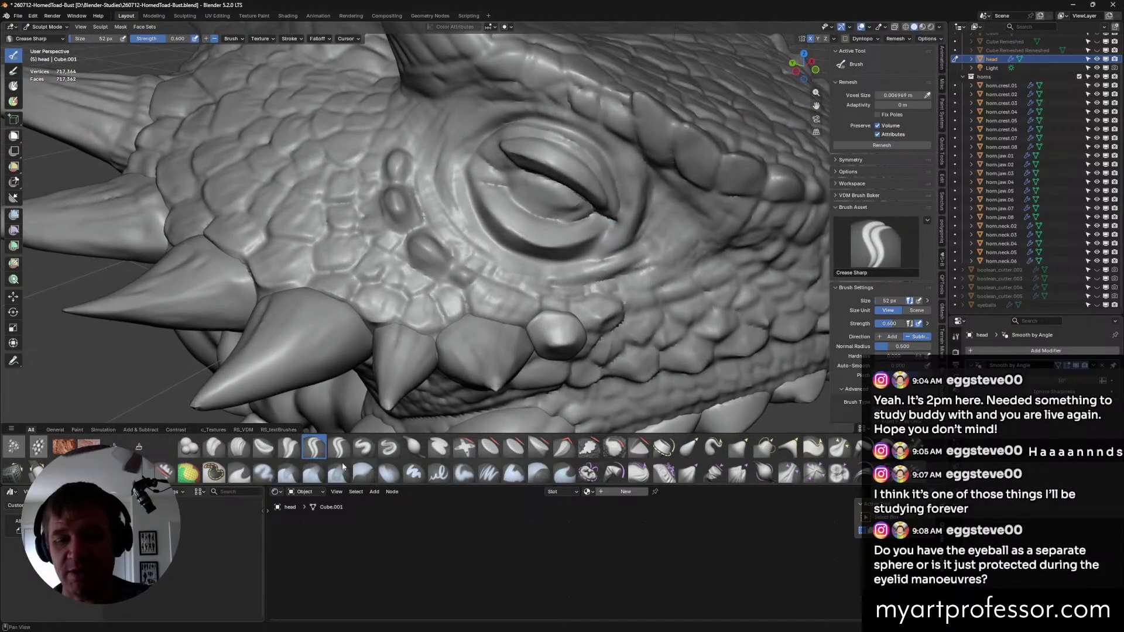
click(239, 448)
key(bracketright)
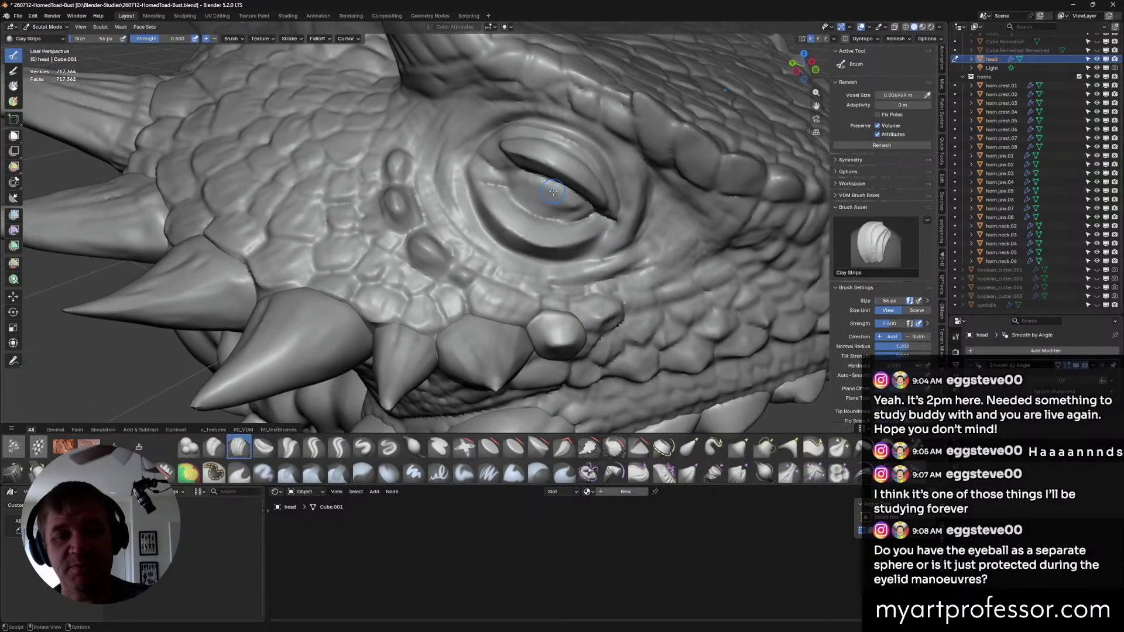
middle_drag(550, 196, 564, 200)
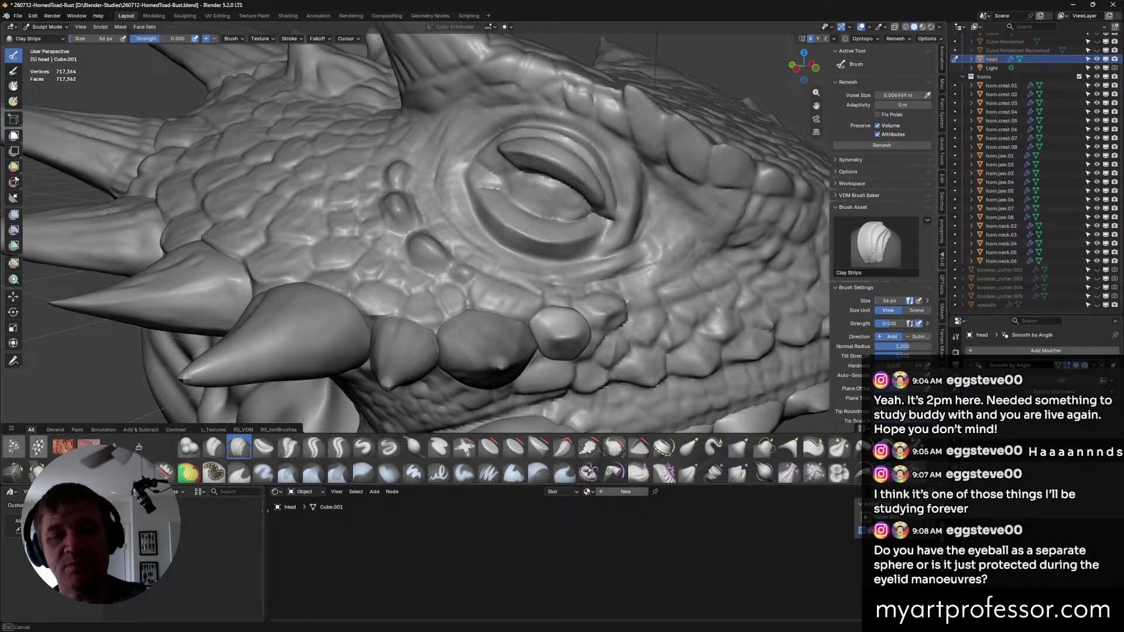
mouse_move(535, 186)
mouse_down()
mouse_move(528, 194)
mouse_move(555, 208)
mouse_up()
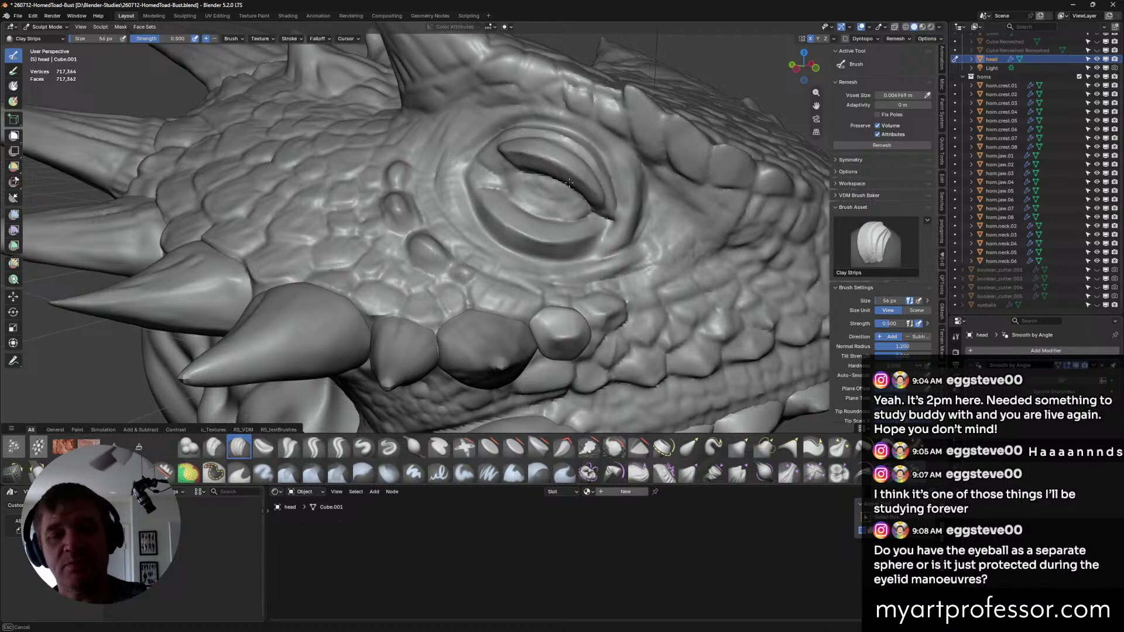
mouse_move(569, 183)
middle_down()
mouse_move(546, 203)
mouse_move(579, 194)
middle_up()
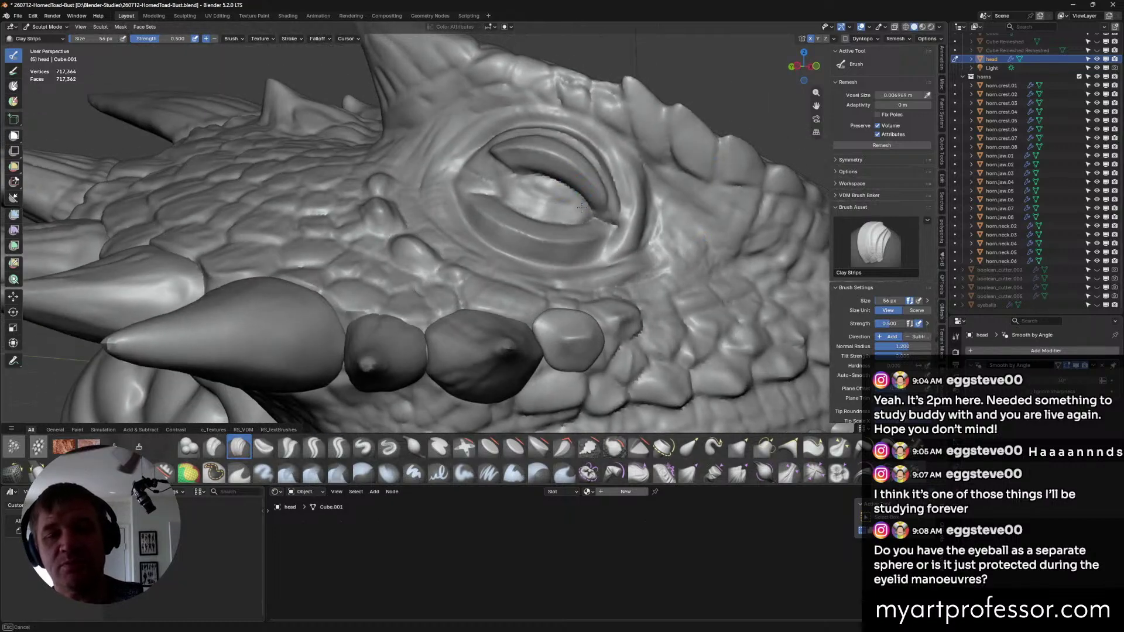
mouse_move(562, 199)
mouse_down()
mouse_move(509, 188)
mouse_move(551, 208)
mouse_move(572, 209)
mouse_move(532, 193)
mouse_move(574, 202)
mouse_up()
mouse_move(572, 182)
middle_down()
mouse_move(527, 205)
mouse_move(586, 195)
middle_up()
mouse_move(586, 195)
mouse_down()
mouse_move(582, 208)
mouse_move(567, 192)
mouse_up()
middle_drag(567, 192, 559, 192)
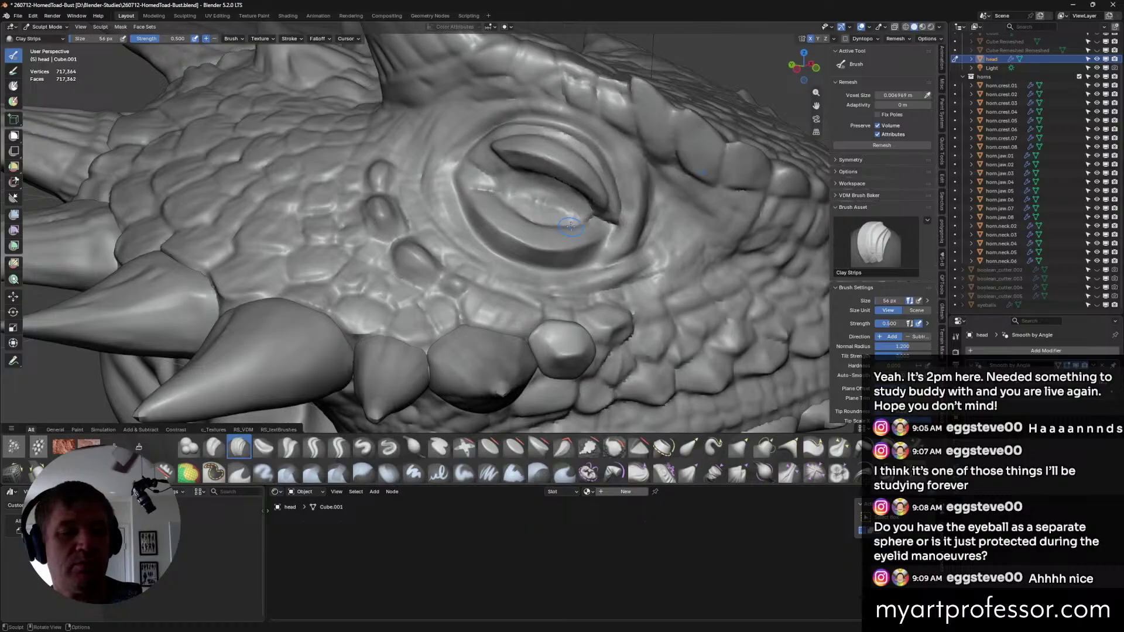
click(1097, 306)
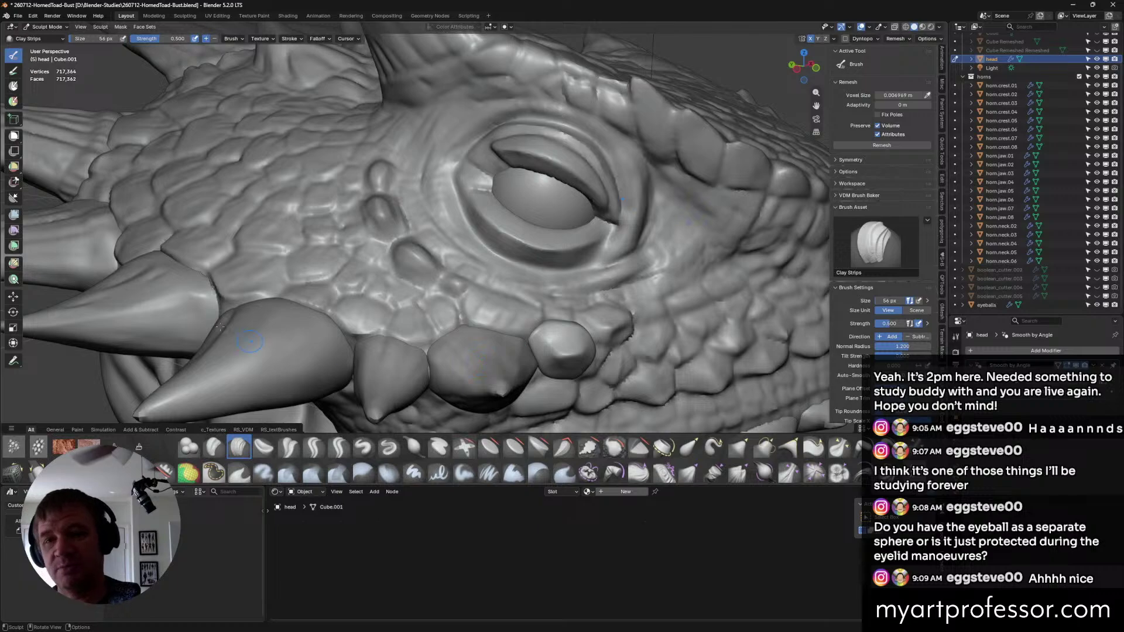
Switch to the Draw brush at 52 px and sculpt the skin just below the eye's front corner.
mouse_move(247, 297)
middle_down()
mouse_move(478, 319)
mouse_move(499, 218)
mouse_move(482, 209)
mouse_move(524, 242)
mouse_move(489, 249)
mouse_move(514, 253)
mouse_move(511, 281)
middle_up()
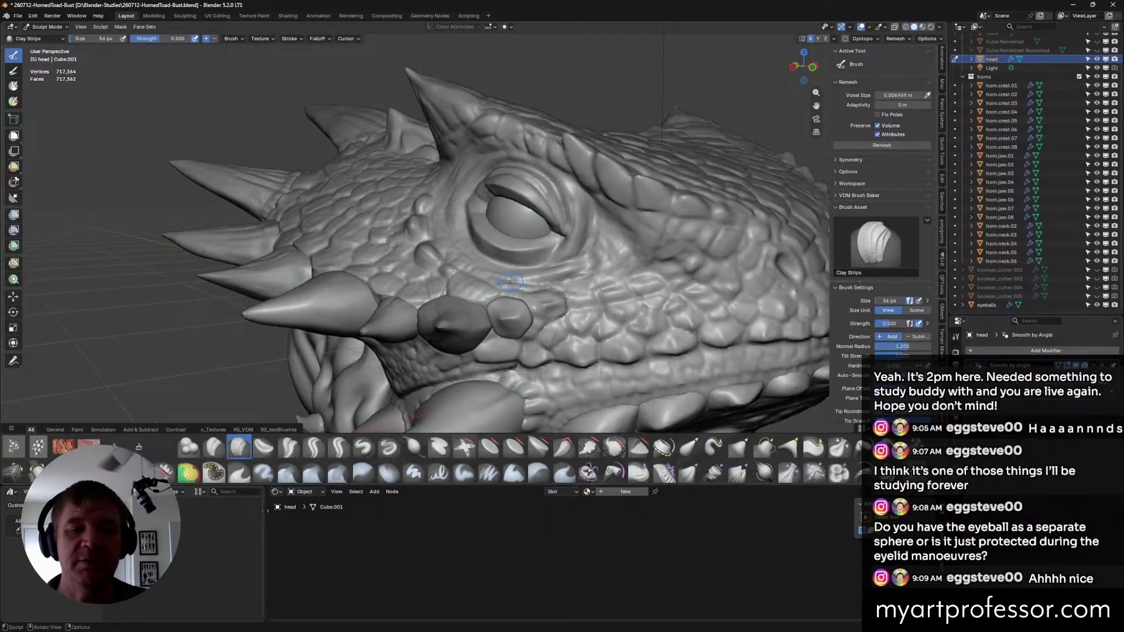
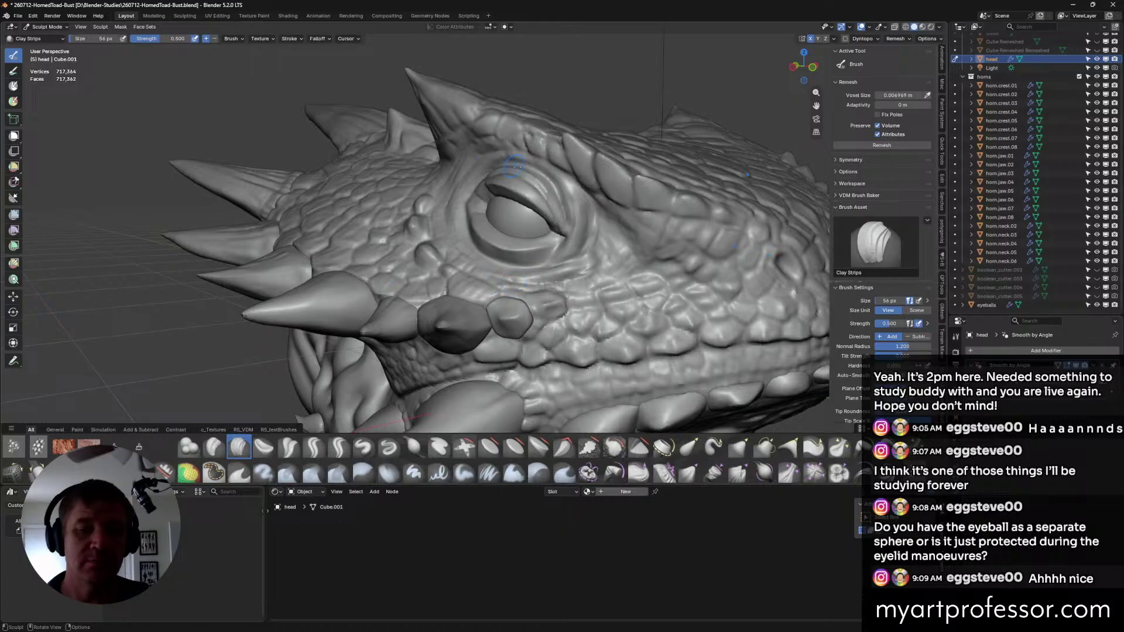
middle_drag(697, 291, 690, 273)
click(364, 447)
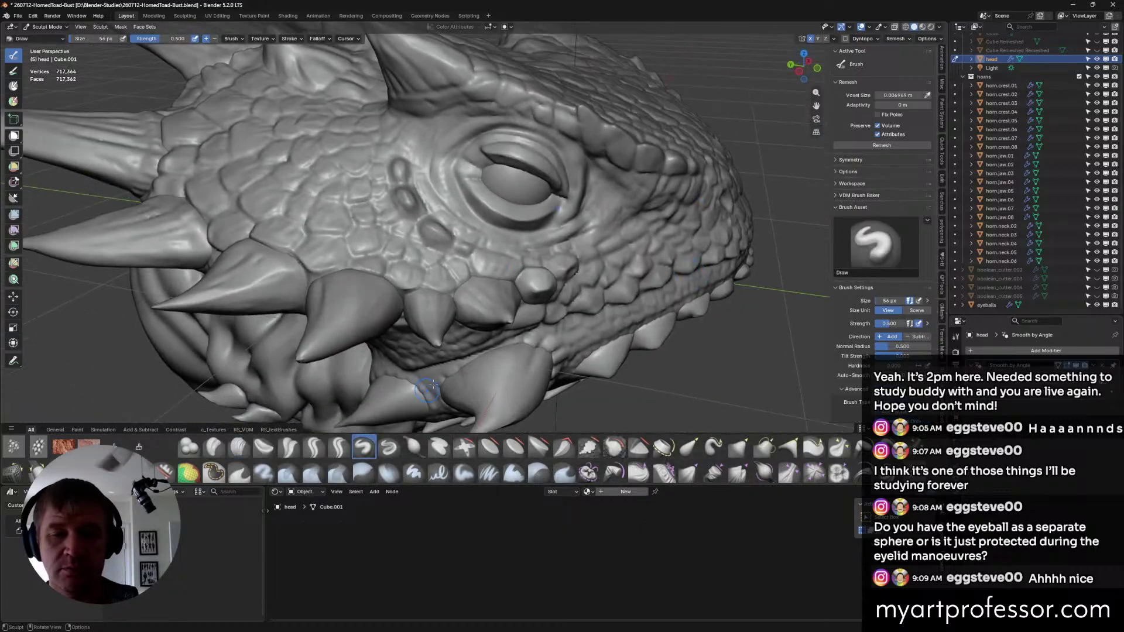
key(f)
click(558, 239)
drag(546, 238, 561, 252)
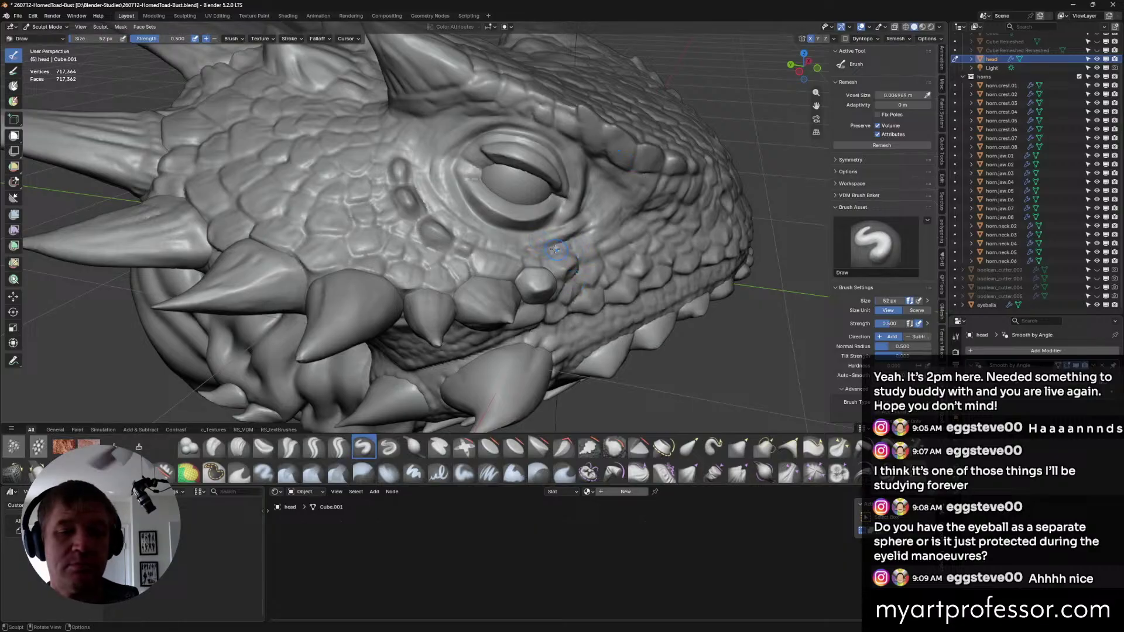
Add volume with the Draw brush along the fold beneath the lower eyelid.
middle_drag(582, 222, 574, 214)
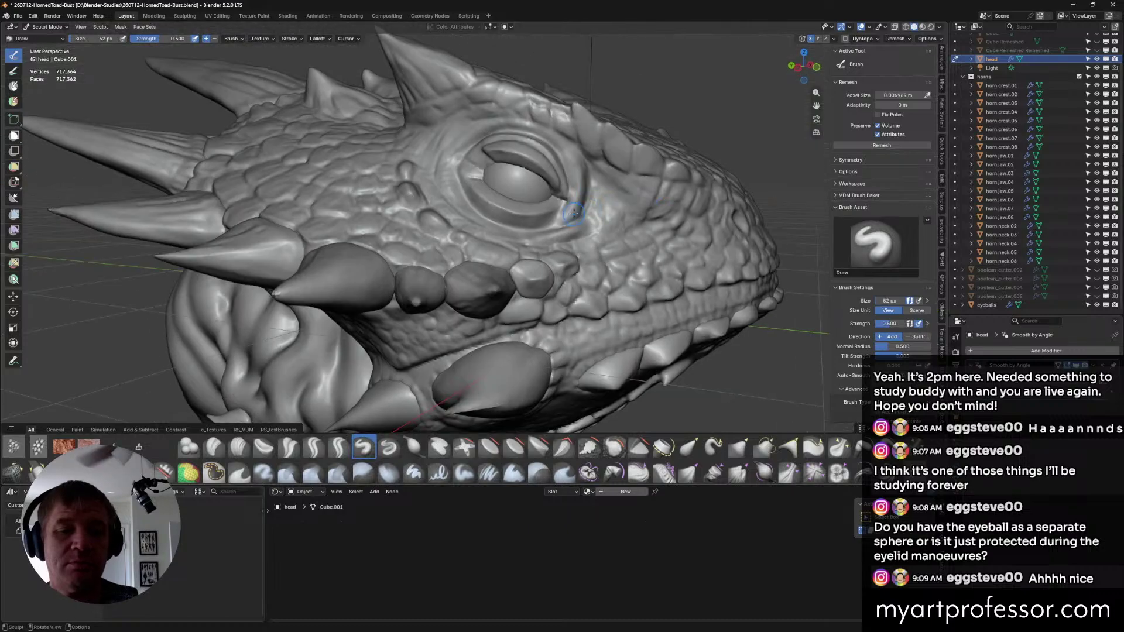
middle_drag(581, 170, 600, 212)
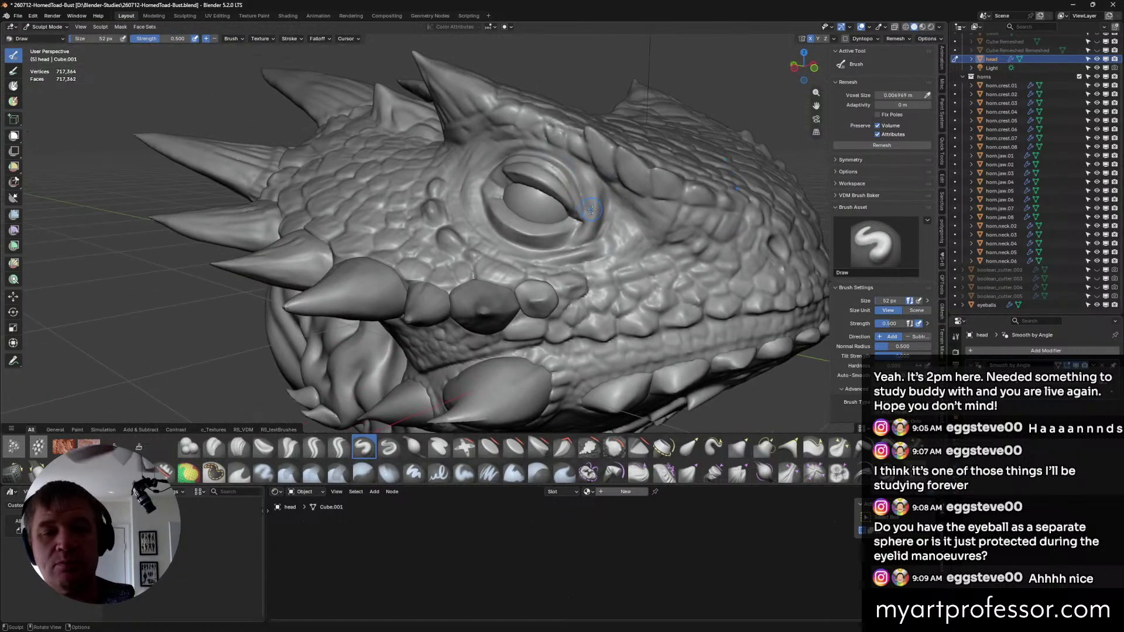
scroll(529, 155, up, 2)
mouse_move(521, 158)
middle_down()
mouse_move(582, 151)
mouse_move(562, 172)
mouse_move(550, 164)
mouse_move(578, 174)
mouse_move(538, 240)
middle_up()
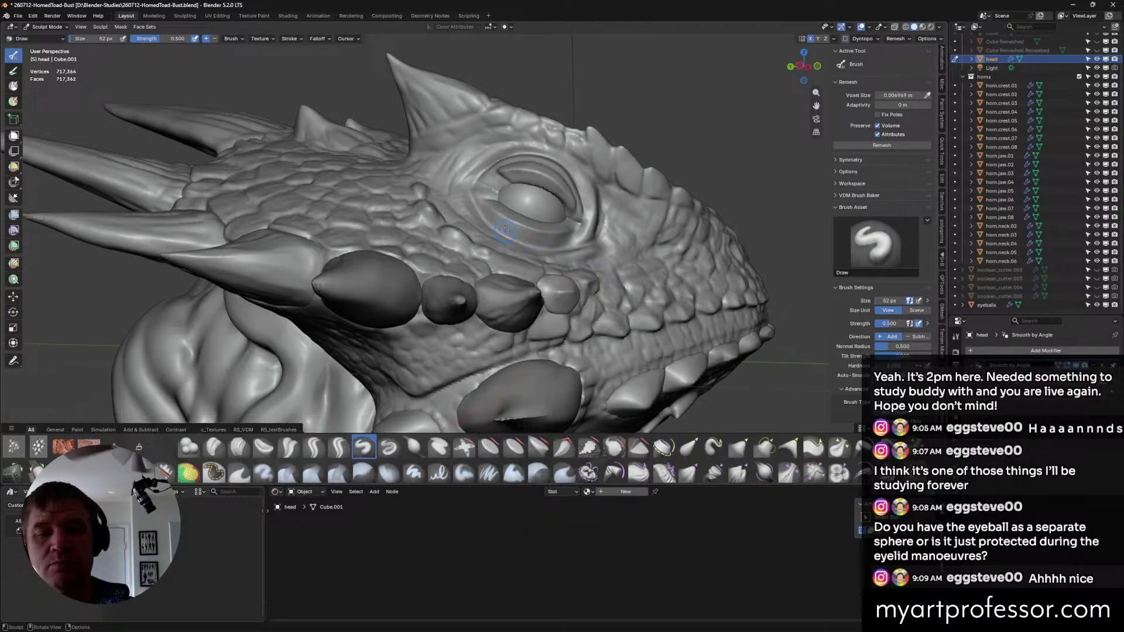
drag(504, 233, 541, 245)
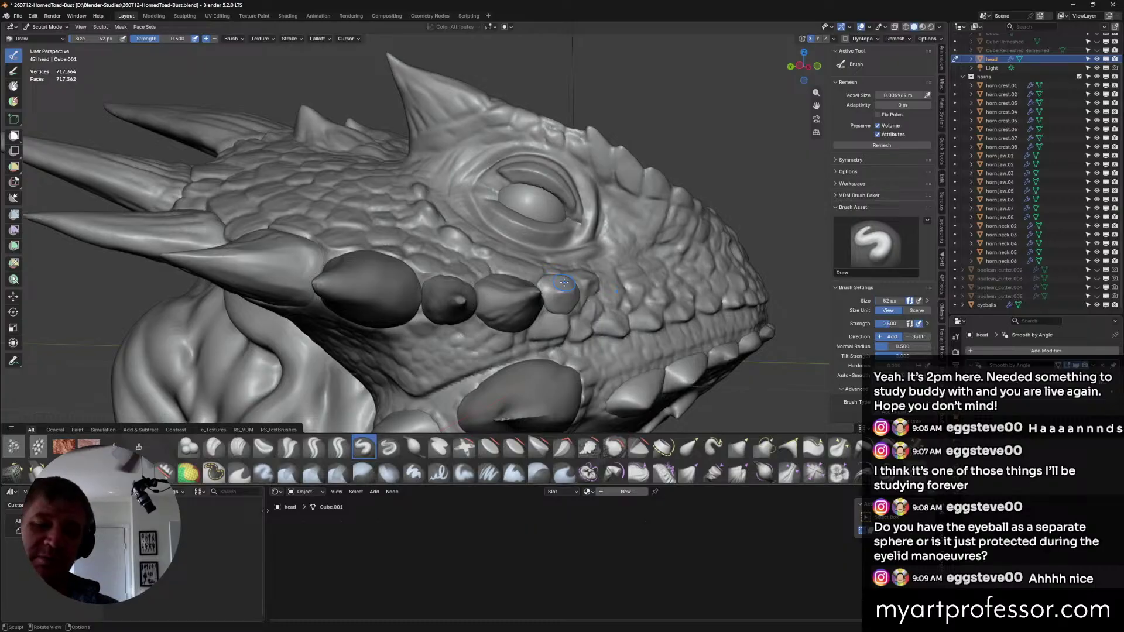
Examine the head's silhouette and the eye area from several angles and distances.
mouse_move(681, 309)
middle_down()
mouse_move(738, 349)
mouse_move(572, 309)
mouse_move(642, 218)
mouse_move(568, 265)
mouse_move(568, 328)
middle_up()
scroll(706, 328, down, 5)
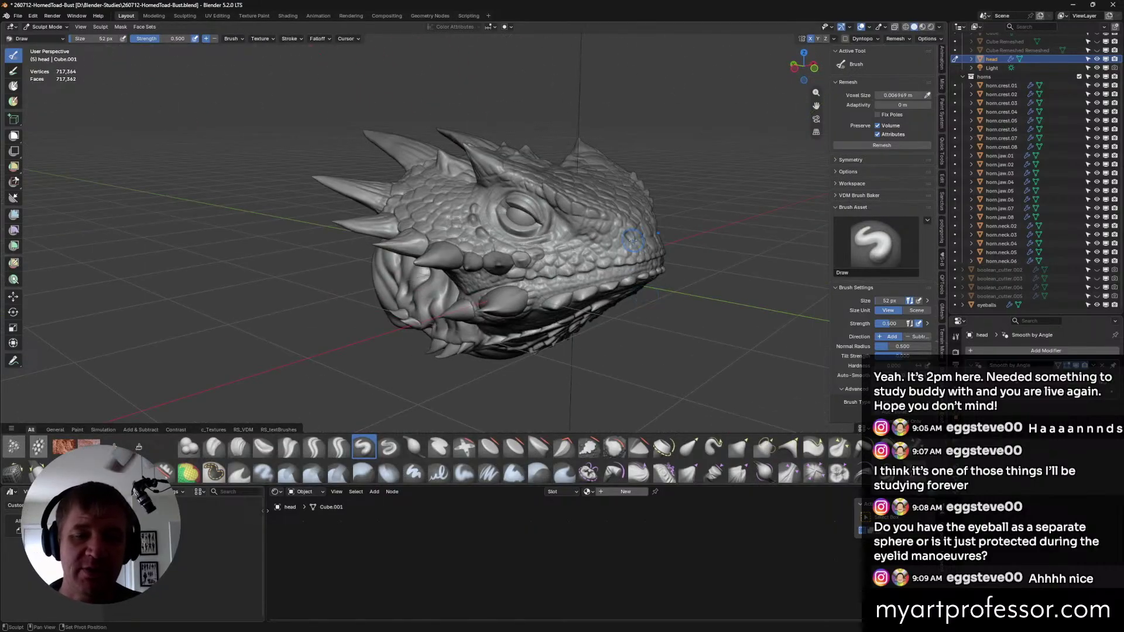
mouse_move(633, 240)
middle_down()
mouse_move(615, 221)
mouse_move(598, 244)
mouse_move(640, 200)
mouse_move(511, 252)
middle_up()
scroll(604, 226, up, 3)
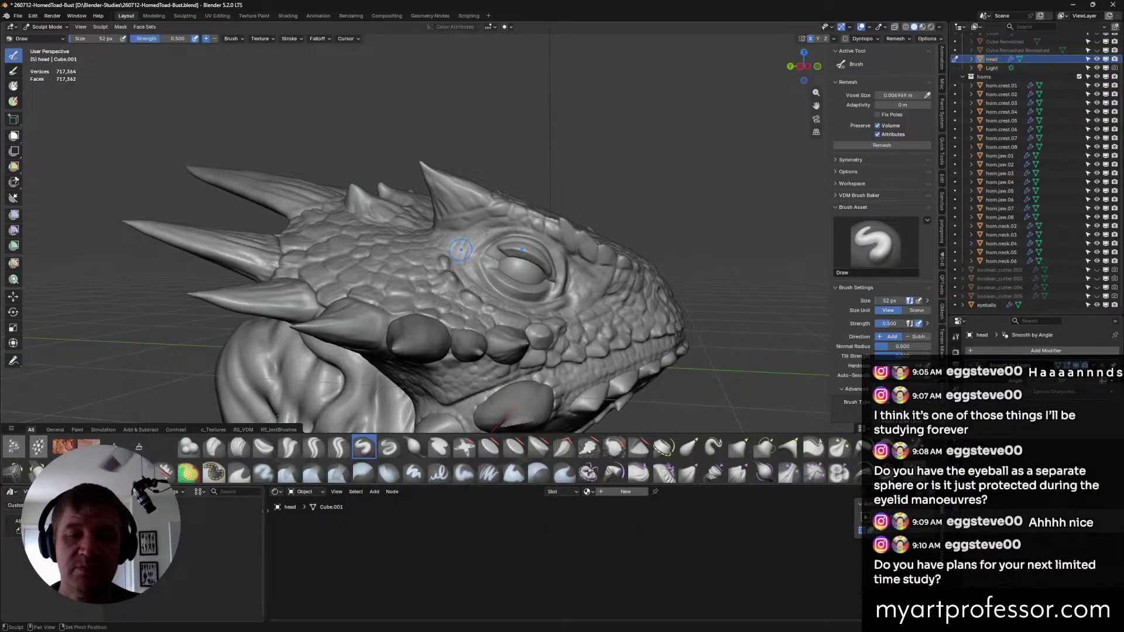
mouse_move(485, 231)
middle_down()
mouse_move(549, 273)
mouse_move(565, 299)
mouse_move(604, 313)
mouse_move(563, 275)
middle_up()
key(bracketleft)
key(bracketleft)
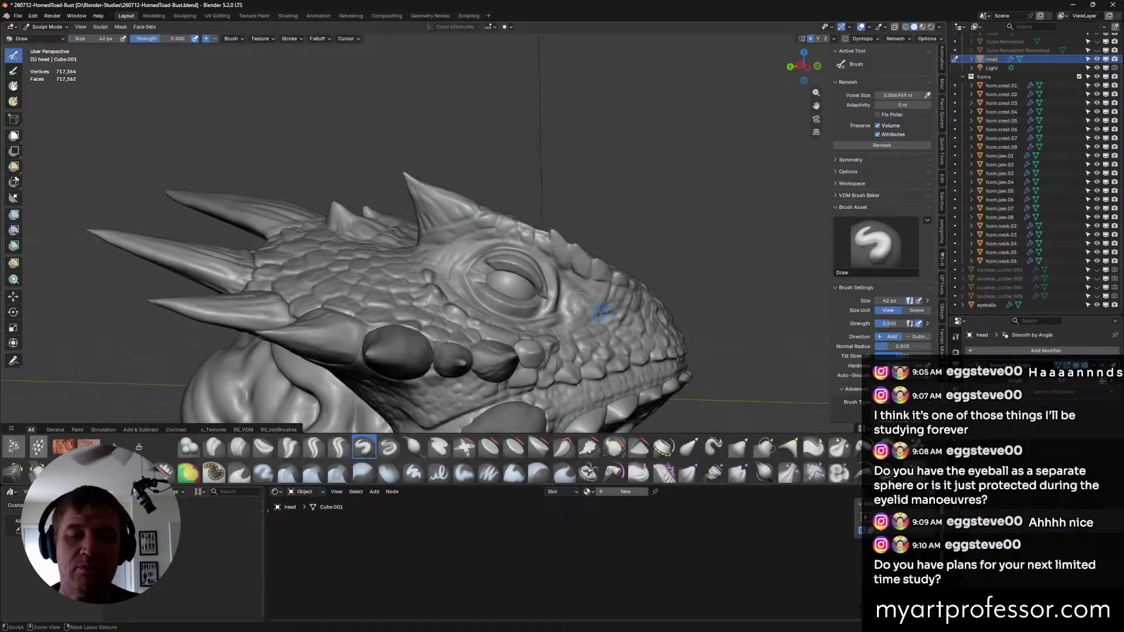
middle_drag(605, 315, 589, 326)
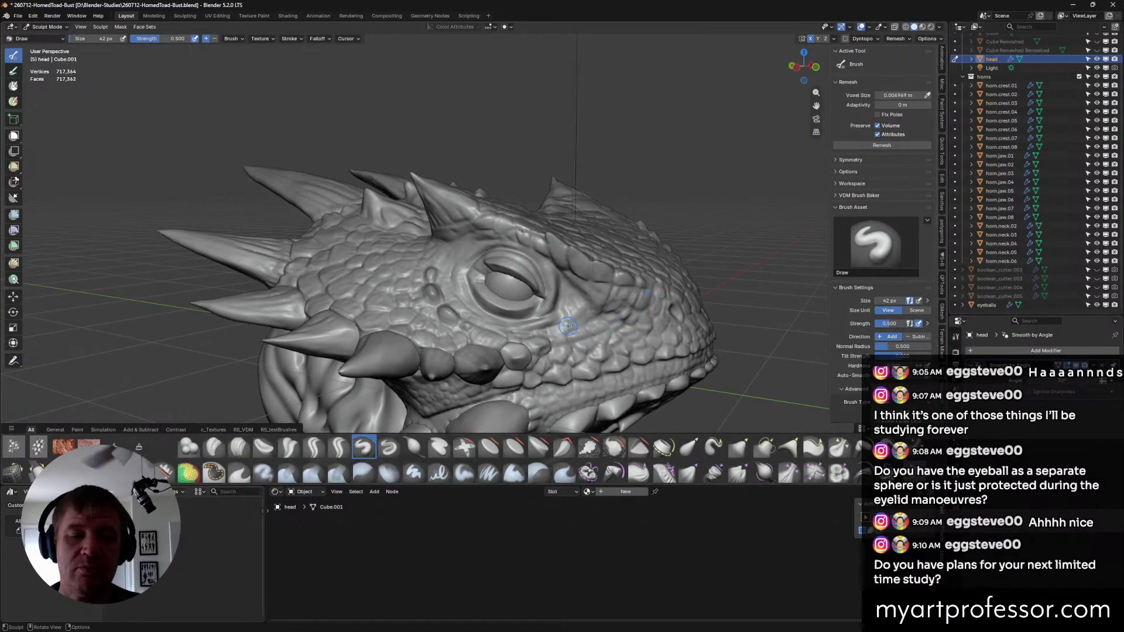
click(540, 330)
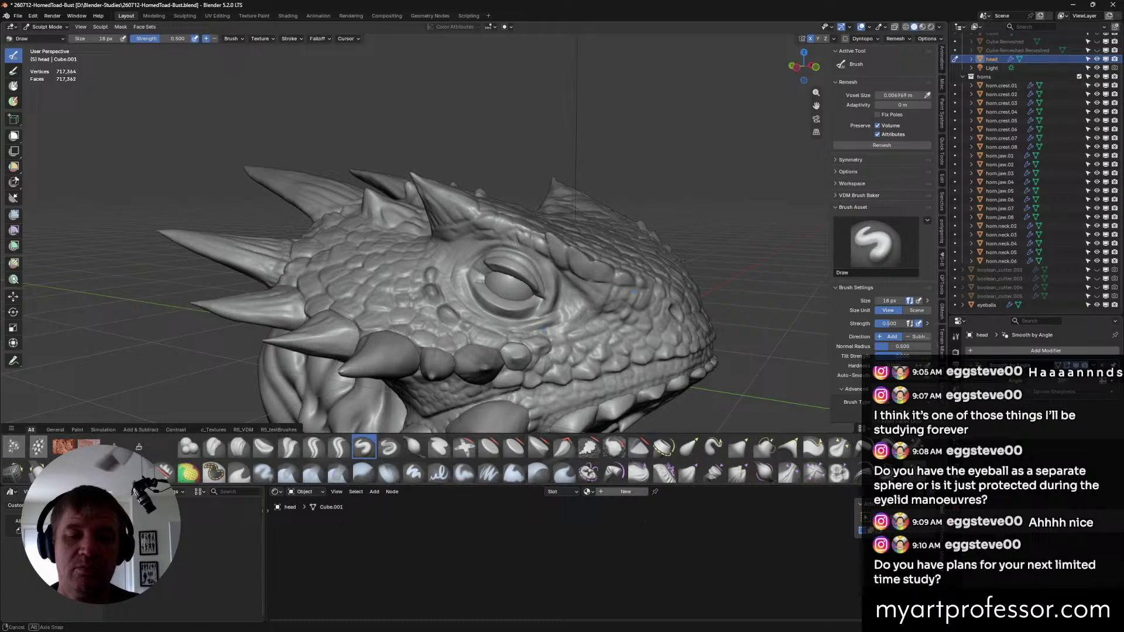
mouse_move(582, 314)
middle_down()
mouse_move(554, 330)
mouse_move(516, 293)
mouse_move(536, 268)
mouse_move(515, 283)
middle_up()
click(530, 292)
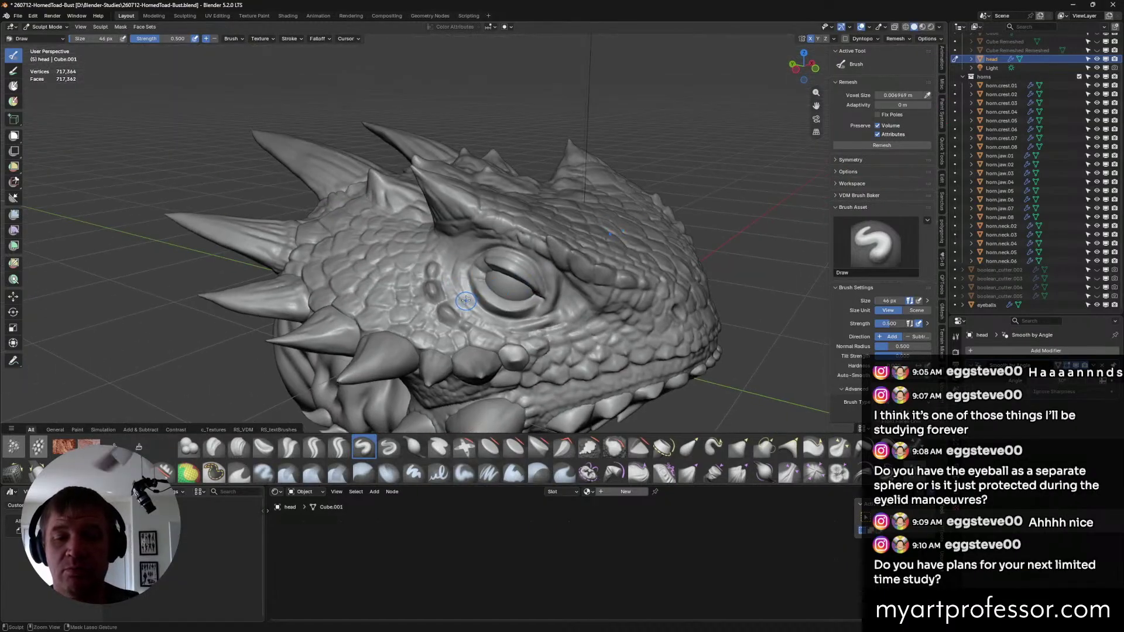
middle_drag(462, 287, 478, 308)
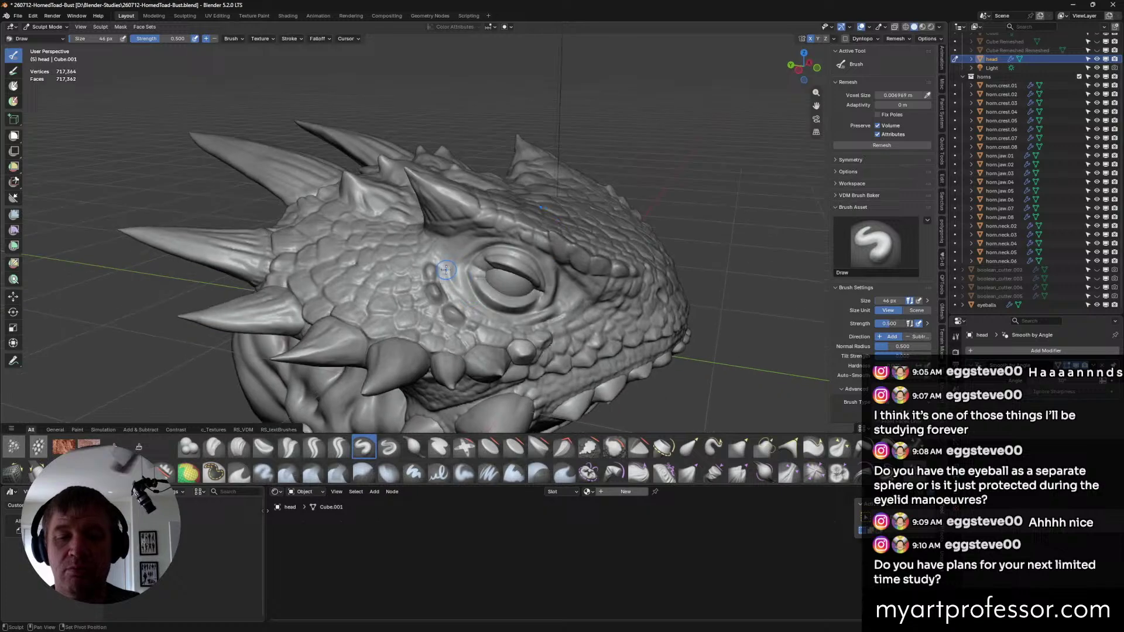
Set the Draw brush to 38 px and build up the lower eyelid with a short stroke toward the front corner.
key(f)
click(452, 253)
mouse_move(508, 232)
middle_down()
mouse_move(472, 261)
mouse_move(520, 273)
mouse_move(484, 295)
middle_up()
drag(506, 303, 529, 305)
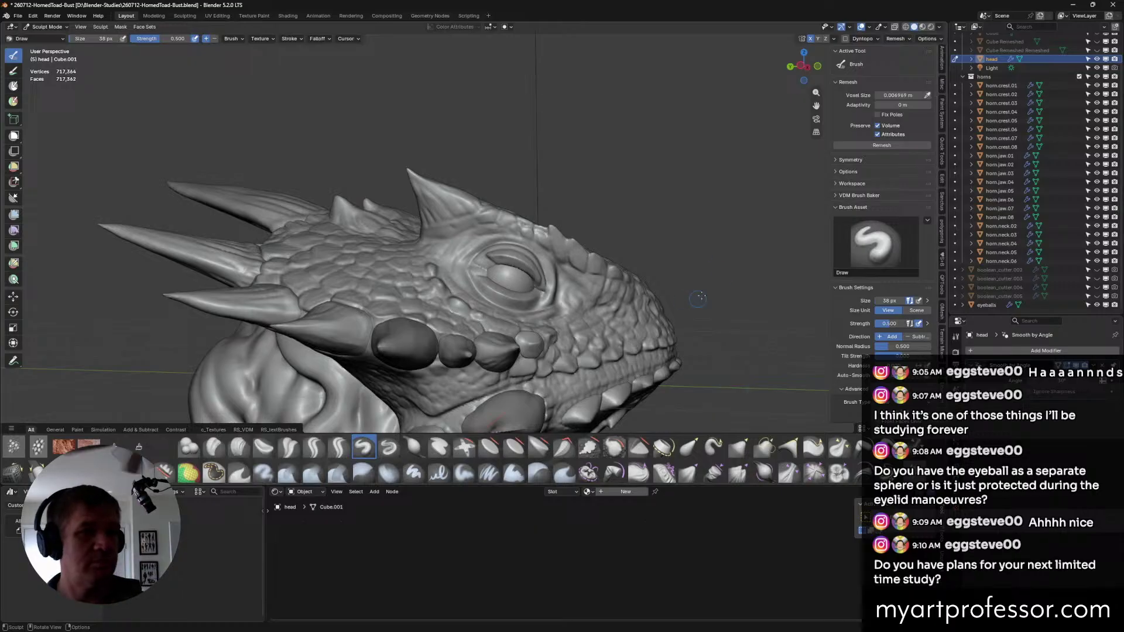
middle_drag(649, 216, 617, 110)
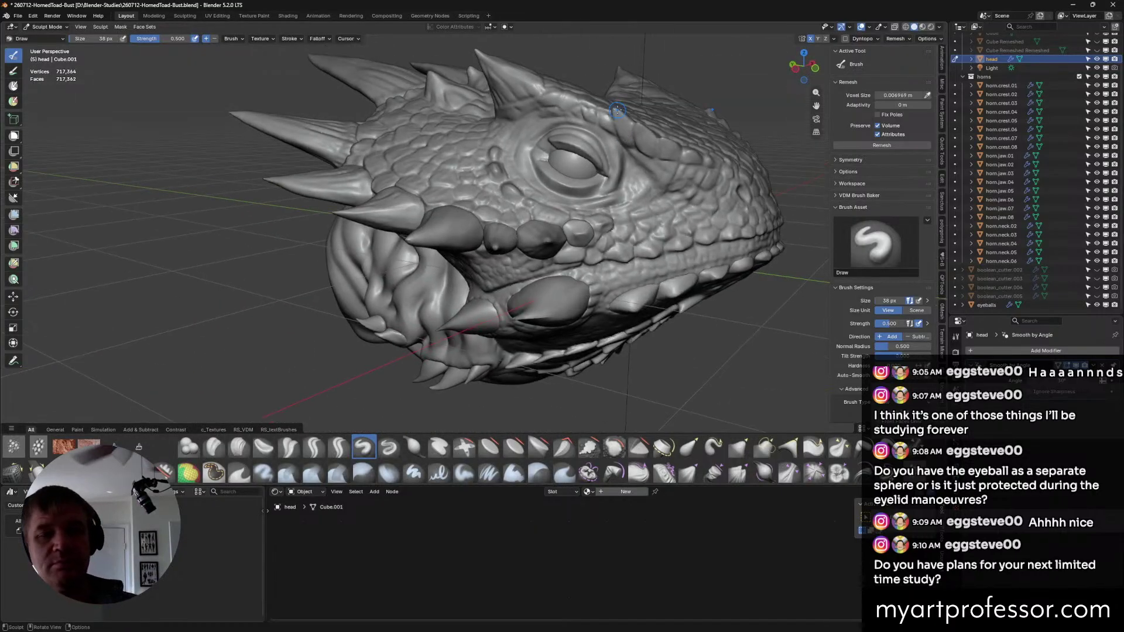
middle_drag(693, 210, 697, 208)
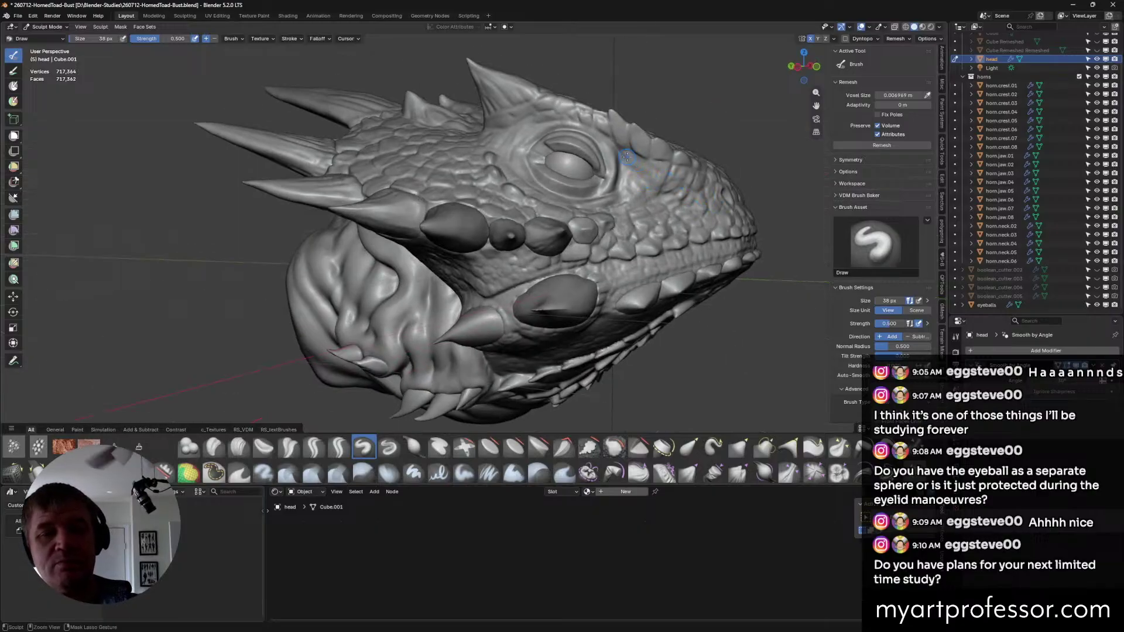
Examine the whole head from raised three-quarter and side angles, checking how the eye sits among the brow, scales and horns.
mouse_move(627, 156)
middle_down()
mouse_move(641, 191)
mouse_move(639, 168)
middle_up()
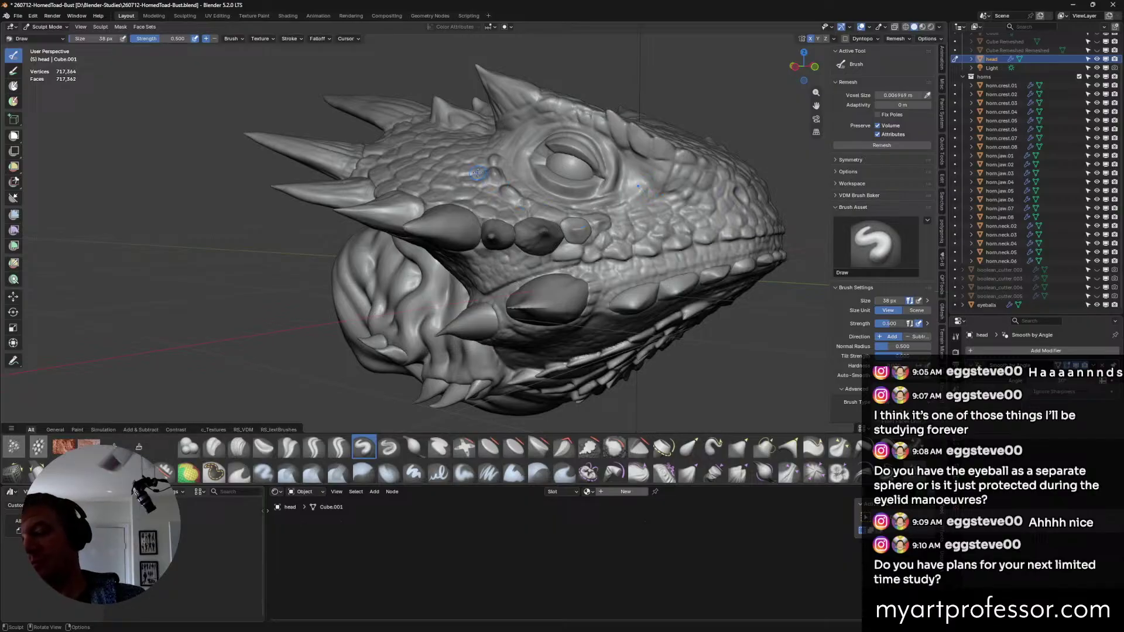
mouse_move(477, 173)
middle_down()
mouse_move(441, 160)
mouse_move(490, 96)
mouse_move(502, 97)
mouse_move(525, 195)
mouse_move(502, 215)
mouse_move(546, 213)
mouse_move(537, 198)
middle_up()
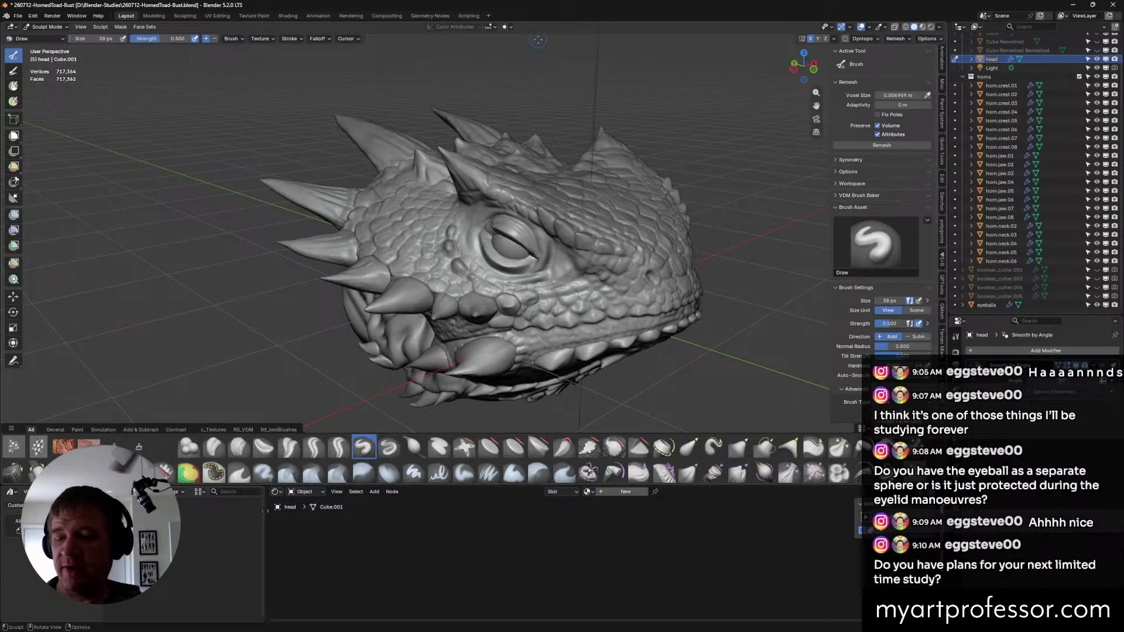
mouse_move(536, 107)
middle_down()
mouse_move(541, 162)
mouse_move(576, 114)
mouse_move(573, 131)
middle_up()
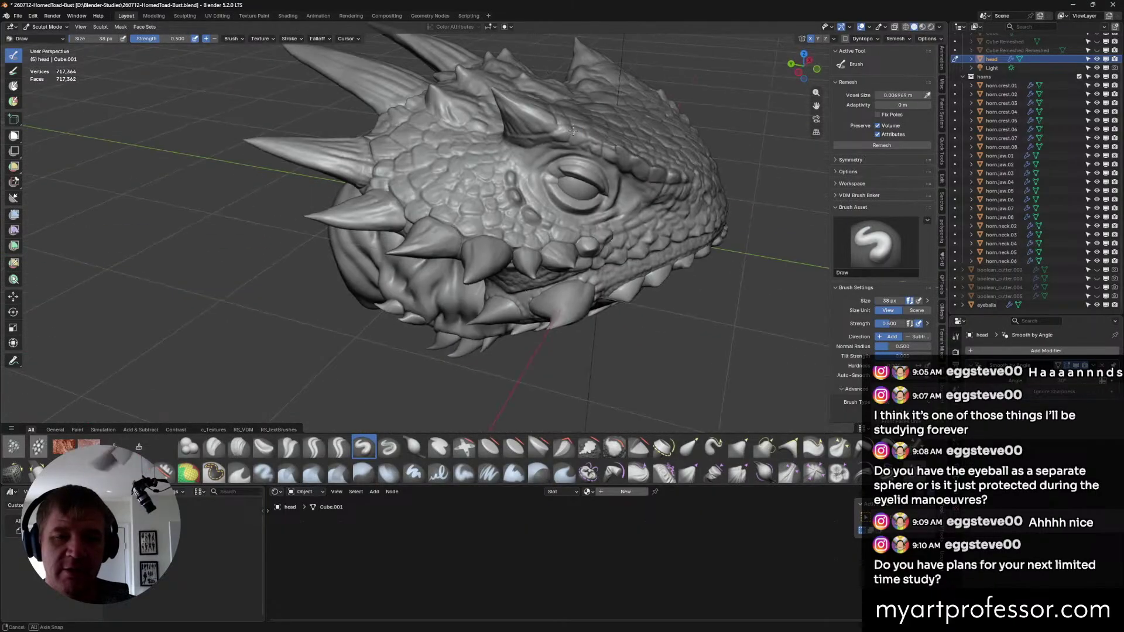
middle_drag(637, 107, 622, 149)
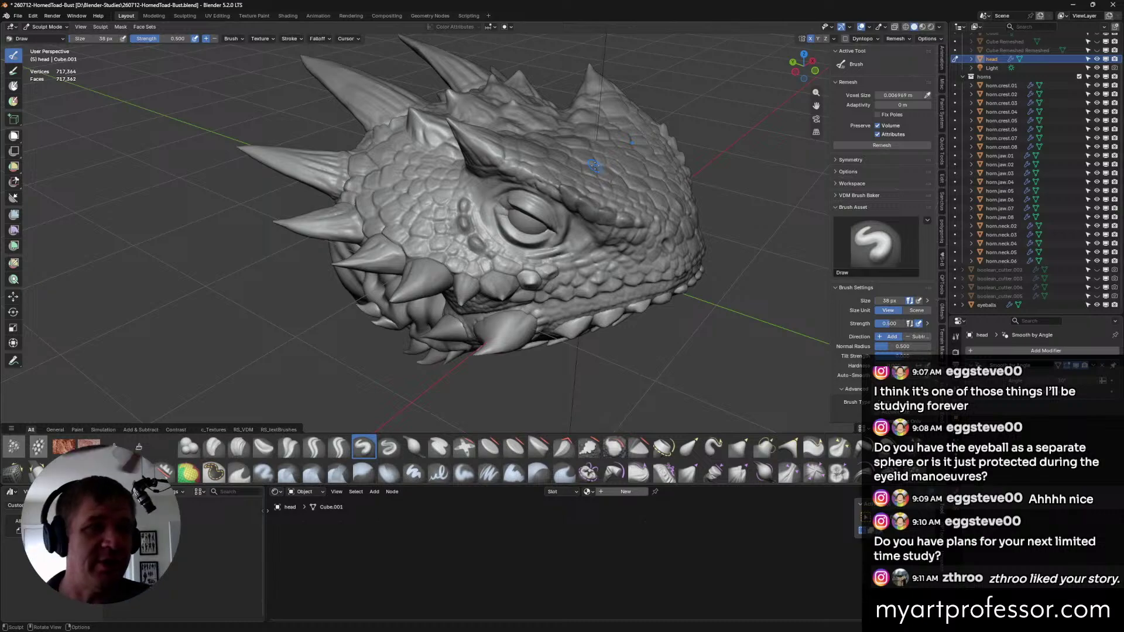
mouse_move(603, 147)
middle_down()
mouse_move(614, 148)
mouse_move(603, 170)
mouse_move(527, 214)
mouse_move(610, 227)
mouse_move(600, 257)
mouse_move(591, 169)
mouse_move(573, 190)
mouse_move(595, 173)
mouse_move(679, 190)
mouse_move(612, 169)
mouse_move(572, 233)
mouse_move(603, 178)
mouse_move(620, 225)
middle_up()
scroll(572, 192, down, 3)
scroll(595, 173, up, 2)
scroll(595, 173, up, 3)
scroll(656, 187, down, 3)
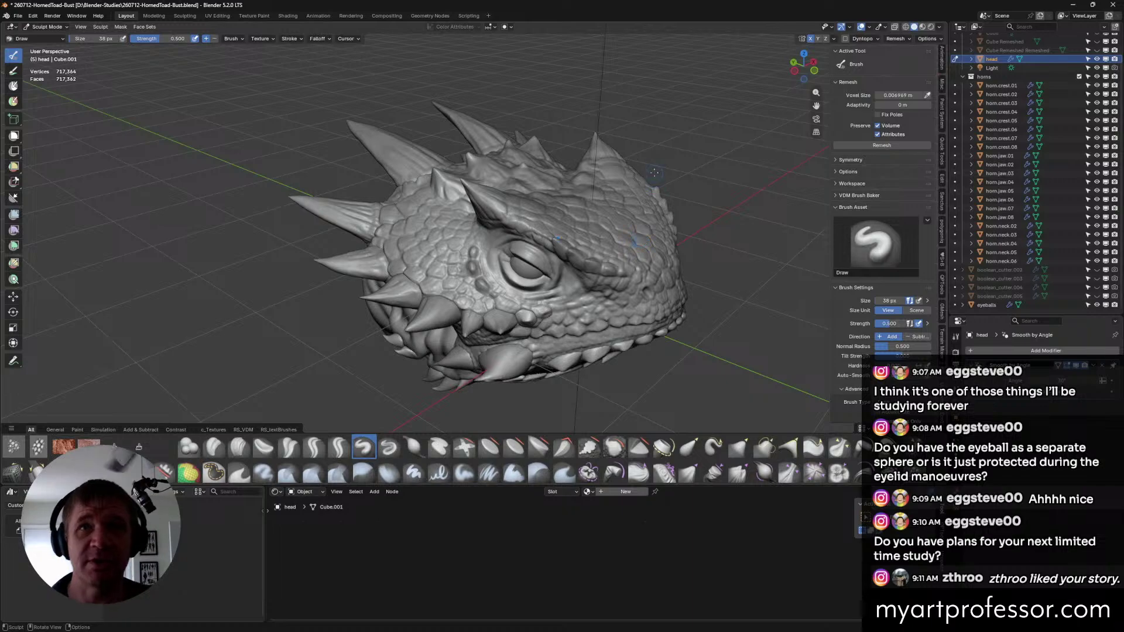
mouse_move(680, 164)
middle_down()
mouse_move(664, 114)
mouse_move(791, 278)
mouse_move(582, 93)
mouse_move(673, 263)
mouse_move(654, 187)
mouse_move(612, 286)
mouse_move(588, 276)
middle_up()
scroll(654, 186, up, 2)
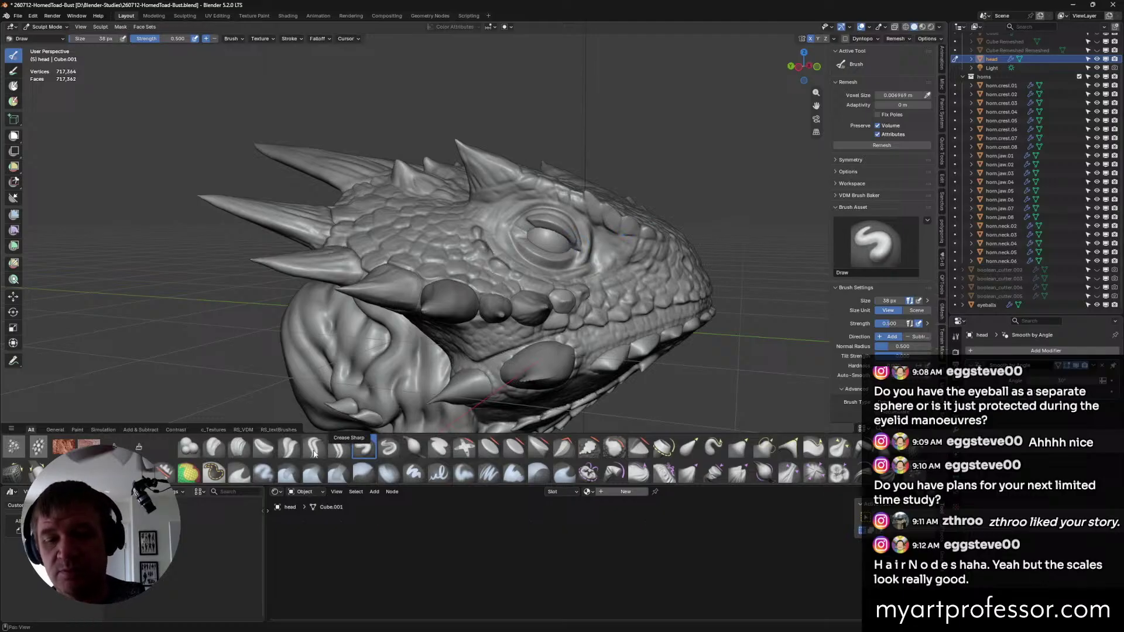
Switch to the Crease Sharp brush and set its size to 44 px at the eye's front corner.
click(315, 448)
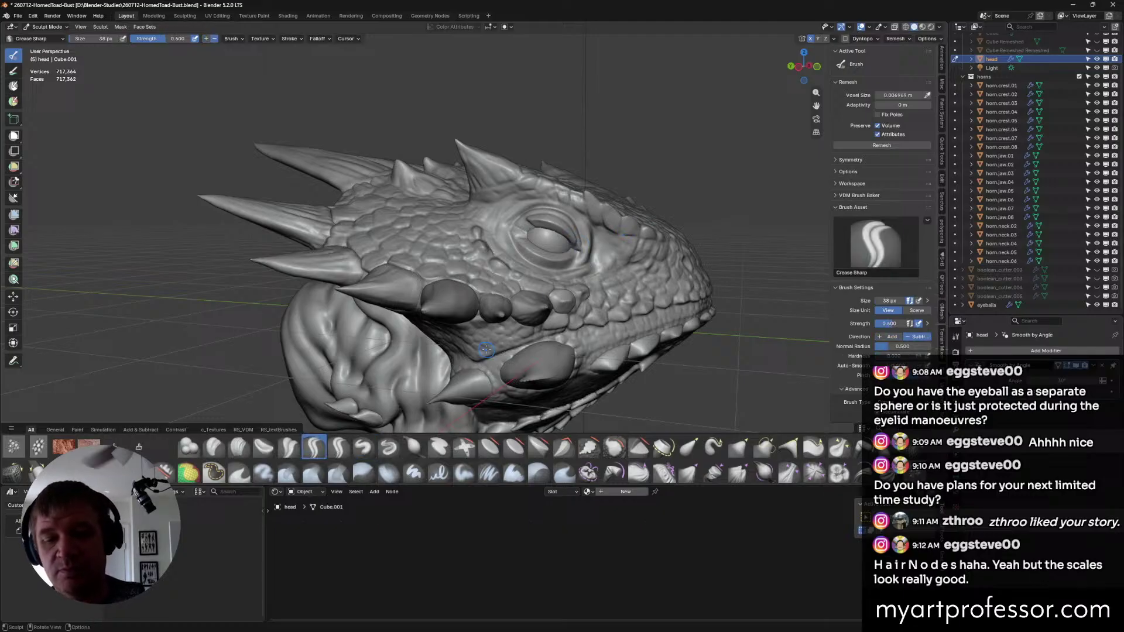
click(586, 234)
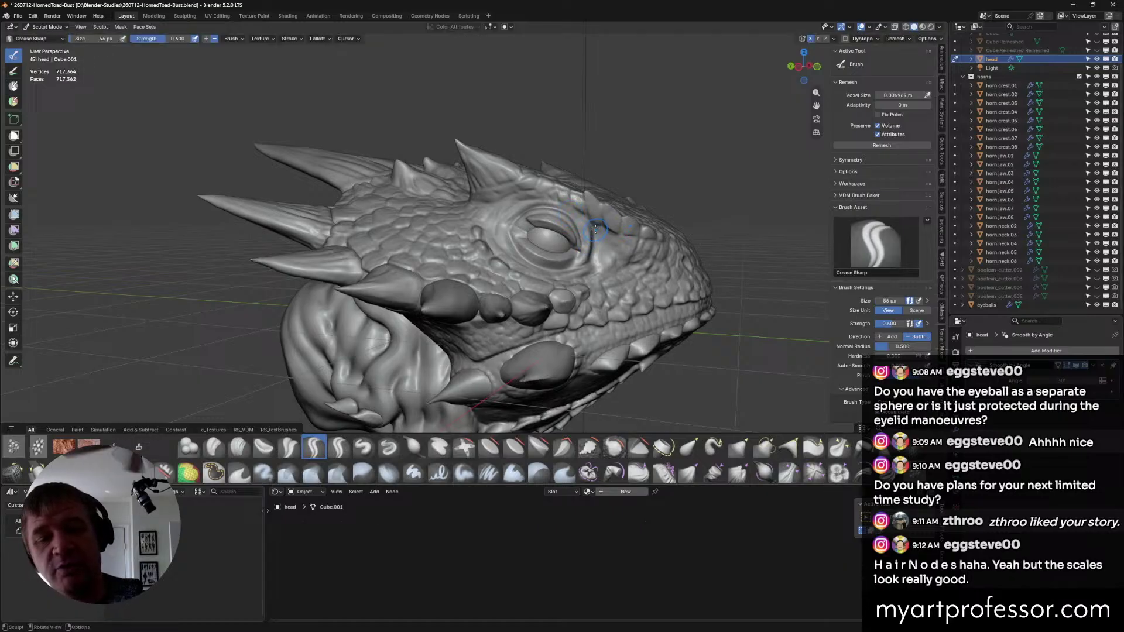
middle_drag(603, 237, 615, 251)
key(f)
click(582, 221)
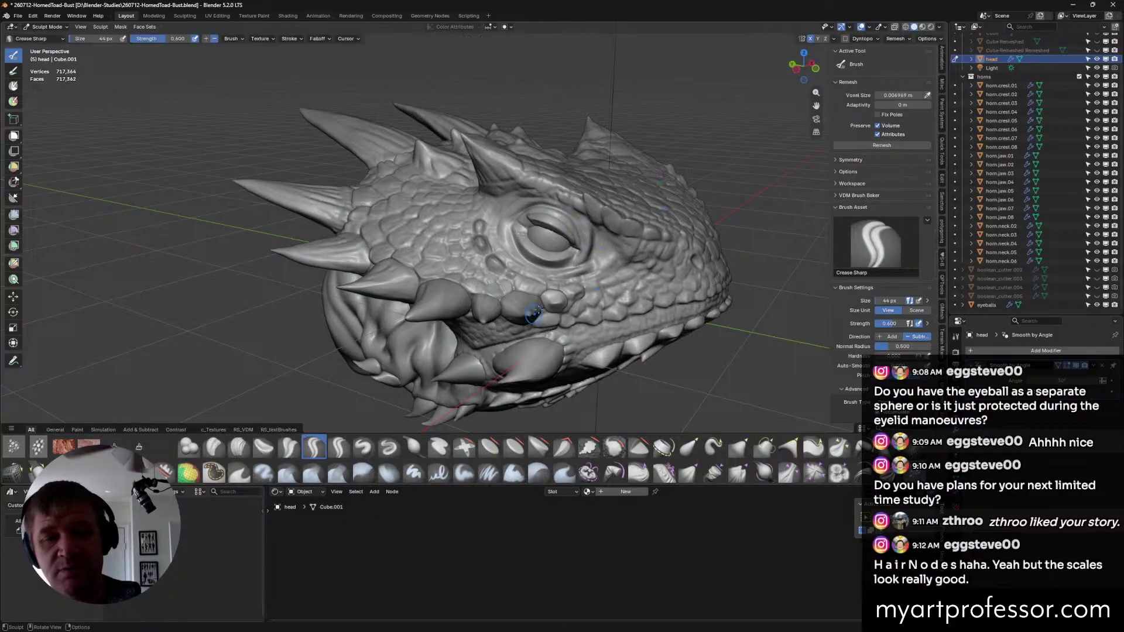
middle_drag(593, 223, 580, 224)
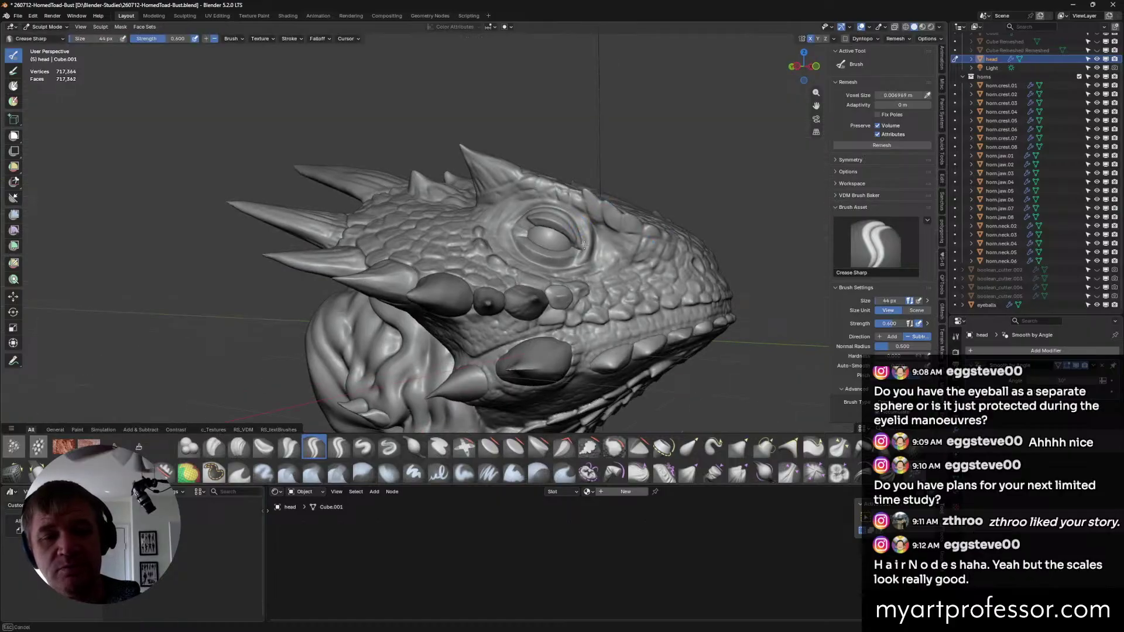
Set the Crease Sharp brush size to 36 px while framed on the head's eye area.
scroll(601, 228, up, 5)
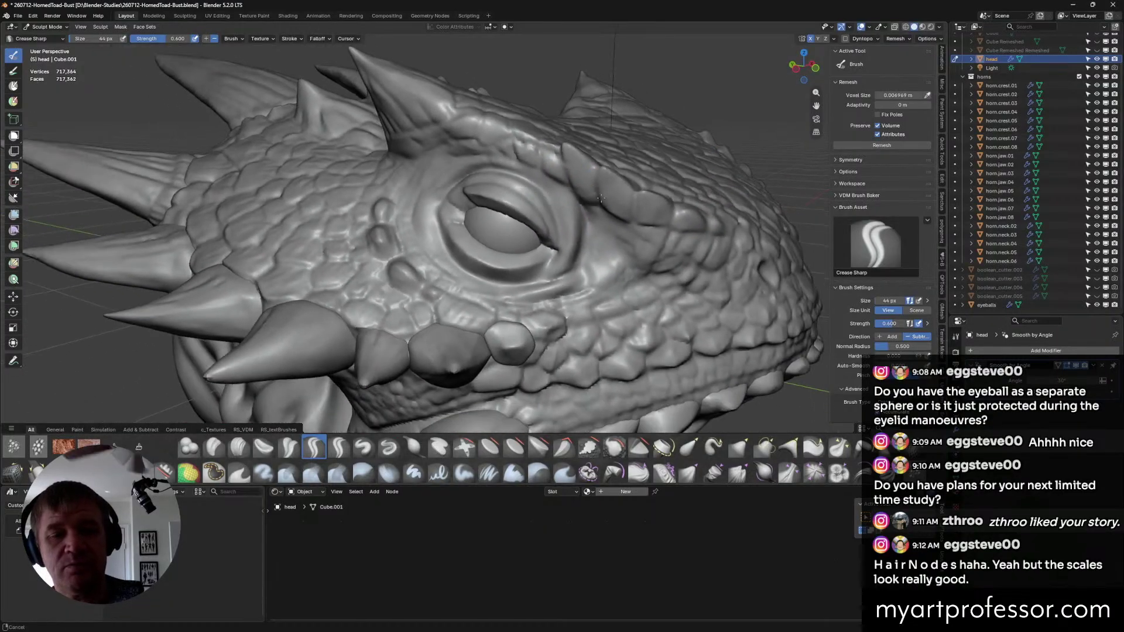
key(f)
click(593, 221)
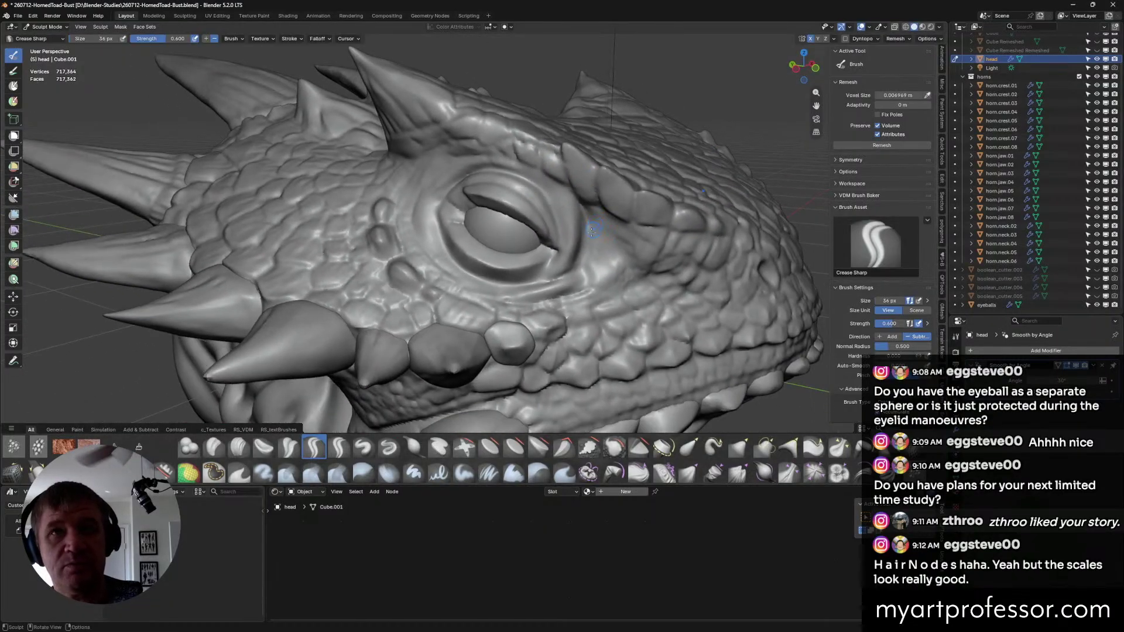
Examine the sculpted eye, brow ridge, snout and cheek scales from several angles and at a distance.
middle_drag(576, 256, 581, 245)
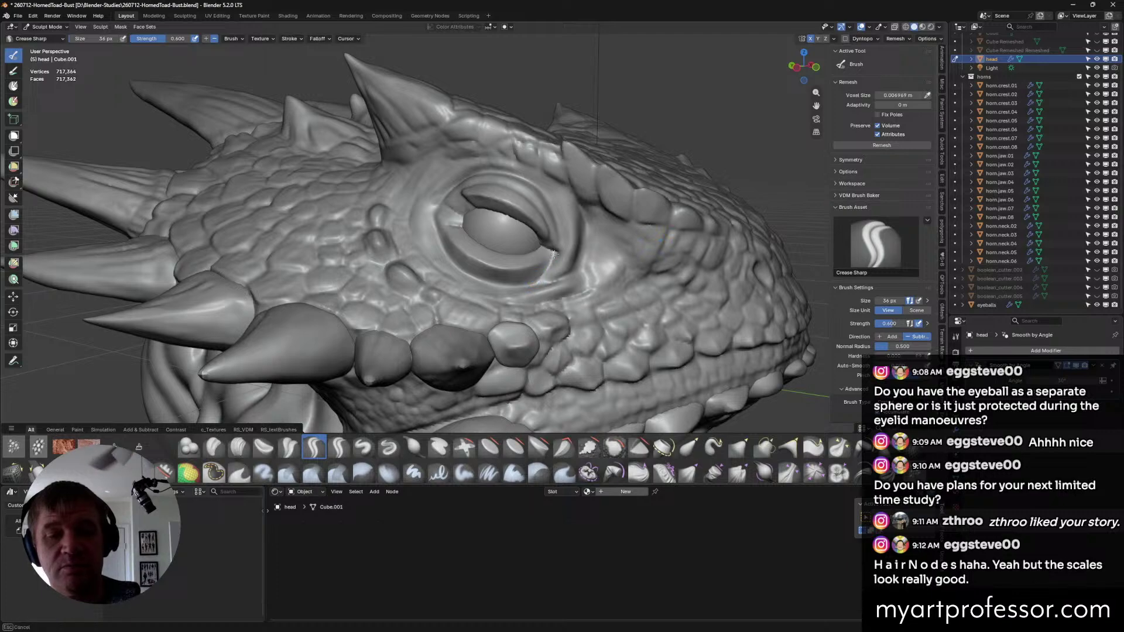
middle_drag(553, 254, 577, 226)
middle_drag(545, 267, 567, 271)
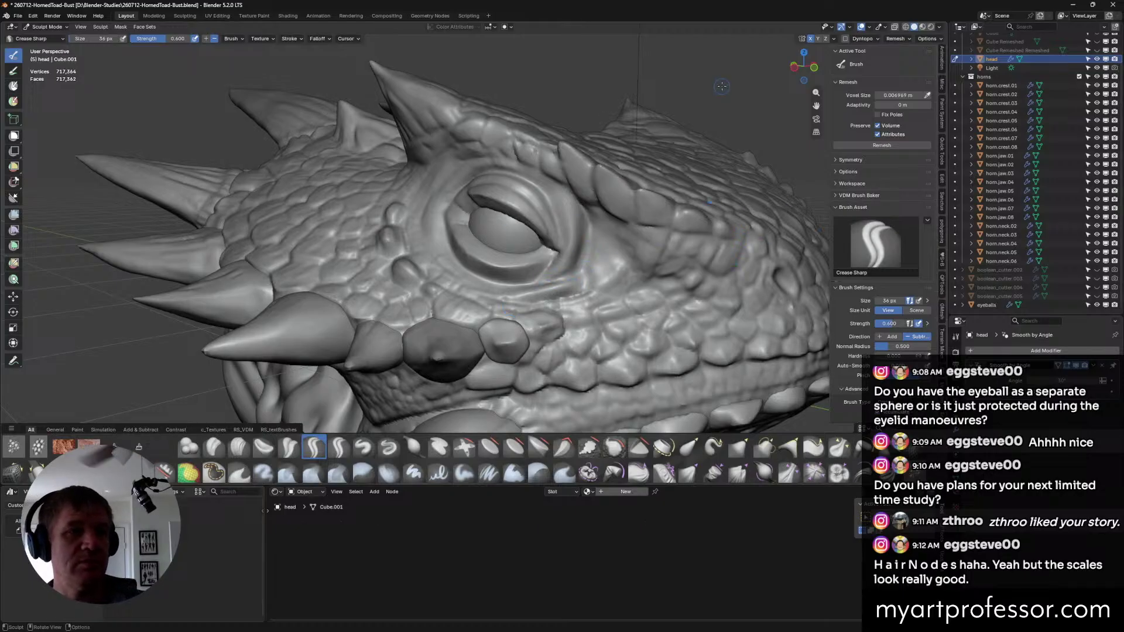
middle_drag(684, 218, 668, 174)
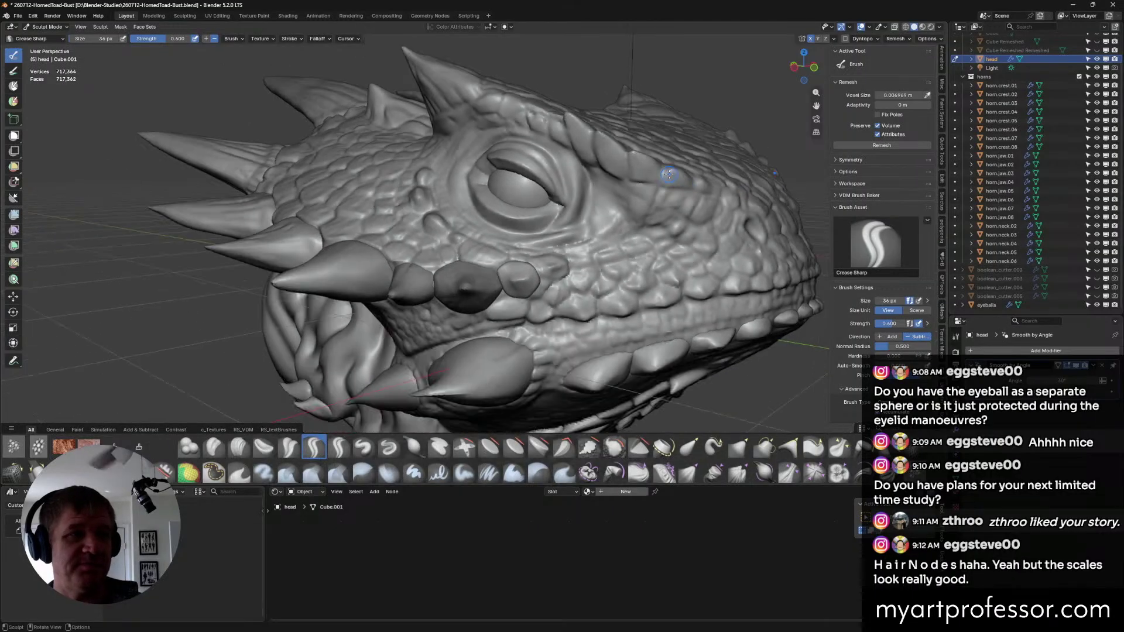
mouse_move(689, 220)
middle_down()
mouse_move(683, 237)
mouse_move(680, 214)
middle_up()
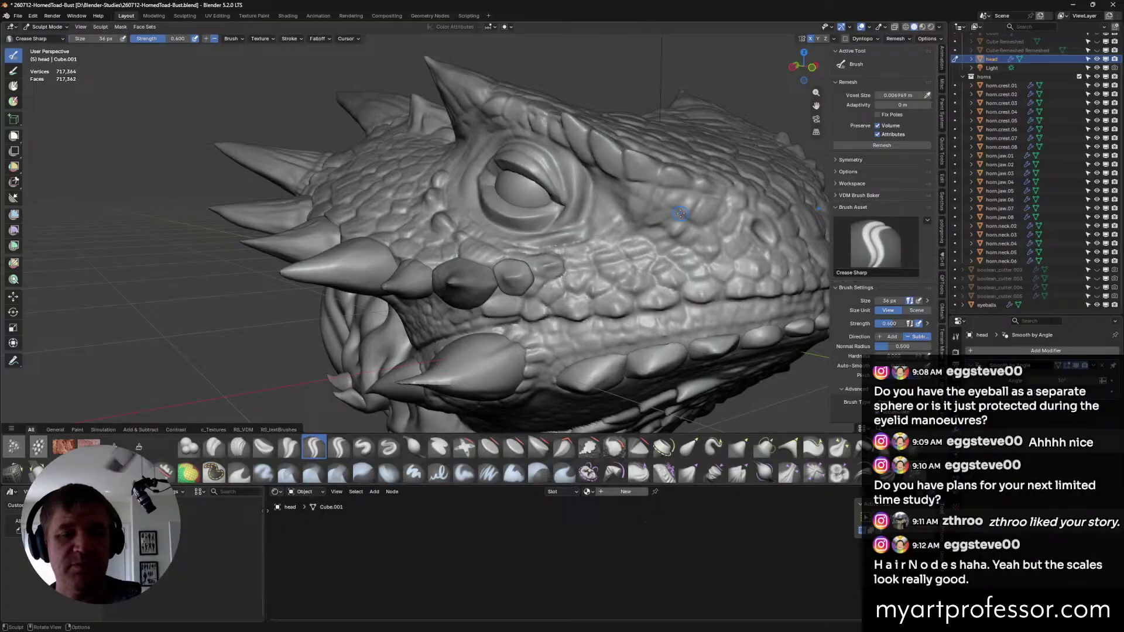
middle_drag(615, 296, 677, 314)
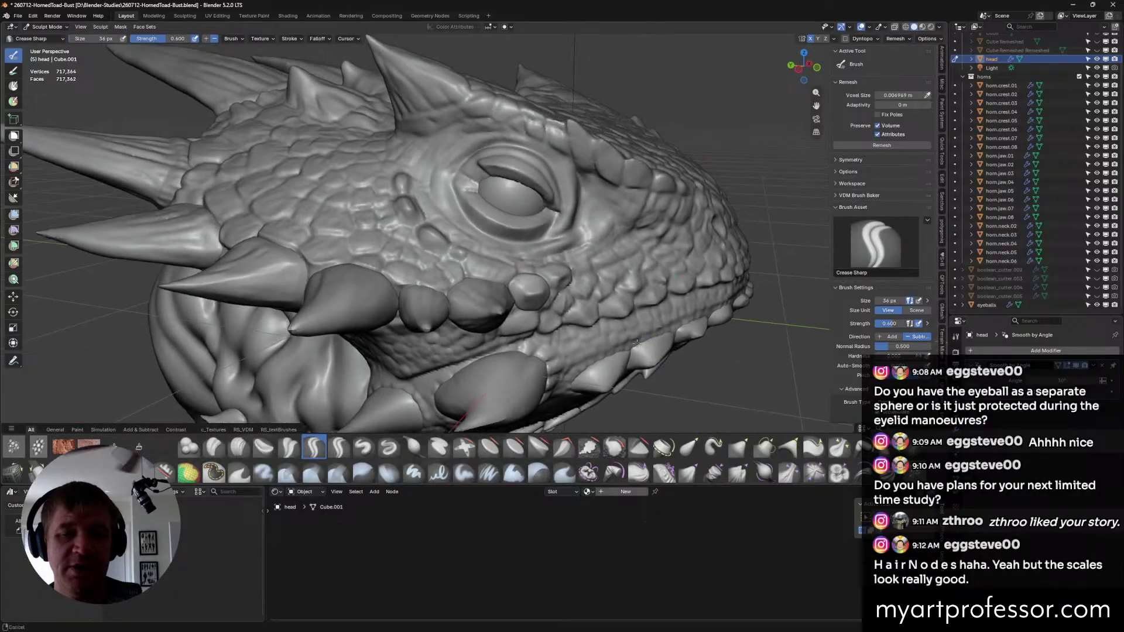
scroll(697, 363, down, 5)
shift+middle_drag(712, 368, 676, 326)
scroll(674, 321, down, 4)
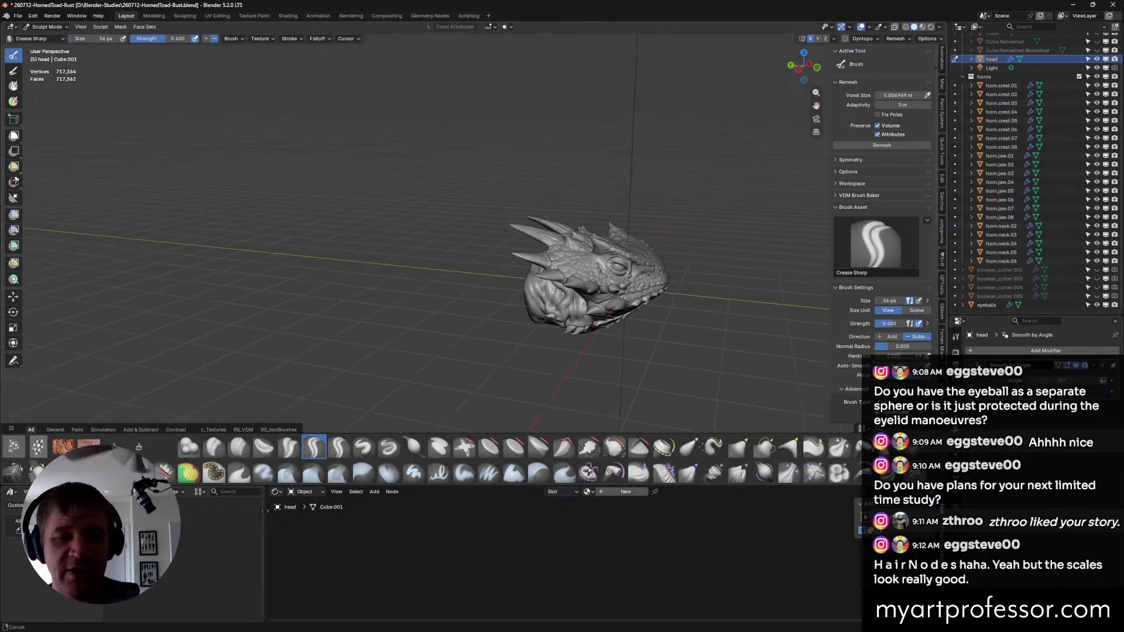
Save the horned toad bust file.
shift+middle_drag(716, 380, 738, 328)
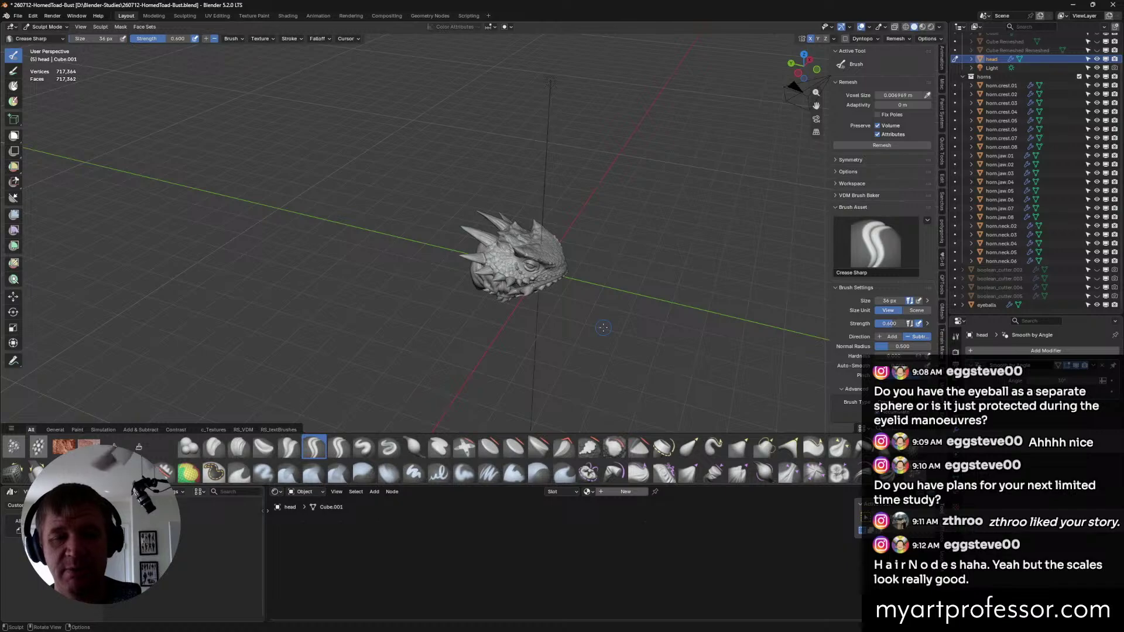
mouse_move(603, 328)
middle_down()
mouse_move(591, 313)
mouse_move(662, 248)
mouse_move(660, 307)
mouse_move(627, 295)
mouse_move(530, 303)
mouse_move(521, 285)
mouse_move(616, 289)
mouse_move(497, 245)
mouse_move(565, 286)
middle_up()
key(ctrl+s)
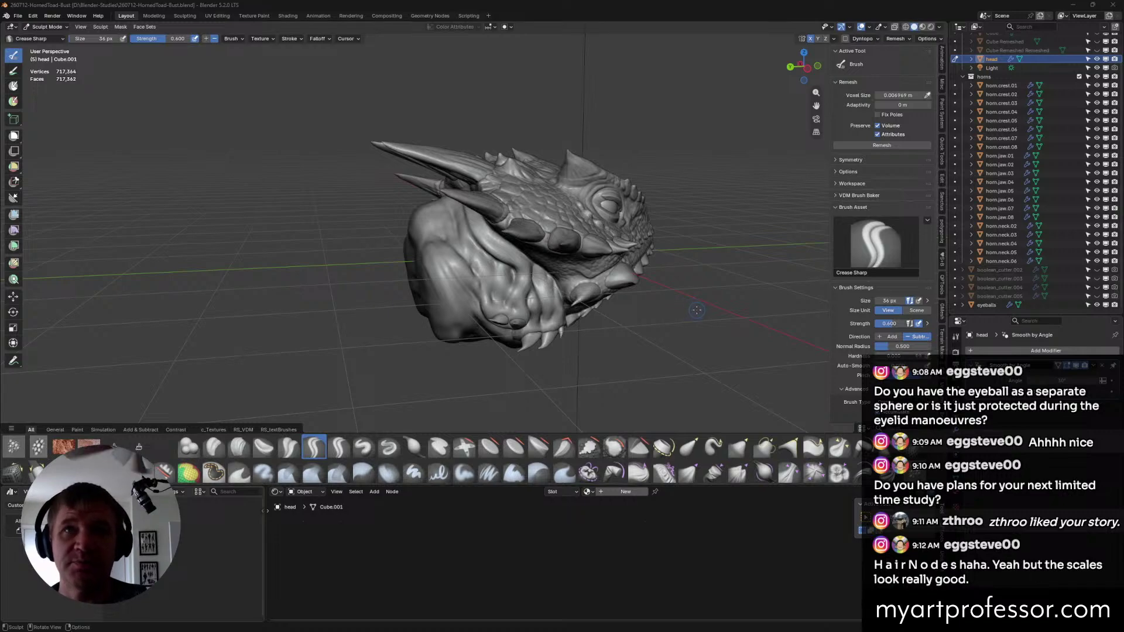
Examine the bust in front, top and left orthographic views.
alt+middle_drag(702, 319, 718, 320)
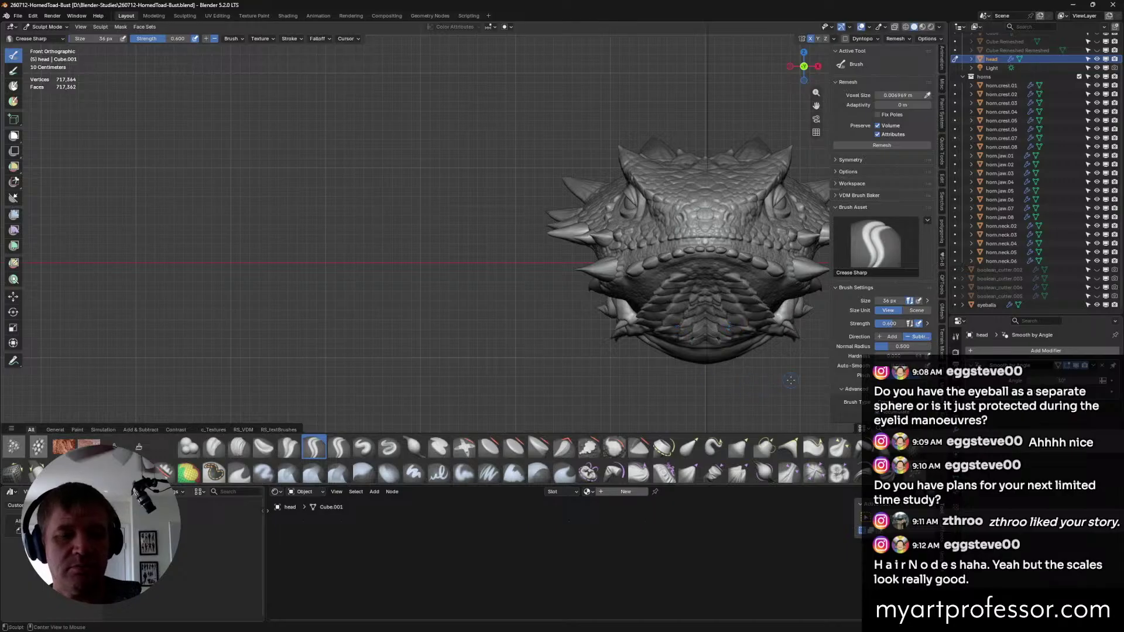
alt+middle_drag(666, 373, 608, 361)
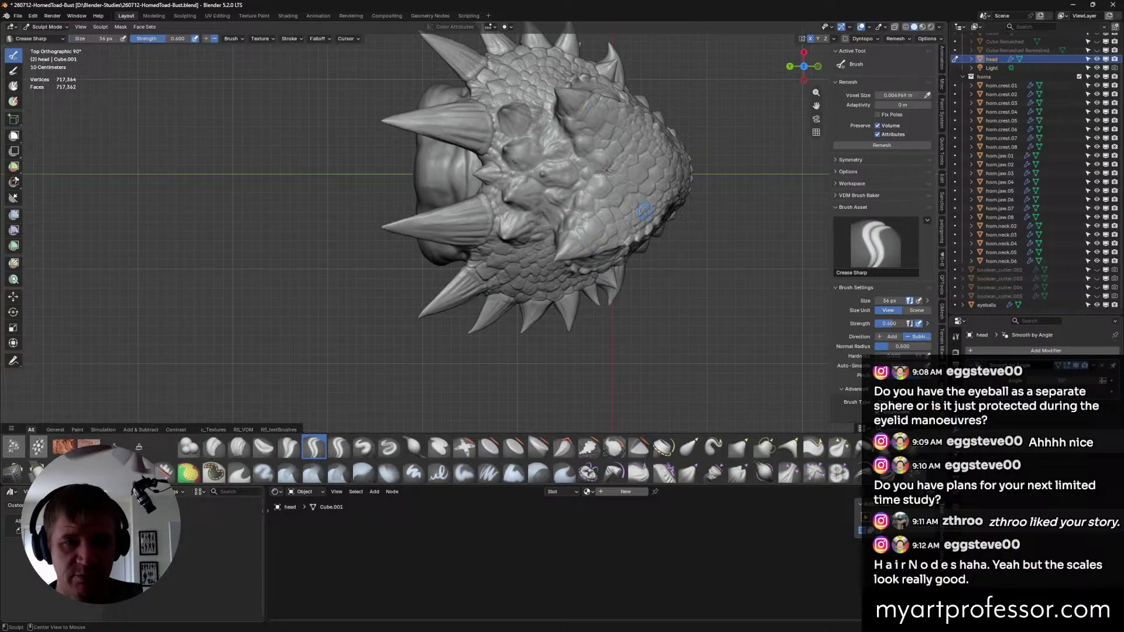
alt+middle_drag(580, 198, 480, 220)
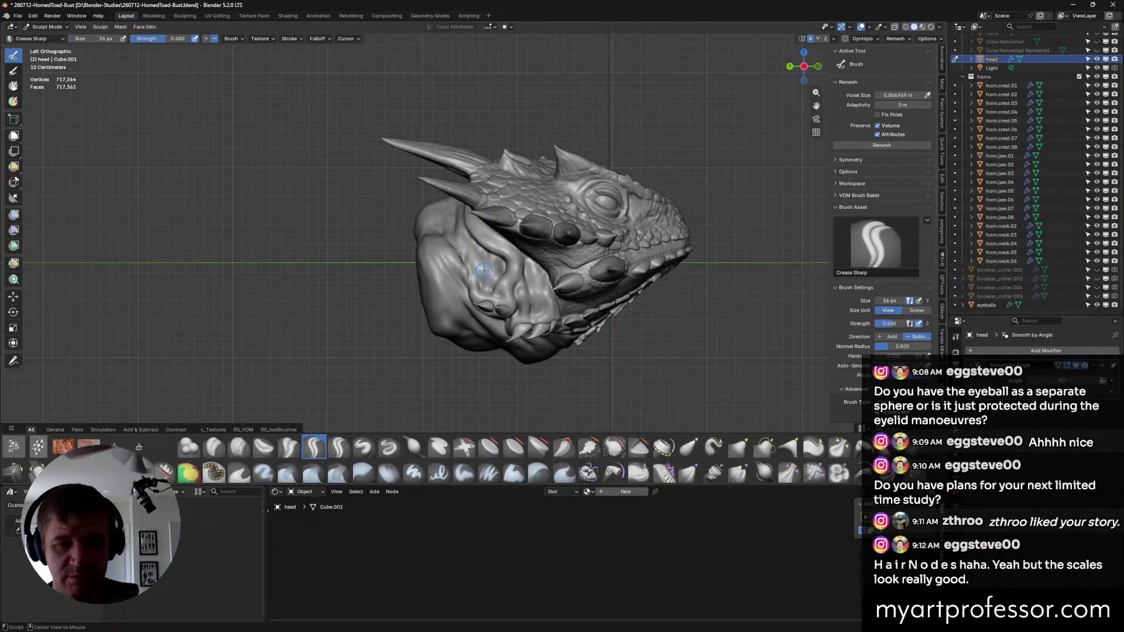
alt+middle_drag(483, 270, 516, 341)
alt+middle_drag(560, 288, 511, 300)
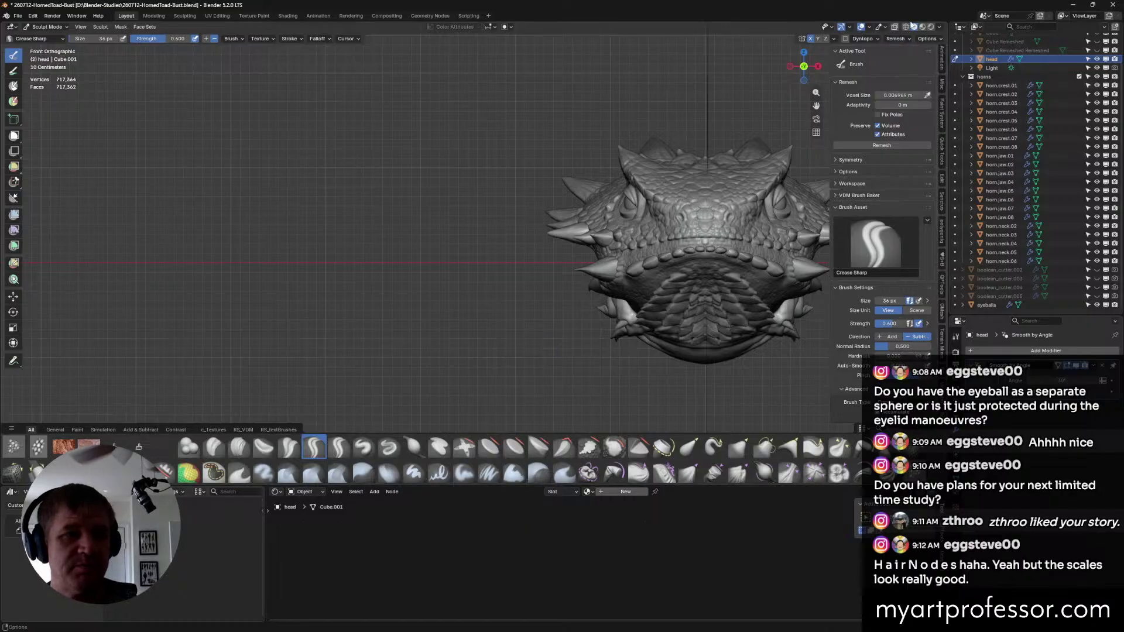
click(828, 27)
click(851, 27)
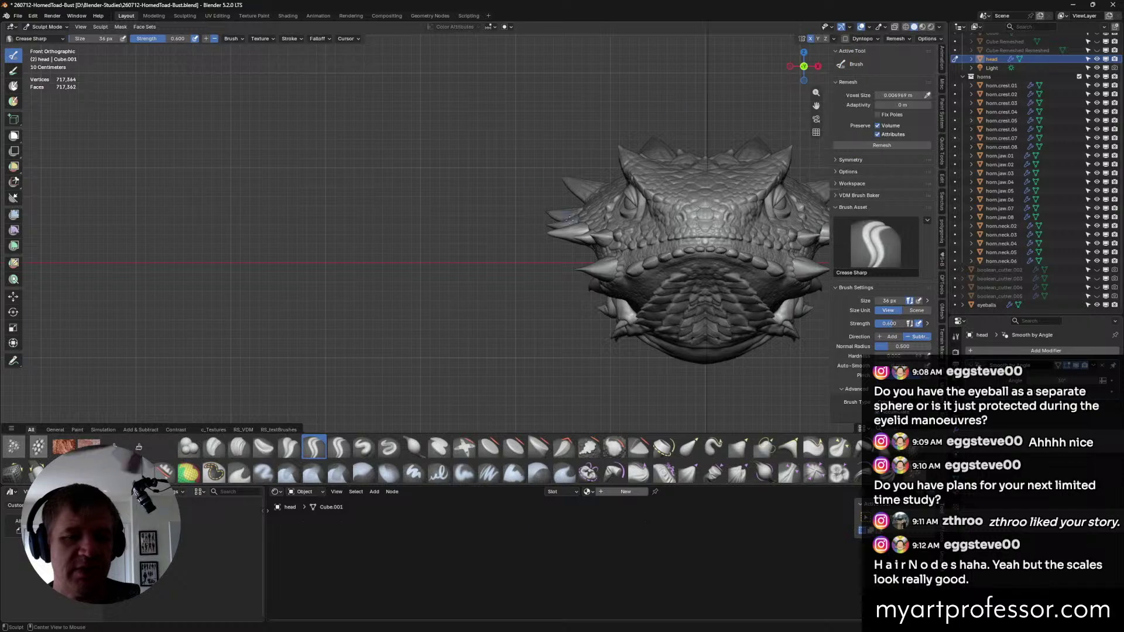
key(ctrl+KP_3)
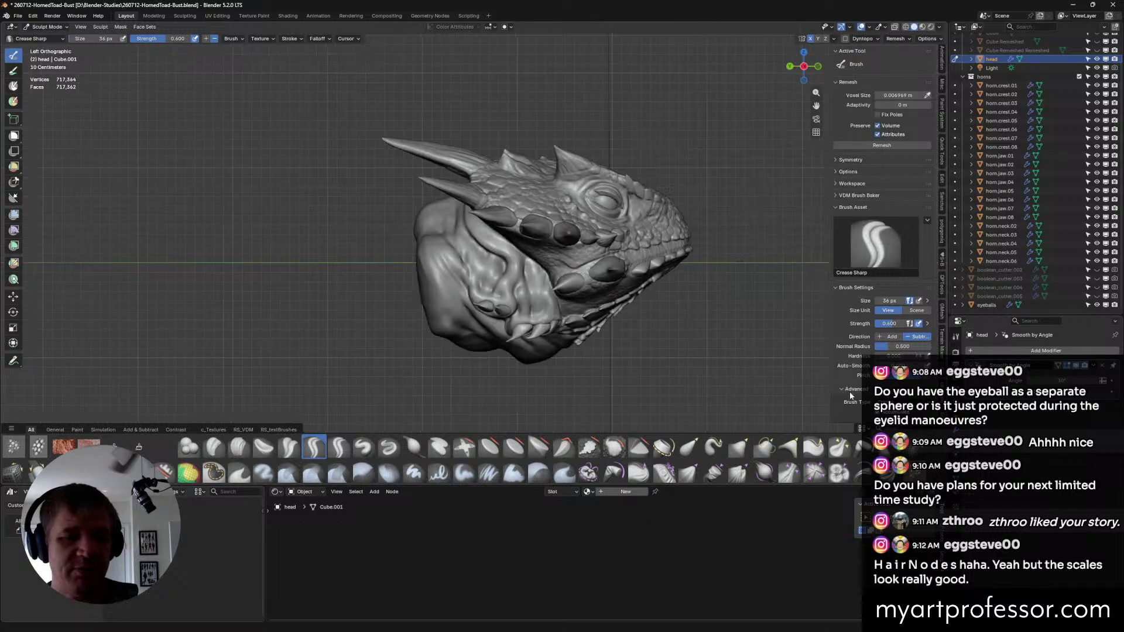
alt+middle_drag(644, 363, 674, 394)
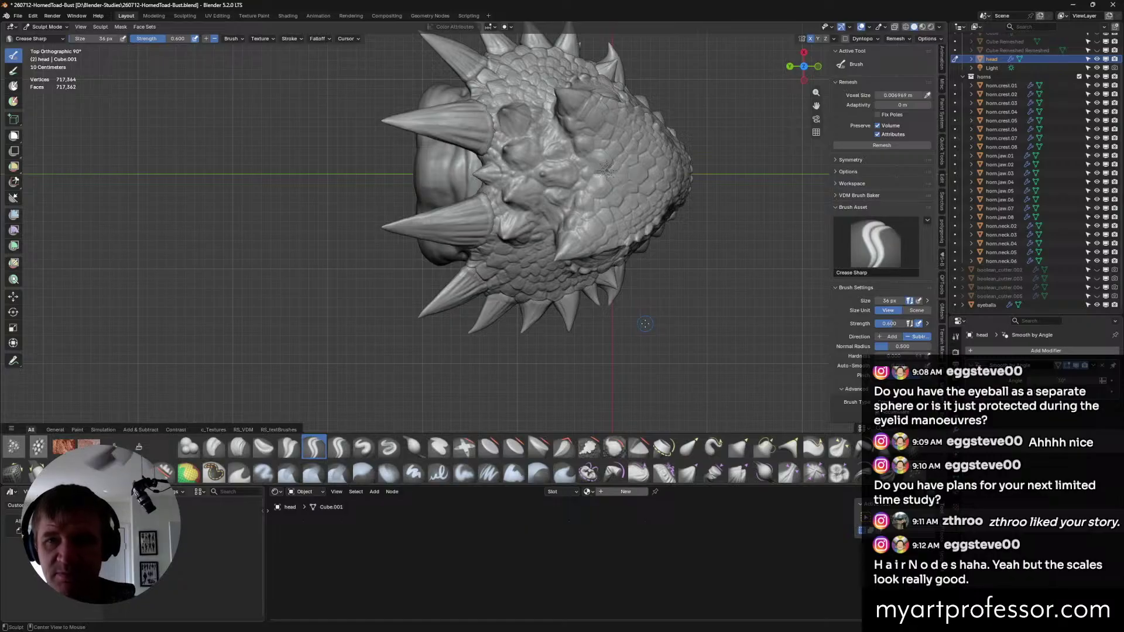
alt+middle_drag(641, 324, 613, 301)
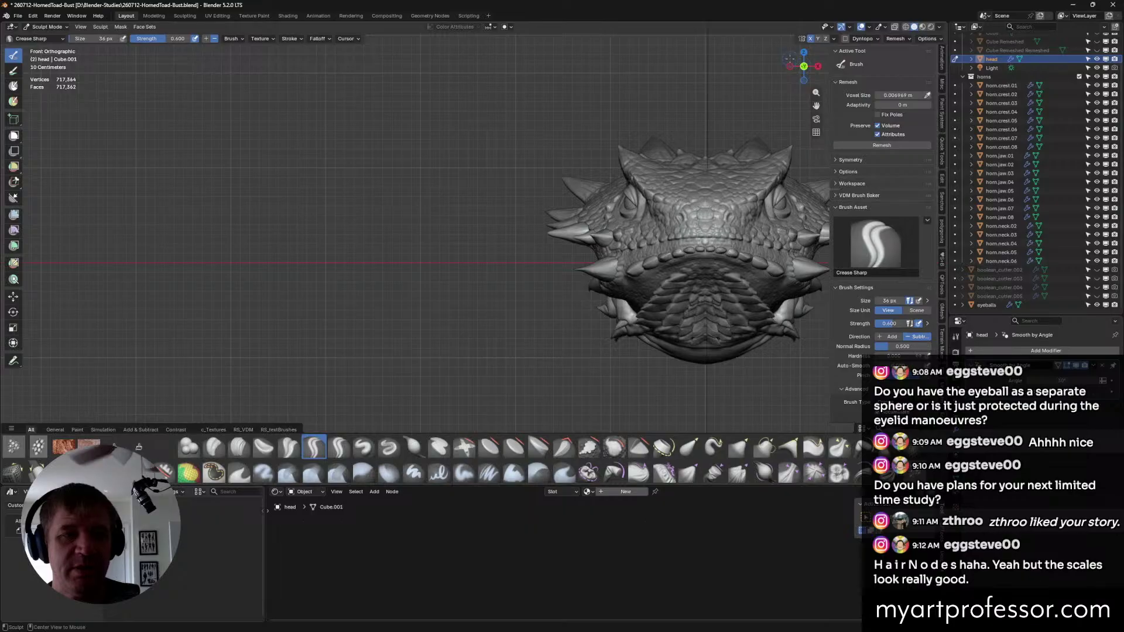
alt+middle_drag(613, 300, 577, 303)
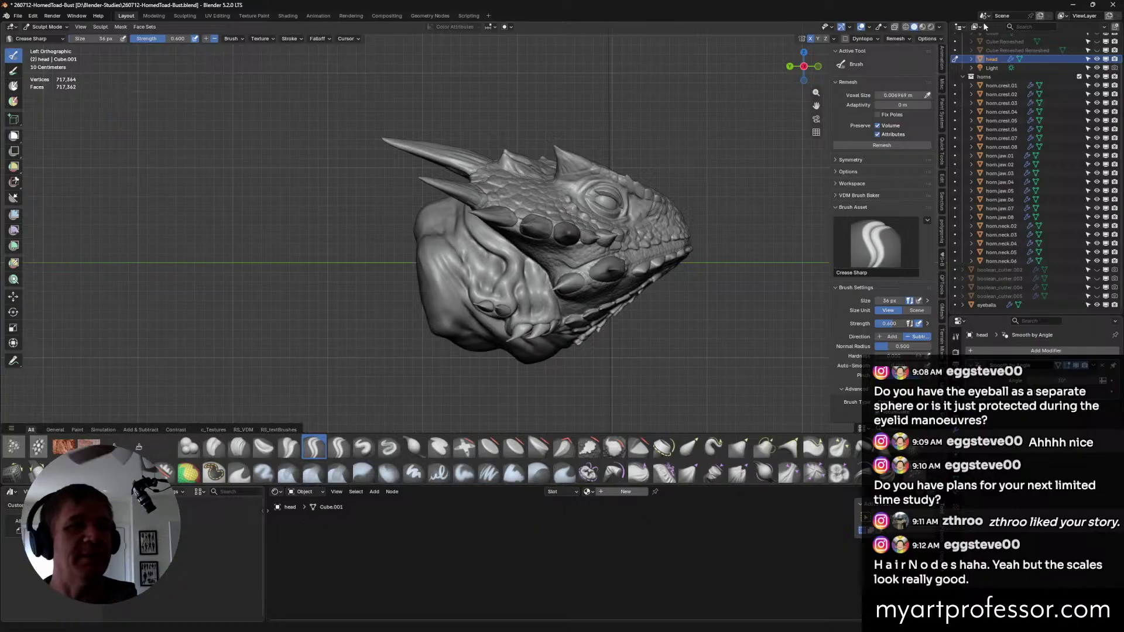
alt+middle_drag(750, 193, 634, 244)
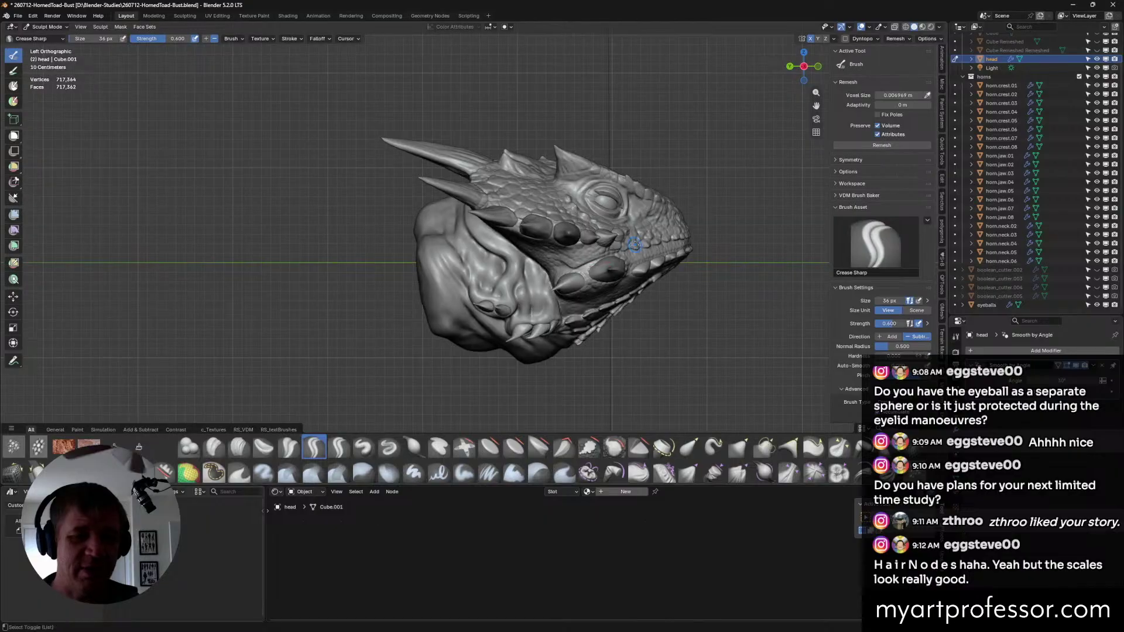
Carve sharp creases between the skin folds along the side of the neck with the Crease Sharp brush.
mouse_move(456, 248)
middle_down()
mouse_move(700, 320)
mouse_move(539, 213)
mouse_move(724, 160)
mouse_move(630, 161)
mouse_move(672, 146)
mouse_move(571, 186)
mouse_move(544, 184)
middle_up()
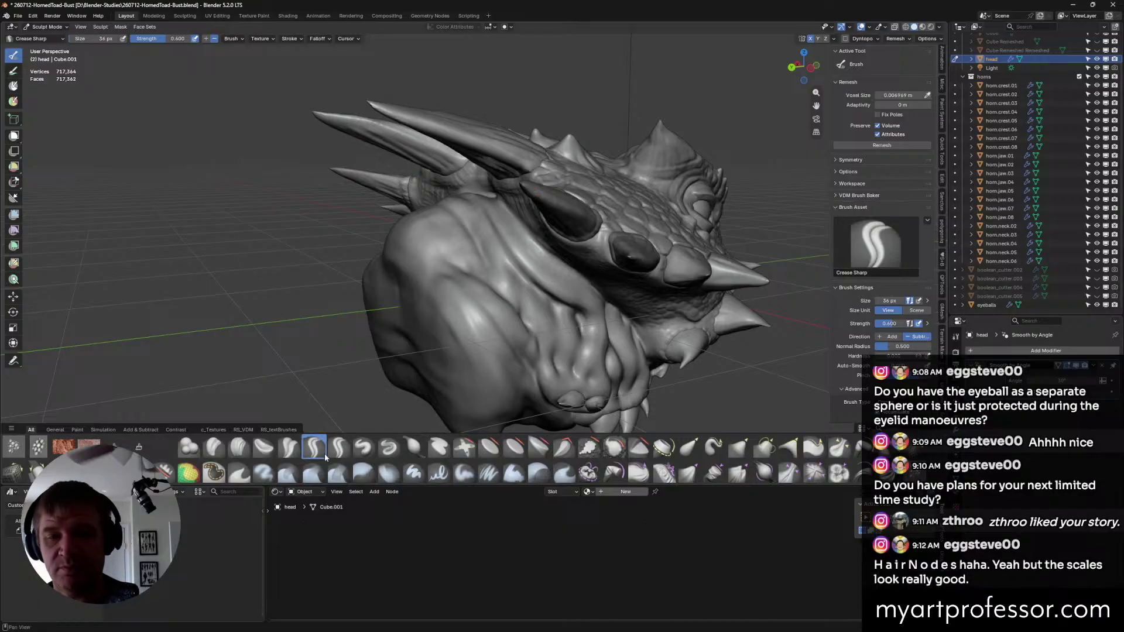
drag(507, 257, 533, 284)
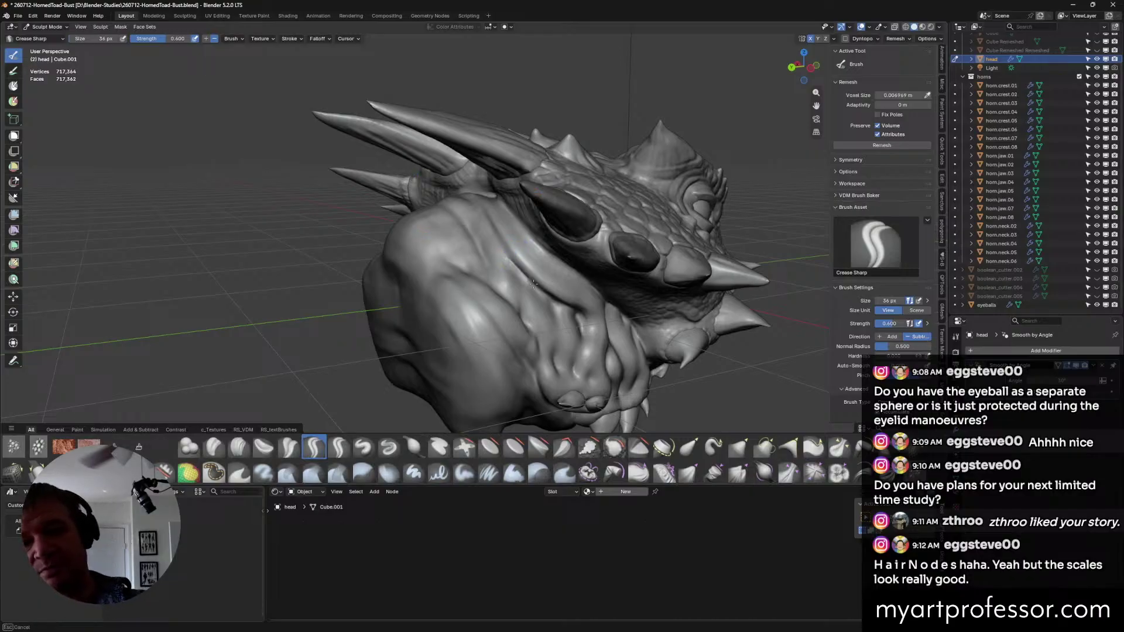
middle_drag(553, 280, 535, 262)
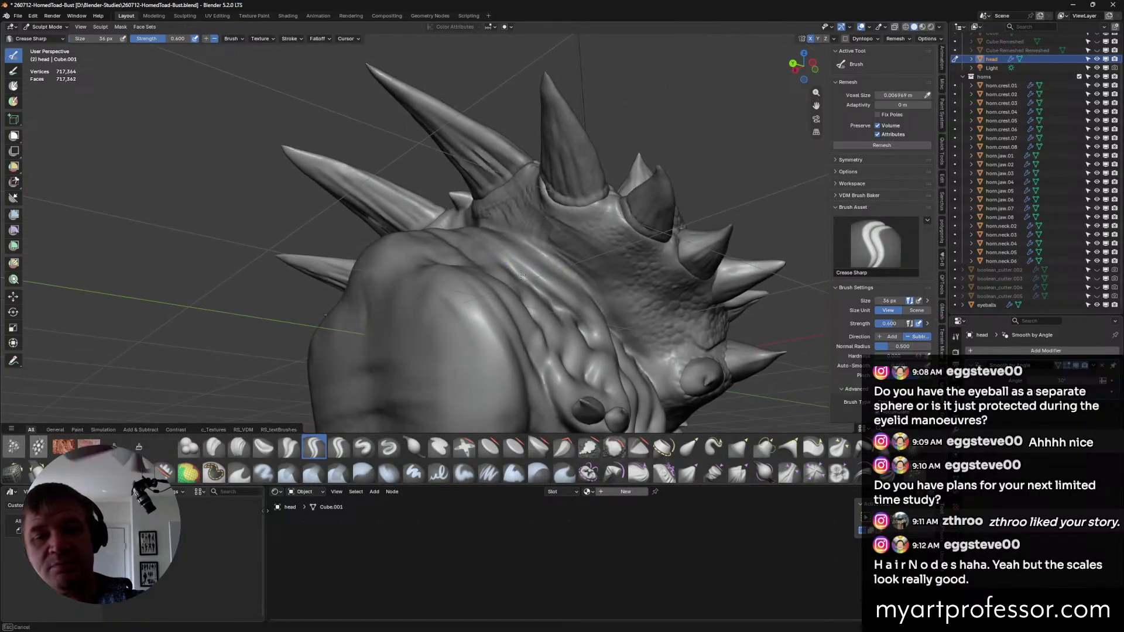
drag(522, 276, 536, 290)
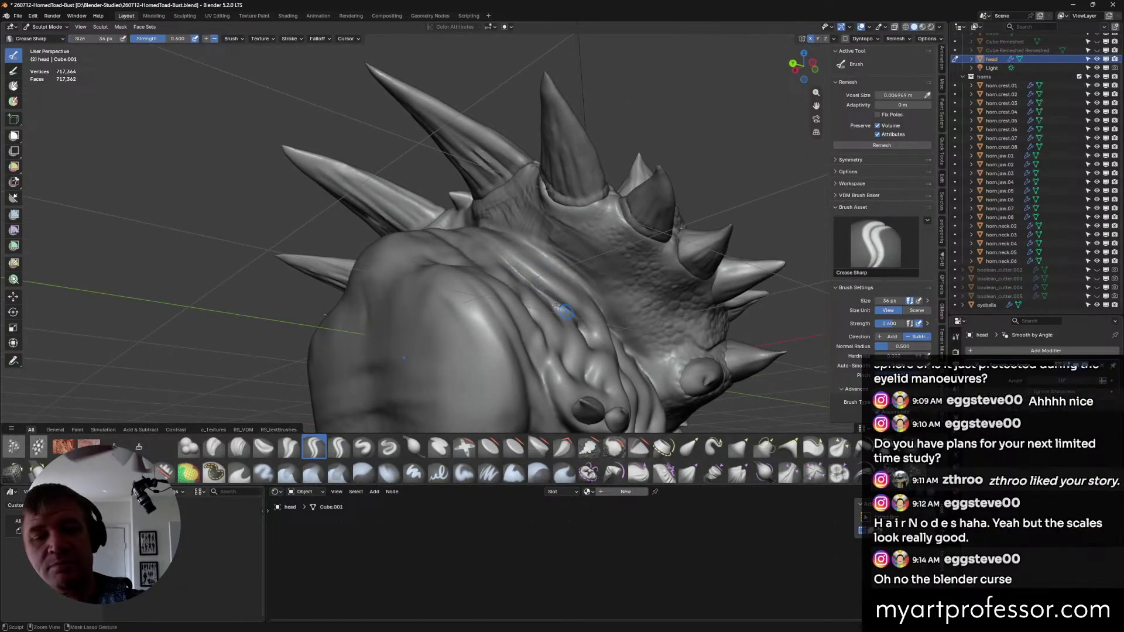
drag(580, 329, 568, 313)
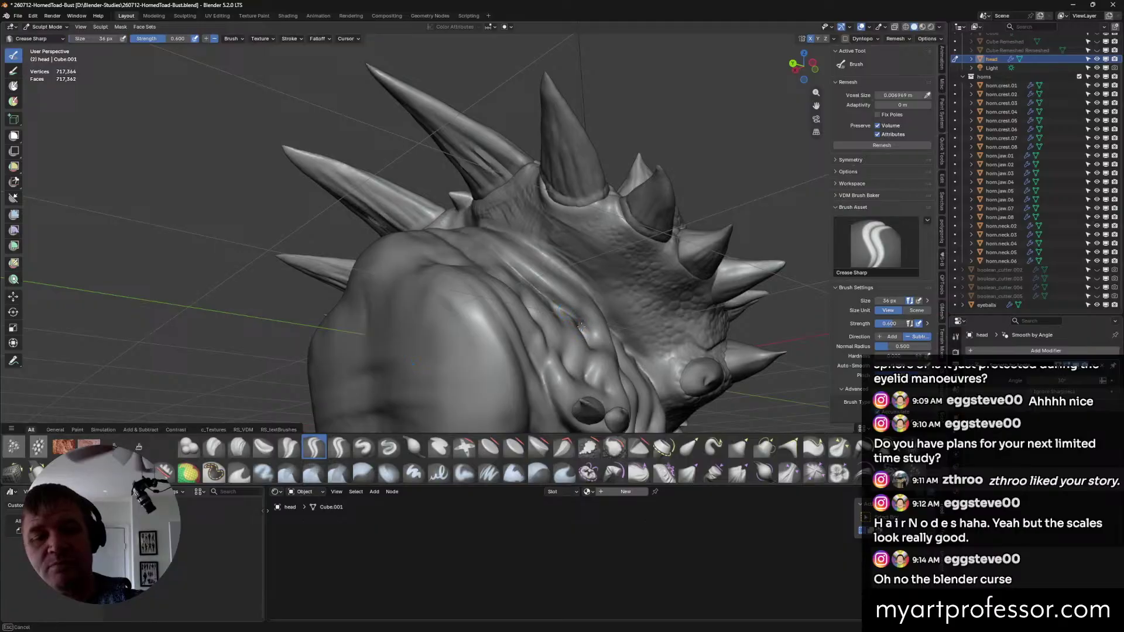
middle_drag(568, 313, 569, 314)
drag(591, 339, 576, 323)
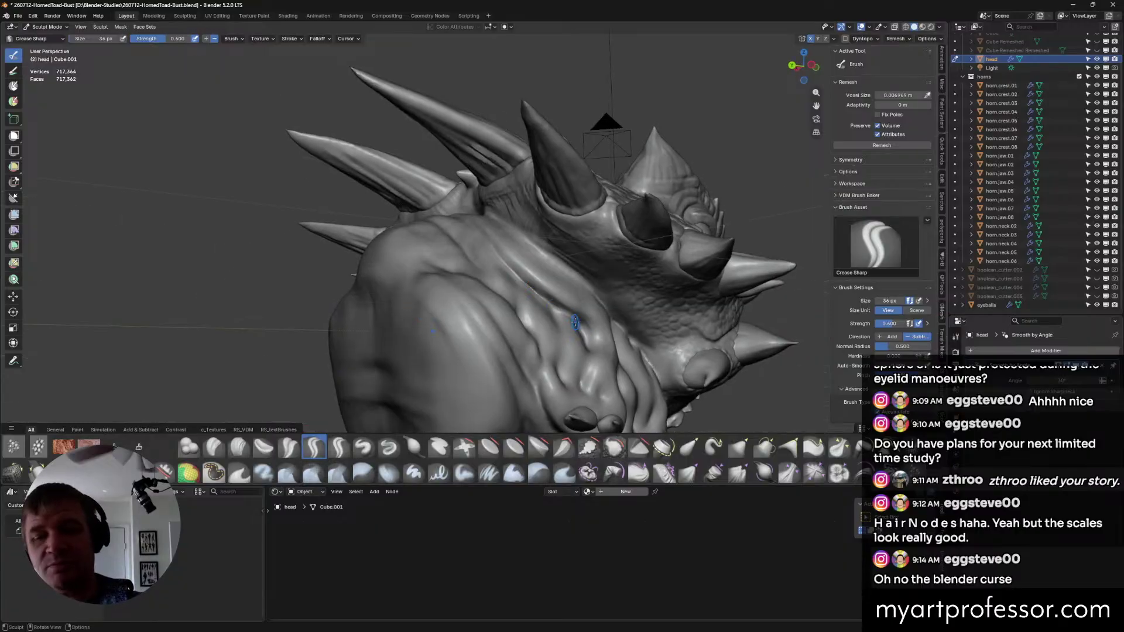
Crease the valley between the upper neck folds behind the head, undoing the first stroke and redrawing it in shorter strokes.
middle_drag(571, 327, 544, 268)
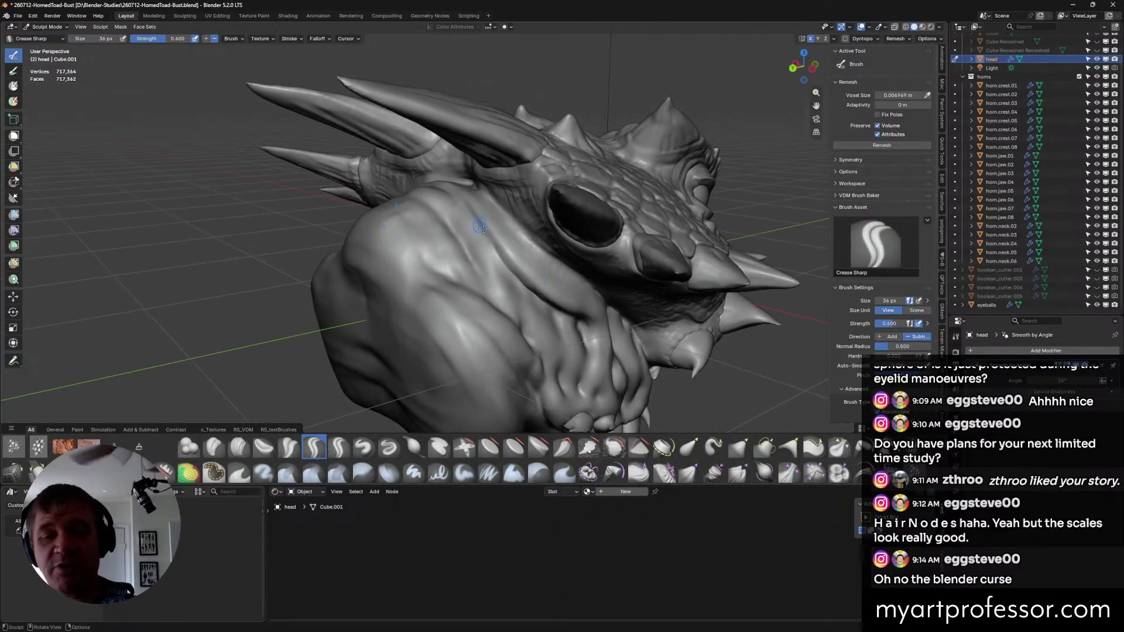
drag(480, 228, 528, 297)
key(ctrl+z)
mouse_move(480, 225)
mouse_down()
mouse_move(523, 291)
mouse_move(487, 240)
mouse_up()
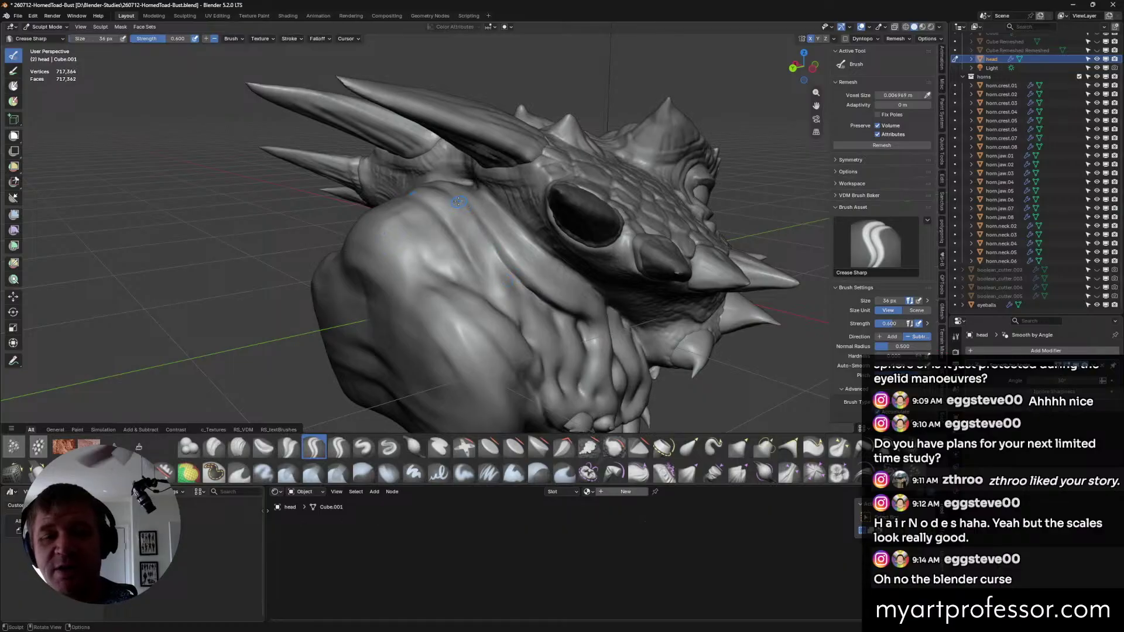
drag(510, 282, 497, 254)
Deepen the creases in the upper and middle neck folds, working from several angles.
middle_drag(497, 255, 607, 342)
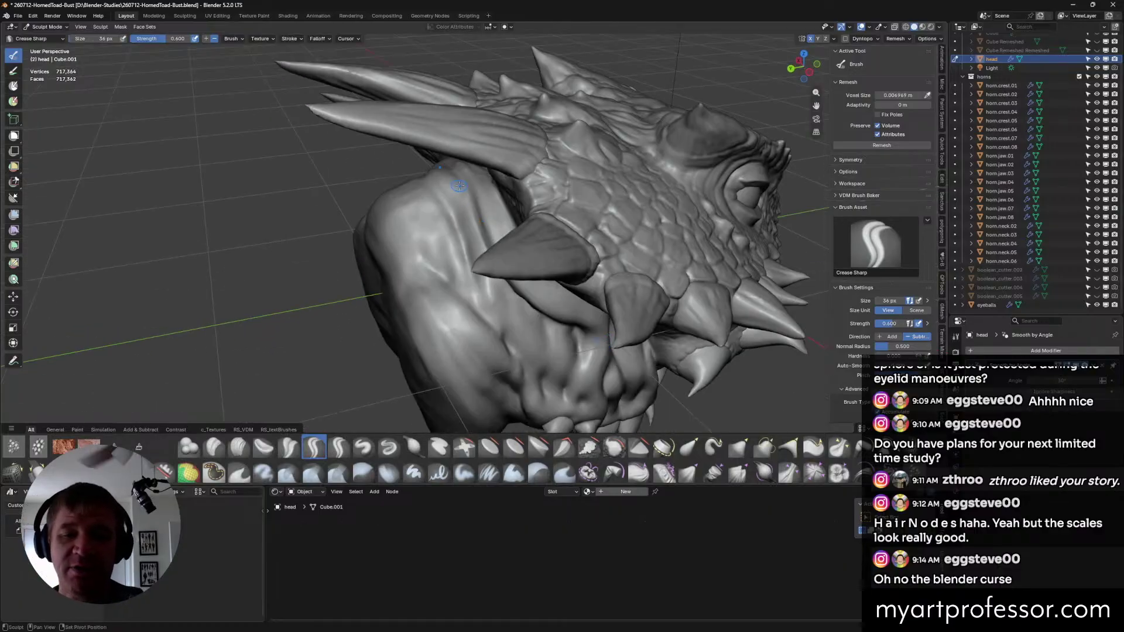
middle_drag(519, 249, 573, 283)
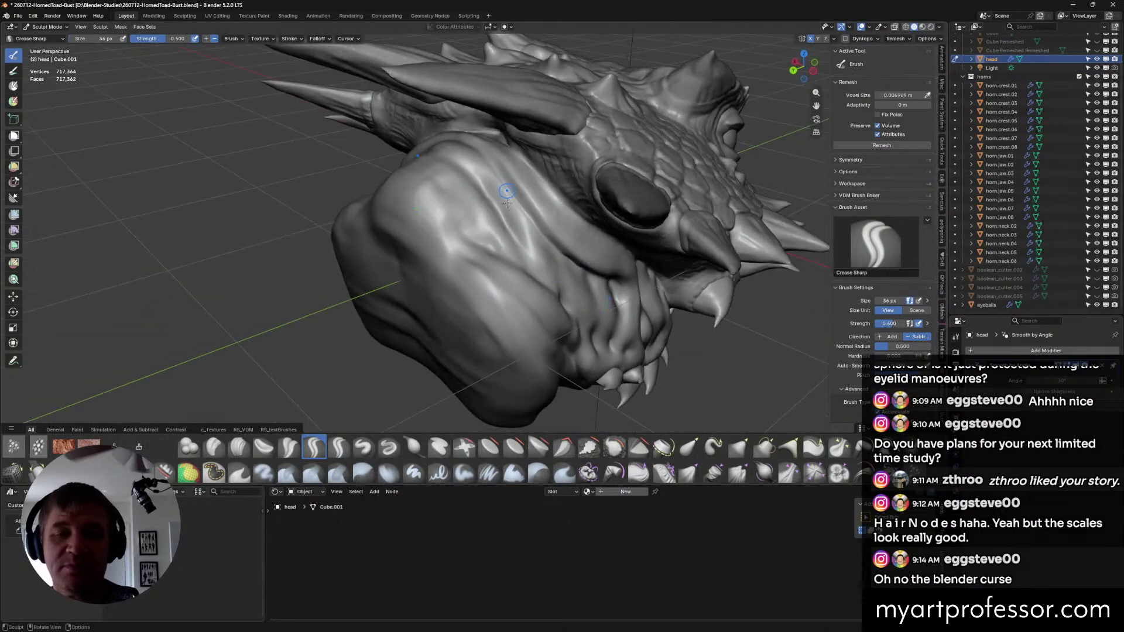
mouse_move(507, 204)
middle_down()
mouse_move(546, 248)
mouse_move(545, 234)
middle_up()
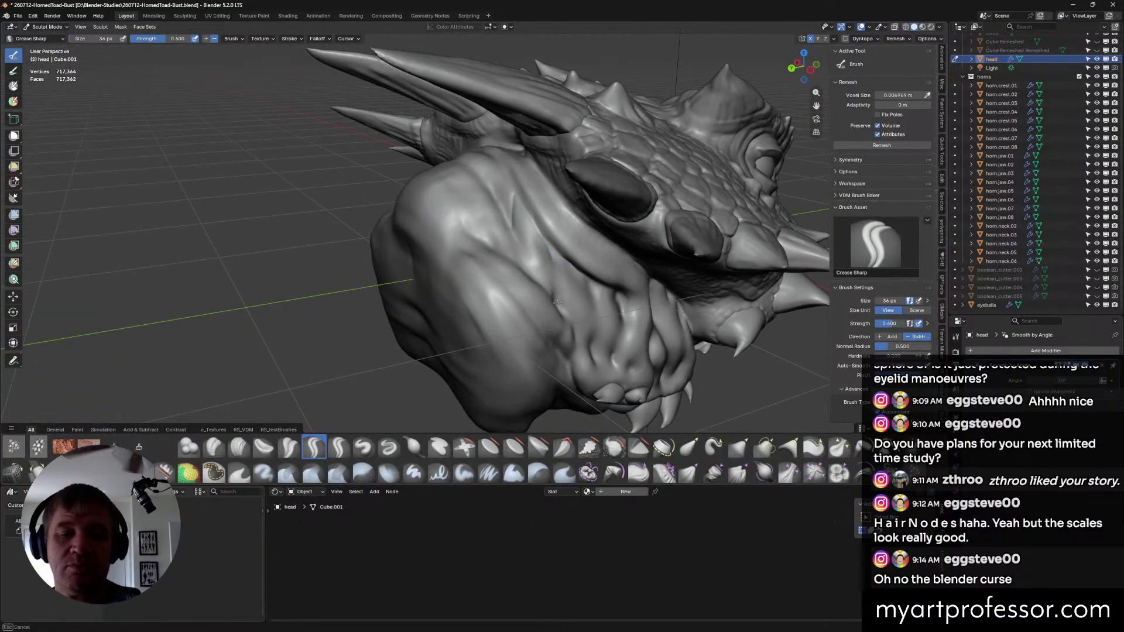
middle_drag(557, 302, 550, 252)
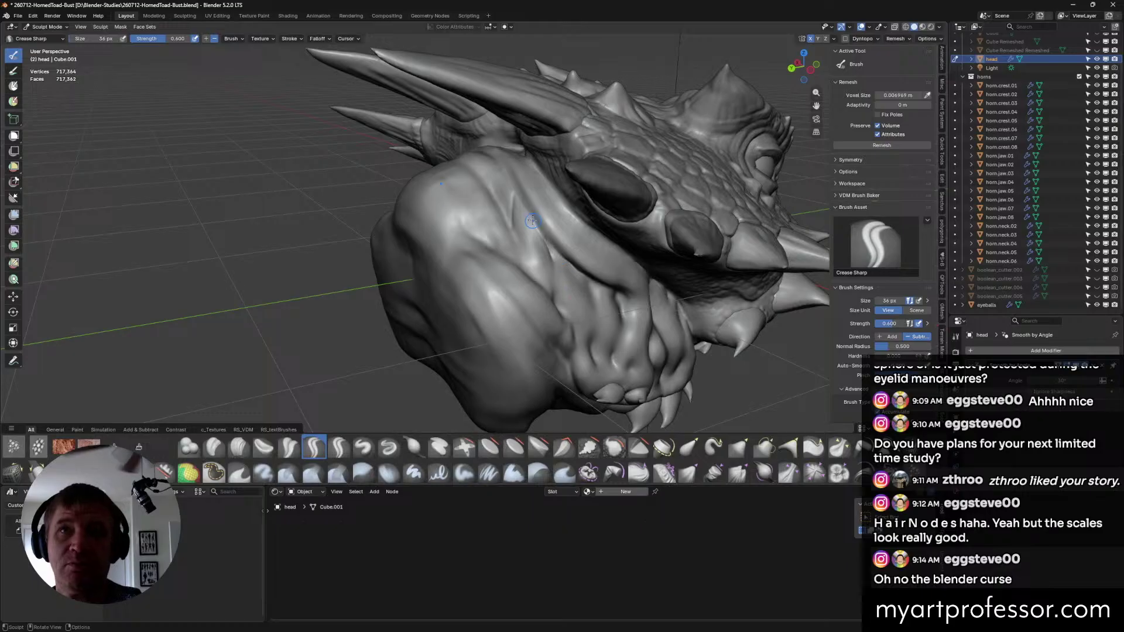
mouse_move(515, 195)
shift+middle_down()
mouse_move(520, 214)
mouse_move(516, 191)
mouse_move(530, 205)
shift+middle_up()
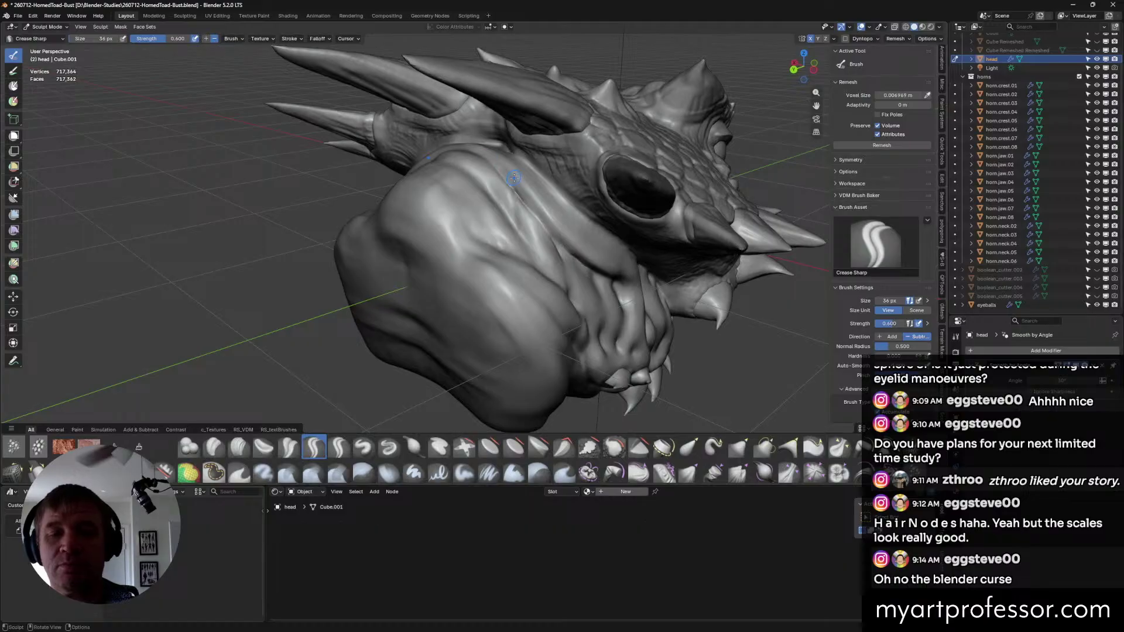
middle_drag(501, 175, 502, 177)
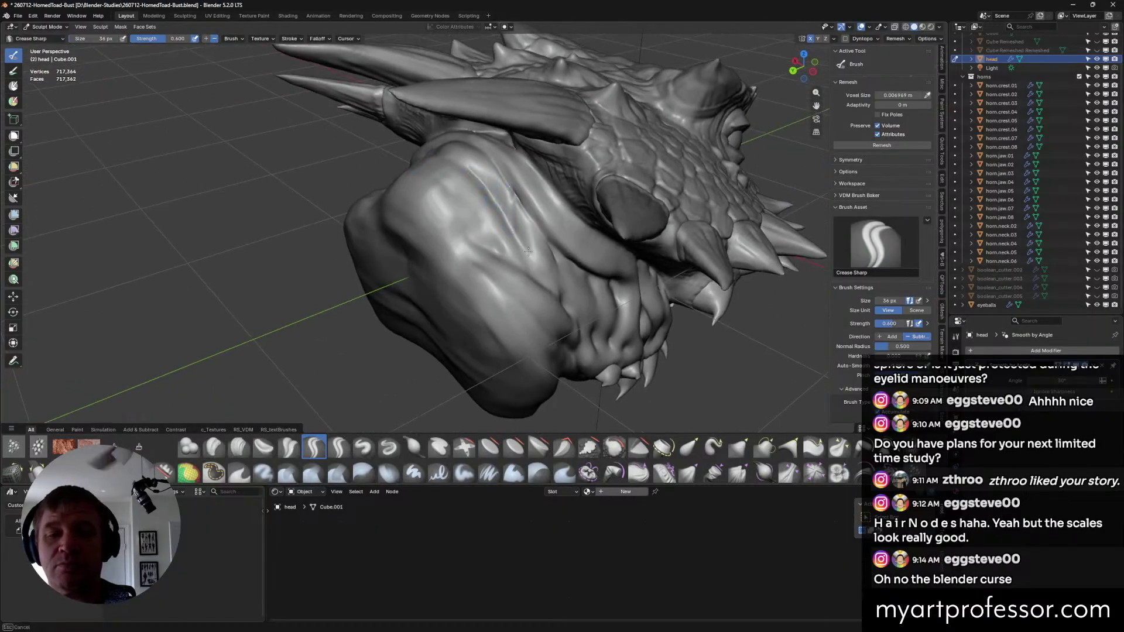
middle_drag(527, 236, 550, 237)
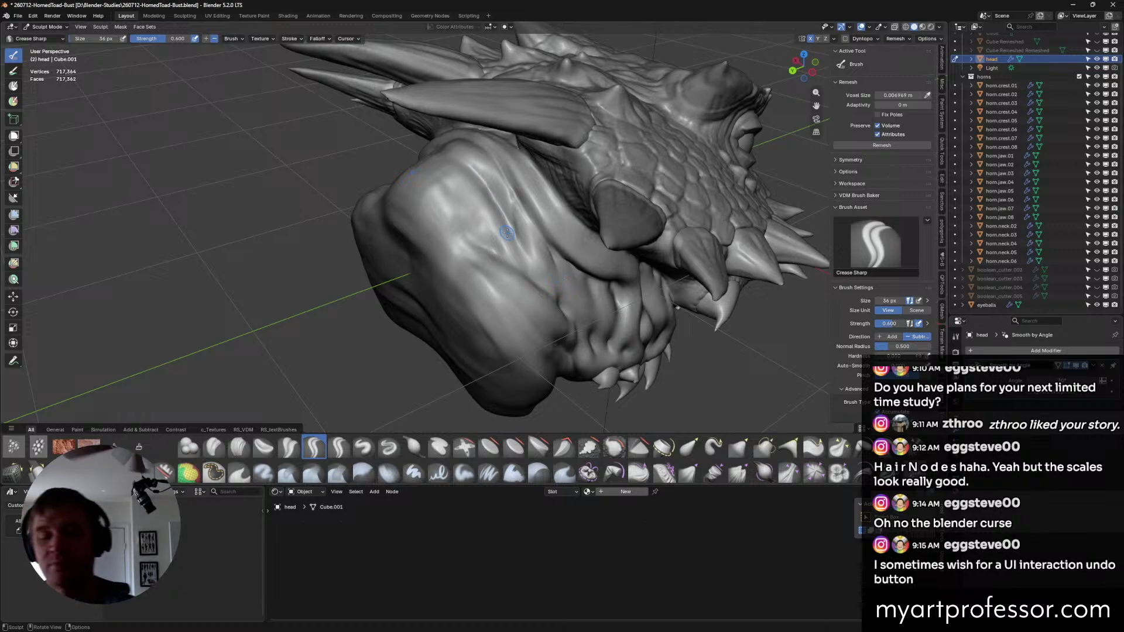
Carve short creases into the skin beside and beneath the paired lower neck horns, working from below.
mouse_move(735, 386)
middle_down()
mouse_move(672, 281)
mouse_move(527, 246)
mouse_move(645, 291)
mouse_move(624, 310)
middle_up()
middle_drag(574, 339, 562, 306)
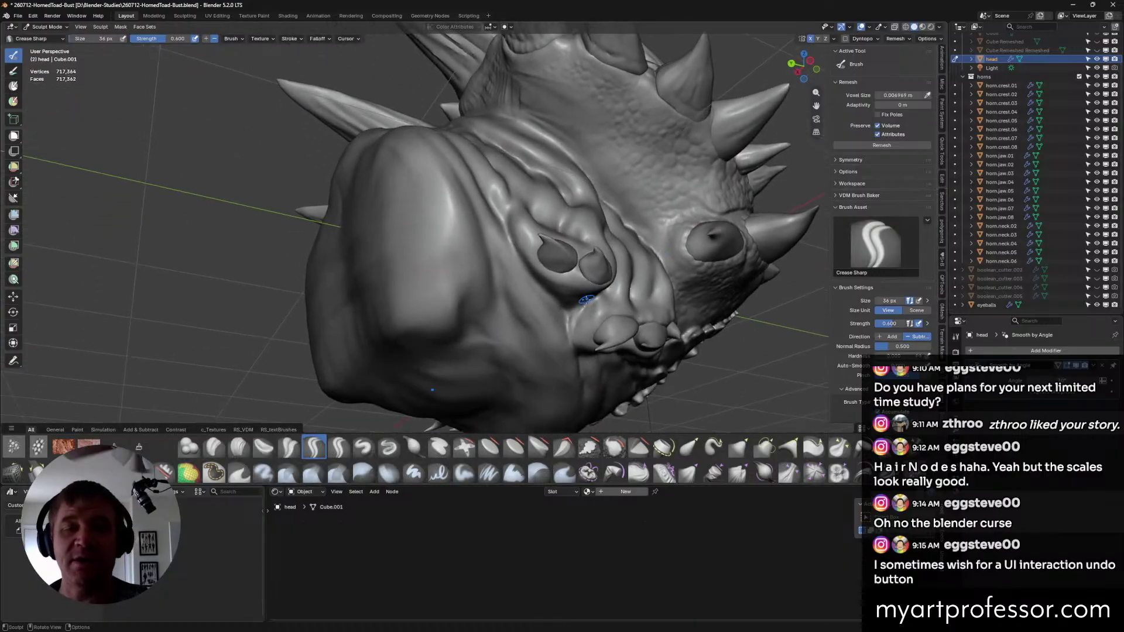
mouse_move(514, 260)
mouse_down()
mouse_move(514, 241)
mouse_move(577, 333)
mouse_move(539, 273)
mouse_up()
drag(588, 328, 591, 330)
mouse_move(595, 326)
middle_down()
mouse_move(566, 300)
mouse_move(592, 314)
middle_up()
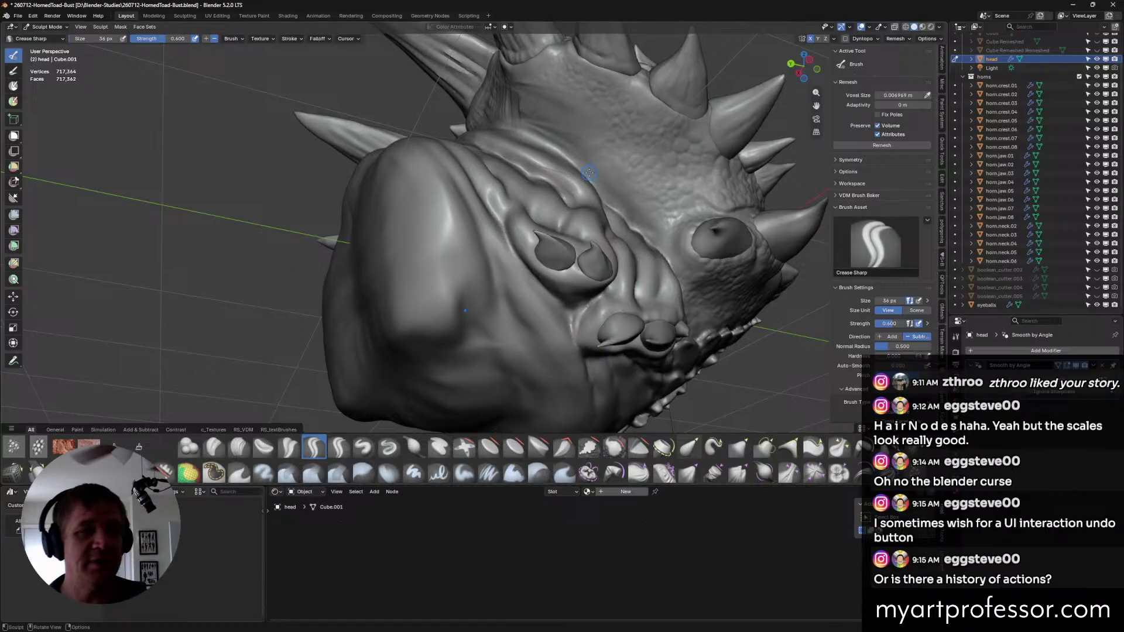
Set the Crease Sharp brush size to 60 px and carve long creases down the neck behind the paired horns.
middle_drag(589, 173, 584, 199)
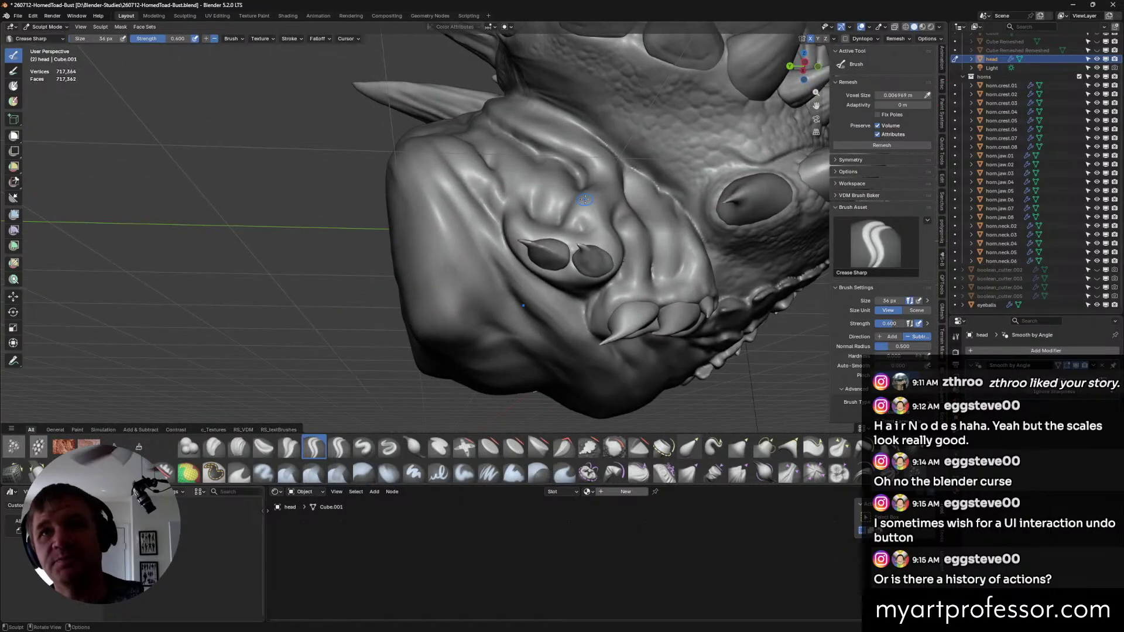
key(f)
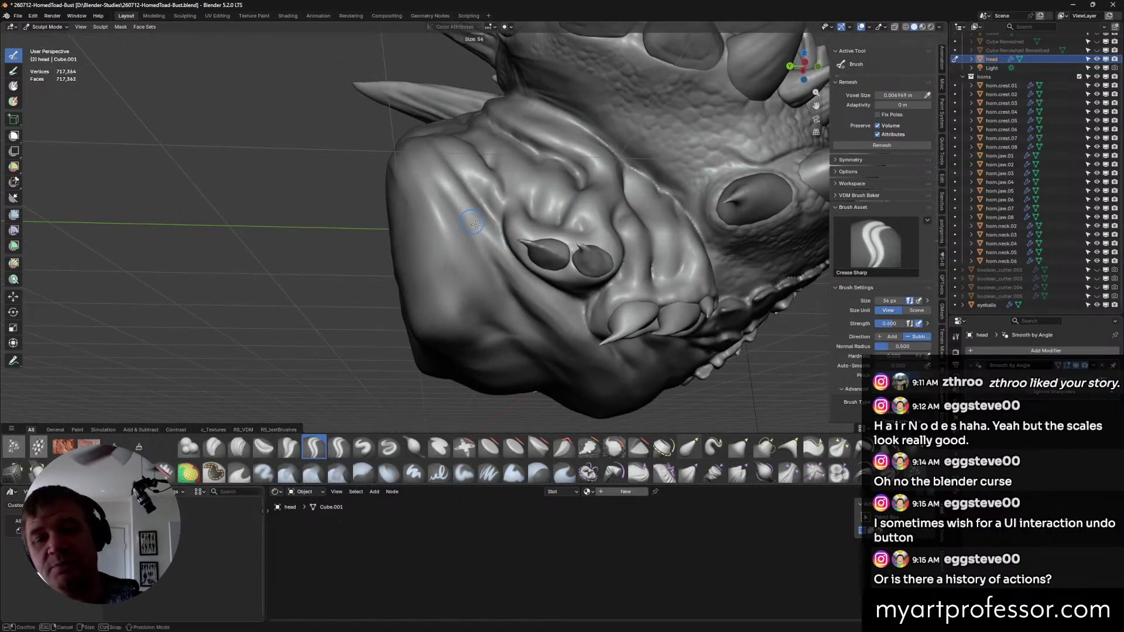
click(481, 221)
drag(459, 212, 518, 301)
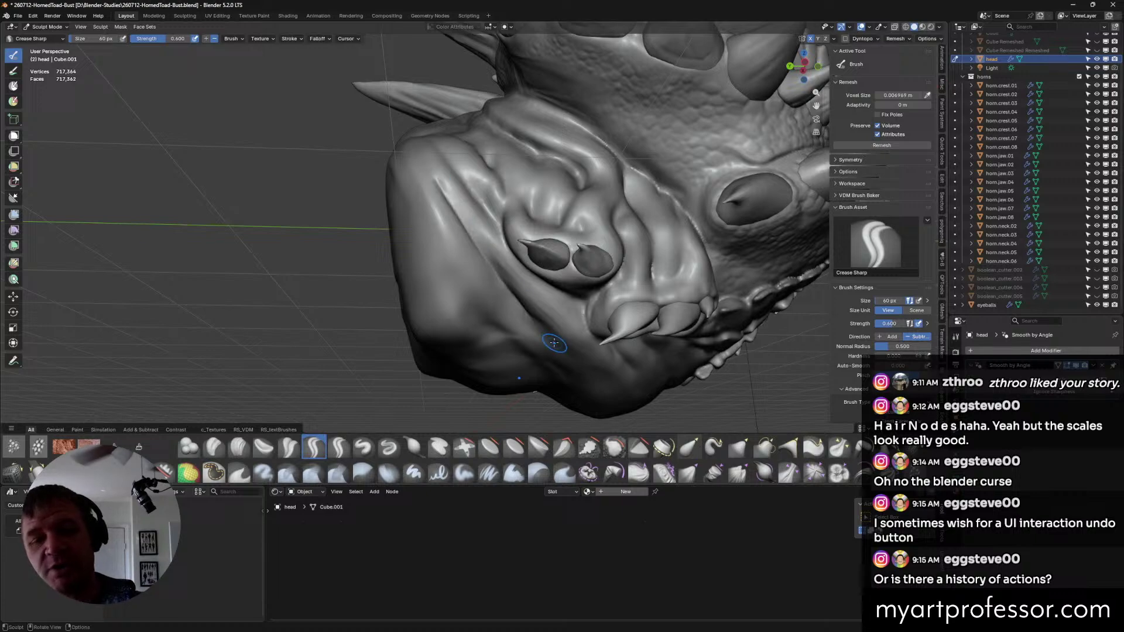
mouse_move(550, 329)
middle_down()
mouse_move(542, 348)
mouse_move(534, 323)
mouse_move(376, 253)
mouse_move(541, 281)
mouse_move(463, 206)
middle_up()
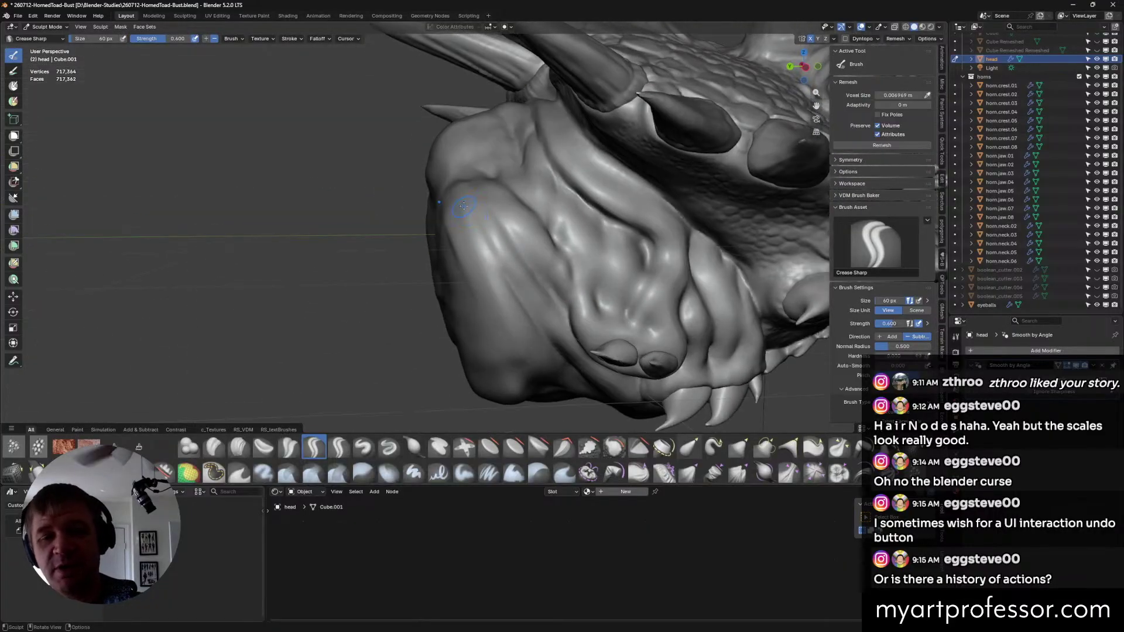
drag(489, 246, 521, 301)
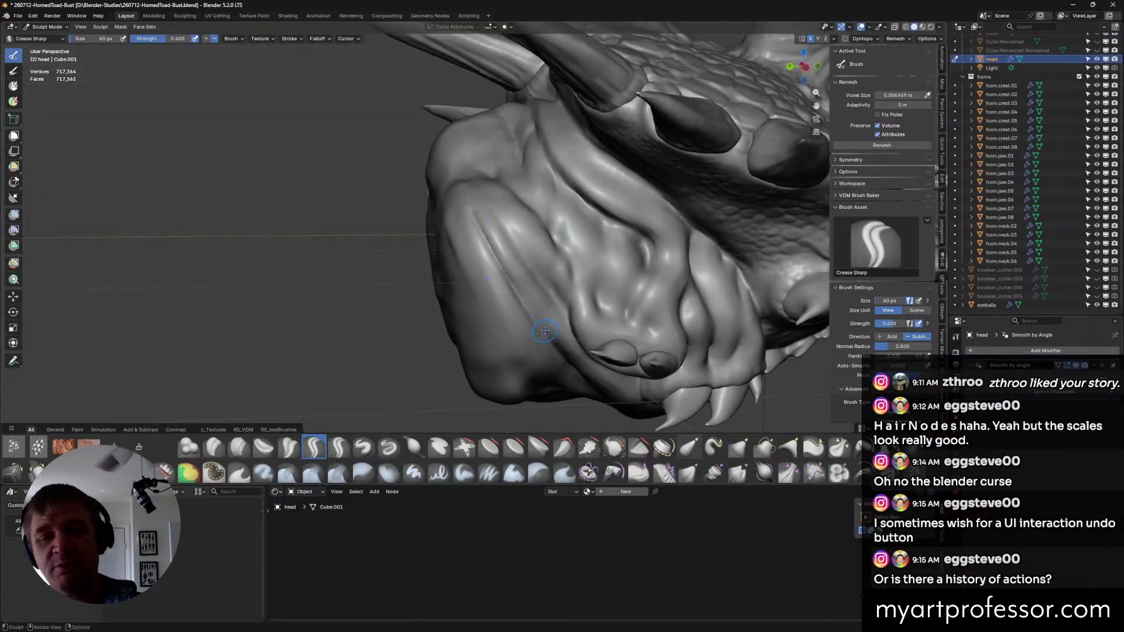
middle_drag(542, 329, 521, 267)
mouse_move(560, 354)
middle_down()
mouse_move(586, 381)
mouse_move(524, 263)
middle_up()
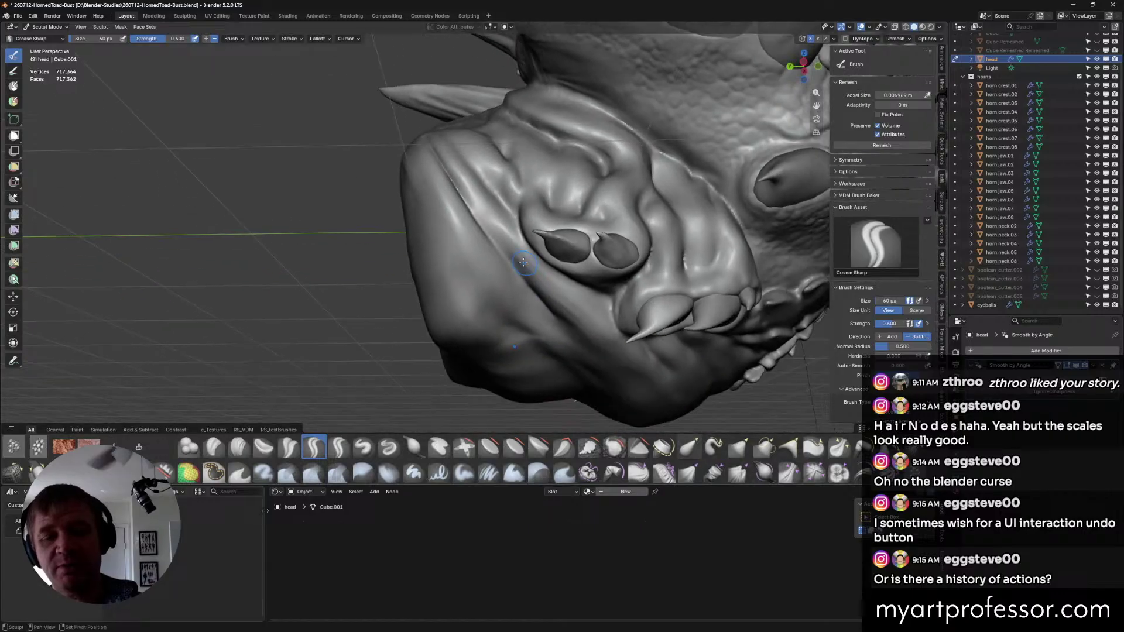
drag(513, 270, 564, 332)
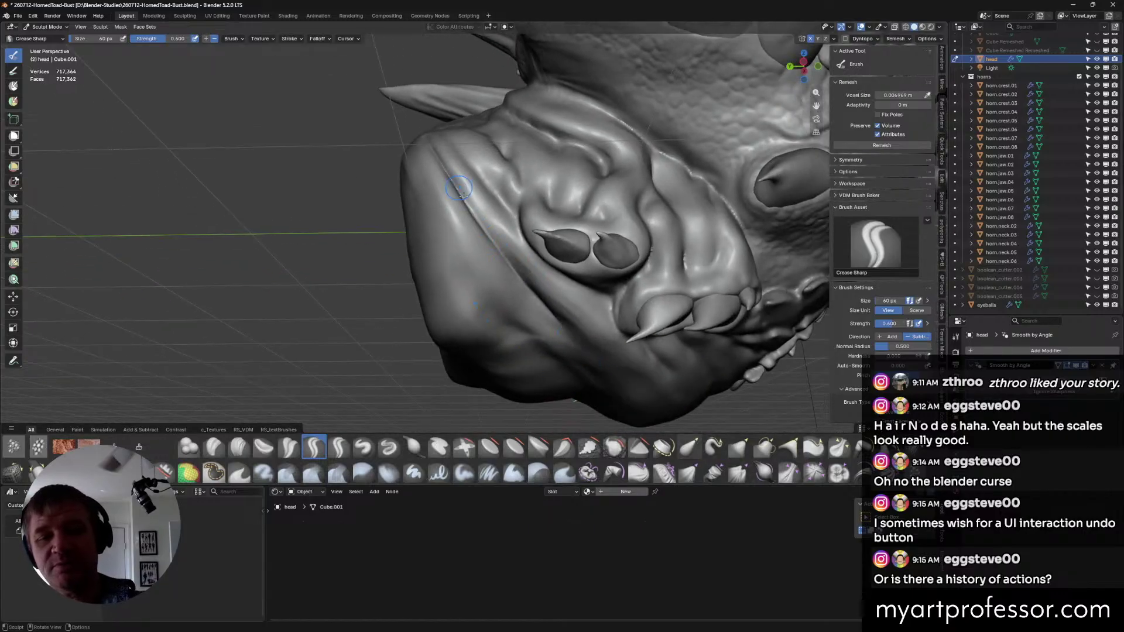
drag(458, 184, 560, 316)
Smooth the long crease behind the paired horns and redraw it with longer strokes, undoing one stroke along the way.
middle_drag(590, 333, 582, 297)
shift+drag(436, 140, 534, 293)
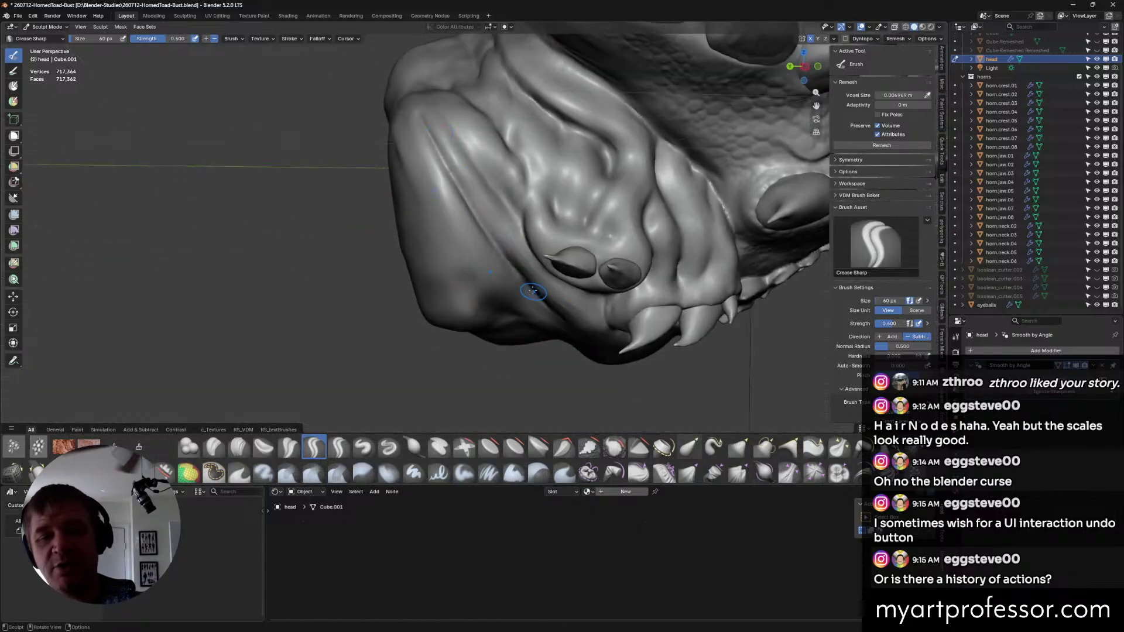
drag(420, 121, 493, 253)
drag(438, 139, 545, 293)
middle_drag(545, 293, 495, 219)
key(ctrl+z)
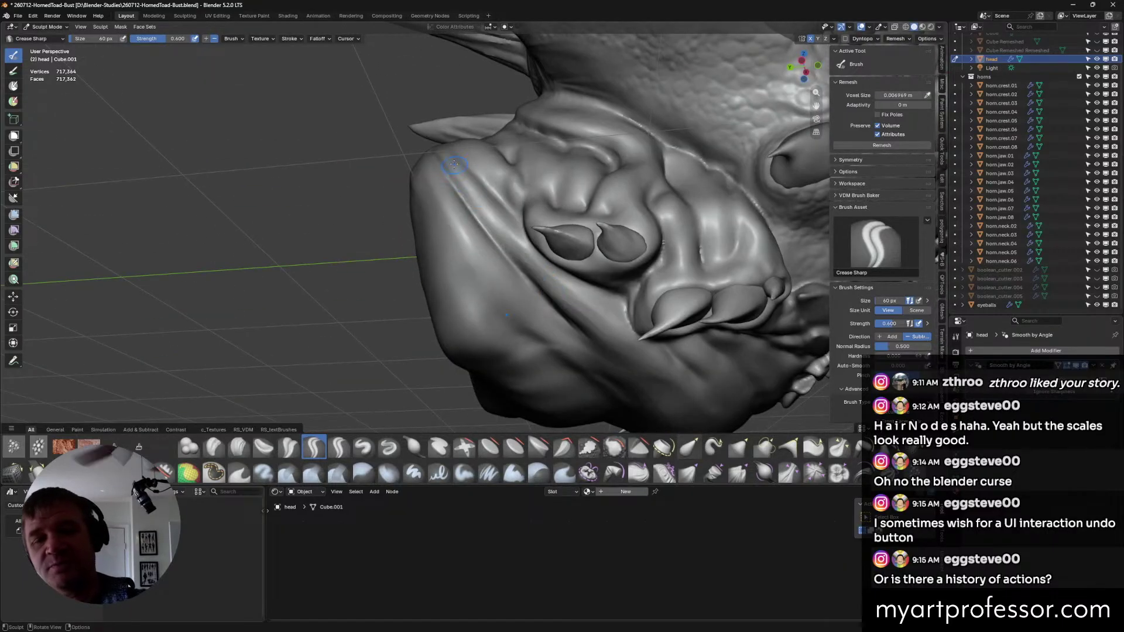
drag(482, 208, 582, 315)
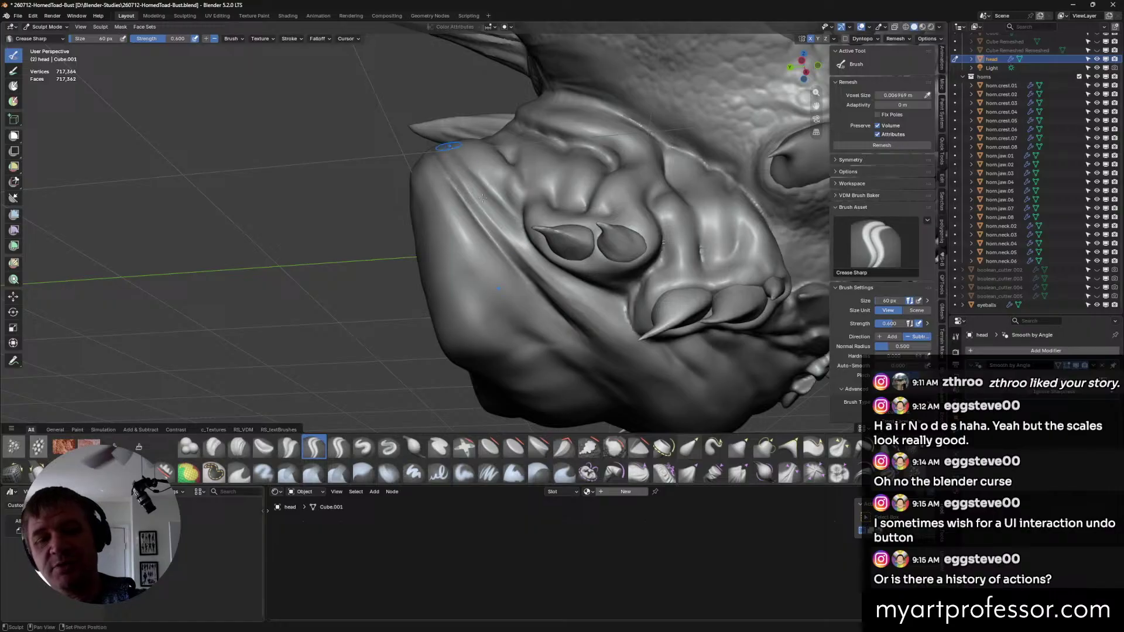
drag(483, 198, 606, 339)
middle_drag(569, 292, 605, 295)
drag(528, 236, 591, 304)
key(ctrl+z)
Reduce the Crease Sharp brush size to 44 px and refine the creases between the rear neck folds and the paired horns.
key(f)
click(554, 269)
middle_drag(592, 293, 573, 289)
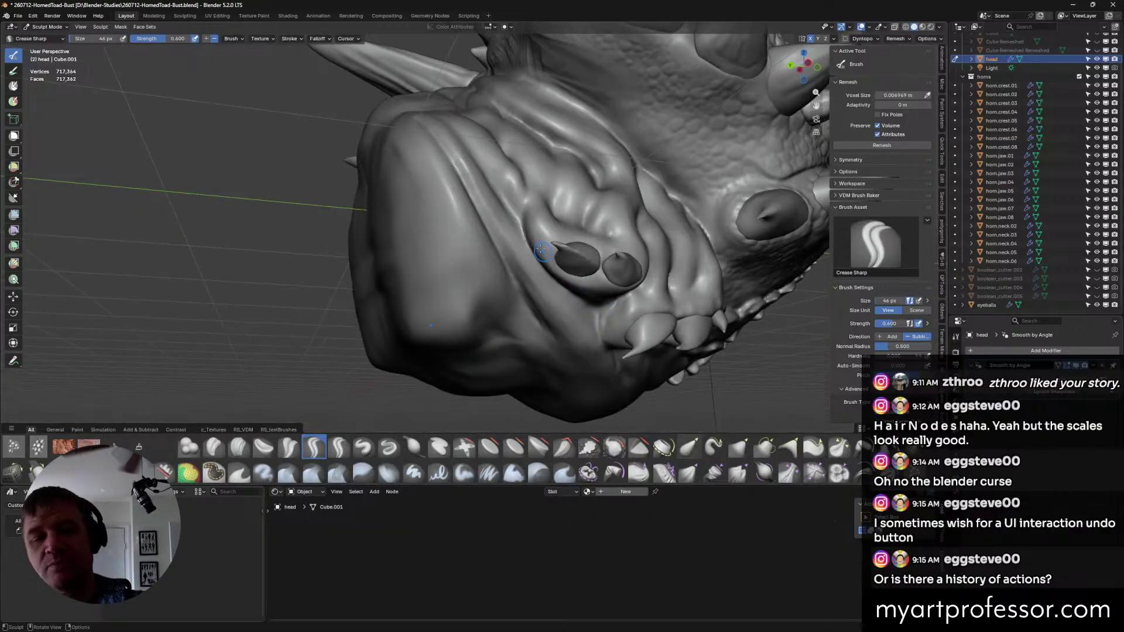
middle_drag(541, 250, 476, 203)
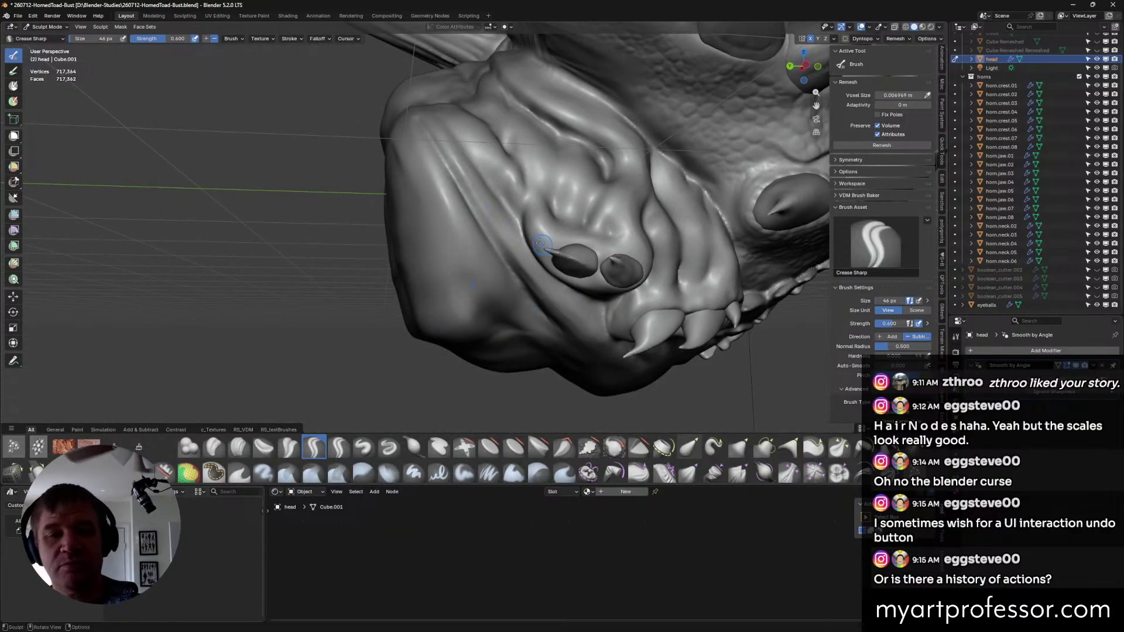
drag(486, 240, 513, 287)
mouse_move(512, 287)
middle_down()
mouse_move(533, 295)
mouse_move(544, 284)
mouse_move(521, 275)
middle_up()
drag(507, 227, 550, 278)
mouse_move(544, 278)
middle_down()
mouse_move(510, 333)
mouse_move(523, 292)
mouse_move(547, 274)
mouse_move(515, 188)
middle_up()
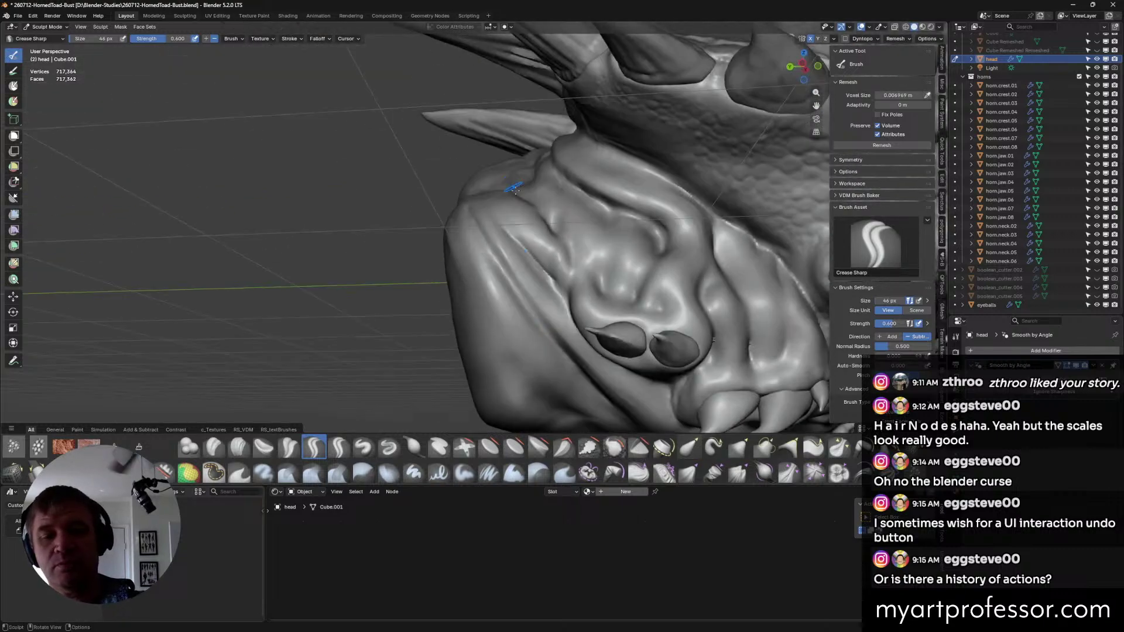
drag(502, 226, 555, 278)
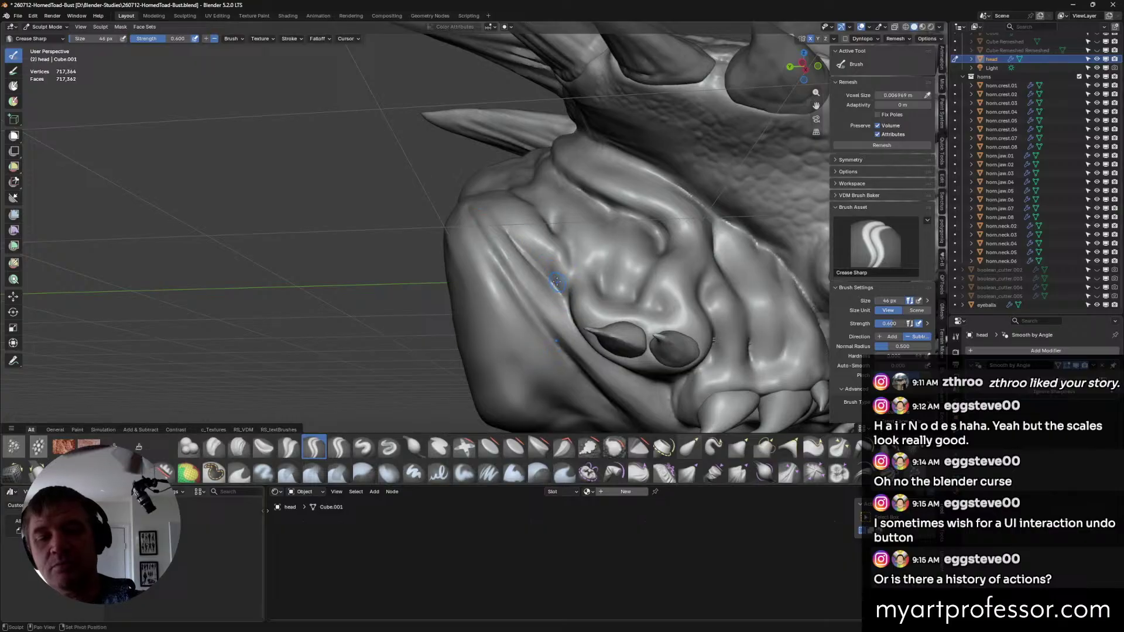
Carve sharp creases into the broad folds on the side of the neck behind the jaw horns.
middle_drag(515, 243, 569, 260)
drag(483, 231, 459, 200)
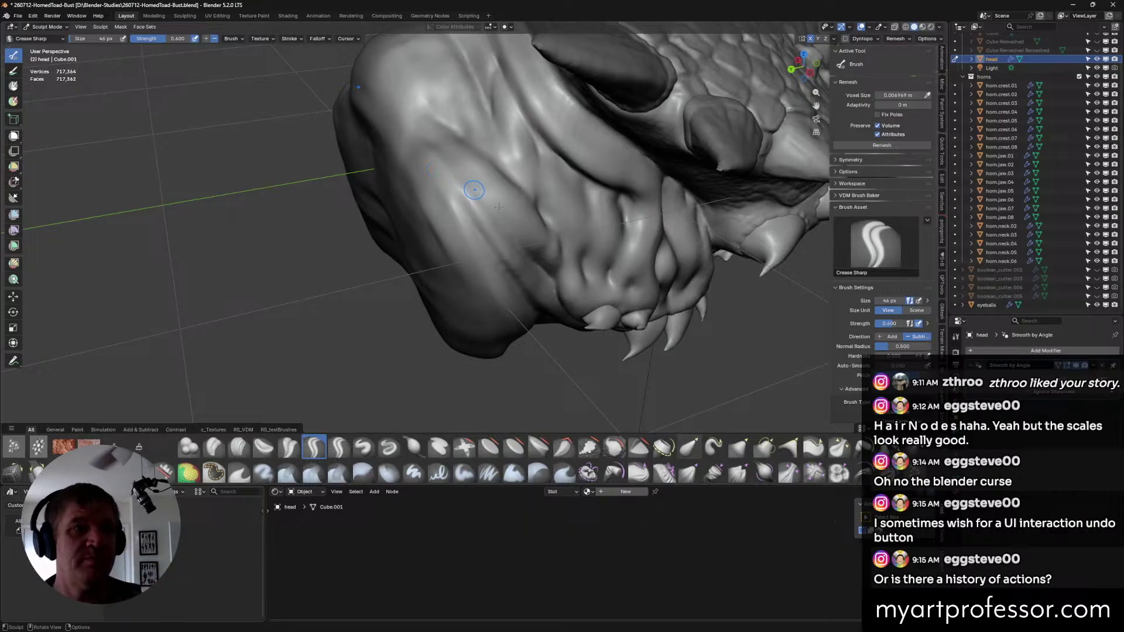
mouse_move(516, 76)
middle_down()
mouse_move(427, 167)
mouse_move(551, 184)
mouse_move(537, 214)
middle_up()
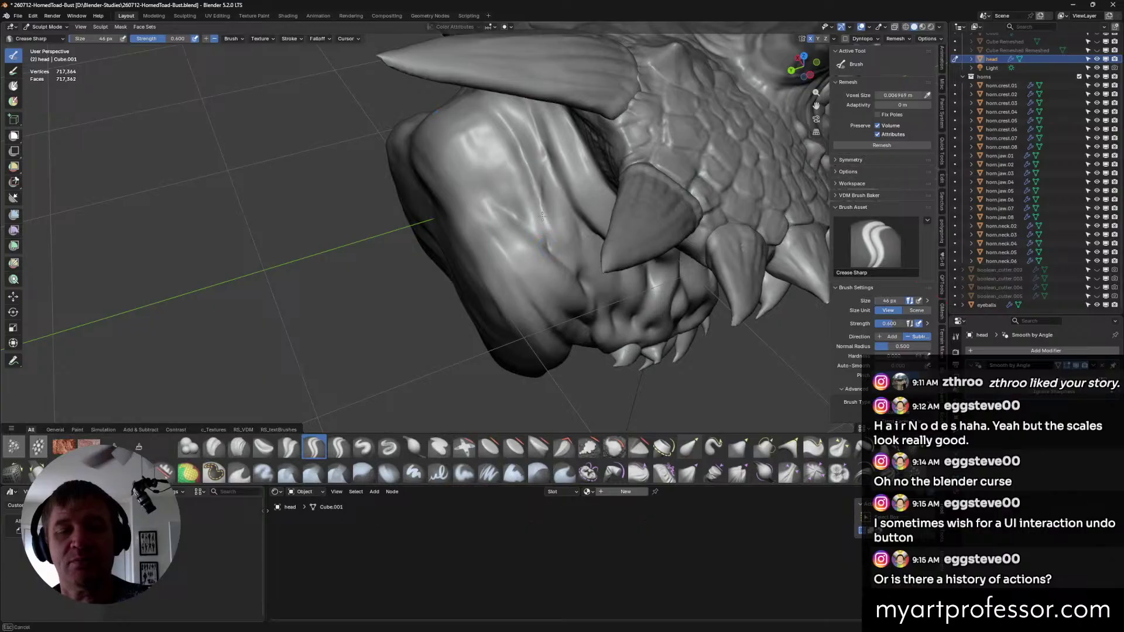
mouse_move(550, 243)
middle_down()
mouse_move(540, 213)
mouse_move(569, 208)
middle_up()
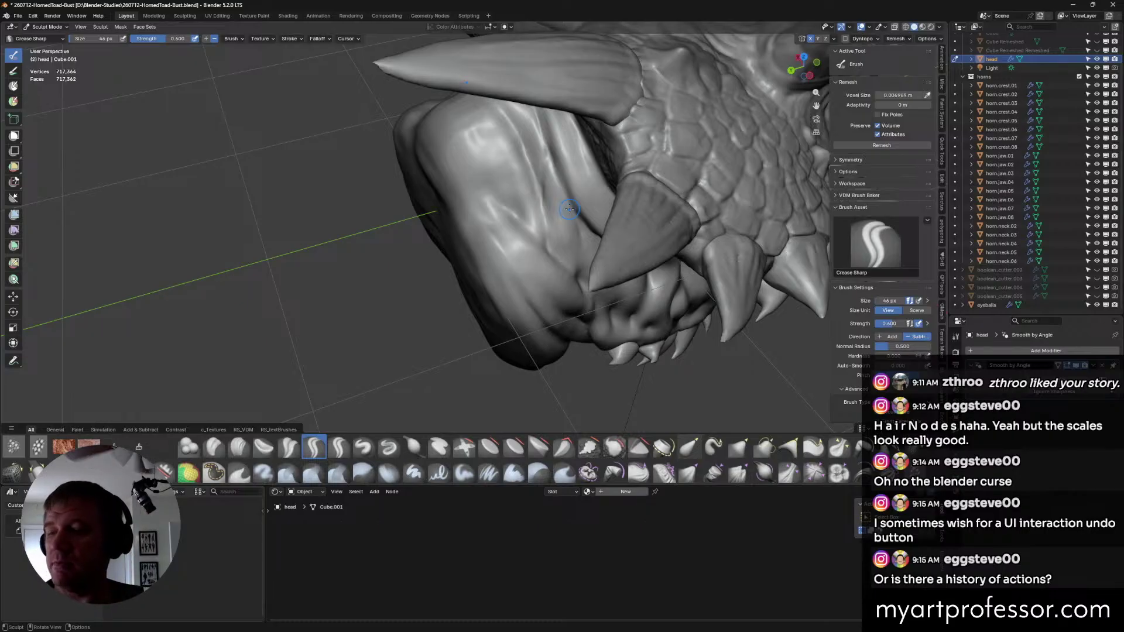
mouse_move(569, 209)
middle_down()
mouse_move(478, 197)
mouse_move(515, 202)
mouse_move(525, 225)
middle_up()
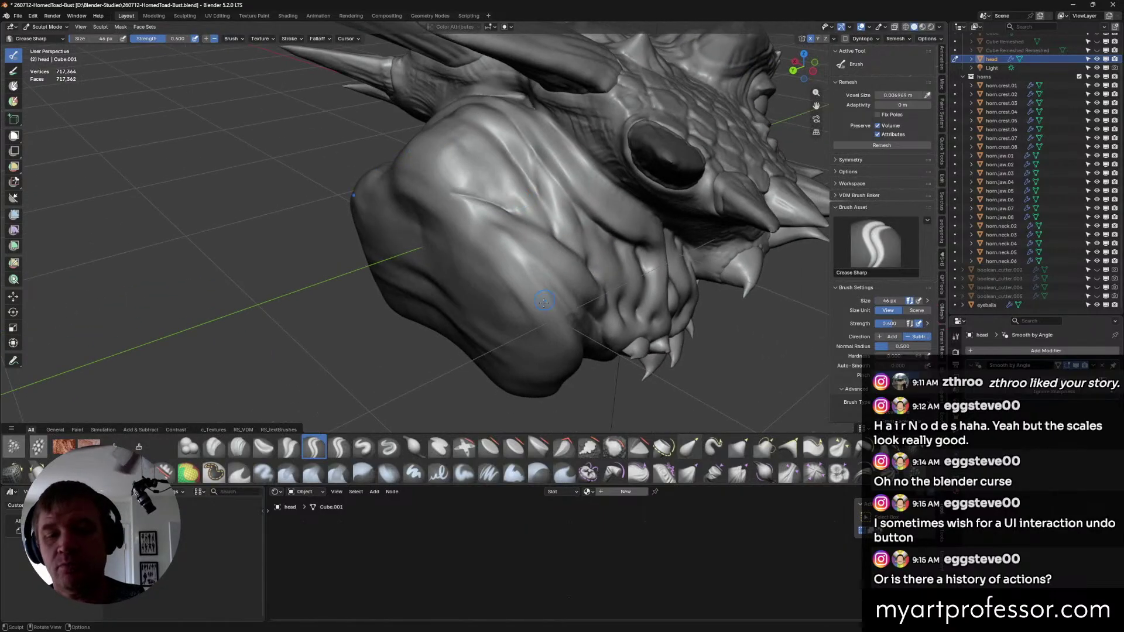
Switch to the Draw brush at 60 px and build up ridges between the creases on the side of the neck.
click(364, 448)
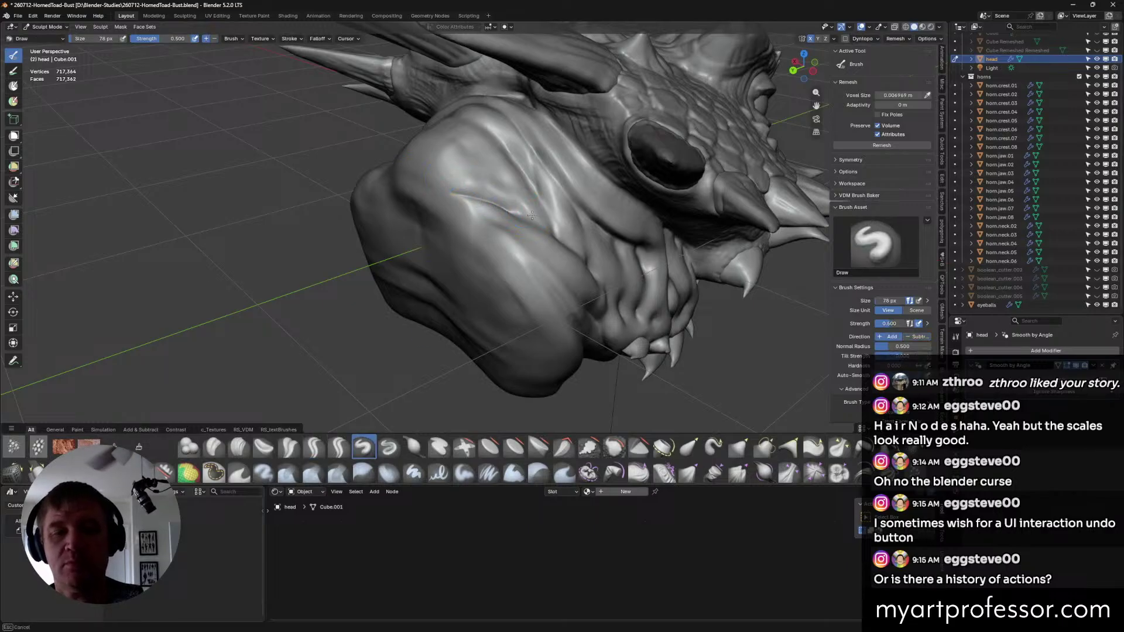
middle_drag(491, 191, 481, 175)
key(f)
click(511, 213)
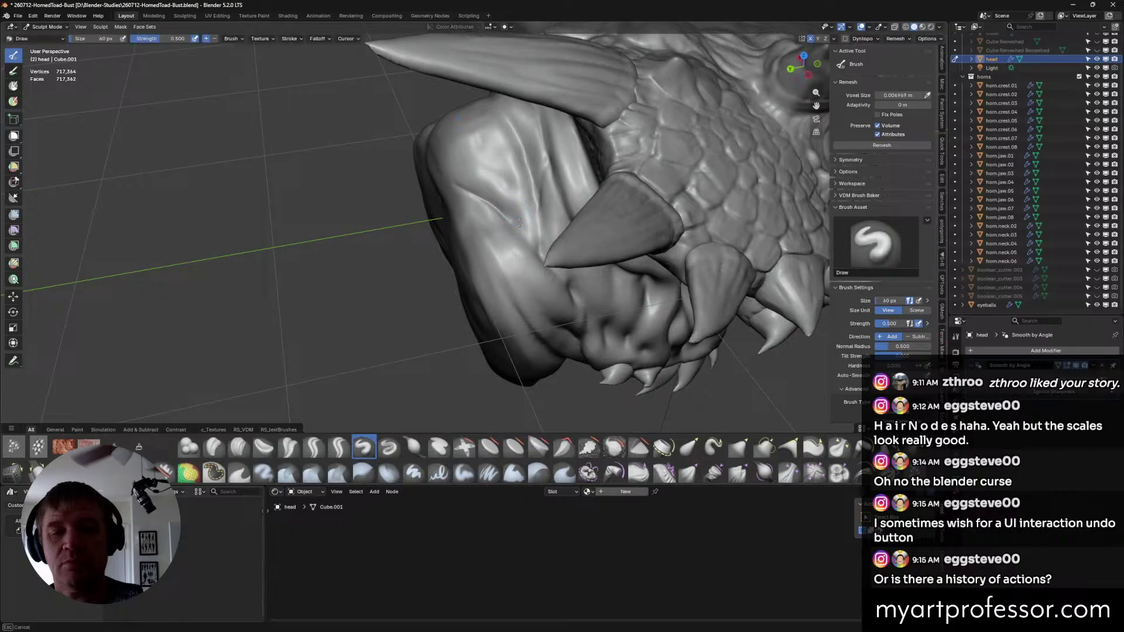
mouse_move(458, 172)
middle_down()
mouse_move(503, 184)
mouse_move(522, 222)
mouse_move(556, 235)
mouse_move(493, 219)
middle_up()
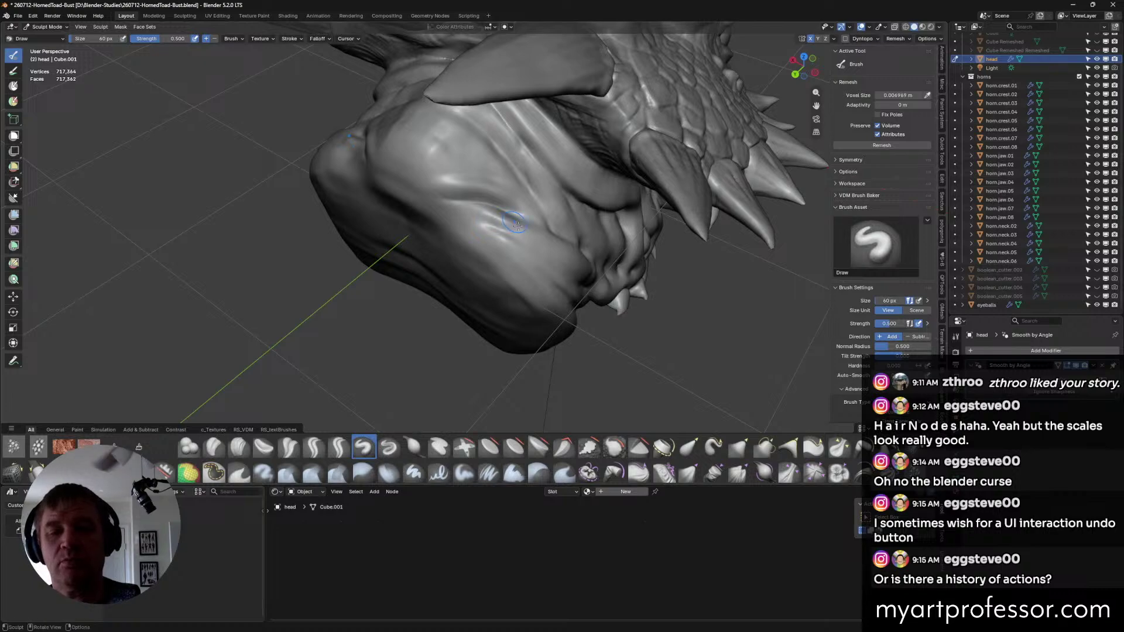
mouse_move(518, 224)
middle_down()
mouse_move(546, 226)
mouse_move(525, 246)
mouse_move(372, 195)
mouse_move(530, 249)
mouse_move(576, 297)
mouse_move(540, 294)
mouse_move(520, 235)
middle_up()
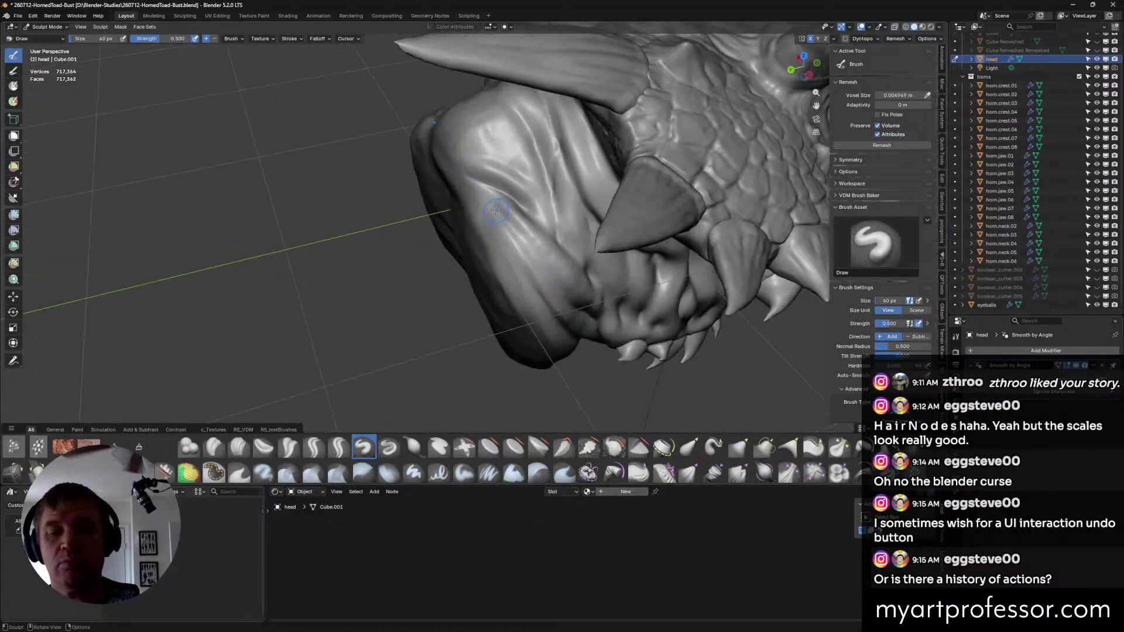
middle_drag(521, 170, 491, 128)
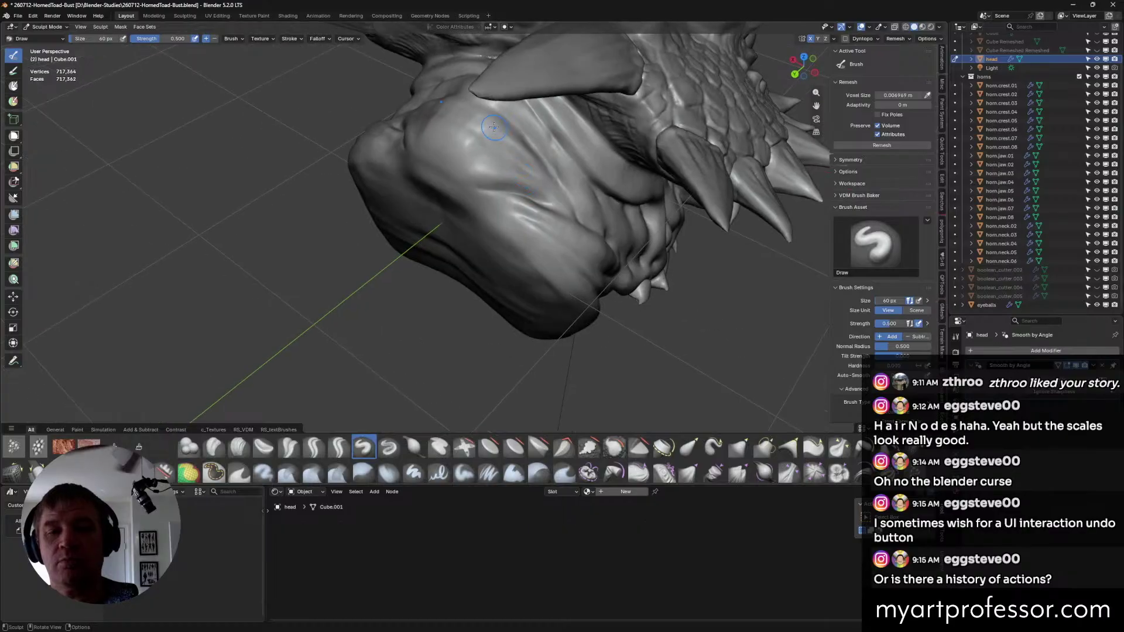
drag(488, 126, 512, 150)
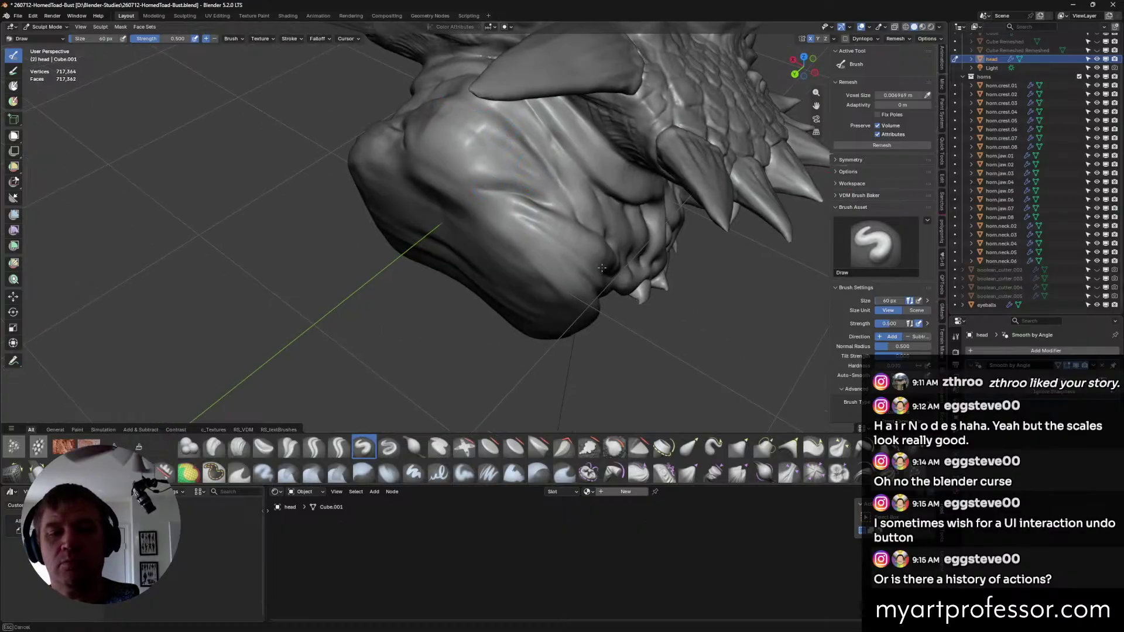
drag(602, 268, 609, 281)
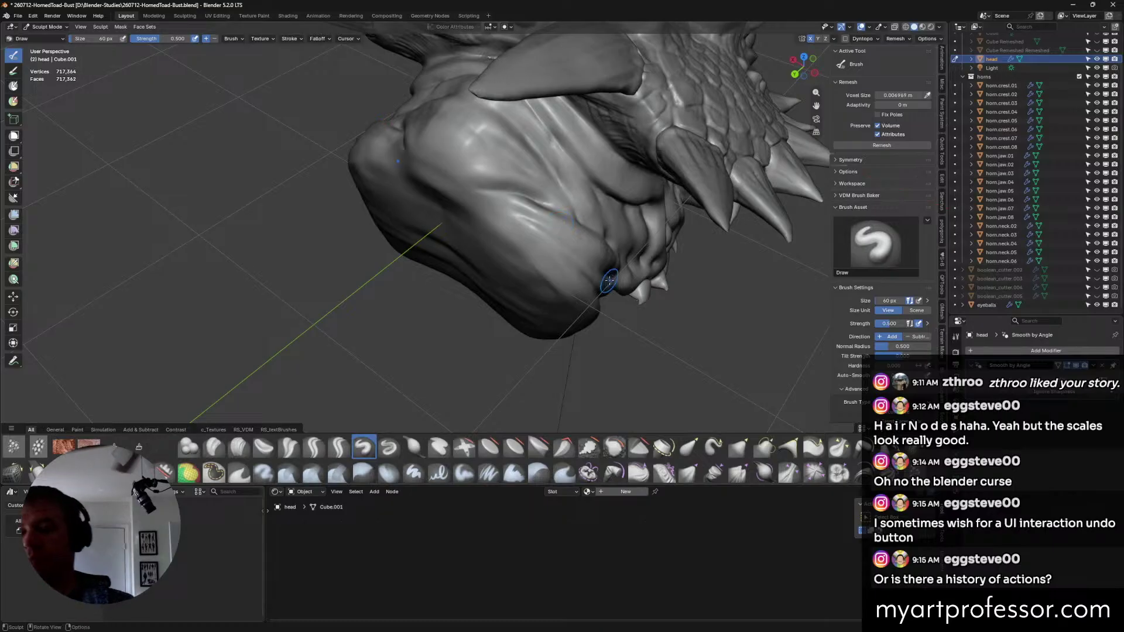
Set the Draw brush size to 58 px, build up the folds on the side of the neck and save the file.
mouse_move(609, 282)
middle_down()
mouse_move(729, 322)
mouse_move(500, 212)
middle_up()
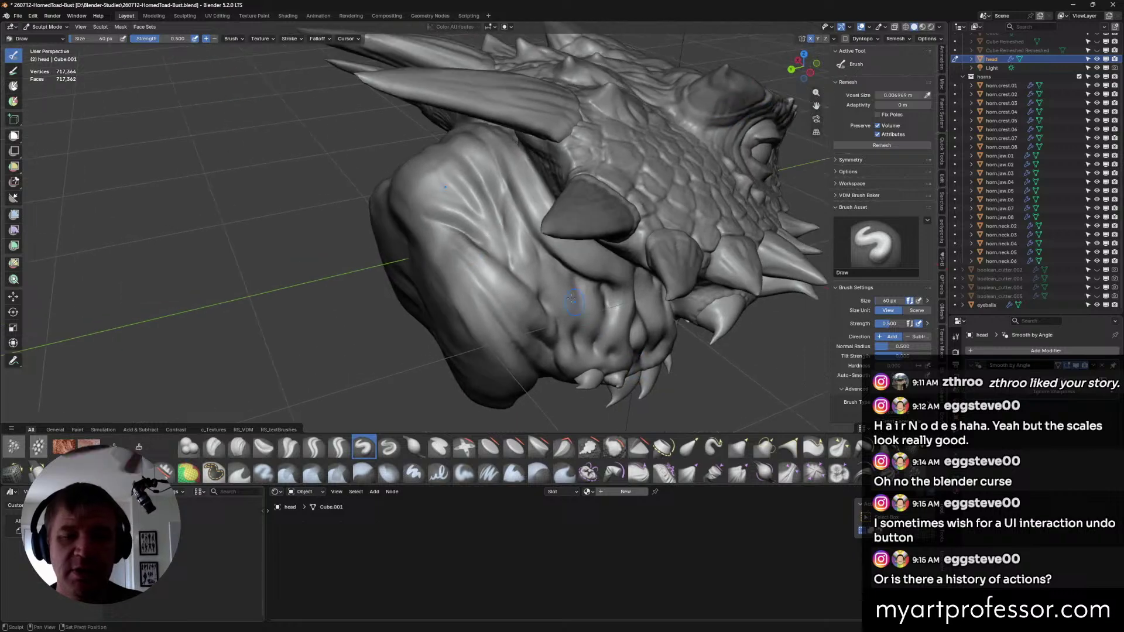
key(f)
click(502, 212)
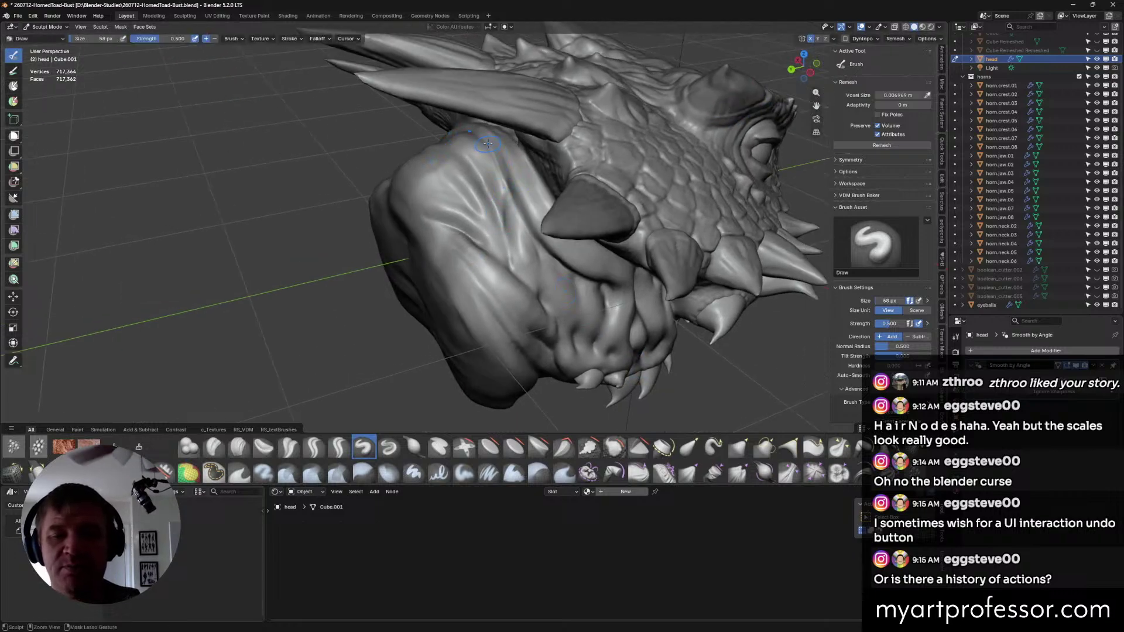
middle_drag(512, 200, 544, 271)
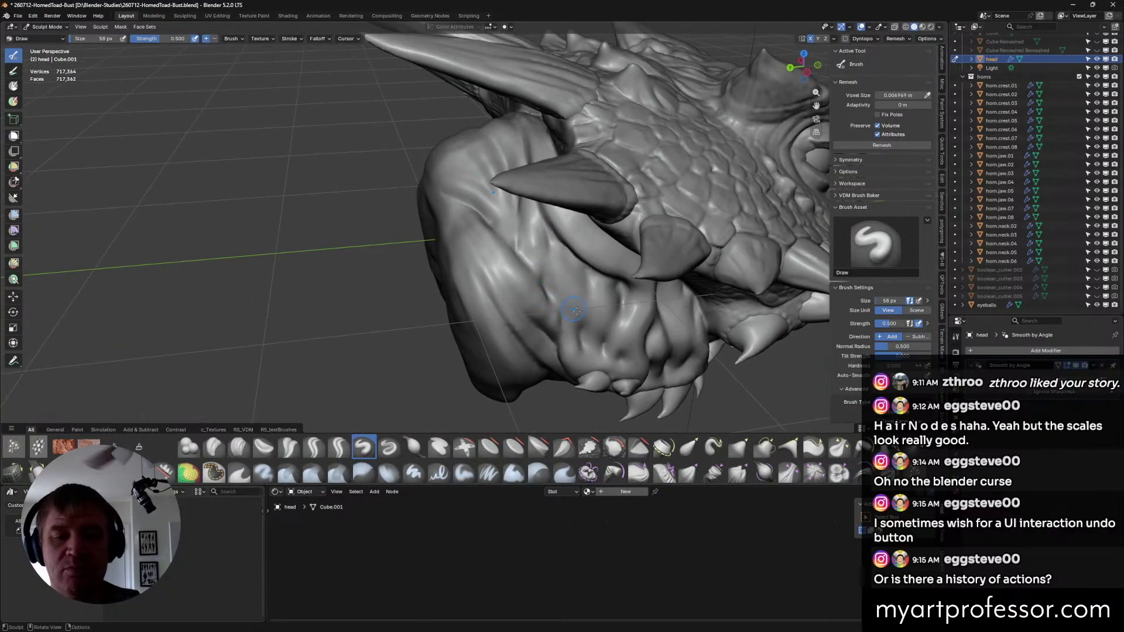
mouse_move(576, 311)
middle_down()
mouse_move(621, 319)
mouse_move(615, 329)
mouse_move(591, 299)
middle_up()
key(ctrl+s)
scroll(670, 333, down, 2)
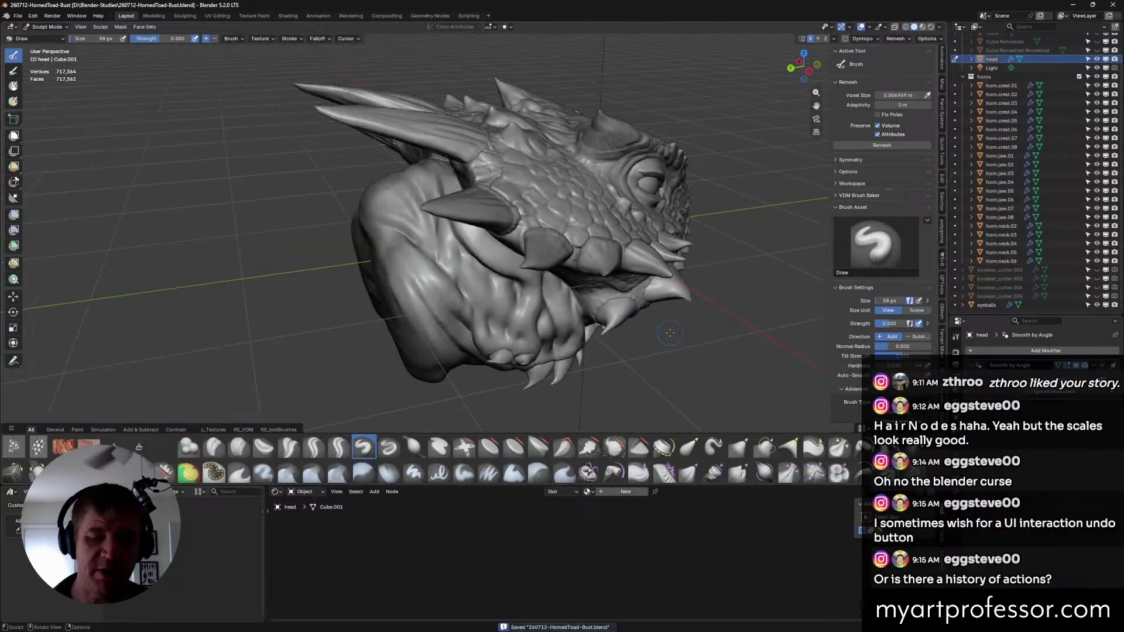
Build up the skin folds around the small paired horns on the lower neck with the Draw brush.
mouse_move(670, 333)
middle_down()
mouse_move(613, 258)
mouse_move(633, 280)
middle_up()
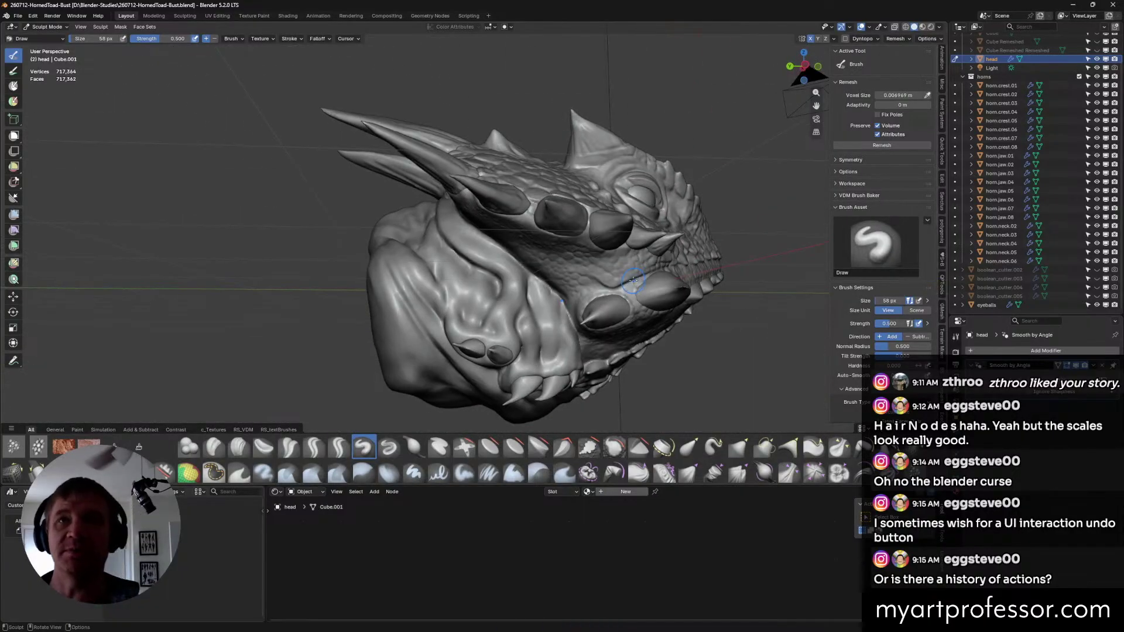
drag(502, 317, 511, 337)
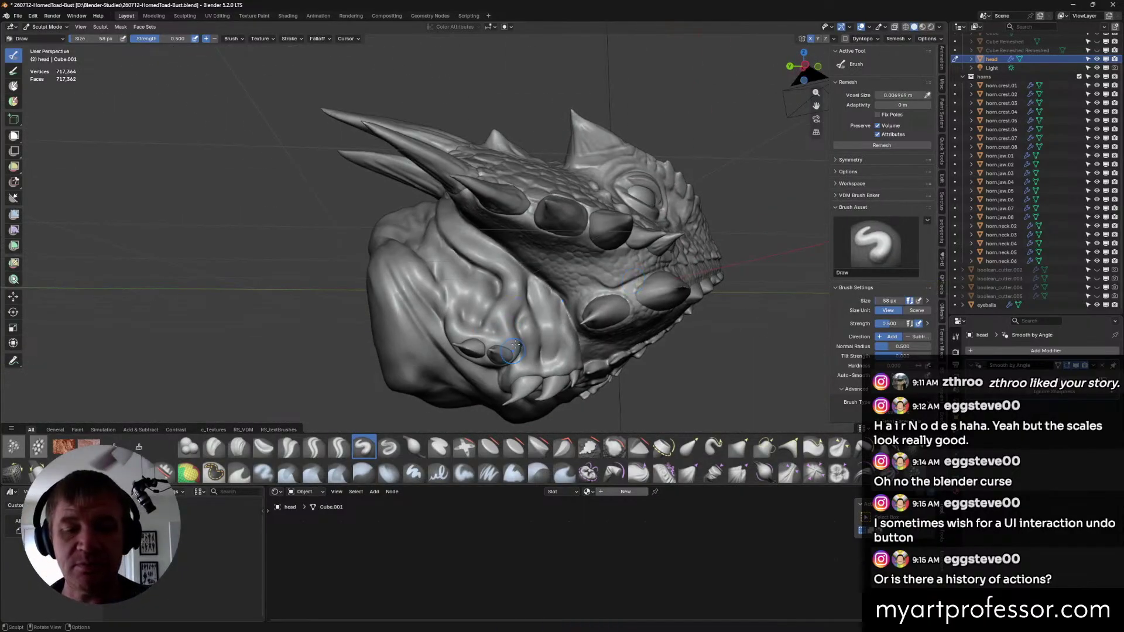
middle_drag(511, 336, 529, 270)
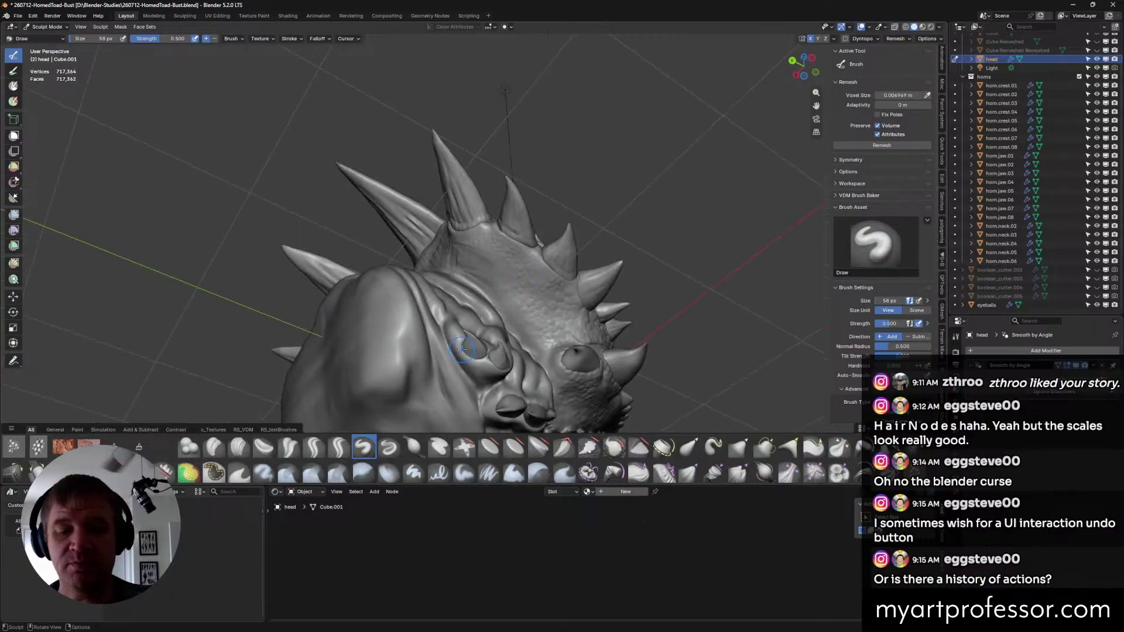
mouse_move(526, 344)
middle_down()
mouse_move(504, 366)
mouse_move(546, 370)
mouse_move(457, 338)
mouse_move(494, 351)
middle_up()
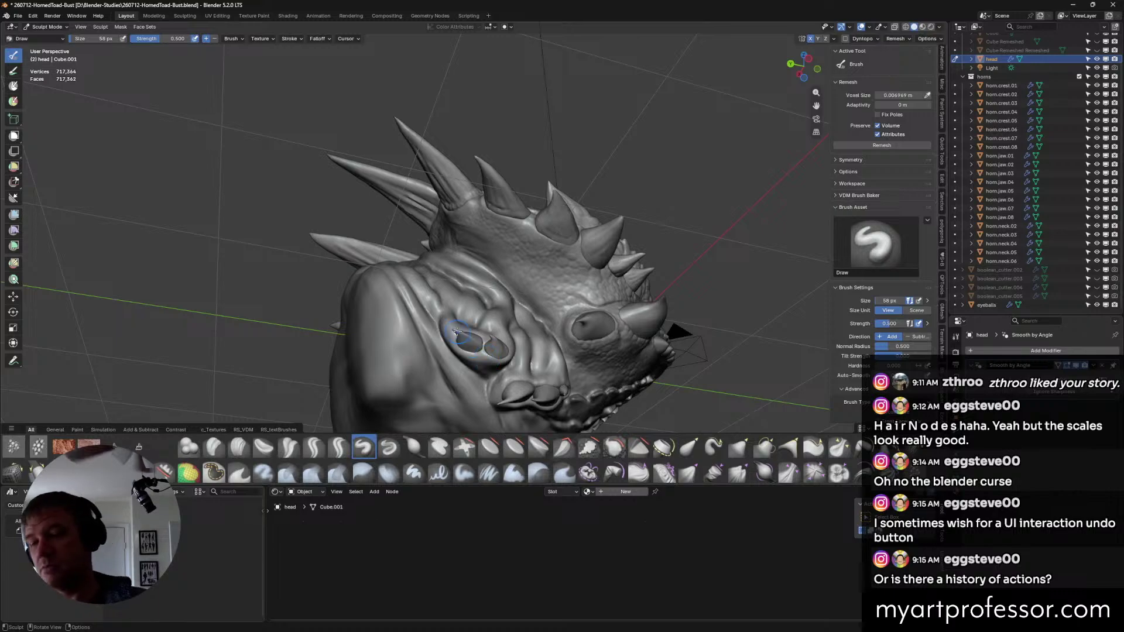
Build up the skin folds on the side of the neck behind the jaw horns with the Draw brush.
mouse_move(243, 363)
middle_down()
mouse_move(161, 392)
mouse_move(203, 408)
middle_up()
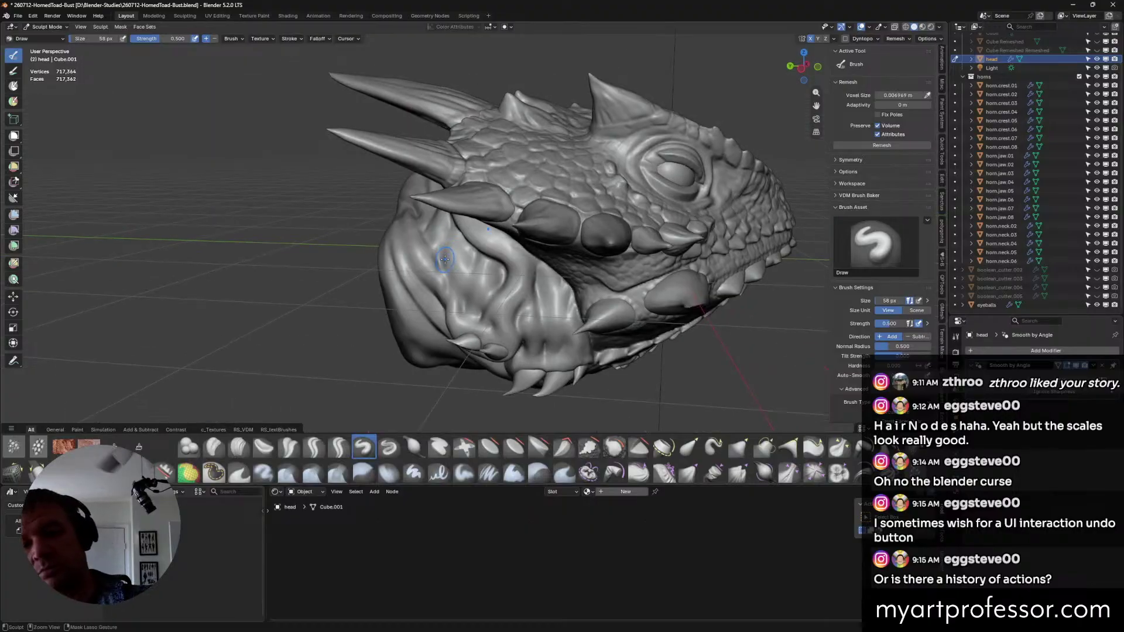
drag(448, 249, 459, 210)
middle_drag(496, 178, 418, 226)
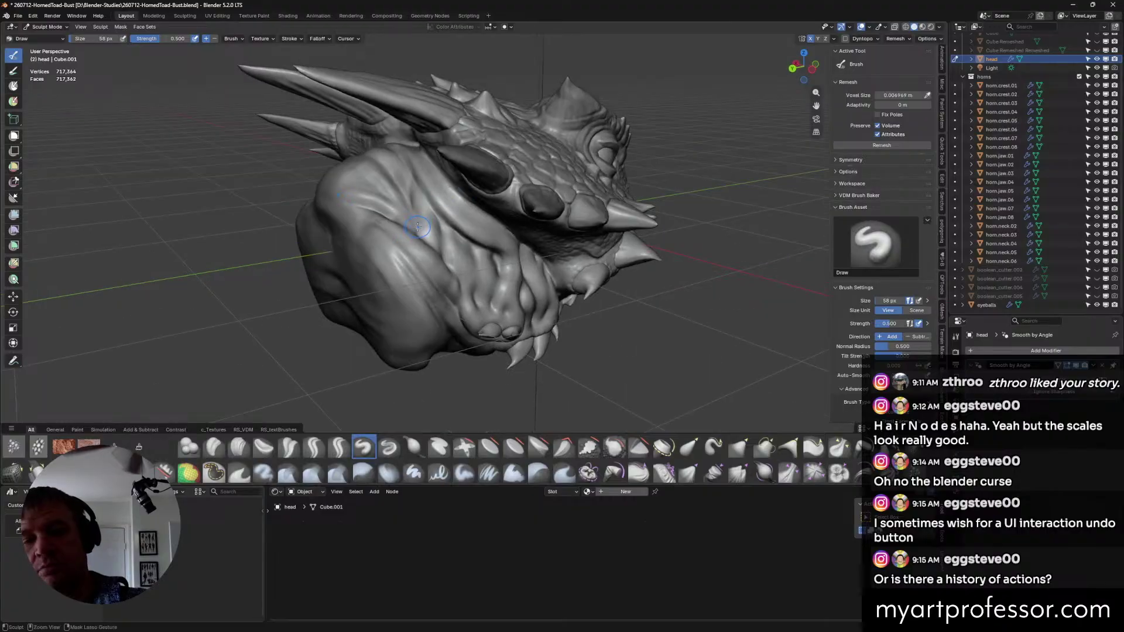
mouse_move(429, 176)
middle_down()
mouse_move(404, 191)
mouse_move(407, 176)
mouse_move(462, 177)
mouse_move(451, 214)
mouse_move(463, 194)
mouse_move(458, 256)
middle_up()
middle_drag(454, 300, 516, 269)
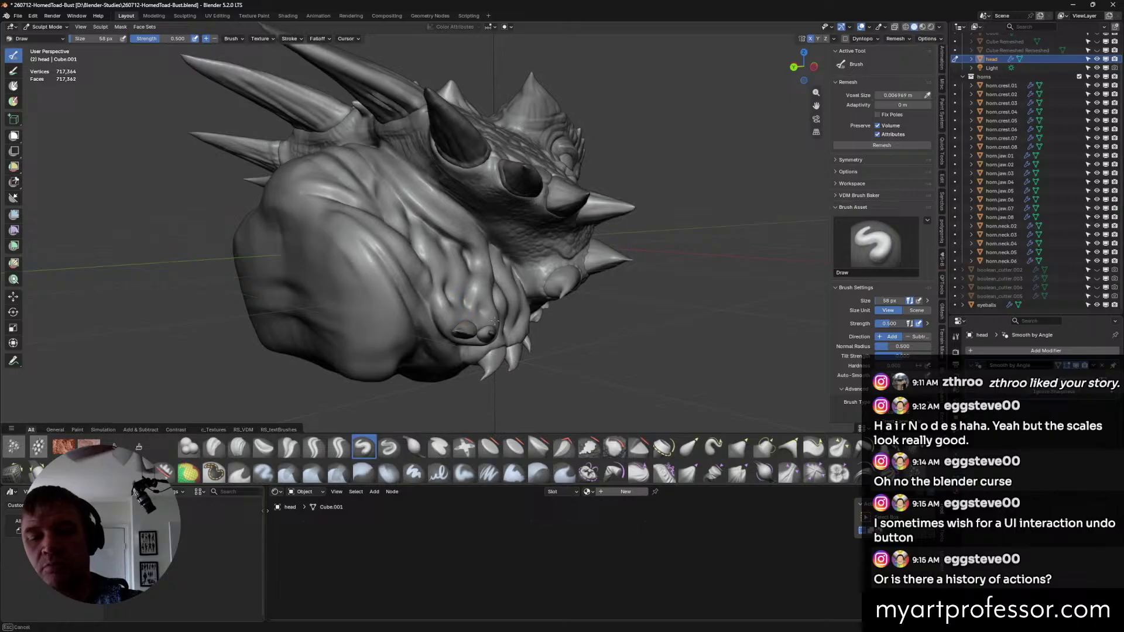
mouse_move(495, 316)
middle_down()
mouse_move(482, 333)
mouse_move(462, 320)
mouse_move(544, 296)
mouse_move(497, 351)
mouse_move(468, 336)
mouse_move(495, 350)
mouse_move(546, 326)
mouse_move(540, 249)
mouse_move(537, 300)
middle_up()
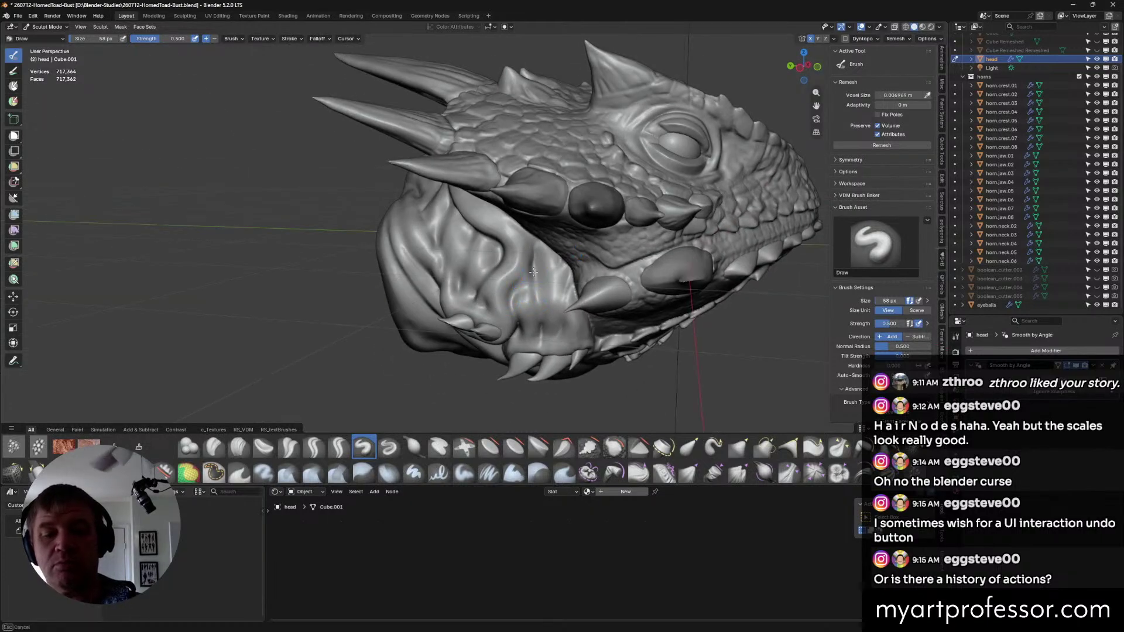
middle_drag(551, 259, 567, 259)
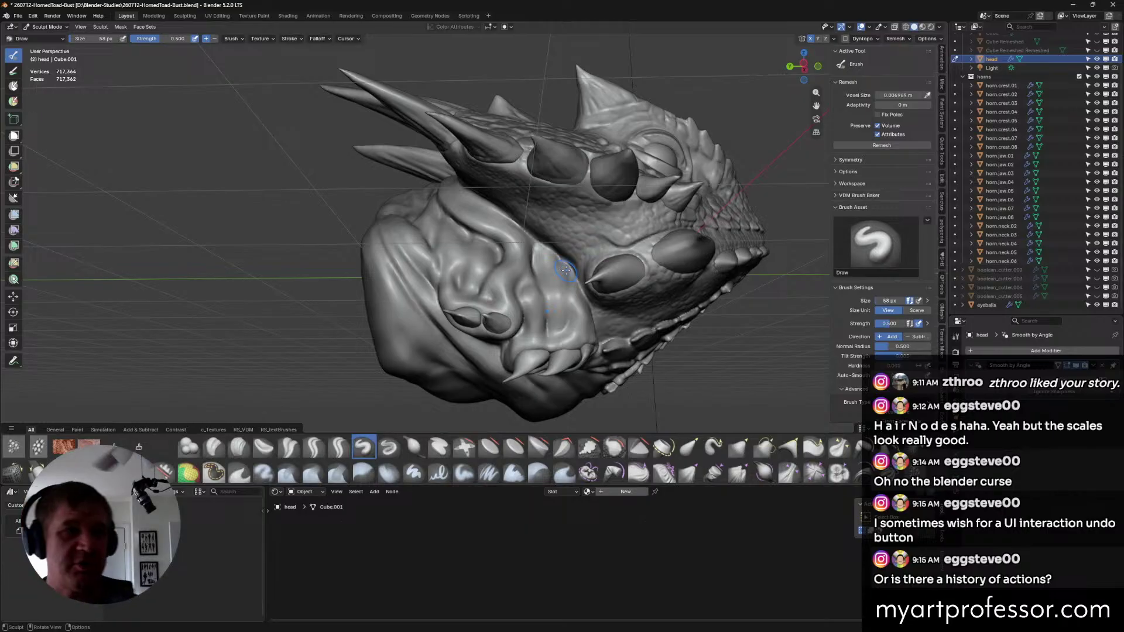
Set the Draw brush size to 44 px and build up the folds between the lower neck horns and the jaw.
middle_drag(814, 337, 717, 247)
mouse_move(682, 286)
middle_down()
mouse_move(609, 281)
mouse_move(578, 263)
mouse_move(582, 284)
mouse_move(621, 258)
mouse_move(563, 271)
mouse_move(618, 276)
mouse_move(603, 271)
middle_up()
drag(605, 281, 618, 281)
key(f)
click(629, 279)
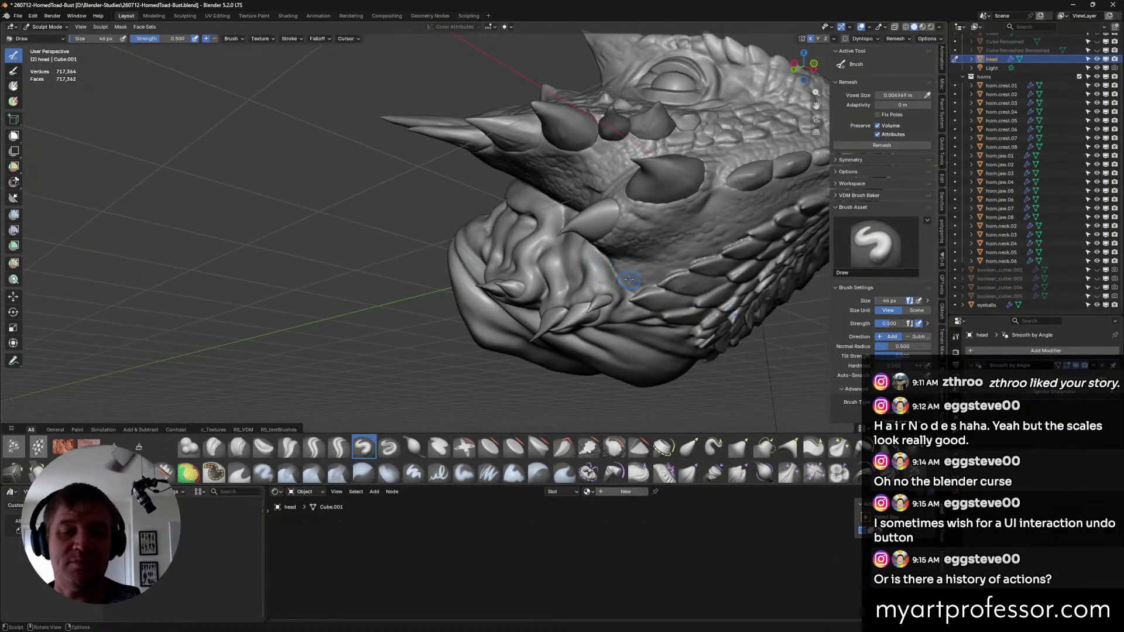
middle_drag(603, 286, 665, 281)
mouse_move(598, 267)
middle_down()
mouse_move(635, 288)
mouse_move(611, 315)
mouse_move(622, 294)
mouse_move(623, 323)
mouse_move(626, 299)
mouse_move(586, 313)
mouse_move(628, 272)
mouse_move(580, 321)
mouse_move(626, 333)
mouse_move(662, 277)
mouse_move(657, 362)
mouse_move(594, 354)
mouse_move(585, 364)
mouse_move(698, 384)
mouse_move(506, 297)
mouse_move(523, 318)
middle_up()
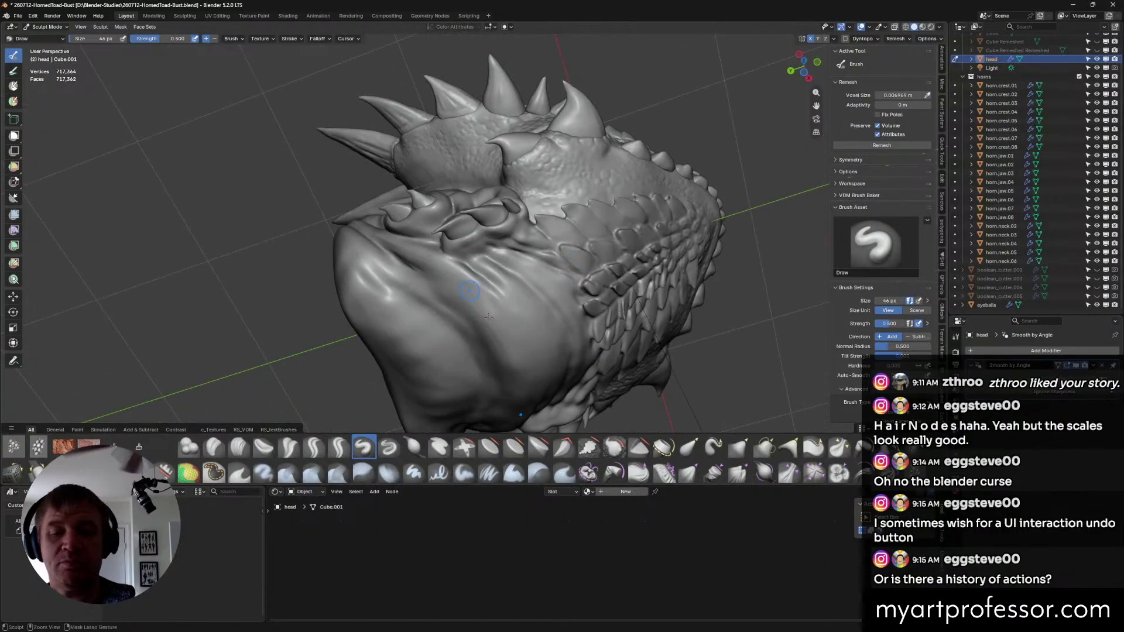
Build up ridges across the underside of the throat, behind the chin scales, with the Draw brush.
mouse_move(525, 372)
middle_down()
mouse_move(540, 364)
mouse_move(507, 296)
middle_up()
mouse_move(553, 338)
middle_down()
mouse_move(525, 277)
mouse_move(587, 293)
middle_up()
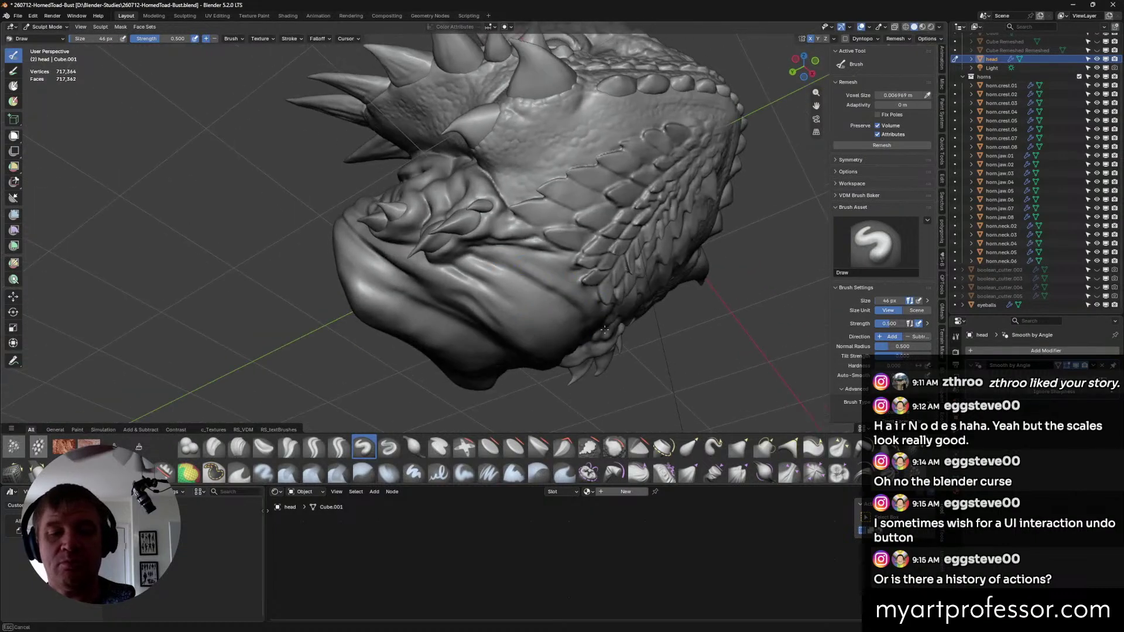
middle_drag(608, 324, 596, 277)
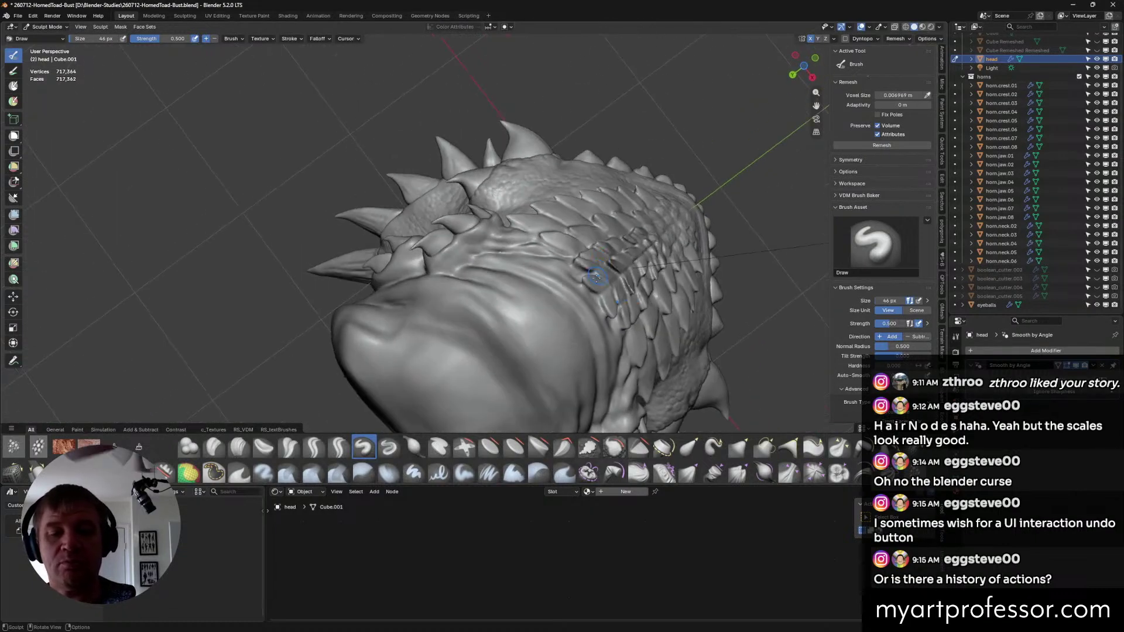
middle_drag(603, 338, 555, 294)
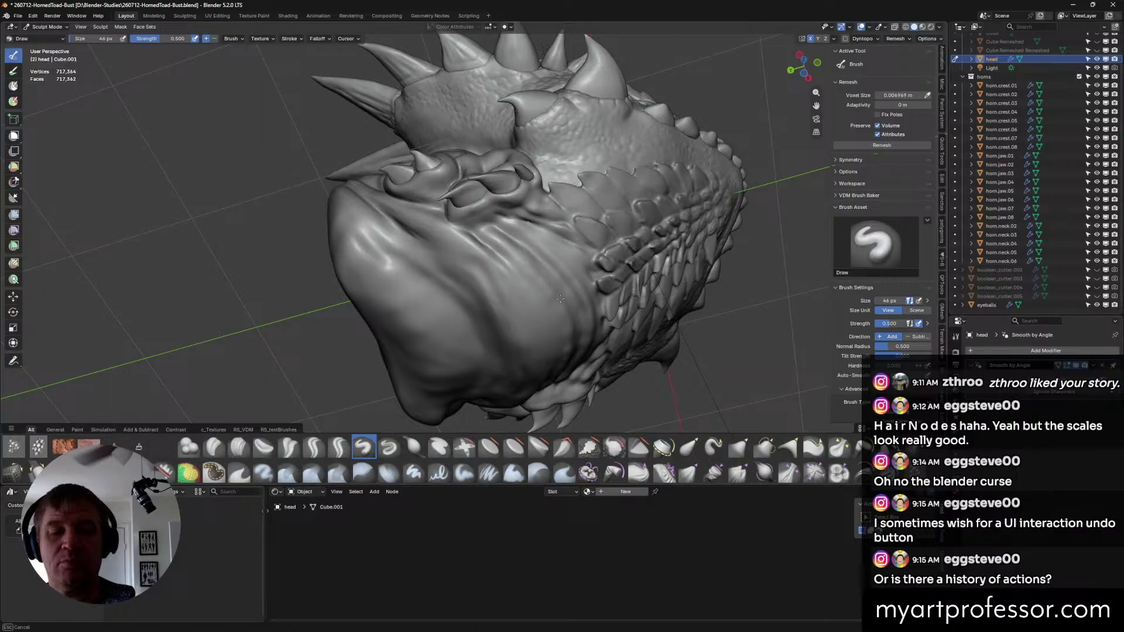
middle_drag(572, 318, 530, 284)
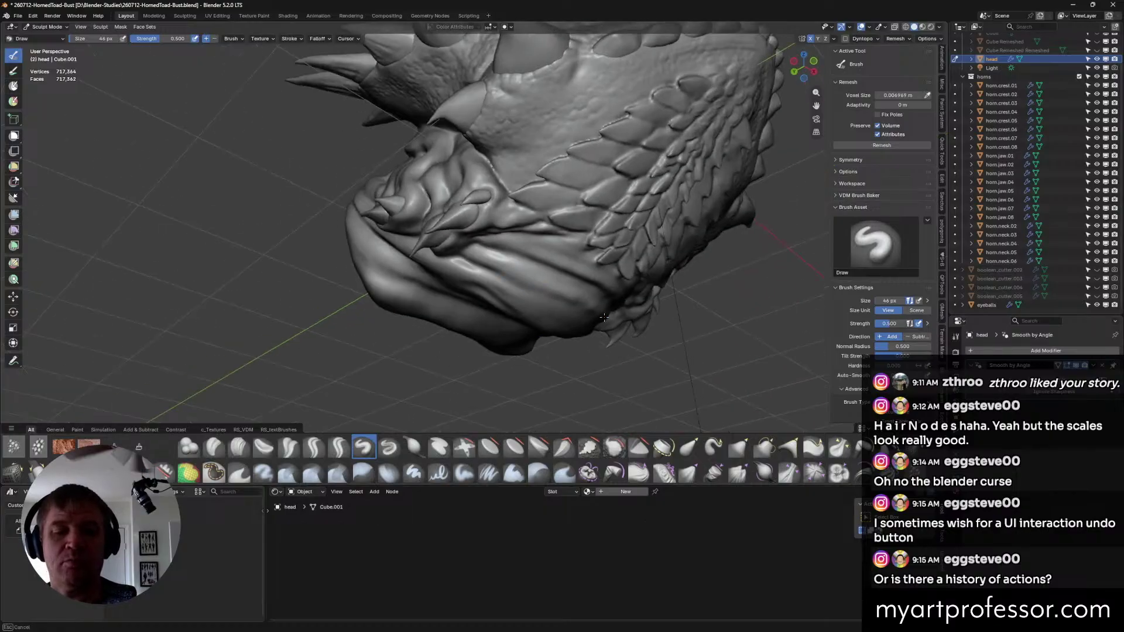
mouse_move(604, 317)
middle_down()
mouse_move(559, 296)
mouse_move(580, 301)
middle_up()
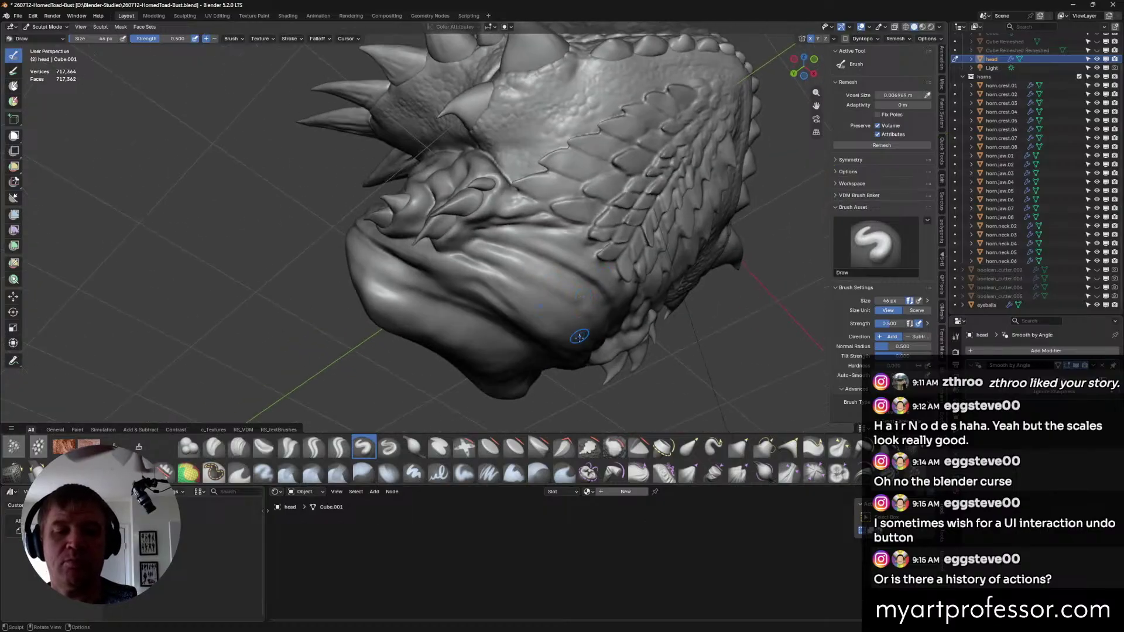
mouse_move(591, 325)
mouse_down()
mouse_move(582, 309)
mouse_move(574, 337)
mouse_up()
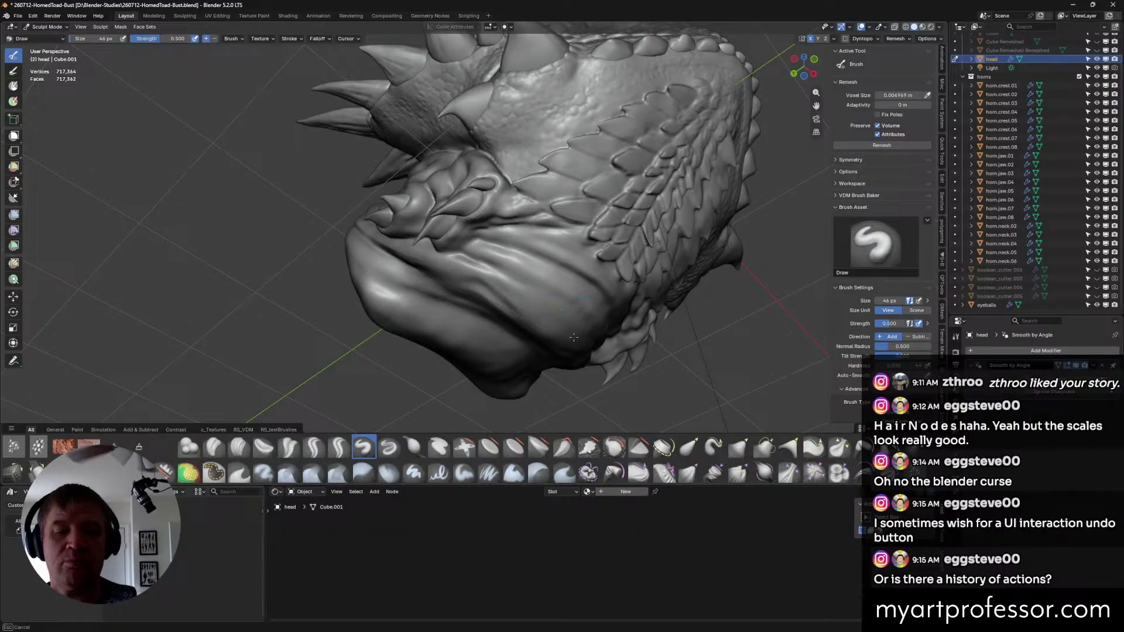
middle_drag(574, 337, 594, 301)
Switch to the Crease Sharp brush and carve creases between the throat ridges below the small neck horns, undoing a misplaced stroke.
click(317, 445)
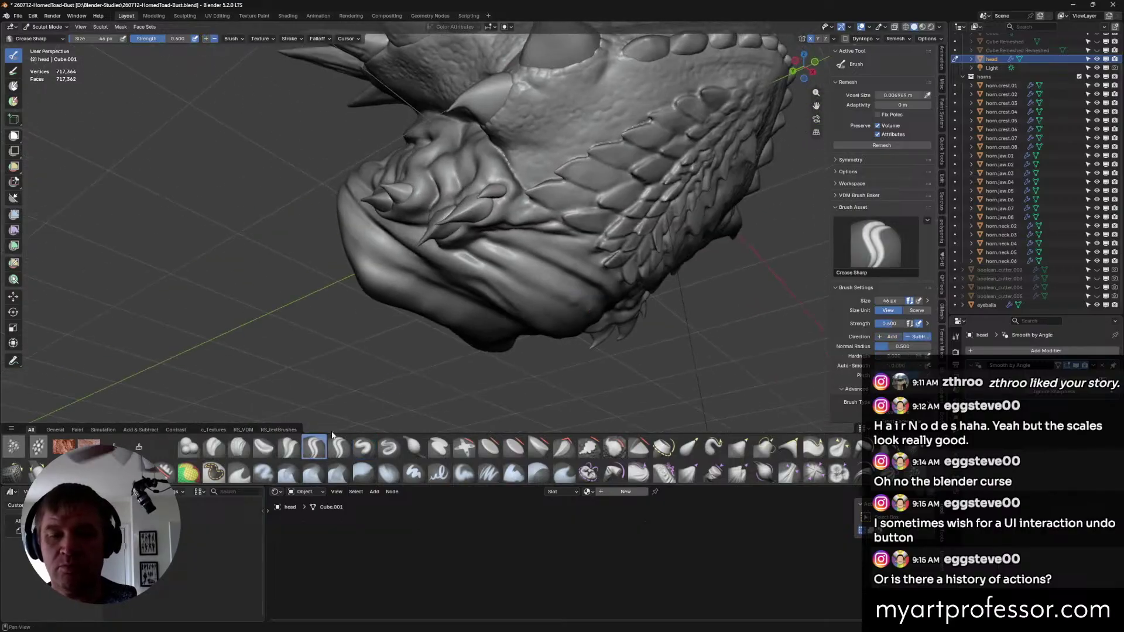
middle_drag(422, 317, 514, 211)
drag(531, 225, 569, 254)
key(ctrl+z)
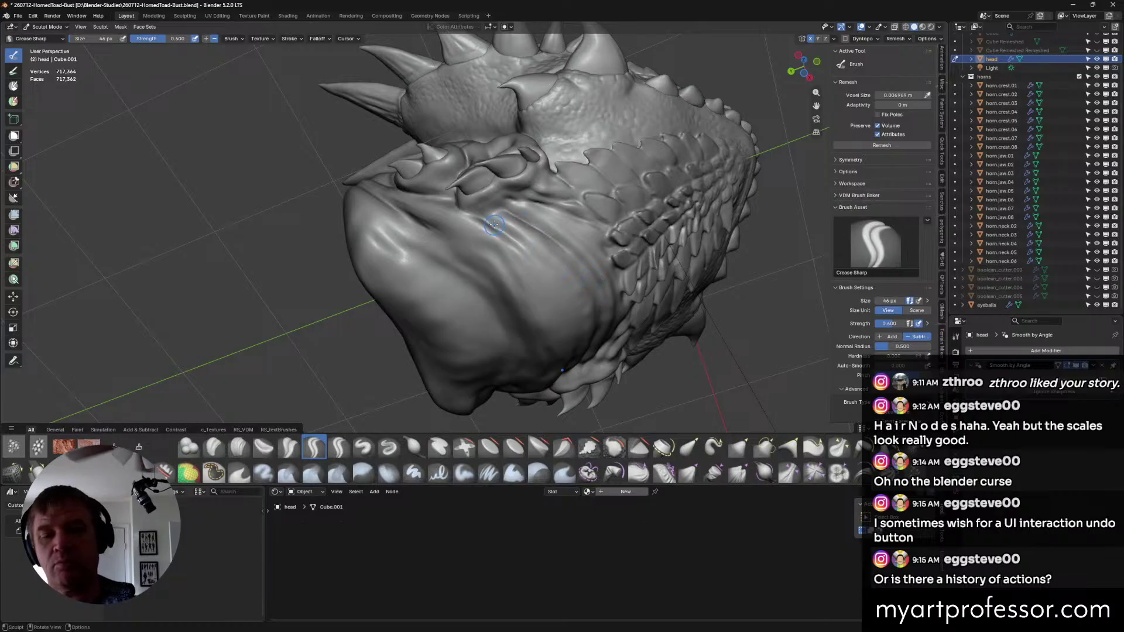
drag(494, 225, 538, 265)
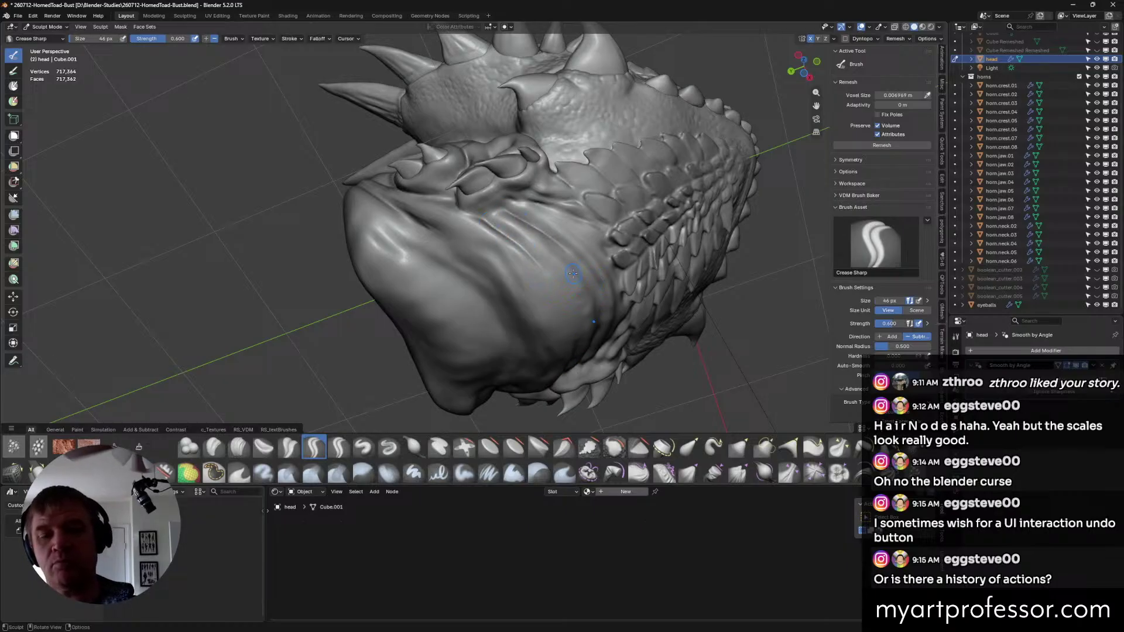
middle_drag(553, 240, 594, 232)
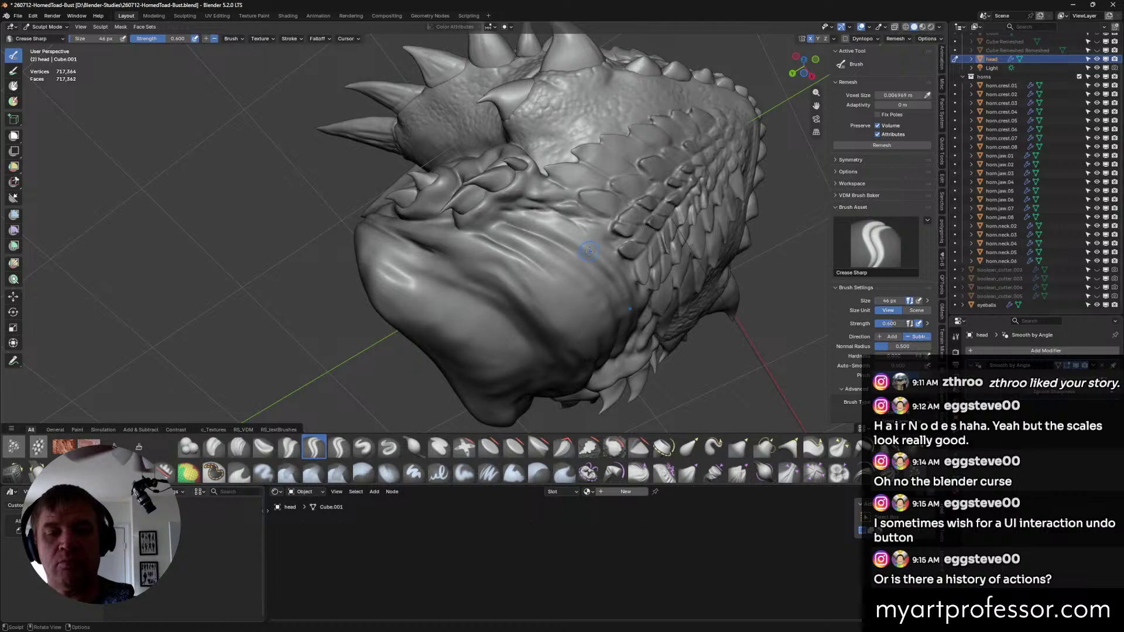
middle_drag(535, 206, 491, 234)
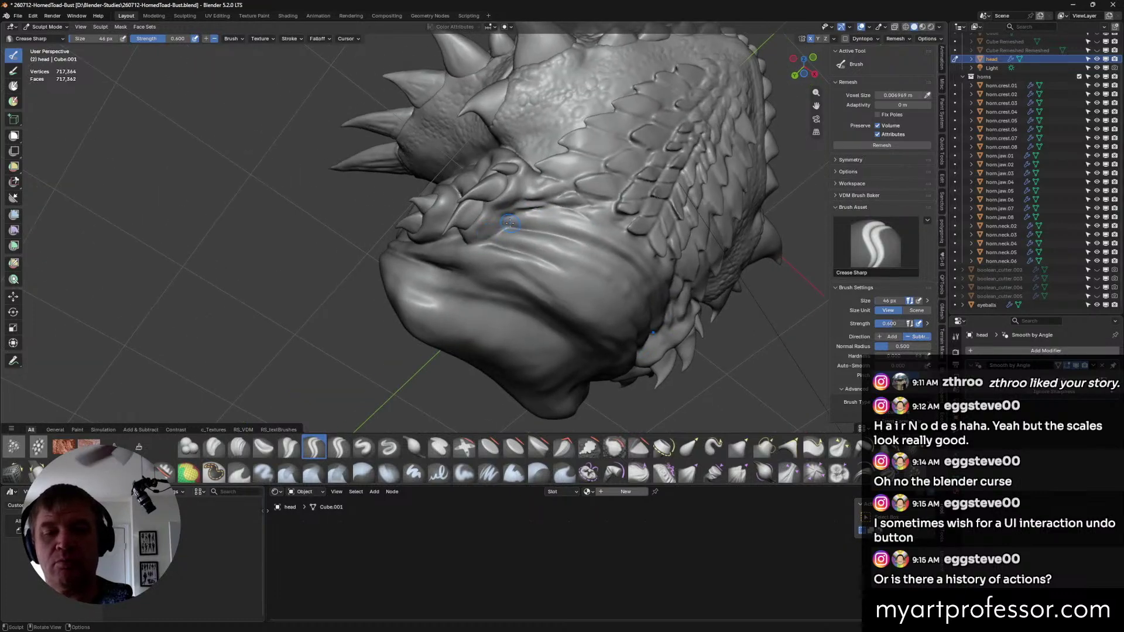
Switch to the Grab brush at 124 px and voxel-remesh the head.
mouse_move(509, 213)
middle_down()
mouse_move(695, 264)
mouse_move(659, 338)
middle_up()
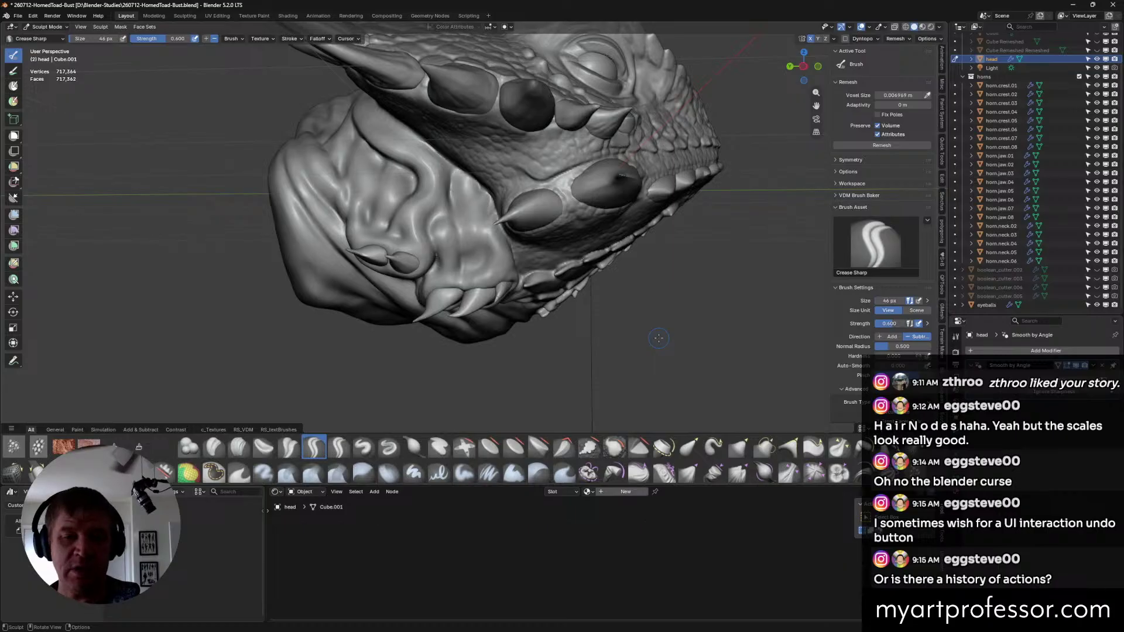
mouse_move(659, 338)
middle_down()
mouse_move(709, 282)
mouse_move(675, 268)
mouse_move(678, 302)
middle_up()
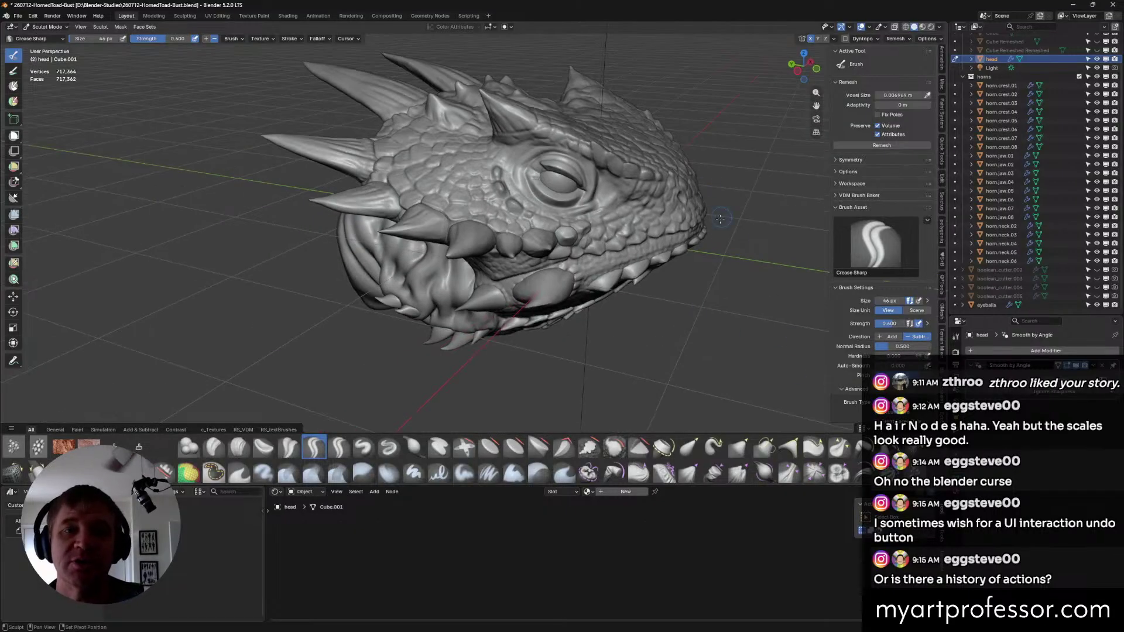
middle_drag(720, 219, 567, 189)
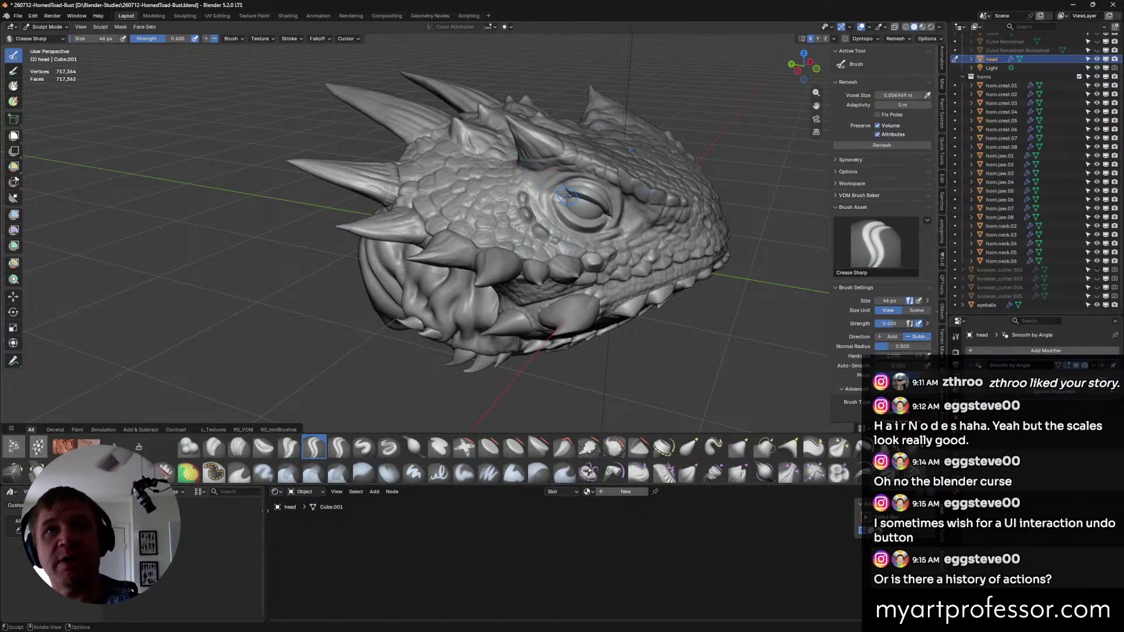
middle_drag(726, 369, 721, 325)
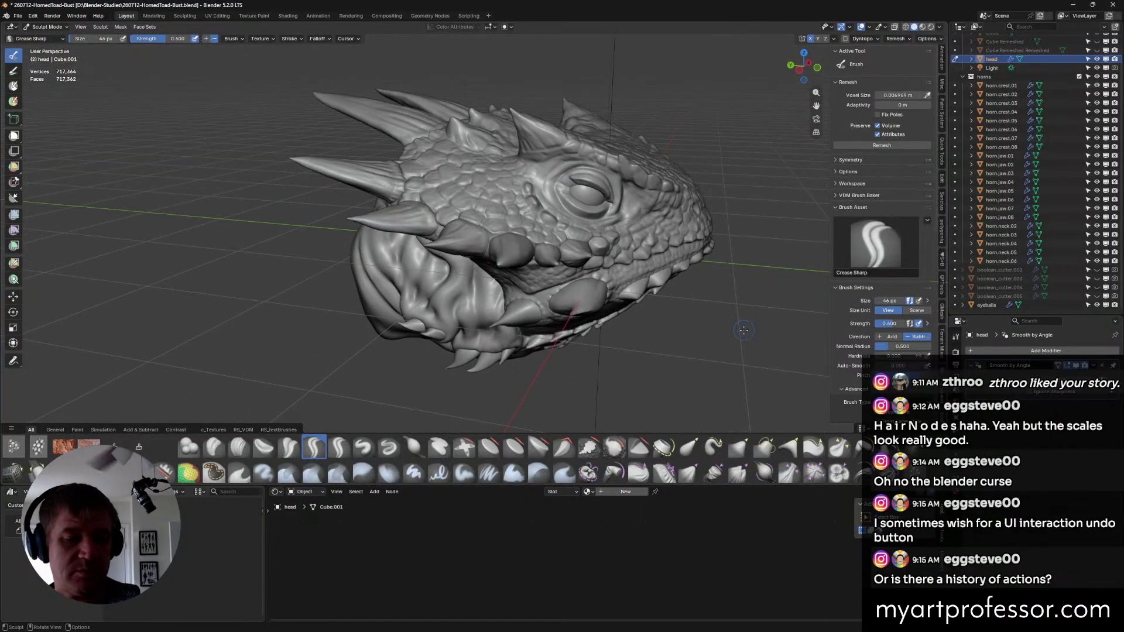
click(739, 447)
key(f)
click(633, 247)
key(f)
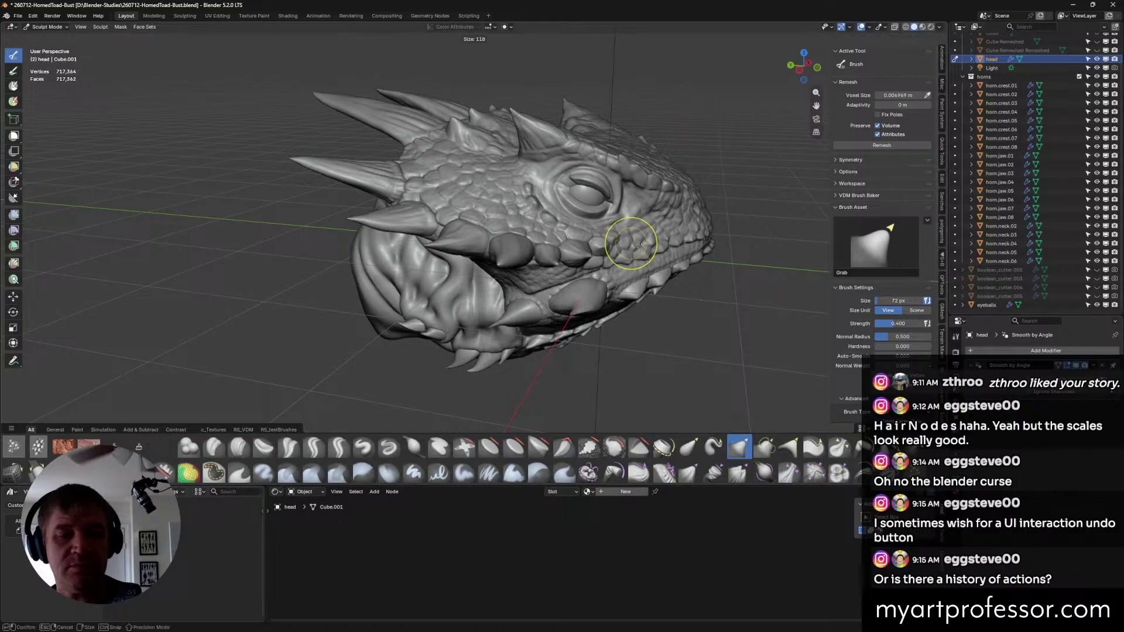
click(649, 246)
key(ctrl+r)
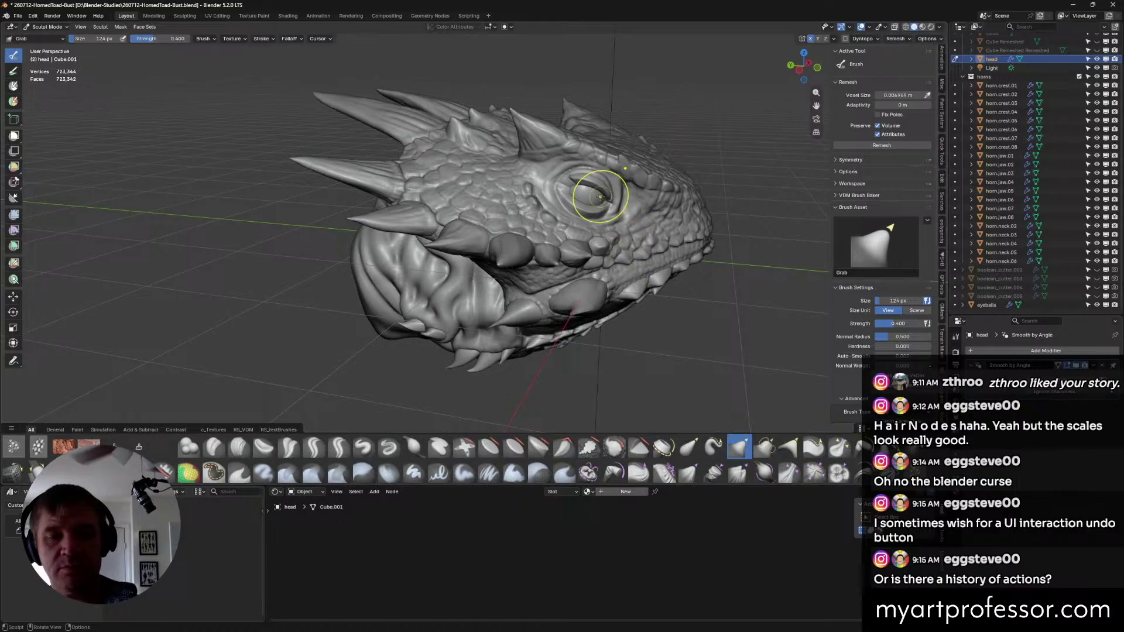
Reshape the eyelids around the rear corner of the eye with the Grab brush, reducing its size to 78 px.
mouse_move(576, 189)
mouse_down()
mouse_move(563, 183)
mouse_move(606, 188)
mouse_move(607, 199)
mouse_move(577, 180)
mouse_move(581, 170)
mouse_move(568, 194)
mouse_move(578, 209)
mouse_move(579, 187)
mouse_move(556, 199)
mouse_move(584, 189)
mouse_move(603, 210)
mouse_move(613, 196)
mouse_move(602, 174)
mouse_move(576, 174)
mouse_move(567, 210)
mouse_up()
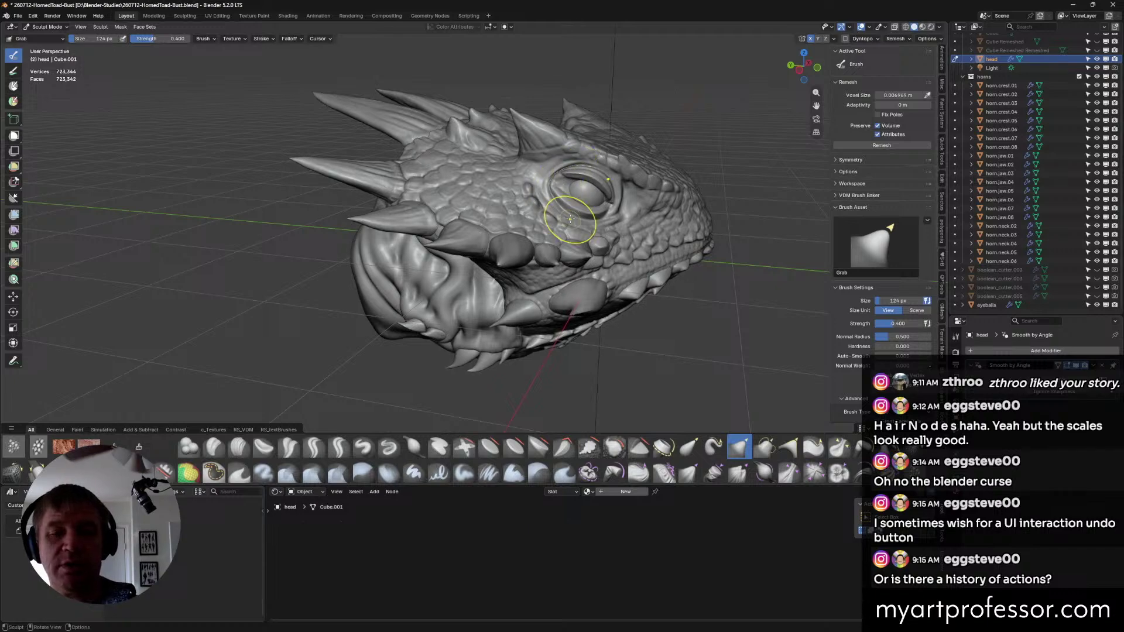
key(f)
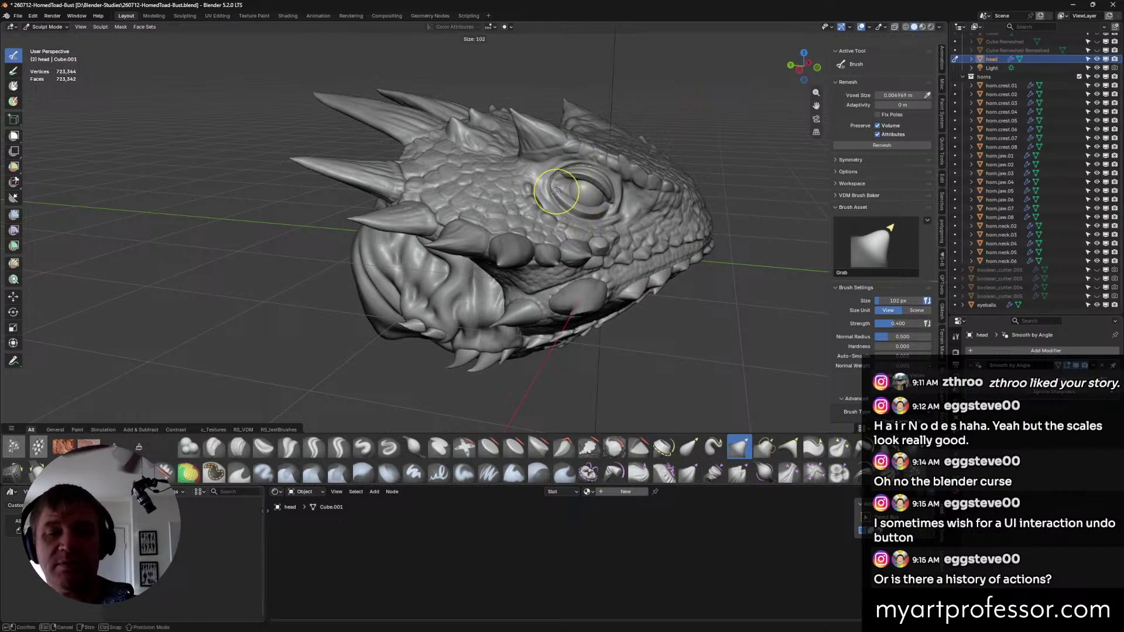
click(557, 191)
drag(558, 188, 561, 198)
drag(553, 198, 563, 194)
drag(565, 194, 578, 190)
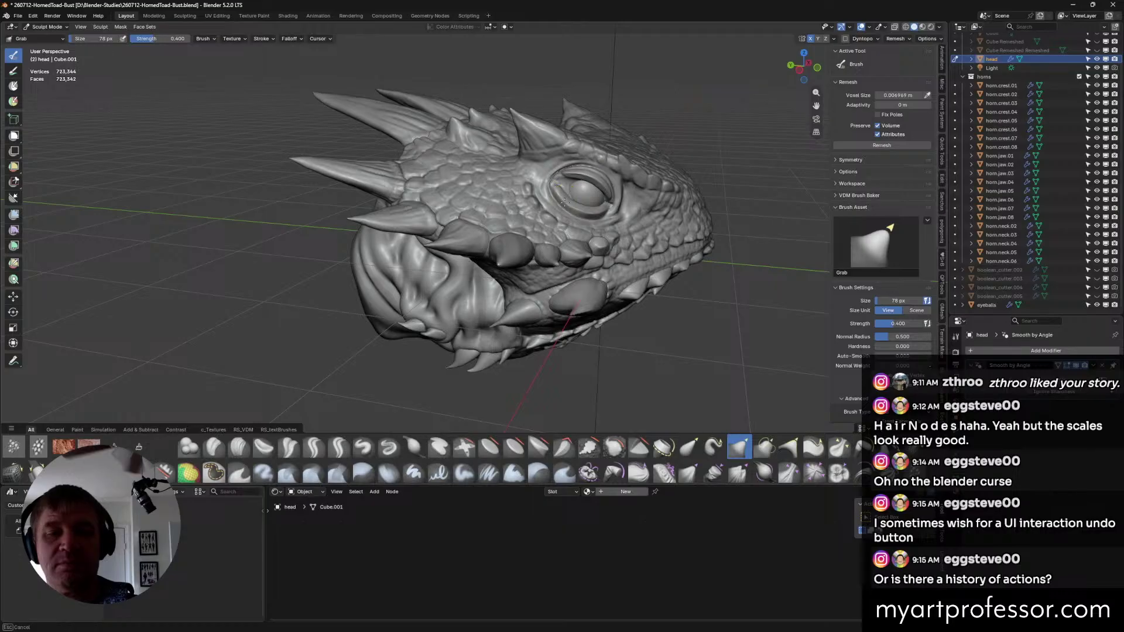
mouse_move(577, 190)
middle_down()
mouse_move(592, 179)
mouse_move(576, 204)
middle_up()
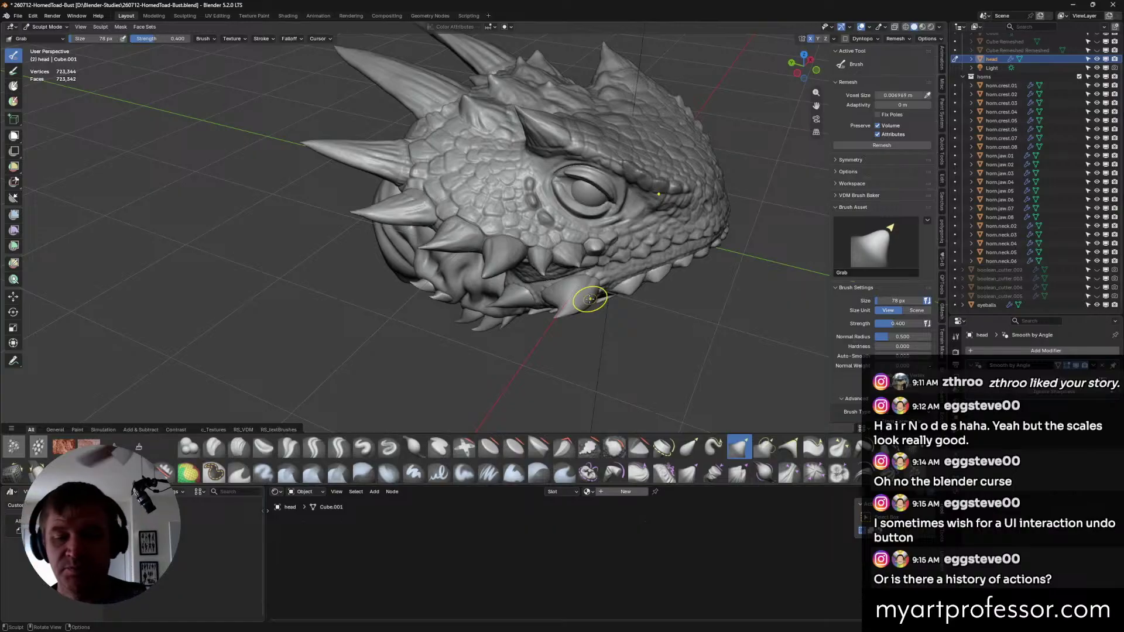
Switch to the Draw brush at 30 px, then build up and carve the upper eyelid near its rear corner.
key(x)
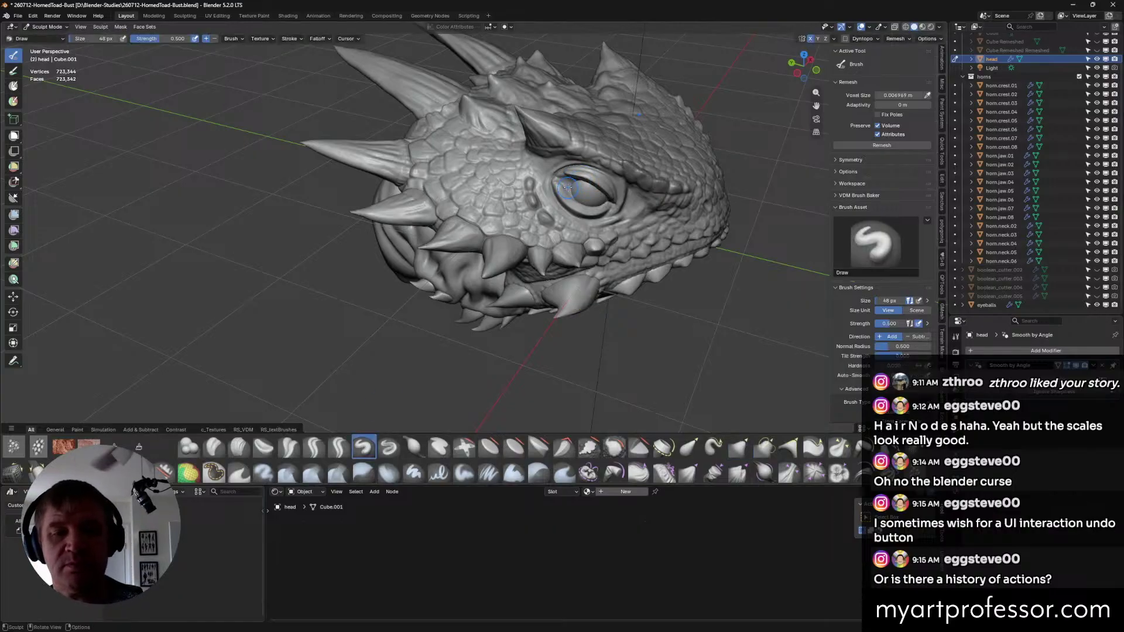
key(f)
click(577, 196)
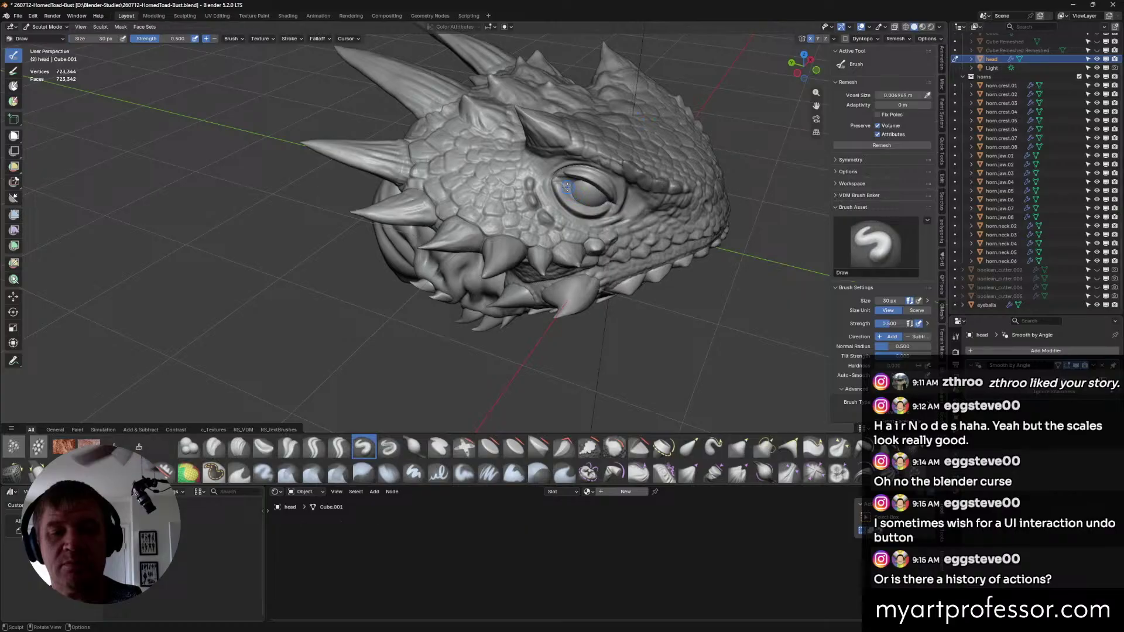
middle_drag(597, 201, 613, 143)
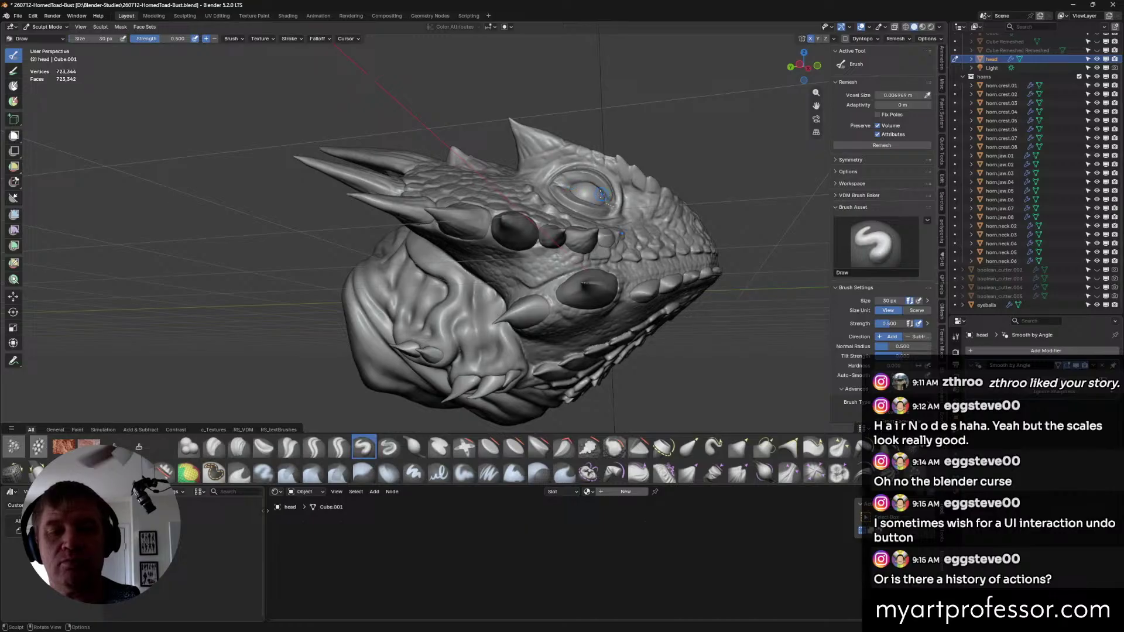
mouse_move(602, 186)
middle_down()
mouse_move(583, 205)
mouse_move(595, 188)
mouse_move(598, 234)
mouse_move(588, 202)
middle_up()
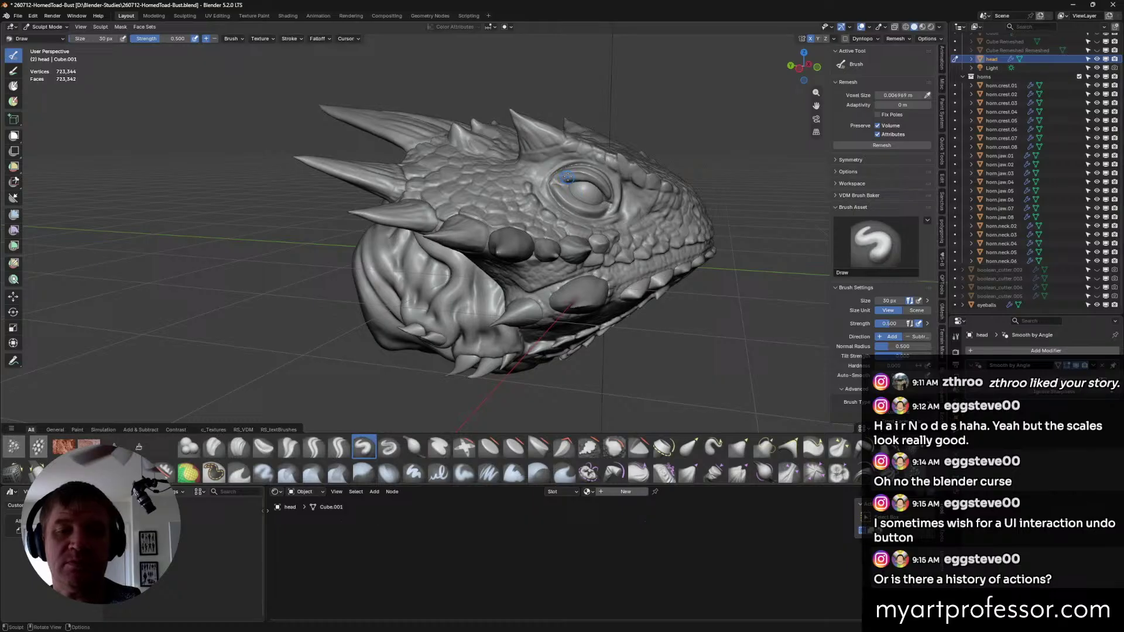
drag(568, 178, 579, 188)
ctrl+drag(568, 180, 587, 181)
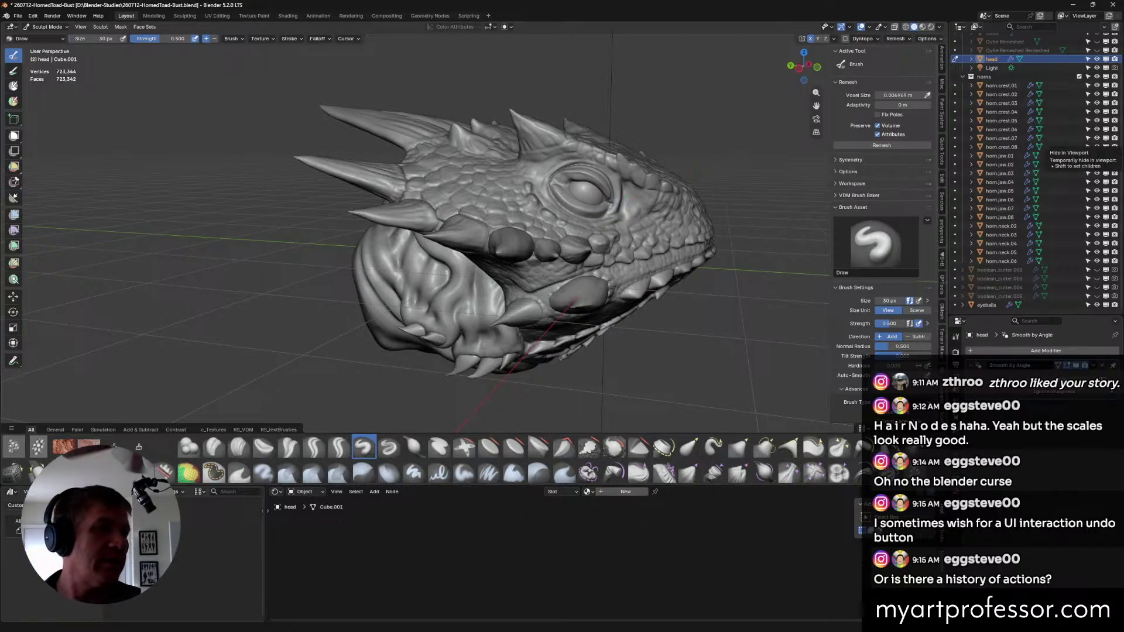
Switch to Object Mode with the eyeballs selected and nudge them slightly toward the back of the head in the side view.
mouse_move(642, 302)
middle_down()
mouse_move(601, 269)
mouse_move(673, 275)
middle_up()
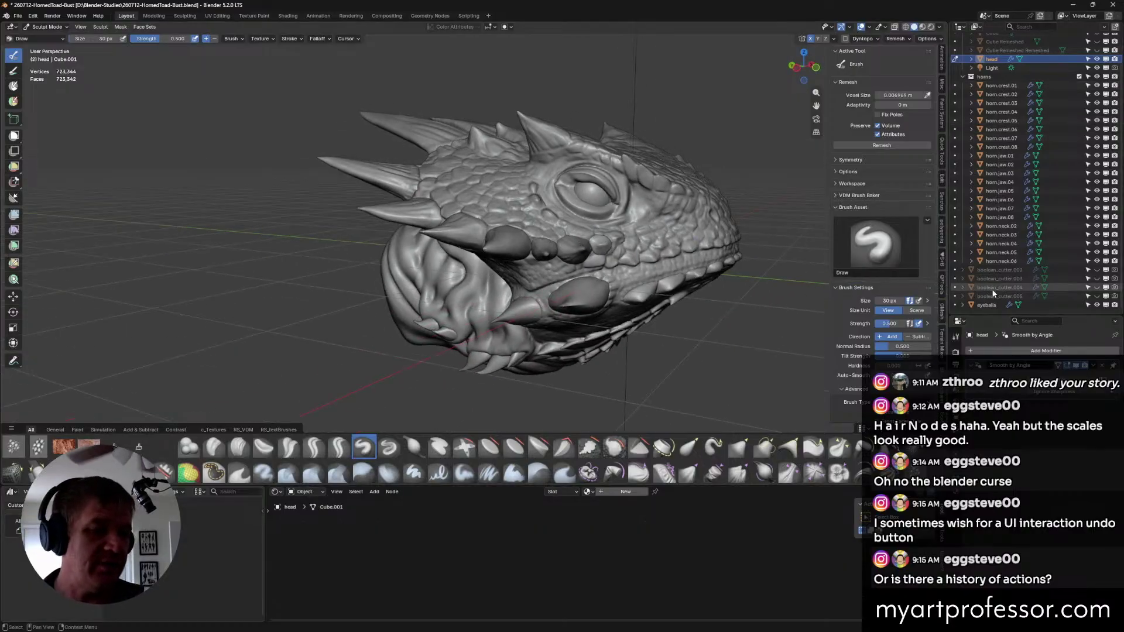
click(988, 305)
middle_drag(594, 187, 466, 284)
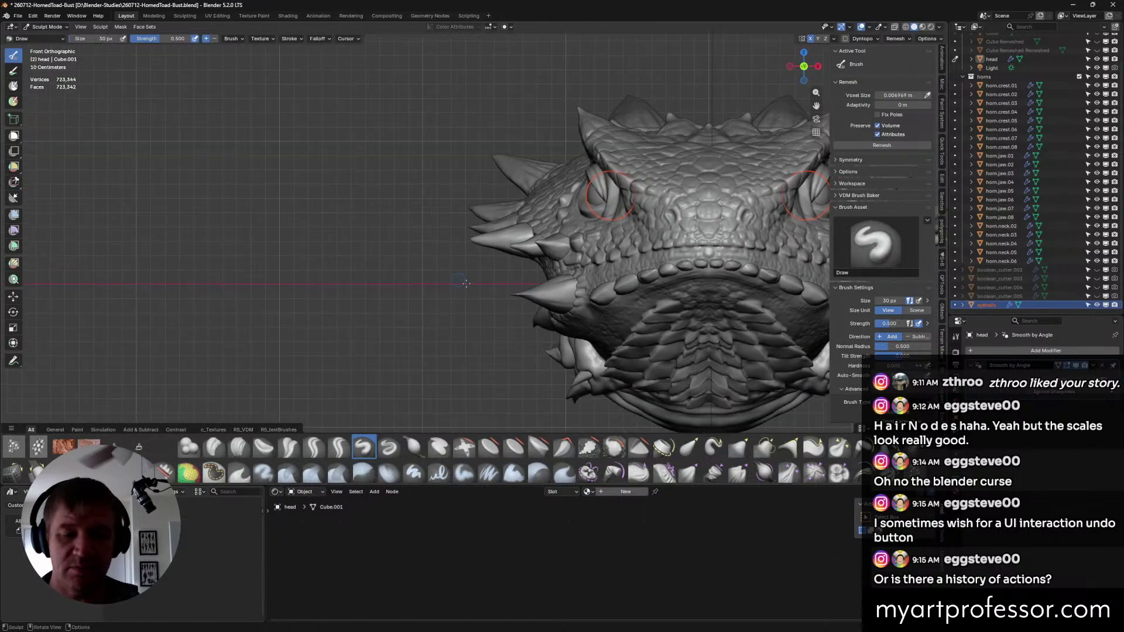
key(ctrl+Tab)
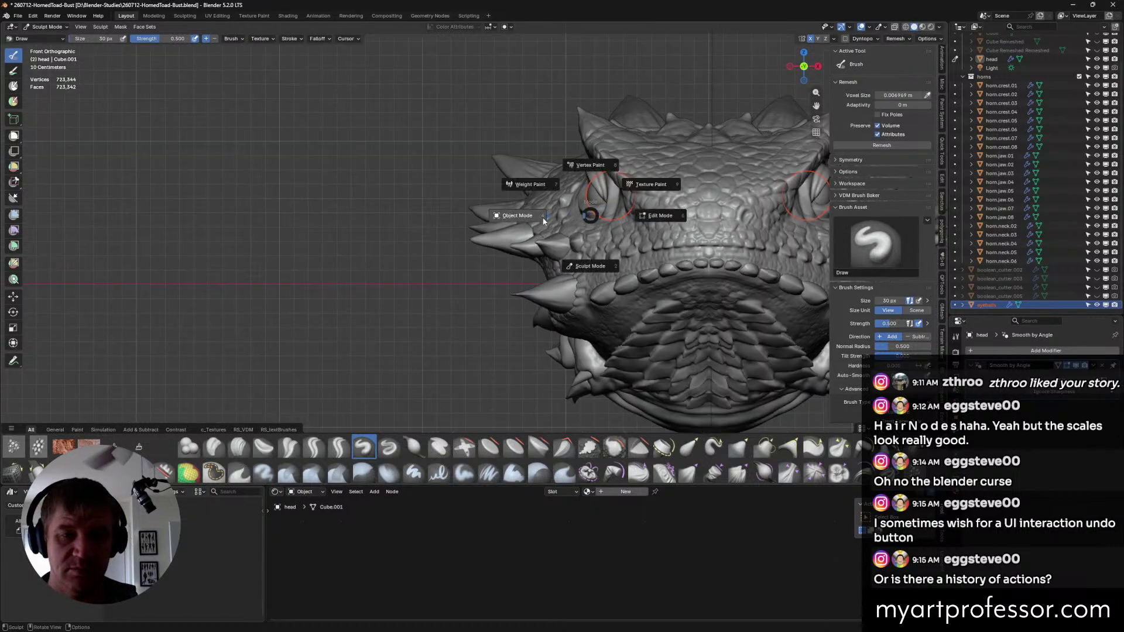
click(530, 217)
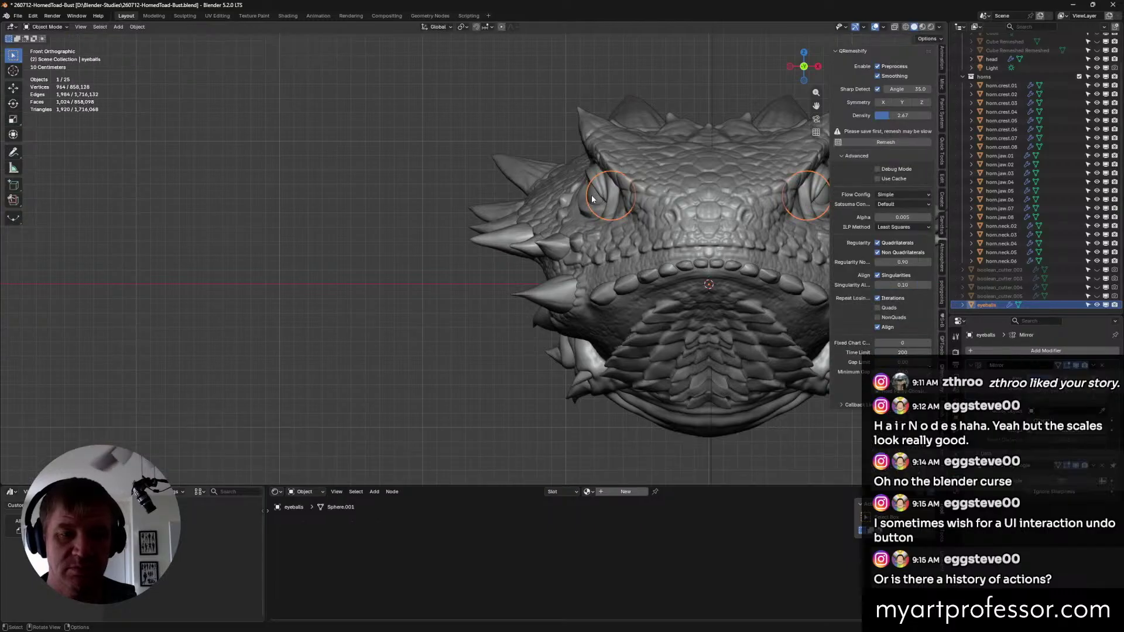
click(594, 198)
middle_drag(595, 198, 722, 212)
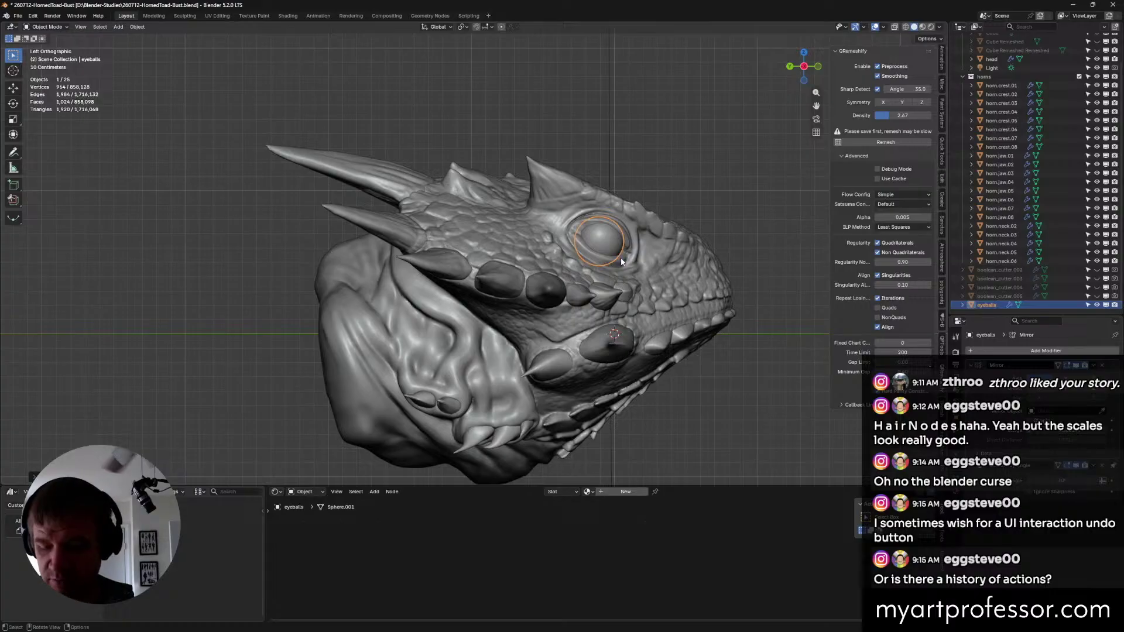
key(g)
click(615, 256)
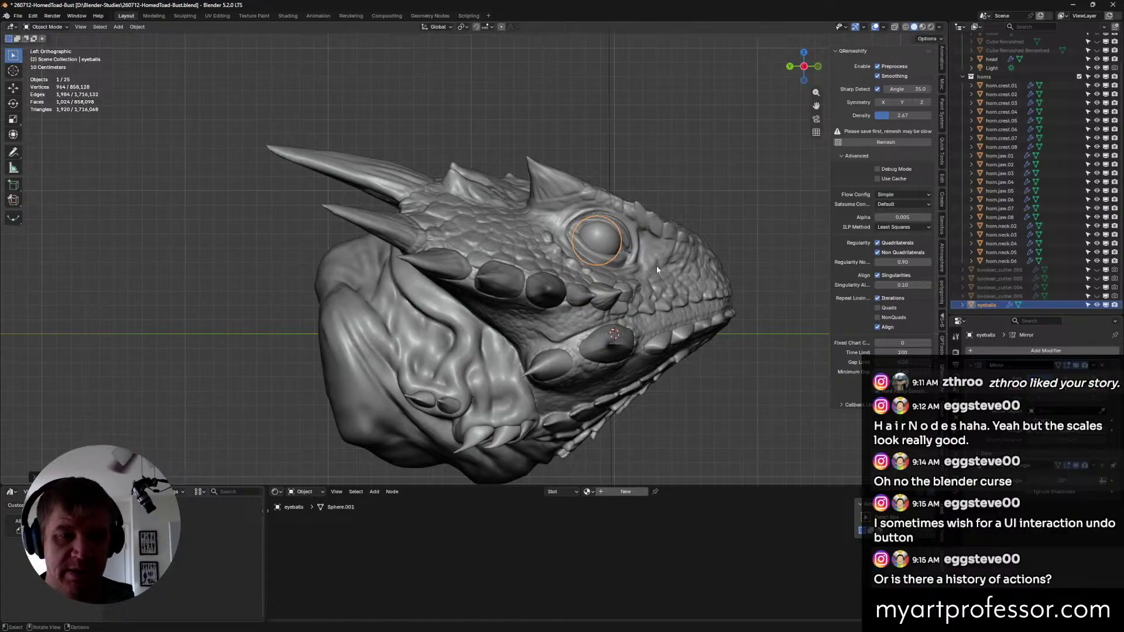
Reposition the eyeballs slightly within their sockets in the front view.
alt+middle_drag(656, 266, 568, 265)
key(g)
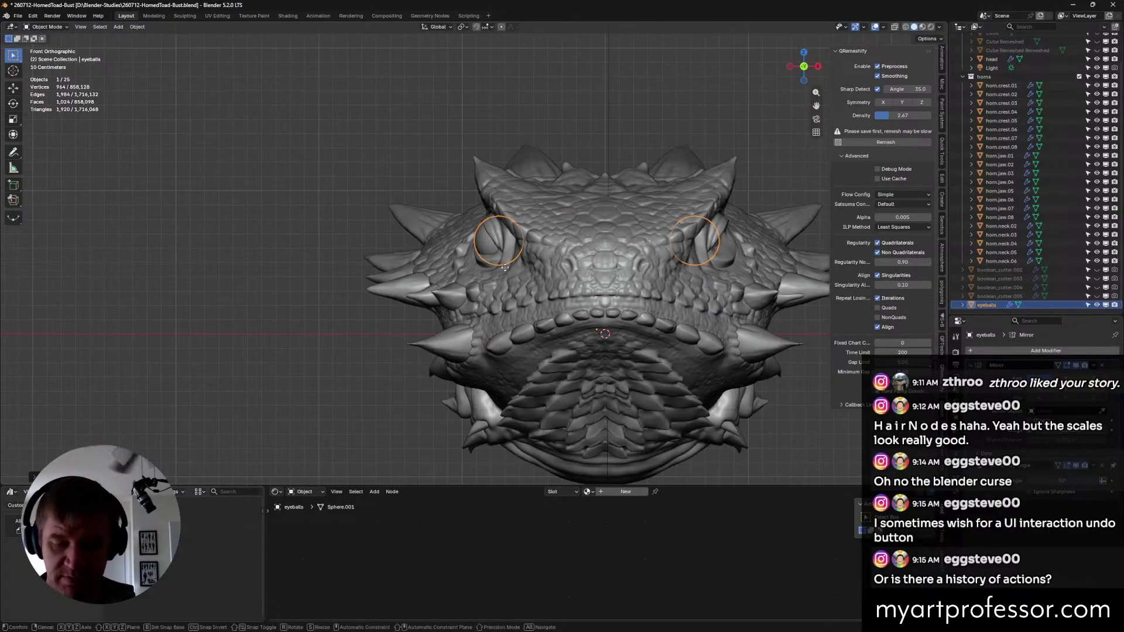
click(500, 267)
middle_drag(500, 267, 569, 271)
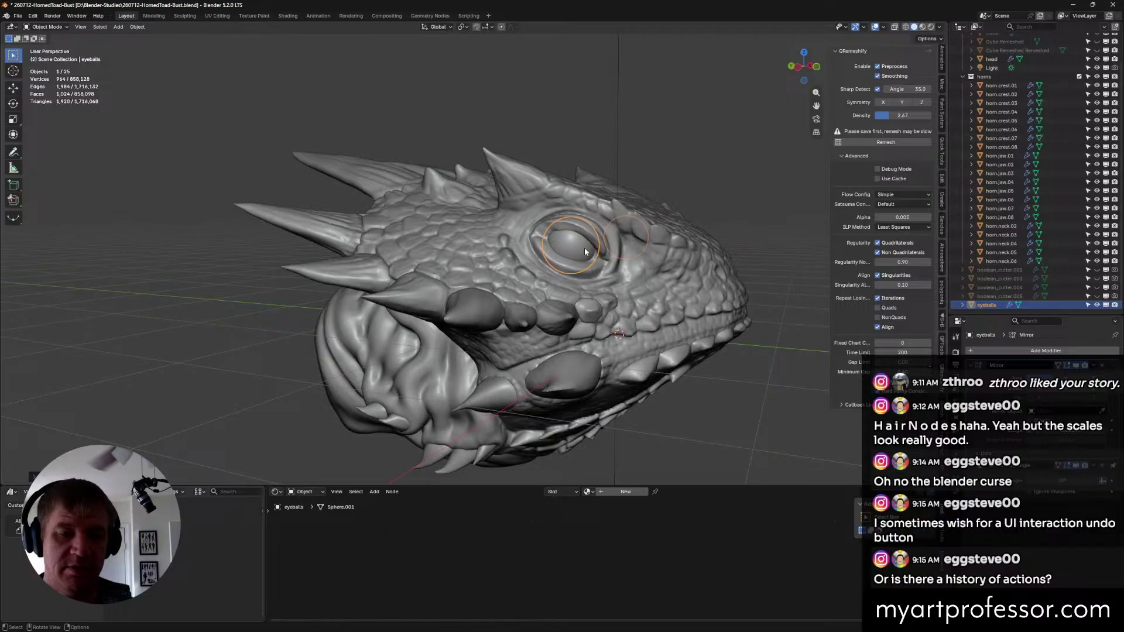
Set the eyeballs' origin to the 3D cursor and check how they sit in the sockets.
right_click(584, 249)
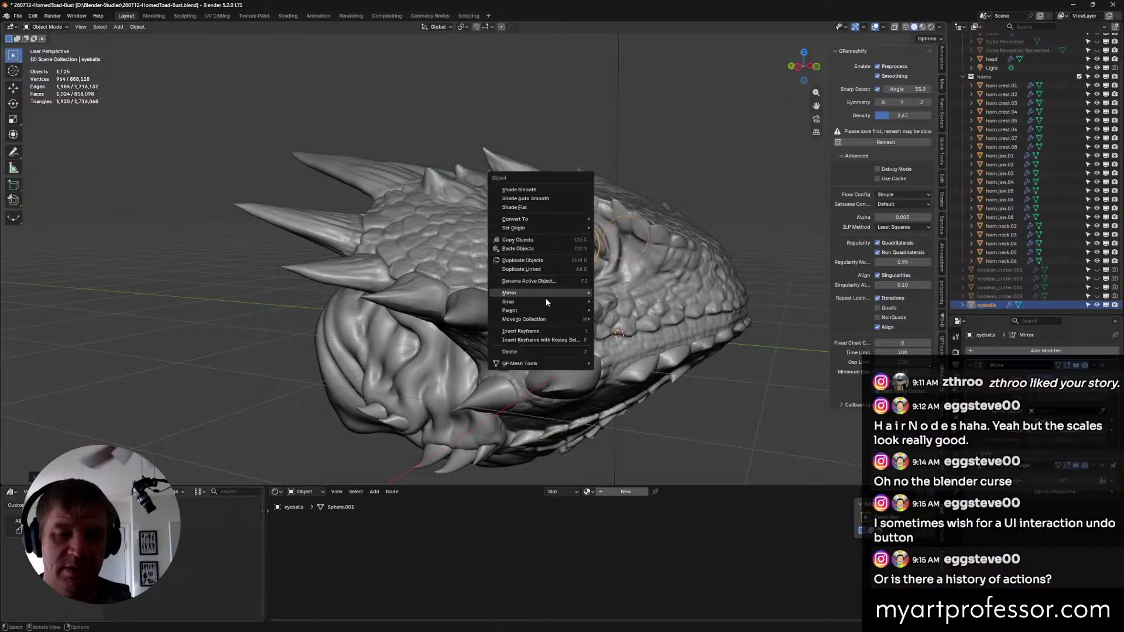
mouse_move(523, 321)
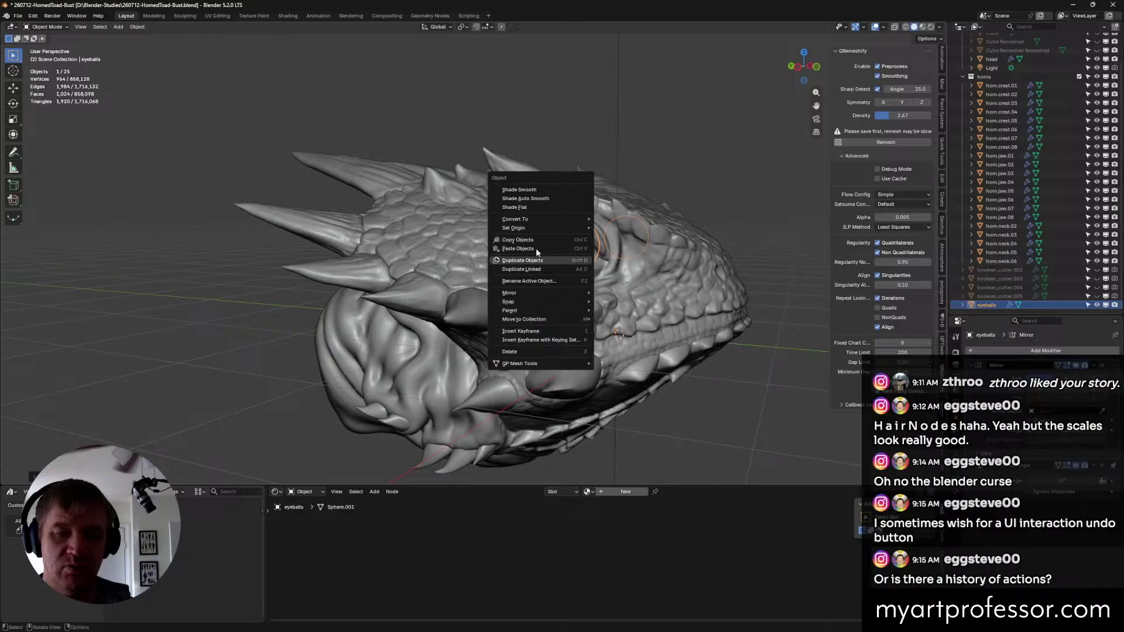
mouse_move(543, 228)
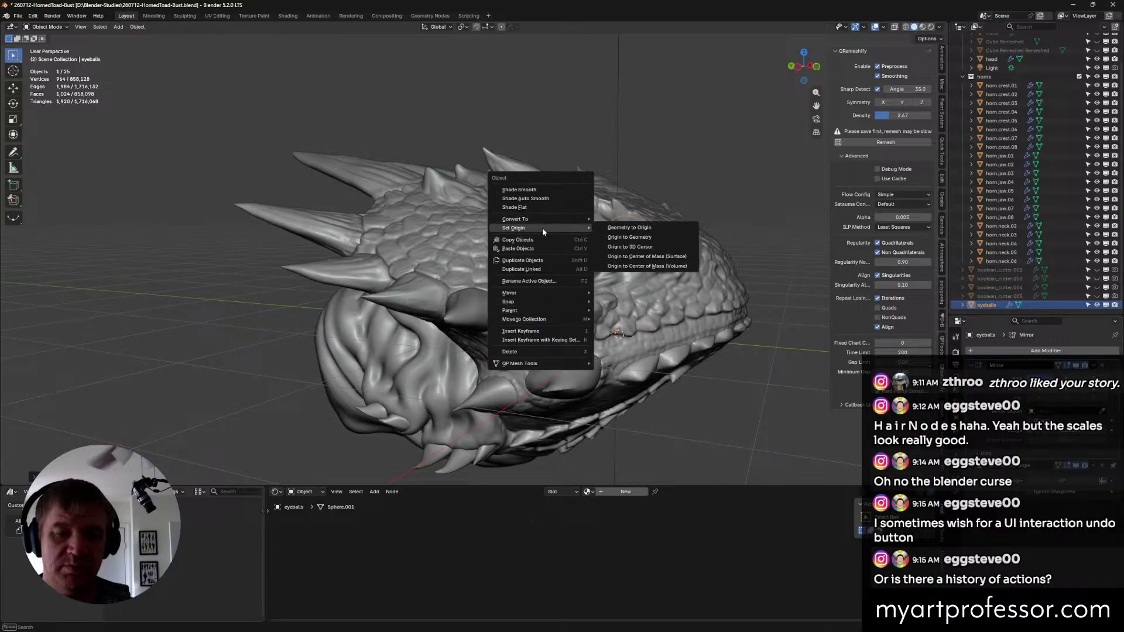
click(639, 248)
mouse_move(680, 296)
middle_down()
mouse_move(612, 289)
mouse_move(671, 311)
middle_up()
middle_drag(725, 235, 697, 229)
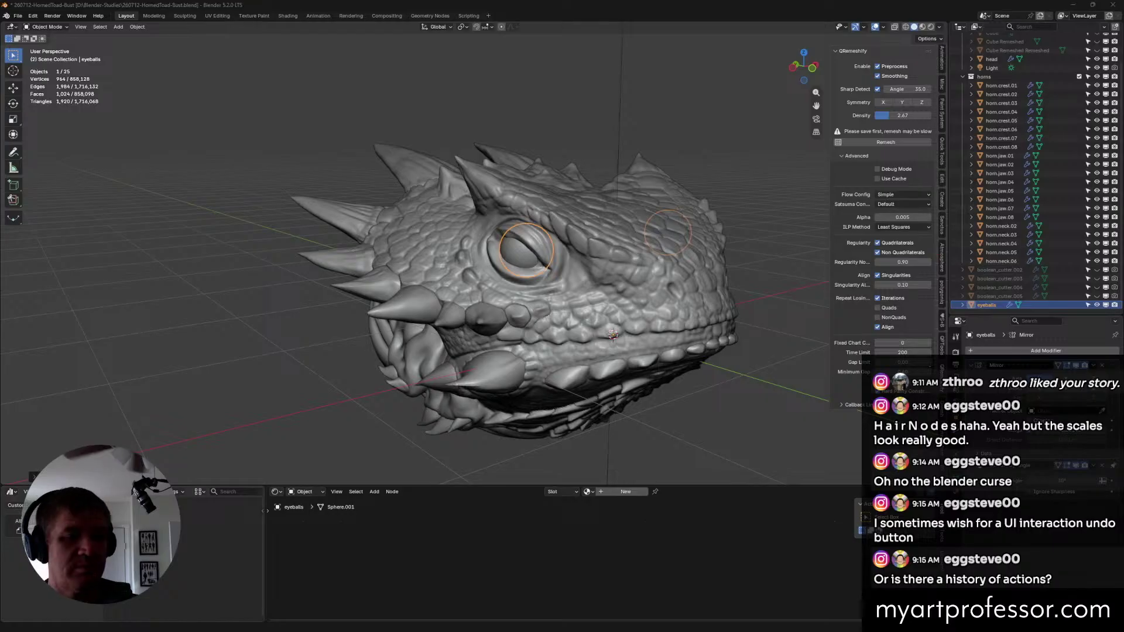
middle_drag(809, 144, 656, 138)
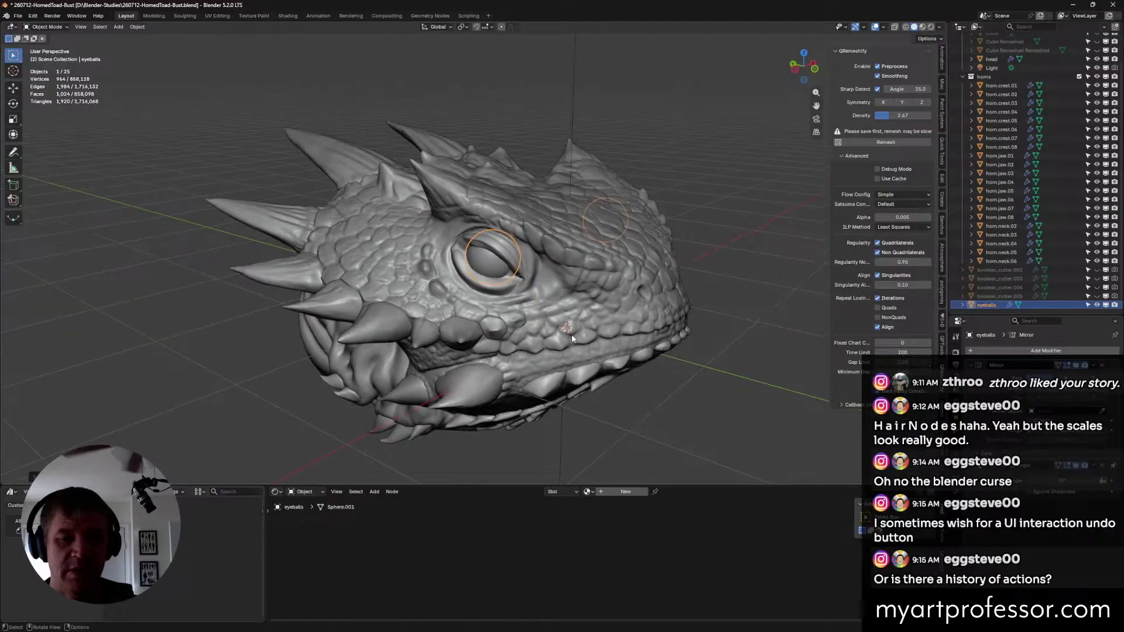
Put the head in Sculpt Mode and inspect the eye from the front.
click(572, 335)
key(ctrl+Tab)
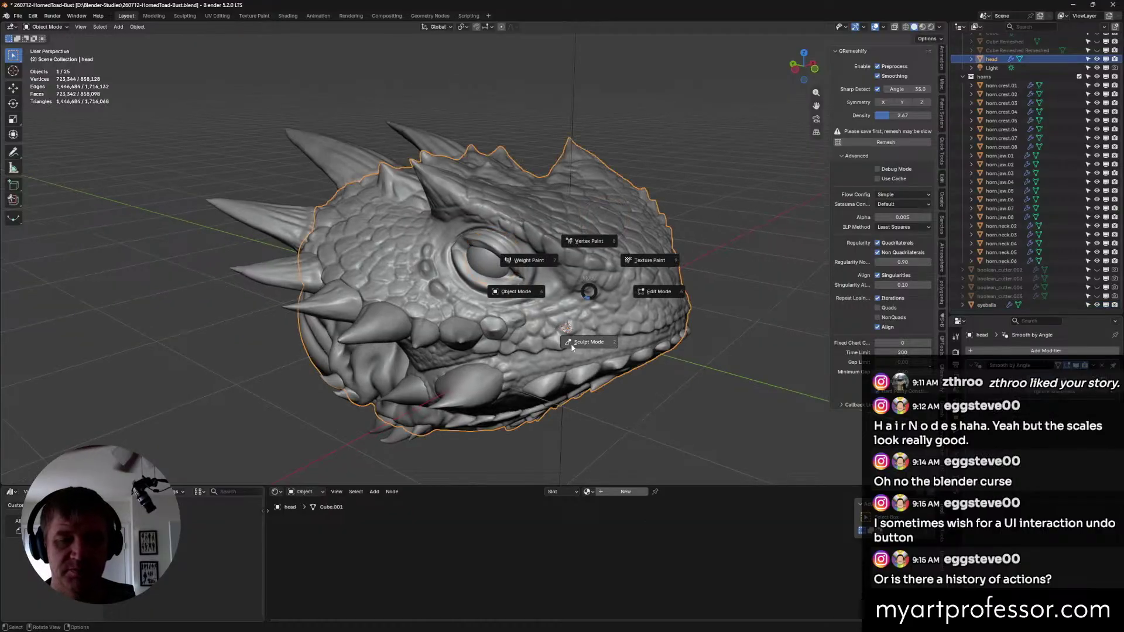
click(556, 329)
scroll(660, 275, up, 5)
middle_drag(661, 275, 591, 259)
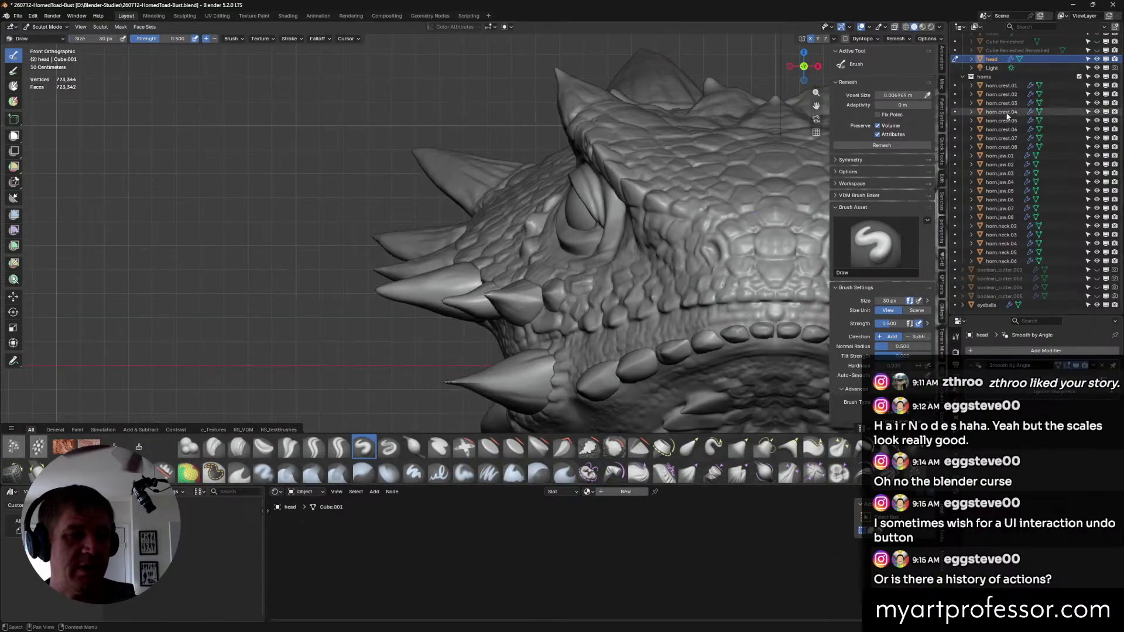
Regroup the eyeballs object alongside the head in the scene hierarchy and return to Object Mode.
click(991, 306)
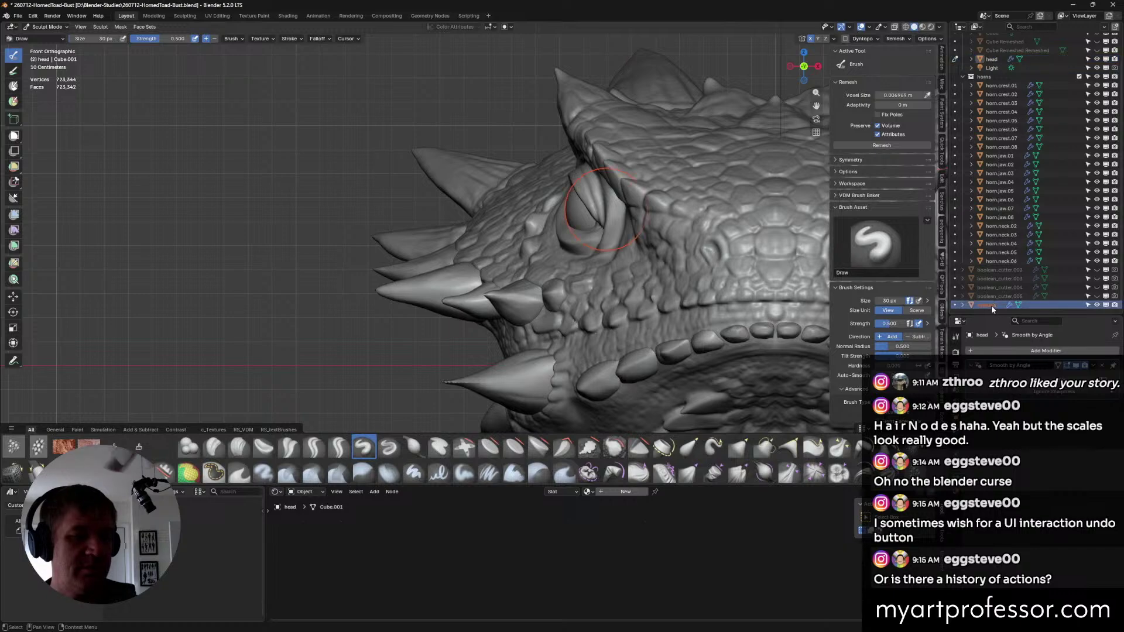
drag(985, 308, 991, 68)
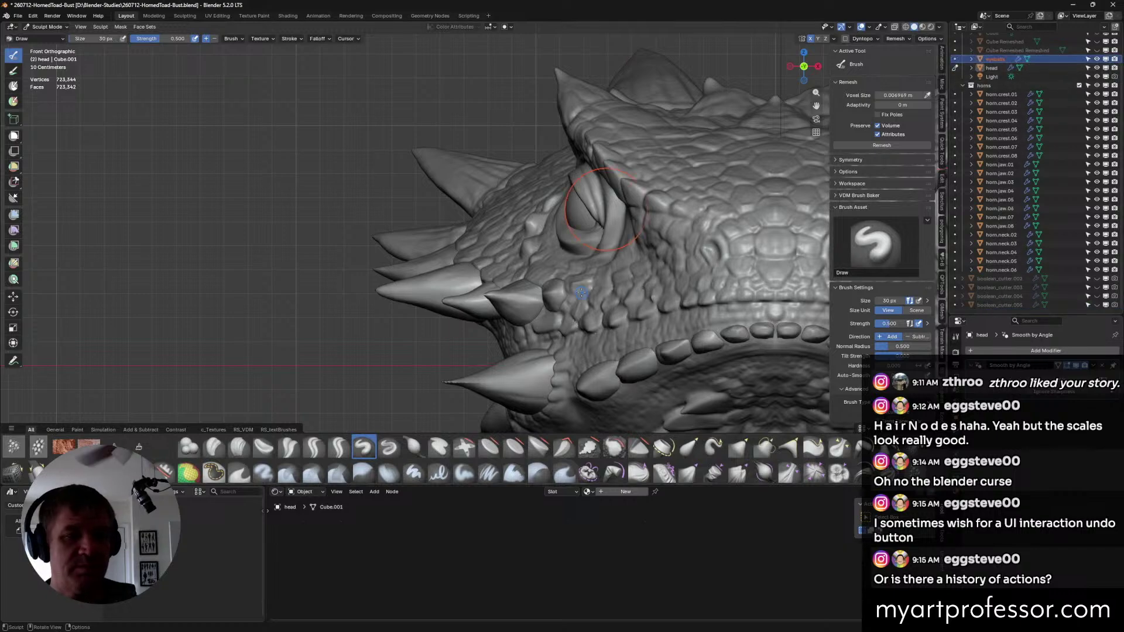
key(ctrl+Tab)
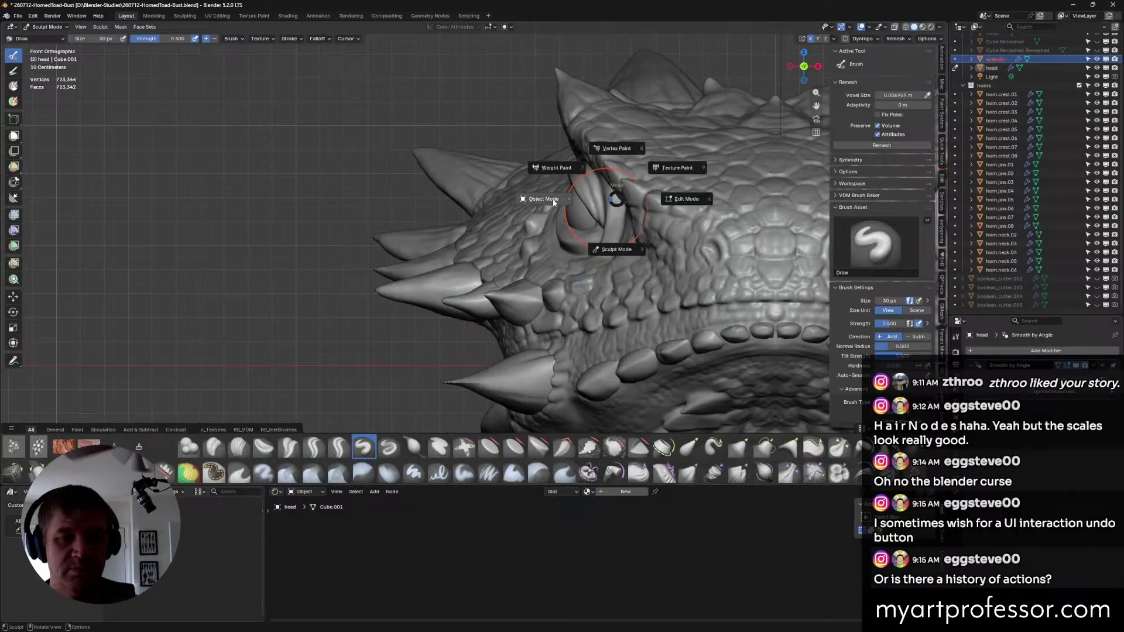
click(552, 198)
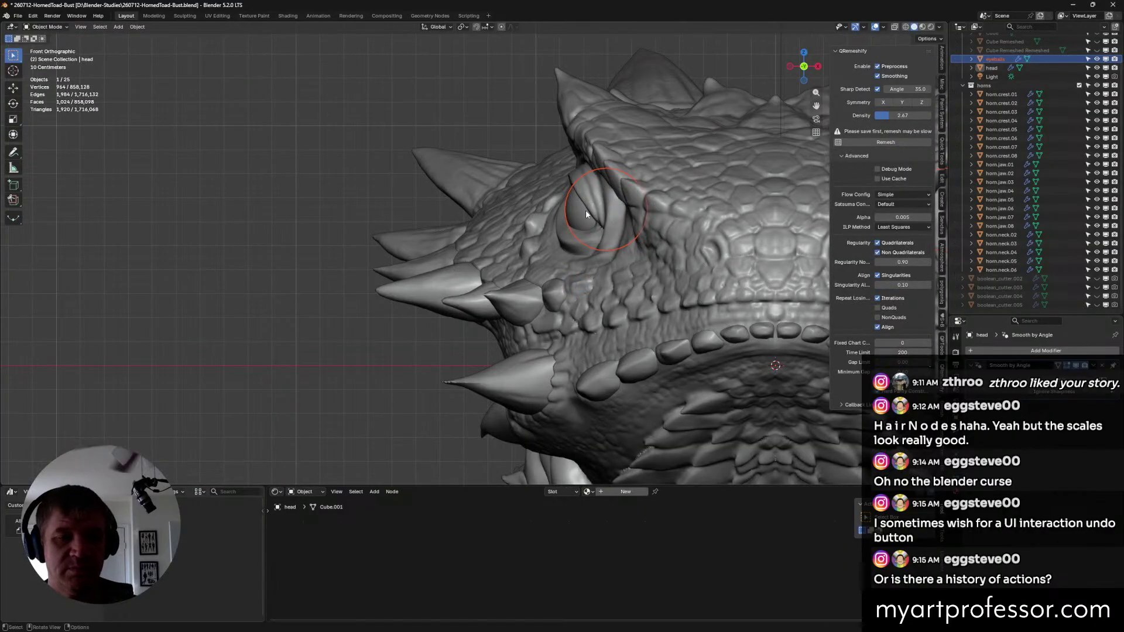
Select the eyeballs and move them slightly inward toward the snout's centreline in the front view.
click(586, 213)
click(575, 210)
shift+middle_drag(691, 261, 493, 236)
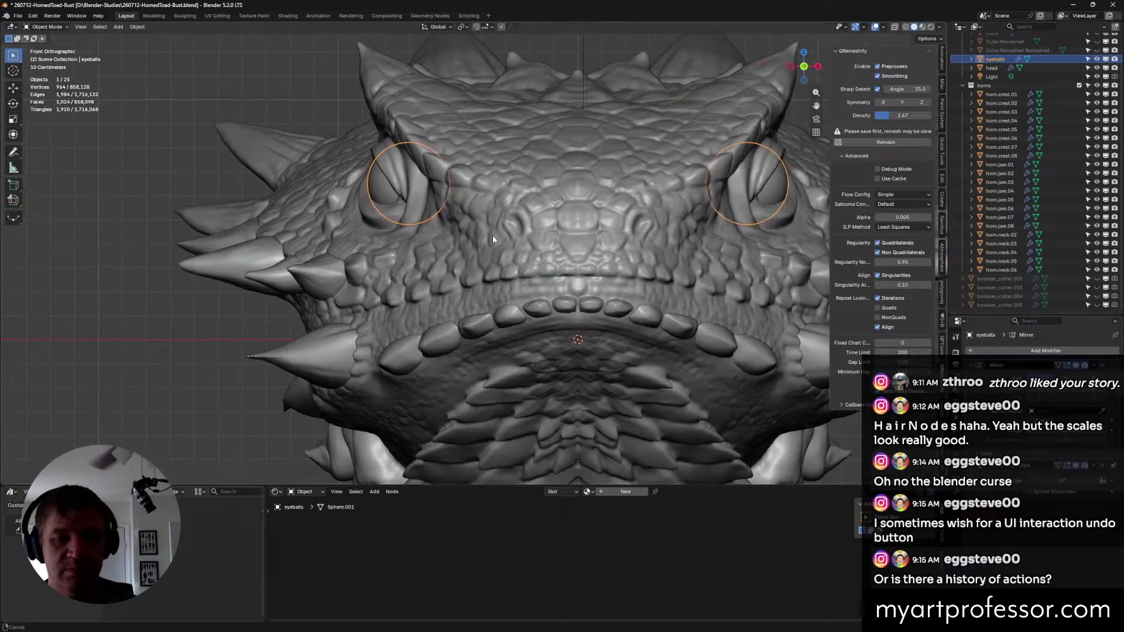
key(g)
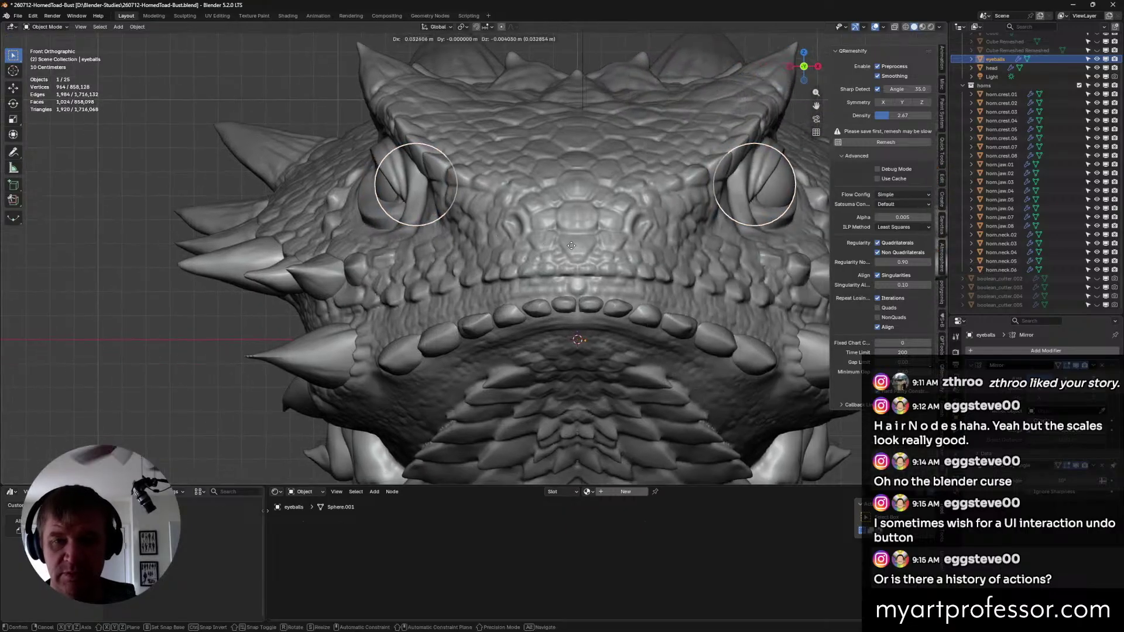
click(566, 263)
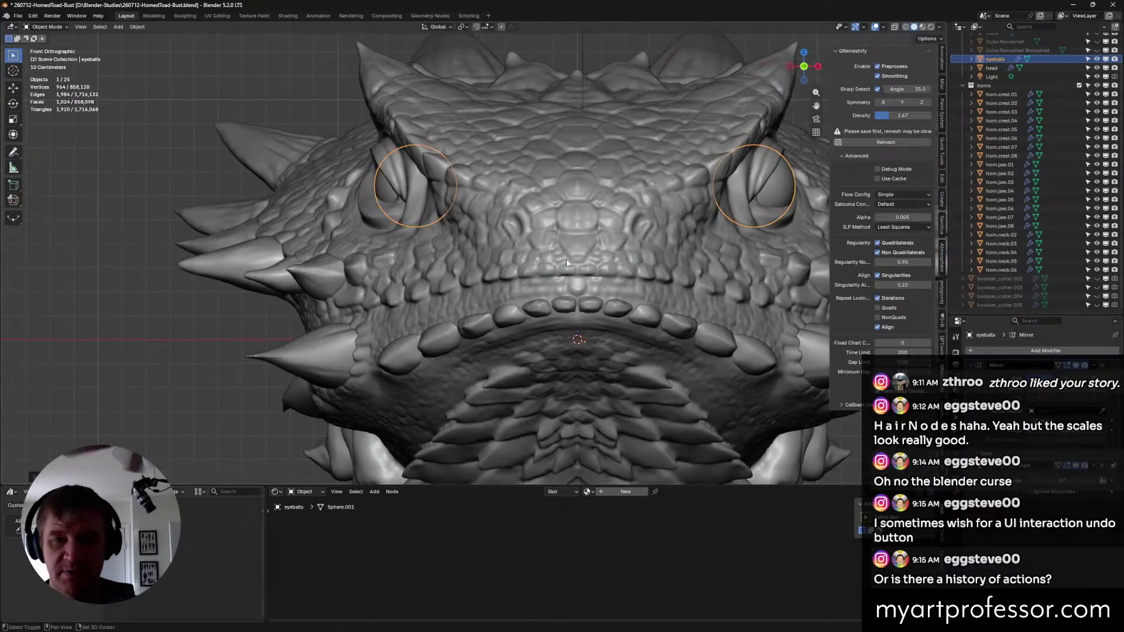
Reset the moved eyeballs' origin to the 3D cursor and check the eye from several angles.
middle_drag(553, 265, 442, 257)
right_click(416, 198)
mouse_move(418, 200)
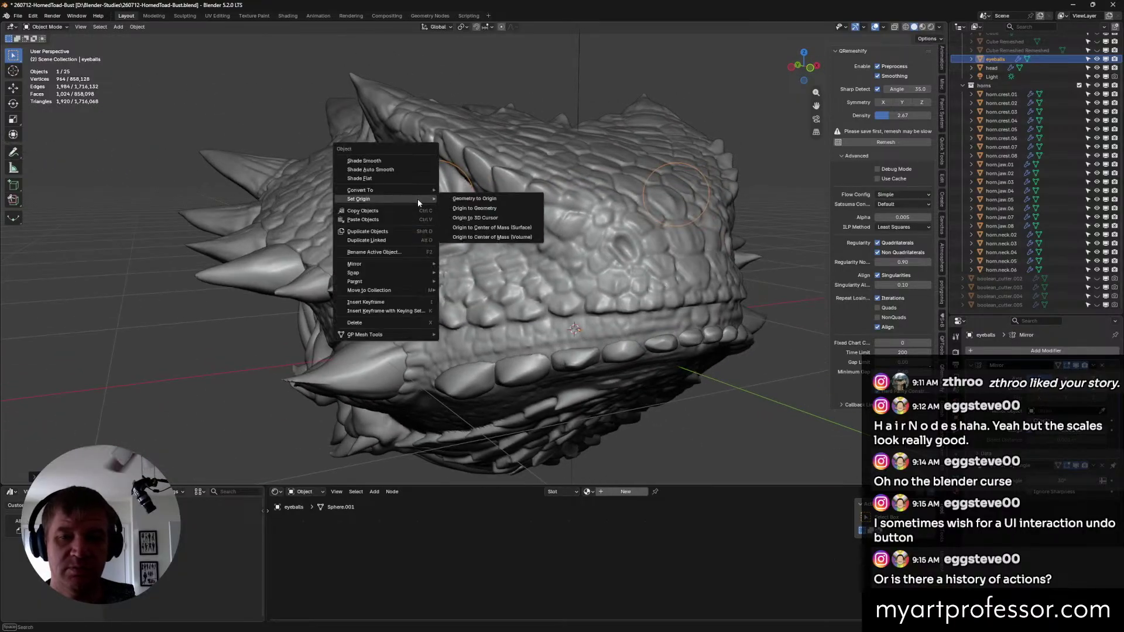
click(467, 222)
mouse_move(464, 226)
middle_down()
mouse_move(436, 219)
mouse_move(449, 235)
middle_up()
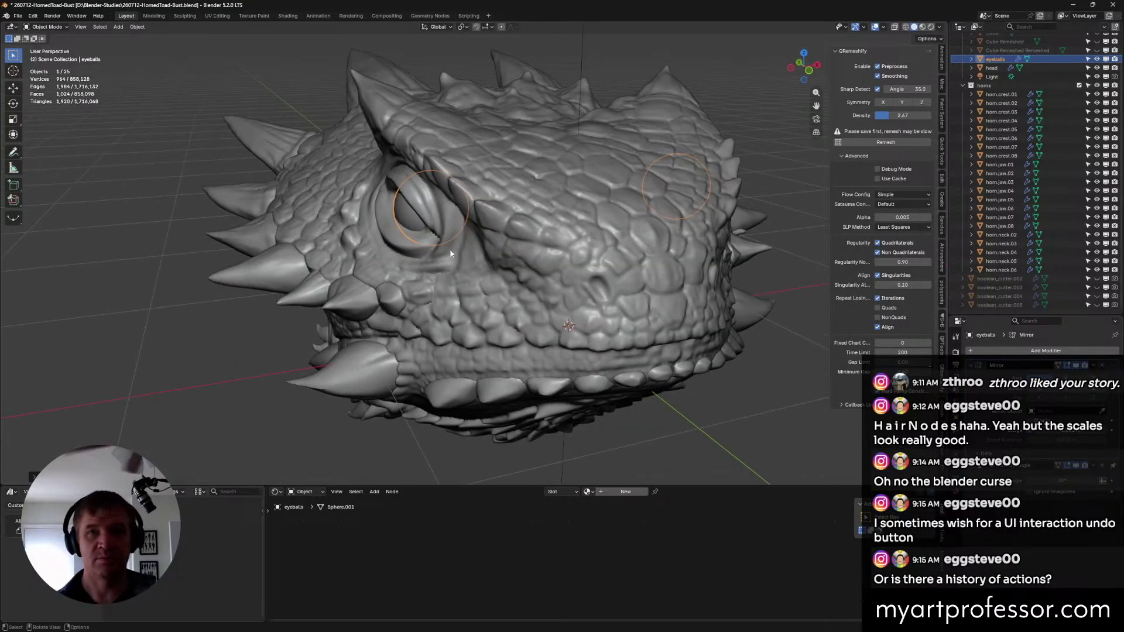
middle_drag(496, 154, 444, 233)
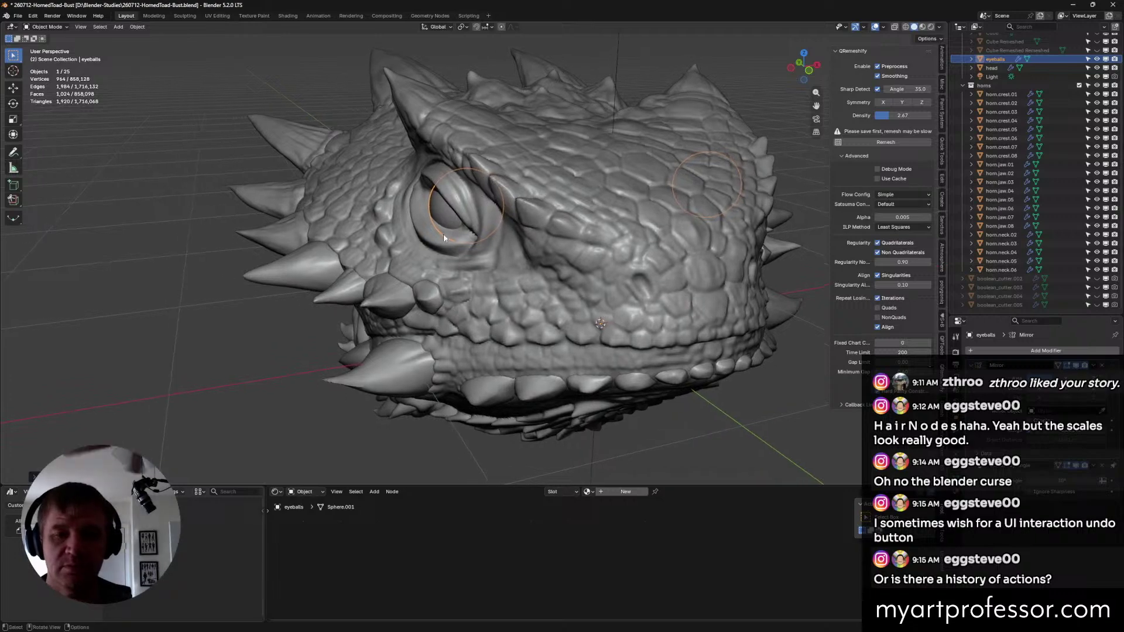
Select the head, switch it to Sculpt Mode and frame the eye closely.
click(404, 295)
click(595, 203)
key(ctrl+Tab)
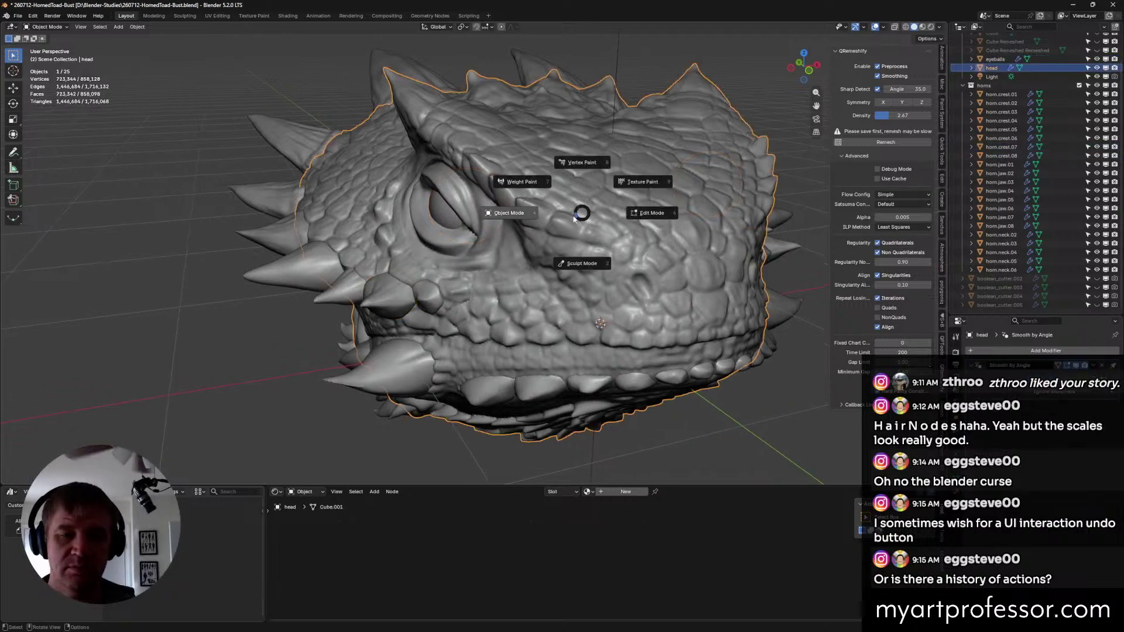
middle_drag(523, 216, 554, 213)
key(ctrl+Tab)
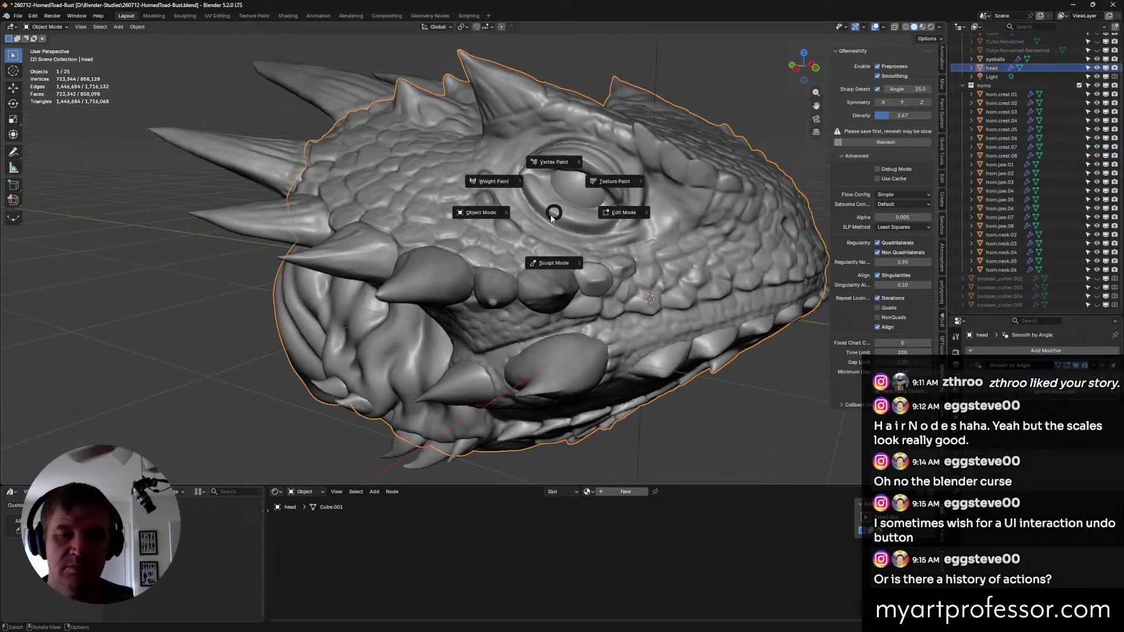
click(551, 262)
scroll(554, 255, up, 6)
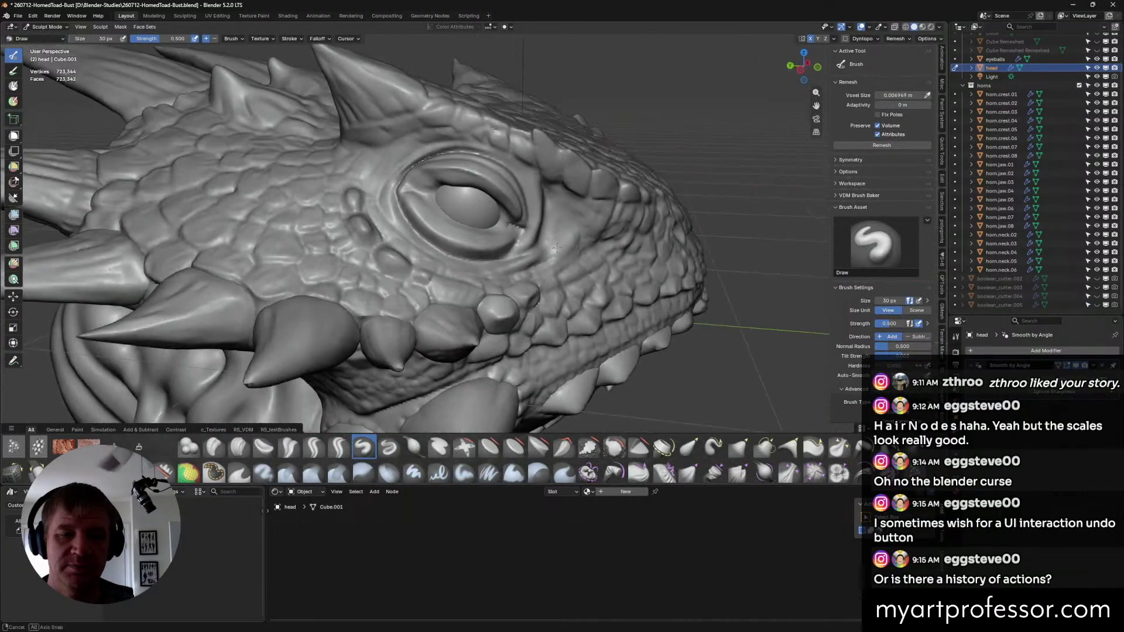
middle_drag(557, 249, 515, 268)
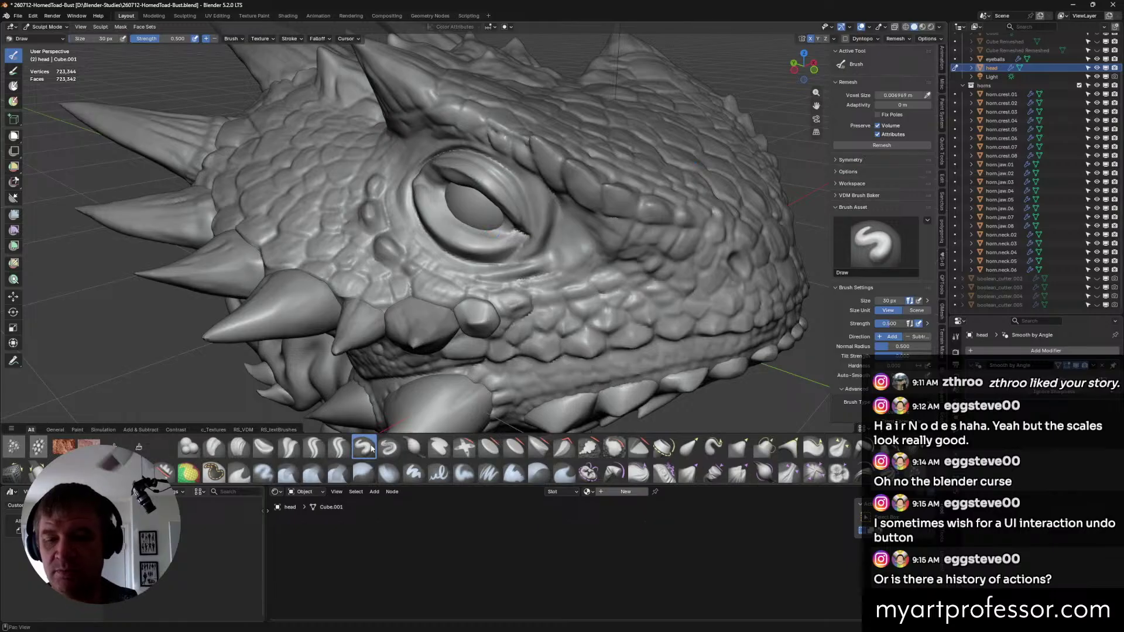
Choose the Clay Strips brush, enlarge it and add clay to the eyelid at the rear corner of the eye.
click(239, 447)
mouse_move(515, 229)
middle_down()
mouse_move(534, 216)
mouse_move(465, 231)
middle_up()
key(f)
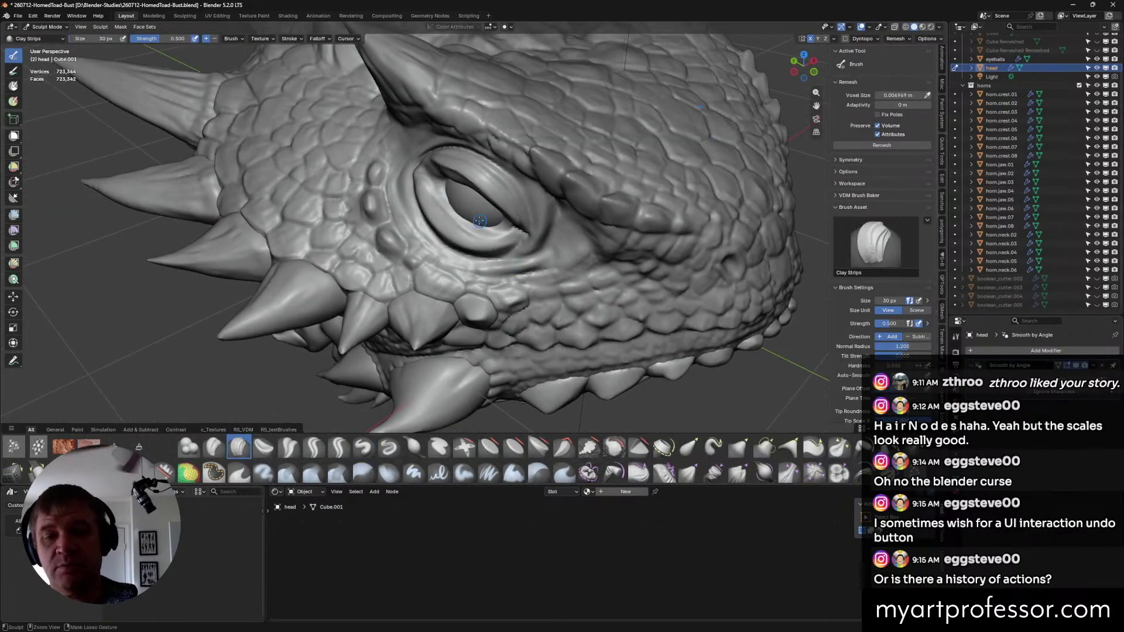
click(483, 223)
drag(432, 195, 441, 186)
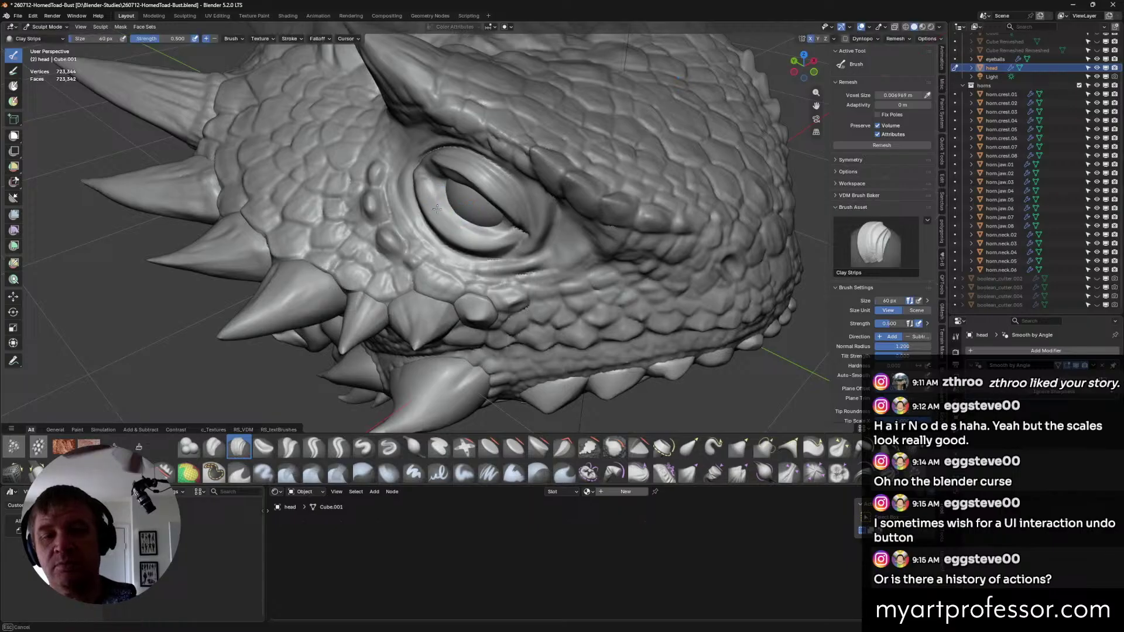
Add clay strips along the inner edge of the upper eyelid toward the eye's front corner.
middle_drag(477, 221, 432, 204)
mouse_move(496, 224)
middle_down()
mouse_move(425, 205)
mouse_move(456, 191)
middle_up()
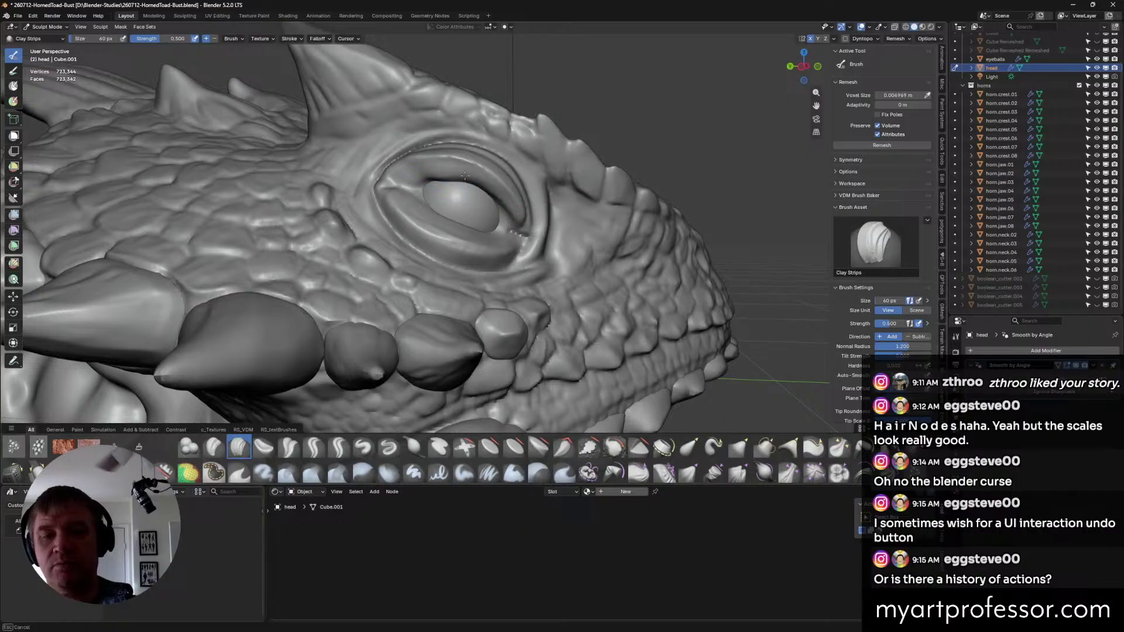
drag(465, 176, 481, 186)
middle_drag(515, 218, 496, 187)
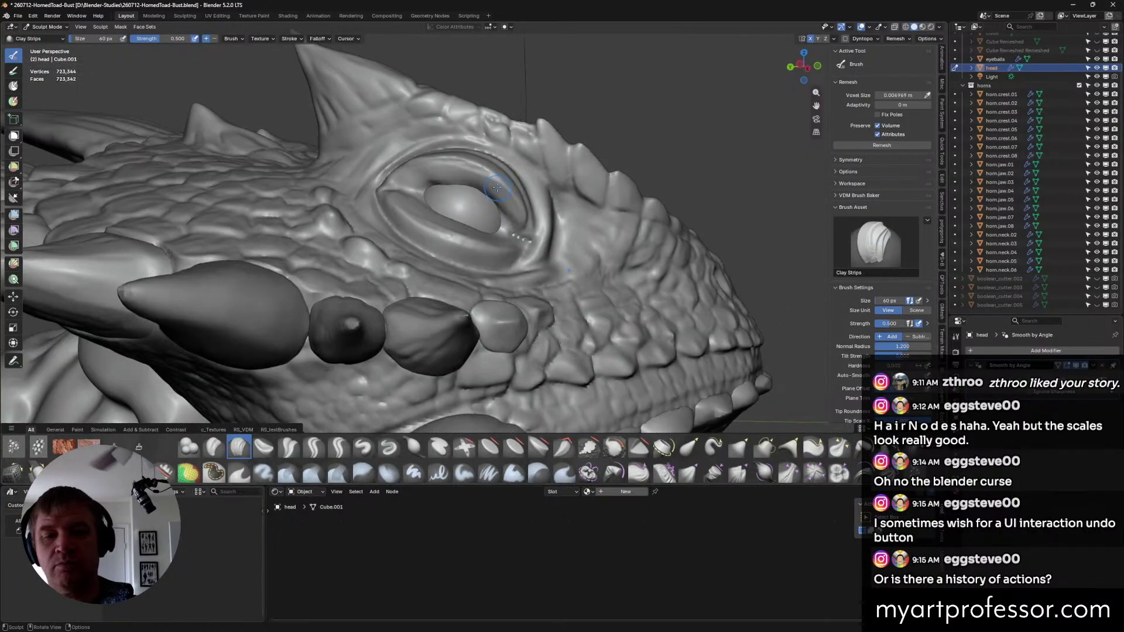
drag(512, 226, 487, 187)
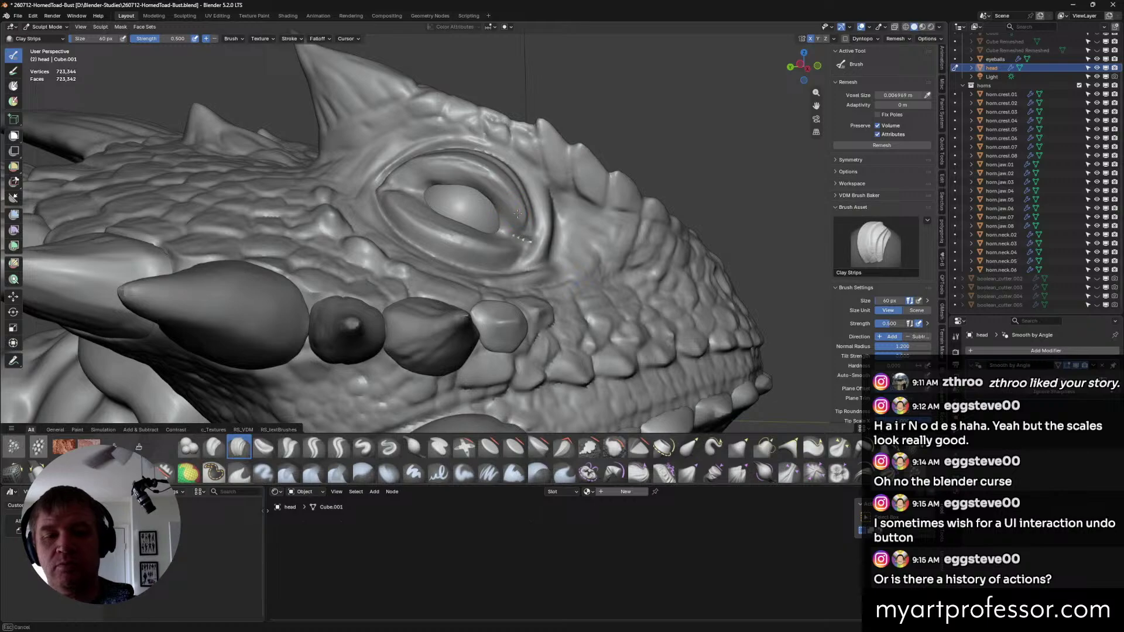
middle_drag(518, 214, 529, 224)
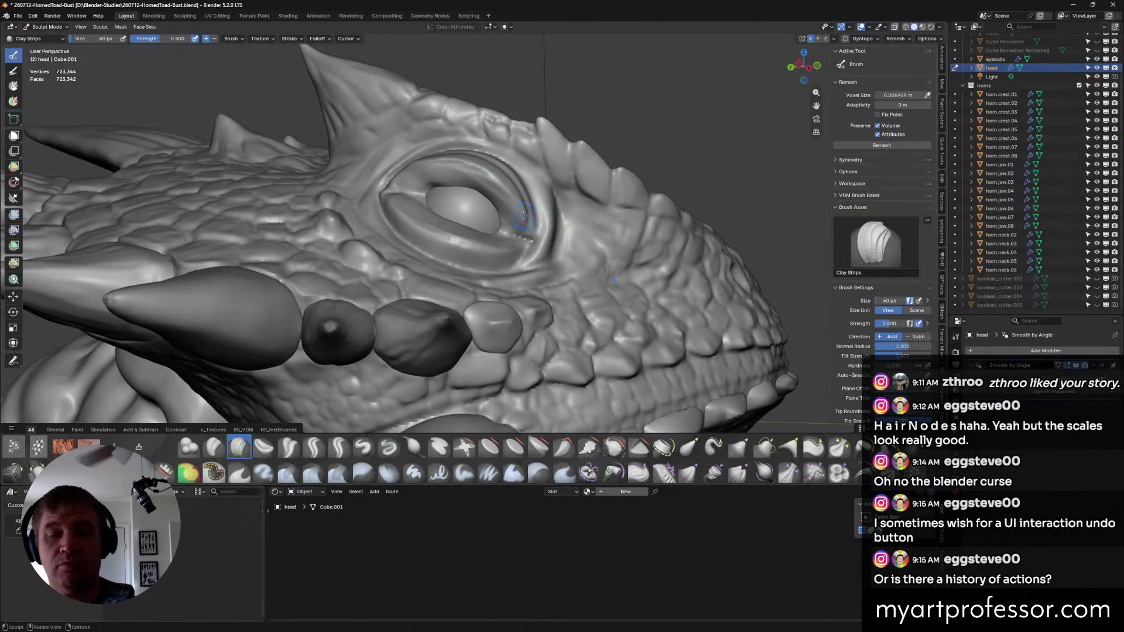
Reduce the Clay Strips brush to 34 px in stages while building up the eyelids near the eye's front corner.
key(f)
click(508, 220)
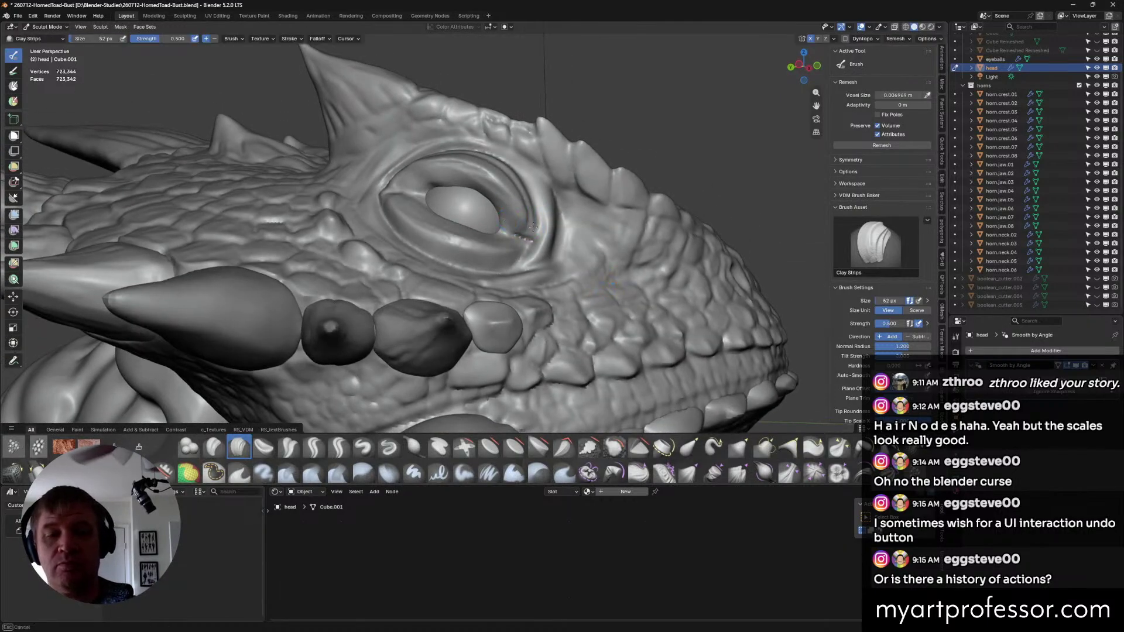
mouse_move(533, 226)
middle_down()
mouse_move(514, 247)
mouse_move(419, 227)
middle_up()
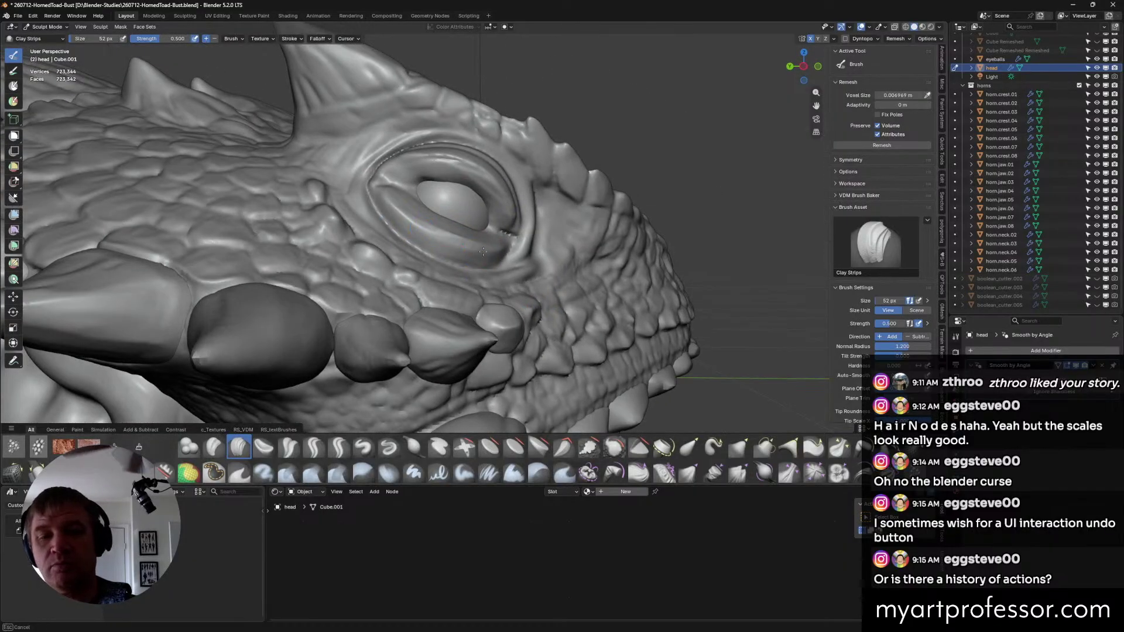
mouse_move(483, 251)
middle_down()
mouse_move(438, 229)
mouse_move(436, 272)
mouse_move(381, 224)
mouse_move(466, 261)
mouse_move(527, 263)
mouse_move(452, 243)
mouse_move(515, 202)
middle_up()
key(f)
click(466, 261)
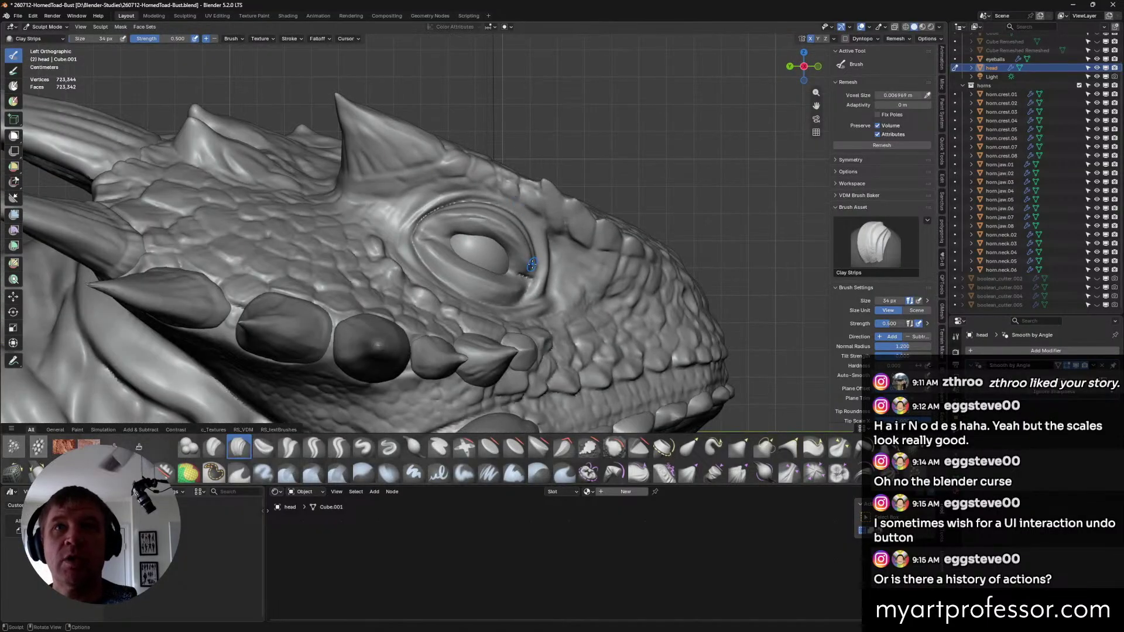
Select the eyeballs in Object Mode and move them slightly toward the back of the head in the side view.
click(999, 61)
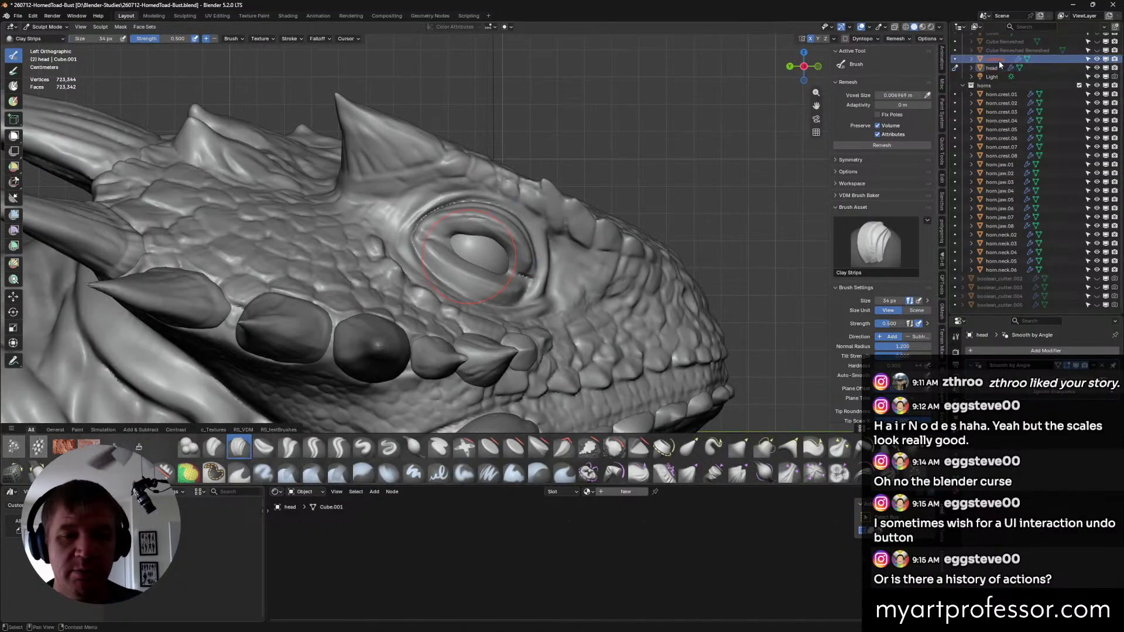
key(ctrl+Tab)
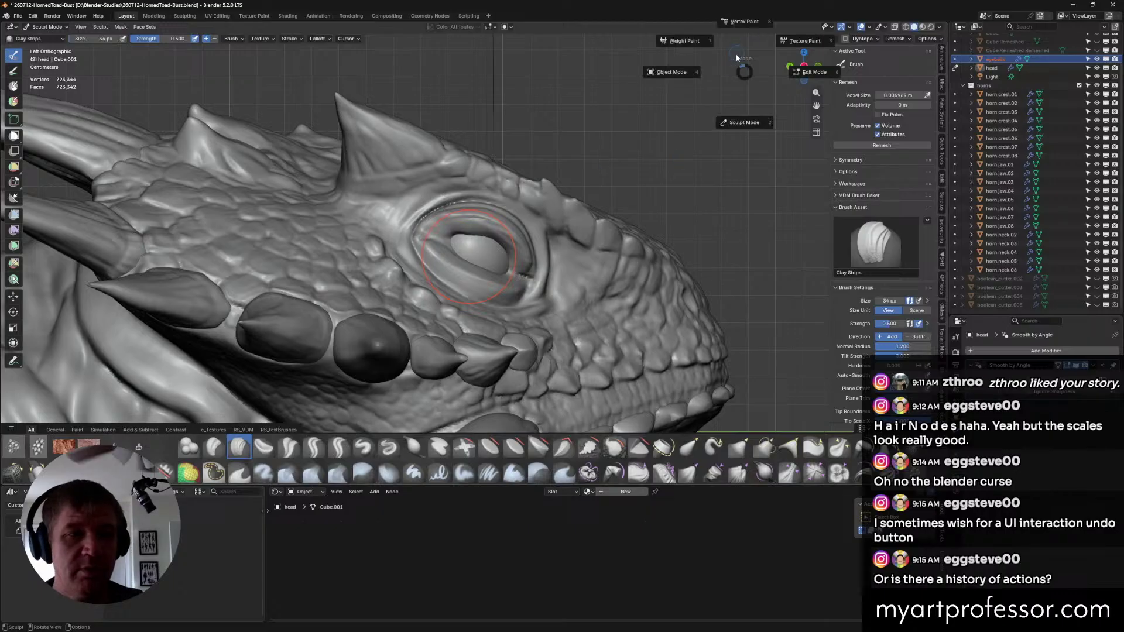
click(669, 72)
key(g)
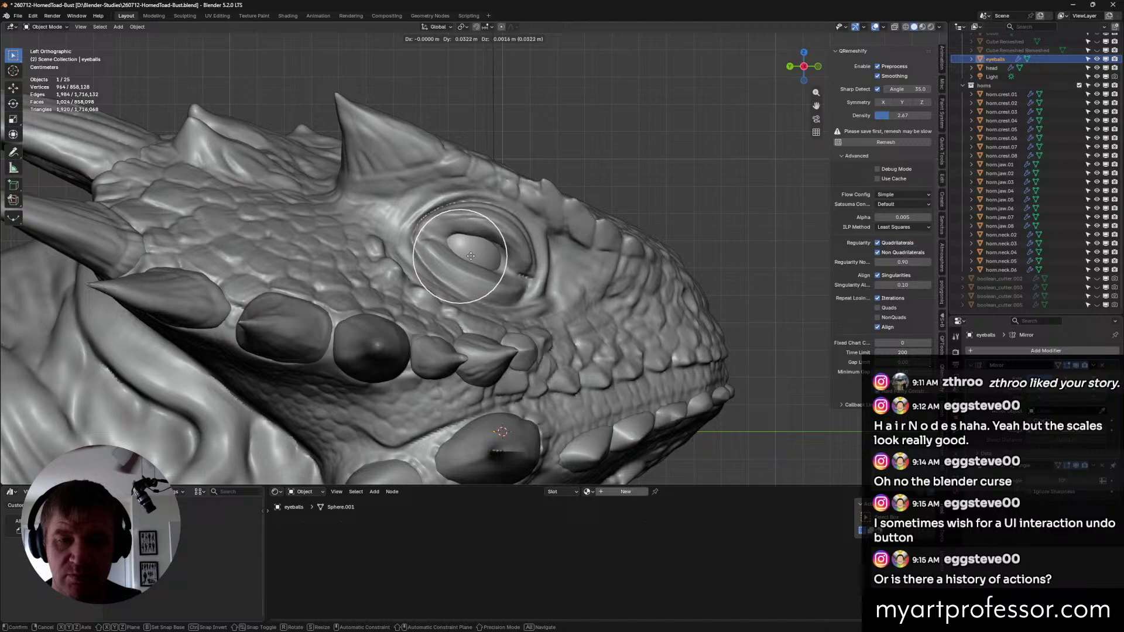
click(471, 256)
Nudge the eyeballs inward in the front view and set their origin to the 3D cursor.
alt+middle_drag(616, 286, 525, 273)
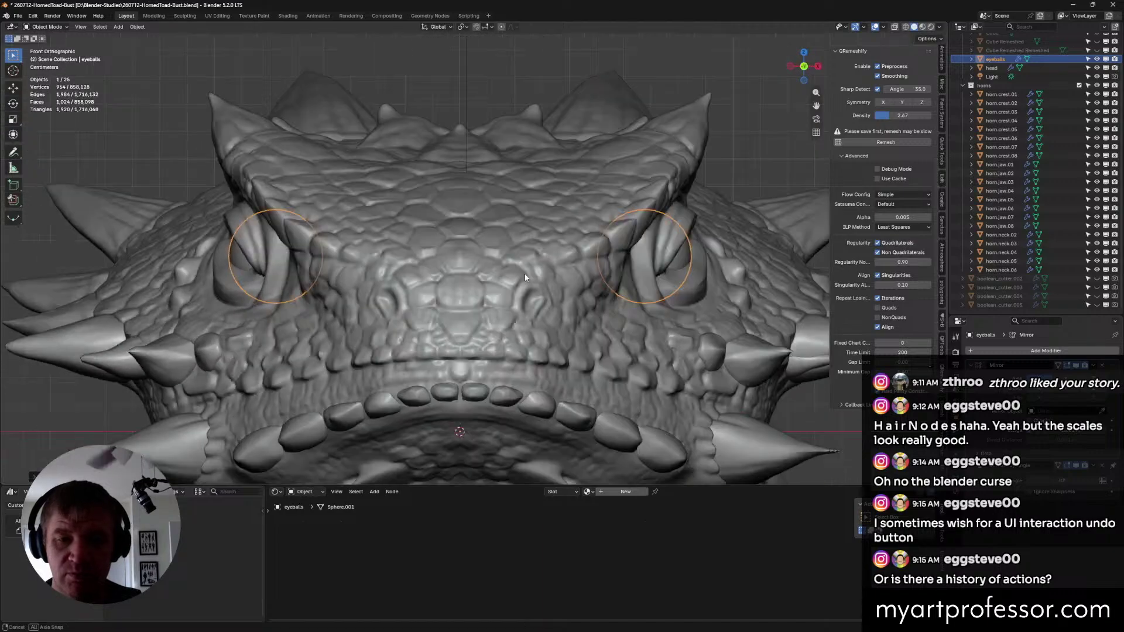
key(g)
click(487, 282)
right_click(240, 248)
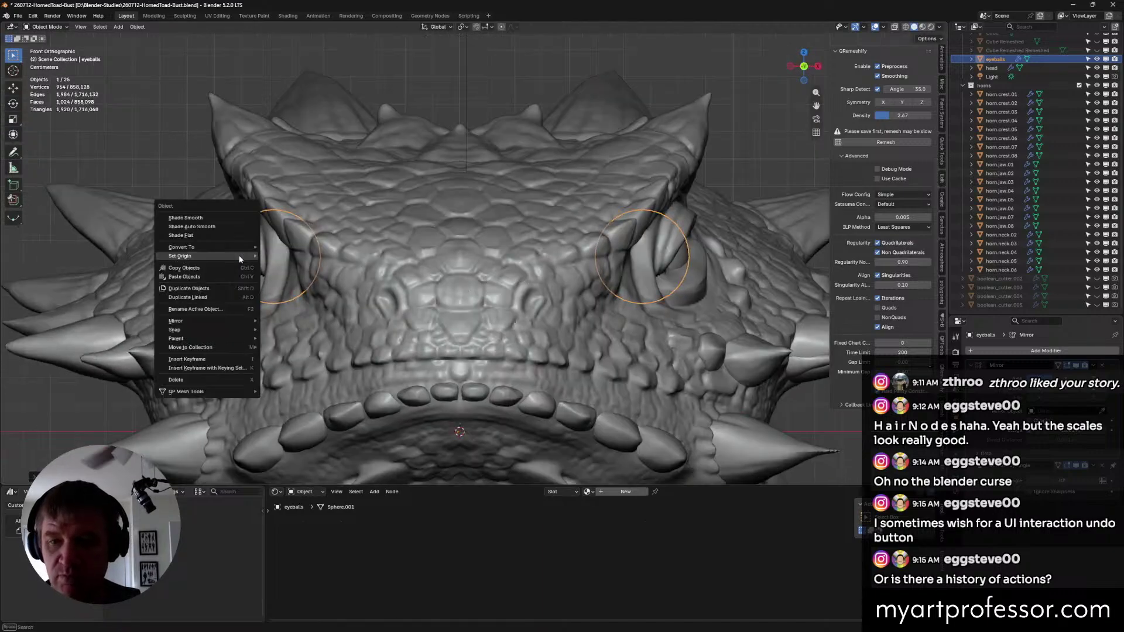
mouse_move(247, 257)
click(296, 275)
middle_drag(298, 277, 342, 272)
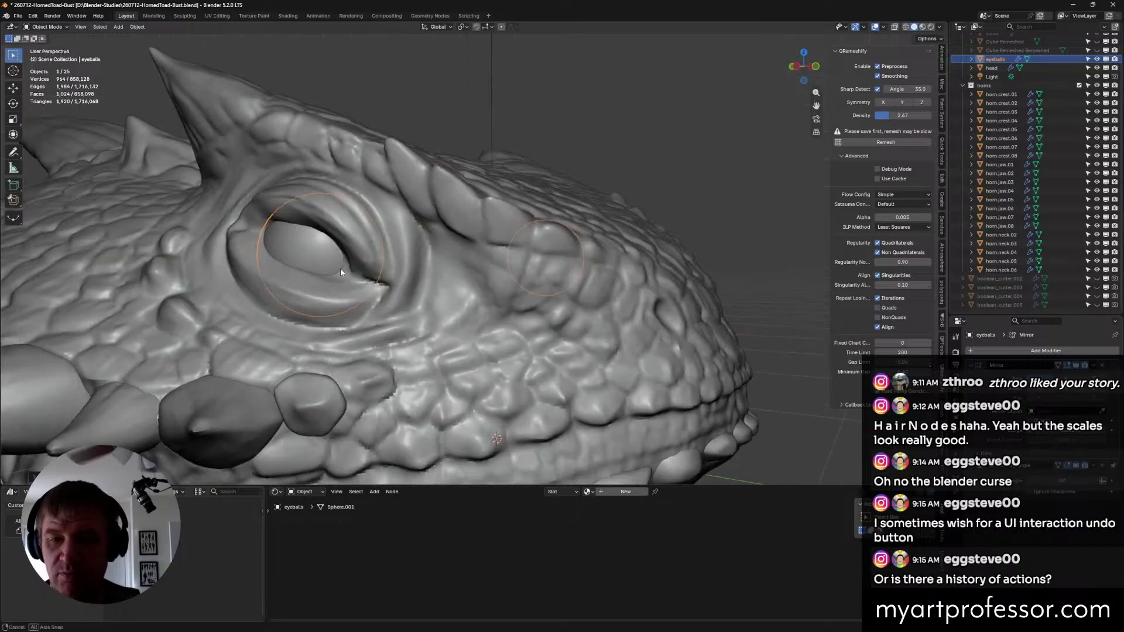
Select the head and return it to Sculpt Mode with the eye in close view.
click(293, 327)
key(ctrl+Tab)
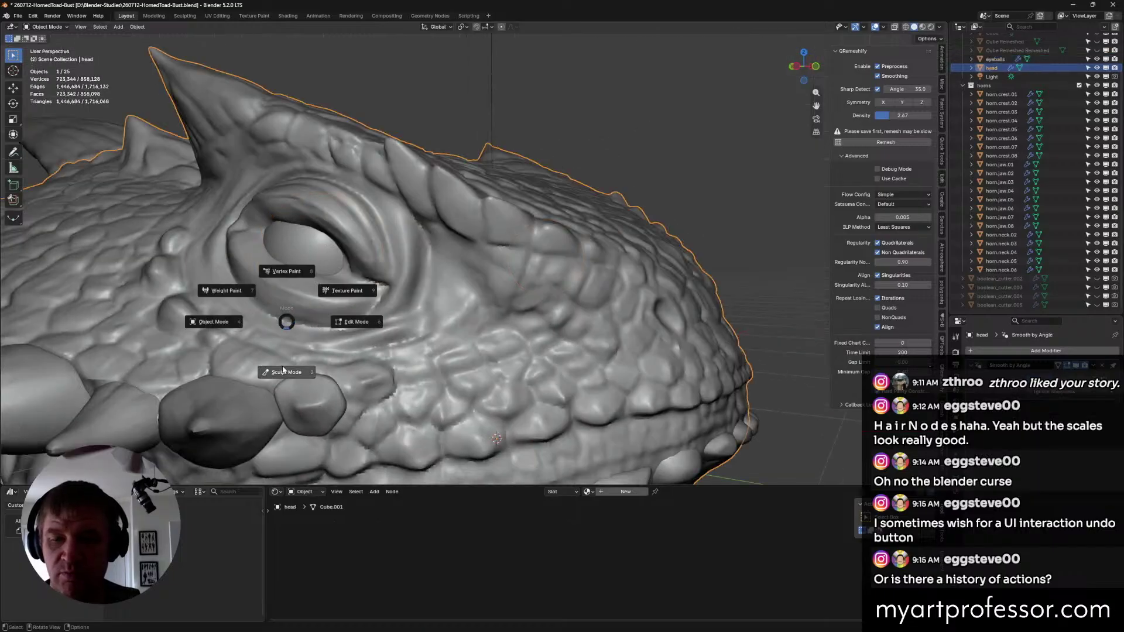
click(286, 367)
middle_drag(518, 251, 654, 247)
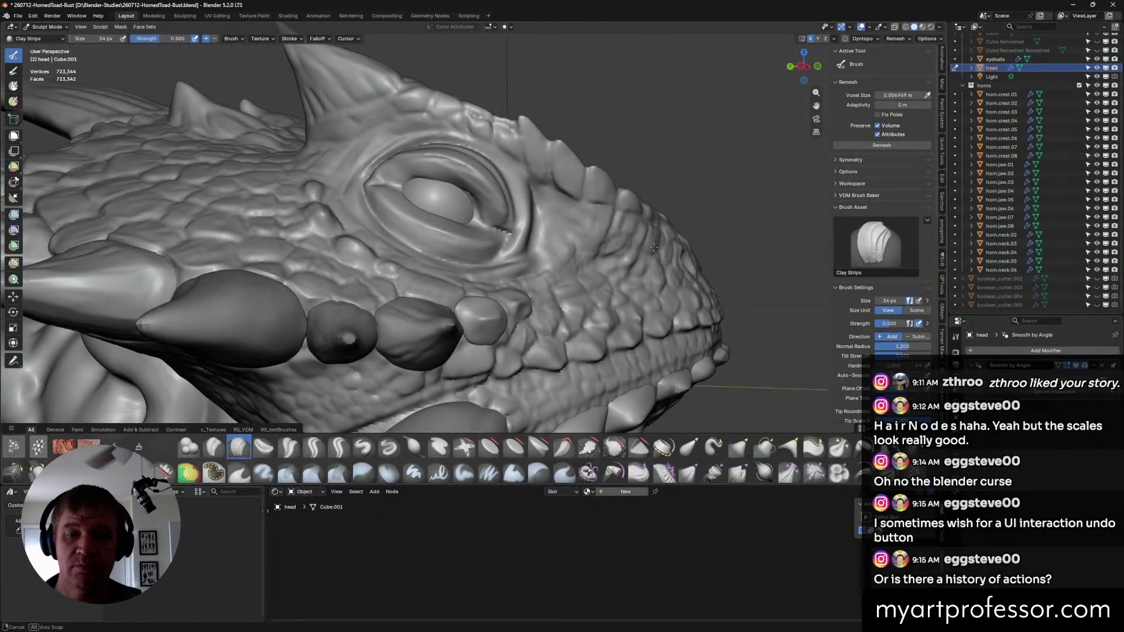
Choose the Scrape/Fill brush, adjust its size and even out the eyelid surfaces around the eyeball.
click(589, 447)
middle_drag(515, 328, 461, 275)
key(f)
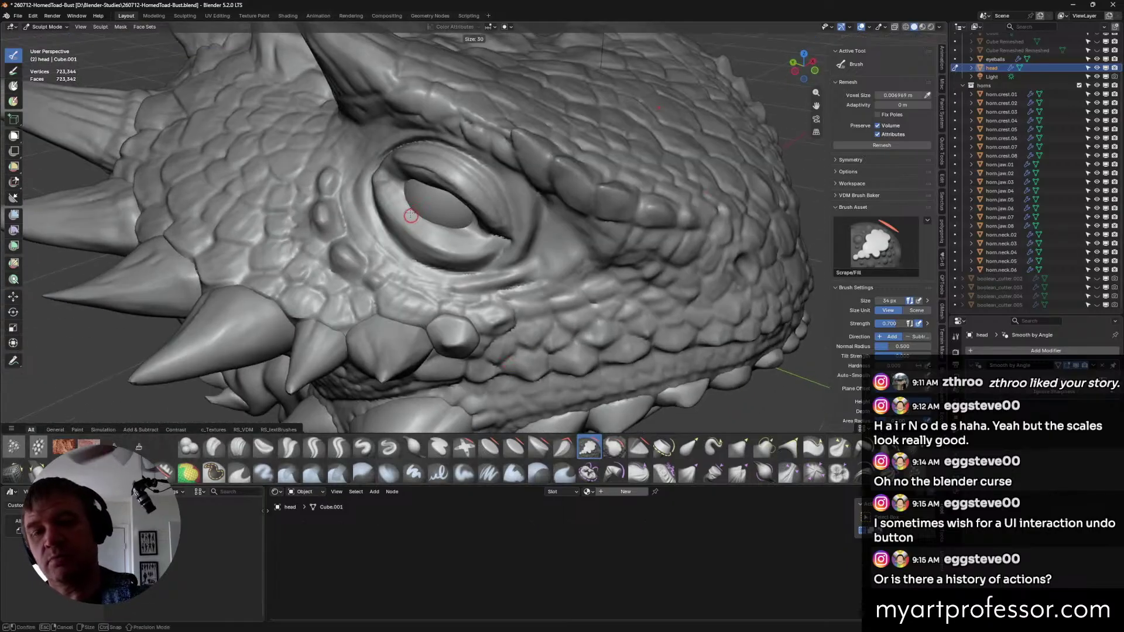
click(413, 218)
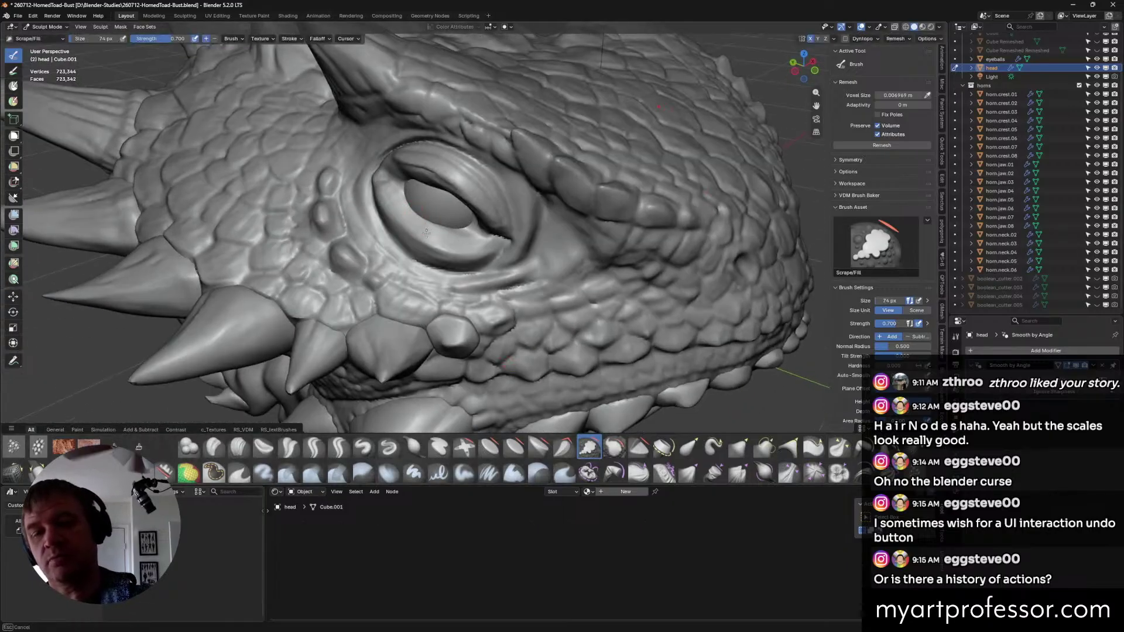
mouse_move(422, 231)
middle_down()
mouse_move(458, 255)
mouse_move(448, 227)
mouse_move(427, 220)
middle_up()
key(f)
click(442, 234)
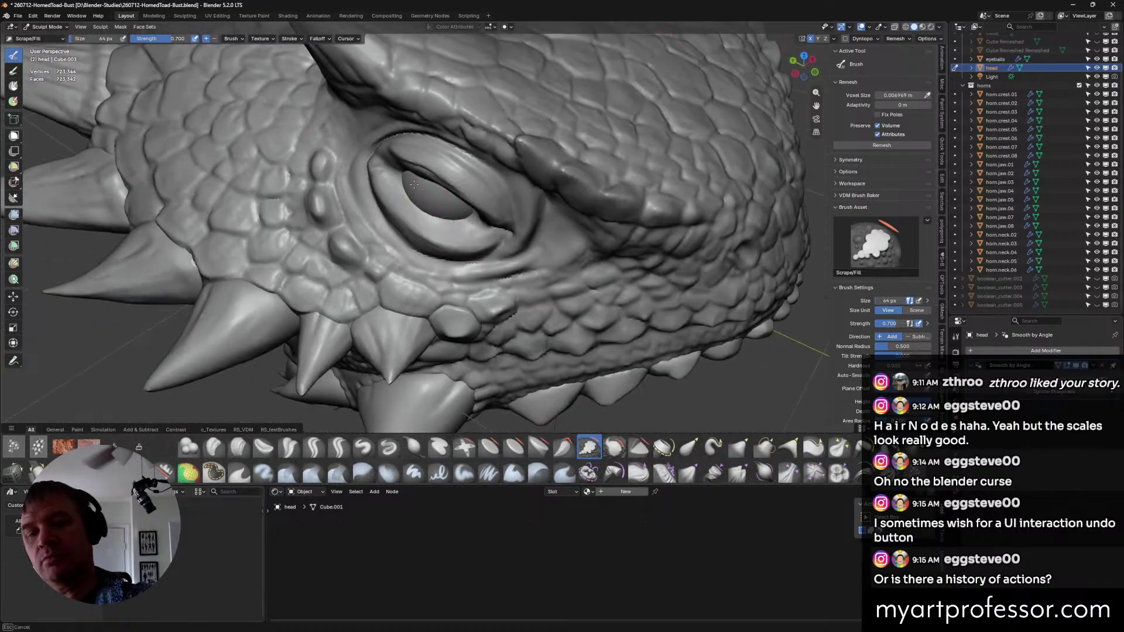
mouse_move(414, 185)
middle_down()
mouse_move(390, 179)
mouse_move(479, 240)
mouse_move(490, 235)
middle_up()
Choose the Grab Silhouette brush, set its size to 110 px and adjust the eyelid edges to fit the eyeball.
click(789, 447)
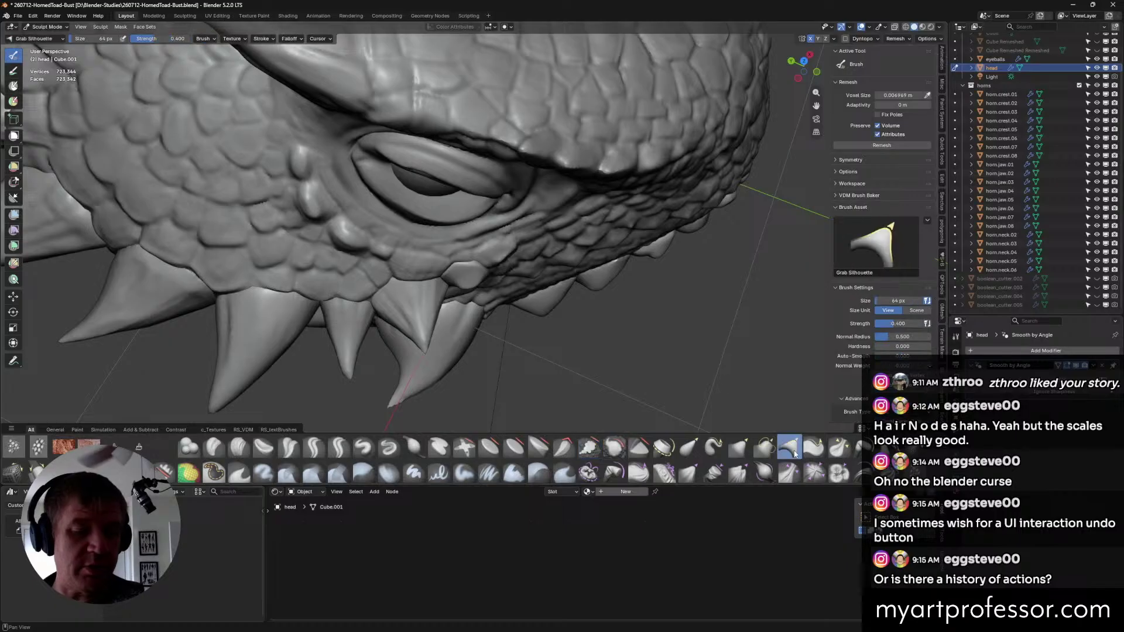
key(f)
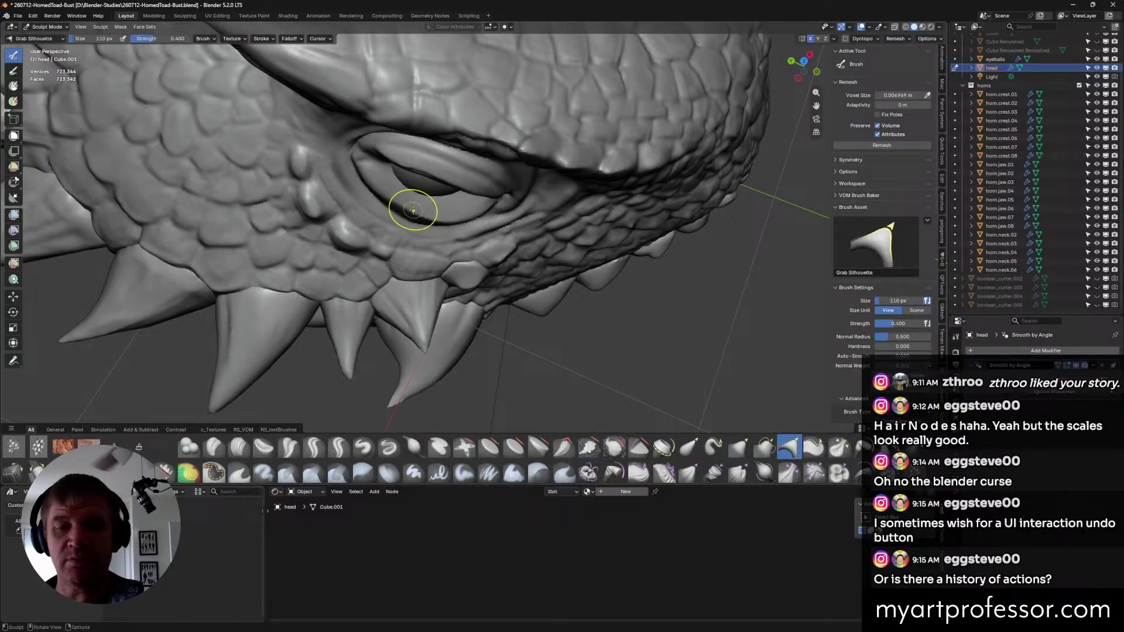
click(409, 216)
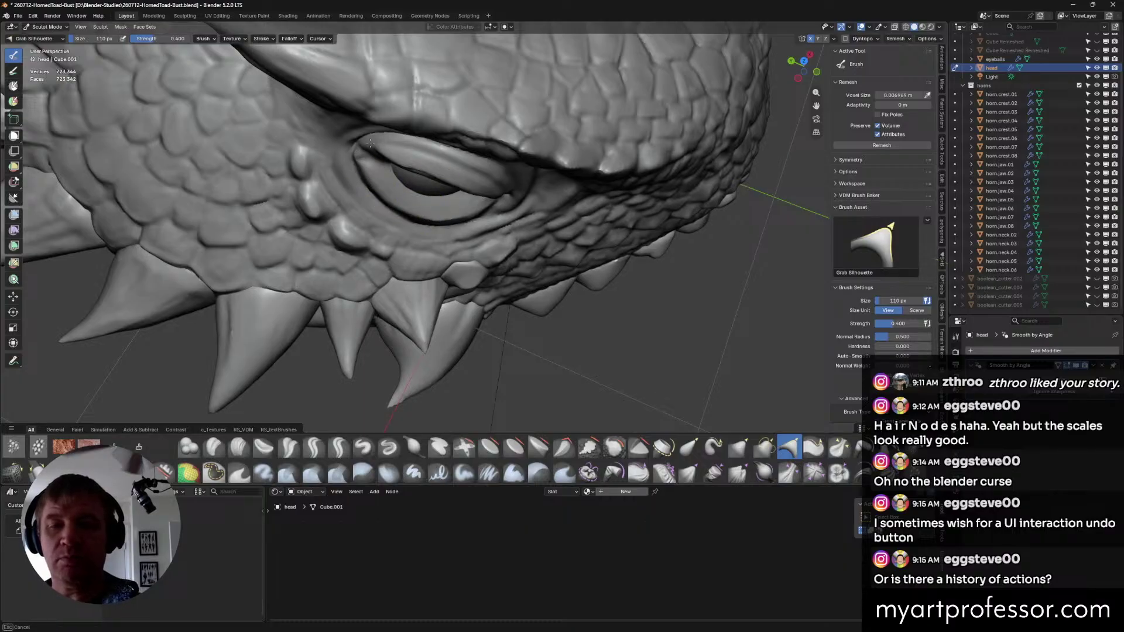
key(Escape)
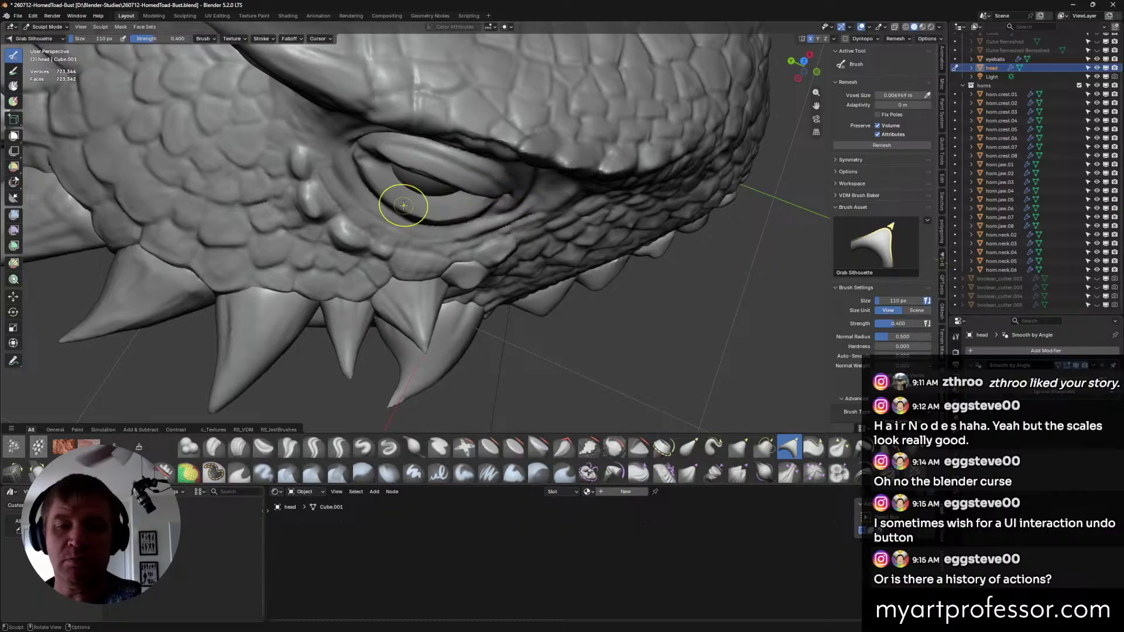
mouse_move(404, 205)
middle_down()
mouse_move(496, 201)
mouse_move(427, 221)
mouse_move(483, 202)
middle_up()
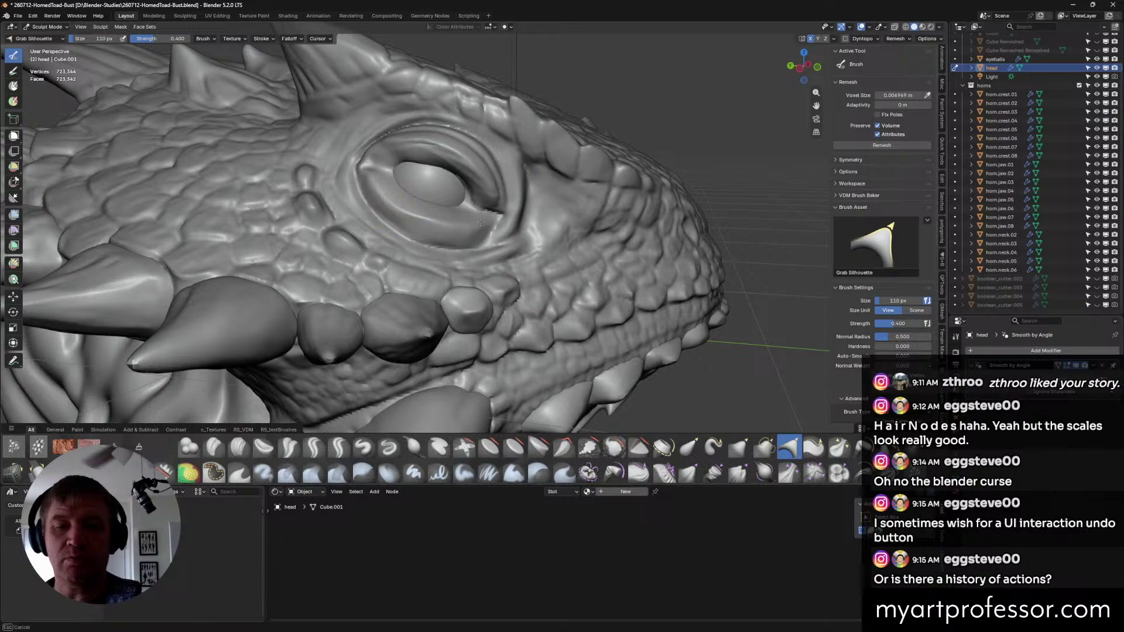
mouse_move(402, 209)
middle_down()
mouse_move(370, 189)
mouse_move(461, 161)
middle_up()
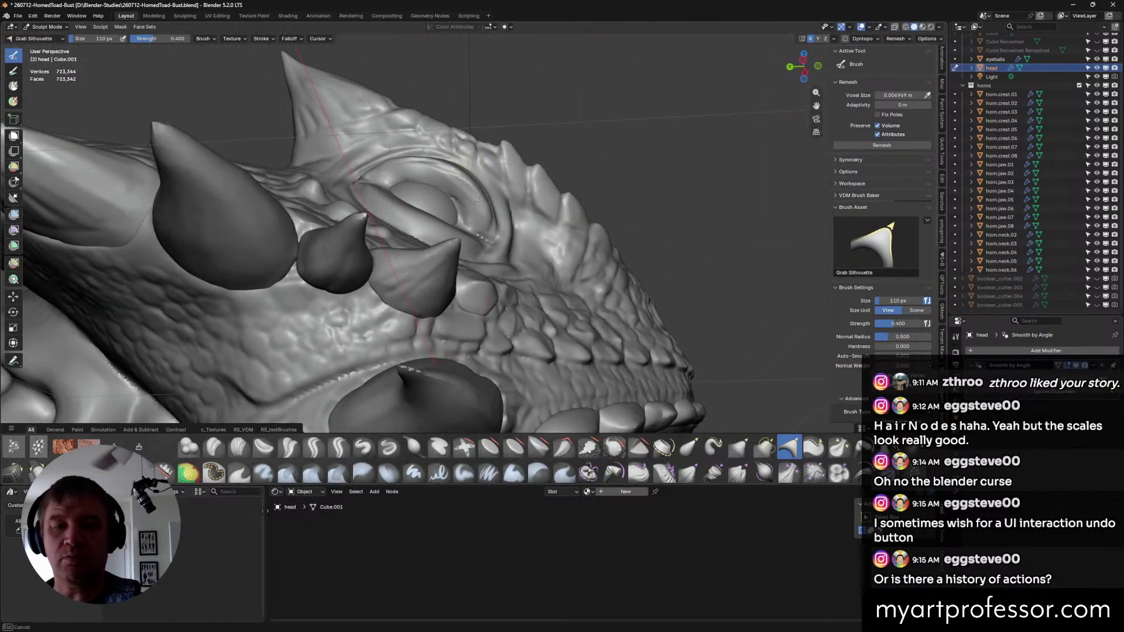
middle_drag(477, 214, 474, 227)
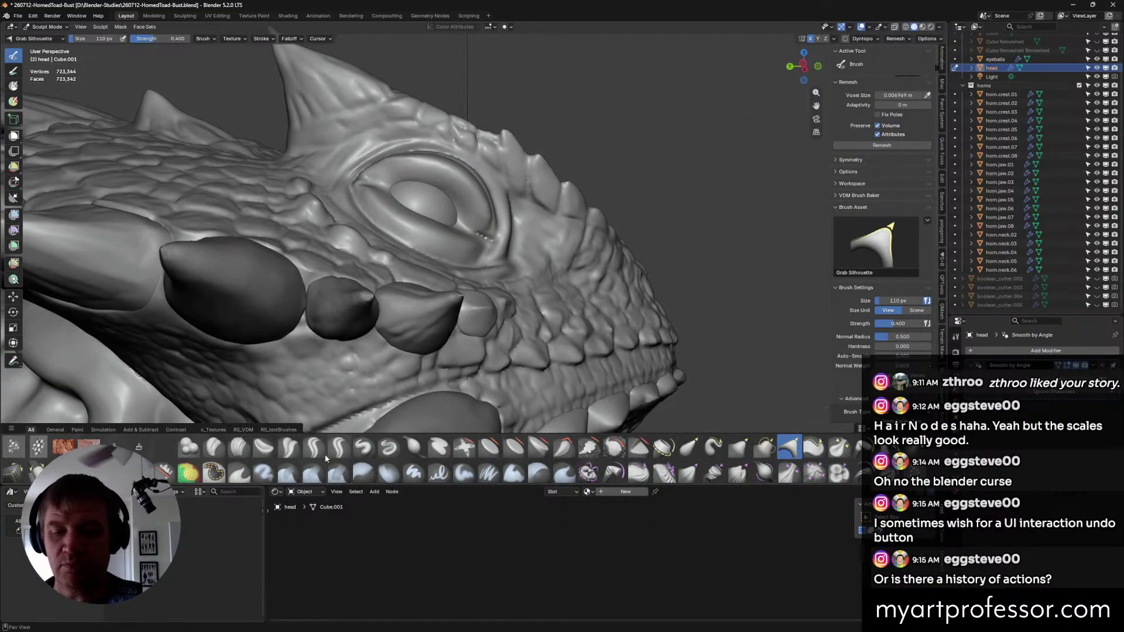
Choose the Draw brush, shrink it and carve inward along the inside of the upper eyelid, redoing the first carving stroke.
click(363, 448)
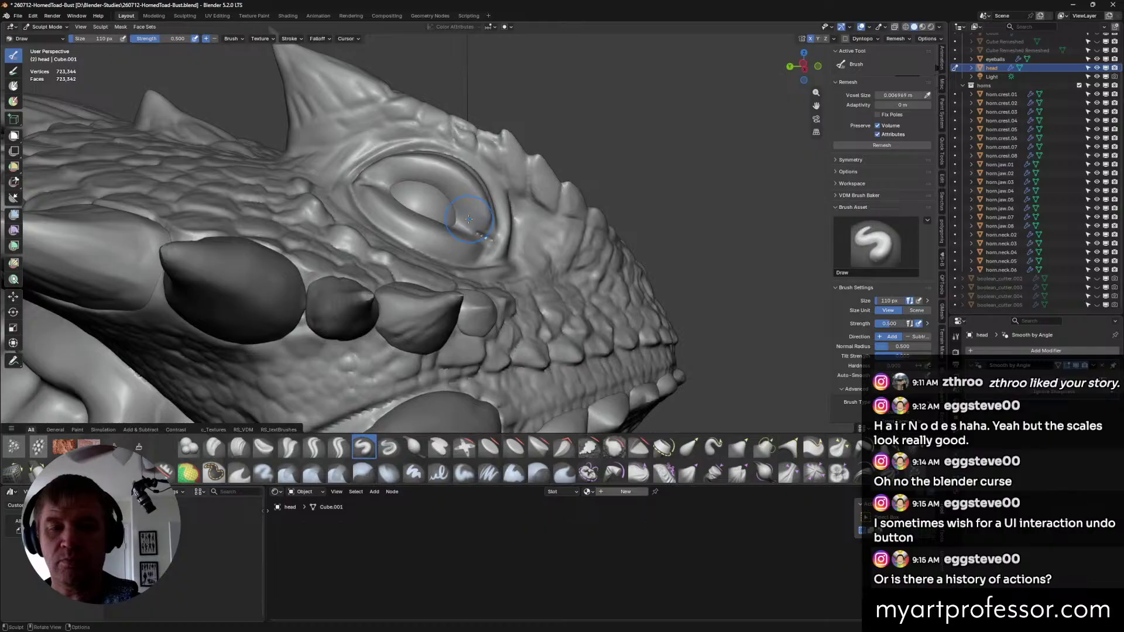
key(f)
click(443, 192)
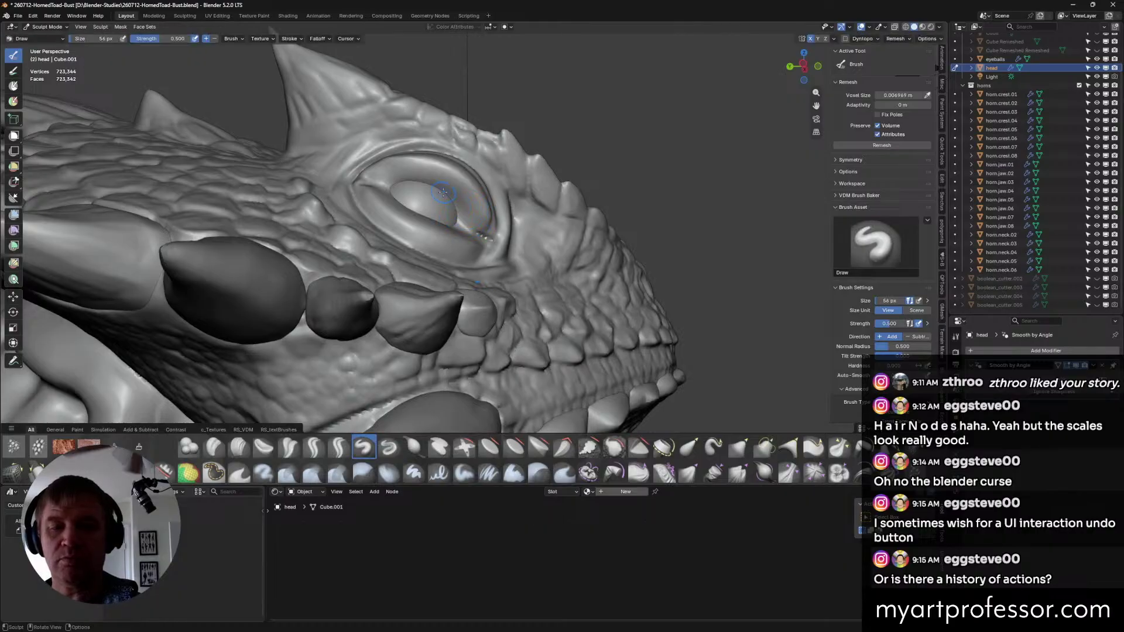
mouse_move(480, 205)
middle_down()
mouse_move(463, 239)
mouse_move(394, 181)
middle_up()
middle_drag(476, 213, 400, 186)
ctrl+drag(395, 185, 472, 220)
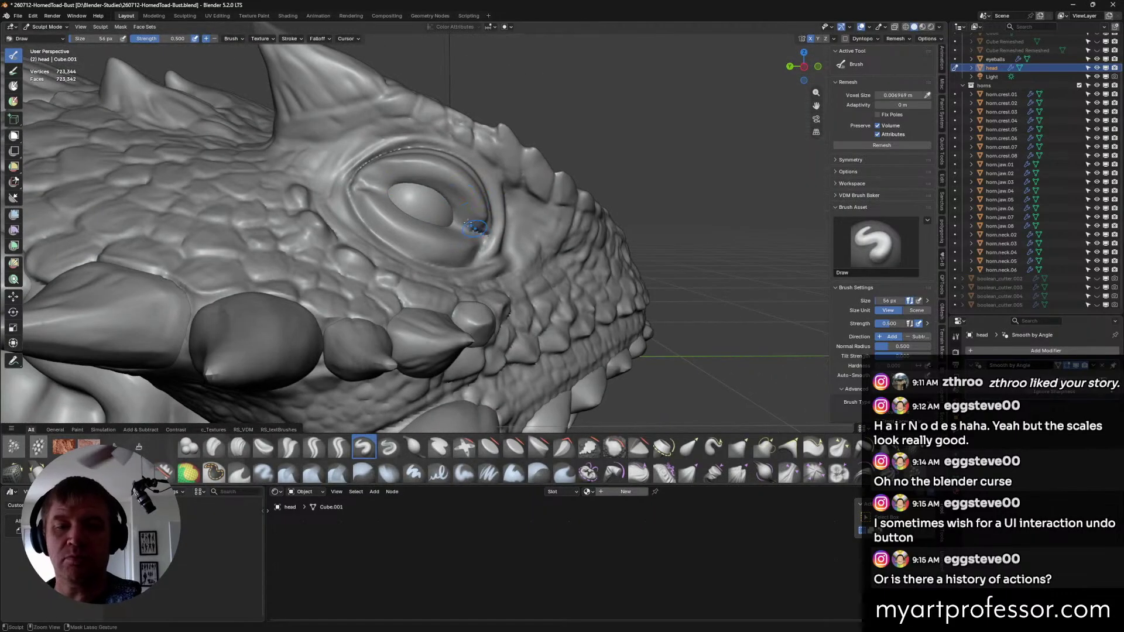
key(ctrl+z)
ctrl+drag(397, 186, 457, 225)
Carve along the lower eyelid's outer edge near the eye's front corner with the inverted Draw brush.
mouse_move(457, 225)
middle_down()
mouse_move(488, 249)
mouse_move(478, 236)
middle_up()
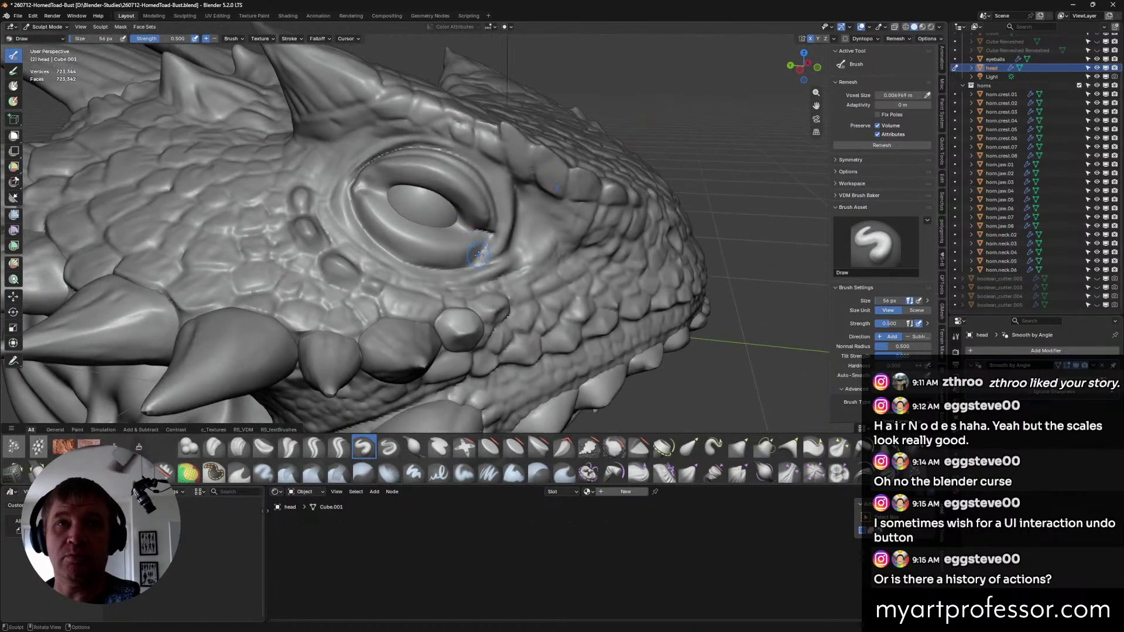
ctrl+drag(452, 260, 475, 253)
middle_drag(475, 253, 548, 268)
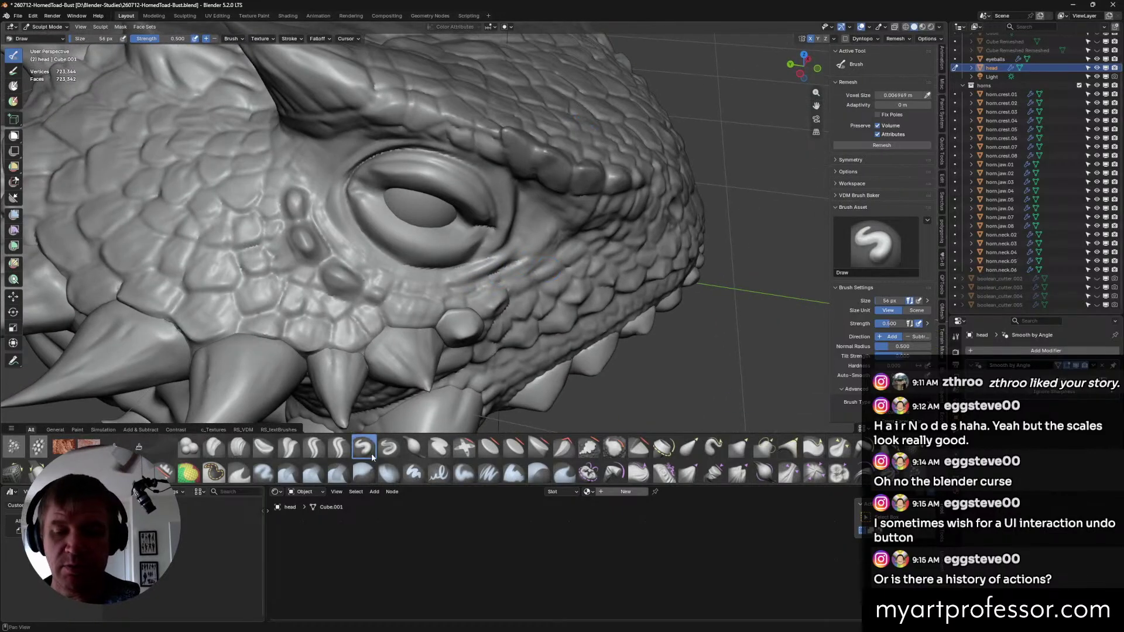
Sharpen the crease at the eye's front corner with the Crease Sharp brush and save the file.
click(314, 447)
mouse_move(409, 252)
middle_down()
mouse_move(491, 248)
mouse_move(496, 240)
mouse_move(479, 237)
mouse_move(489, 221)
mouse_move(485, 263)
middle_up()
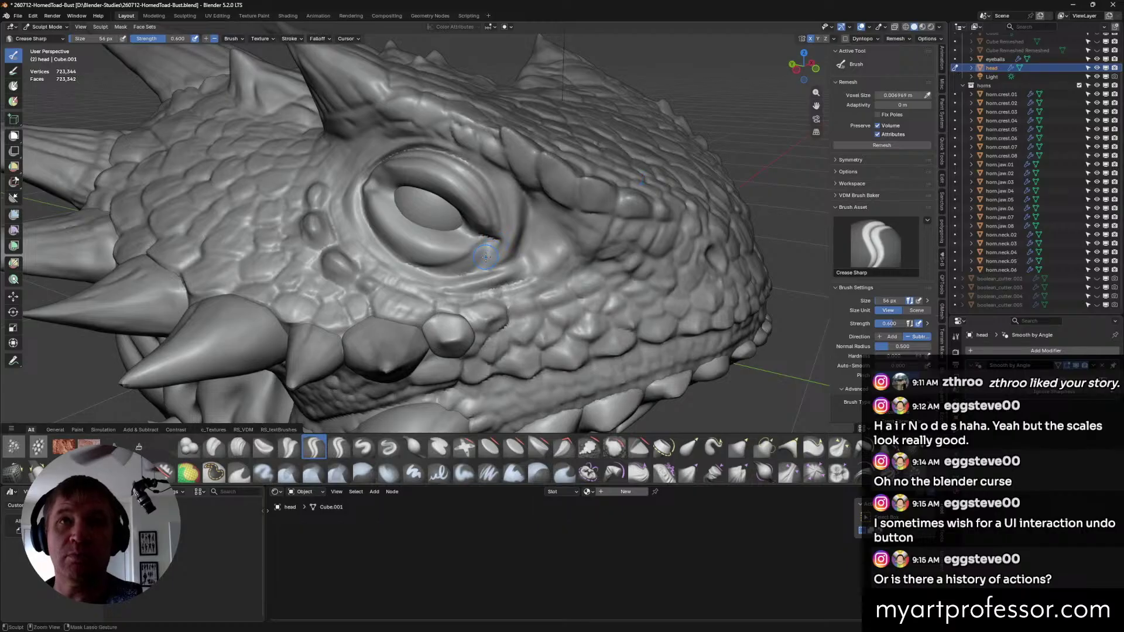
mouse_move(488, 246)
mouse_down()
mouse_move(503, 215)
mouse_move(488, 253)
mouse_up()
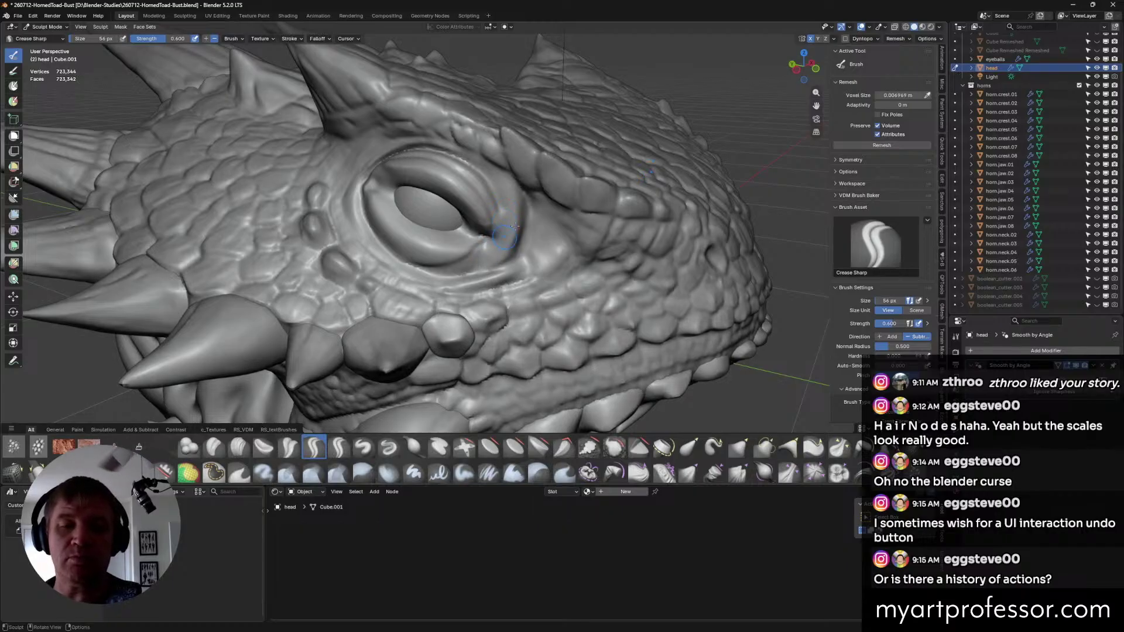
middle_drag(488, 253, 379, 437)
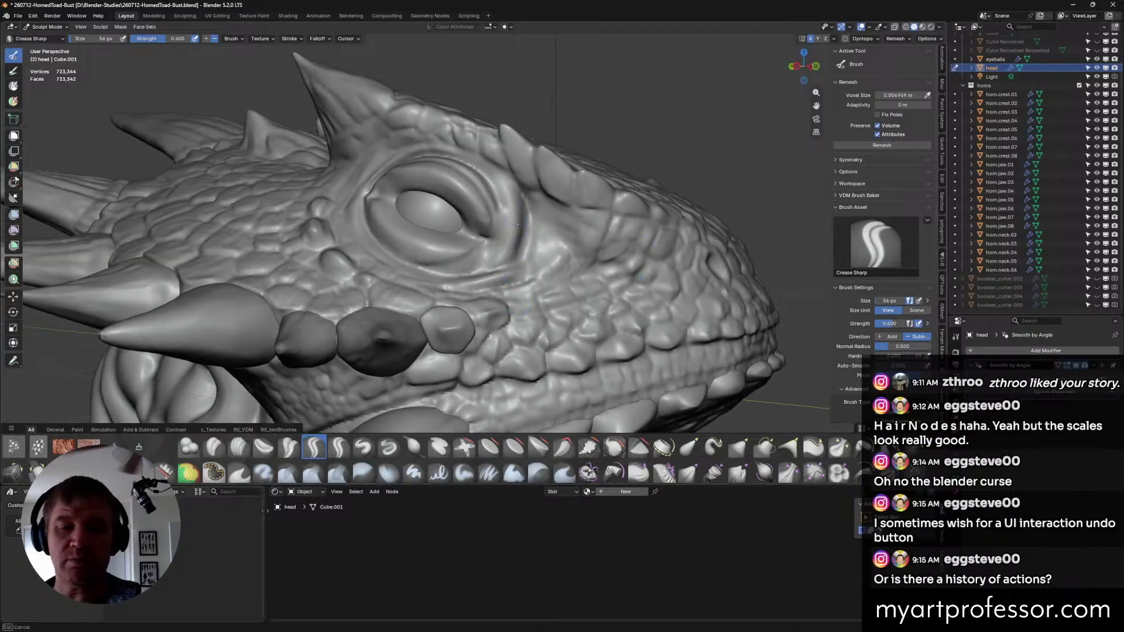
key(ctrl+s)
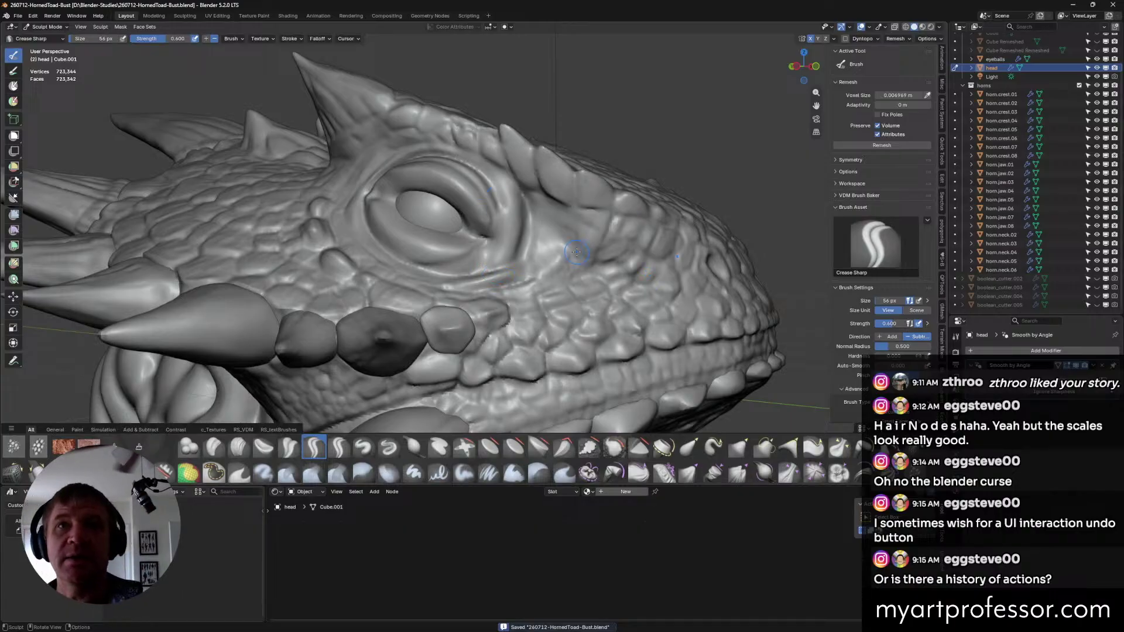
middle_drag(563, 246, 518, 244)
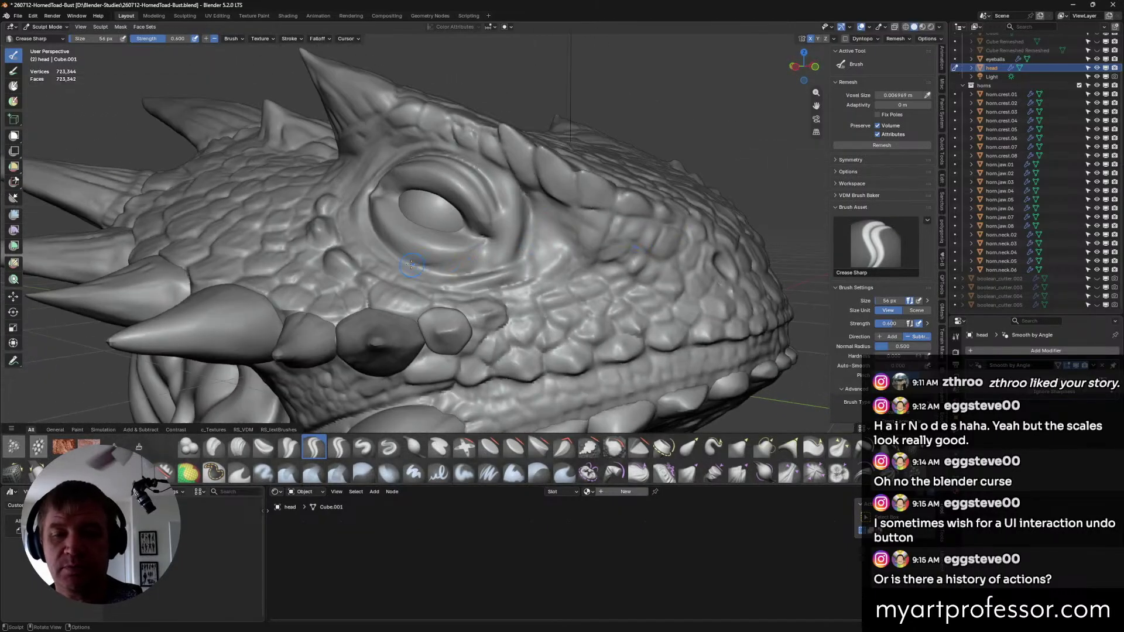
Carve a crease along the lower eyelid's outer edge with the Crease Sharp brush, undoing and redrawing the stroke.
drag(412, 265, 476, 264)
mouse_move(476, 264)
middle_down()
mouse_move(497, 257)
mouse_move(465, 260)
middle_up()
key(ctrl+z)
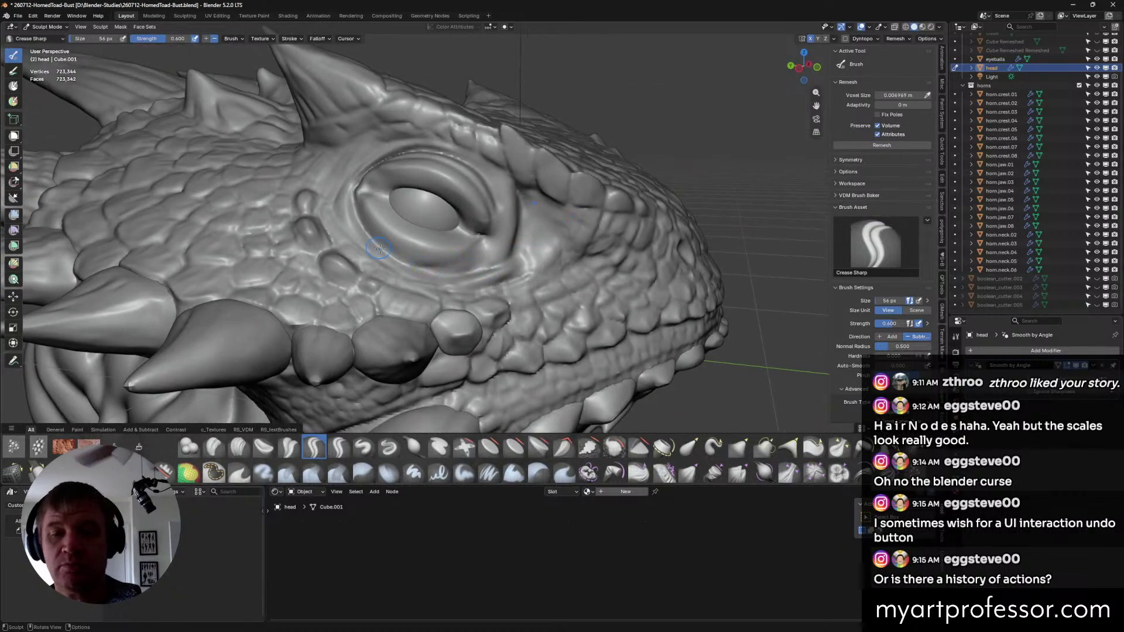
drag(379, 248, 447, 267)
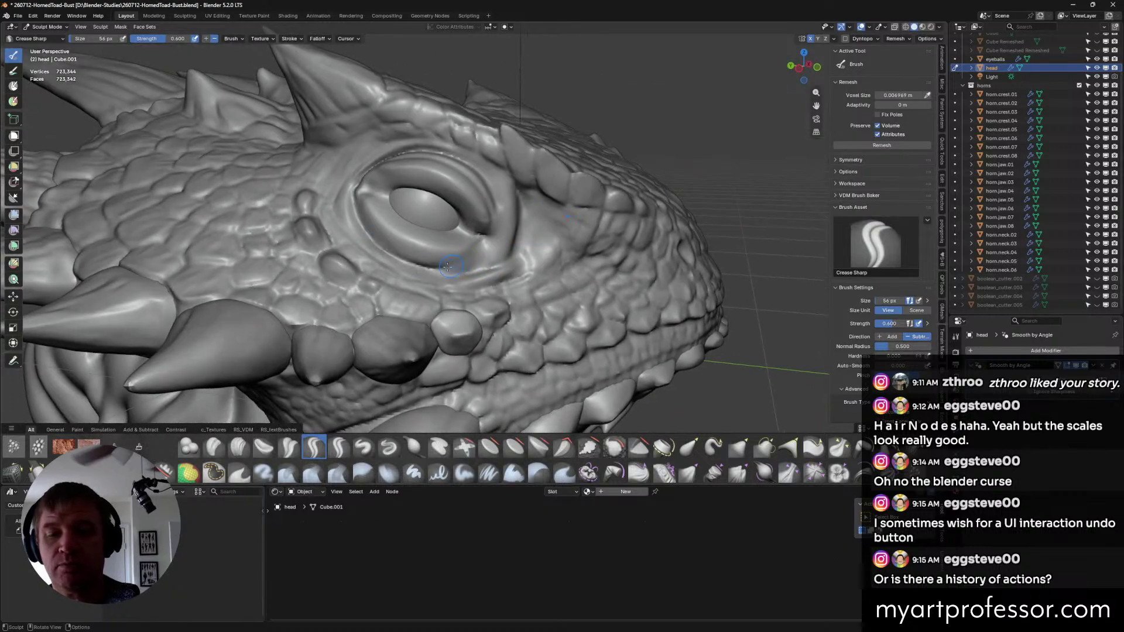
key(ctrl+z)
mouse_move(376, 245)
mouse_down()
mouse_move(463, 270)
mouse_move(445, 269)
mouse_move(454, 266)
mouse_up()
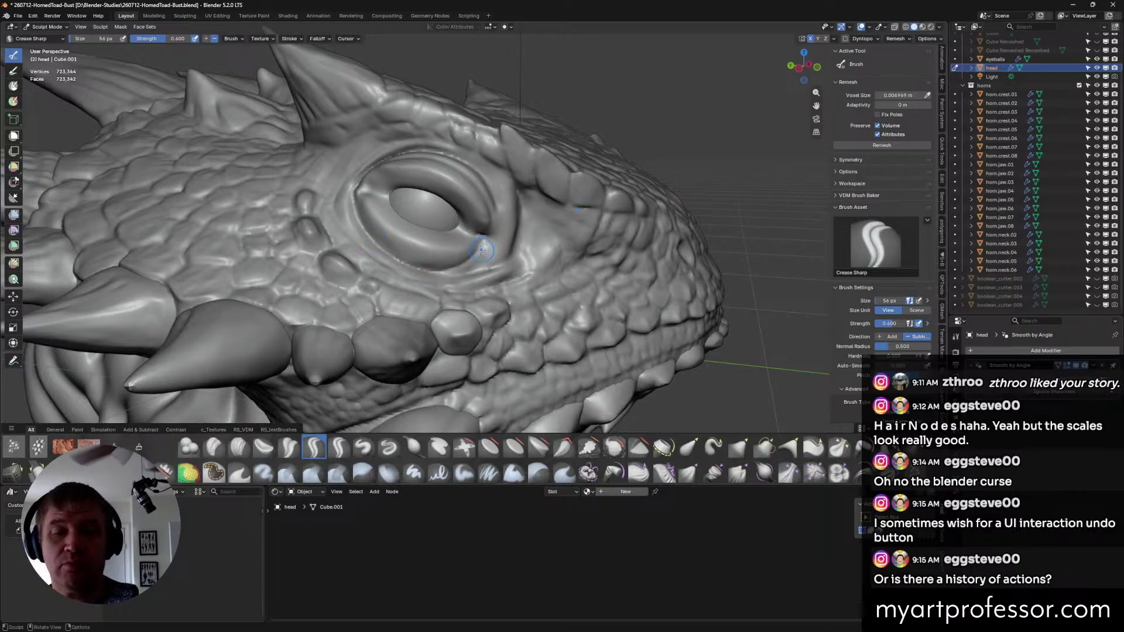
Extend the Crease Sharp strokes around the lower eyelid's rear end and into the skin behind the eye.
mouse_move(474, 253)
middle_down()
mouse_move(523, 261)
mouse_move(480, 274)
mouse_move(452, 258)
middle_up()
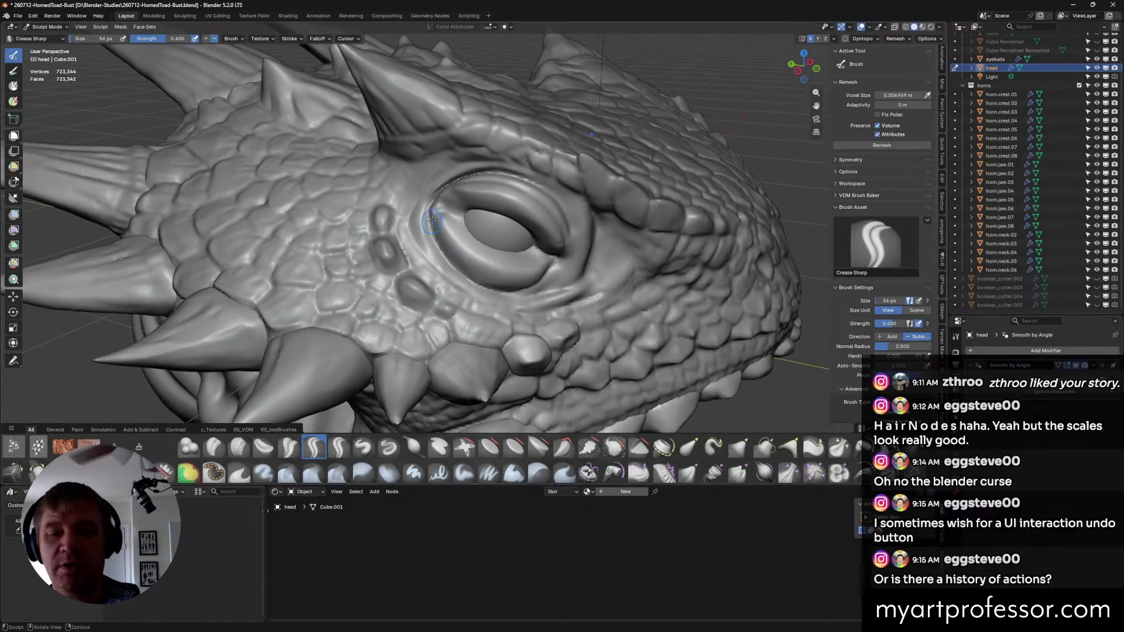
drag(445, 260, 448, 264)
middle_drag(447, 264, 435, 271)
drag(399, 238, 437, 277)
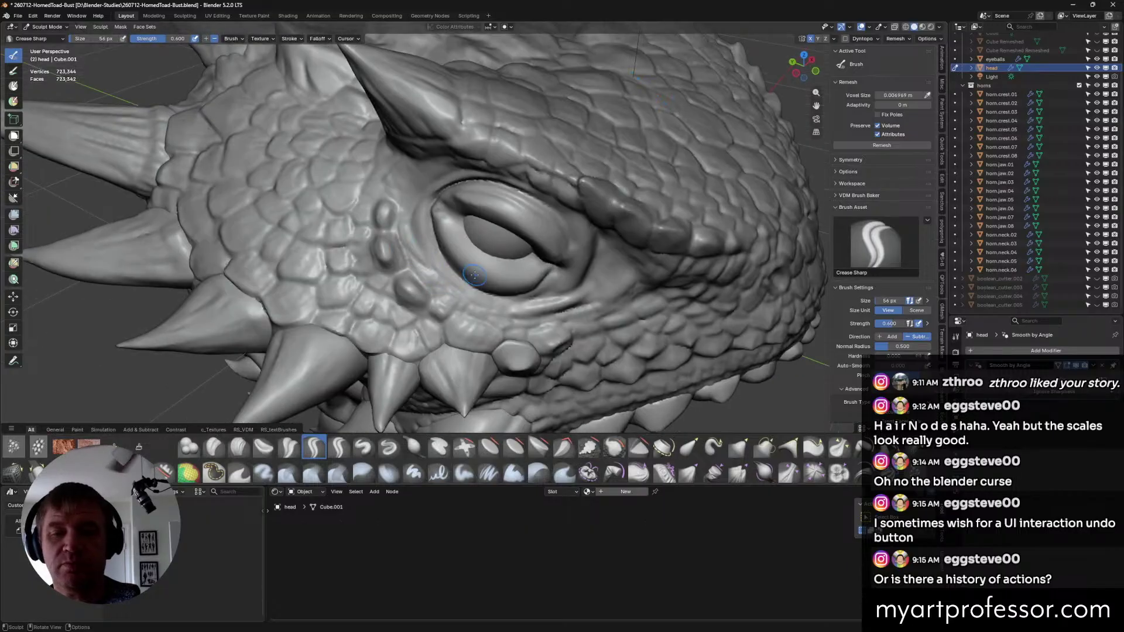
mouse_move(472, 276)
middle_down()
mouse_move(469, 258)
mouse_move(402, 229)
middle_up()
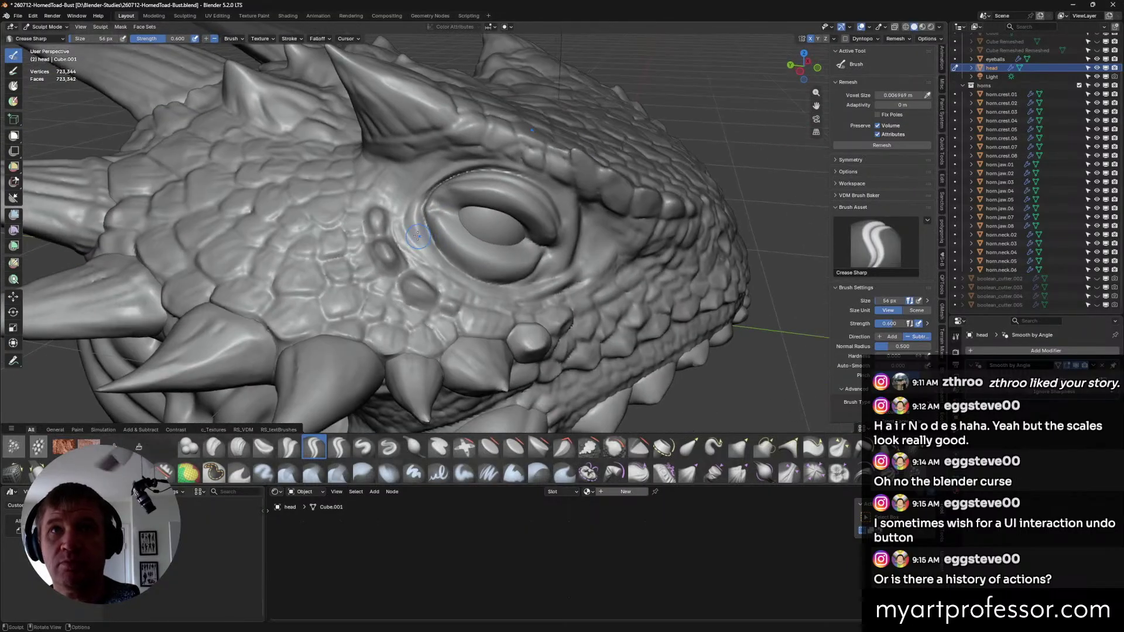
drag(394, 220, 380, 221)
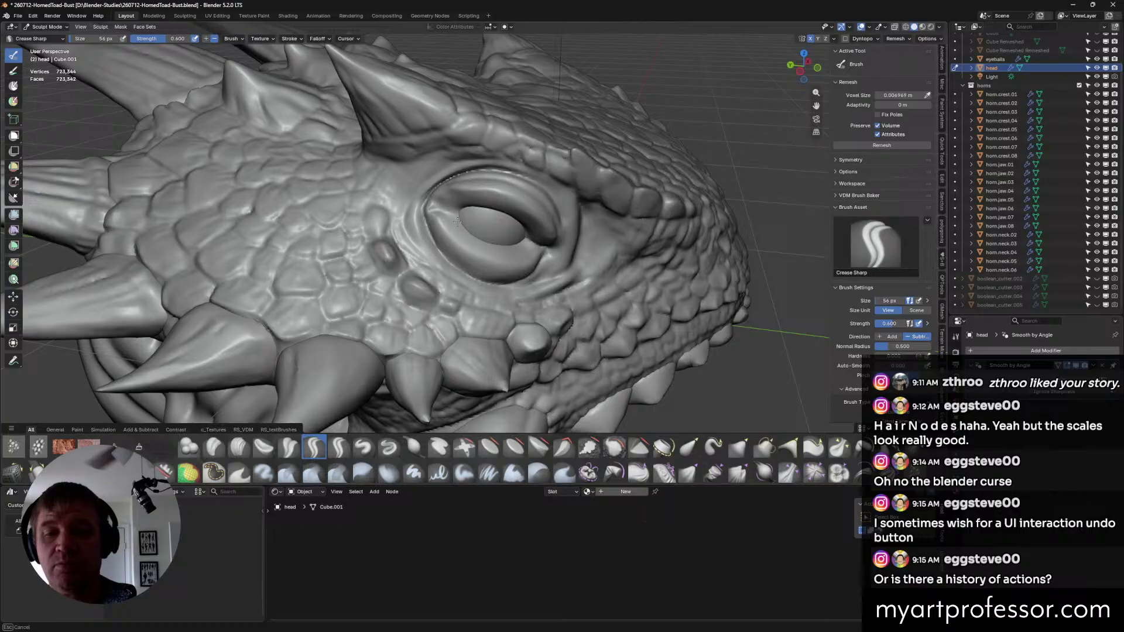
mouse_move(380, 221)
middle_down()
mouse_move(563, 214)
mouse_move(553, 221)
middle_up()
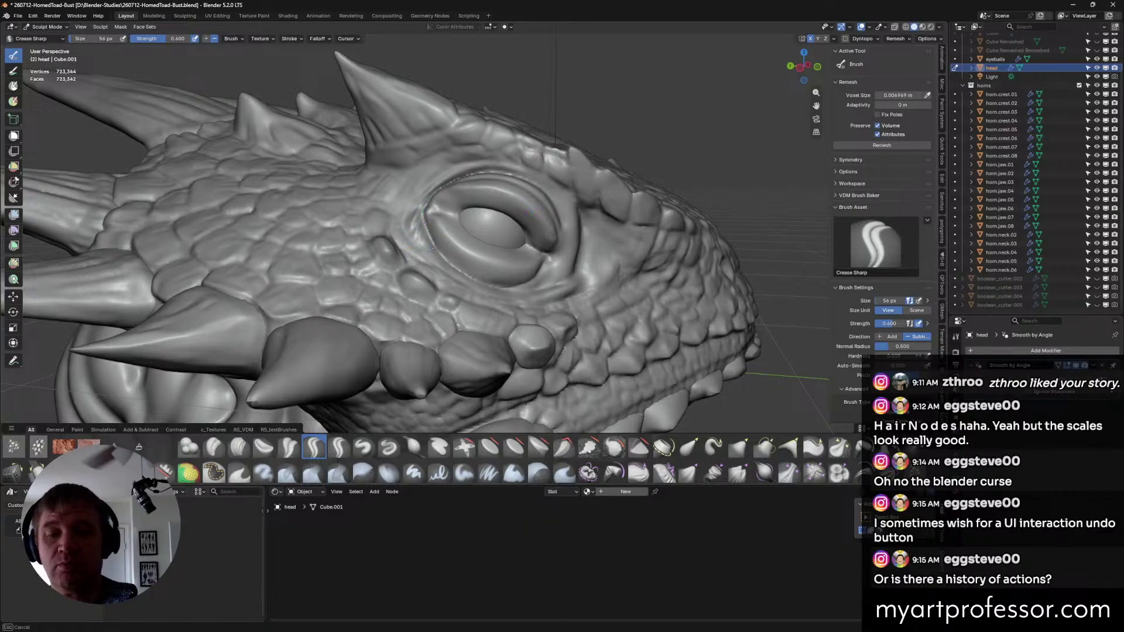
Work the skin behind the eye's rear corner with the Clay Strips brush and reduce its size to 28 px.
click(239, 446)
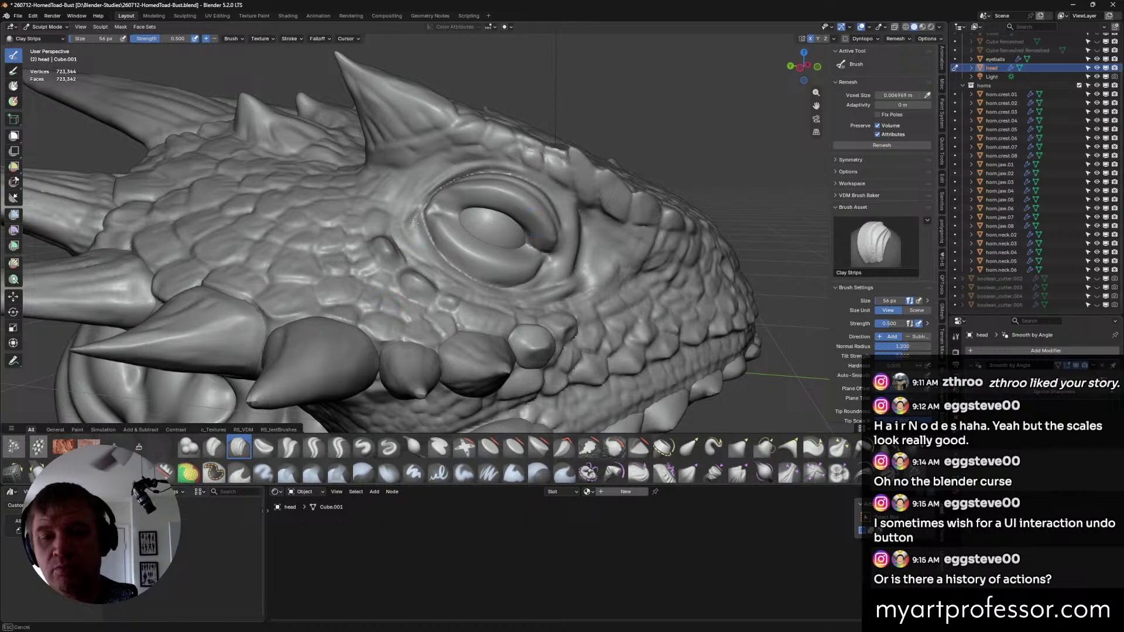
drag(415, 223, 427, 249)
middle_drag(426, 243, 448, 279)
drag(416, 222, 413, 227)
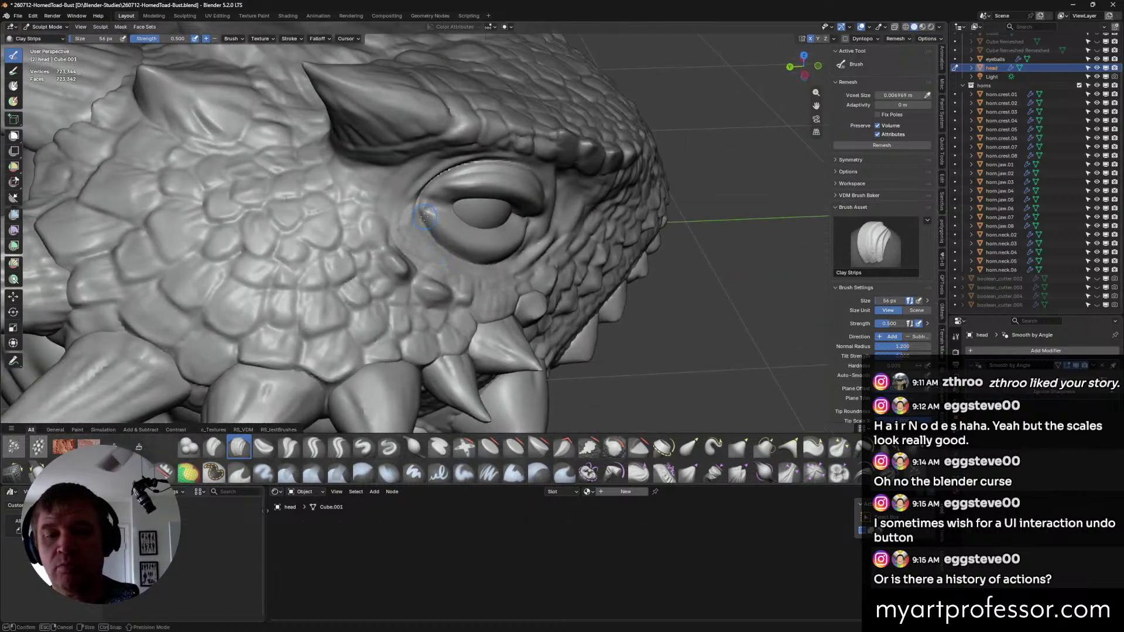
click(419, 213)
middle_drag(415, 204, 426, 179)
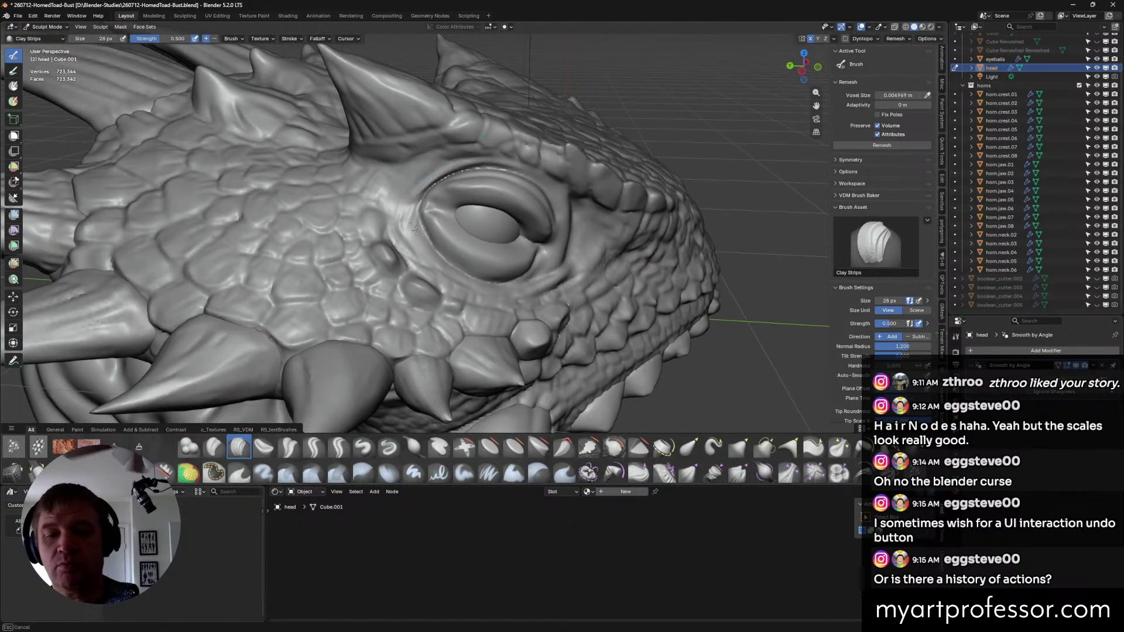
Carve the skin between the lower eyelid and the cheek scales with the inverted Clay Strips brush.
middle_drag(416, 231, 416, 238)
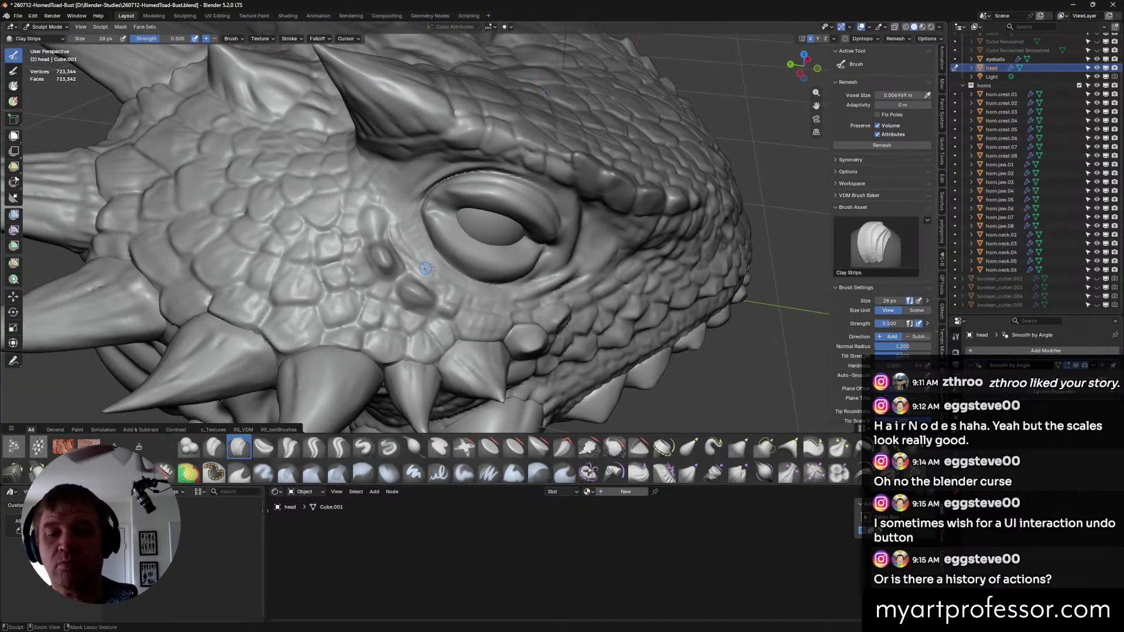
middle_drag(491, 273, 438, 265)
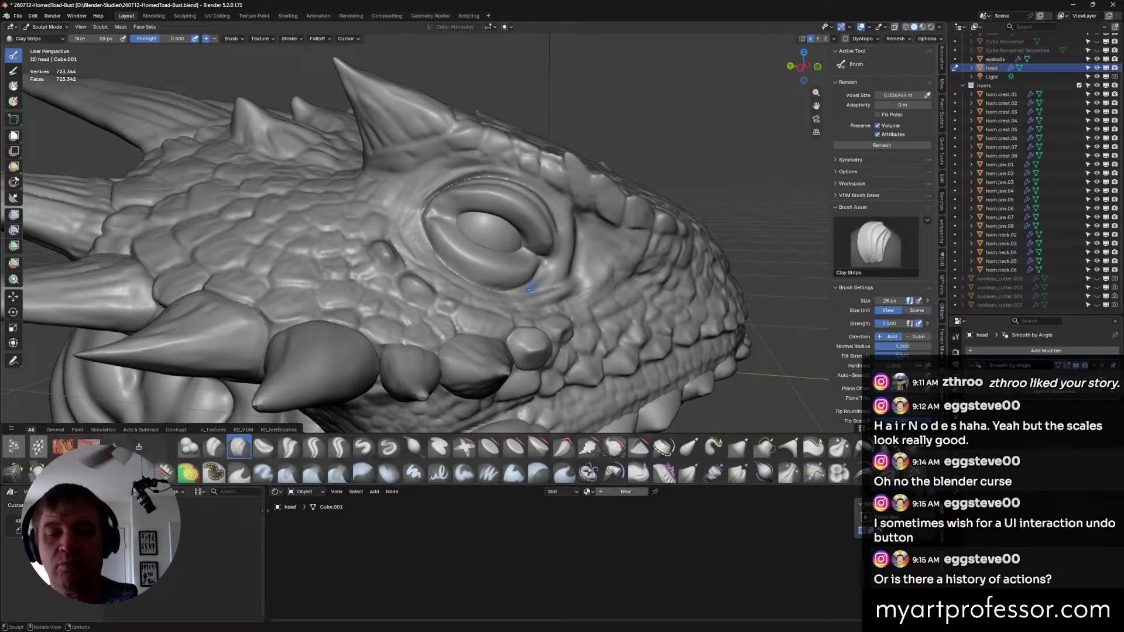
middle_drag(529, 289, 478, 275)
middle_drag(550, 272, 438, 266)
mouse_move(438, 266)
ctrl+mouse_down()
mouse_move(508, 306)
mouse_move(436, 271)
mouse_move(479, 296)
ctrl+mouse_up()
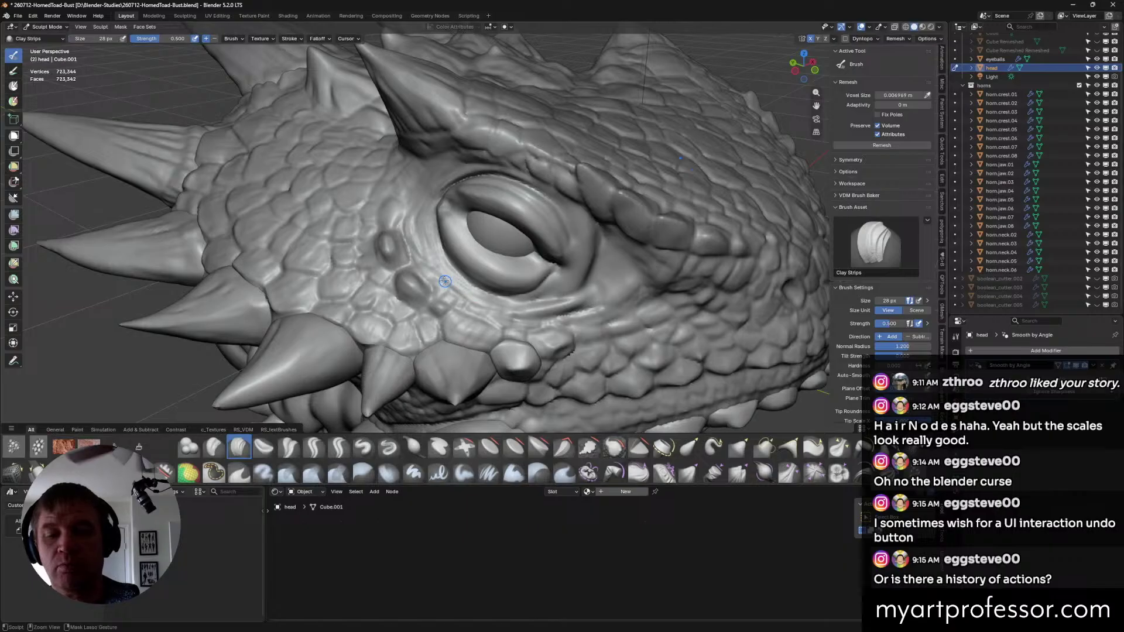
mouse_move(460, 297)
middle_down()
mouse_move(551, 273)
mouse_move(486, 288)
mouse_move(527, 292)
mouse_move(516, 295)
mouse_move(507, 253)
middle_up()
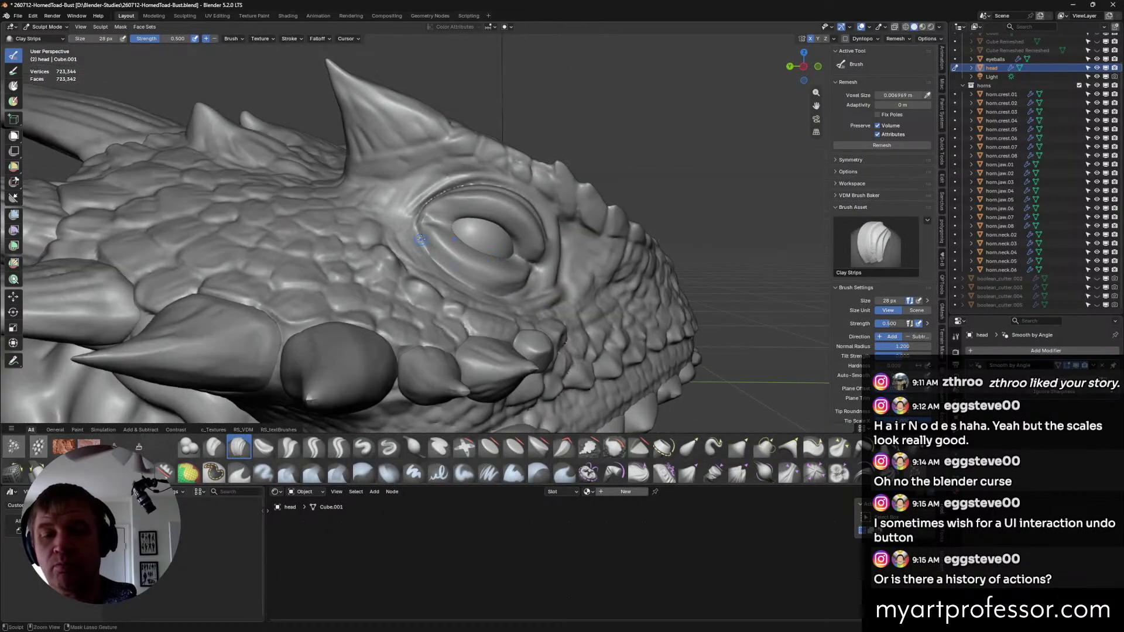
middle_drag(425, 260, 414, 263)
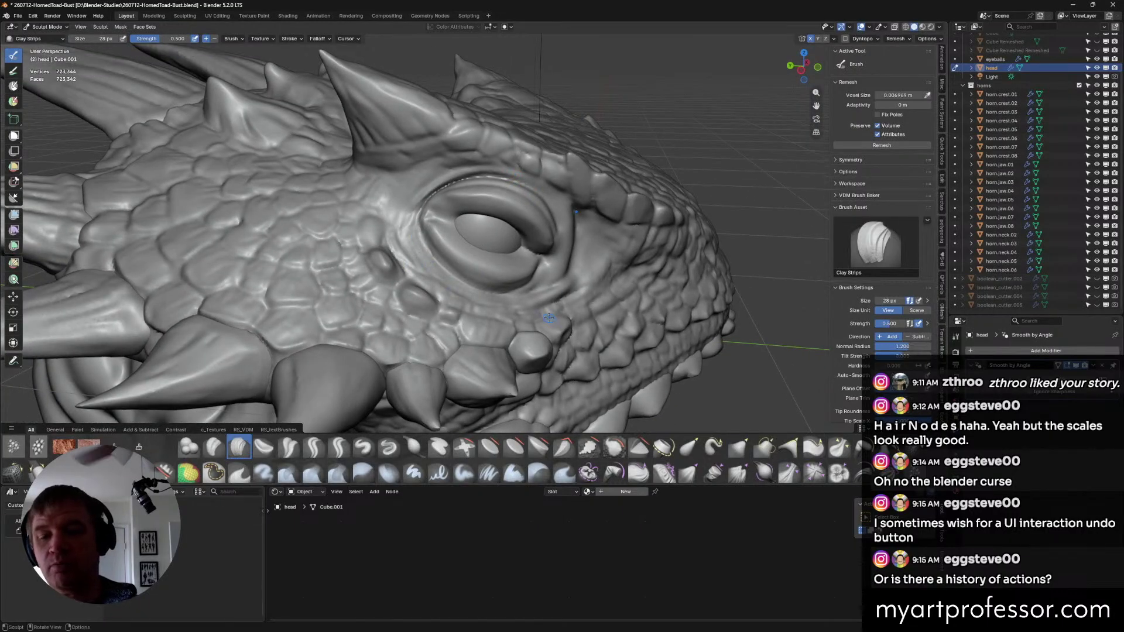
mouse_move(549, 318)
middle_down()
mouse_move(522, 250)
mouse_move(465, 193)
mouse_move(560, 220)
mouse_move(545, 253)
mouse_move(567, 263)
middle_up()
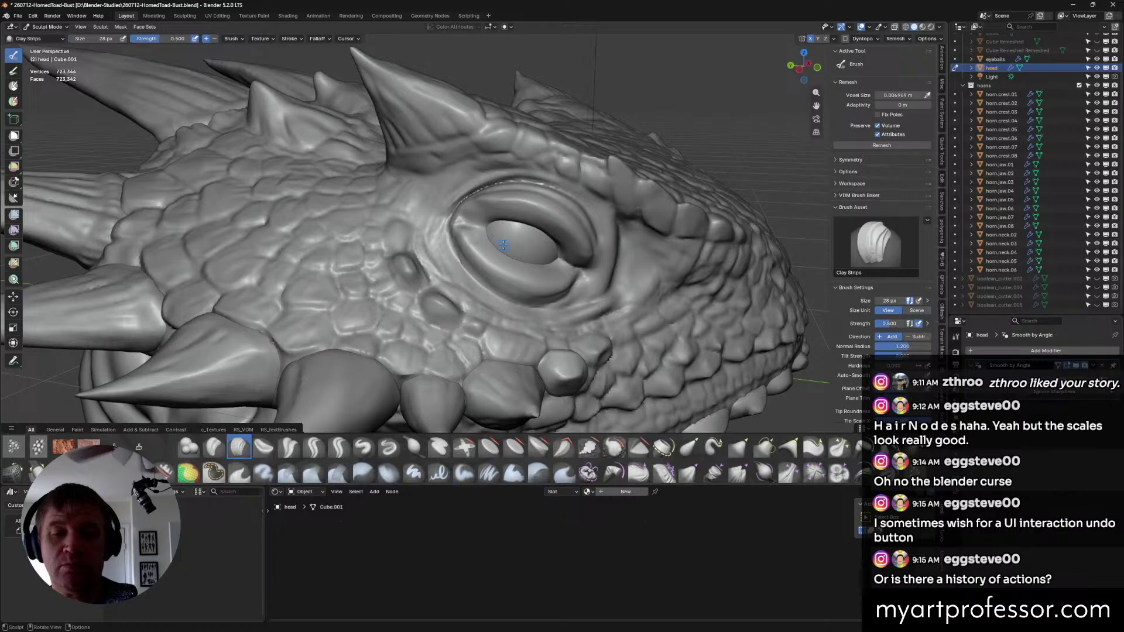
middle_drag(503, 248, 482, 237)
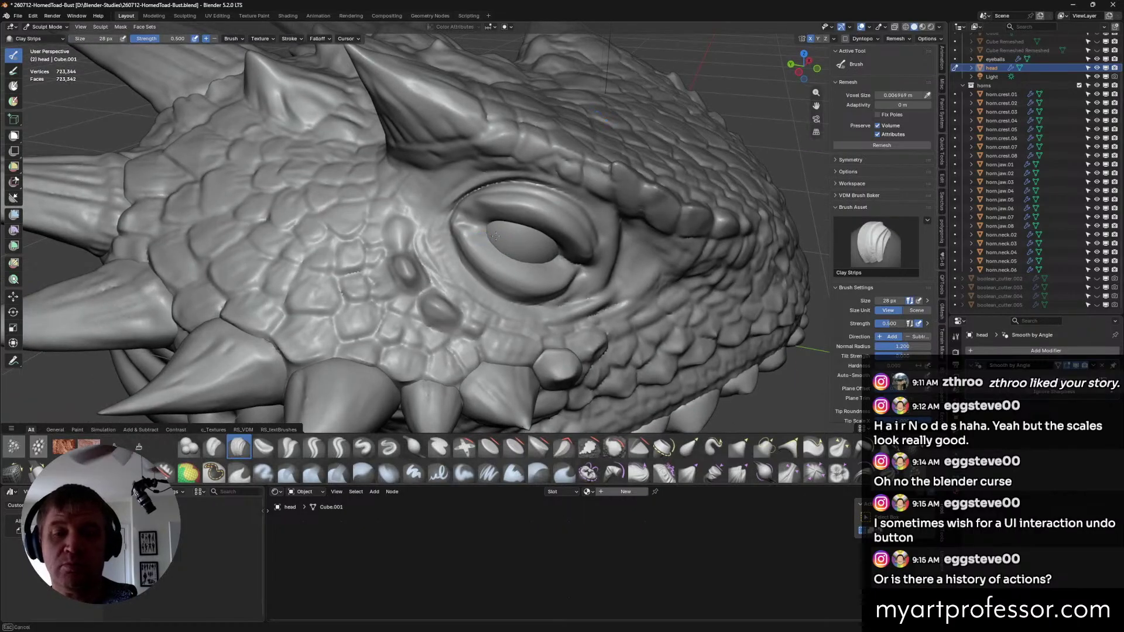
Set the Clay Strips brush size to 36 px and shape the eyelids where they meet at the eye's rear corner.
key(bracketleft)
key(bracketleft)
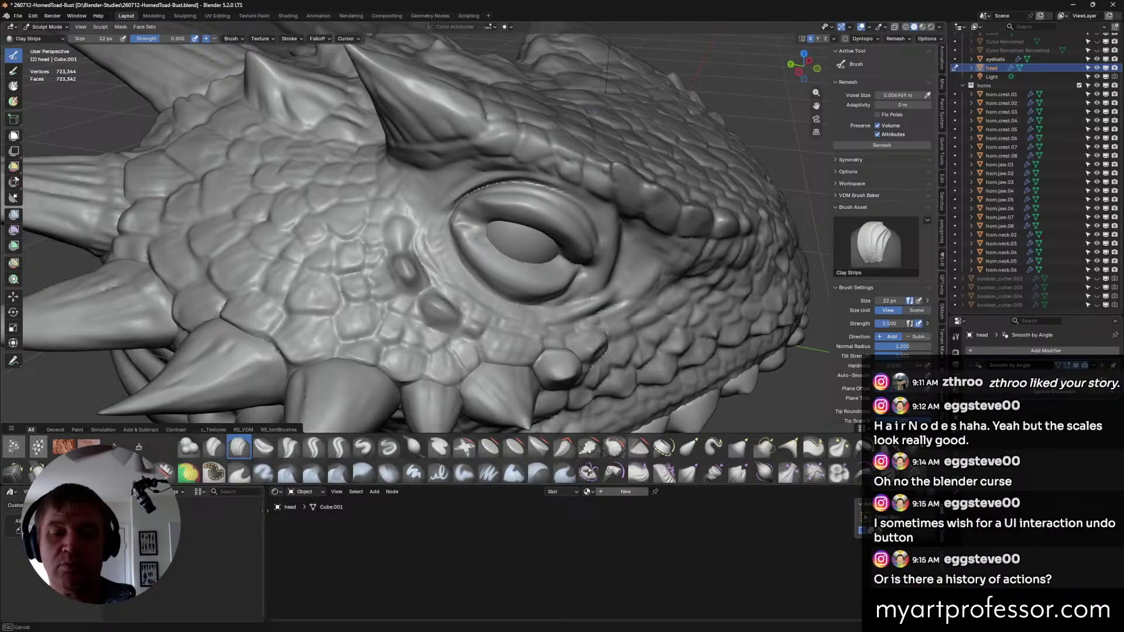
middle_drag(504, 237, 564, 243)
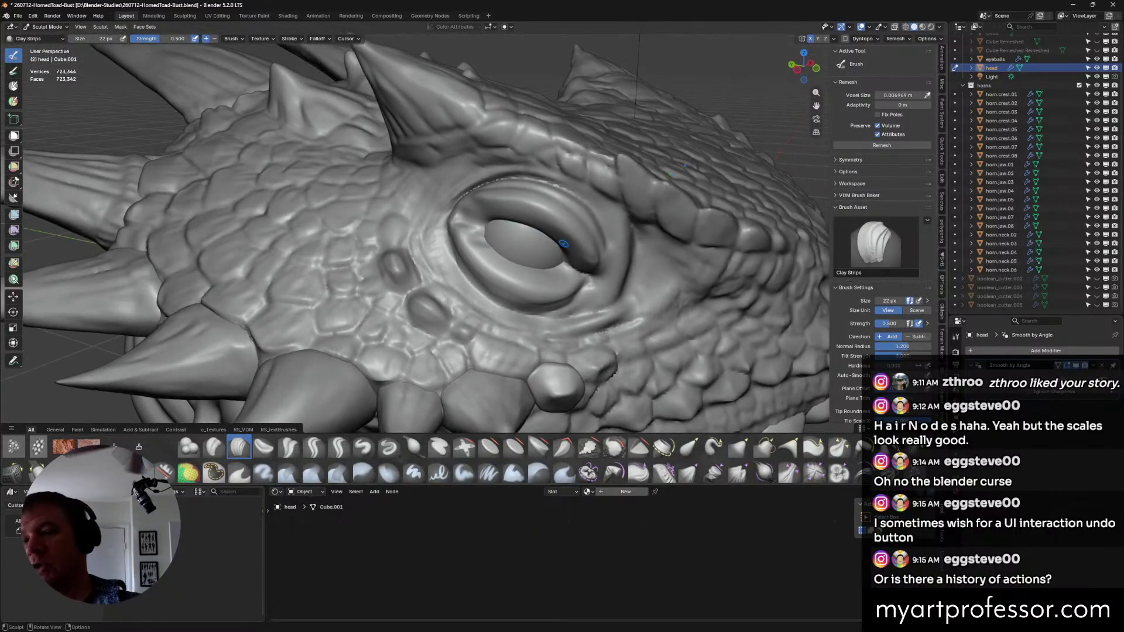
key(bracketright)
key(bracketright)
key(bracketright)
key(bracketright)
key(bracketright)
key(bracketright)
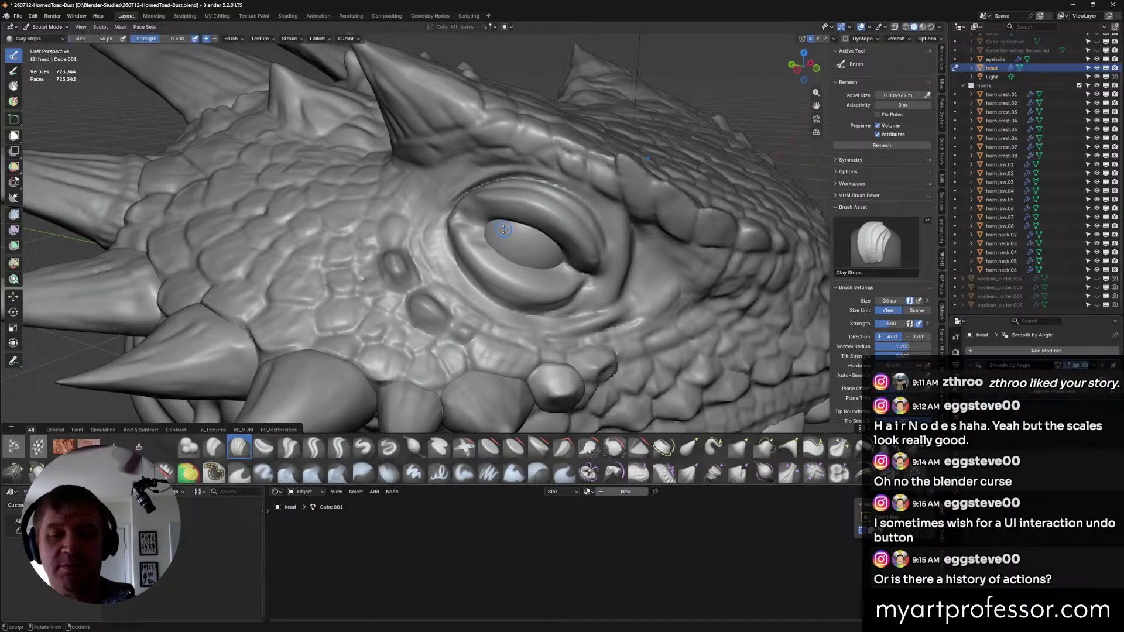
mouse_move(488, 230)
middle_down()
mouse_move(497, 214)
mouse_move(486, 217)
mouse_move(534, 259)
middle_up()
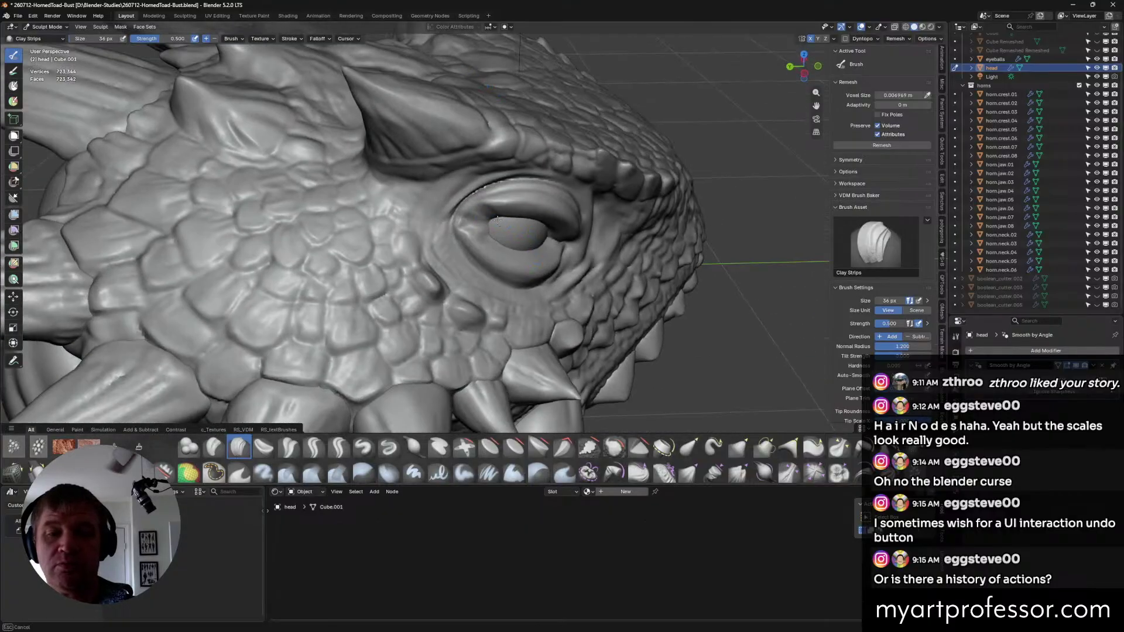
middle_drag(521, 190, 604, 181)
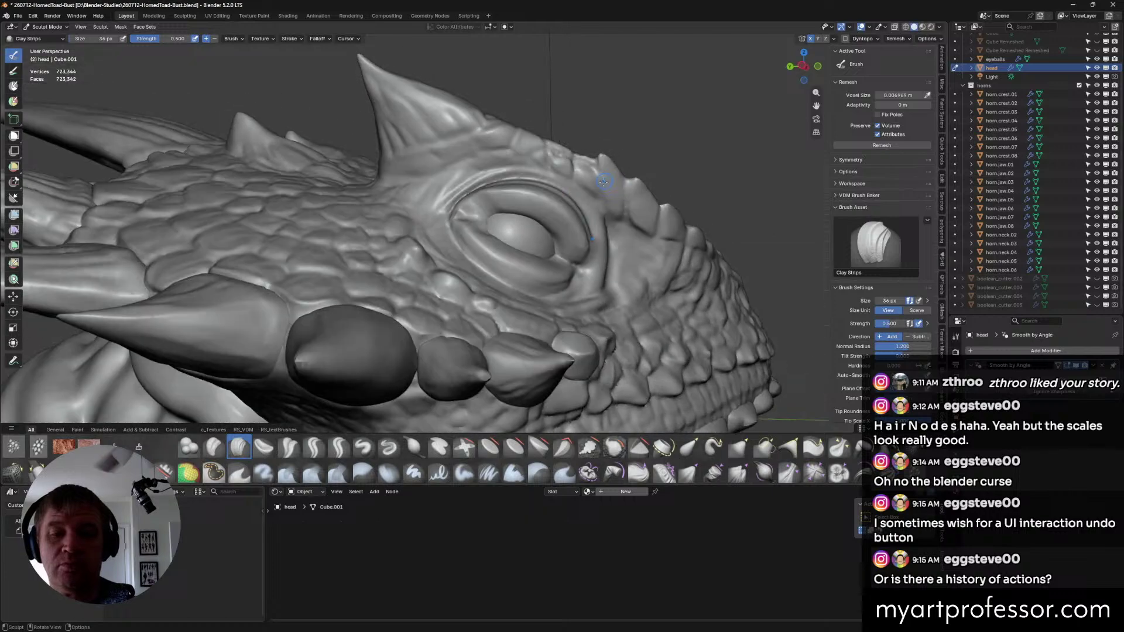
middle_drag(466, 209, 492, 218)
mouse_move(481, 205)
mouse_down()
mouse_move(472, 213)
mouse_move(486, 206)
mouse_move(503, 241)
mouse_up()
Choose the Crease Sharp brush and sharpen the folds between the eyelids at the eye's rear corner.
key(shift+c)
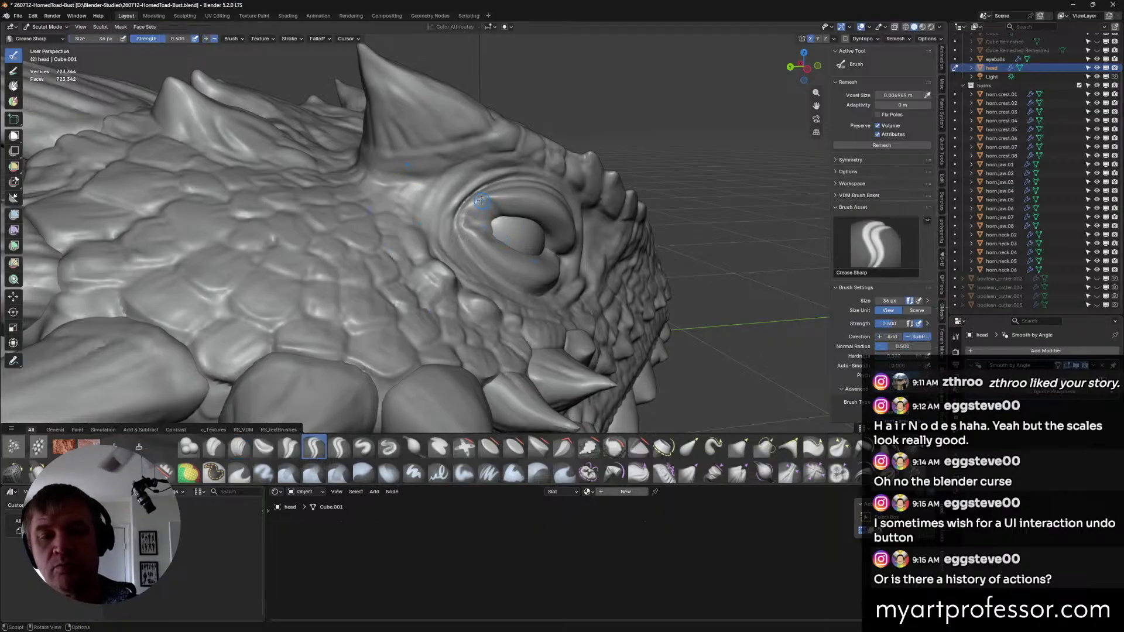
middle_drag(481, 201, 489, 233)
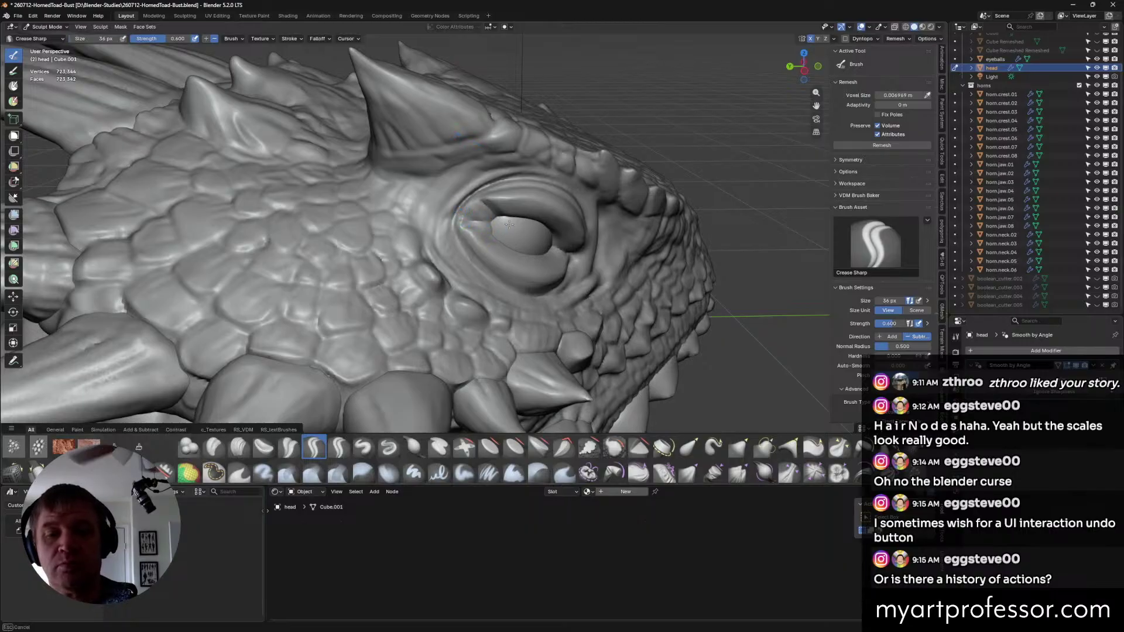
middle_drag(469, 221, 488, 253)
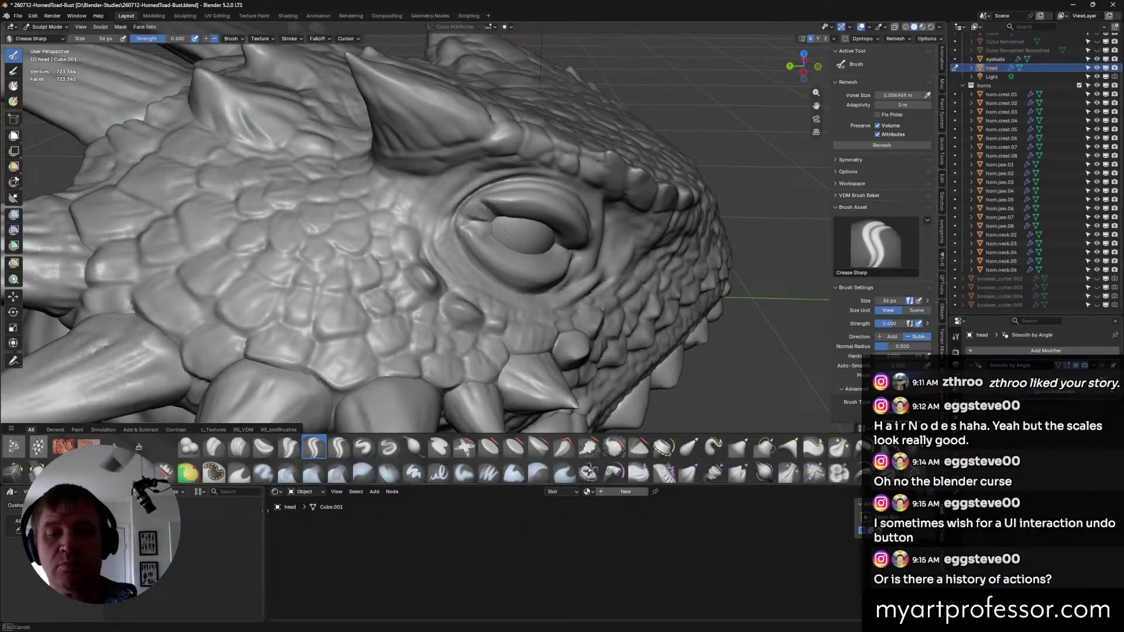
middle_drag(475, 233, 553, 210)
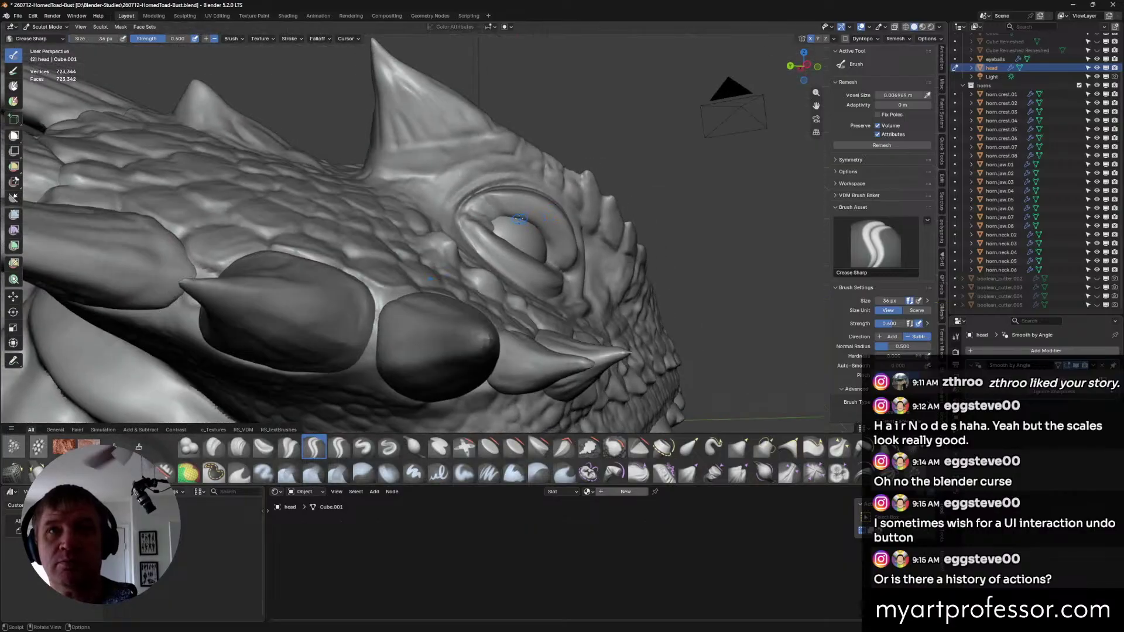
middle_drag(480, 200, 565, 215)
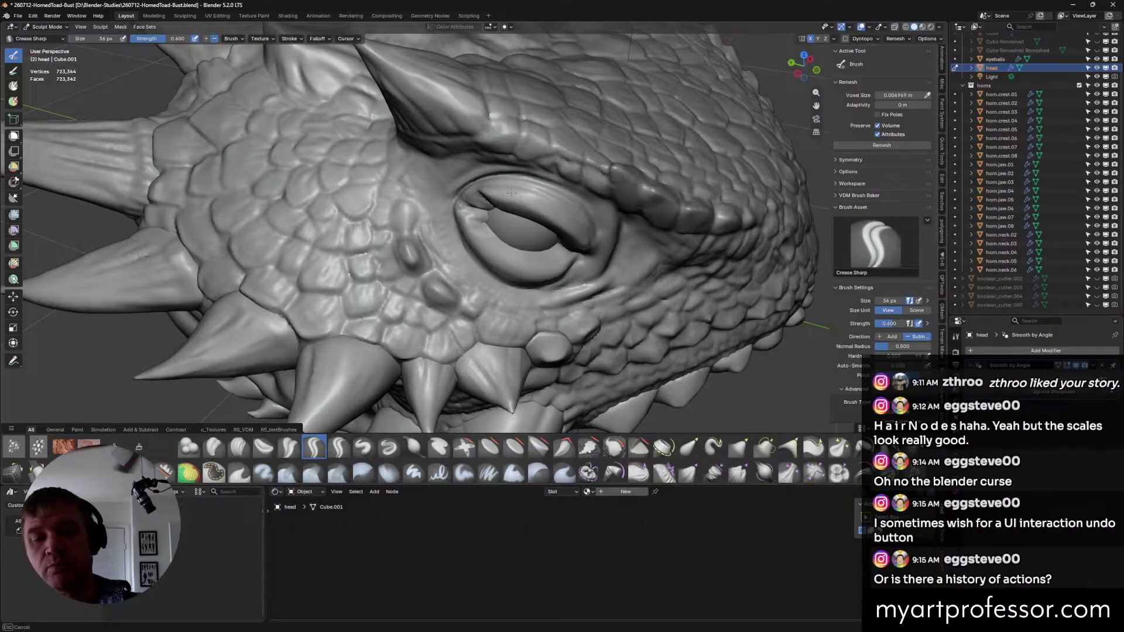
mouse_move(588, 234)
middle_down()
mouse_move(579, 279)
mouse_move(590, 236)
middle_up()
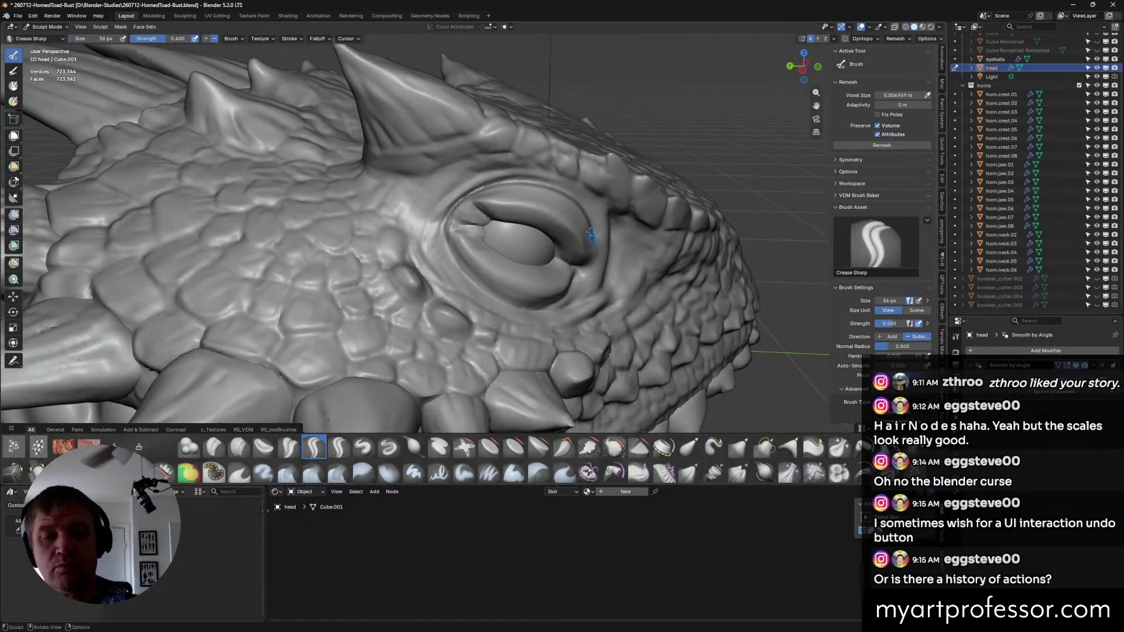
Crease the upper eyelid from the eye's rear corner to its front corner with repeated Crease Sharp strokes.
shift+middle_drag(472, 198, 564, 199)
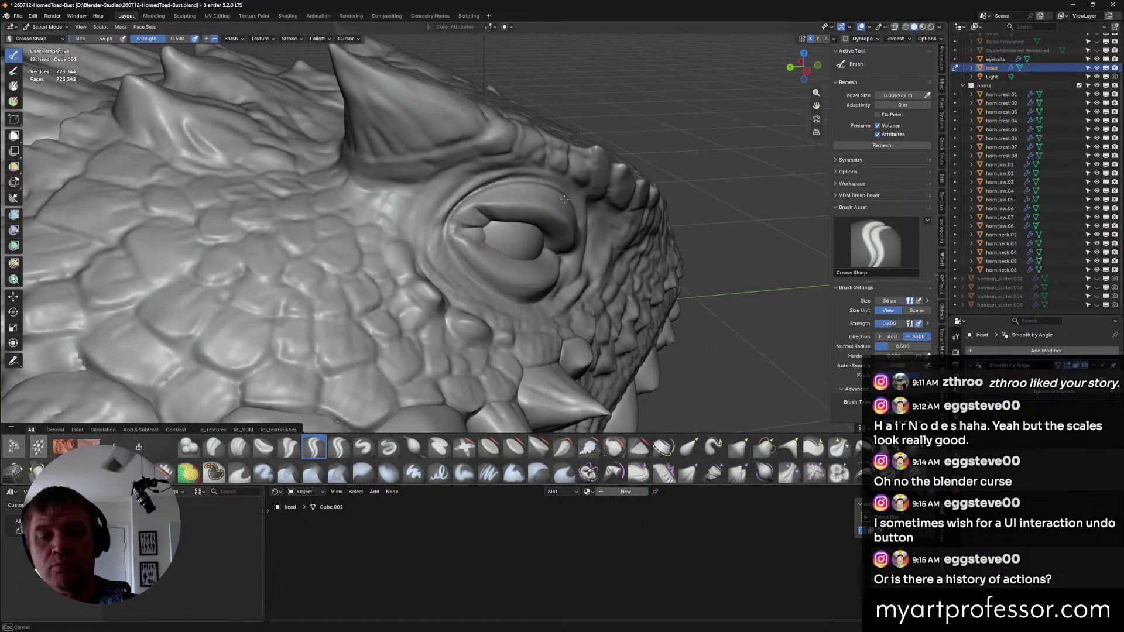
middle_drag(492, 190, 577, 183)
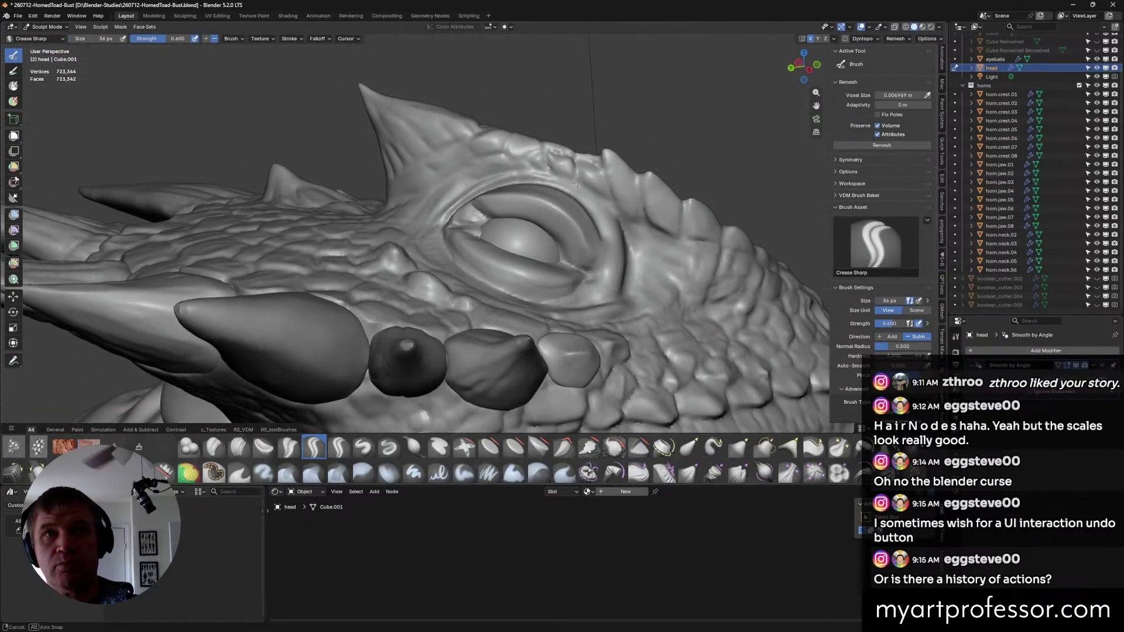
middle_drag(570, 224, 556, 233)
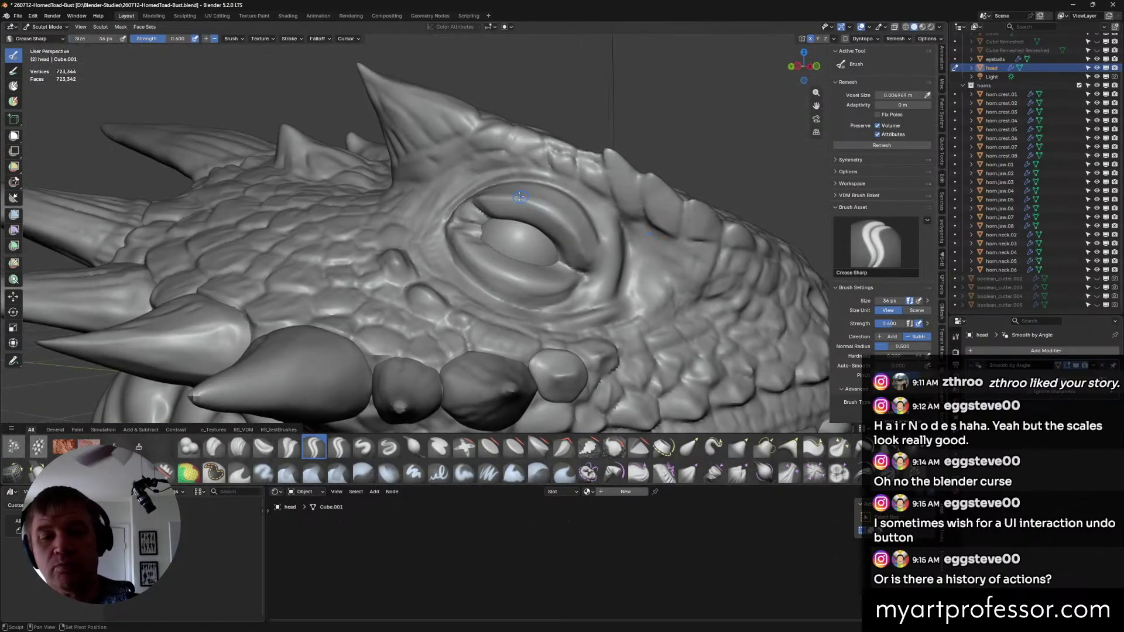
mouse_move(485, 199)
mouse_down()
mouse_move(555, 216)
mouse_move(583, 254)
mouse_up()
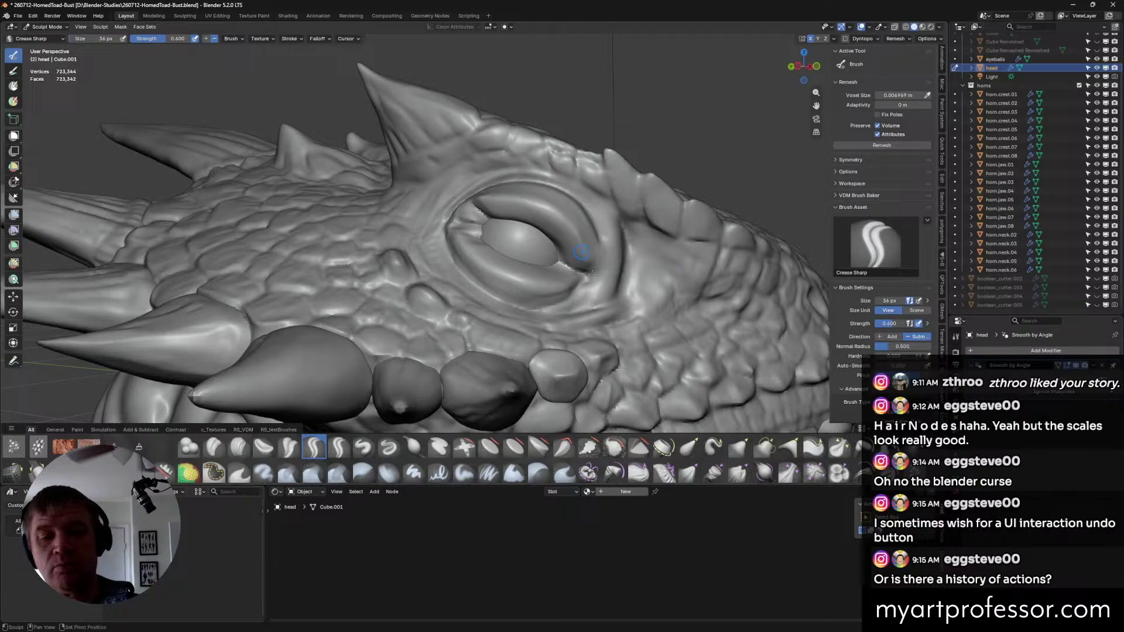
shift+middle_drag(625, 226, 627, 241)
mouse_move(488, 206)
mouse_down()
mouse_move(520, 215)
mouse_move(588, 267)
mouse_up()
mouse_move(592, 269)
middle_down()
mouse_move(647, 266)
mouse_move(632, 236)
middle_up()
drag(619, 246, 608, 256)
shift+middle_drag(609, 255, 556, 251)
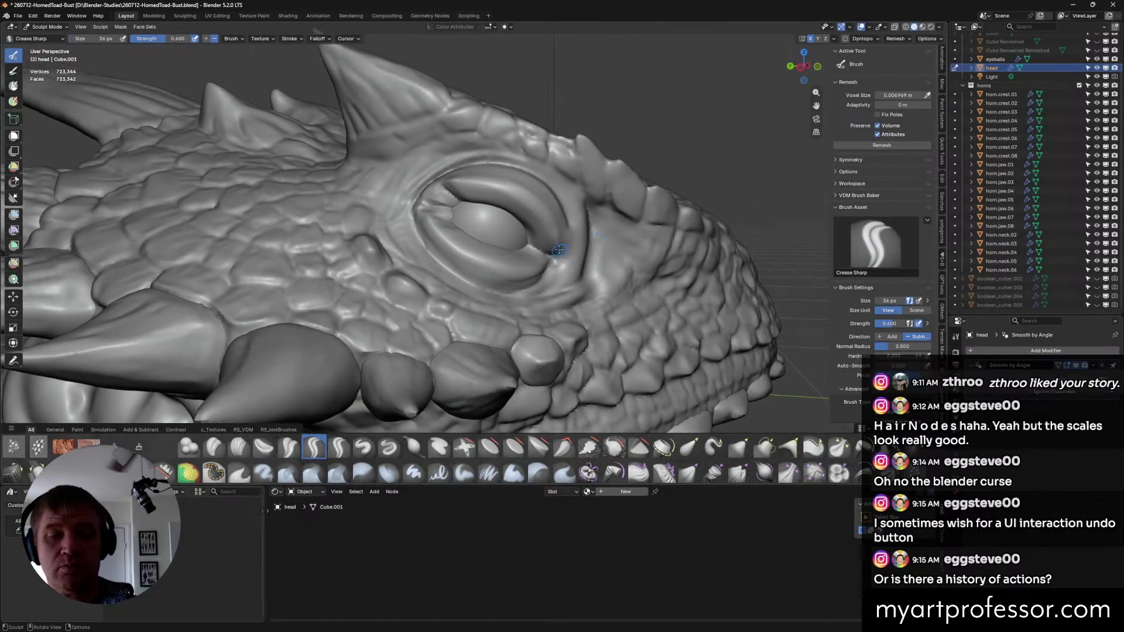
Build up the outer edge of the lower eyelid near the eye's front corner with the Clay Strips brush.
key(c)
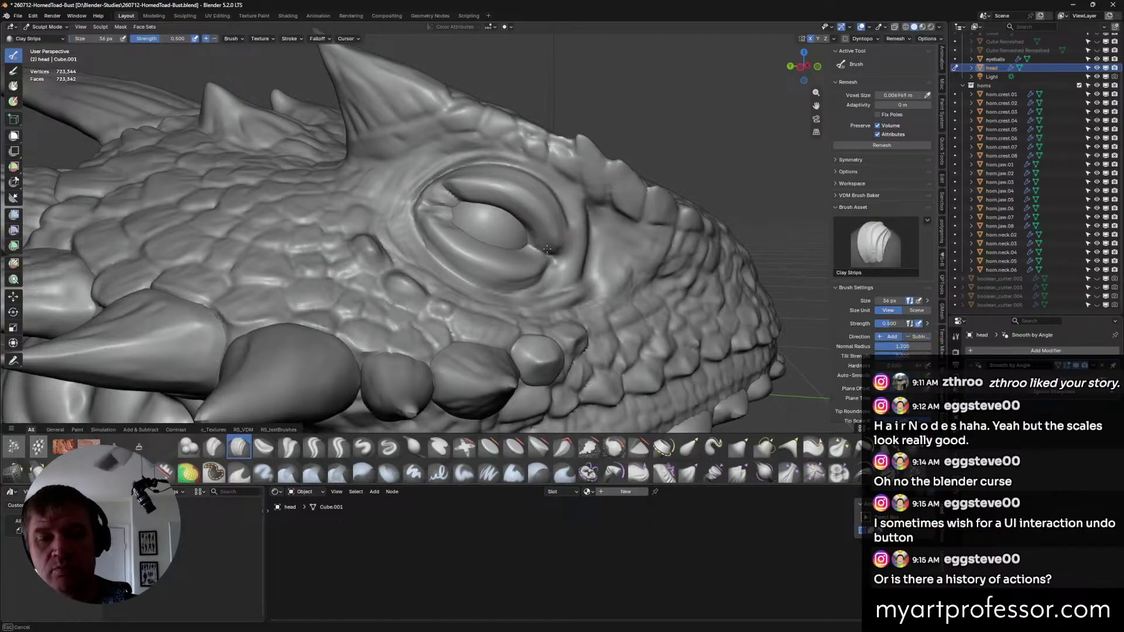
middle_drag(532, 238, 552, 221)
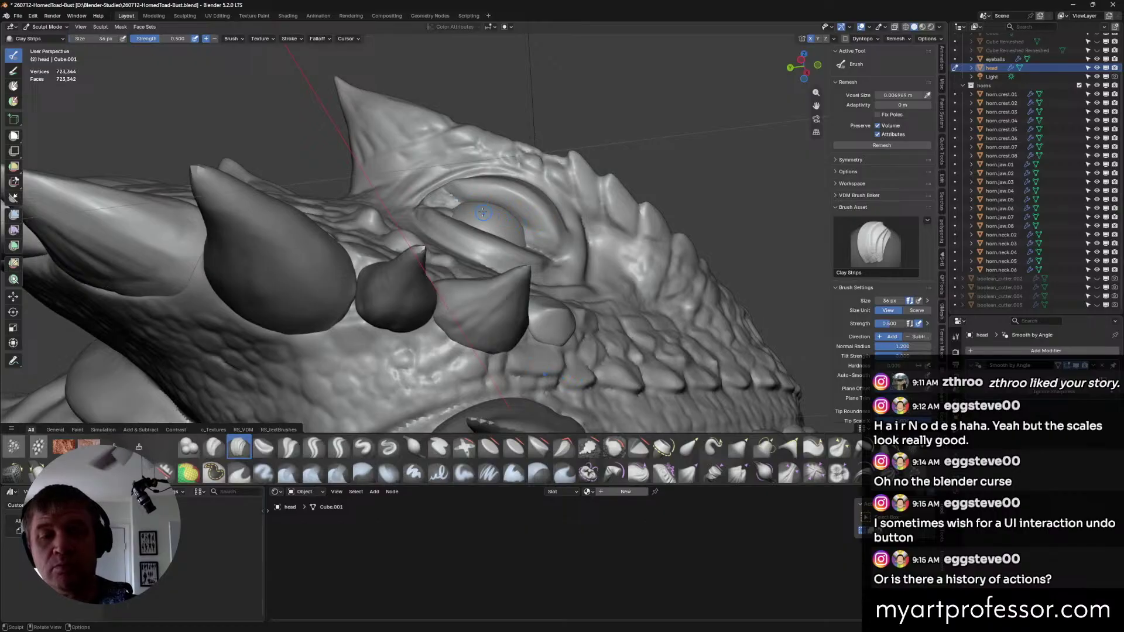
mouse_move(531, 233)
middle_down()
mouse_move(519, 236)
mouse_move(526, 226)
mouse_move(529, 261)
mouse_move(524, 246)
middle_up()
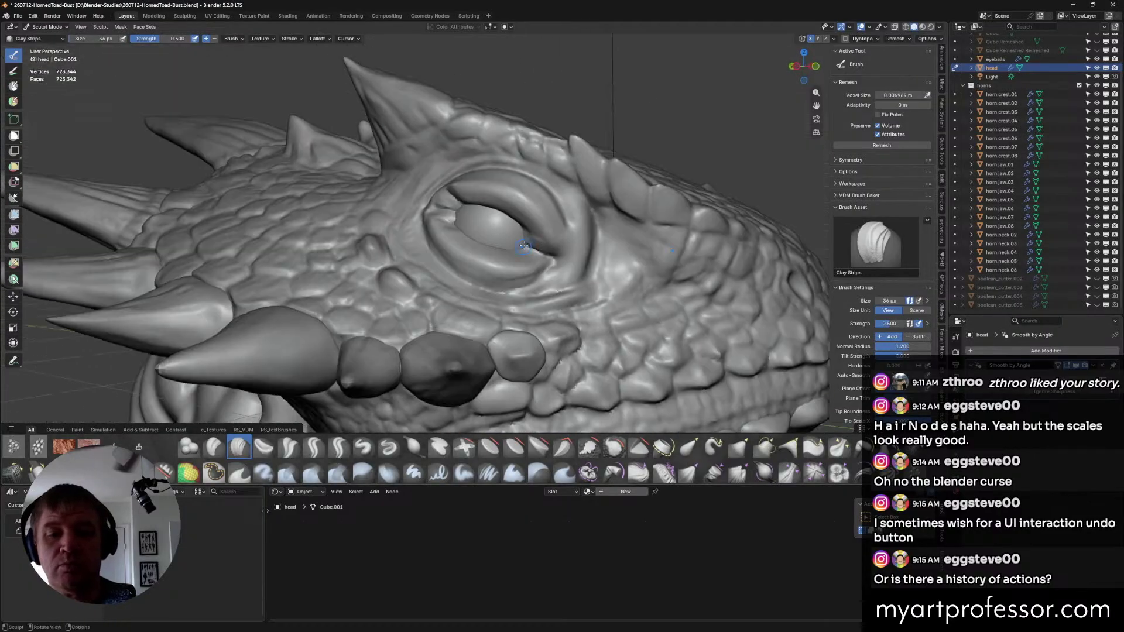
drag(522, 274, 536, 271)
mouse_move(512, 279)
mouse_down()
mouse_move(533, 271)
mouse_move(508, 281)
mouse_up()
middle_drag(508, 281, 497, 286)
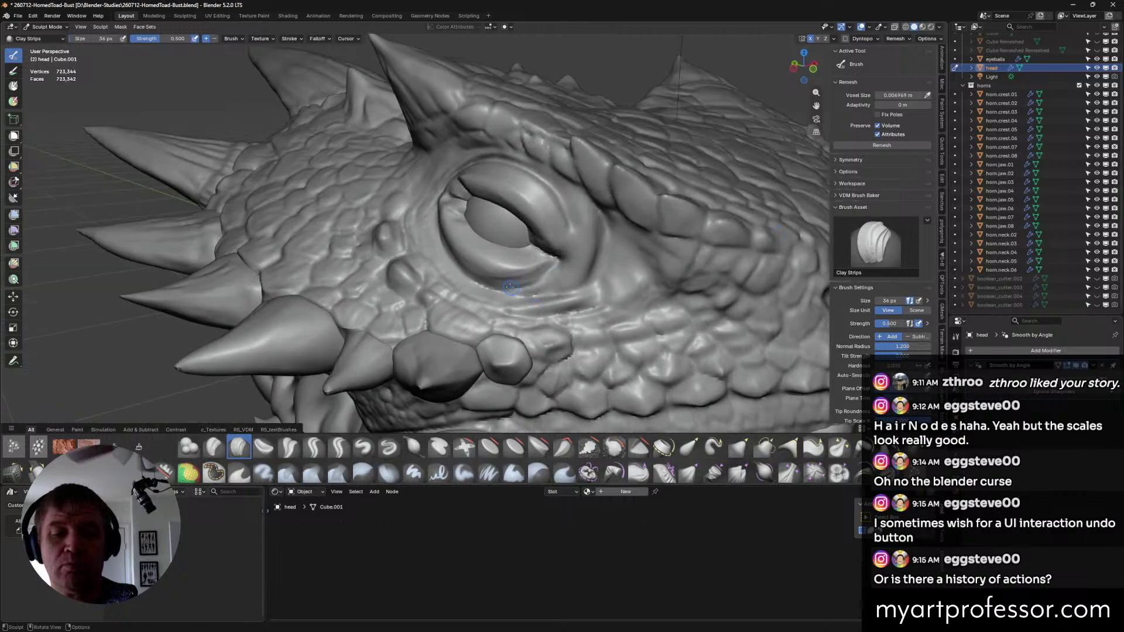
drag(493, 276, 541, 264)
middle_drag(481, 274, 563, 277)
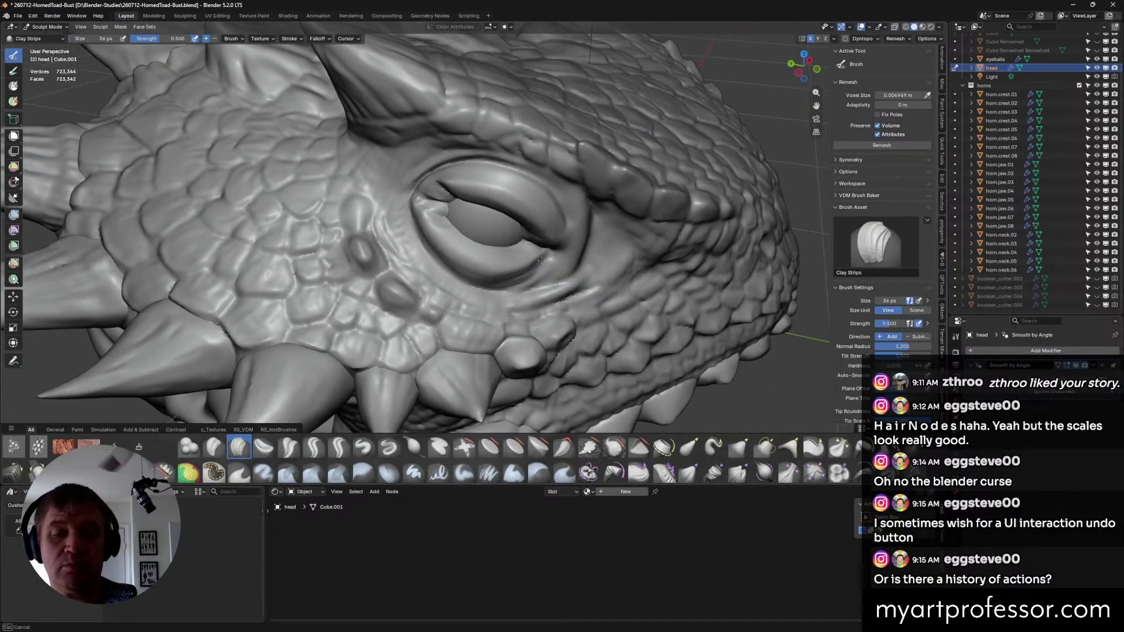
Set the Clay Strips brush size to 26 px and refine the lower eyelid toward the eye's rear corner.
key(f)
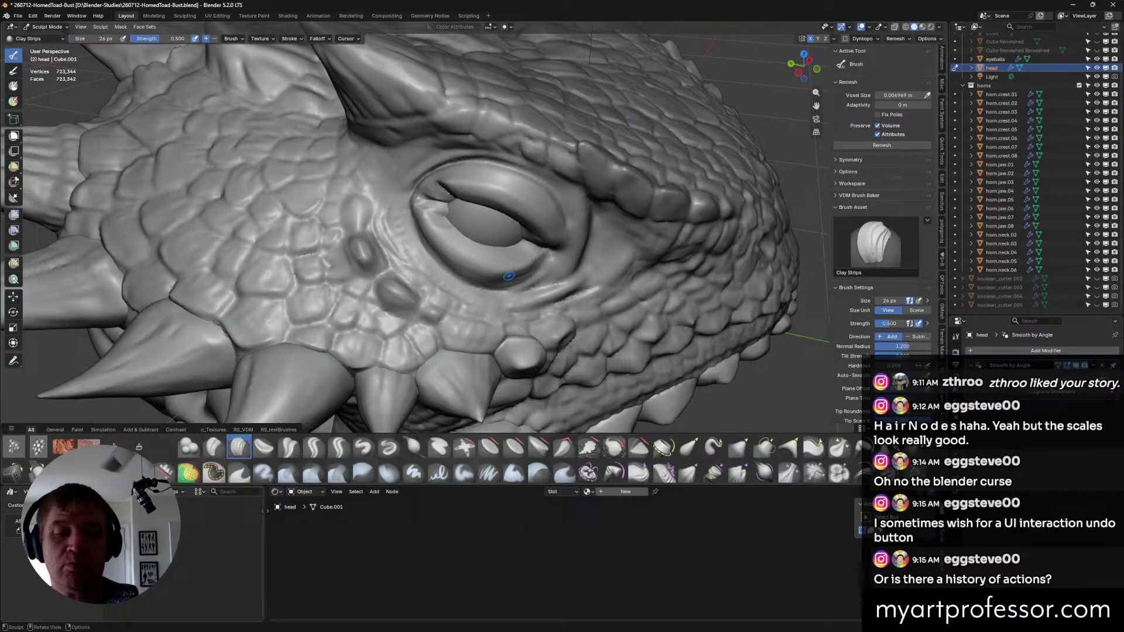
mouse_move(515, 246)
middle_down()
mouse_move(501, 268)
mouse_move(435, 197)
mouse_move(444, 237)
middle_up()
mouse_move(444, 237)
mouse_down()
mouse_move(448, 224)
mouse_move(467, 239)
mouse_up()
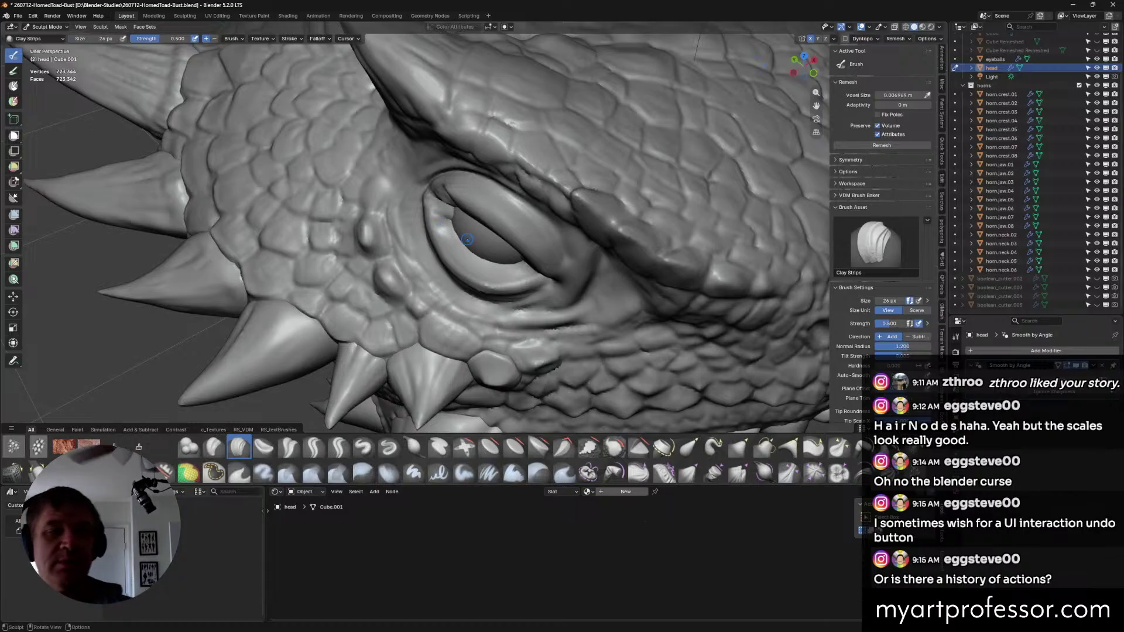
Remesh the head sculpt at its current voxel size.
scroll(467, 240, down, 3)
mouse_move(467, 240)
middle_down()
mouse_move(445, 222)
mouse_move(512, 275)
mouse_move(453, 273)
mouse_move(463, 284)
mouse_move(453, 291)
mouse_move(492, 301)
mouse_move(446, 283)
mouse_move(448, 292)
mouse_move(444, 269)
mouse_move(438, 285)
middle_up()
scroll(468, 246, up, 3)
scroll(453, 273, down, 2)
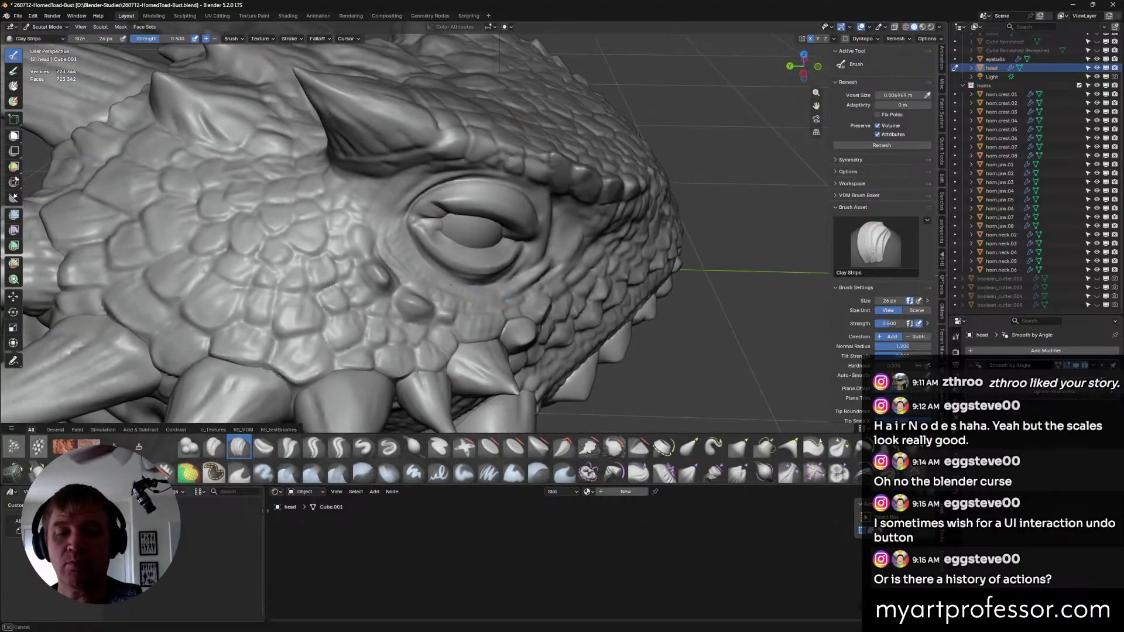
mouse_move(508, 303)
middle_down()
mouse_move(504, 272)
mouse_move(485, 286)
mouse_move(465, 276)
mouse_move(459, 297)
mouse_move(465, 276)
mouse_move(475, 277)
mouse_move(545, 332)
middle_up()
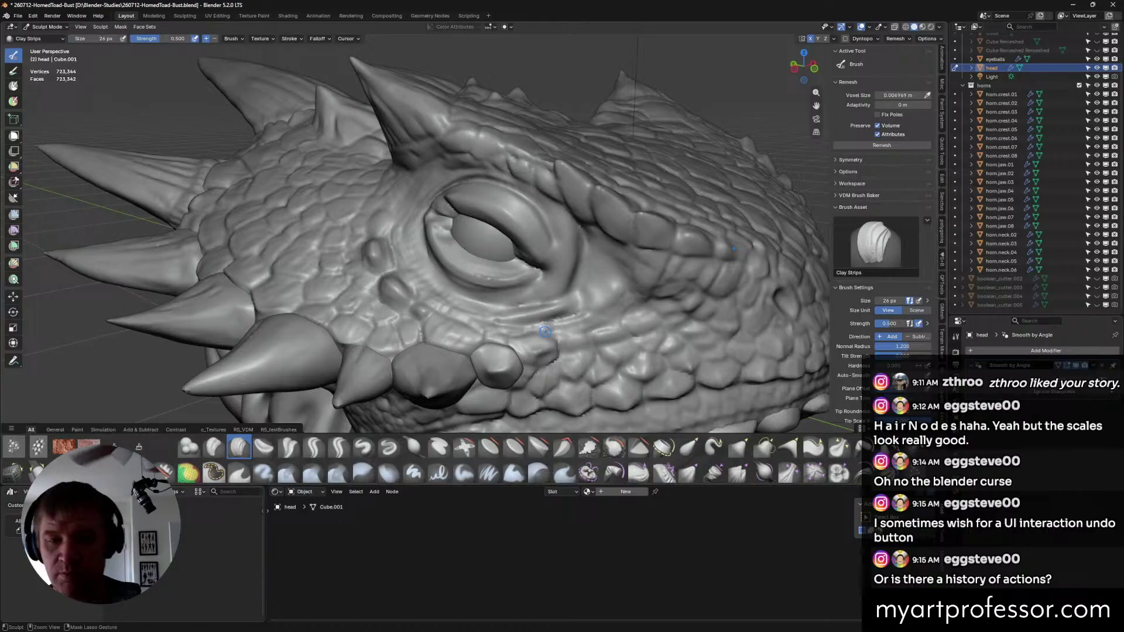
key(ctrl+z)
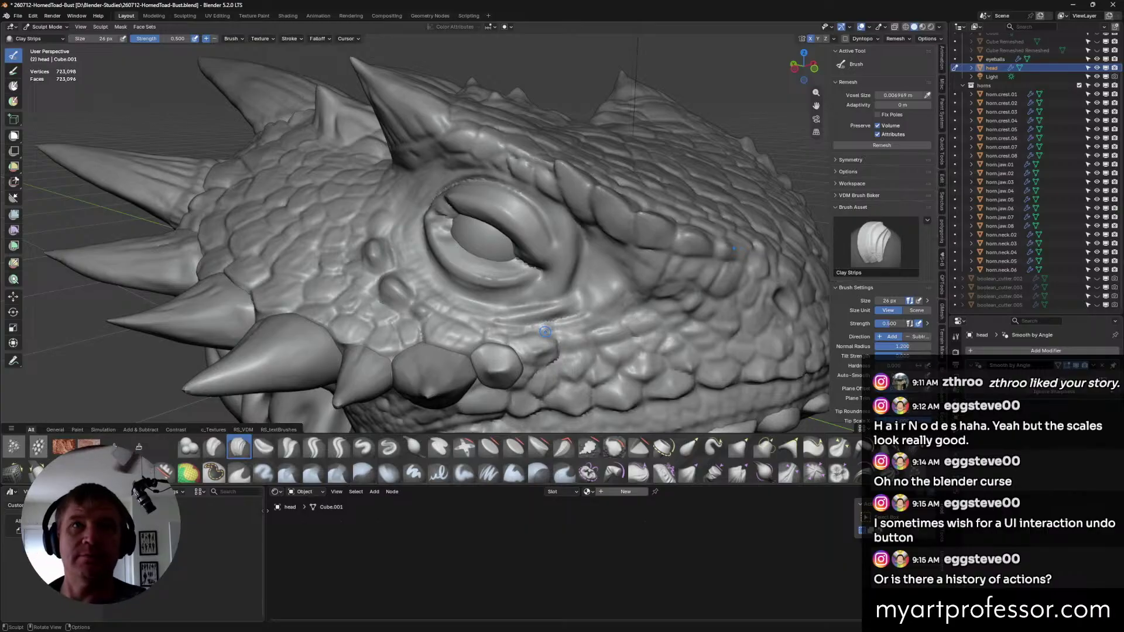
Choose the Crease Sharp brush and crease the upper eyelid and its outer fold from the rear corner forward.
middle_drag(545, 332, 471, 370)
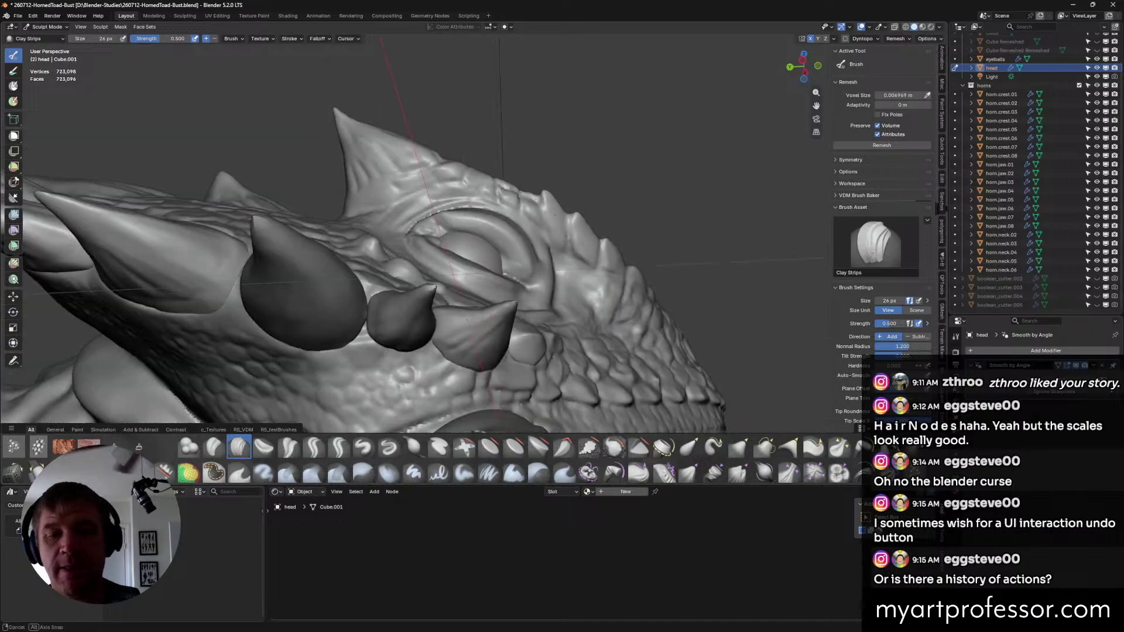
middle_drag(555, 215, 553, 222)
middle_drag(529, 261, 548, 297)
middle_drag(560, 235, 553, 240)
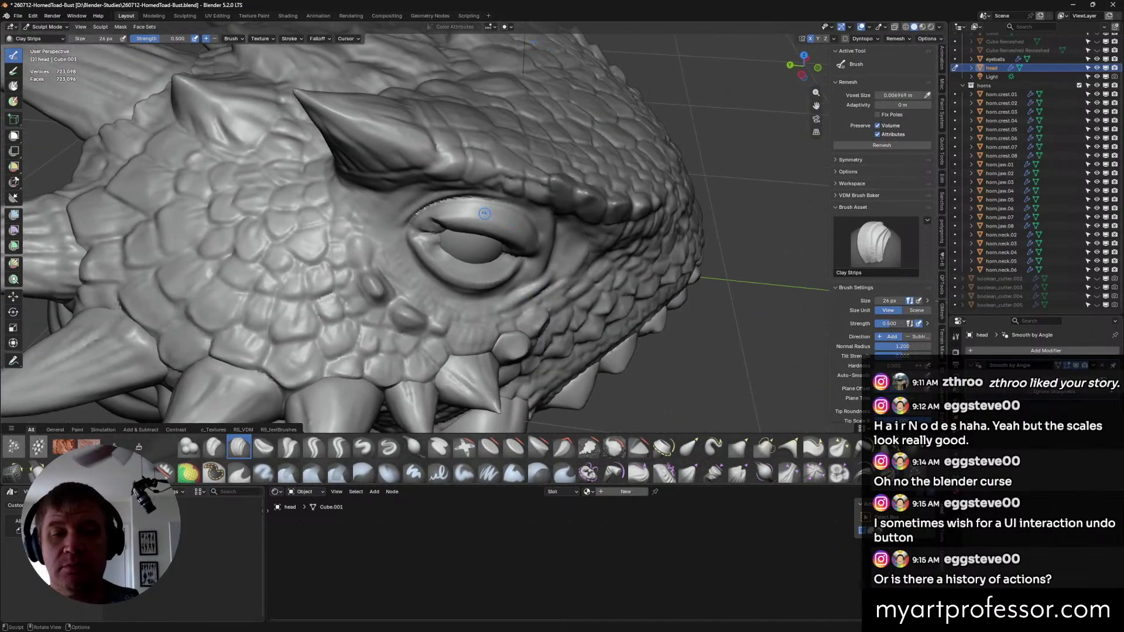
click(313, 449)
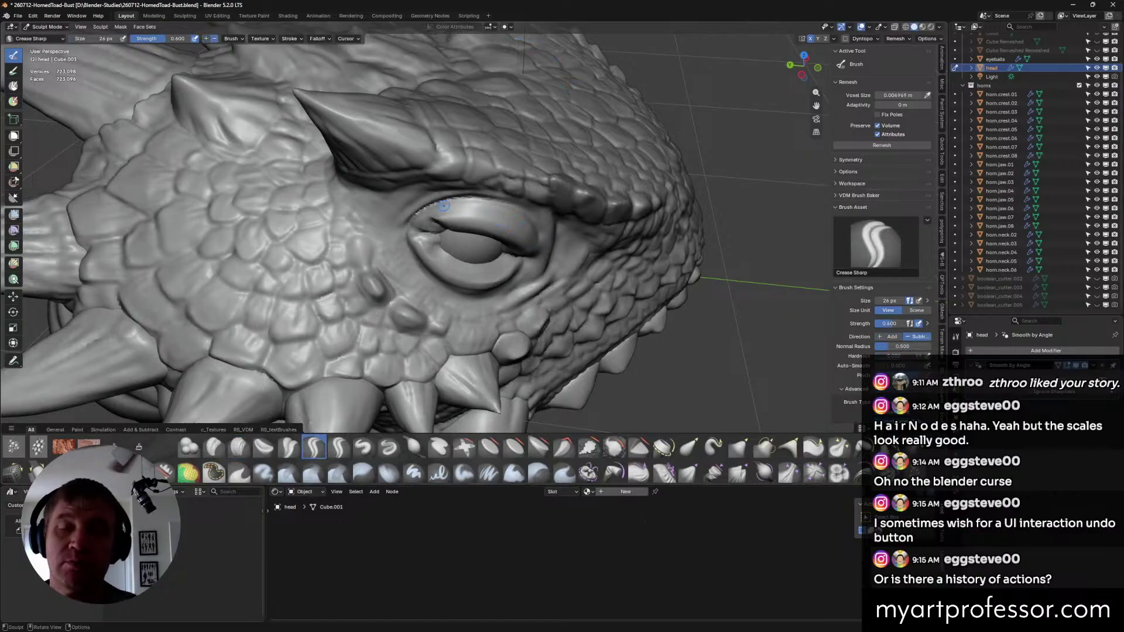
middle_drag(430, 212, 475, 217)
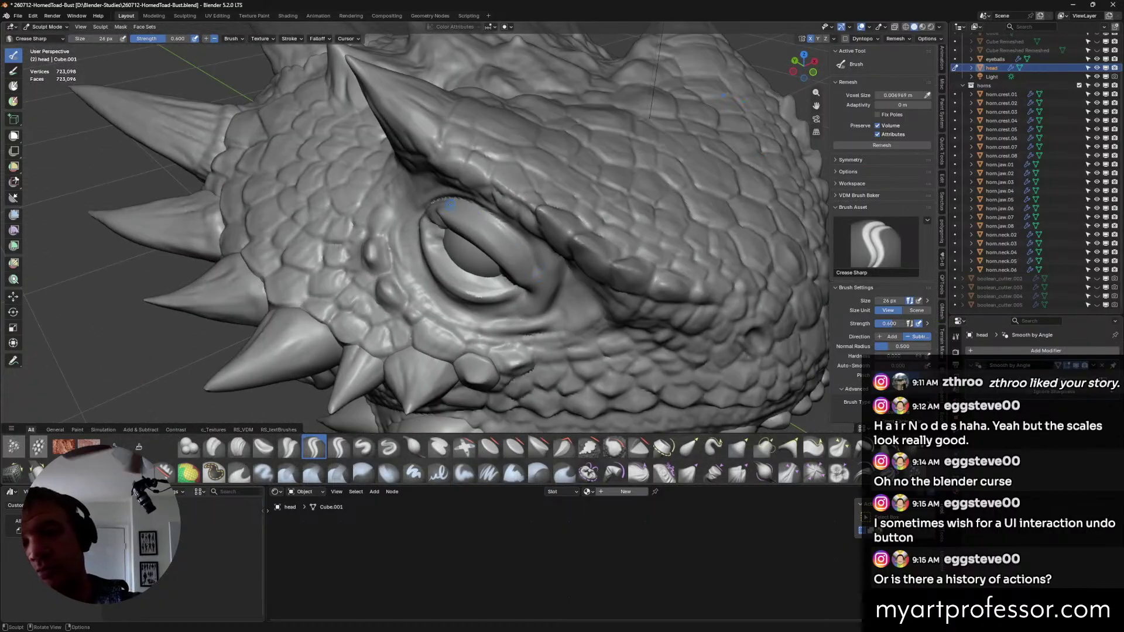
drag(448, 205, 444, 202)
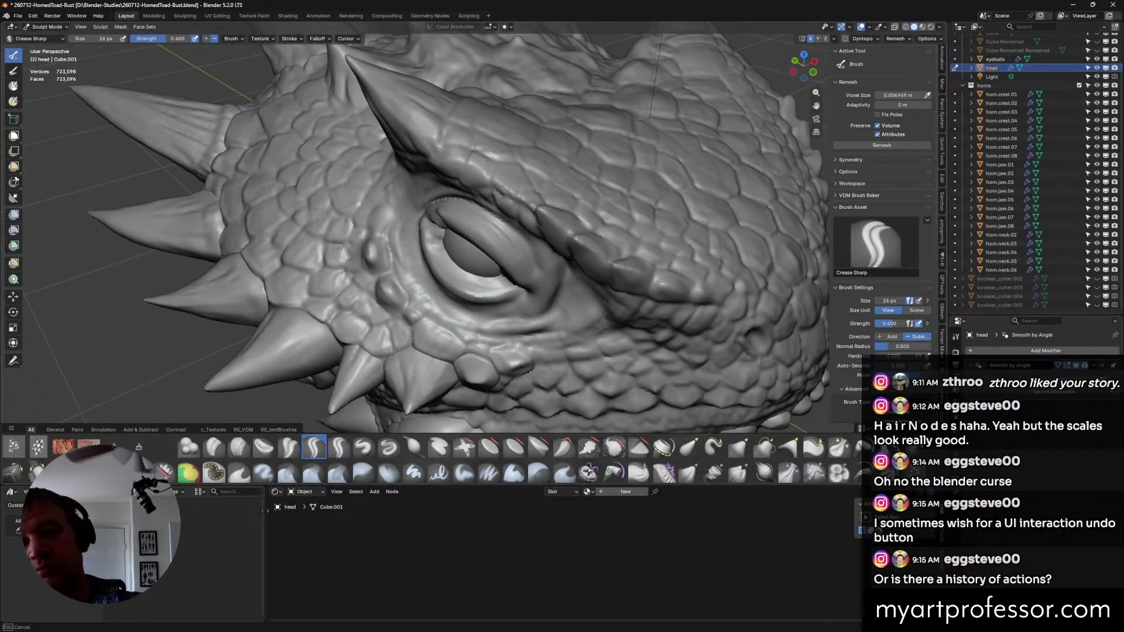
middle_drag(536, 273, 556, 256)
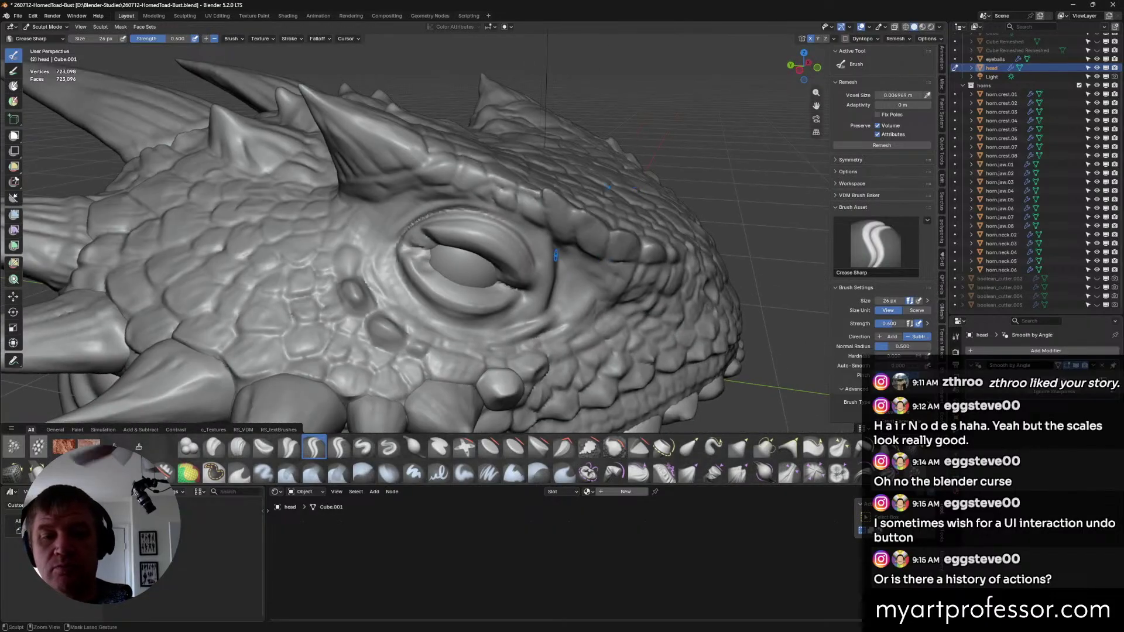
drag(471, 219, 483, 222)
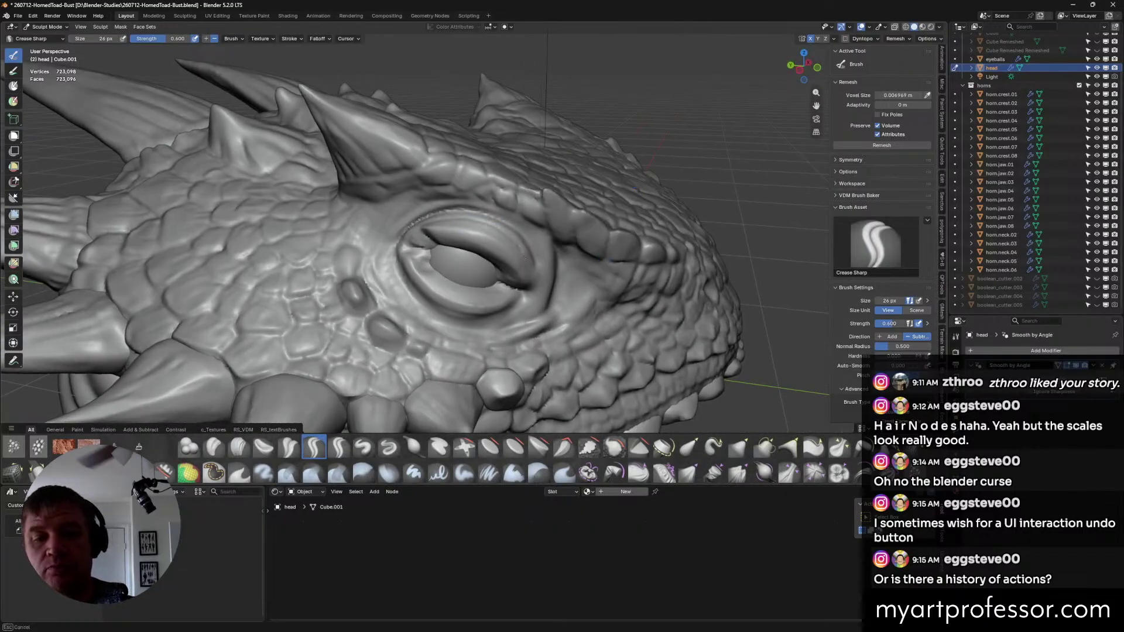
Sharpen the creases around the eye's front corner and along the upper eyelid with Crease Sharp strokes.
mouse_move(532, 264)
middle_down()
mouse_move(556, 272)
mouse_move(532, 256)
mouse_move(528, 287)
mouse_move(526, 275)
mouse_move(520, 283)
middle_up()
drag(528, 280, 518, 299)
middle_drag(519, 299, 541, 267)
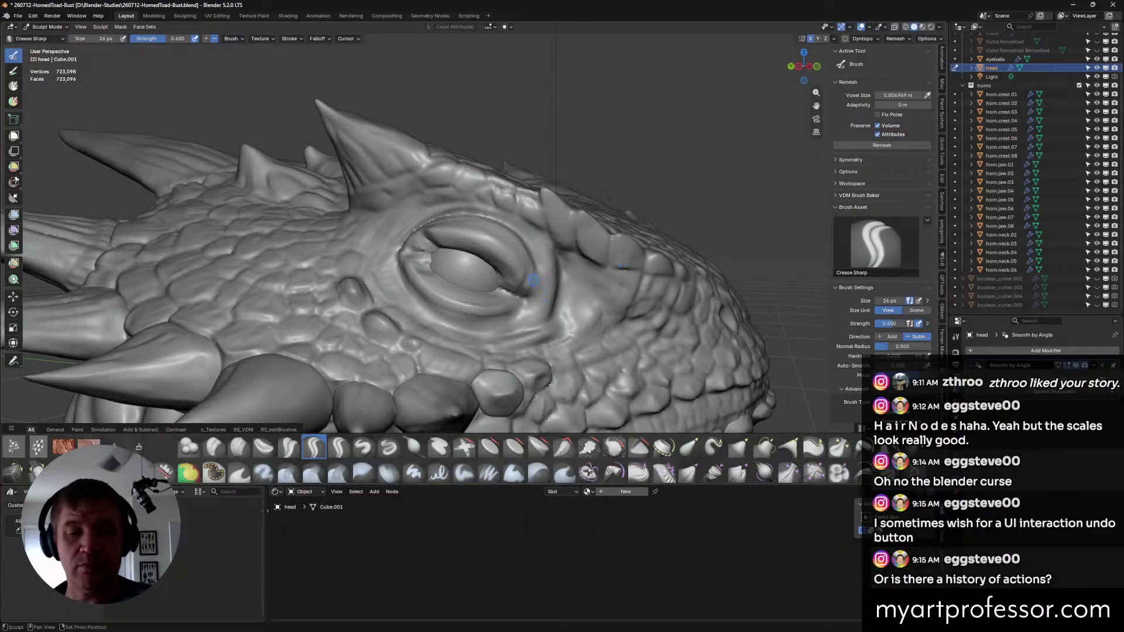
mouse_move(546, 281)
middle_down()
mouse_move(574, 280)
mouse_move(538, 278)
middle_up()
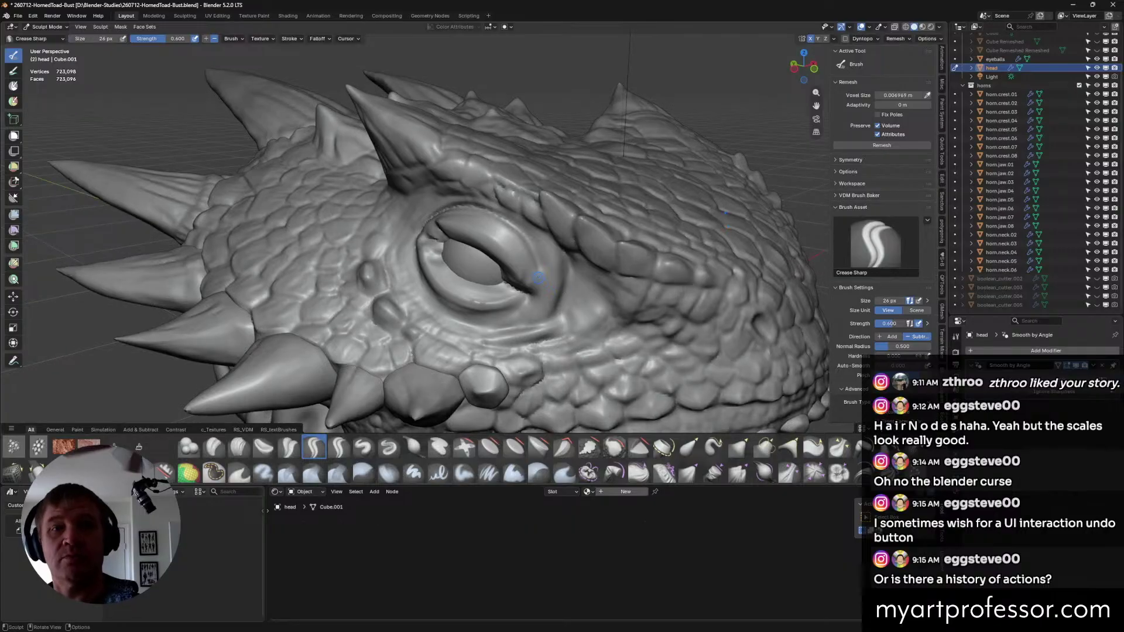
drag(477, 216, 493, 226)
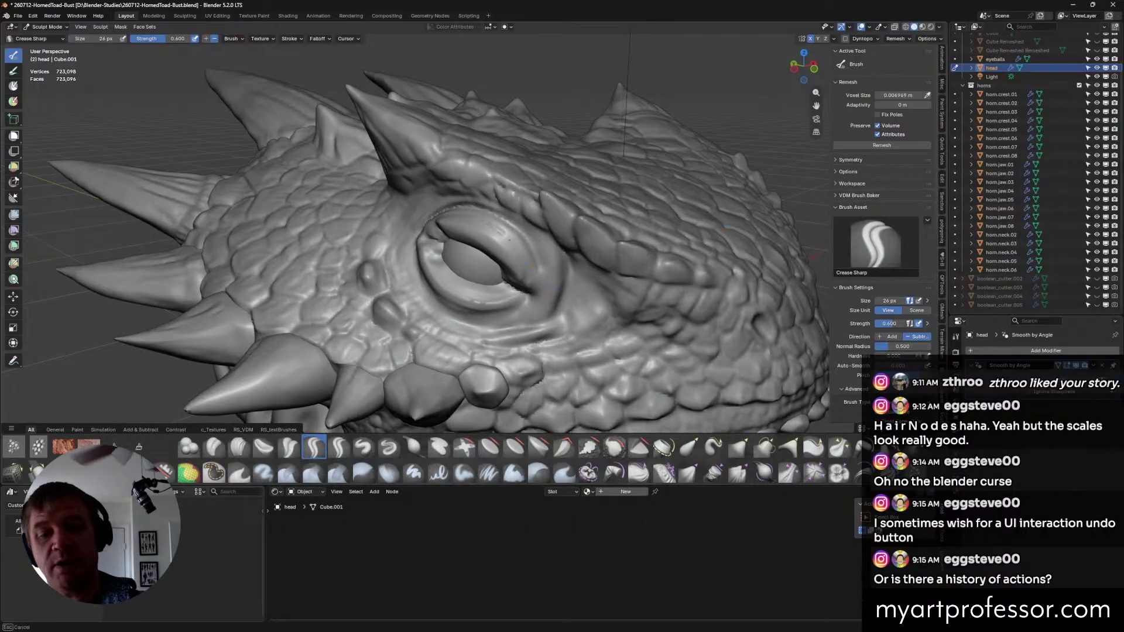
drag(525, 276, 530, 283)
mouse_move(530, 283)
middle_down()
mouse_move(542, 234)
mouse_move(573, 236)
mouse_move(495, 250)
mouse_move(457, 217)
mouse_move(553, 280)
mouse_move(536, 271)
mouse_move(545, 324)
middle_up()
drag(521, 321, 528, 316)
Set the Crease Sharp brush size to 50 px and crease the skin fold around the eye's front corner.
key(f)
click(543, 282)
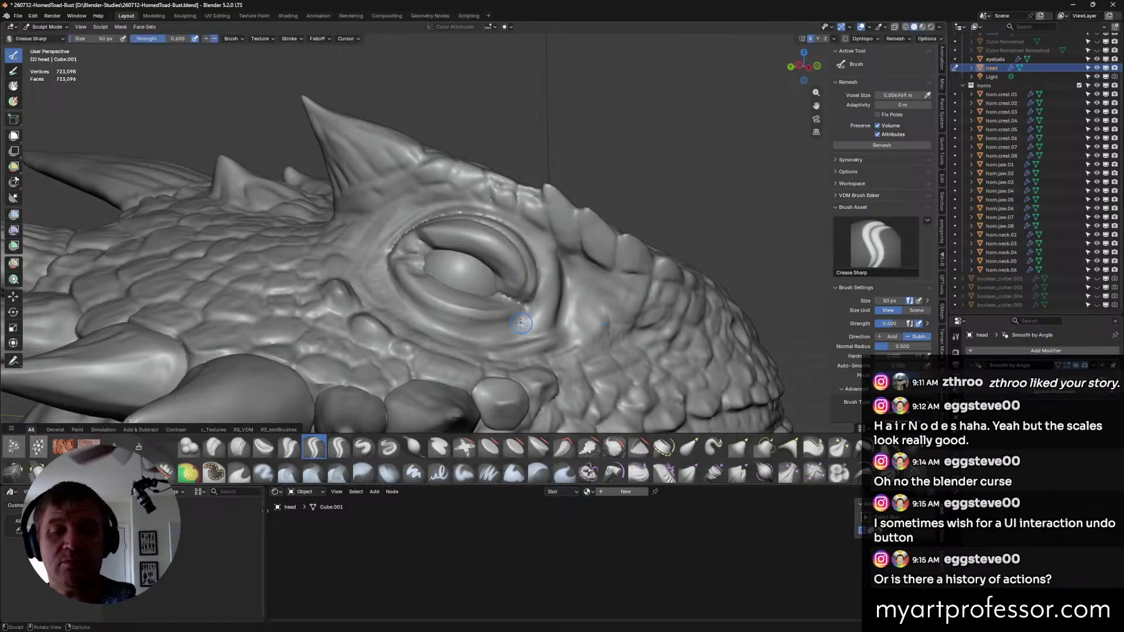
middle_drag(531, 300, 534, 311)
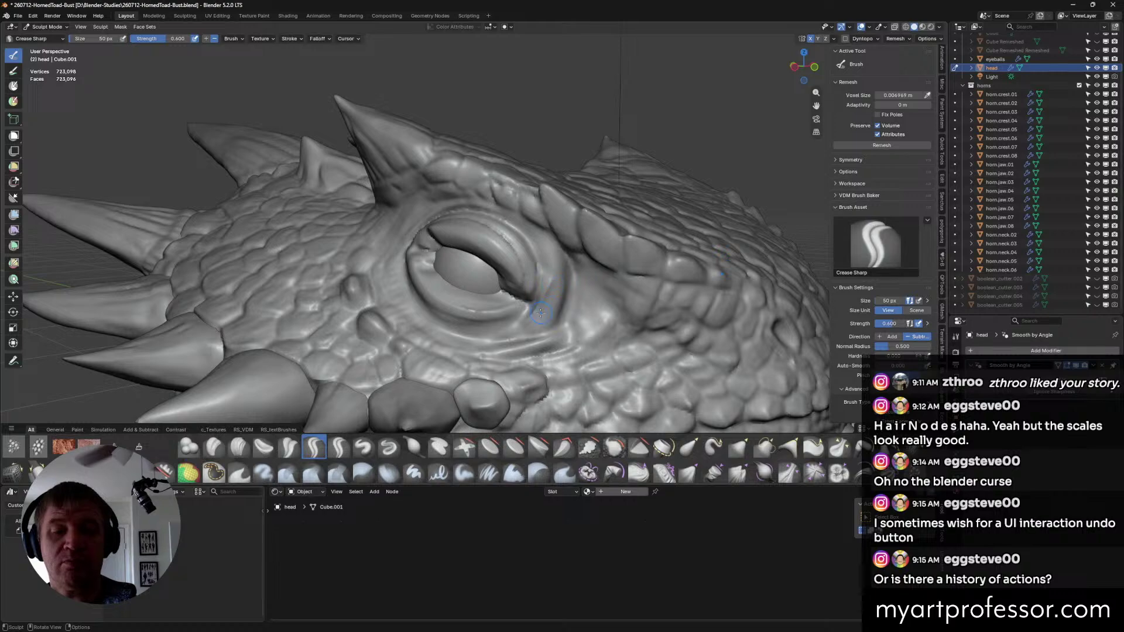
drag(554, 272, 555, 269)
mouse_move(533, 323)
mouse_down()
mouse_move(553, 271)
mouse_move(554, 285)
mouse_up()
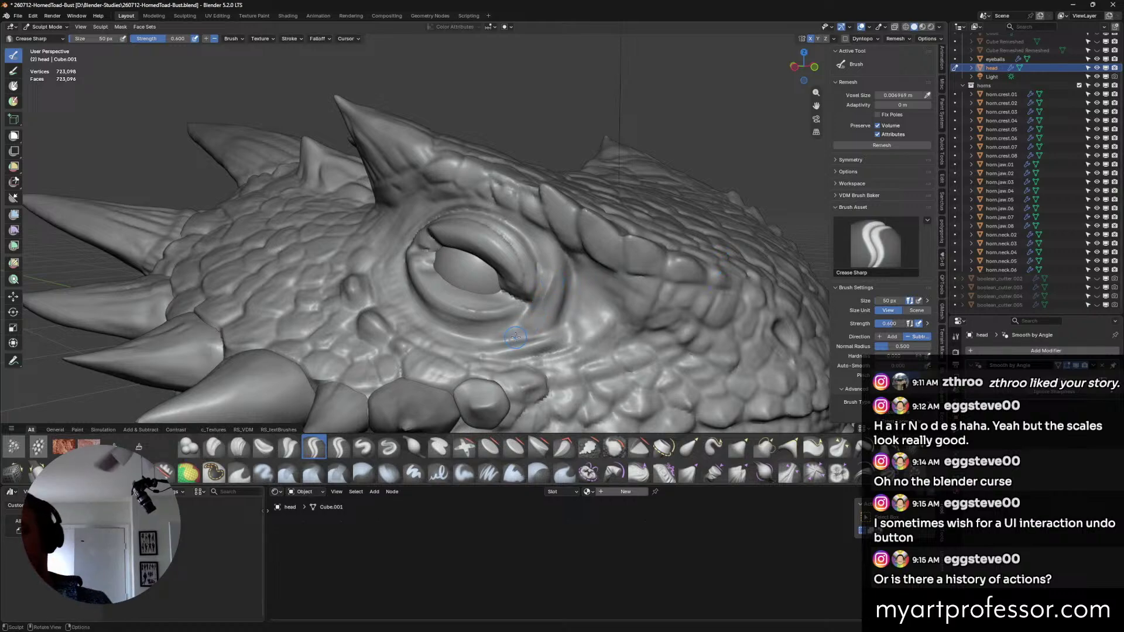
Deepen the folds in front of and below the eye's front corner with Crease Sharp, and save the file.
middle_drag(611, 333, 586, 294)
mouse_move(560, 253)
middle_down()
mouse_move(590, 283)
mouse_move(542, 332)
mouse_move(565, 334)
middle_up()
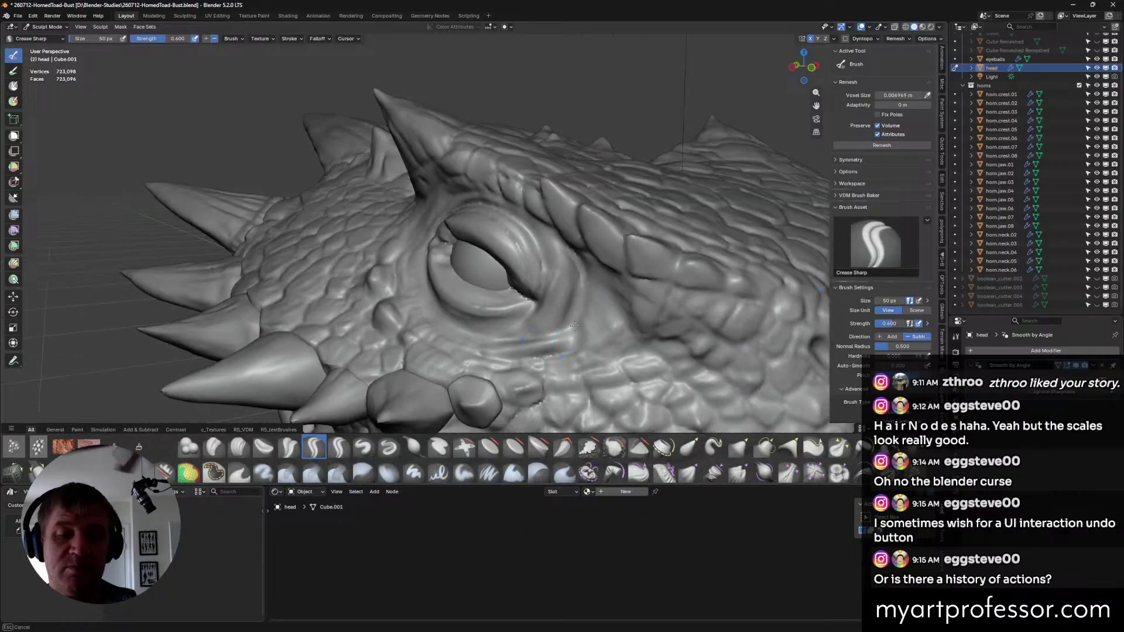
scroll(596, 320, up, 2)
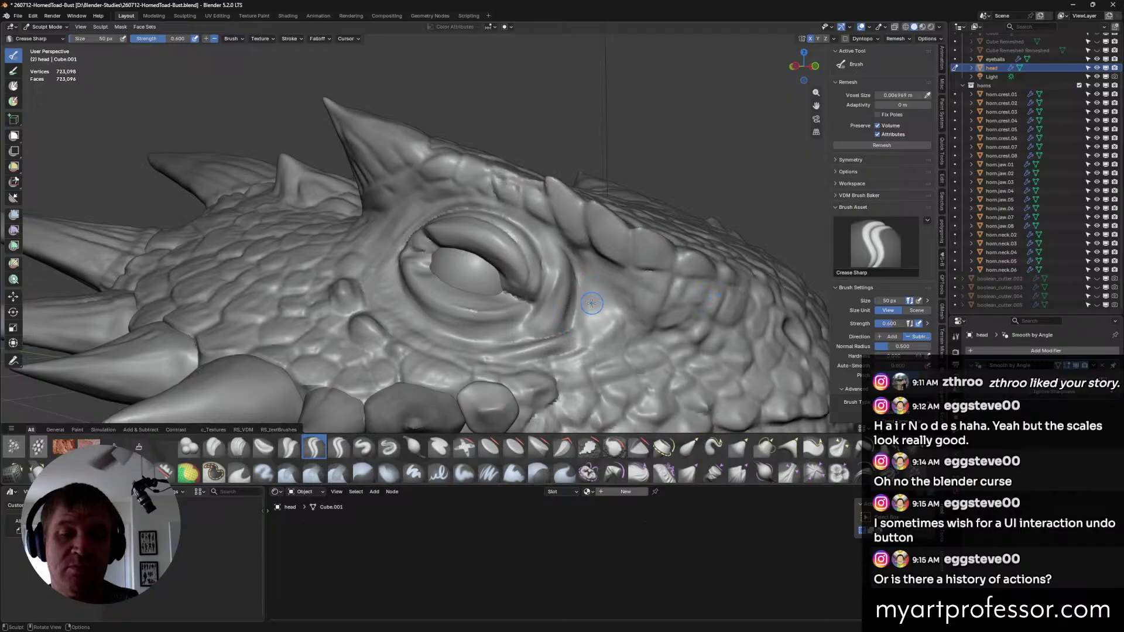
middle_drag(588, 308, 570, 303)
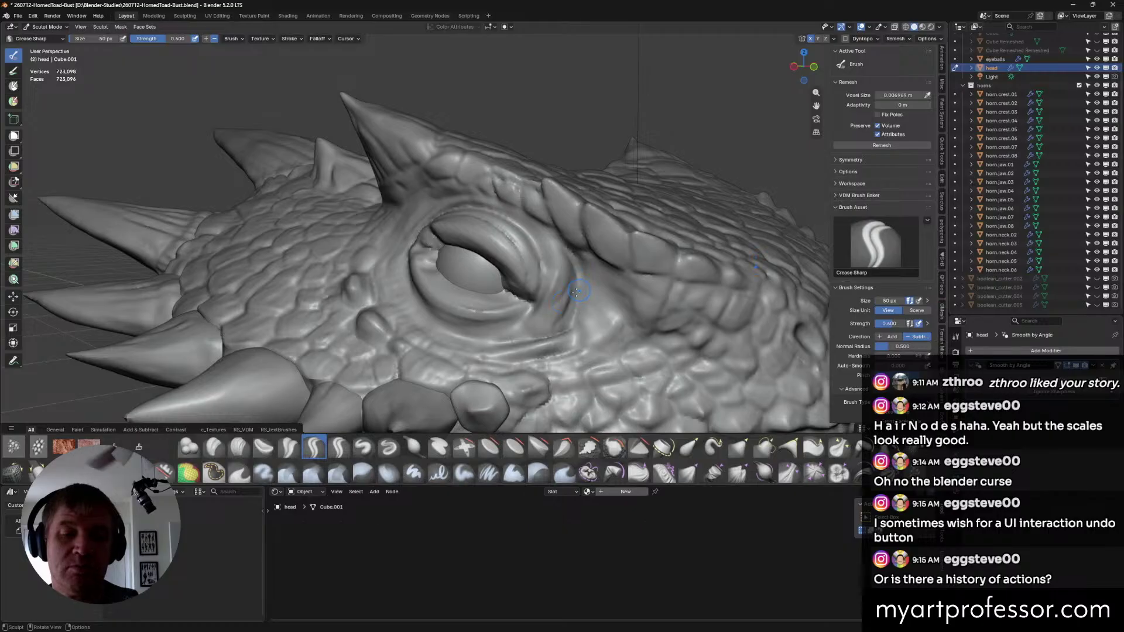
drag(549, 319, 541, 335)
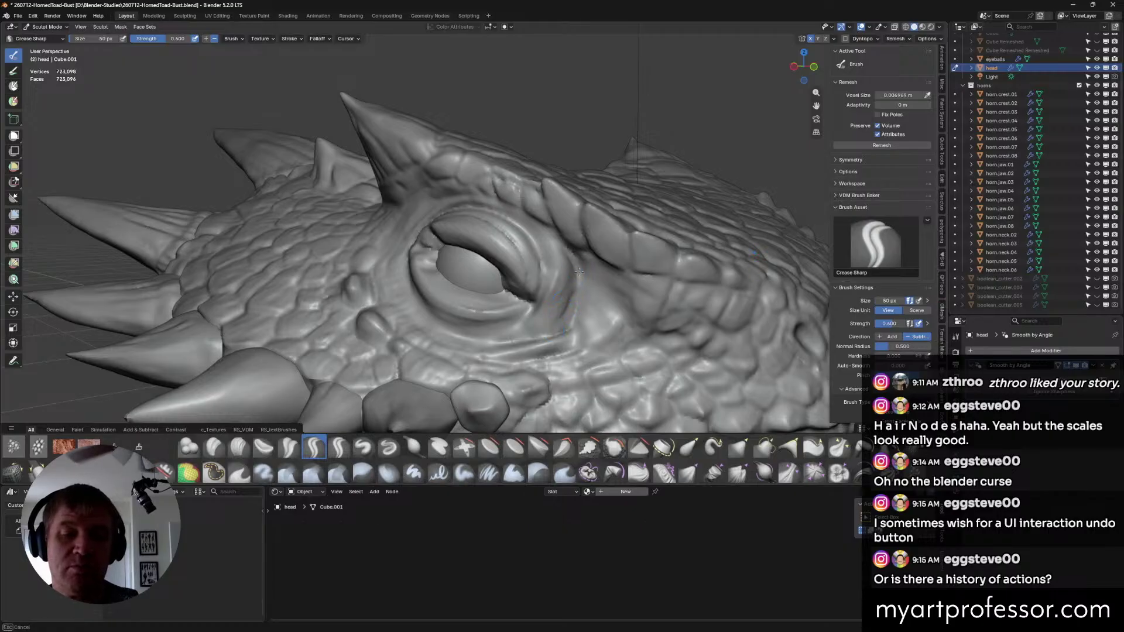
mouse_move(540, 335)
middle_down()
mouse_move(595, 326)
mouse_move(625, 386)
mouse_move(661, 350)
middle_up()
key(ctrl+s)
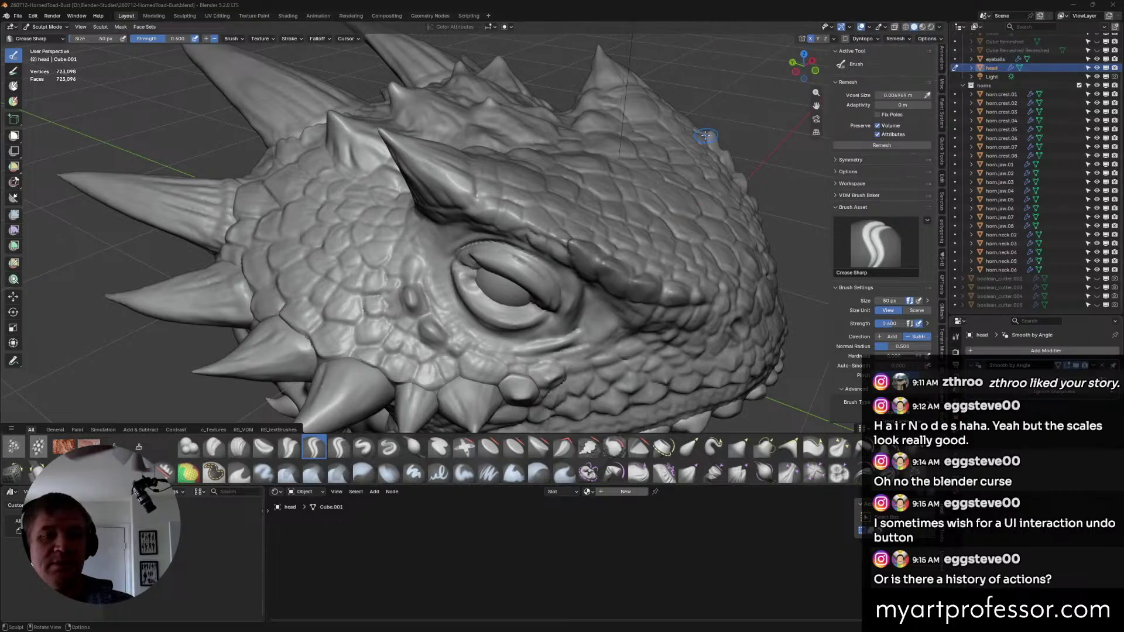
Switch to the Clay Strips brush, set its size to 30 px, and sculpt the skin behind the eye's rear corner.
mouse_move(711, 137)
middle_down()
mouse_move(759, 63)
mouse_move(736, 89)
middle_up()
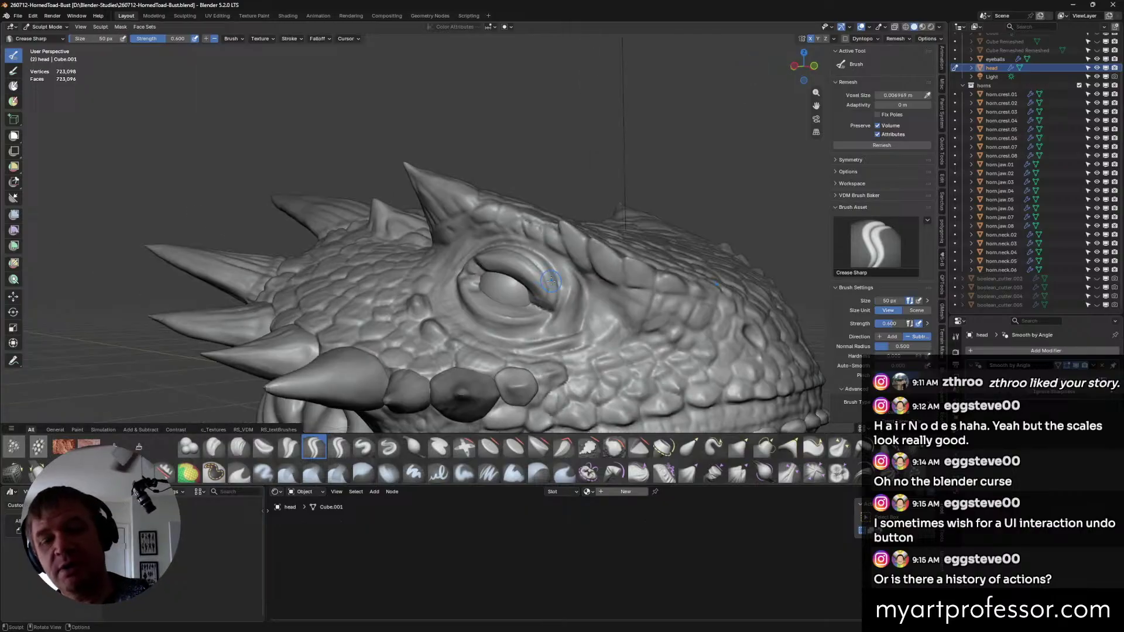
middle_drag(573, 298, 574, 313)
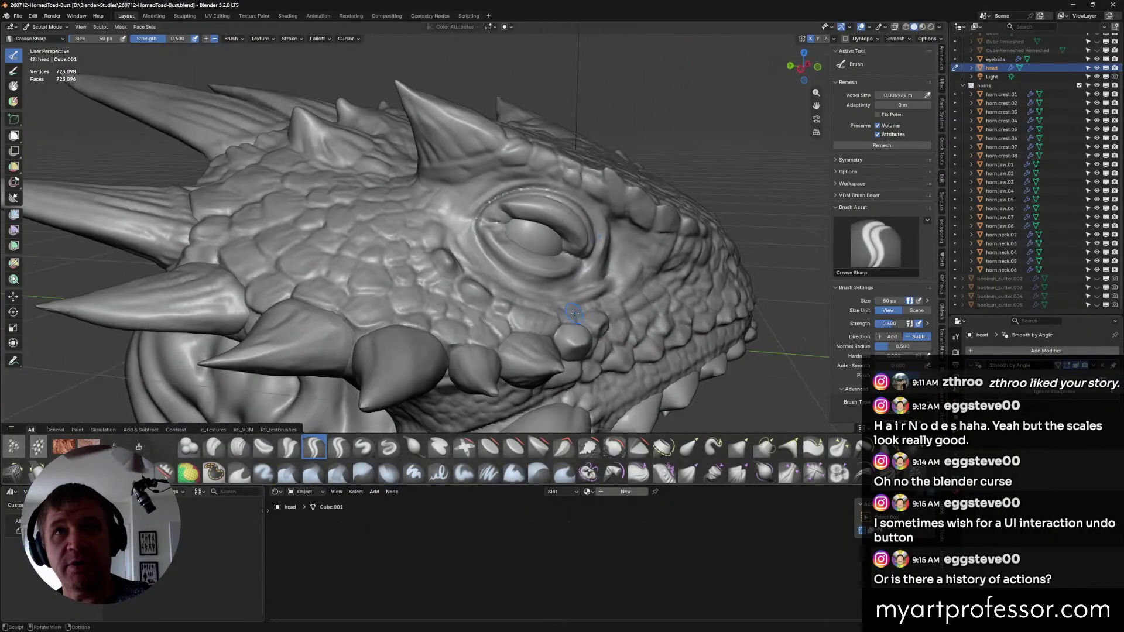
key(f)
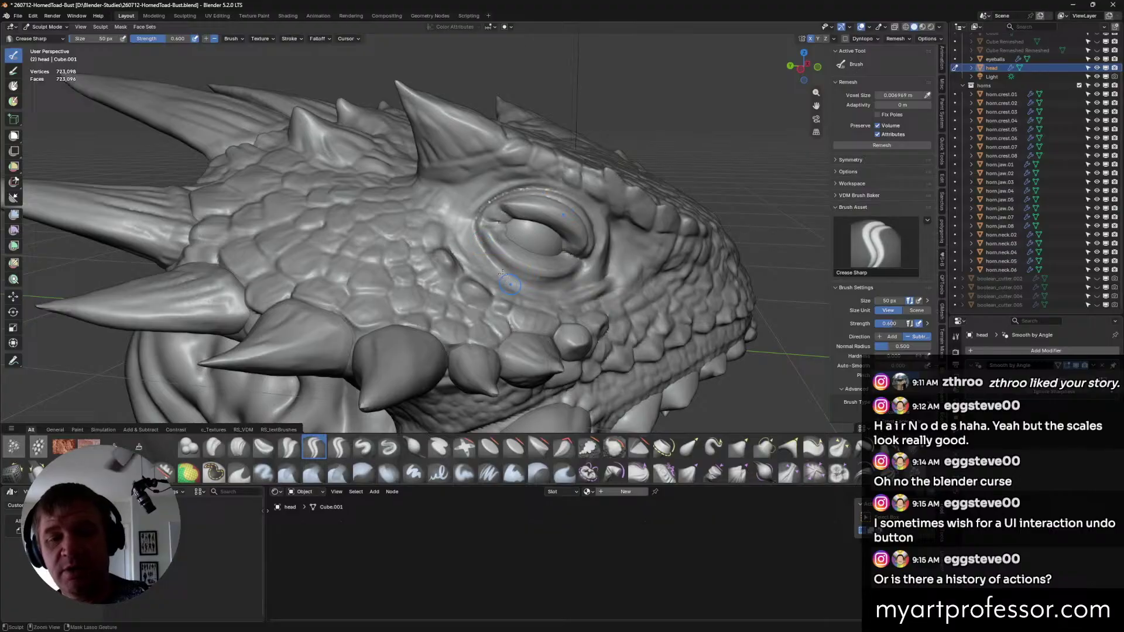
click(472, 235)
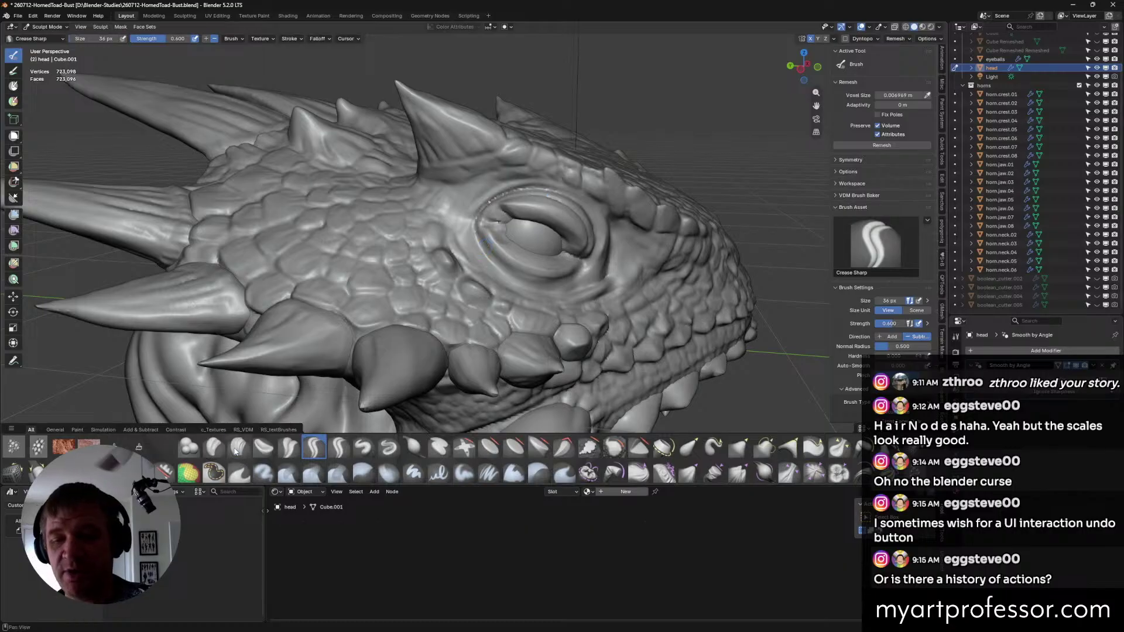
key(c)
scroll(490, 281, up, 3)
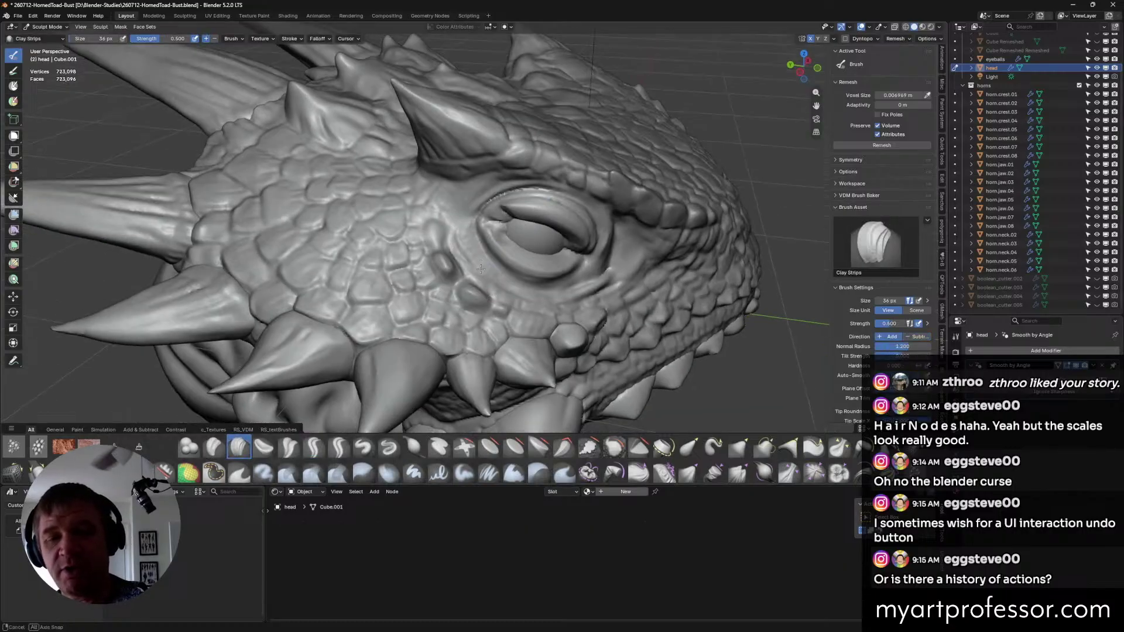
key(f)
click(476, 260)
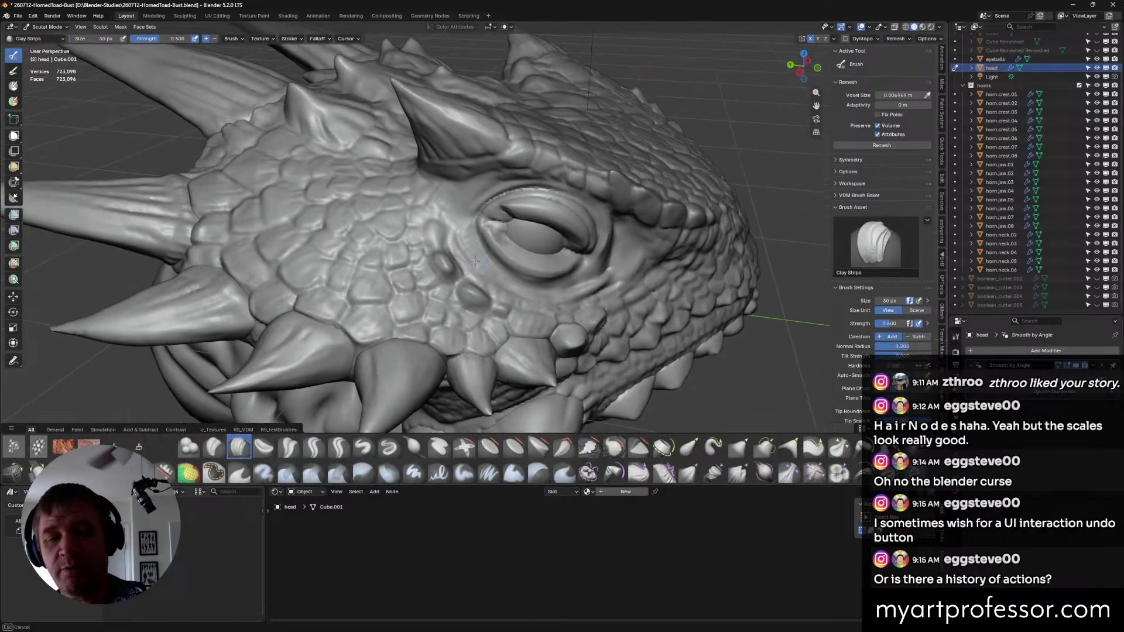
middle_drag(496, 258, 457, 222)
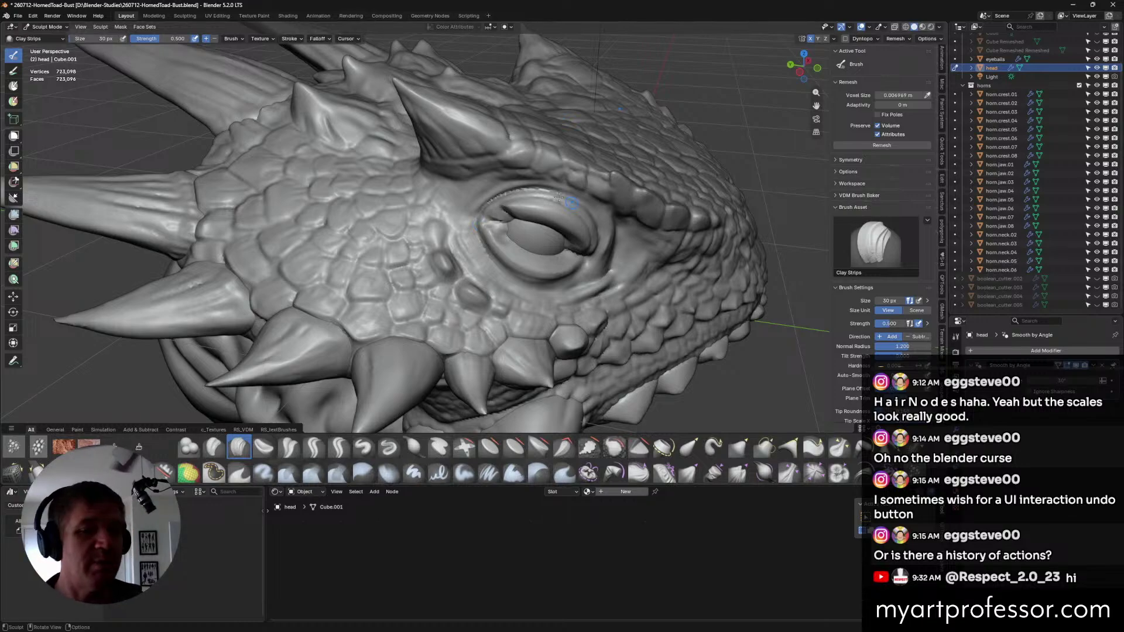
Switch to Object Mode and nudge the eyeballs slightly forward and up in the left orthographic view, by about 0.007 m.
middle_drag(559, 196, 546, 143)
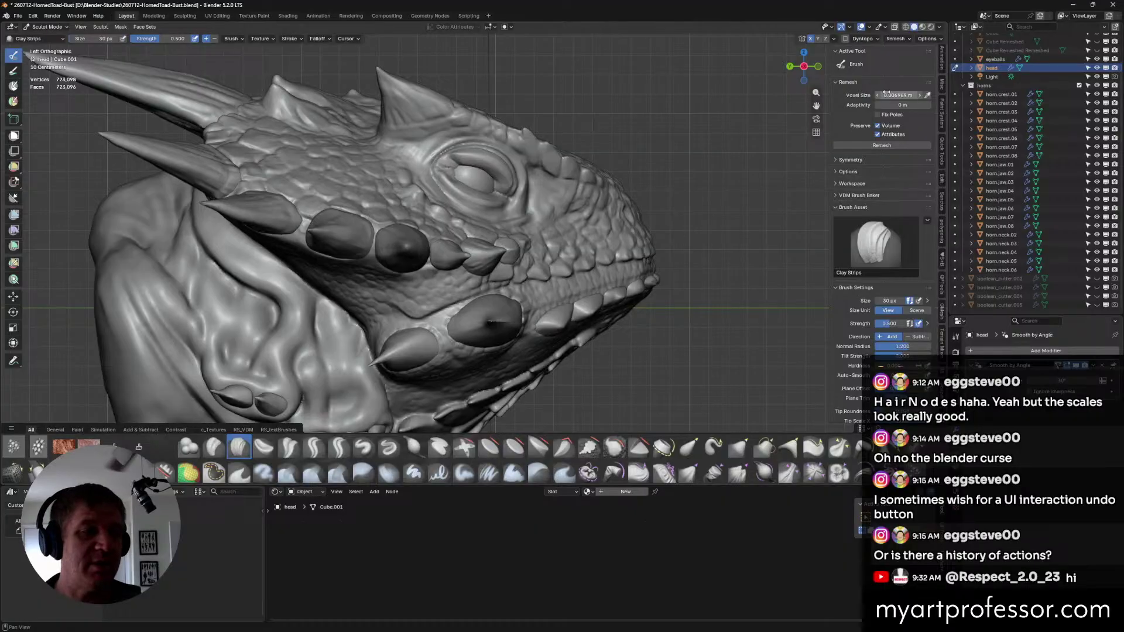
click(992, 58)
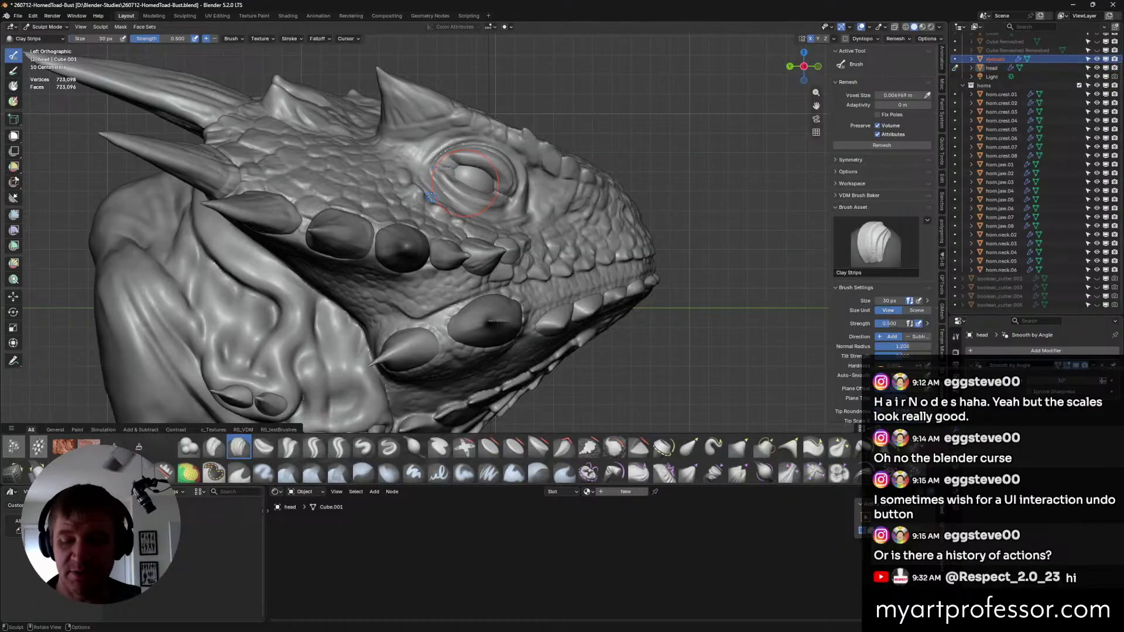
key(ctrl+Tab)
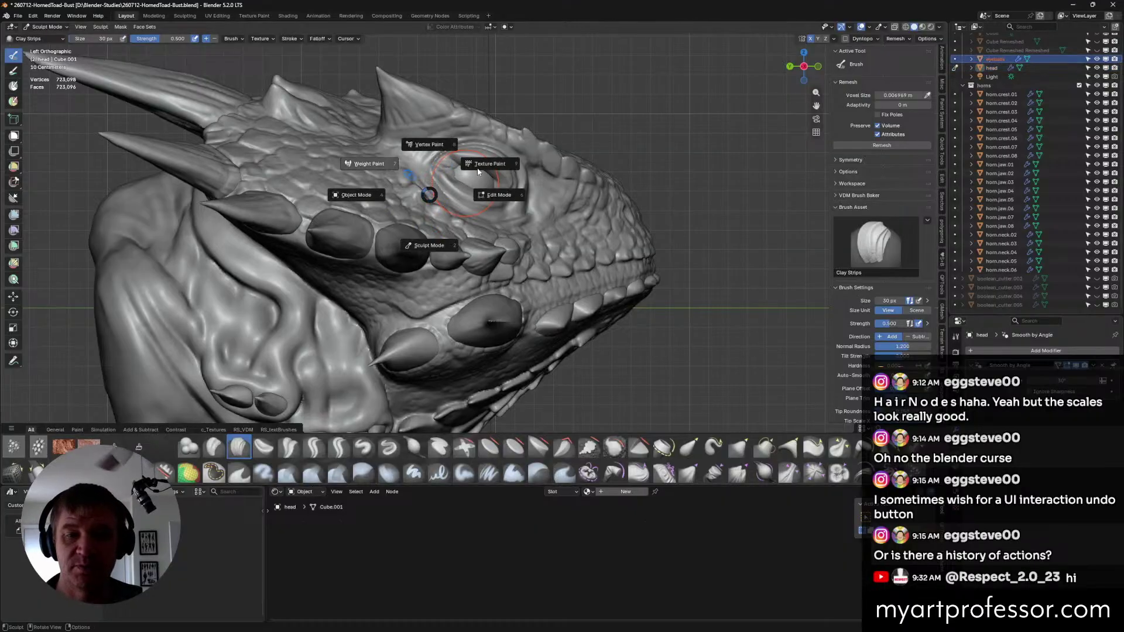
click(387, 173)
key(ctrl+Tab)
click(461, 160)
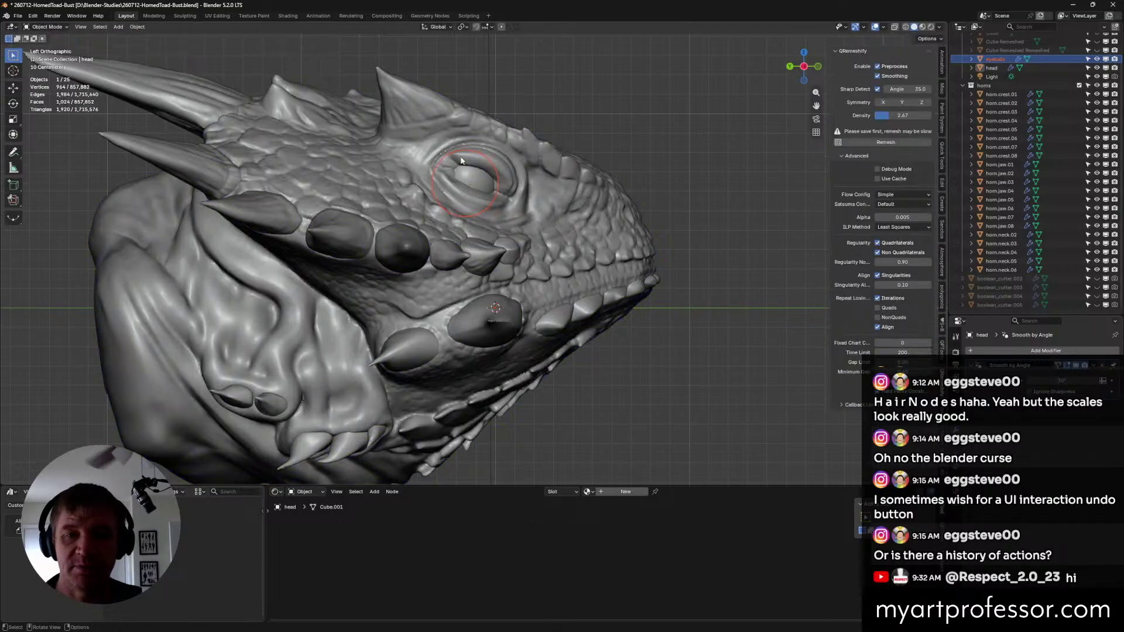
click(470, 175)
key(g)
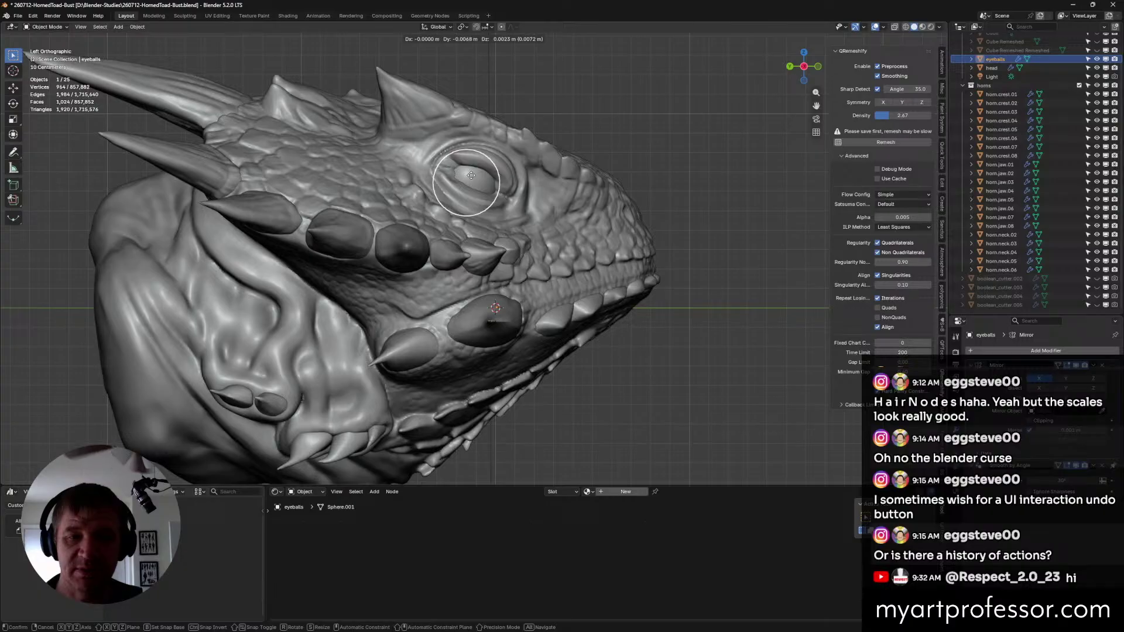
click(471, 175)
middle_drag(697, 202, 671, 211)
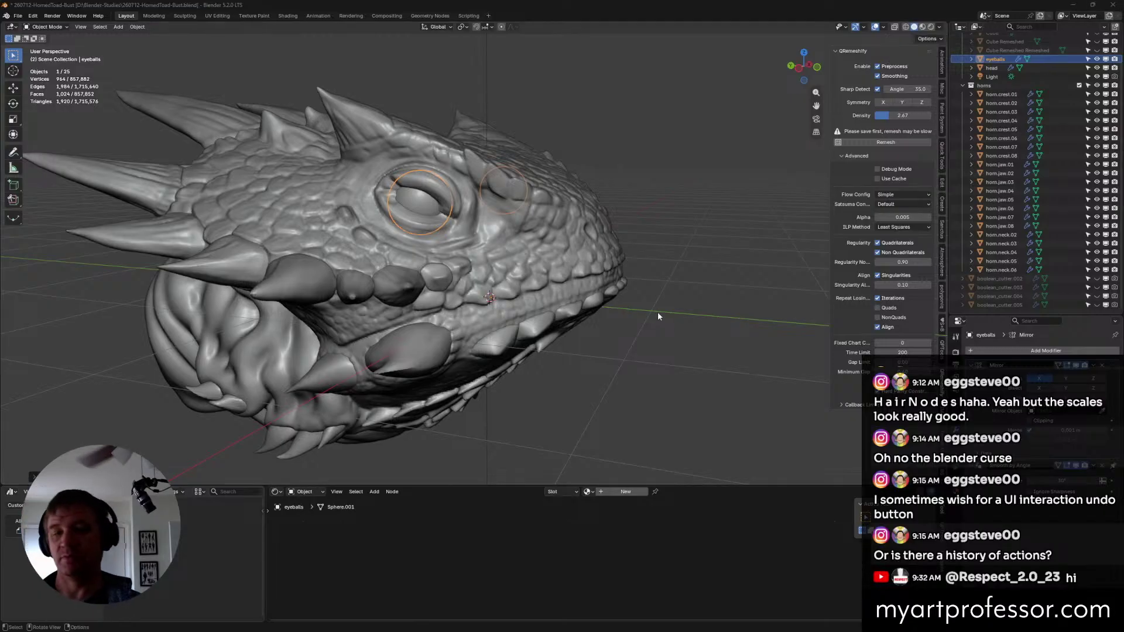
mouse_move(697, 222)
middle_down()
mouse_move(644, 254)
mouse_move(719, 224)
mouse_move(736, 195)
mouse_move(661, 205)
mouse_move(681, 226)
middle_up()
click(687, 223)
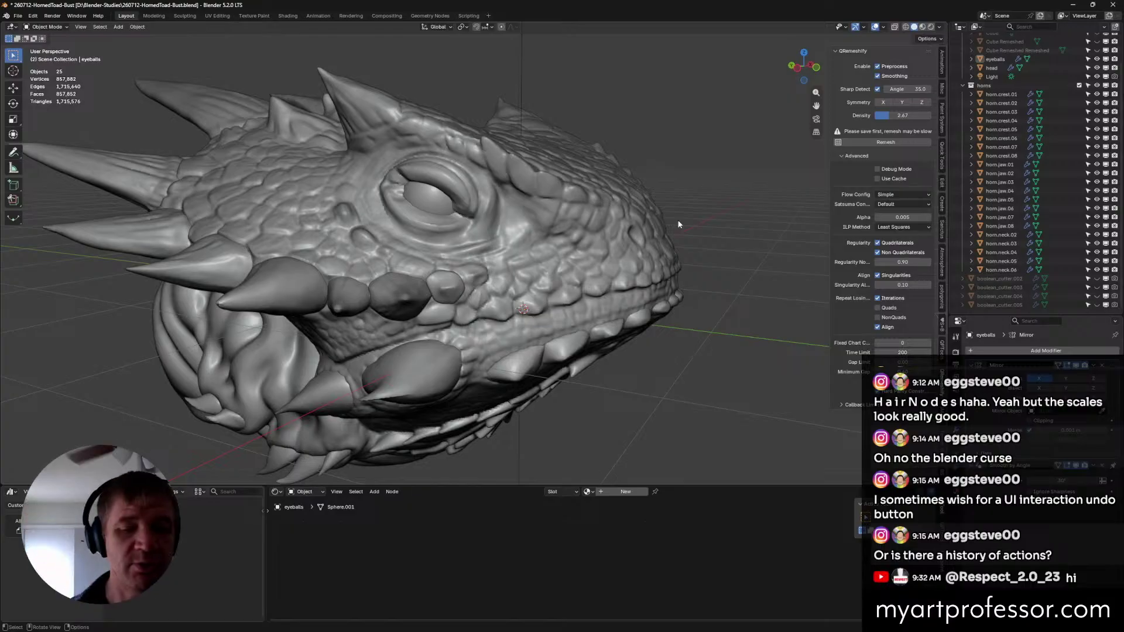
Select the head mesh again and return it to Sculpt Mode.
mouse_move(680, 224)
middle_down()
mouse_move(597, 309)
mouse_move(602, 398)
middle_up()
key(ctrl+Tab)
key(ctrl+Tab)
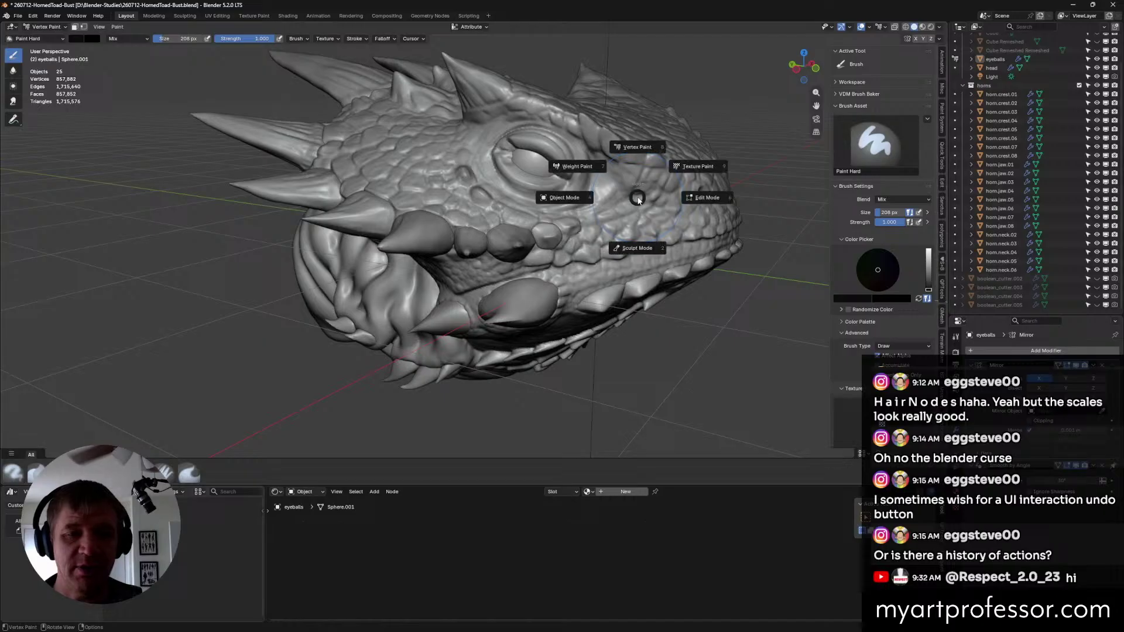
click(621, 187)
click(623, 186)
key(ctrl+Tab)
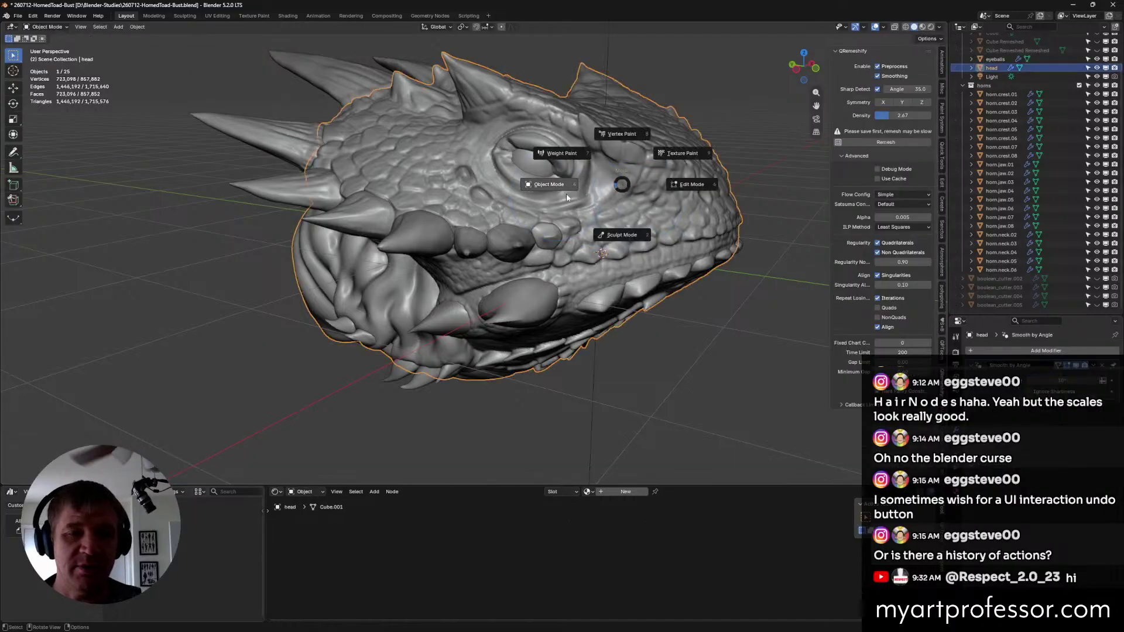
click(628, 239)
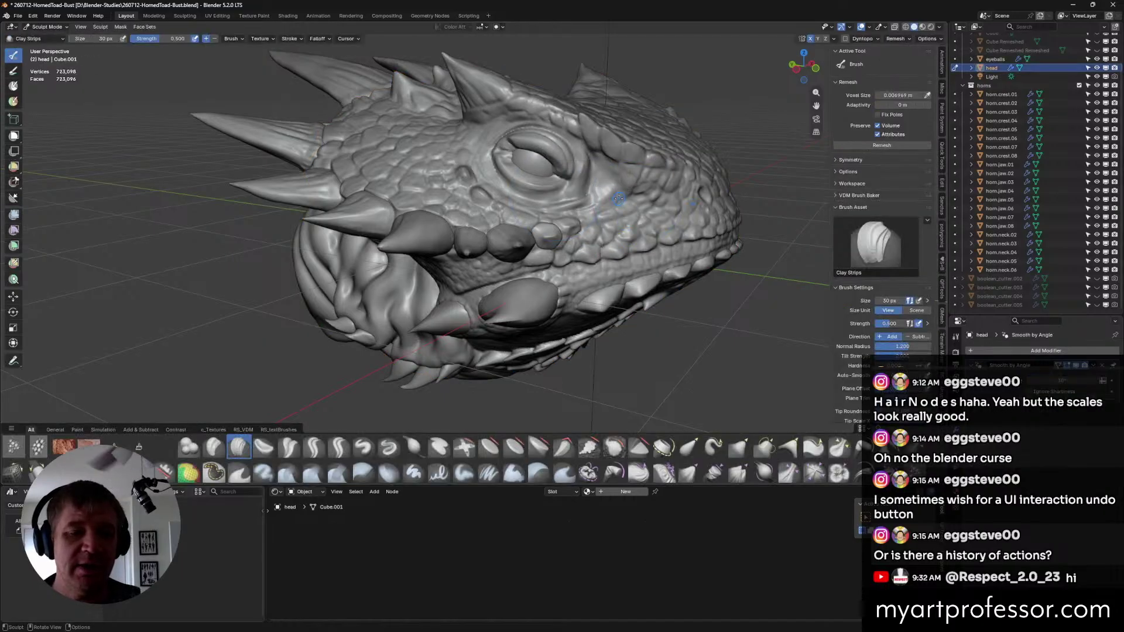
Try a stroke of the test03 brush on the scales in front of the eye.
scroll(619, 198, up, 1)
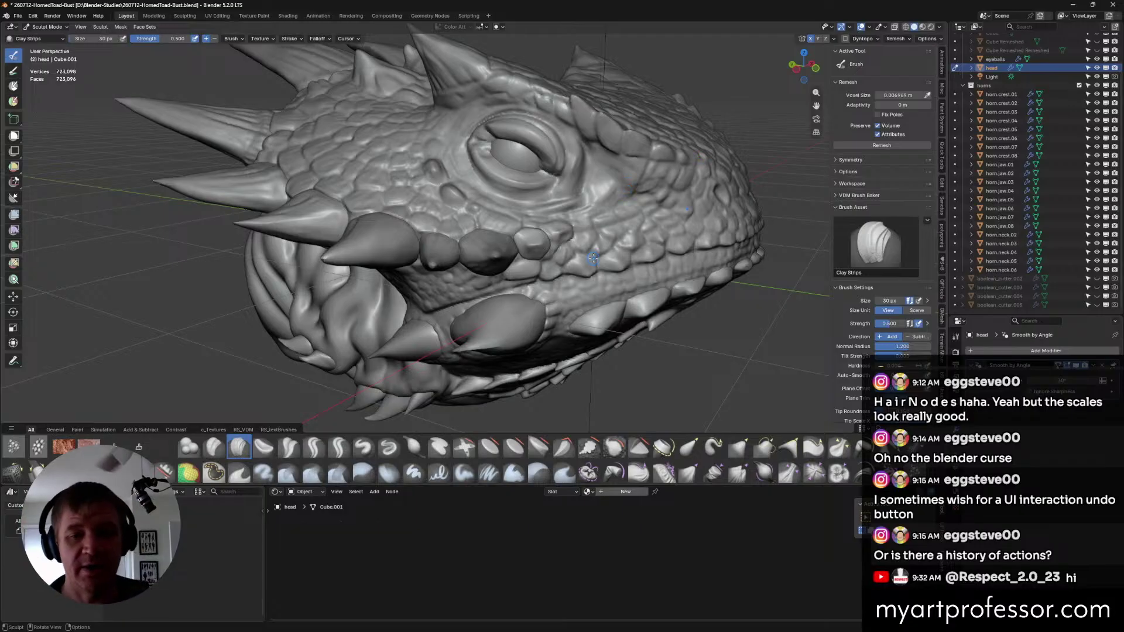
scroll(593, 258, down, 3)
mouse_move(591, 260)
middle_down()
mouse_move(608, 260)
mouse_move(513, 257)
mouse_move(684, 287)
middle_up()
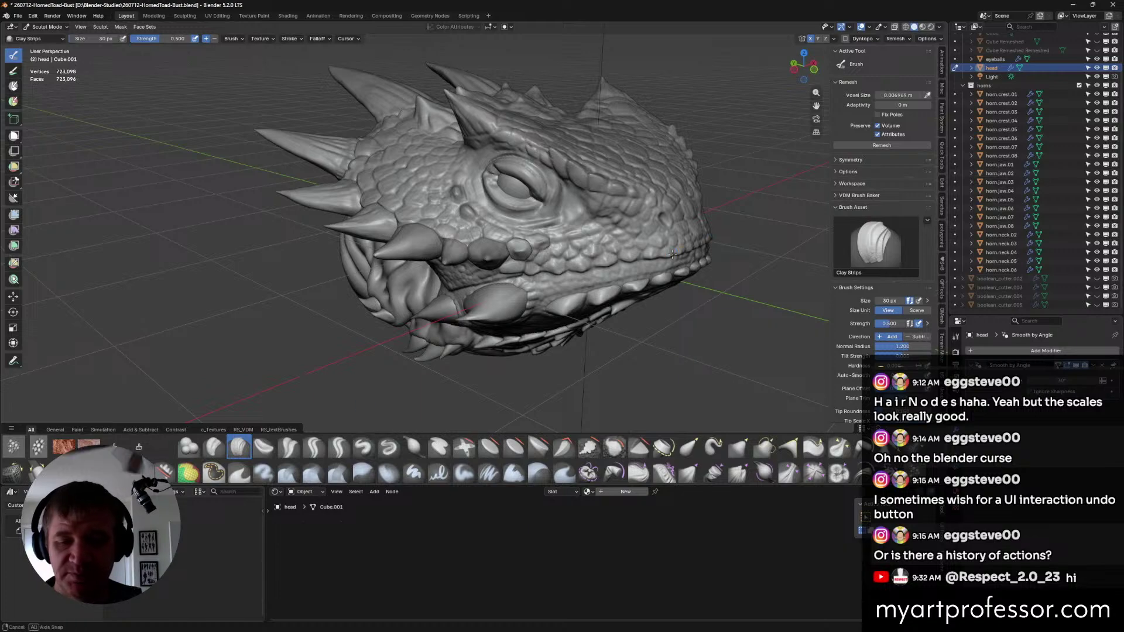
middle_drag(609, 328, 624, 337)
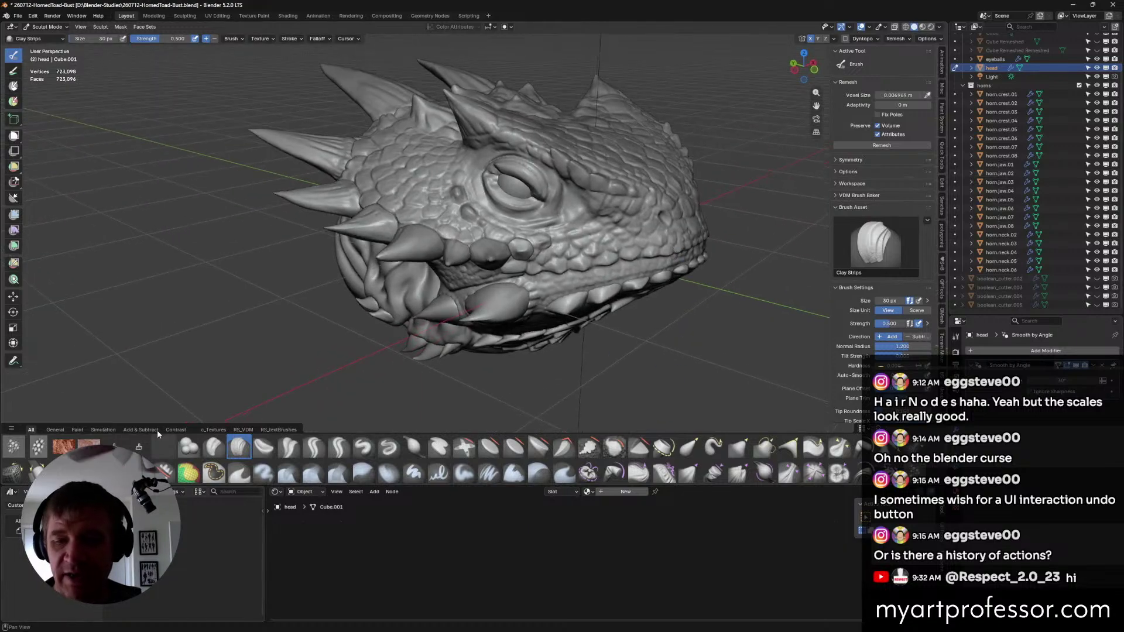
click(138, 447)
drag(589, 208, 627, 253)
key(Escape)
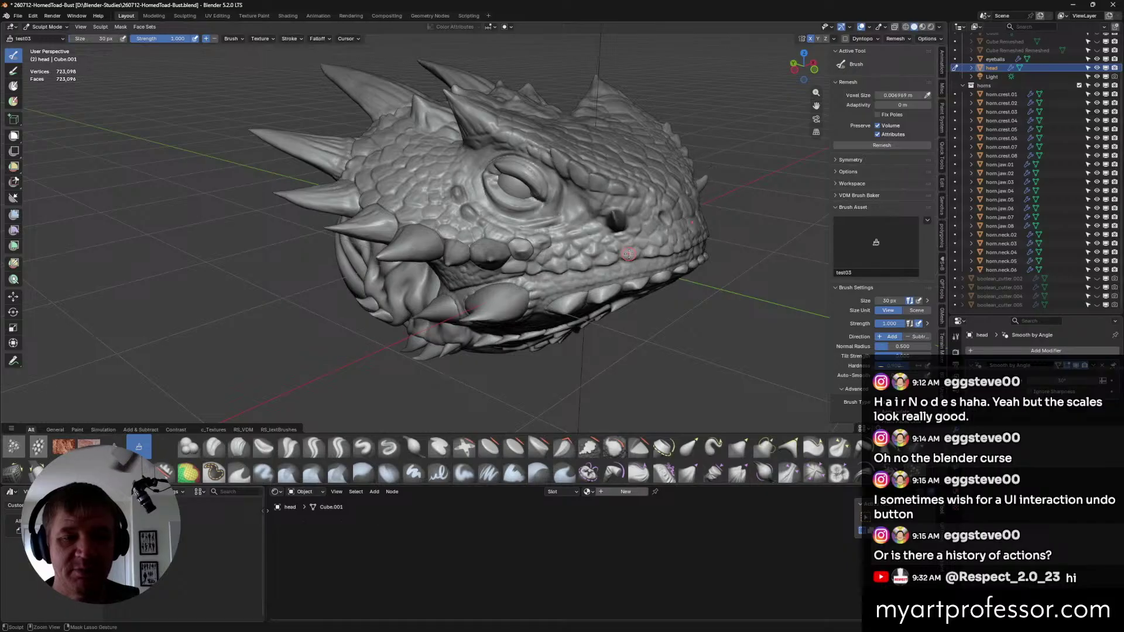
Examine the eye, eyelids and surrounding skin folds from several angles around the head.
click(214, 447)
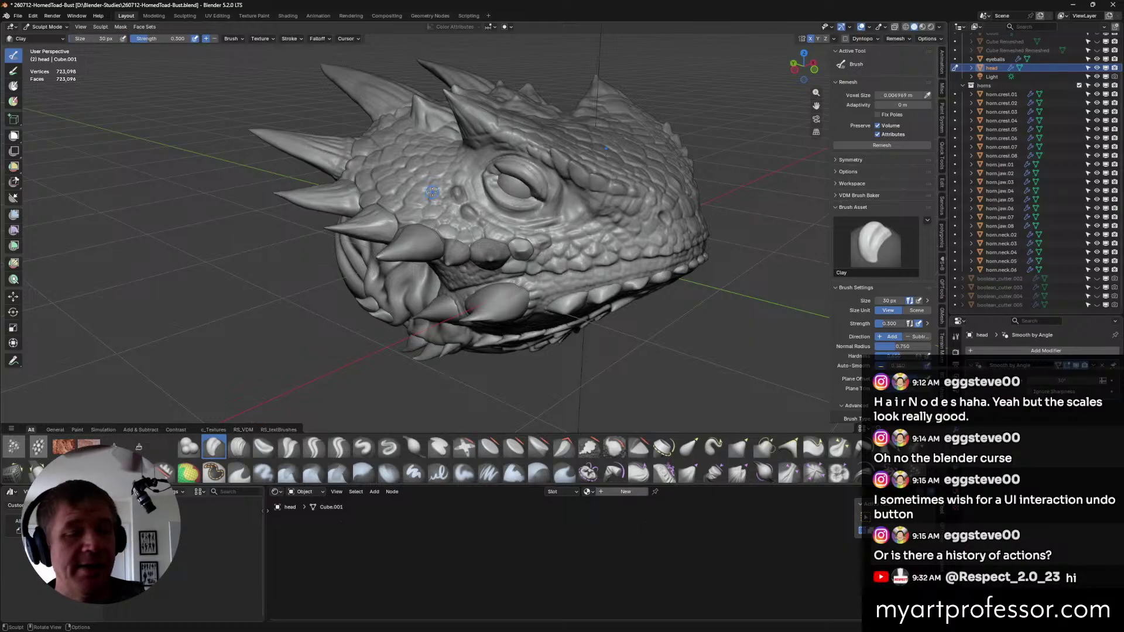
mouse_move(431, 181)
middle_down()
mouse_move(454, 211)
mouse_move(567, 126)
mouse_move(624, 118)
mouse_move(598, 165)
middle_up()
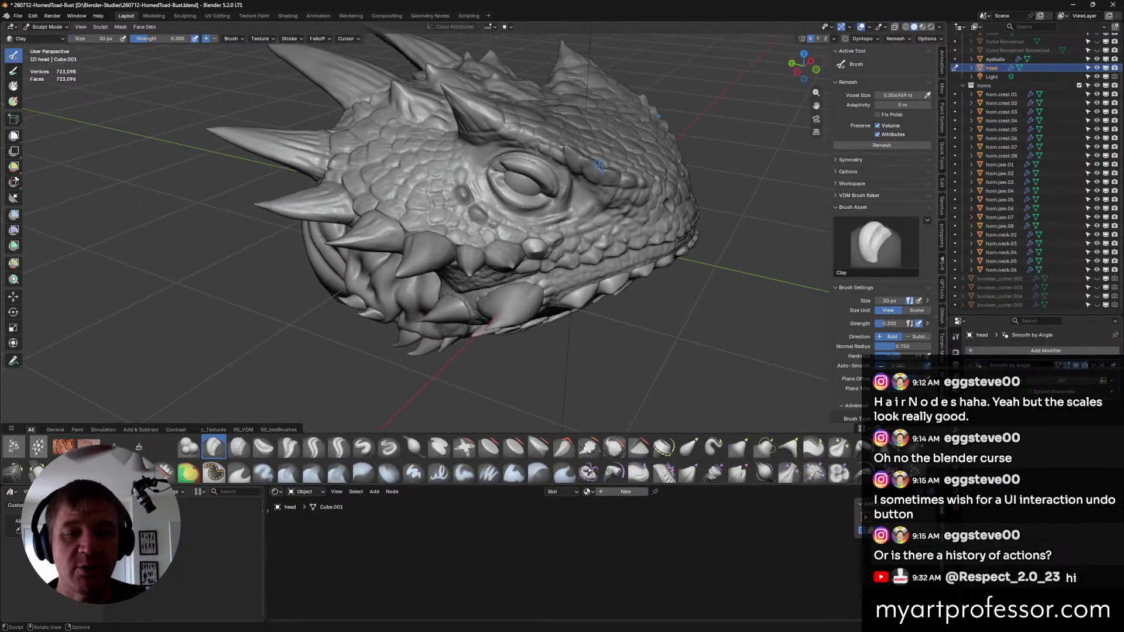
middle_drag(718, 268, 645, 260)
middle_drag(574, 254, 569, 215)
key(shift+c)
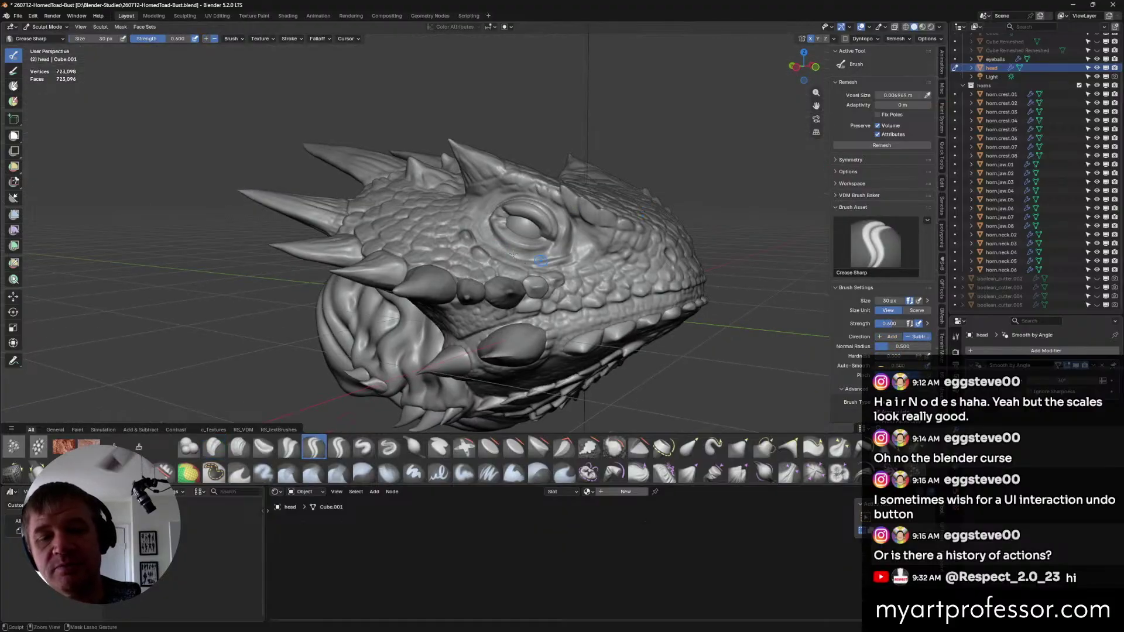
middle_drag(577, 260, 566, 266)
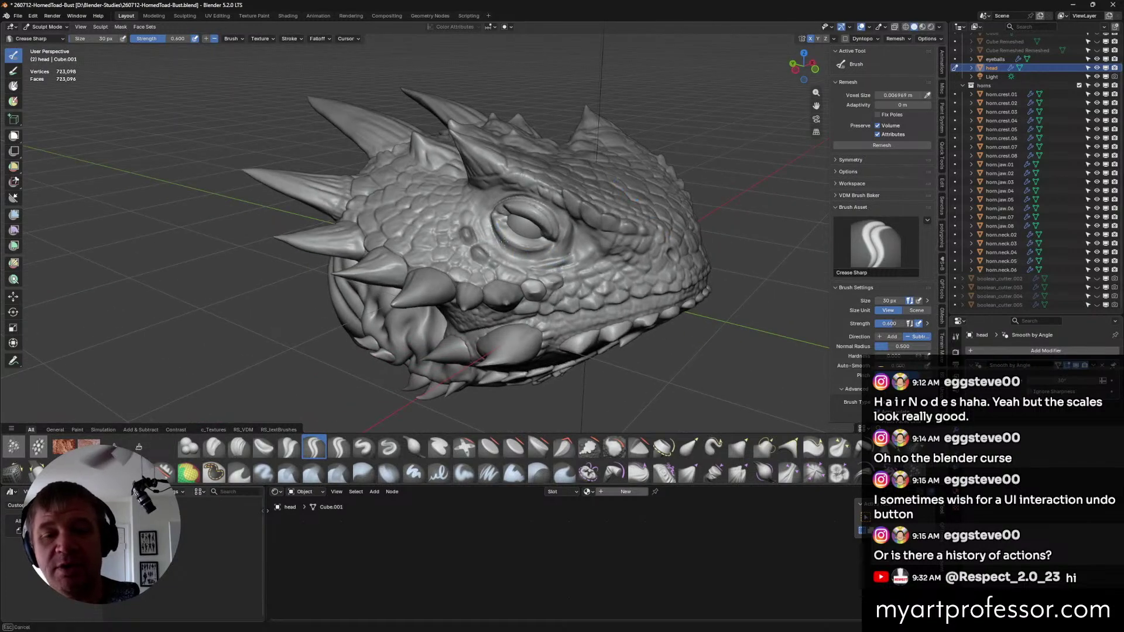
middle_drag(503, 241, 520, 270)
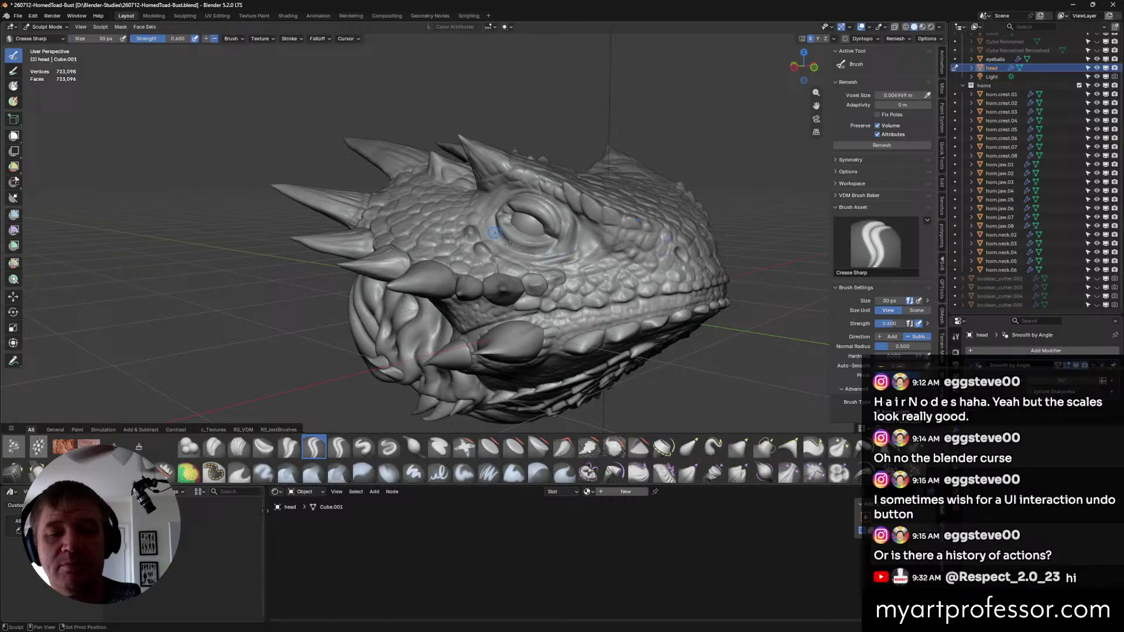
middle_drag(495, 233, 497, 245)
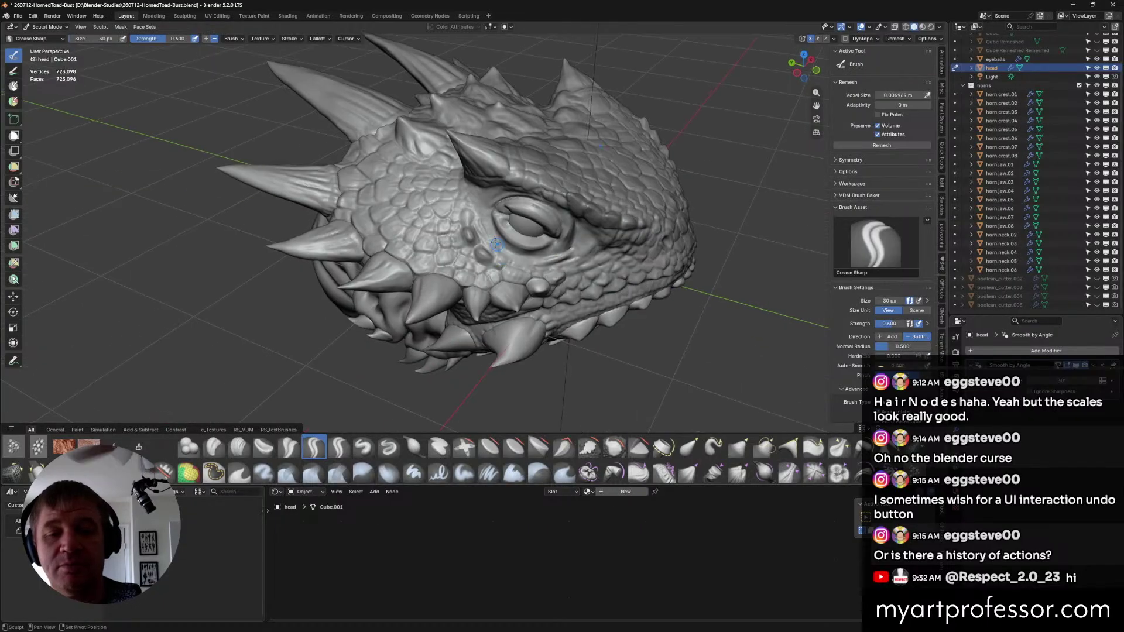
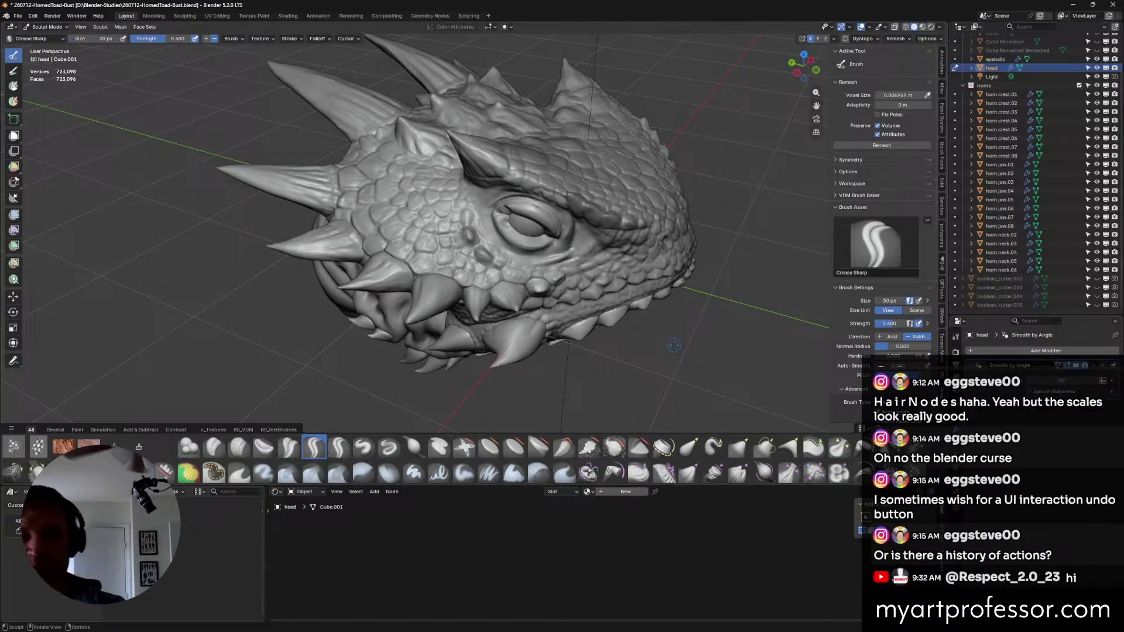
mouse_move(674, 345)
middle_down()
mouse_move(654, 343)
mouse_move(674, 340)
mouse_move(681, 280)
mouse_move(548, 268)
mouse_move(567, 189)
mouse_move(569, 198)
middle_up()
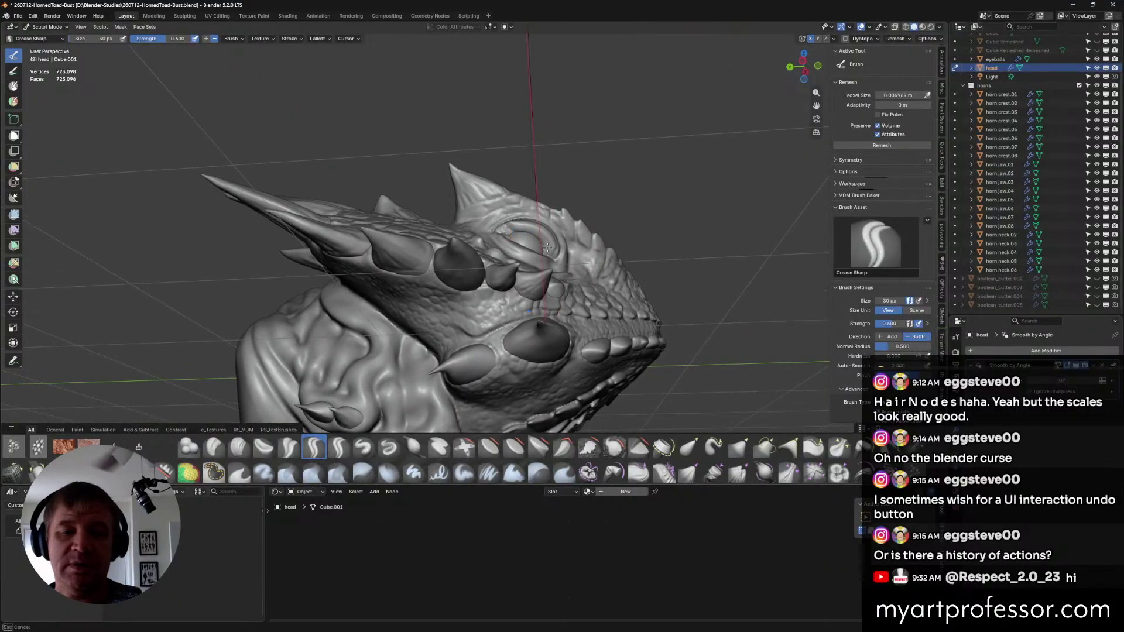
middle_drag(536, 240, 566, 252)
Switch to the Pinch/Magnify brush, set its size to 44 px, and pinch the edge of the upper eyelid.
key(p)
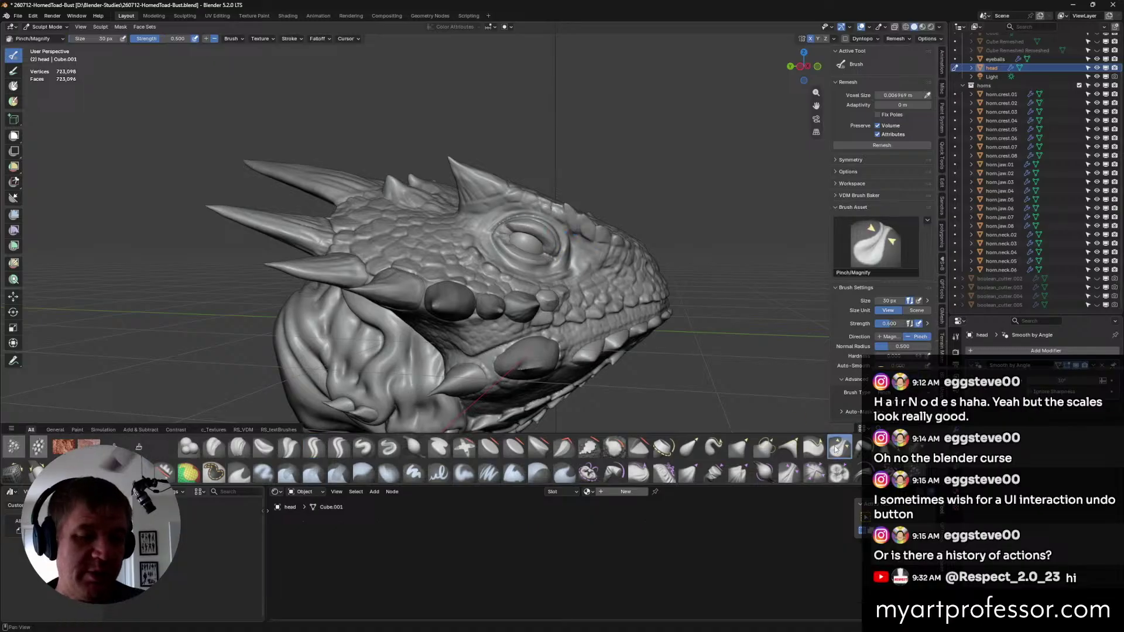
key(f)
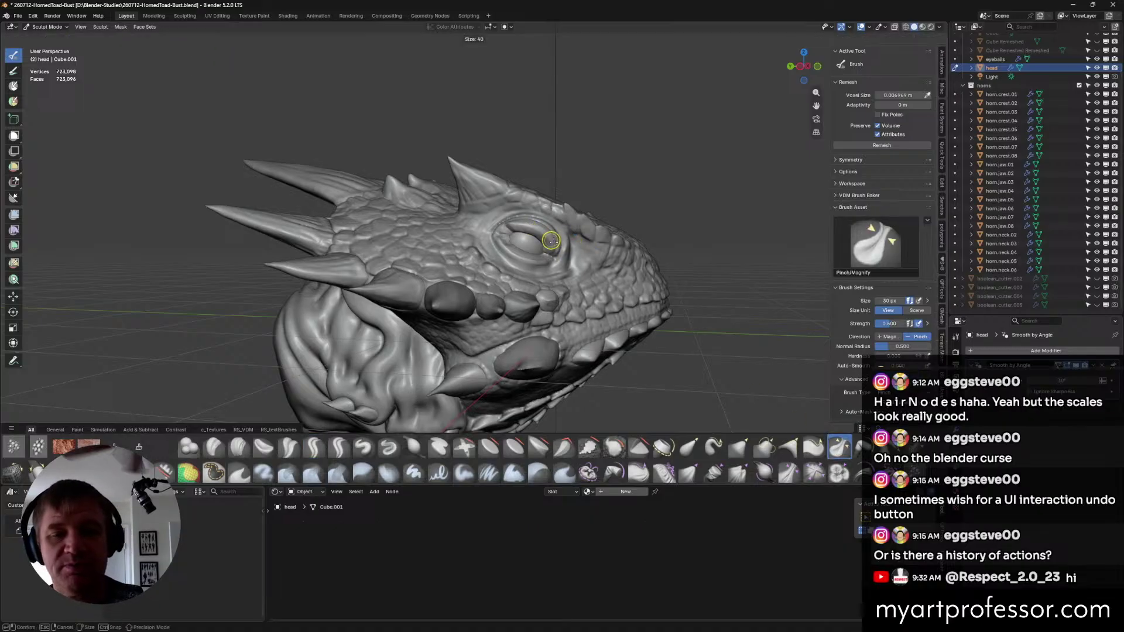
click(559, 239)
mouse_move(552, 243)
middle_down()
mouse_move(540, 264)
mouse_move(539, 216)
mouse_move(550, 210)
mouse_move(544, 233)
middle_up()
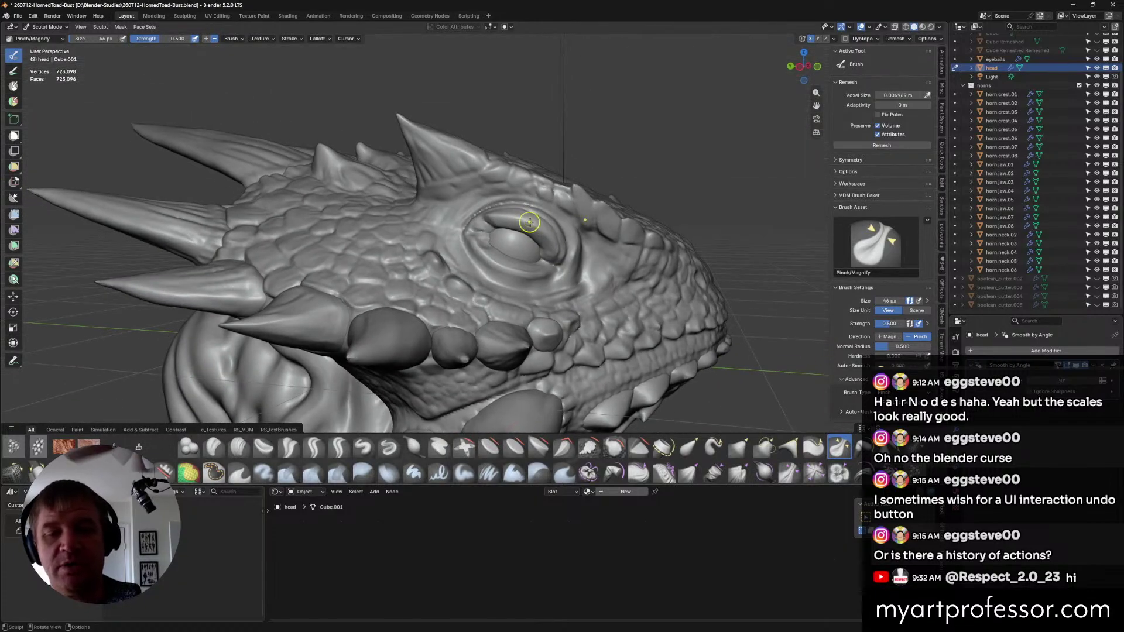
middle_drag(556, 255, 553, 243)
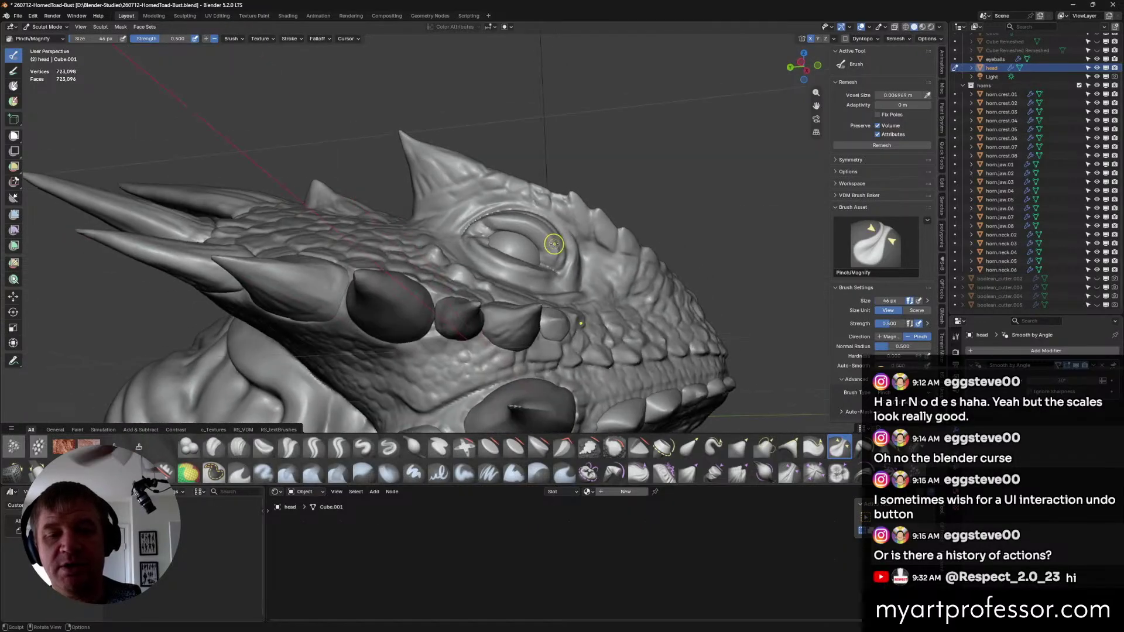
drag(561, 247, 507, 217)
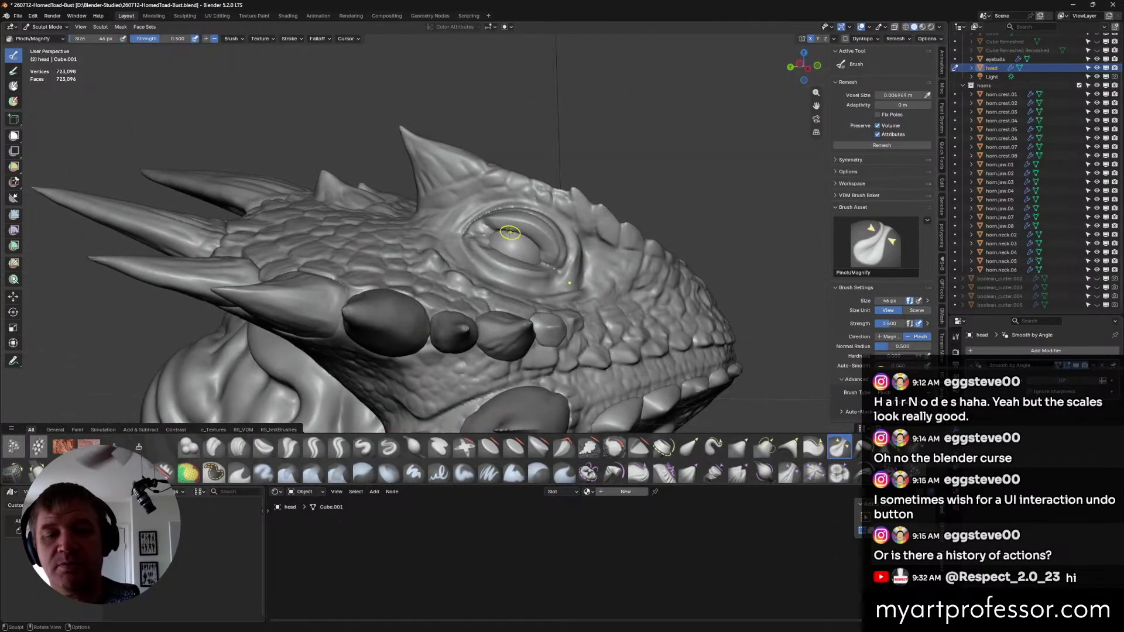
Pinch the lower eyelid's fold with the Pinch/Magnify brush, from the rear corner toward the front.
middle_drag(527, 233, 563, 256)
middle_drag(484, 252, 492, 261)
drag(492, 260, 553, 274)
middle_drag(553, 274, 521, 280)
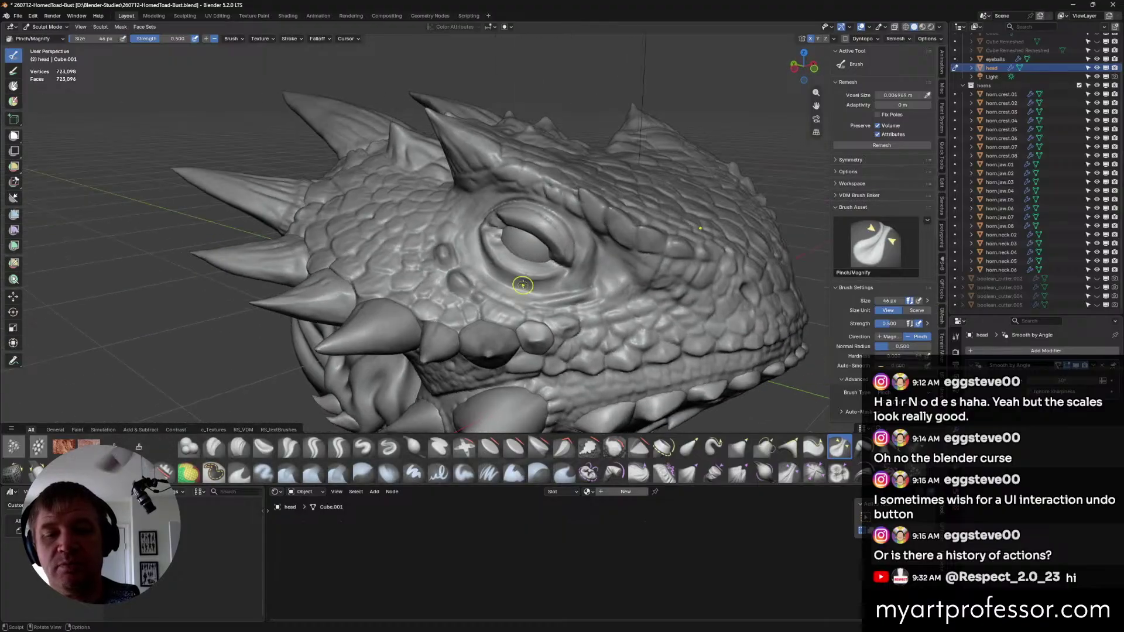
Switch to the Draw brush and carve the skin fold below the eye and around its front corner, reducing the size to 42 px.
mouse_move(563, 232)
middle_down()
mouse_move(542, 219)
mouse_move(566, 244)
mouse_move(558, 285)
mouse_move(504, 276)
mouse_move(599, 277)
middle_up()
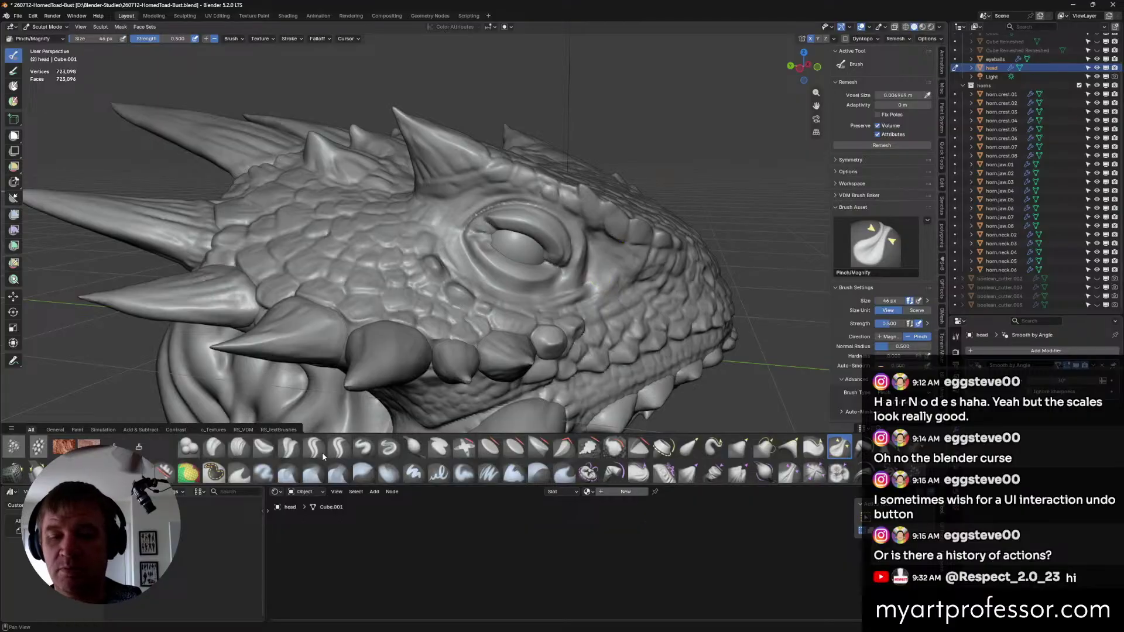
click(364, 447)
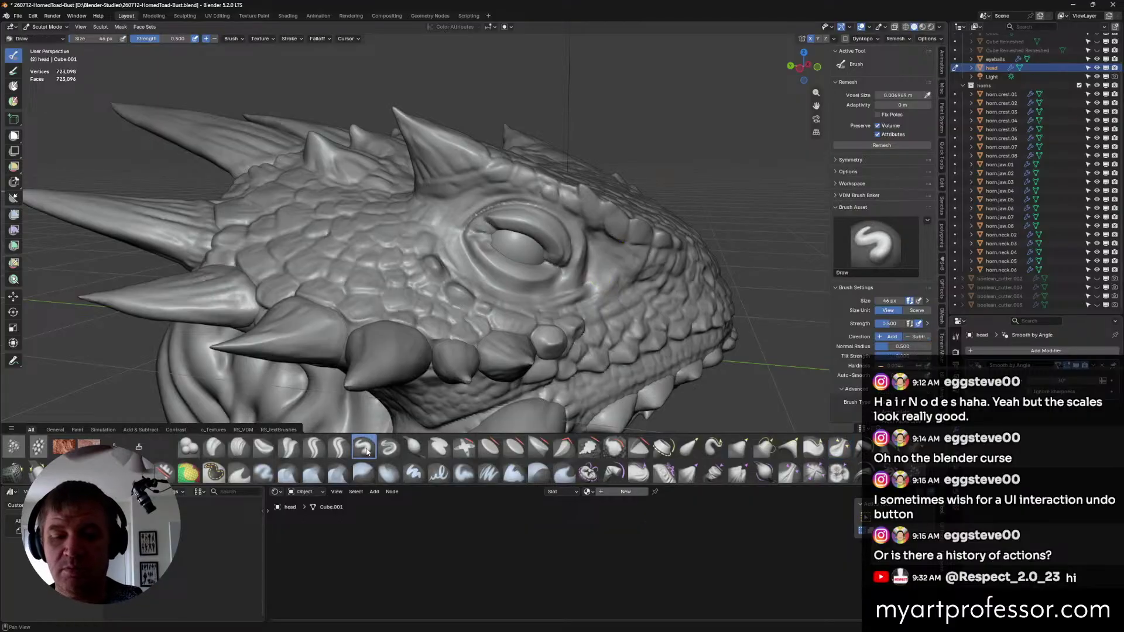
ctrl+right_drag(482, 275, 546, 289)
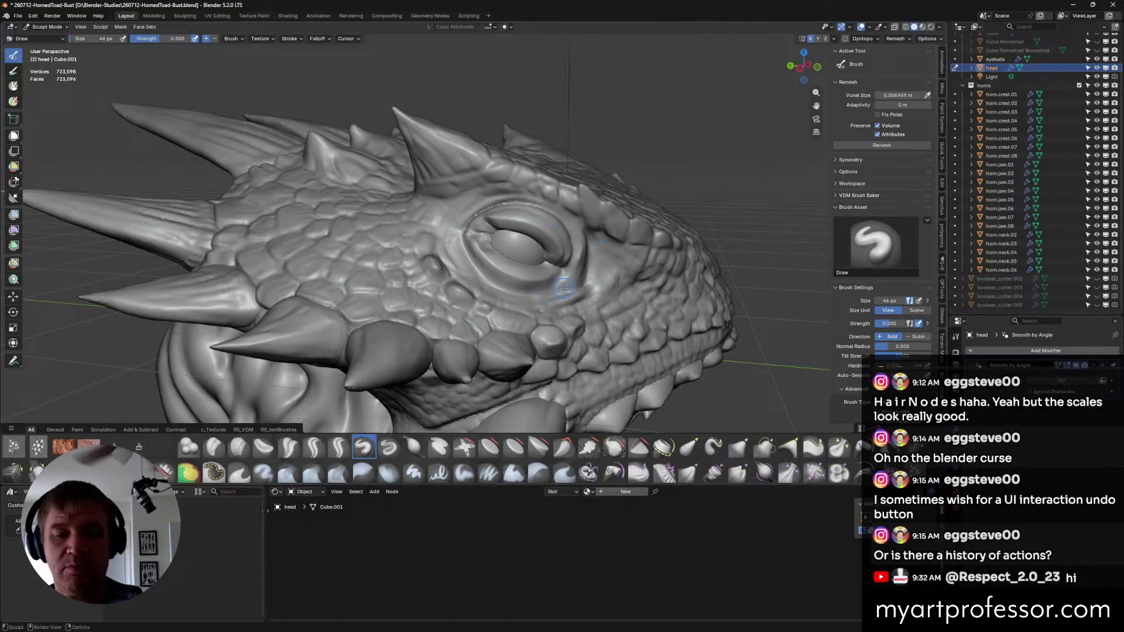
mouse_move(529, 293)
middle_down()
mouse_move(555, 265)
mouse_move(562, 293)
mouse_move(585, 269)
mouse_move(588, 239)
mouse_move(572, 248)
middle_up()
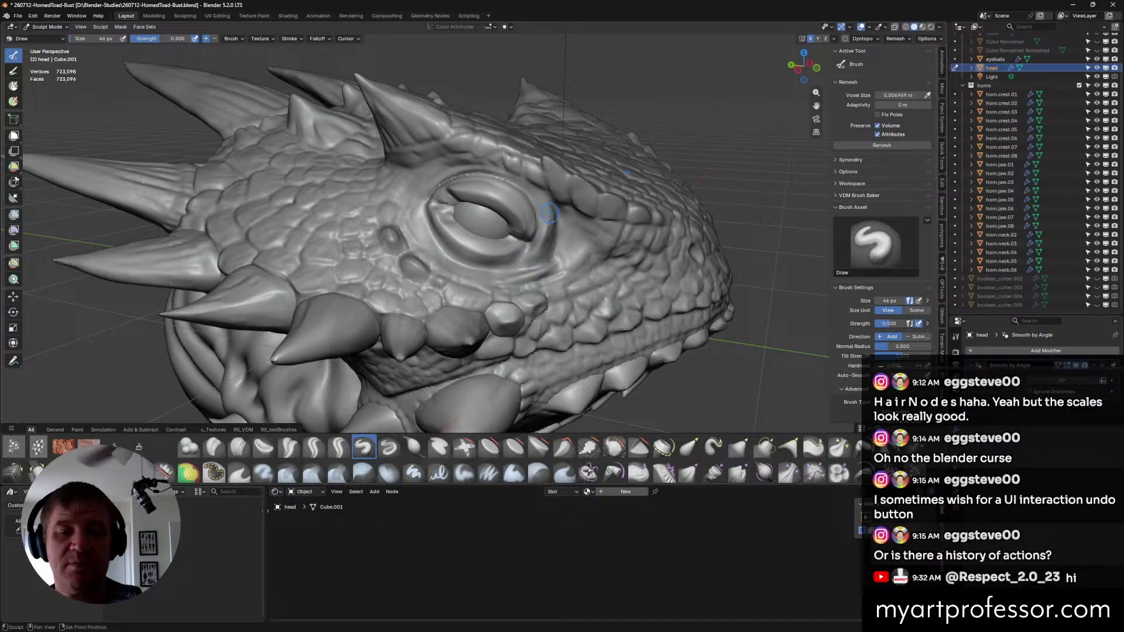
mouse_move(552, 223)
middle_down()
mouse_move(604, 266)
mouse_move(563, 243)
mouse_move(585, 196)
middle_up()
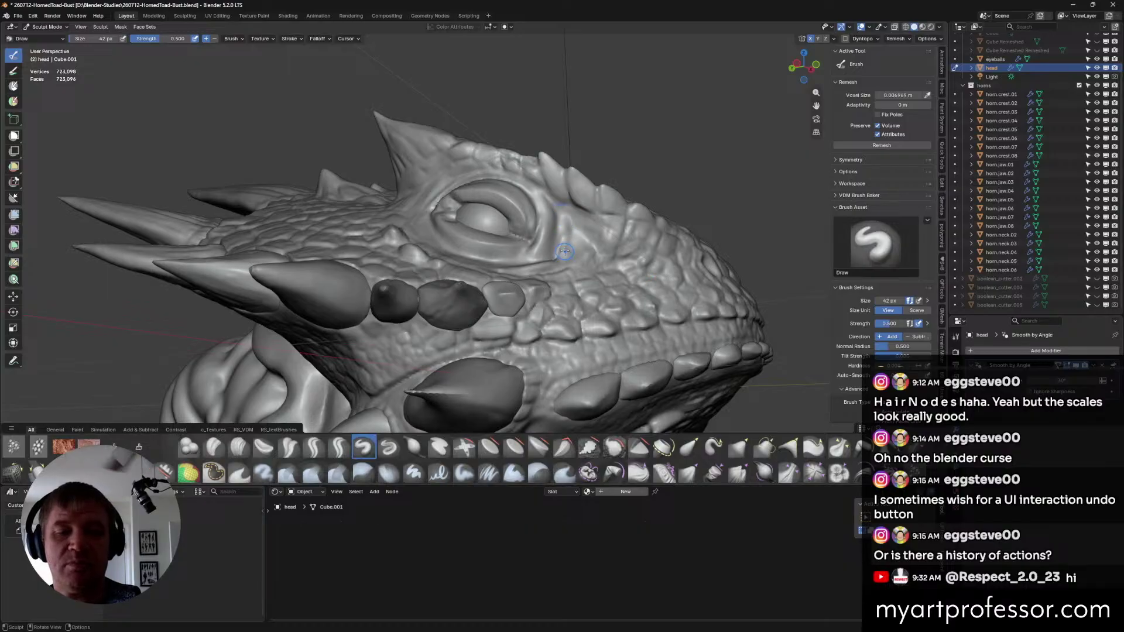
middle_drag(563, 217, 562, 241)
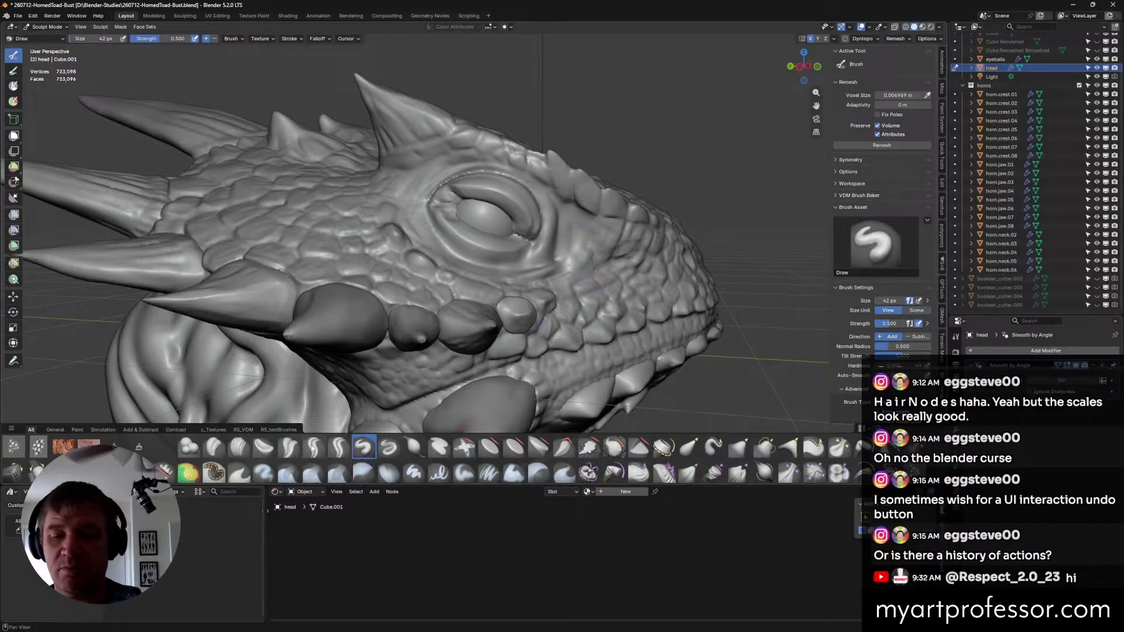
Switch to the Crease Sharp brush and crease the skin folds below the eye and in front of its front corner.
key(shift+c)
drag(541, 278, 579, 240)
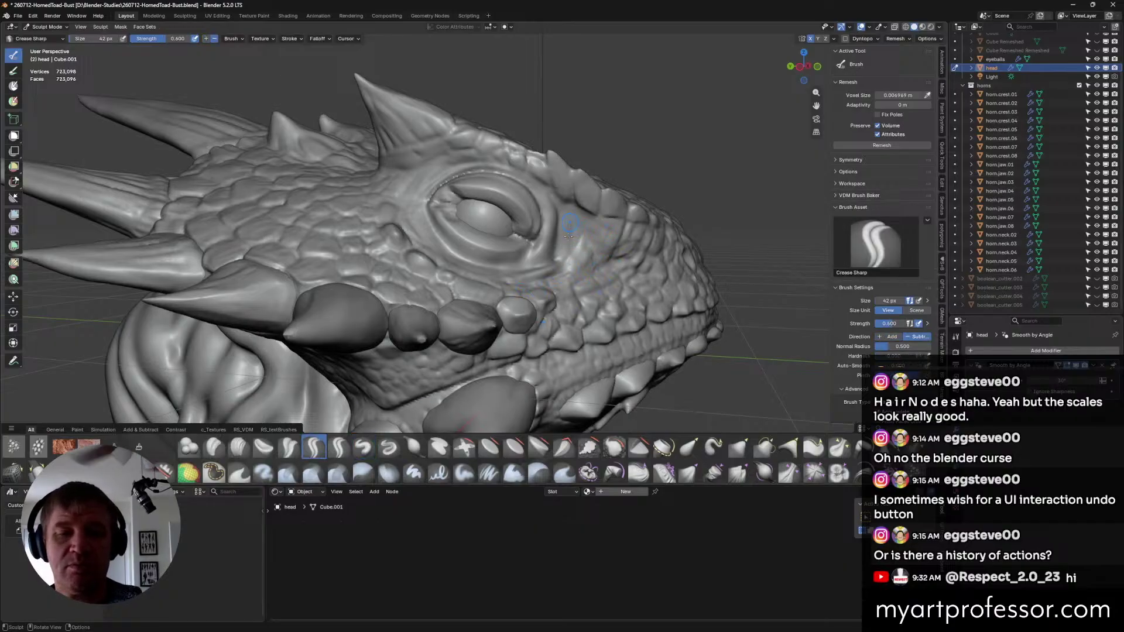
middle_drag(528, 292, 437, 242)
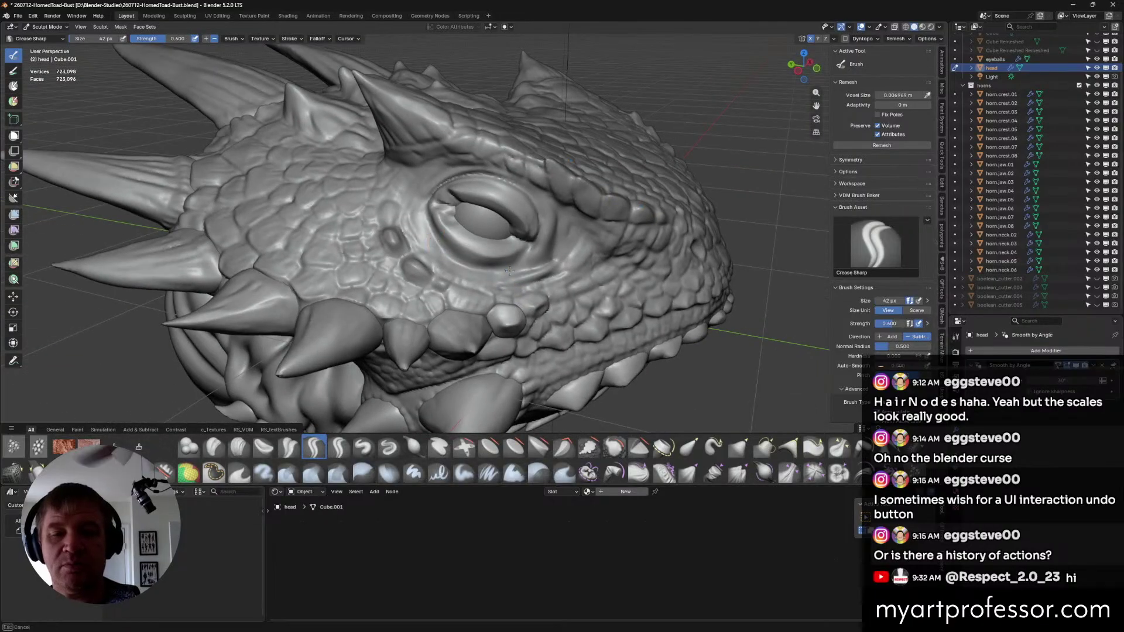
drag(509, 270, 543, 266)
key(ctrl+z)
mouse_move(429, 237)
mouse_down()
mouse_move(465, 261)
mouse_move(539, 263)
mouse_move(435, 243)
mouse_move(570, 246)
mouse_up()
middle_drag(590, 205, 537, 228)
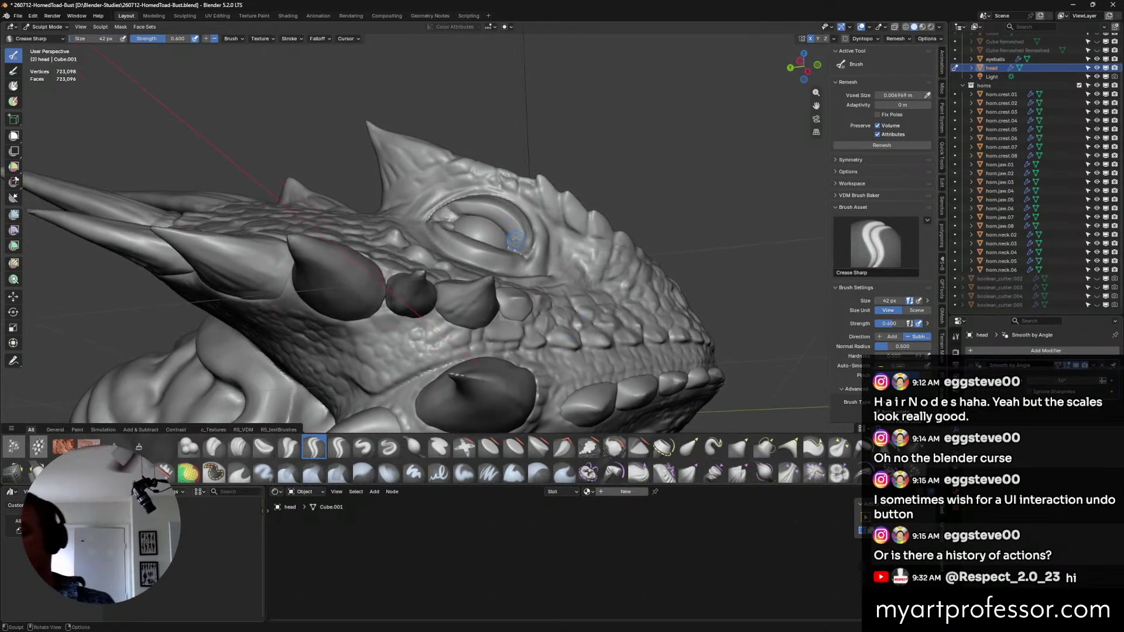
mouse_move(597, 258)
middle_down()
mouse_move(615, 258)
mouse_move(631, 287)
mouse_move(589, 253)
middle_up()
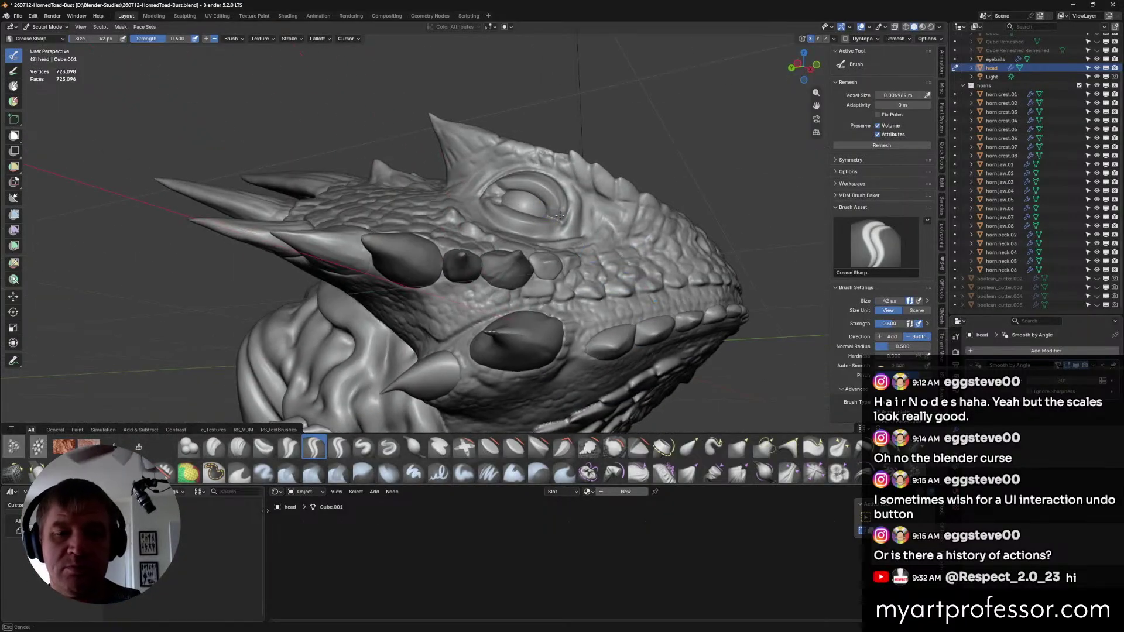
Reduce the Crease Sharp brush size to 24 px and check the folds around the eye's rear corner from several angles.
mouse_move(559, 216)
middle_down()
mouse_move(509, 199)
mouse_move(523, 220)
middle_up()
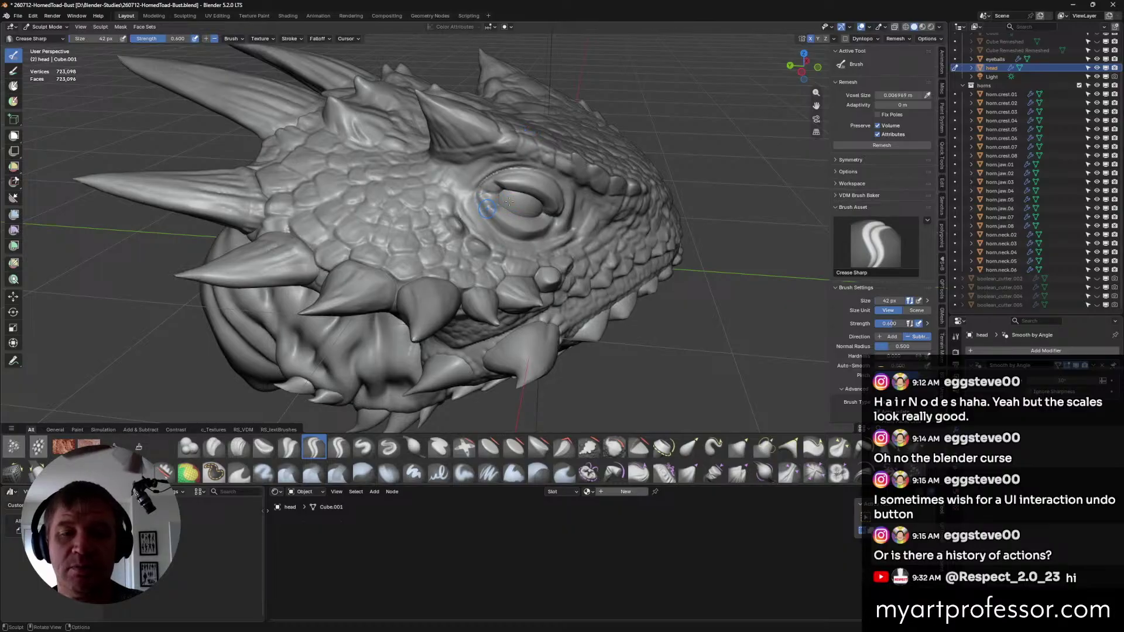
middle_drag(509, 201, 522, 230)
mouse_move(540, 182)
middle_down()
mouse_move(552, 184)
mouse_move(498, 182)
mouse_move(489, 200)
middle_up()
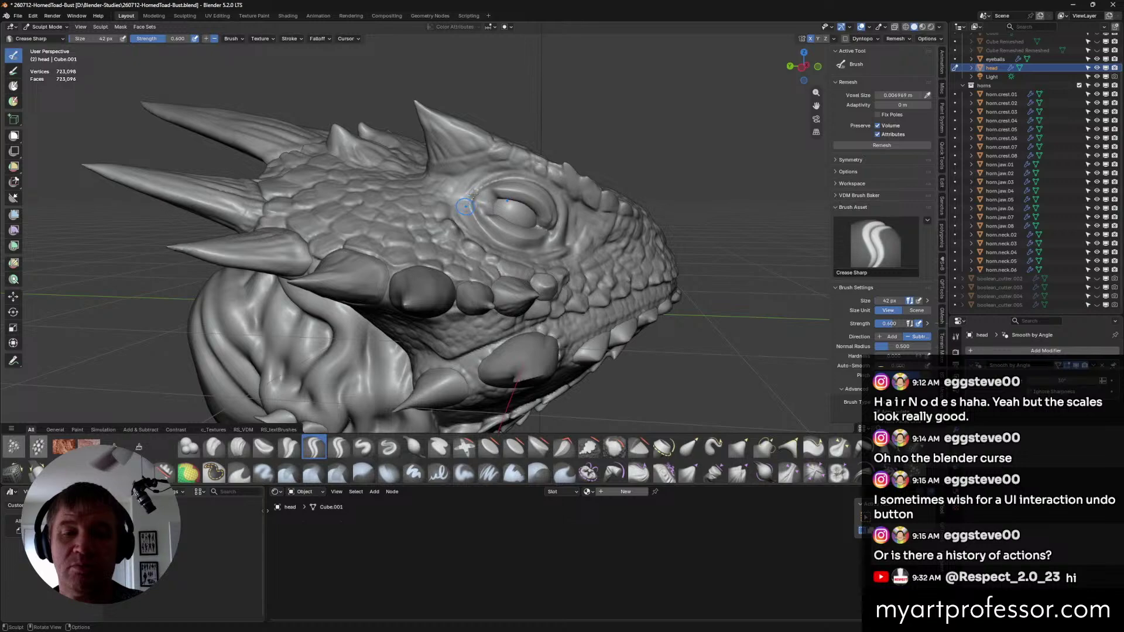
key(bracketleft)
key(bracketleft)
key(bracketleft)
key(bracketleft)
key(bracketleft)
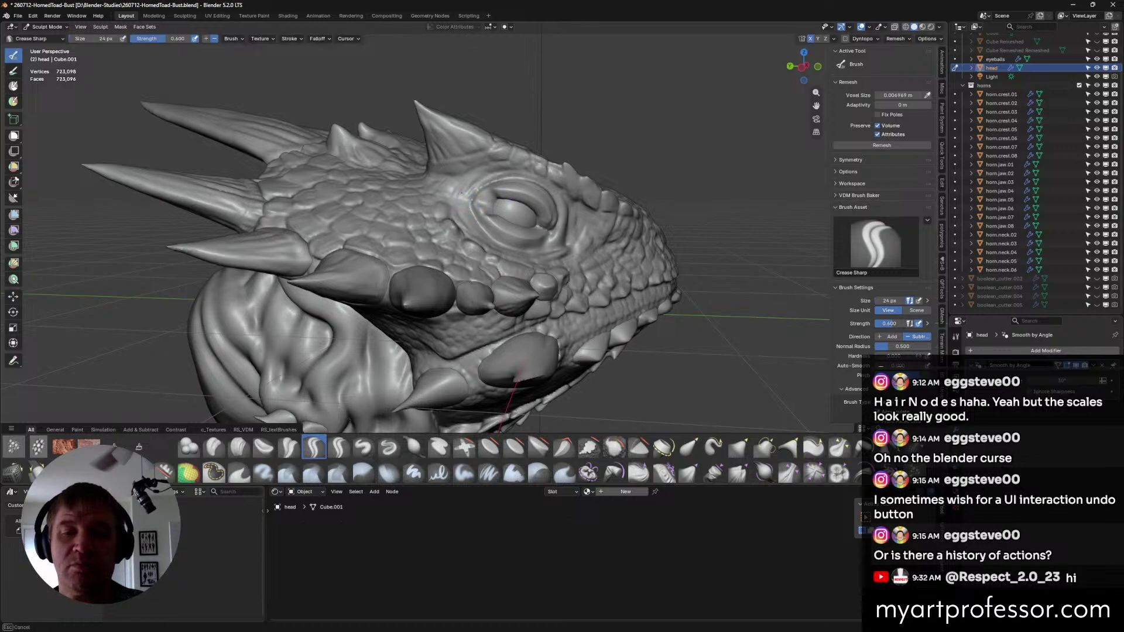
middle_drag(450, 195, 470, 223)
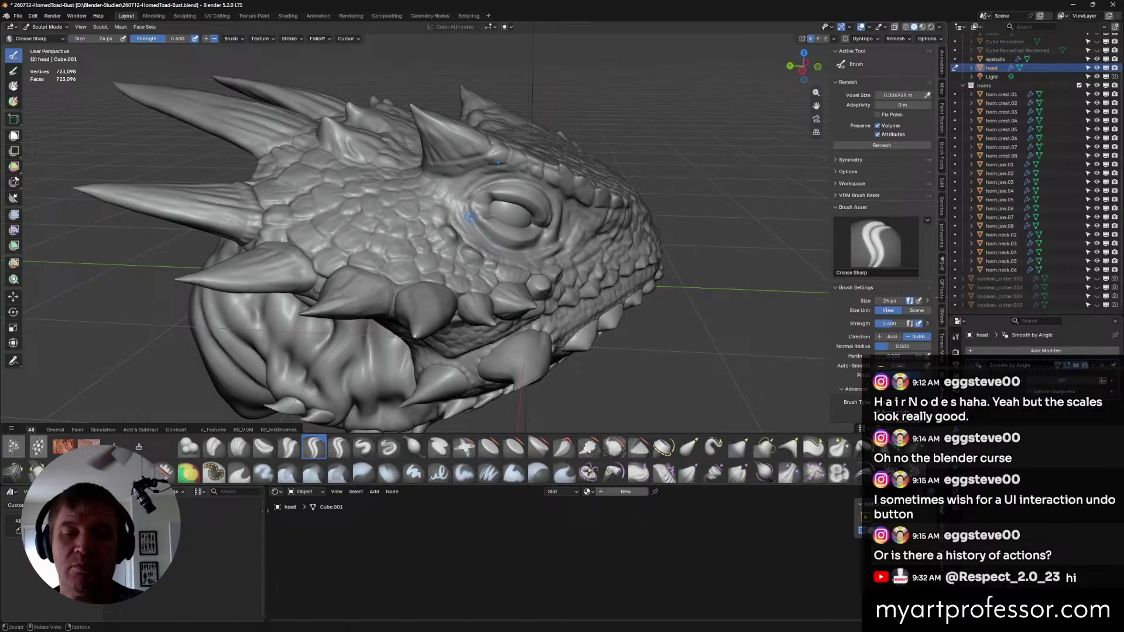
mouse_move(469, 217)
middle_down()
mouse_move(589, 280)
mouse_move(575, 254)
mouse_move(559, 253)
mouse_move(574, 272)
middle_up()
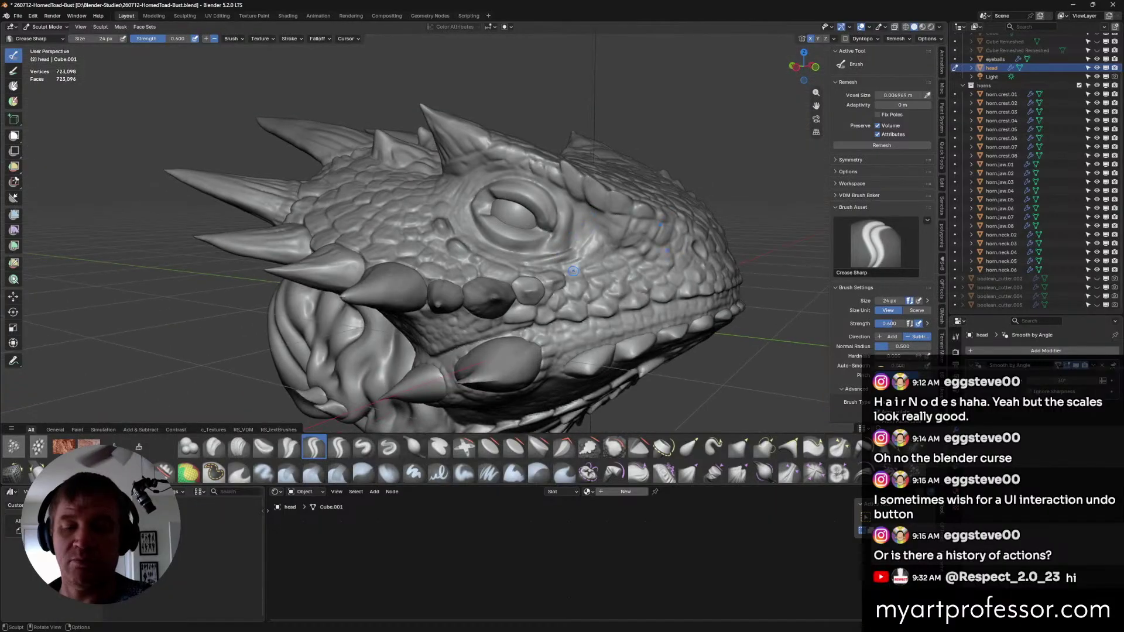
Switch to the Inflate/Deflate brush, set its size to 42 px, and check the eye's front corner and eyelids from several angles.
key(i)
key(f)
click(562, 237)
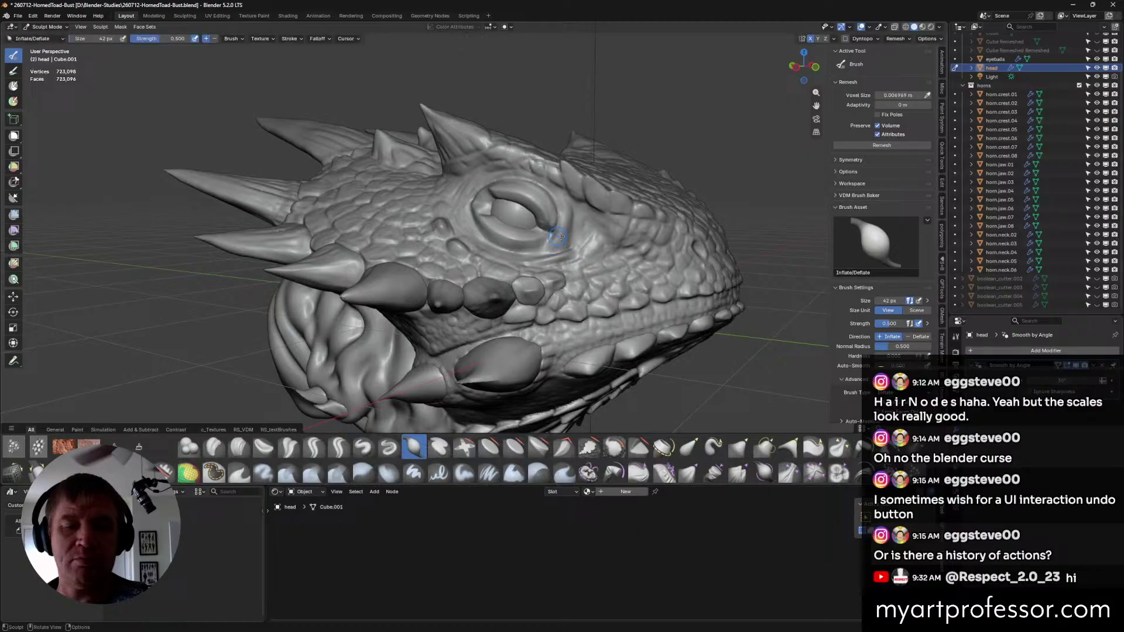
middle_drag(578, 235, 479, 242)
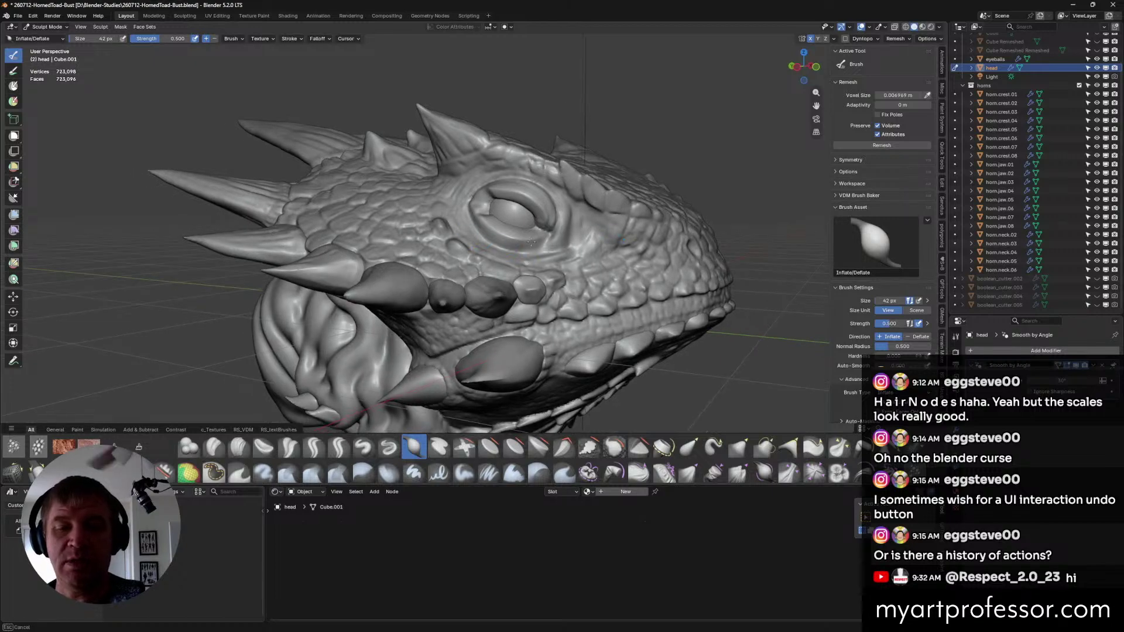
middle_drag(469, 225, 549, 217)
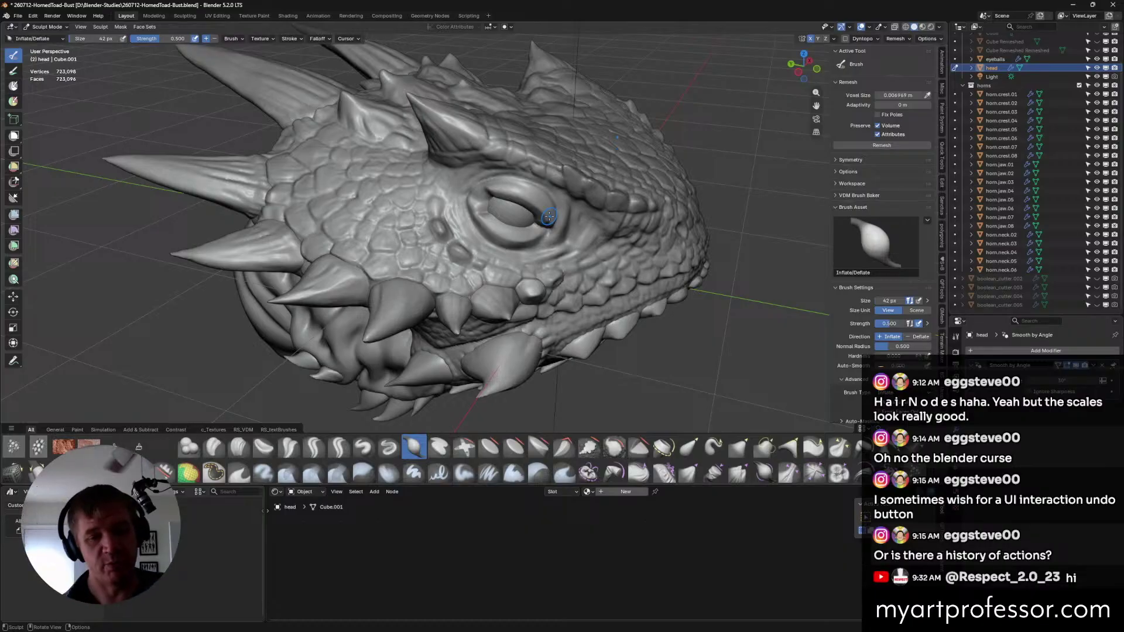
middle_drag(548, 217, 603, 212)
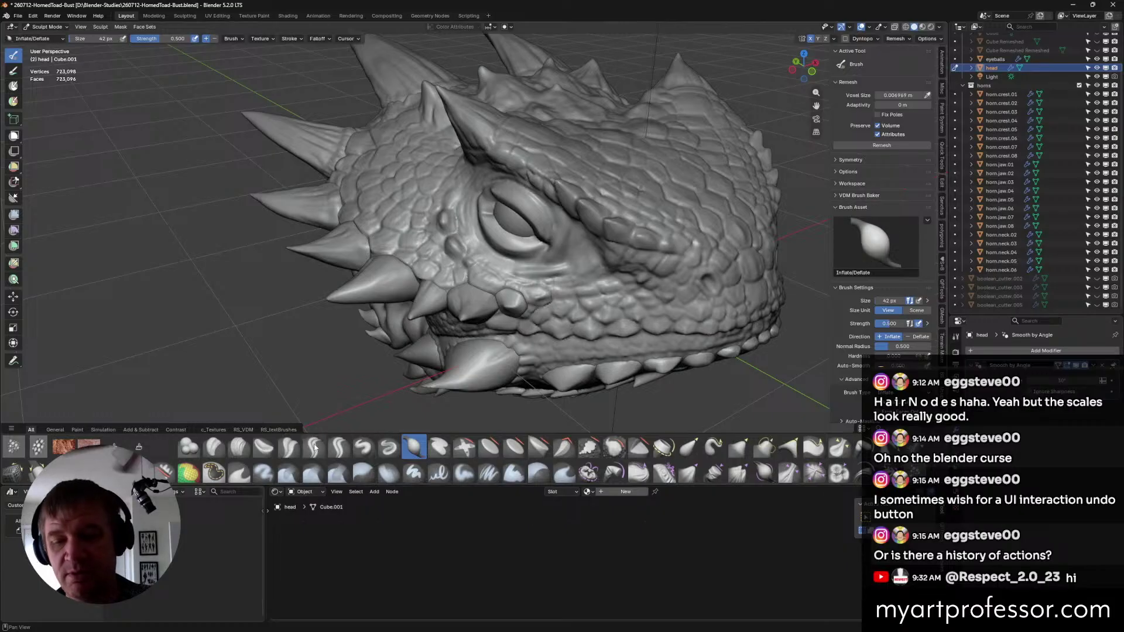
Carve sharp creases into the skin at the front corner of the eye with the Crease Sharp brush.
click(314, 447)
middle_drag(516, 192, 521, 189)
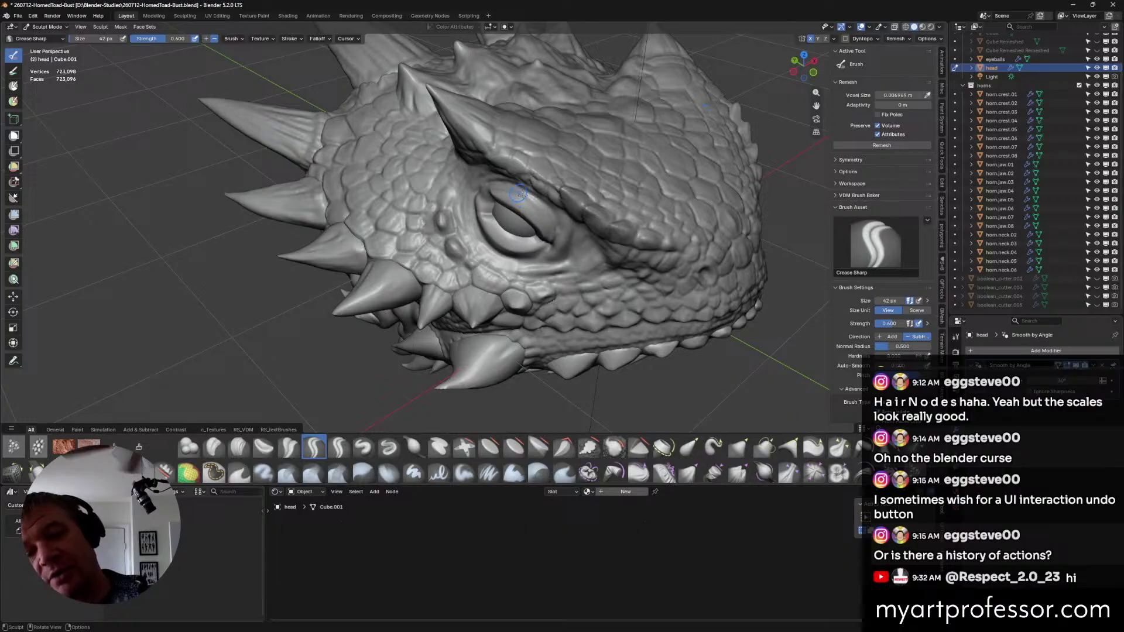
middle_drag(534, 203, 542, 201)
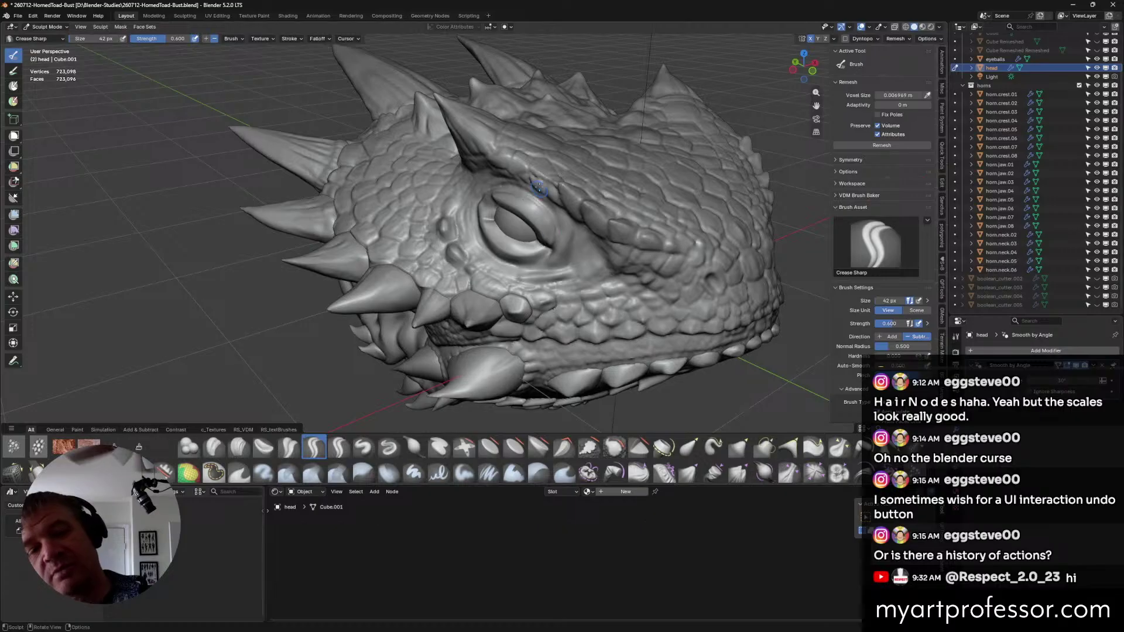
middle_drag(544, 220, 547, 201)
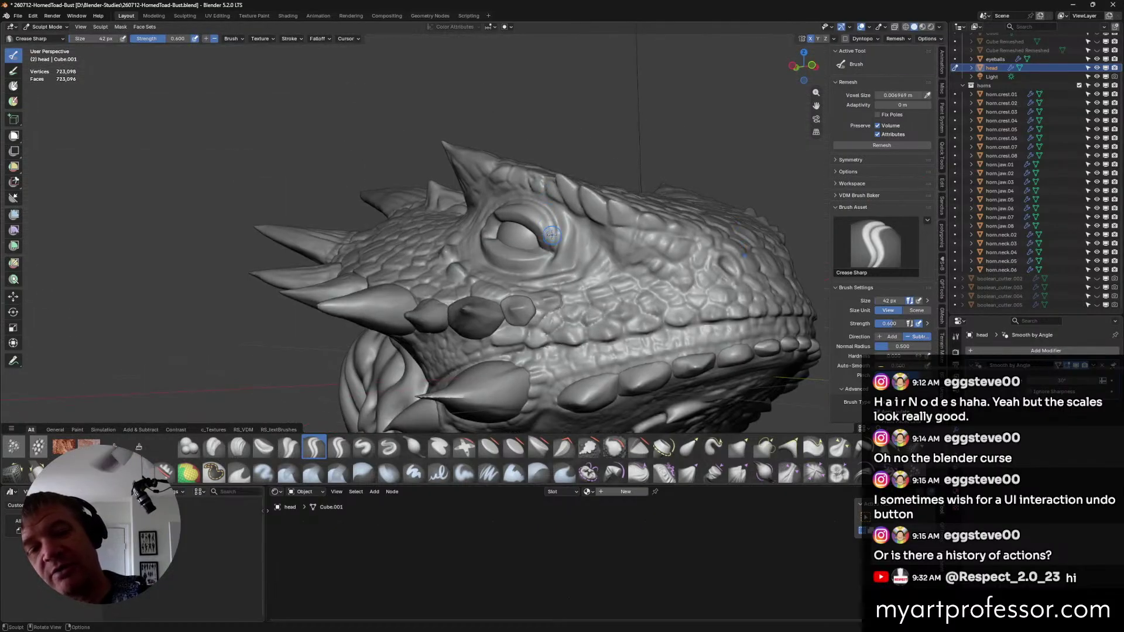
drag(553, 246, 548, 232)
middle_drag(548, 232, 548, 220)
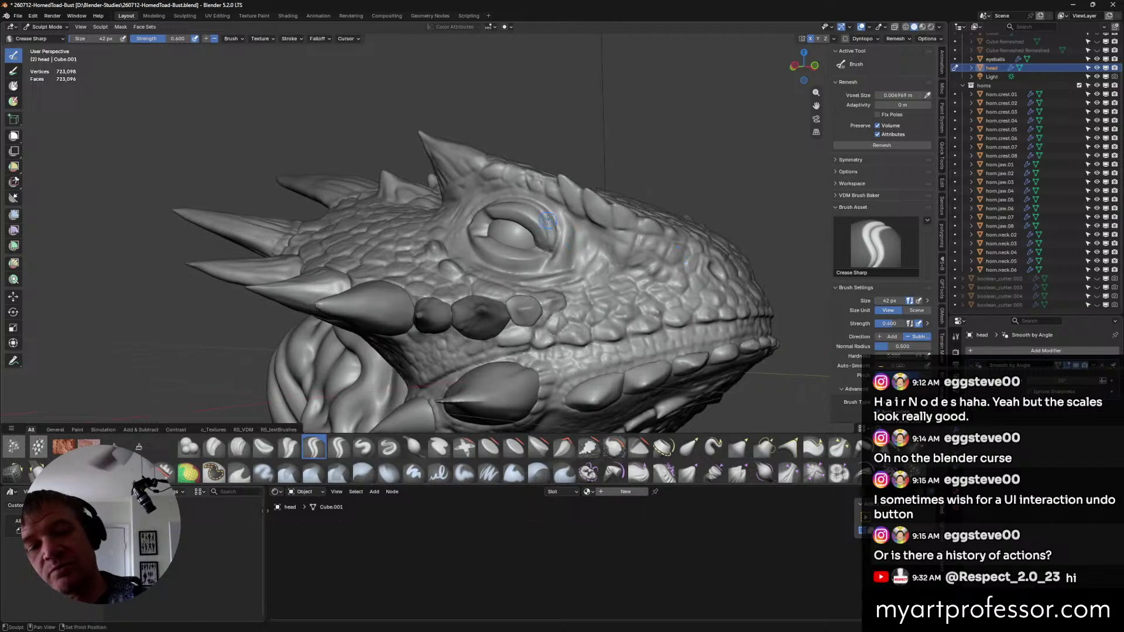
drag(551, 238, 554, 244)
middle_drag(556, 234, 575, 216)
drag(550, 244, 556, 231)
middle_drag(556, 231, 534, 203)
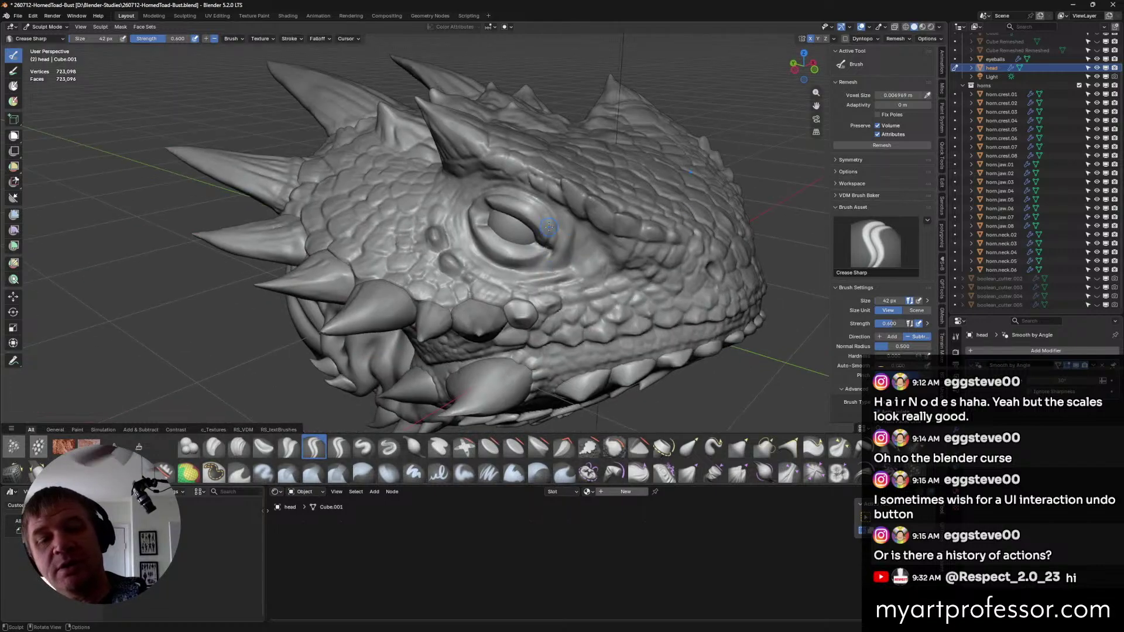
Carve a crease along the fold of the upper eyelid, running towards the front corner of the eye.
drag(535, 204, 552, 219)
middle_drag(552, 217, 552, 230)
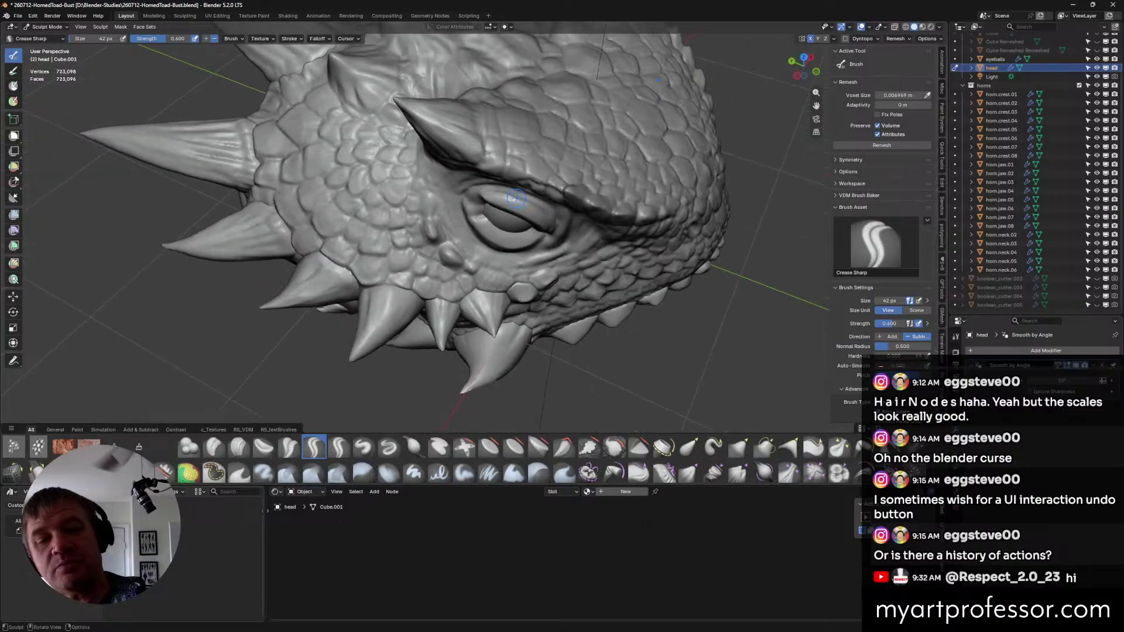
drag(510, 197, 557, 216)
middle_drag(557, 216, 591, 145)
middle_drag(501, 193, 472, 242)
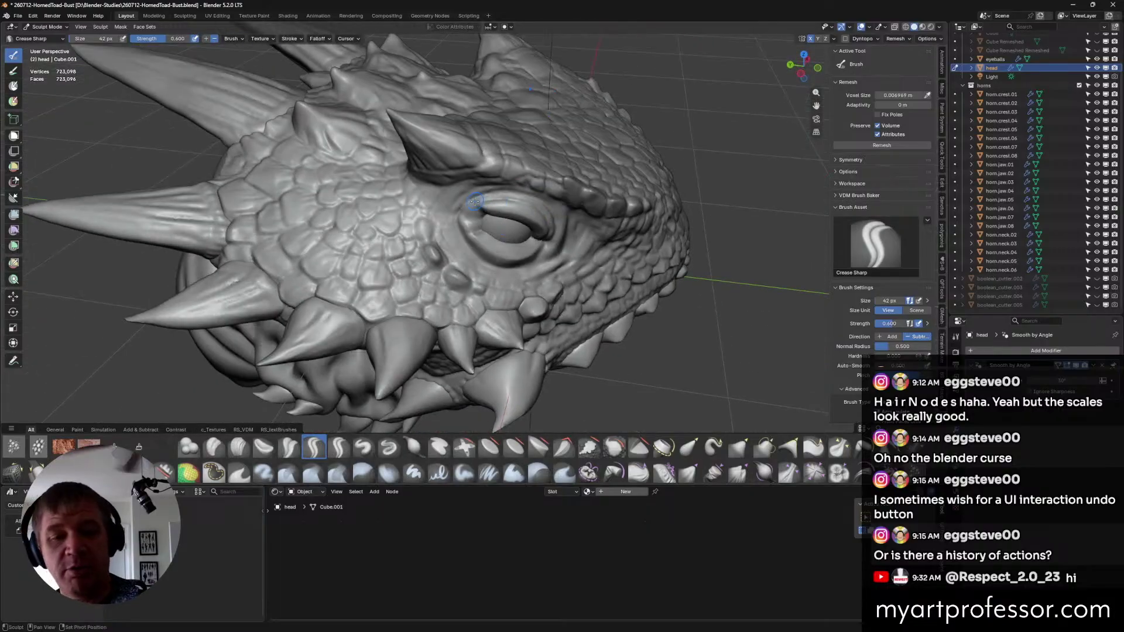
drag(478, 198, 556, 234)
middle_drag(557, 236, 577, 205)
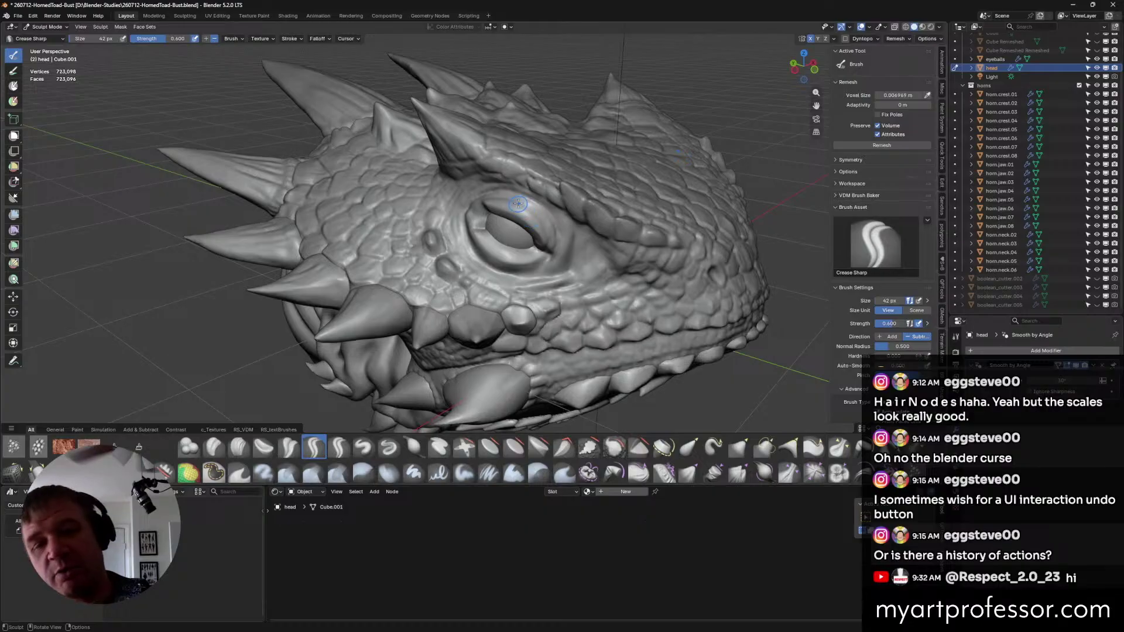
mouse_move(519, 205)
mouse_down()
mouse_move(536, 218)
mouse_move(523, 205)
mouse_up()
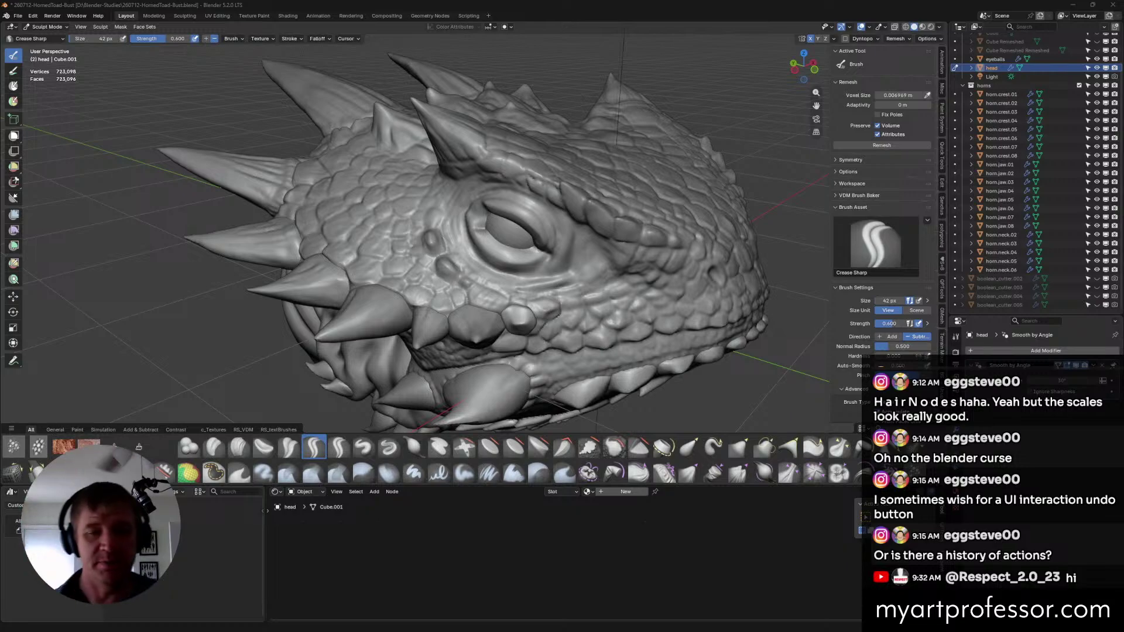
Sharpen the creases in the skin around the small rounded horns on the cheek below the eye.
mouse_move(644, 222)
middle_down()
mouse_move(671, 218)
mouse_move(662, 202)
middle_up()
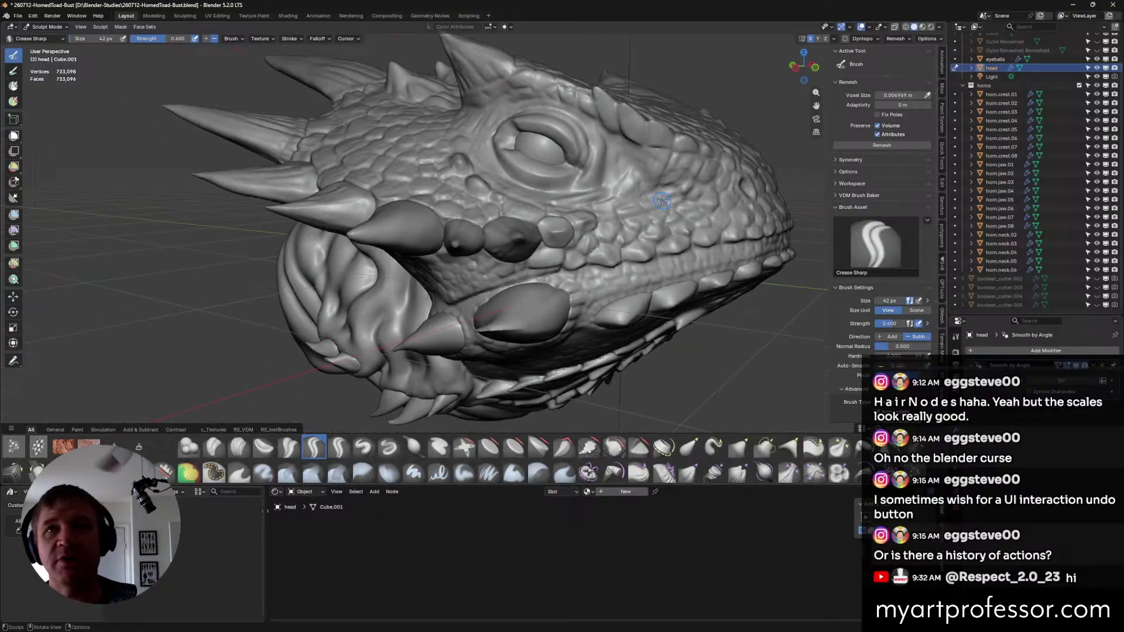
drag(528, 257, 559, 254)
mouse_move(602, 209)
middle_down()
mouse_move(530, 243)
mouse_move(603, 213)
middle_up()
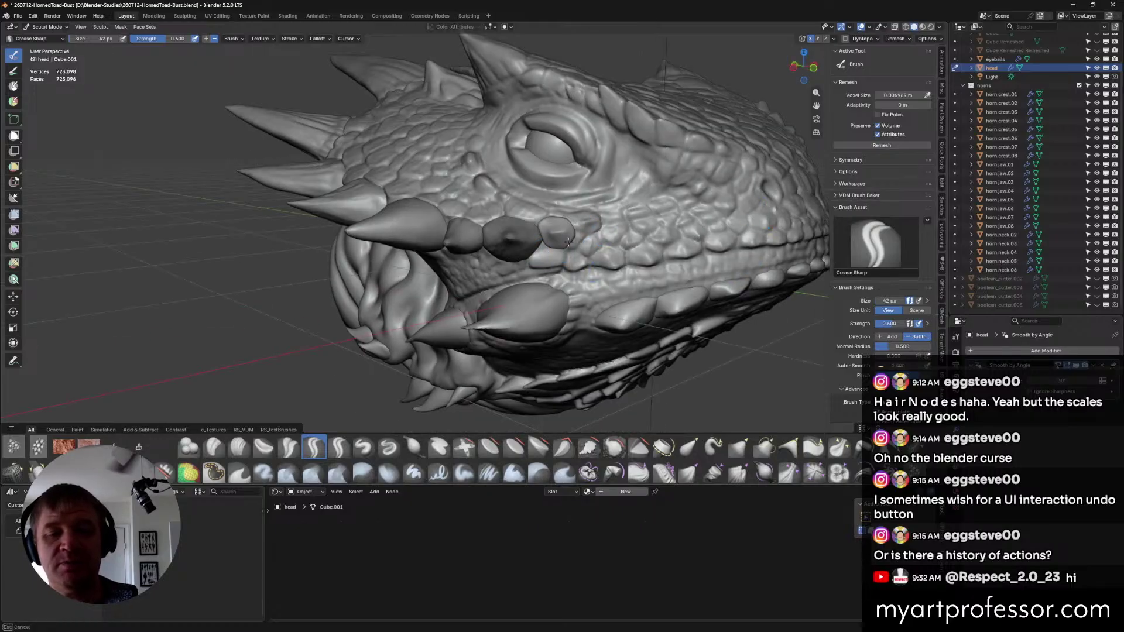
mouse_move(536, 256)
mouse_down()
mouse_move(576, 241)
mouse_move(549, 240)
mouse_up()
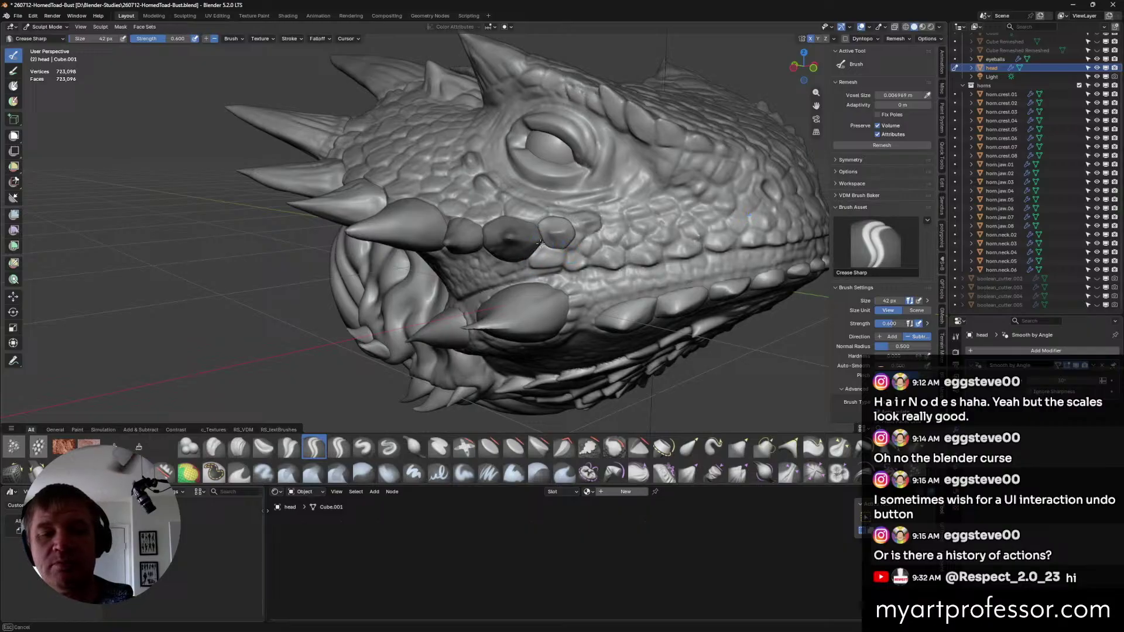
mouse_move(594, 205)
shift+middle_down()
mouse_move(566, 247)
mouse_move(547, 219)
mouse_move(572, 235)
mouse_move(603, 206)
shift+middle_up()
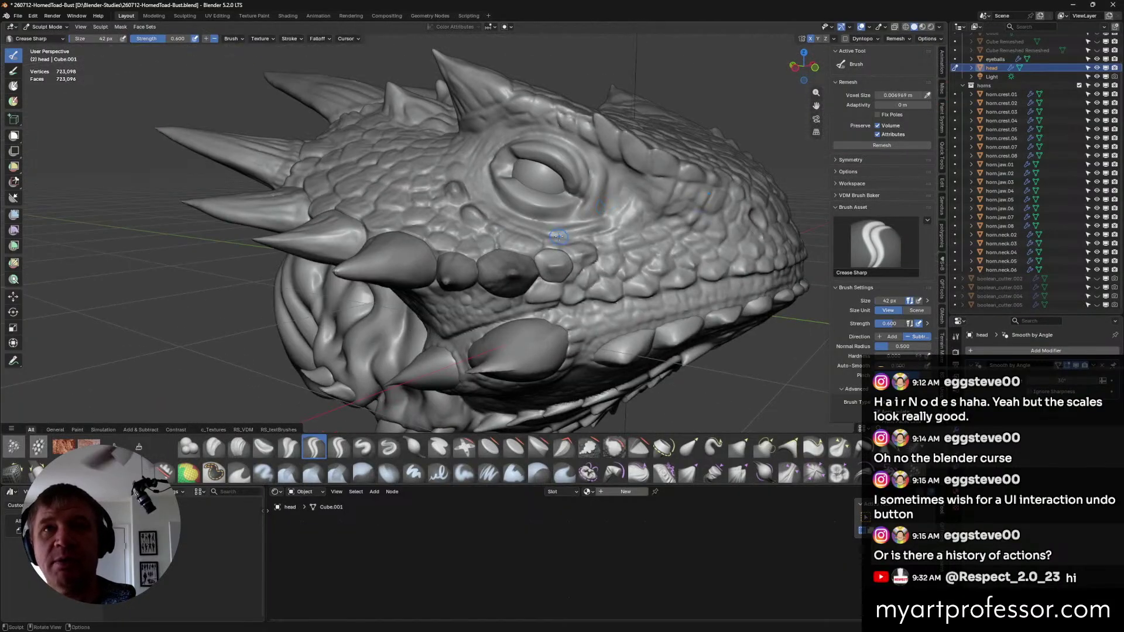
Carve a crease over the rear part of the upper eyelid, around the back corner of the eye.
scroll(558, 236, up, 2)
mouse_move(558, 236)
middle_down()
mouse_move(630, 233)
mouse_move(537, 214)
mouse_move(589, 222)
mouse_move(609, 210)
mouse_move(588, 187)
mouse_move(562, 211)
mouse_move(535, 213)
mouse_move(568, 220)
mouse_move(539, 192)
mouse_move(578, 178)
mouse_move(544, 197)
mouse_move(586, 193)
middle_up()
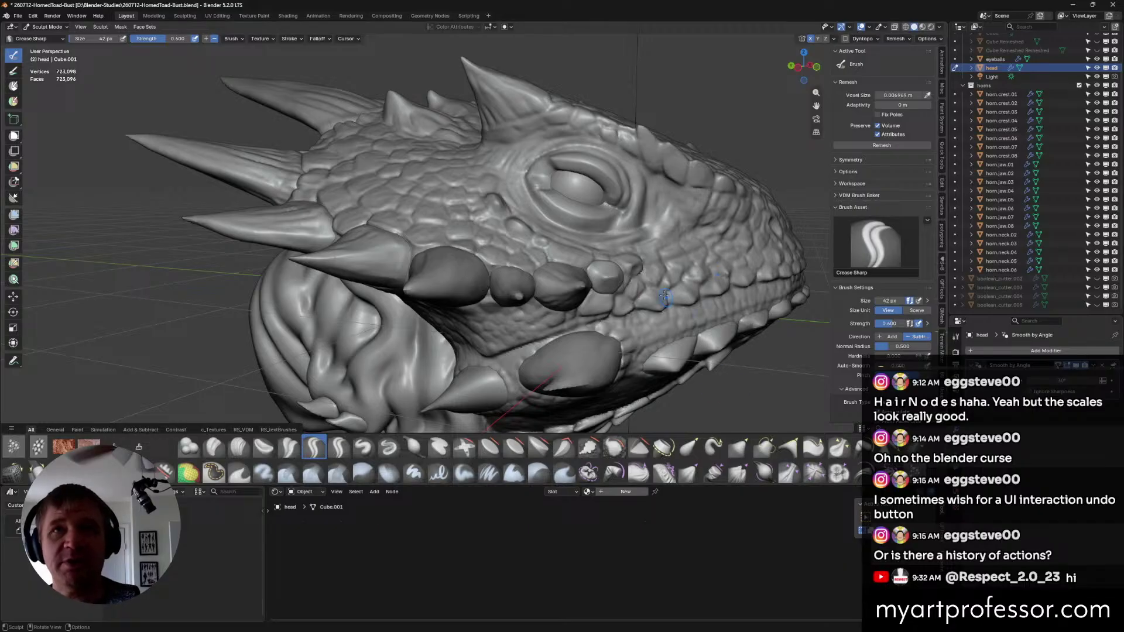
mouse_move(676, 302)
middle_down()
mouse_move(548, 170)
mouse_move(568, 150)
mouse_move(580, 175)
mouse_move(566, 184)
mouse_move(587, 183)
middle_up()
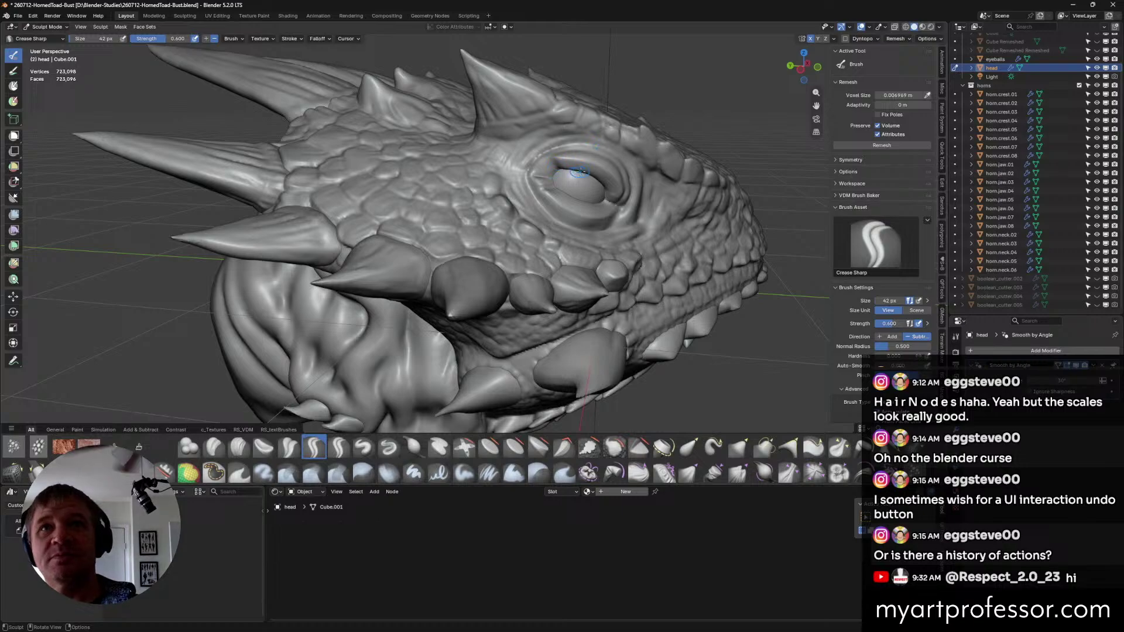
drag(539, 164, 586, 141)
middle_drag(587, 141, 558, 153)
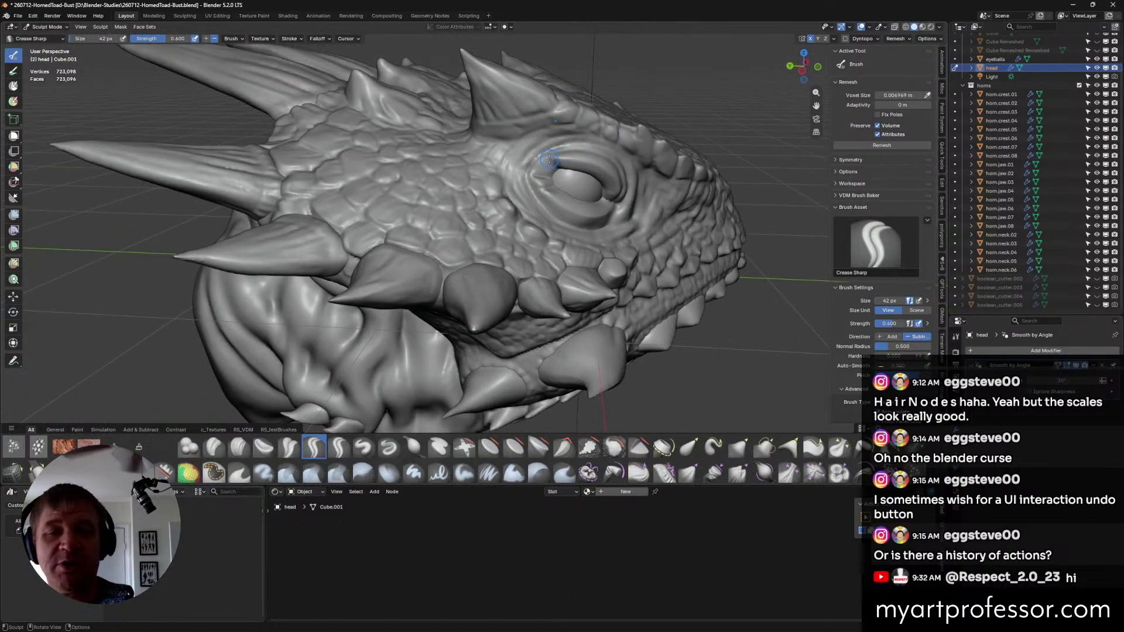
mouse_move(571, 148)
middle_down()
mouse_move(575, 171)
mouse_move(599, 155)
mouse_move(567, 150)
middle_up()
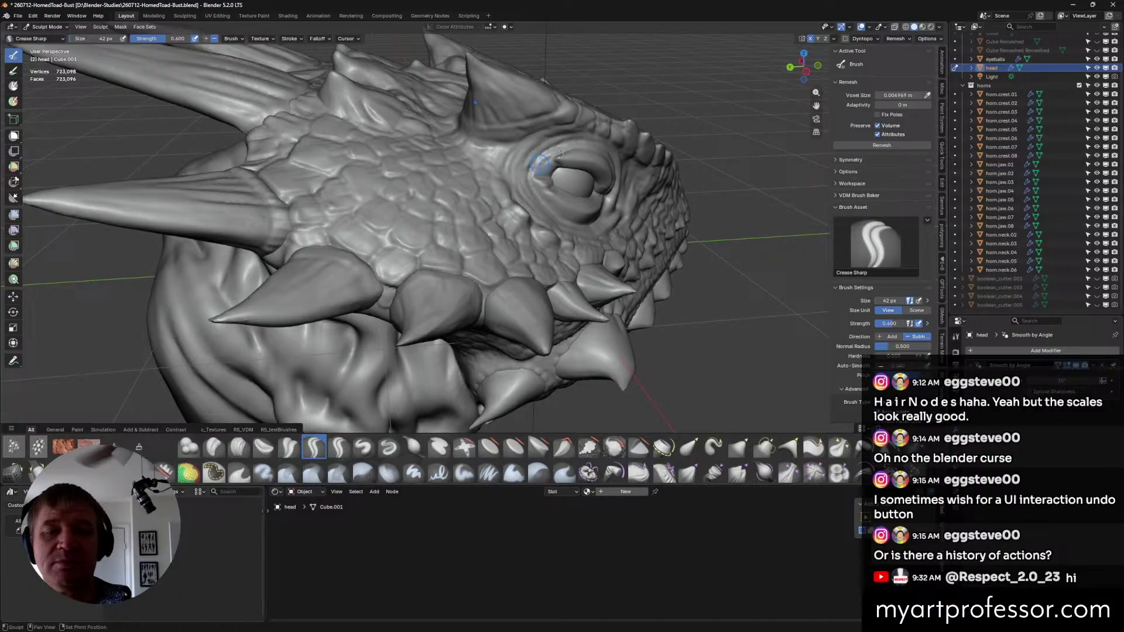
mouse_move(560, 154)
middle_down()
mouse_move(575, 181)
mouse_move(579, 129)
mouse_move(555, 164)
mouse_move(571, 178)
middle_up()
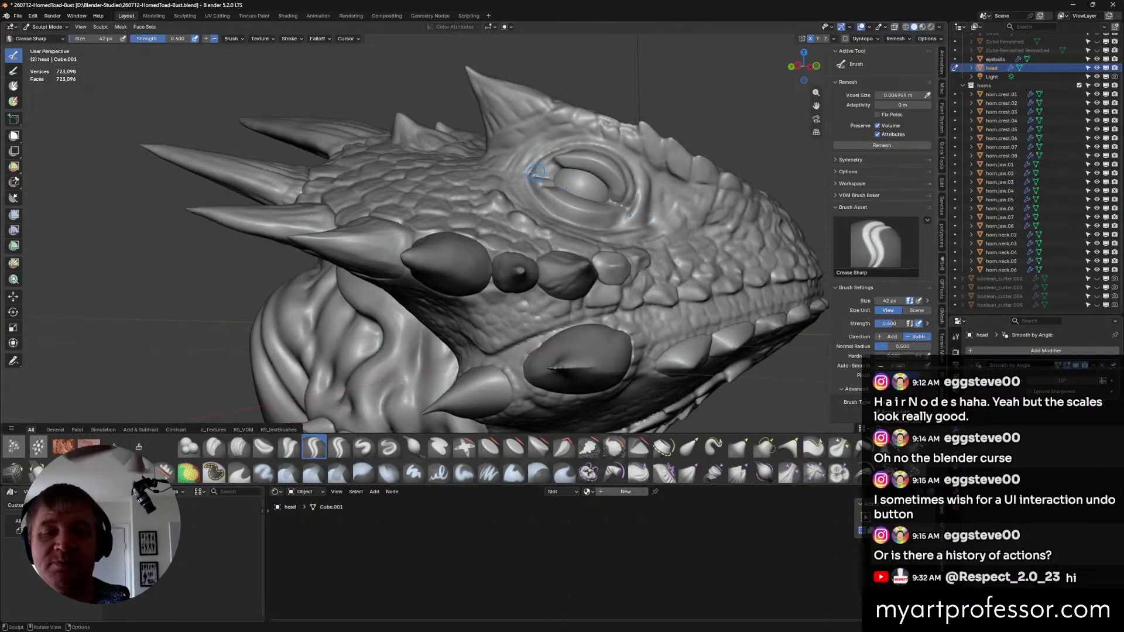
Deepen the upper eyelid fold with crease strokes running from the front corner back over the eye.
mouse_move(585, 198)
middle_down()
mouse_move(574, 173)
mouse_move(533, 167)
mouse_move(544, 157)
mouse_move(605, 173)
mouse_move(622, 193)
mouse_move(626, 178)
mouse_move(634, 196)
mouse_move(624, 178)
mouse_move(631, 192)
mouse_move(609, 249)
middle_up()
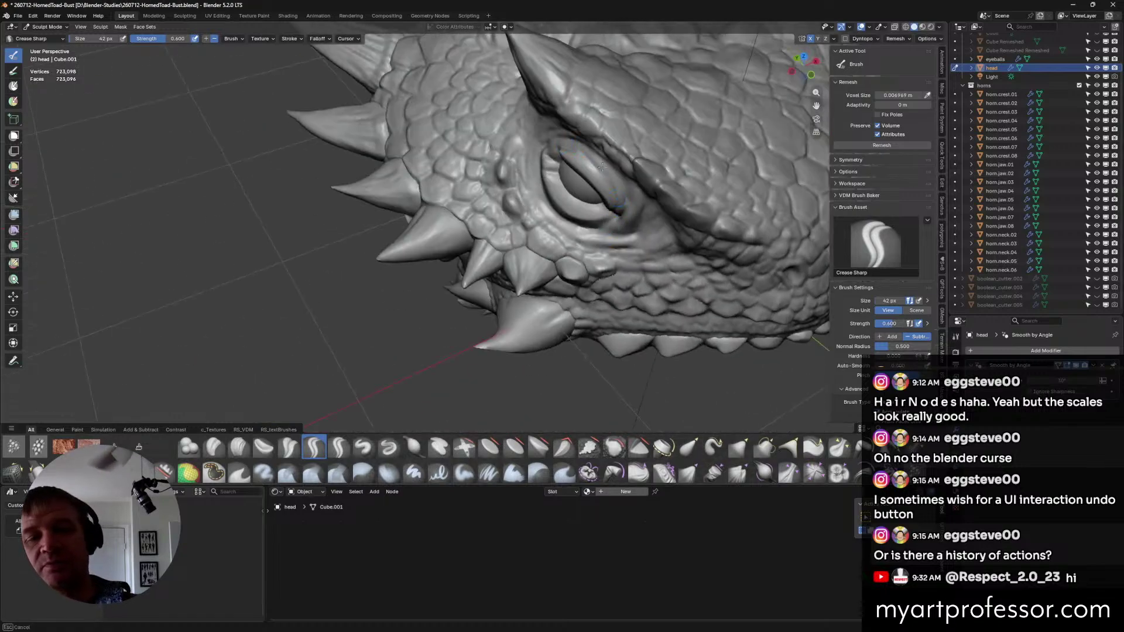
drag(603, 167, 592, 163)
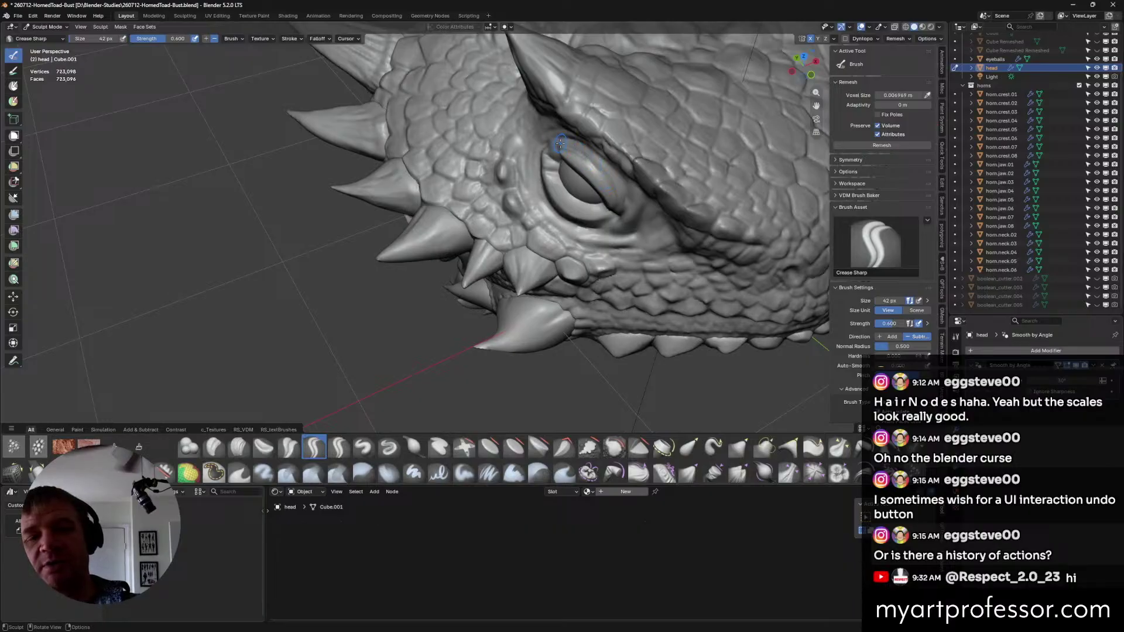
drag(609, 184, 592, 165)
middle_drag(600, 167, 604, 156)
Carve crease lines beneath the lower eyelid, from the rear of the eye around to its front corner.
mouse_move(626, 195)
middle_down()
mouse_move(655, 233)
mouse_move(617, 263)
mouse_move(611, 246)
mouse_move(666, 246)
middle_up()
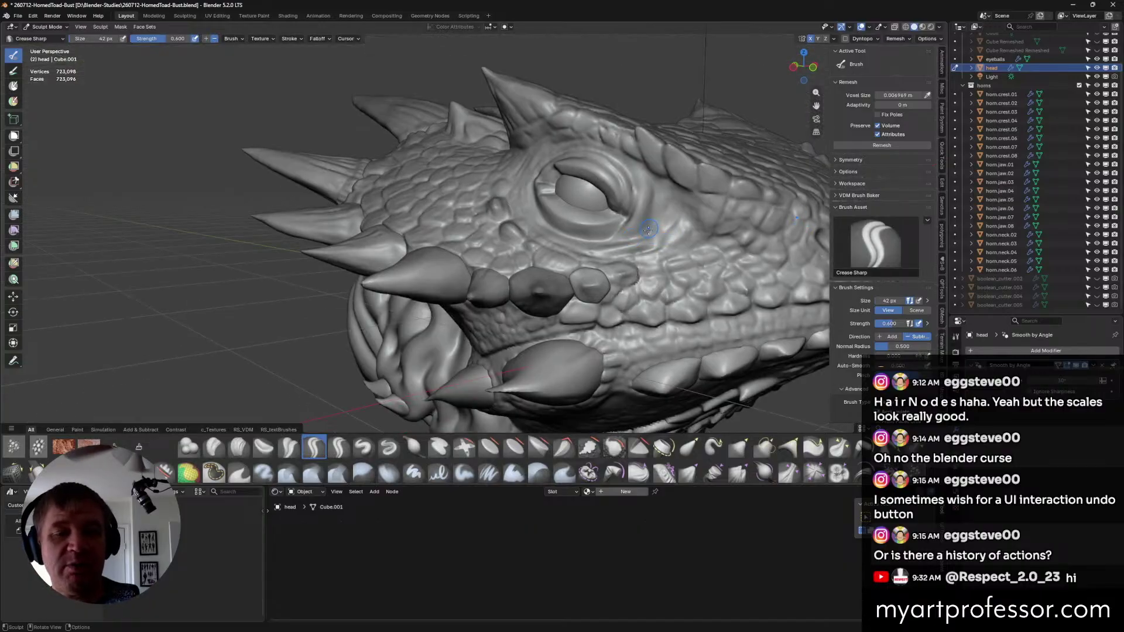
middle_drag(621, 237, 671, 237)
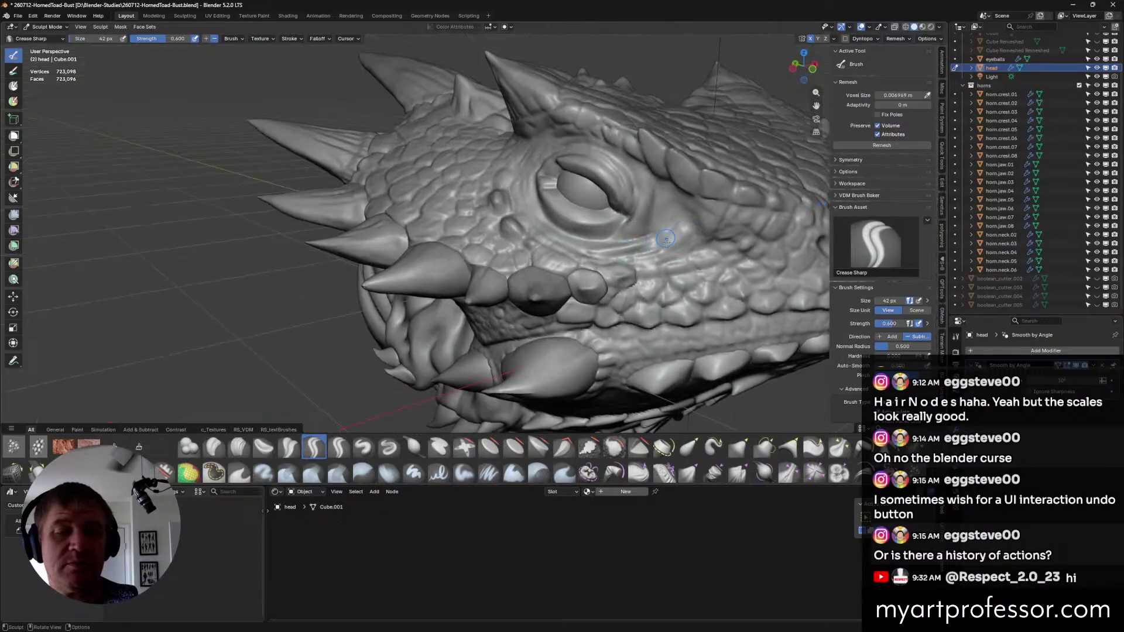
mouse_move(625, 249)
middle_down()
mouse_move(641, 258)
mouse_move(686, 213)
mouse_move(673, 235)
mouse_move(657, 186)
middle_up()
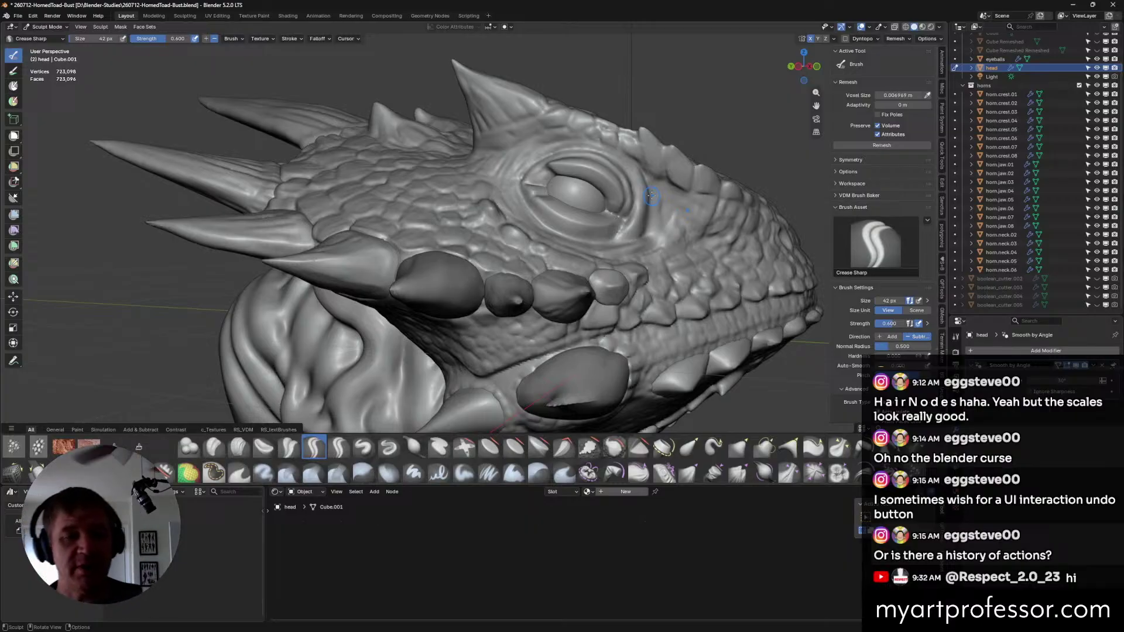
middle_drag(674, 250, 616, 169)
middle_drag(623, 212, 585, 270)
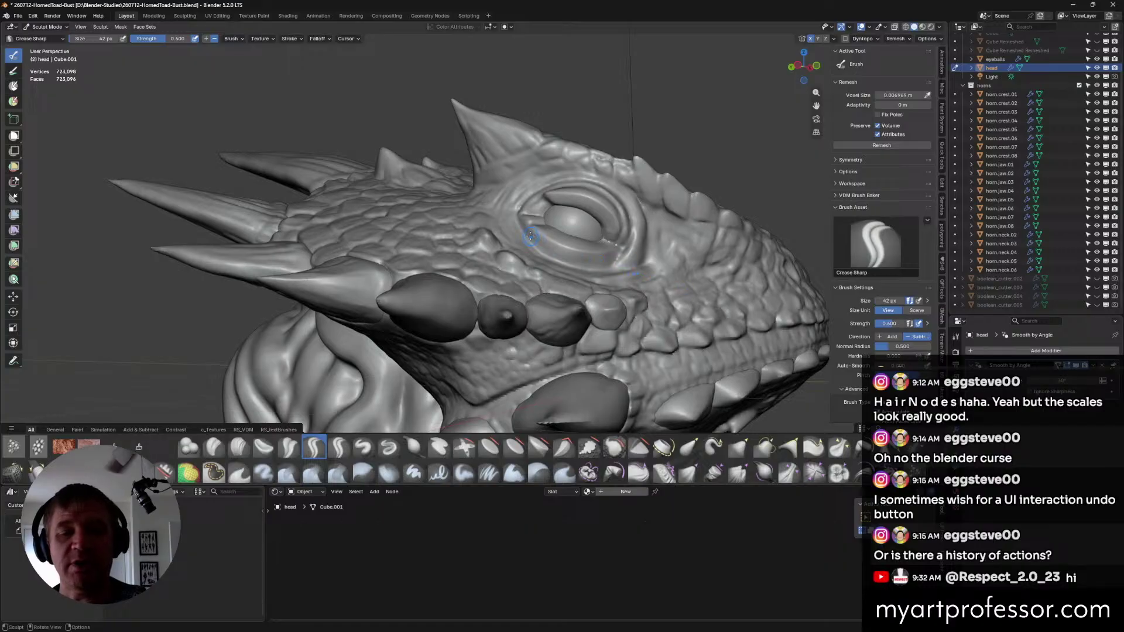
drag(594, 265, 604, 269)
drag(545, 247, 579, 265)
middle_drag(634, 256, 594, 261)
drag(620, 245, 624, 257)
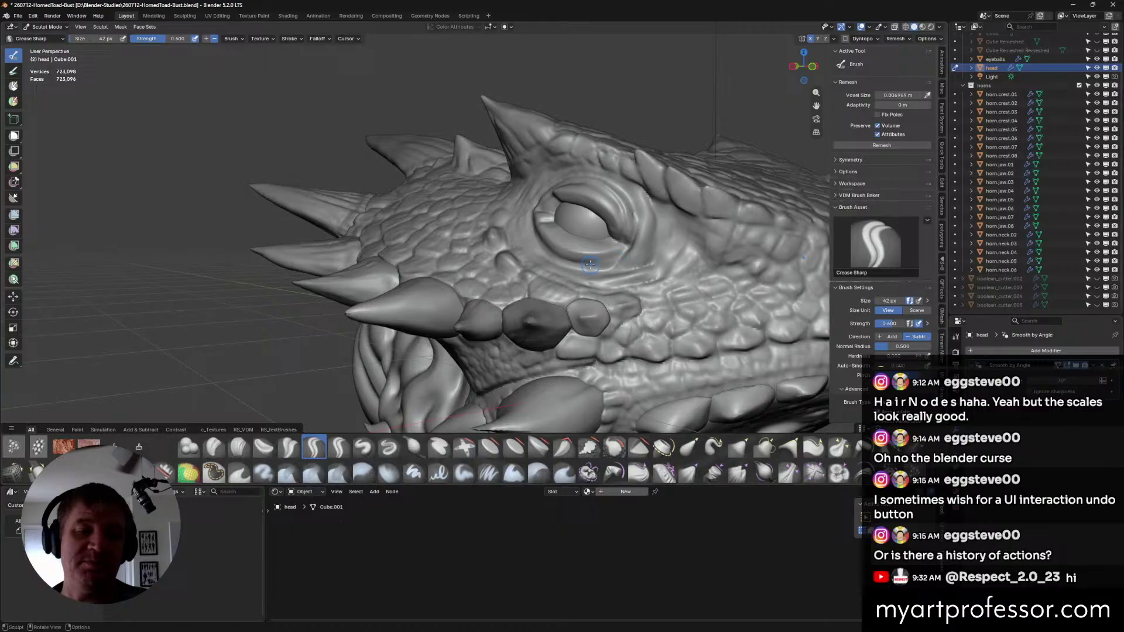
mouse_move(637, 248)
middle_down()
mouse_move(557, 271)
mouse_move(615, 245)
mouse_move(602, 281)
mouse_move(640, 165)
mouse_move(525, 236)
mouse_move(557, 277)
mouse_move(585, 251)
mouse_move(527, 275)
mouse_move(550, 257)
mouse_move(580, 253)
mouse_move(527, 281)
mouse_move(530, 256)
mouse_move(555, 292)
mouse_move(550, 273)
middle_up()
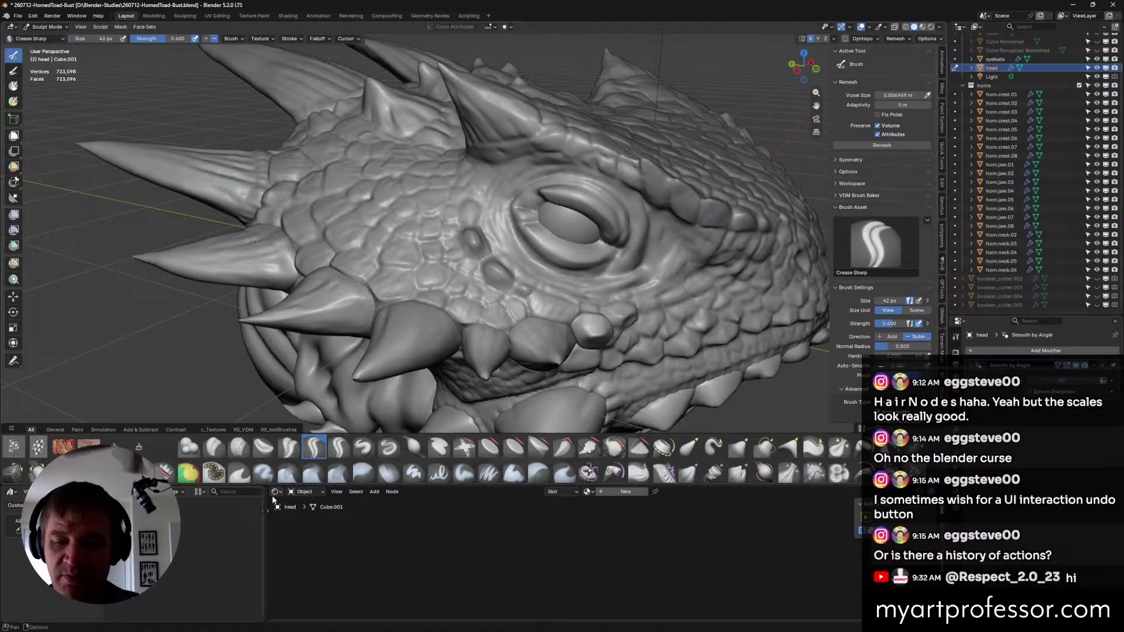
Build up a skin fold behind the rear corner of the eye with the Clay Strips brush.
click(238, 447)
mouse_move(514, 310)
middle_down()
mouse_move(542, 306)
mouse_move(497, 233)
middle_up()
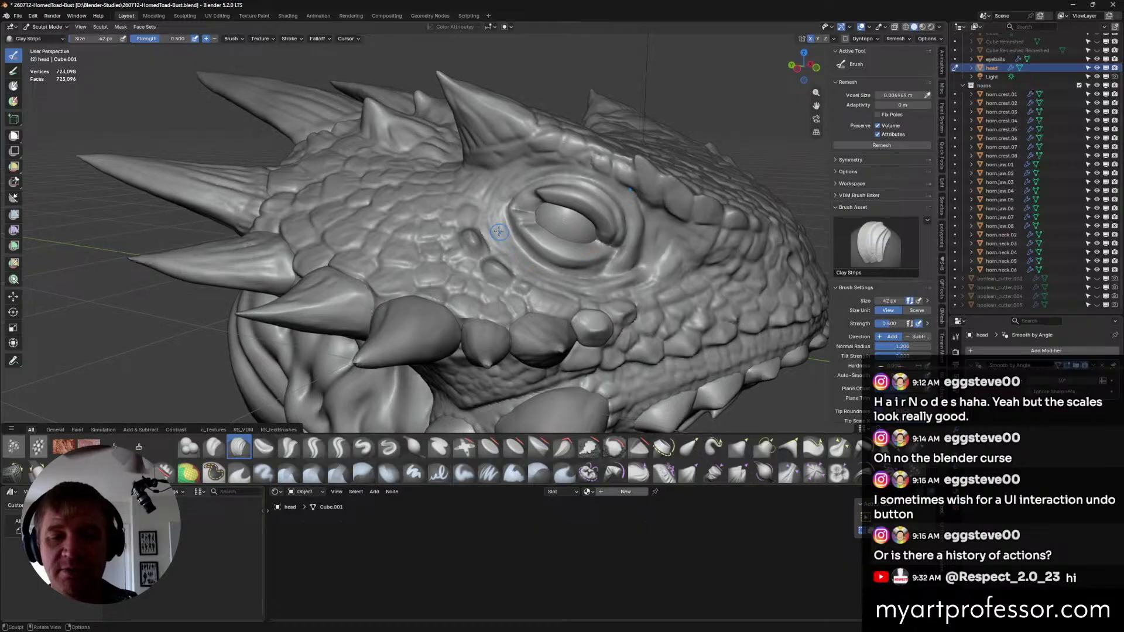
mouse_move(608, 266)
middle_down()
mouse_move(540, 253)
mouse_move(554, 250)
middle_up()
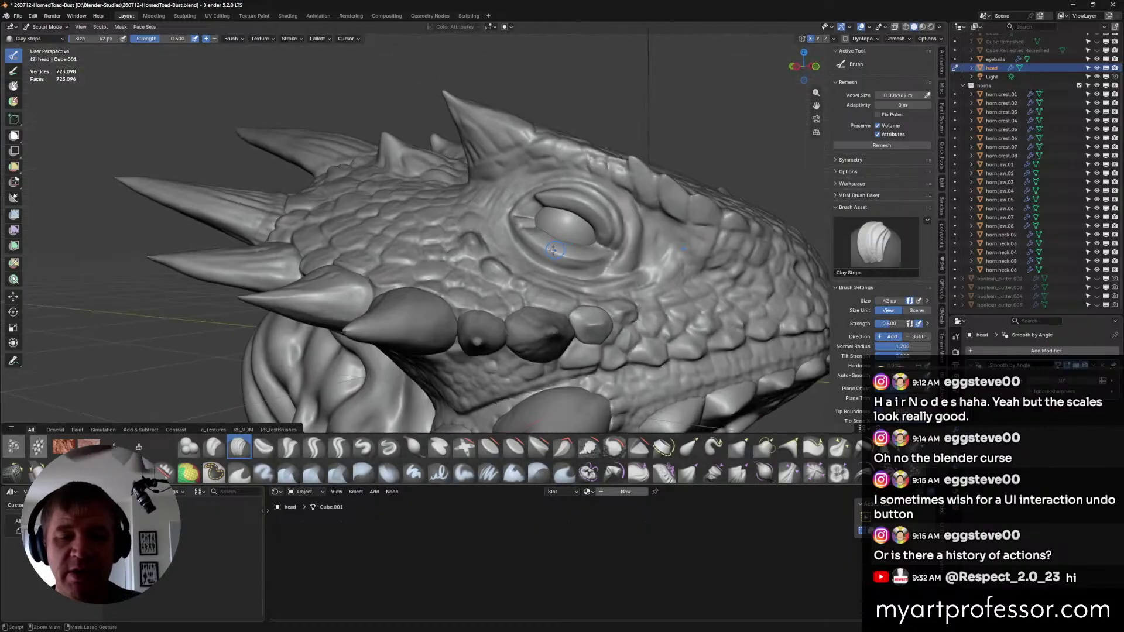
mouse_move(618, 265)
middle_down()
mouse_move(557, 274)
mouse_move(550, 257)
mouse_move(562, 257)
mouse_move(519, 254)
middle_up()
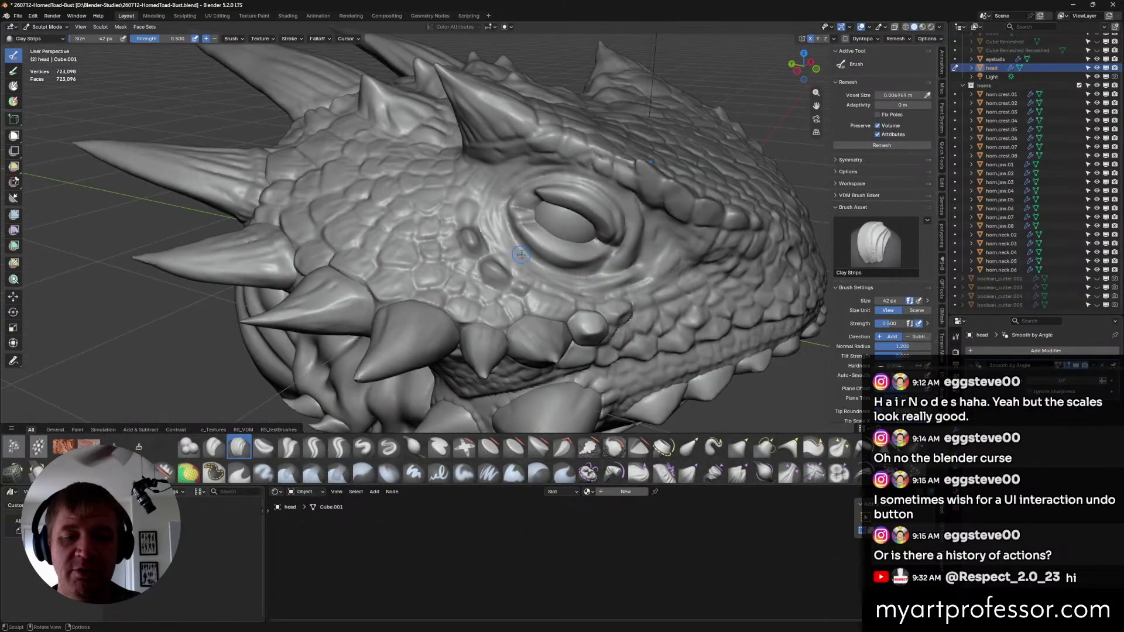
mouse_move(609, 280)
middle_down()
mouse_move(597, 271)
mouse_move(618, 268)
mouse_move(582, 258)
mouse_move(582, 226)
mouse_move(515, 246)
mouse_move(566, 280)
mouse_move(539, 274)
mouse_move(608, 269)
mouse_move(567, 299)
mouse_move(593, 309)
mouse_move(565, 255)
mouse_move(507, 216)
middle_up()
mouse_move(507, 231)
mouse_down()
mouse_move(514, 246)
mouse_move(498, 222)
mouse_move(523, 258)
mouse_up()
Set the Clay Strips brush size to 30 px and add finer skin folds around the rear of the eye.
key(f)
click(499, 226)
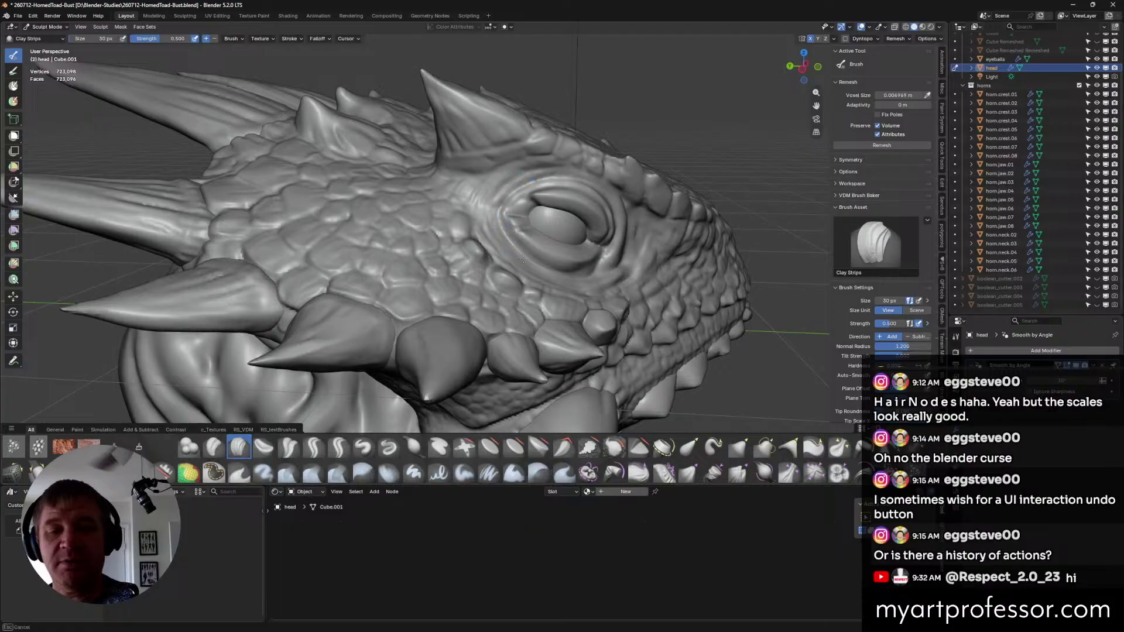
middle_drag(518, 273, 503, 255)
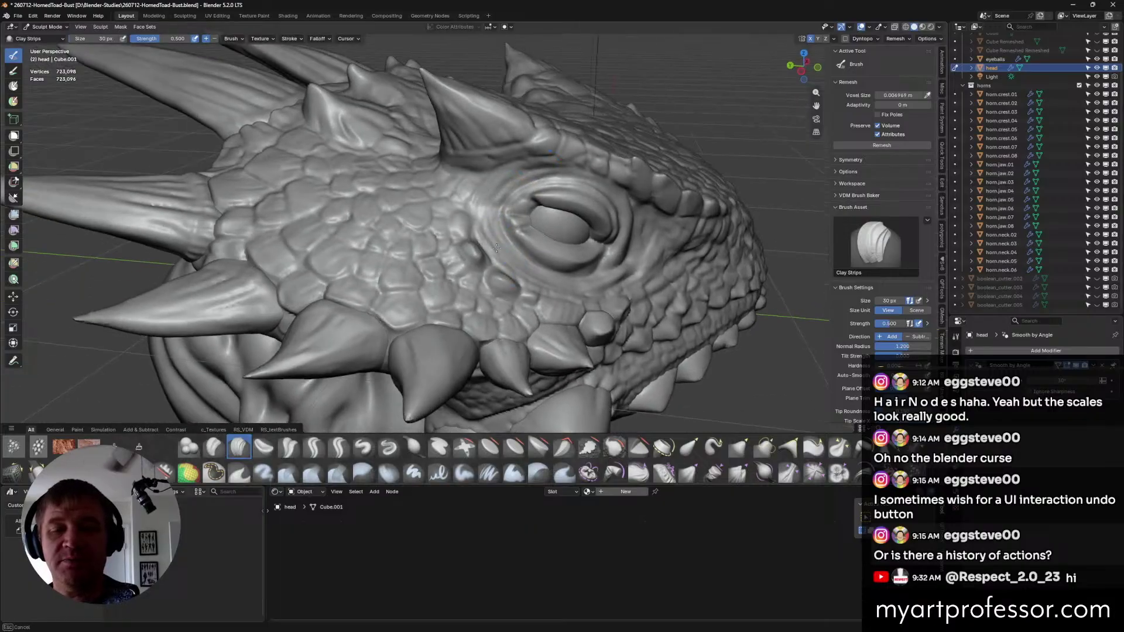
middle_drag(591, 230, 548, 202)
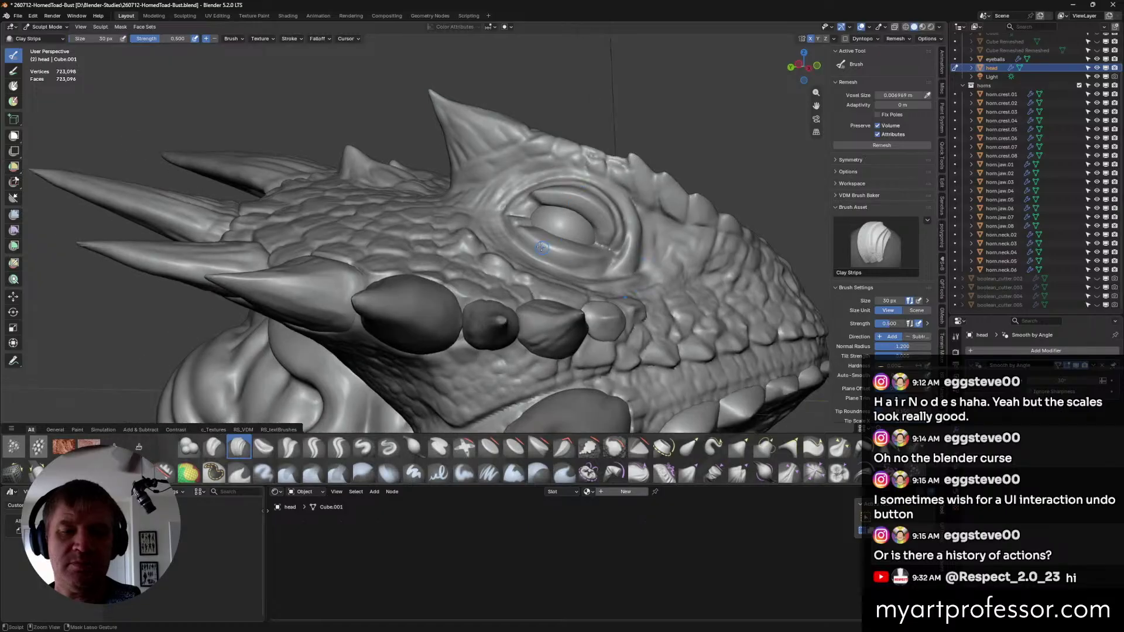
mouse_move(577, 282)
middle_down()
mouse_move(555, 273)
mouse_move(612, 277)
mouse_move(534, 269)
mouse_move(524, 249)
mouse_move(507, 257)
mouse_move(527, 248)
mouse_move(614, 269)
mouse_move(599, 288)
mouse_move(616, 295)
mouse_move(497, 276)
mouse_move(524, 294)
mouse_move(505, 288)
middle_up()
mouse_move(567, 272)
middle_down()
mouse_move(509, 281)
mouse_move(527, 288)
mouse_move(553, 281)
mouse_move(489, 250)
mouse_move(555, 288)
mouse_move(480, 259)
mouse_move(519, 291)
middle_up()
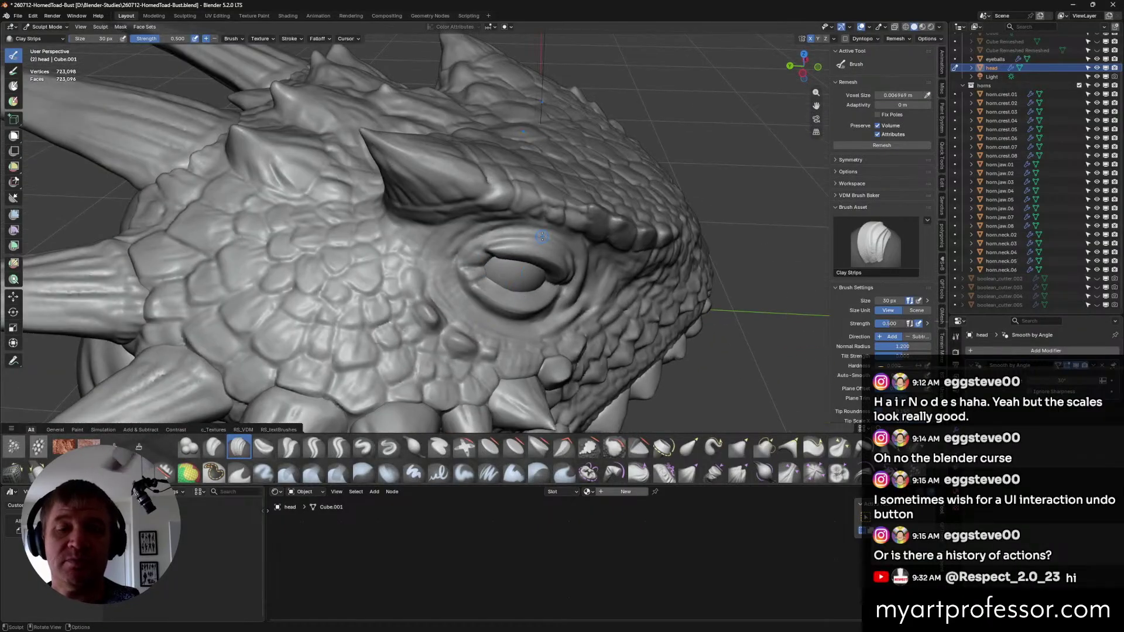
middle_drag(468, 249, 483, 242)
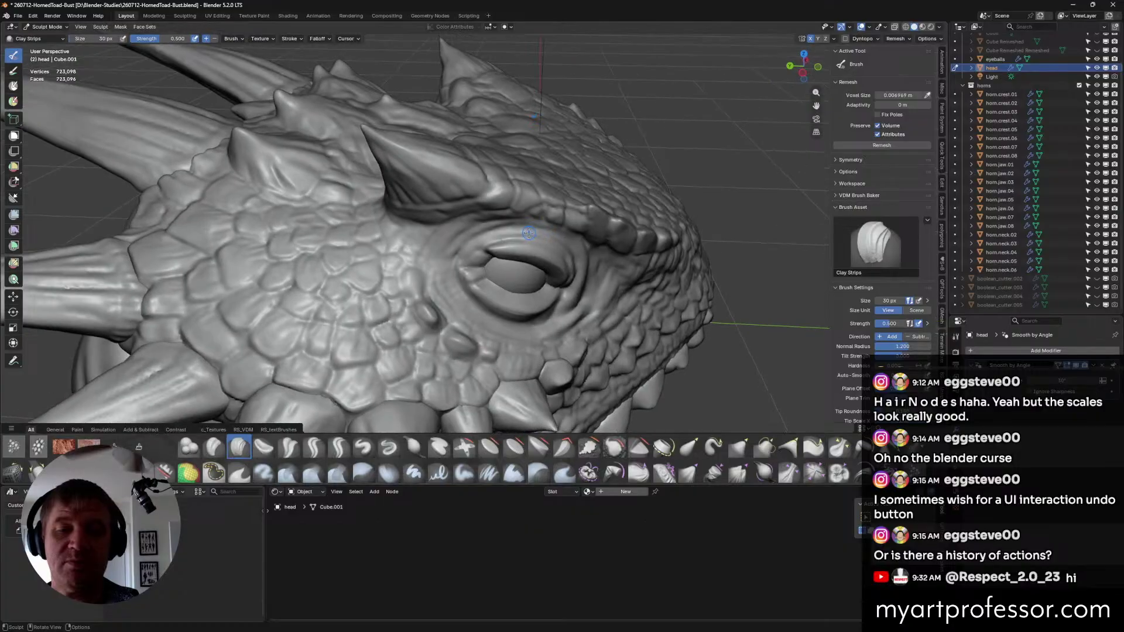
Reduce the Clay Strips brush size to 14 px for fine detail around the eyelids.
key(bracketleft)
key(bracketleft)
key(bracketleft)
key(bracketleft)
key(bracketleft)
key(bracketleft)
key(bracketleft)
mouse_move(508, 119)
middle_down()
mouse_move(547, 226)
mouse_move(527, 233)
middle_up()
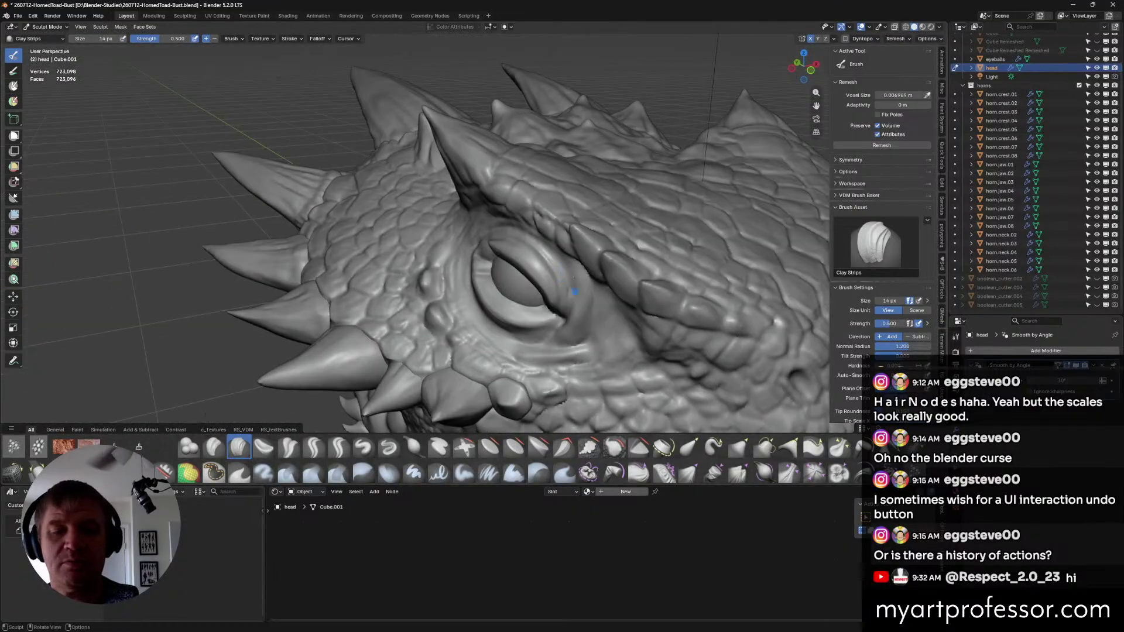
Set the Clay Strips brush size to 30 px for broader work around the eyelids.
mouse_move(575, 291)
middle_down()
mouse_move(565, 274)
mouse_move(574, 321)
mouse_move(554, 300)
middle_up()
key(bracketright)
key(bracketright)
key(bracketright)
key(bracketright)
key(bracketright)
key(bracketright)
key(bracketright)
key(bracketright)
key(bracketright)
key(bracketright)
key(bracketleft)
key(bracketleft)
key(bracketleft)
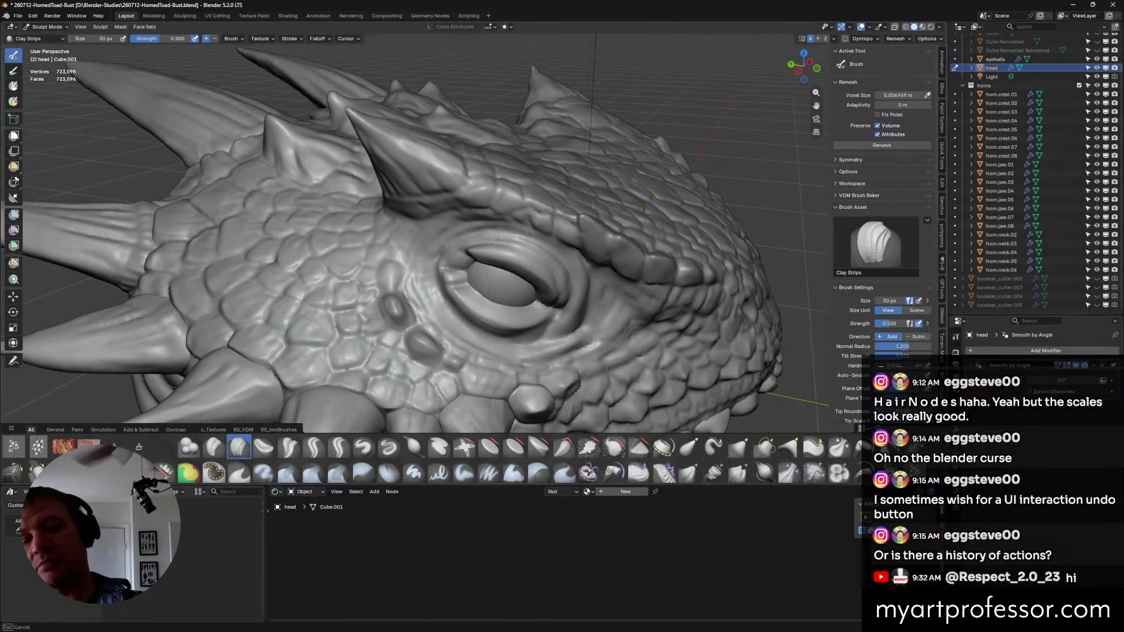
Examine the eyelids and surrounding skin folds from above, the side and below.
middle_drag(526, 246, 527, 238)
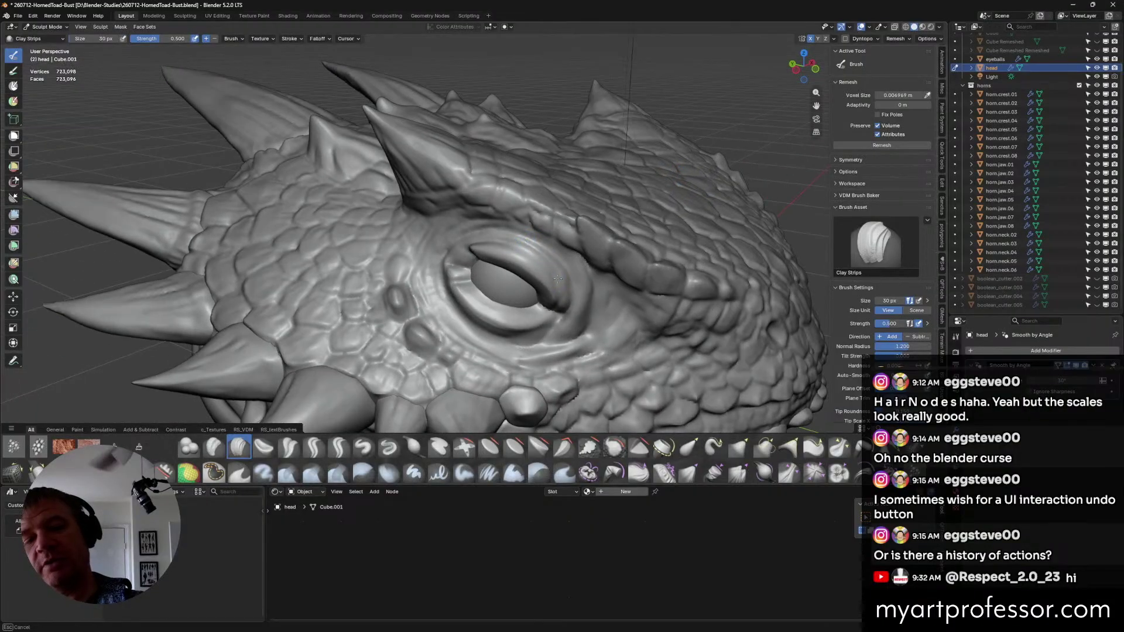
middle_drag(558, 278, 559, 221)
mouse_move(576, 274)
middle_down()
mouse_move(607, 322)
mouse_move(513, 208)
mouse_move(566, 210)
mouse_move(466, 227)
middle_up()
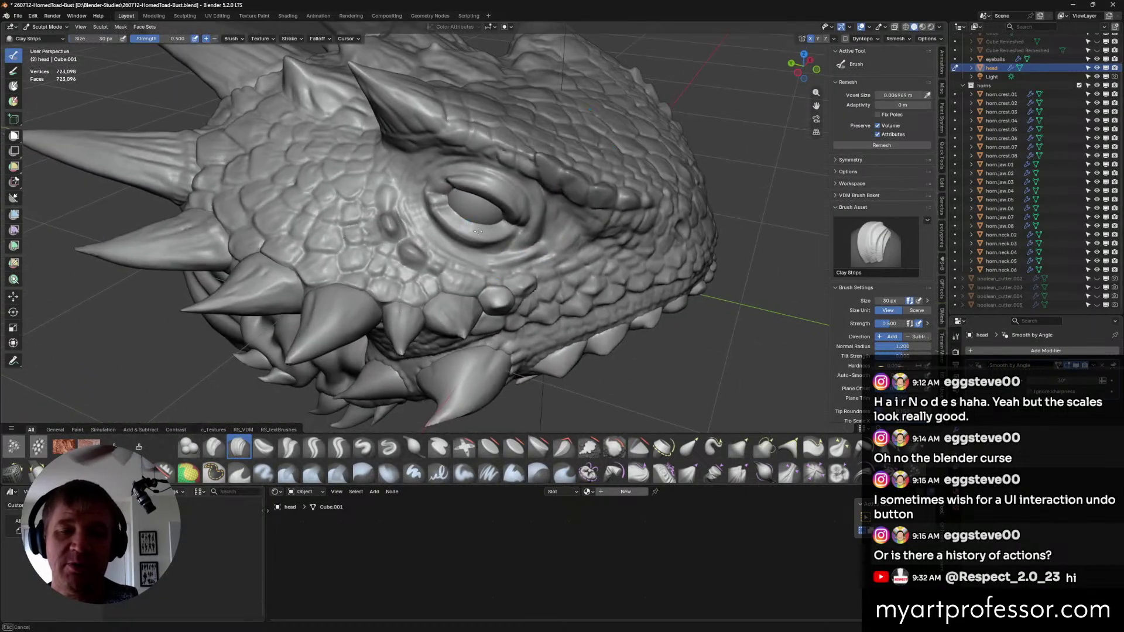
mouse_move(509, 230)
middle_down()
mouse_move(540, 214)
mouse_move(494, 250)
mouse_move(507, 274)
mouse_move(442, 254)
mouse_move(564, 241)
mouse_move(483, 256)
mouse_move(518, 244)
middle_up()
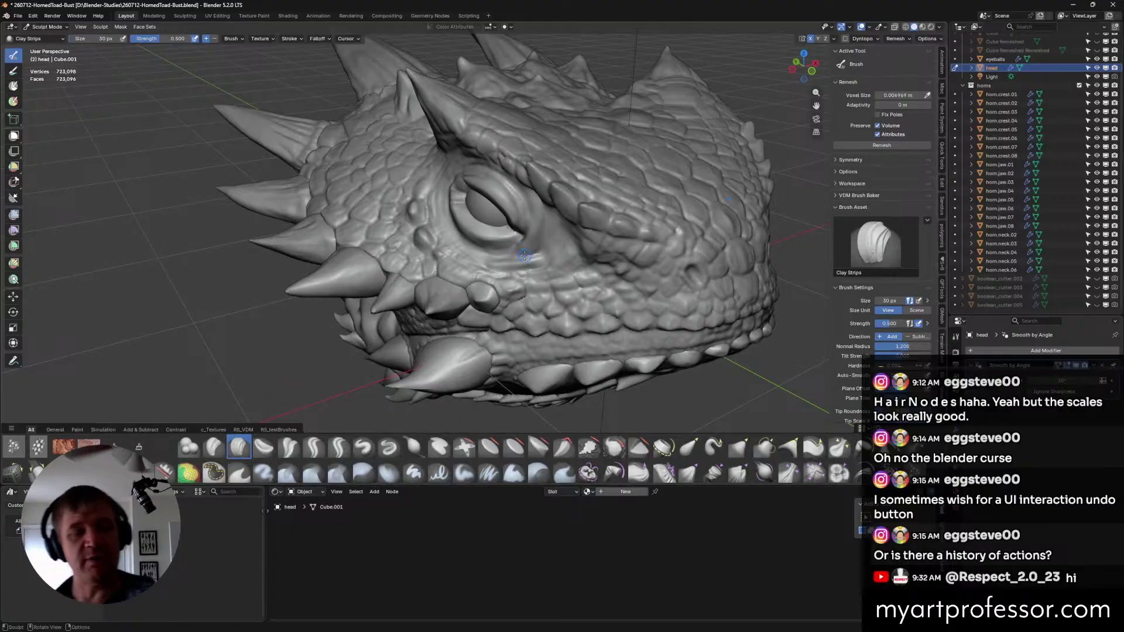
mouse_move(524, 256)
middle_down()
mouse_move(579, 208)
mouse_move(522, 216)
middle_up()
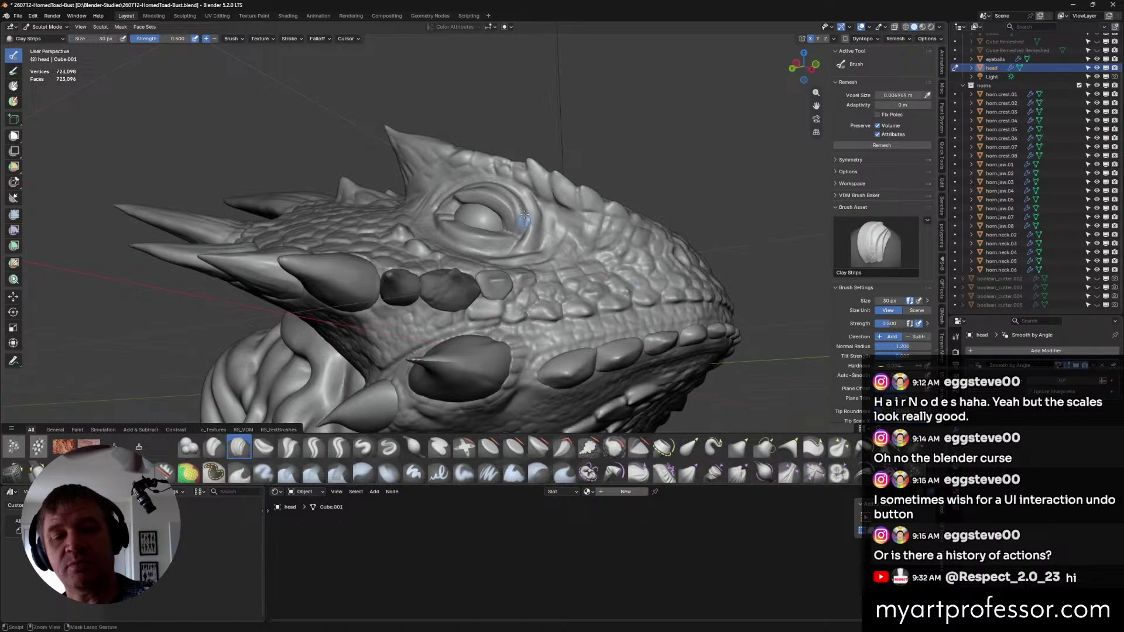
mouse_move(521, 221)
middle_down()
mouse_move(543, 234)
mouse_move(534, 225)
mouse_move(552, 228)
mouse_move(559, 211)
mouse_move(482, 221)
middle_up()
middle_drag(556, 216, 471, 212)
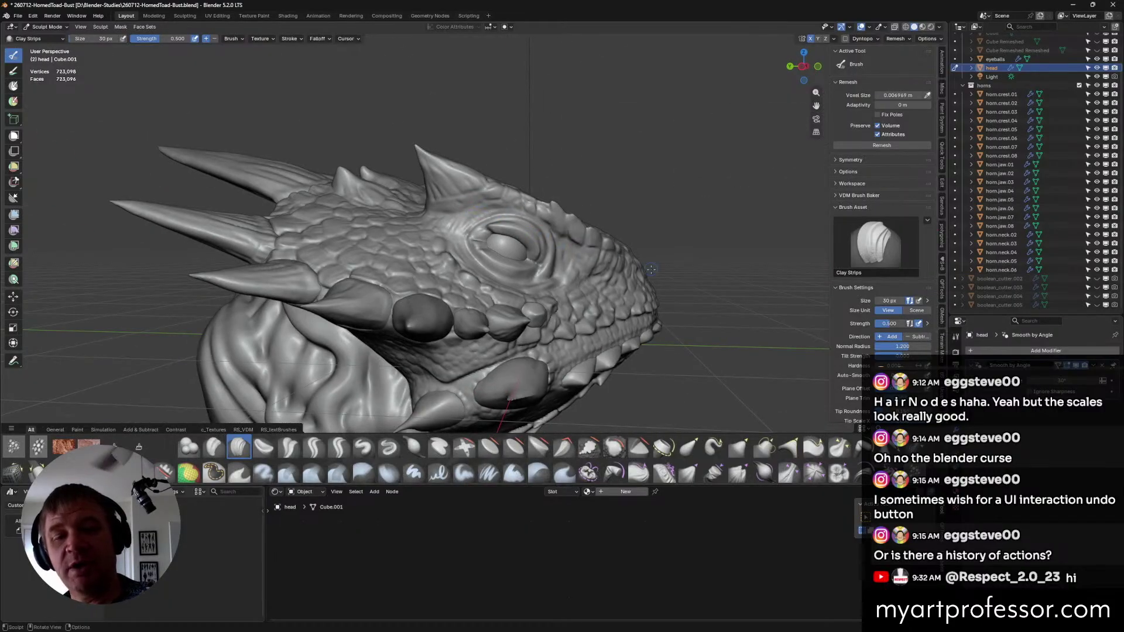
middle_drag(651, 270, 520, 231)
Set the Clay Strips brush size to 22 px and build up small skin folds beneath the front corner of the eye.
click(522, 232)
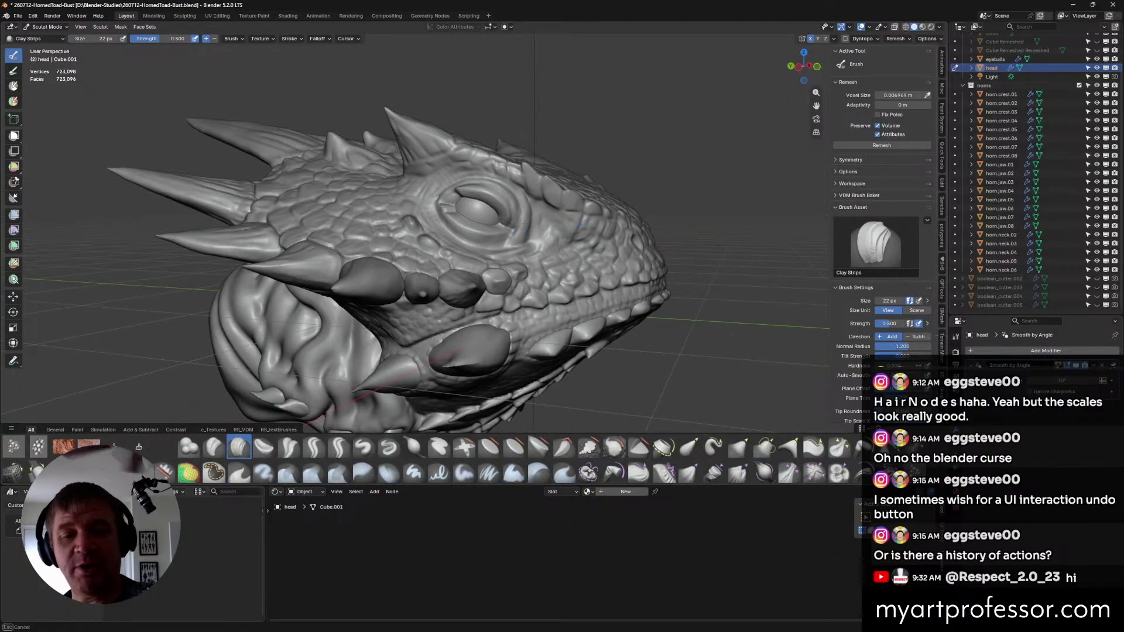
mouse_move(511, 240)
middle_down()
mouse_move(531, 217)
mouse_move(535, 239)
mouse_move(504, 240)
mouse_move(511, 211)
mouse_move(492, 251)
mouse_move(503, 247)
mouse_move(451, 228)
middle_up()
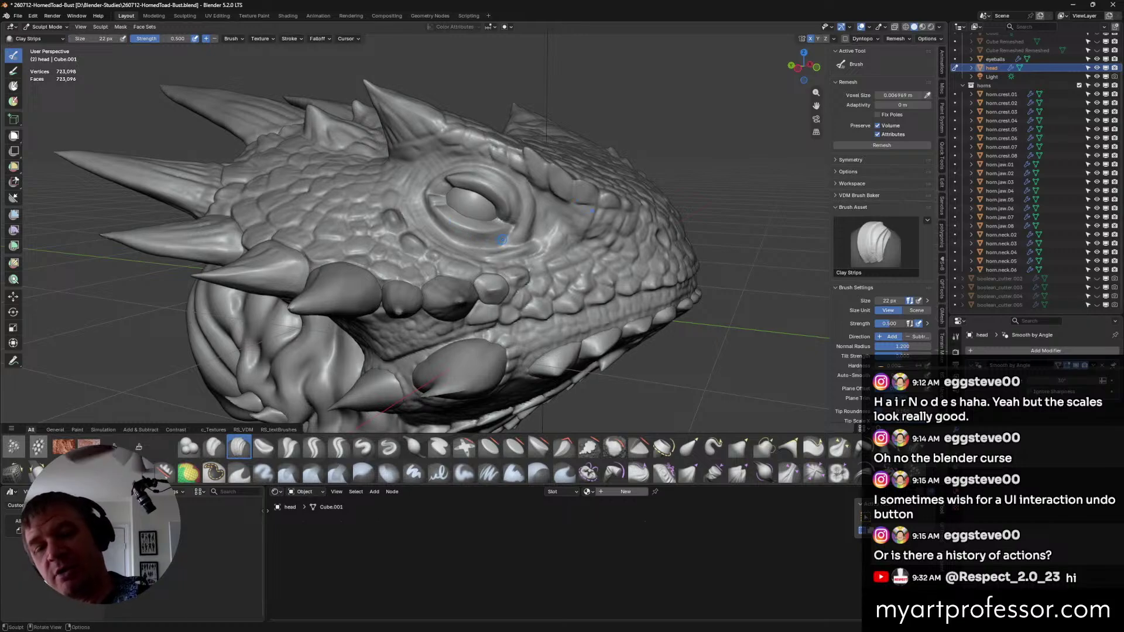
scroll(501, 240, down, 4)
mouse_move(502, 240)
middle_down()
mouse_move(570, 249)
mouse_move(557, 244)
mouse_move(561, 253)
mouse_move(577, 231)
middle_up()
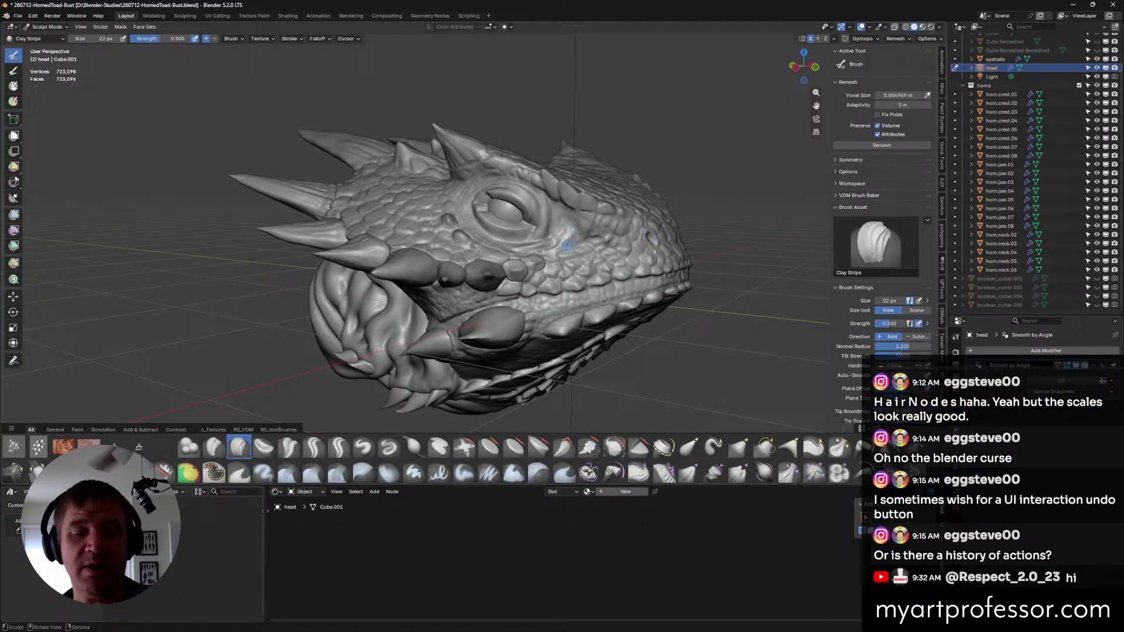
mouse_move(562, 236)
mouse_down()
mouse_move(555, 243)
mouse_move(575, 236)
mouse_up()
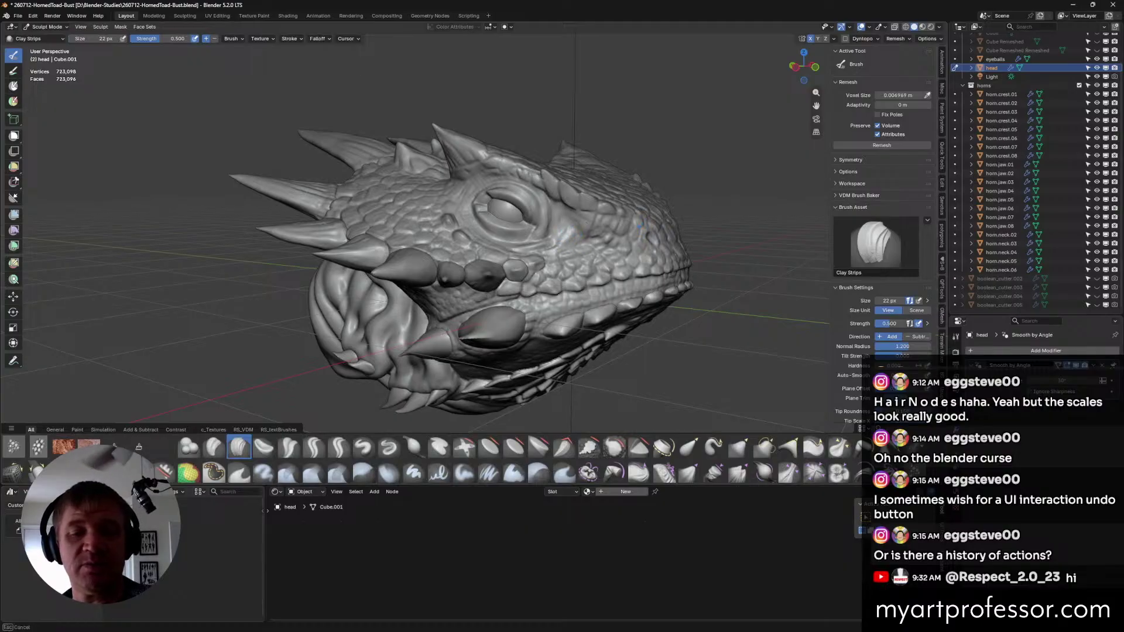
mouse_move(585, 223)
middle_down()
mouse_move(577, 246)
mouse_move(596, 230)
mouse_move(587, 216)
mouse_move(559, 196)
mouse_move(569, 220)
mouse_move(562, 200)
mouse_move(535, 195)
mouse_move(552, 218)
mouse_move(508, 235)
mouse_move(471, 226)
middle_up()
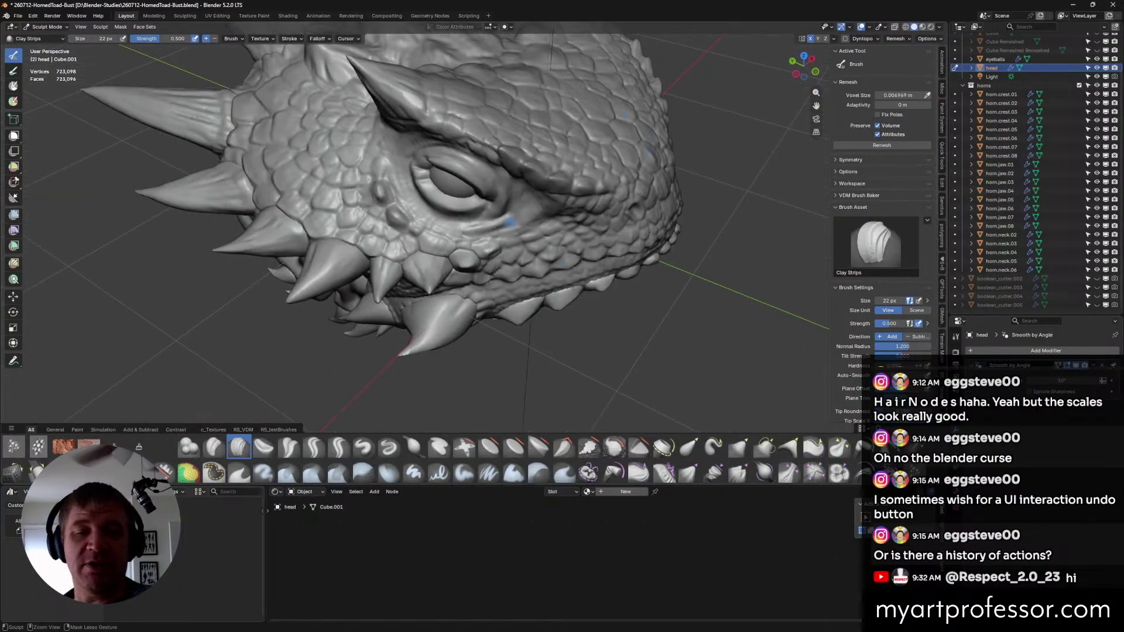
drag(494, 224, 502, 222)
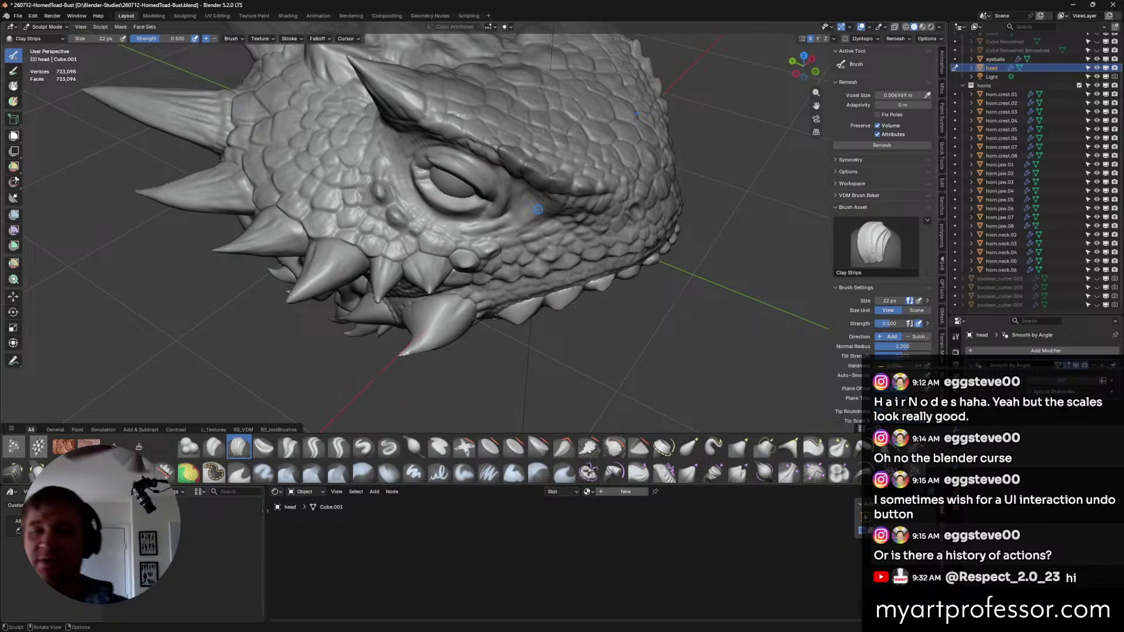
Switch to the Crease Sharp brush for carving creases around the eye.
mouse_move(634, 284)
middle_down()
mouse_move(574, 165)
mouse_move(575, 186)
mouse_move(522, 147)
mouse_move(530, 153)
middle_up()
mouse_move(562, 190)
middle_down()
mouse_move(577, 142)
mouse_move(545, 179)
mouse_move(561, 176)
middle_up()
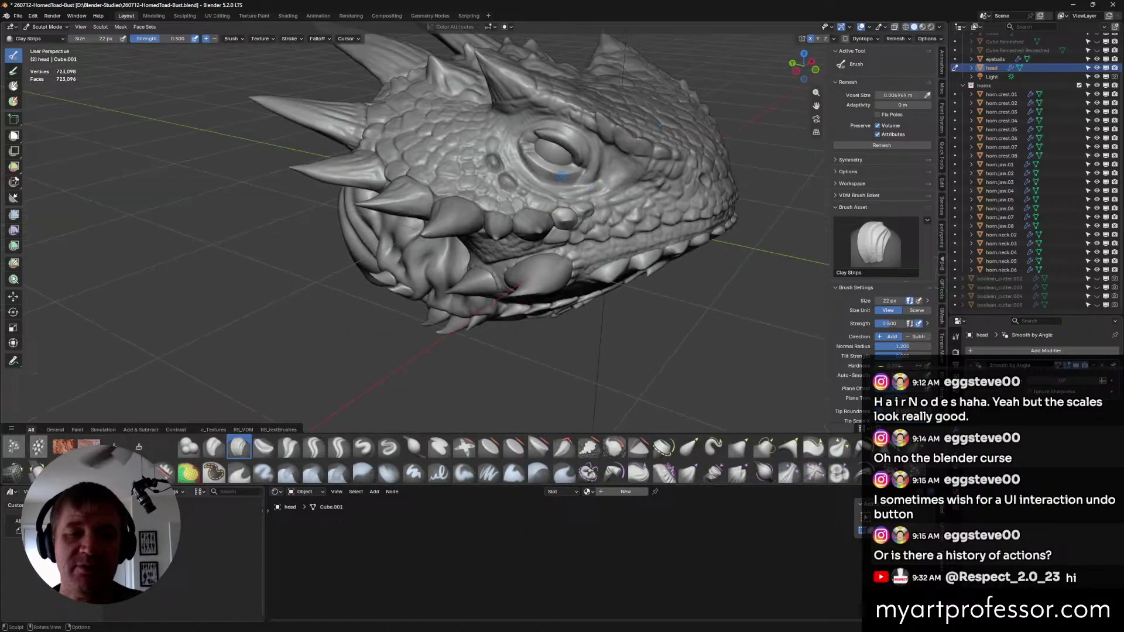
mouse_move(647, 116)
middle_down()
mouse_move(581, 208)
mouse_move(496, 223)
middle_up()
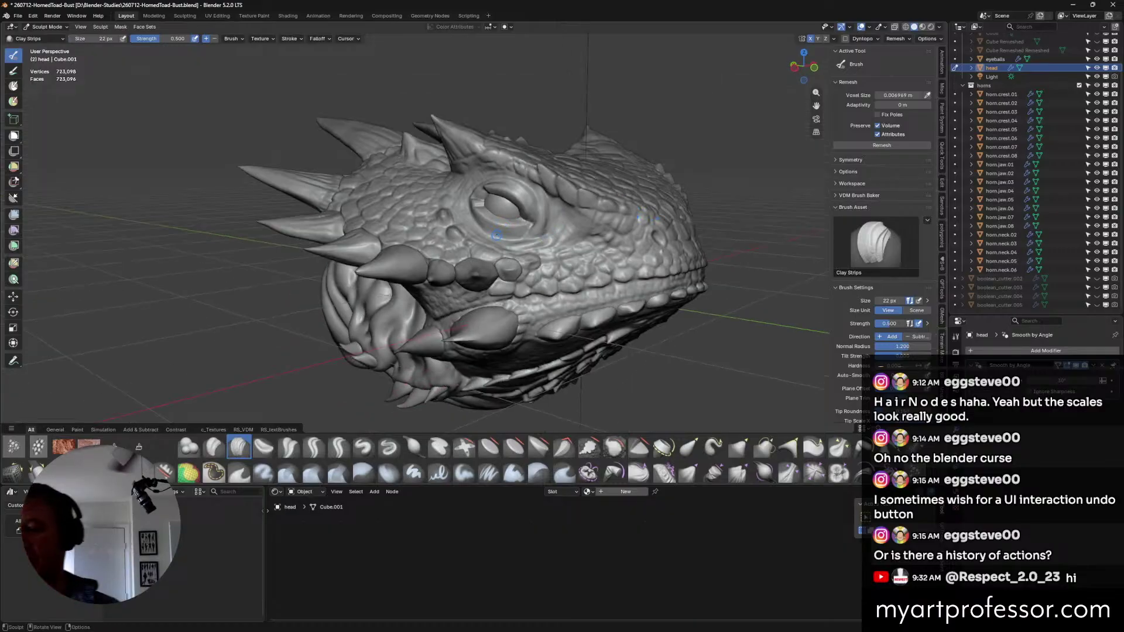
middle_drag(497, 235, 562, 240)
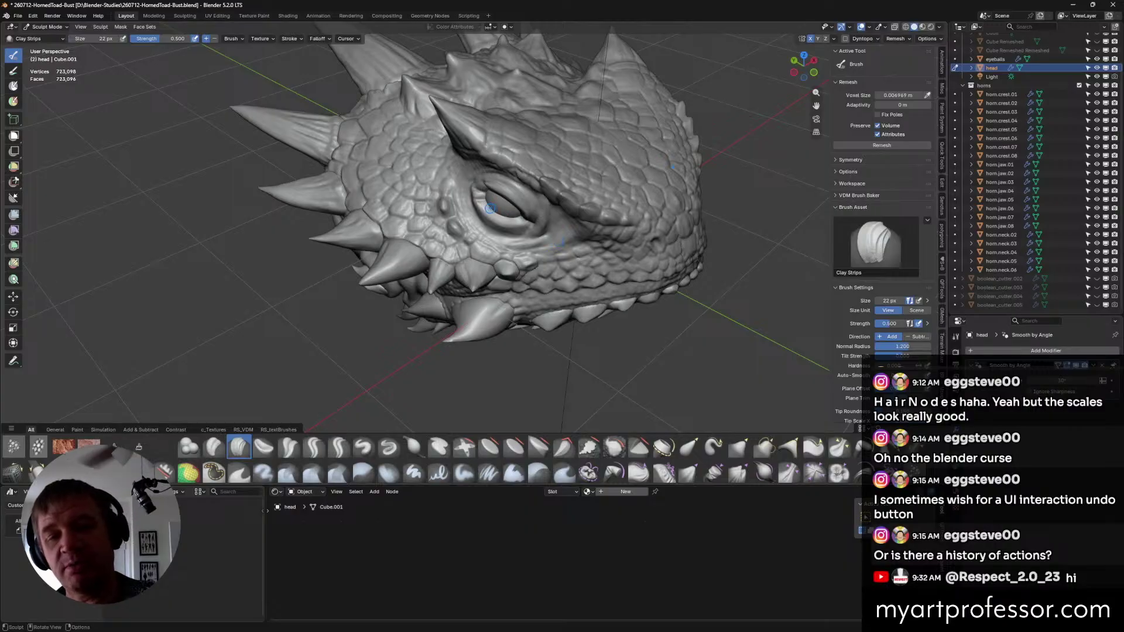
mouse_move(514, 205)
middle_down()
mouse_move(495, 224)
mouse_move(501, 185)
mouse_move(529, 192)
mouse_move(557, 221)
mouse_move(527, 218)
middle_up()
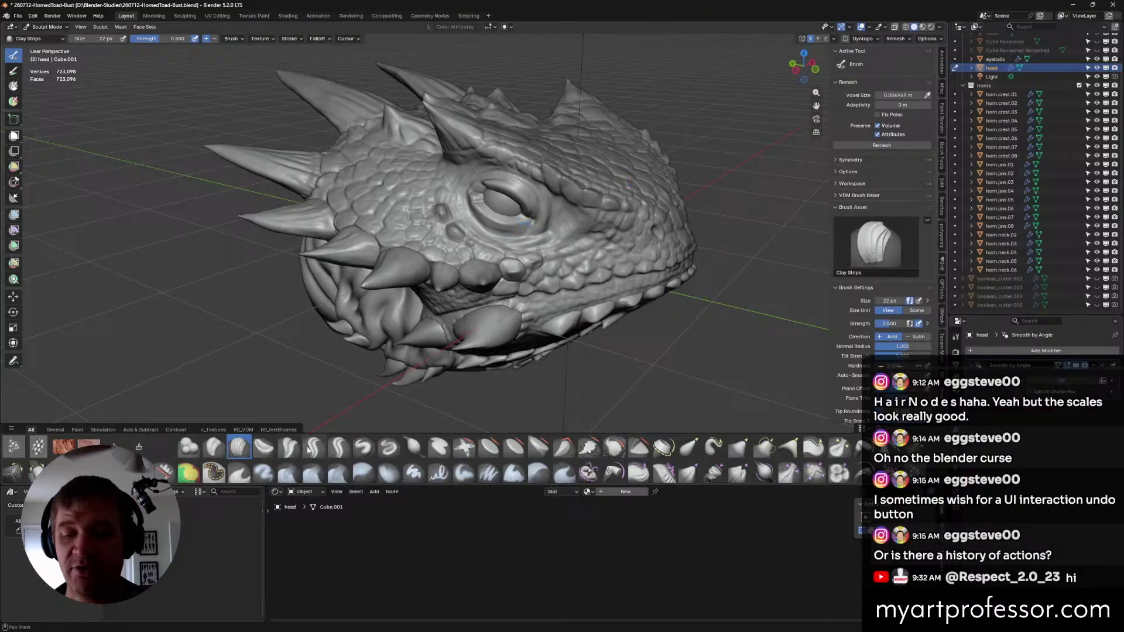
key(shift+c)
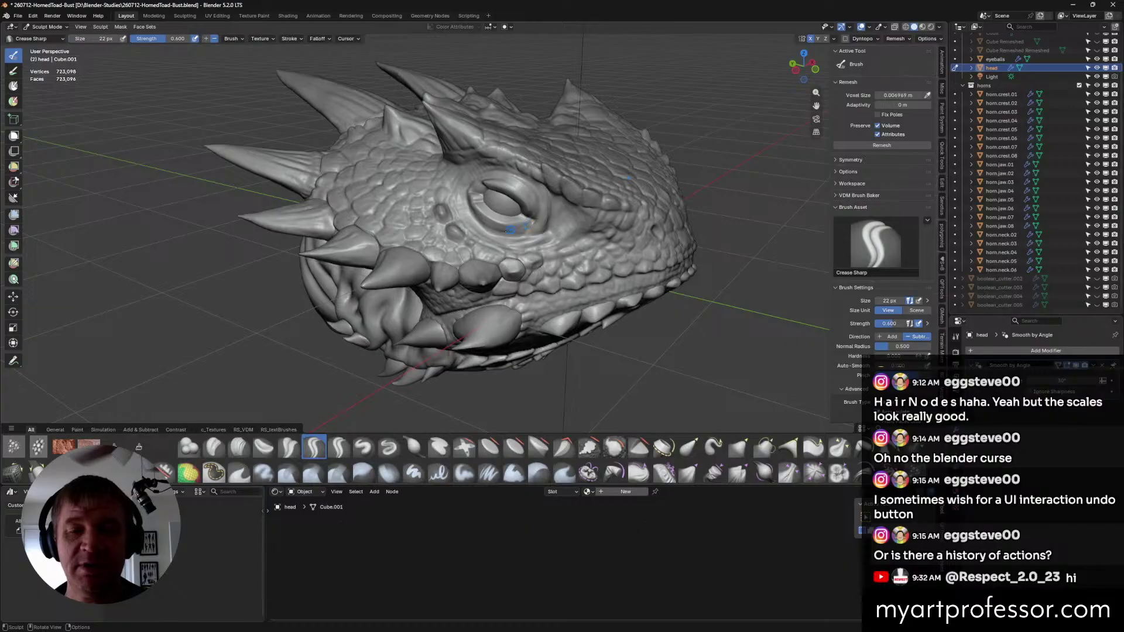
middle_drag(529, 225, 585, 298)
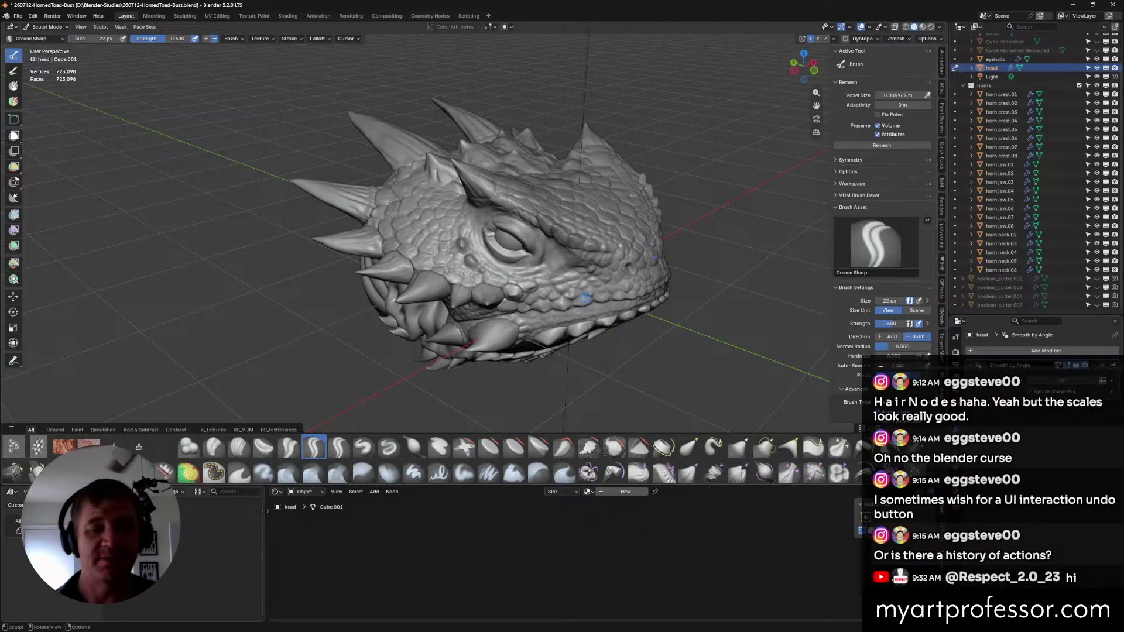
middle_drag(694, 277, 638, 249)
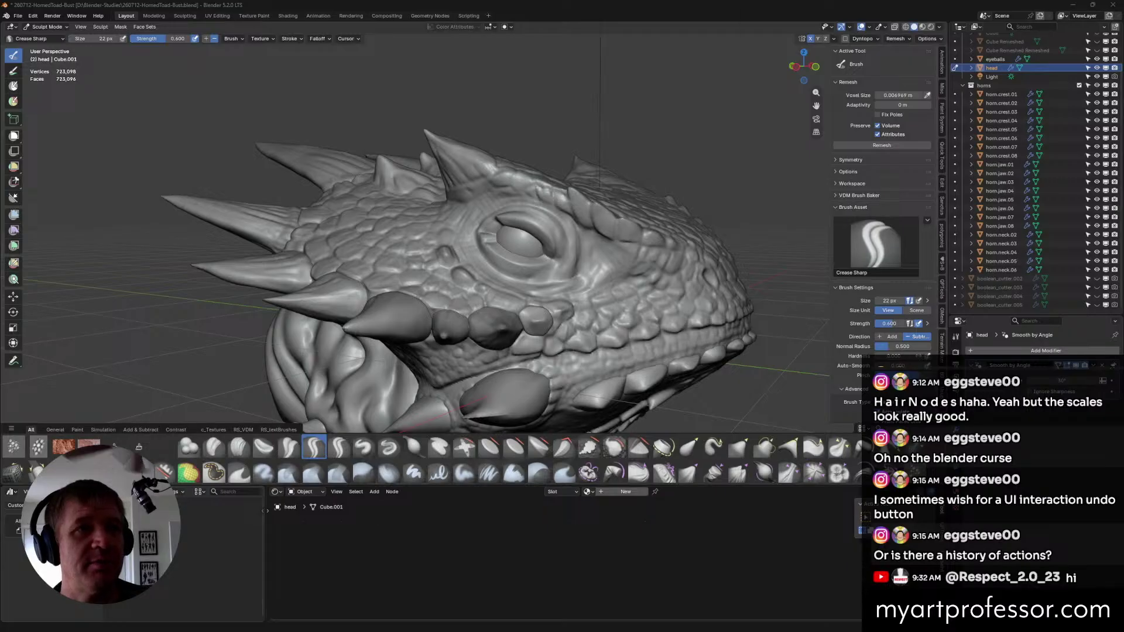
Check the backup progress in the Carbonite window and move the window out of the way.
drag(657, 0, 535, 127)
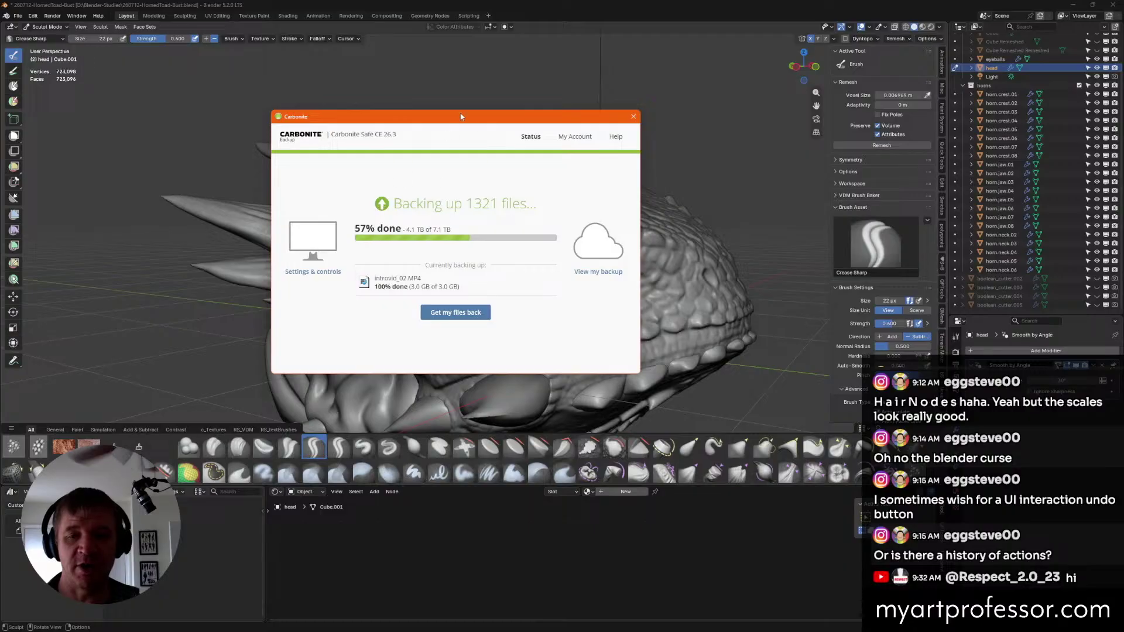
drag(461, 117, 559, 119)
click(446, 122)
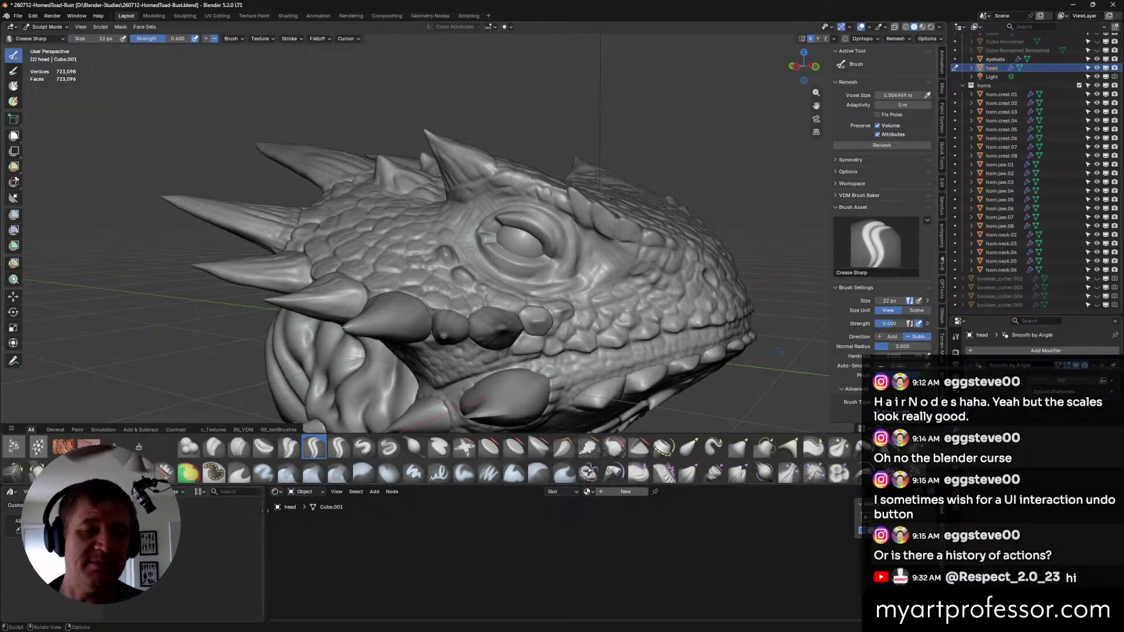
Set the Crease Sharp brush size to 40 px and carve a crease beneath the lower eyelid.
middle_drag(644, 147, 621, 193)
middle_drag(752, 339, 731, 320)
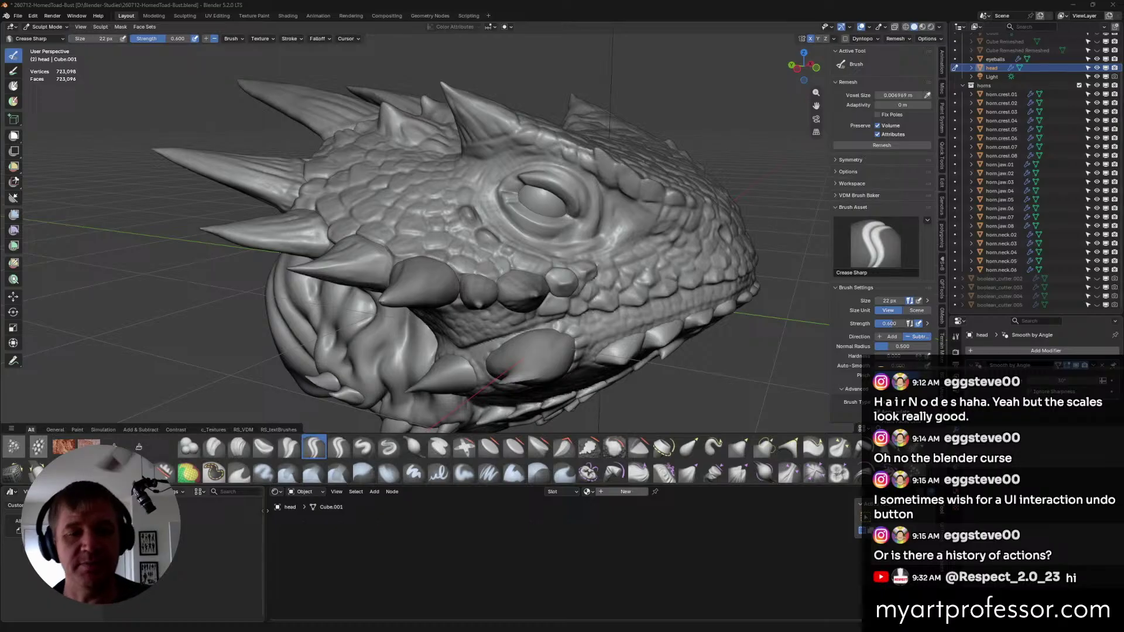
mouse_move(716, 337)
middle_down()
mouse_move(585, 245)
mouse_move(523, 233)
mouse_move(569, 220)
middle_up()
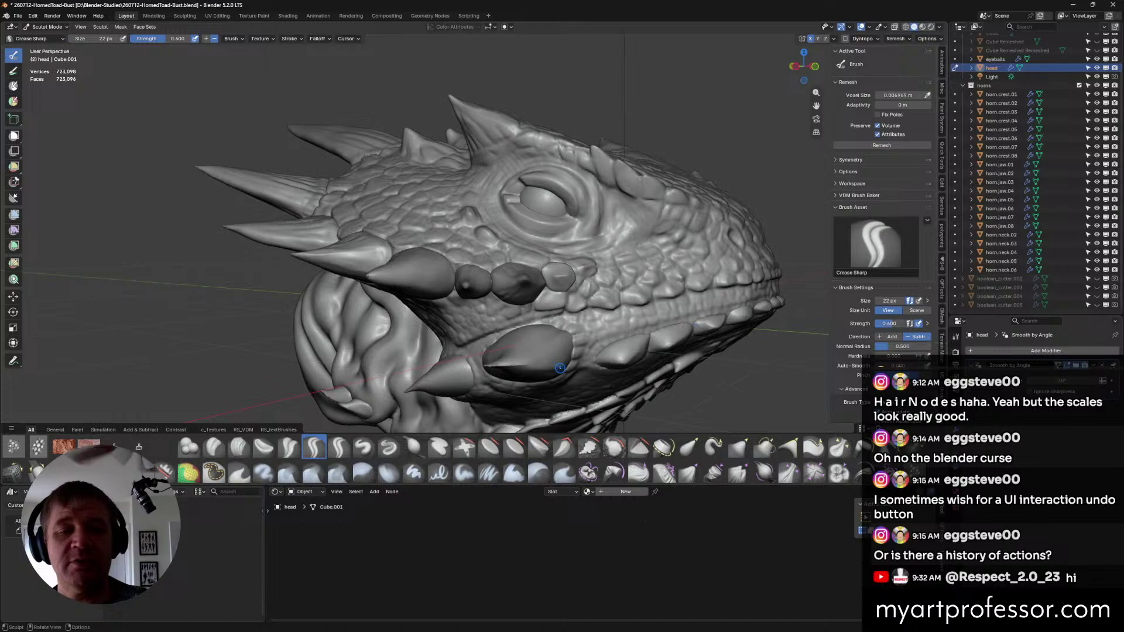
mouse_move(561, 368)
middle_down()
mouse_move(607, 227)
mouse_move(548, 232)
mouse_move(523, 217)
mouse_move(553, 245)
middle_up()
key(bracketright)
key(bracketright)
key(bracketright)
key(bracketright)
key(bracketright)
key(bracketright)
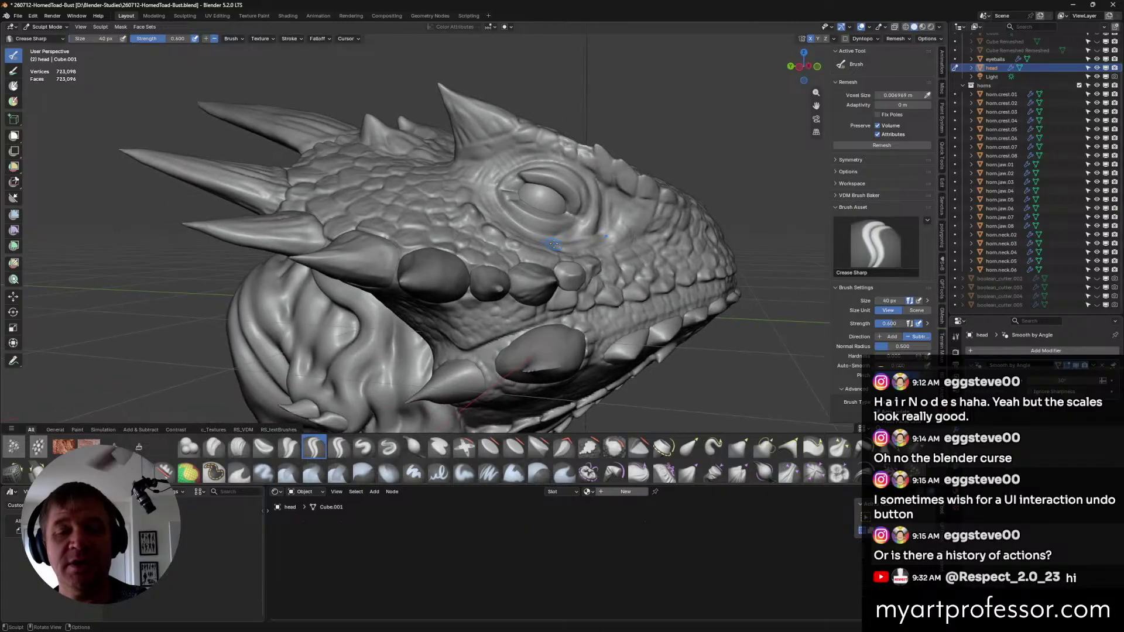
drag(509, 212, 577, 237)
mouse_move(562, 228)
middle_down()
mouse_move(548, 226)
mouse_move(568, 176)
mouse_move(609, 208)
mouse_move(574, 176)
mouse_move(621, 225)
mouse_move(623, 284)
middle_up()
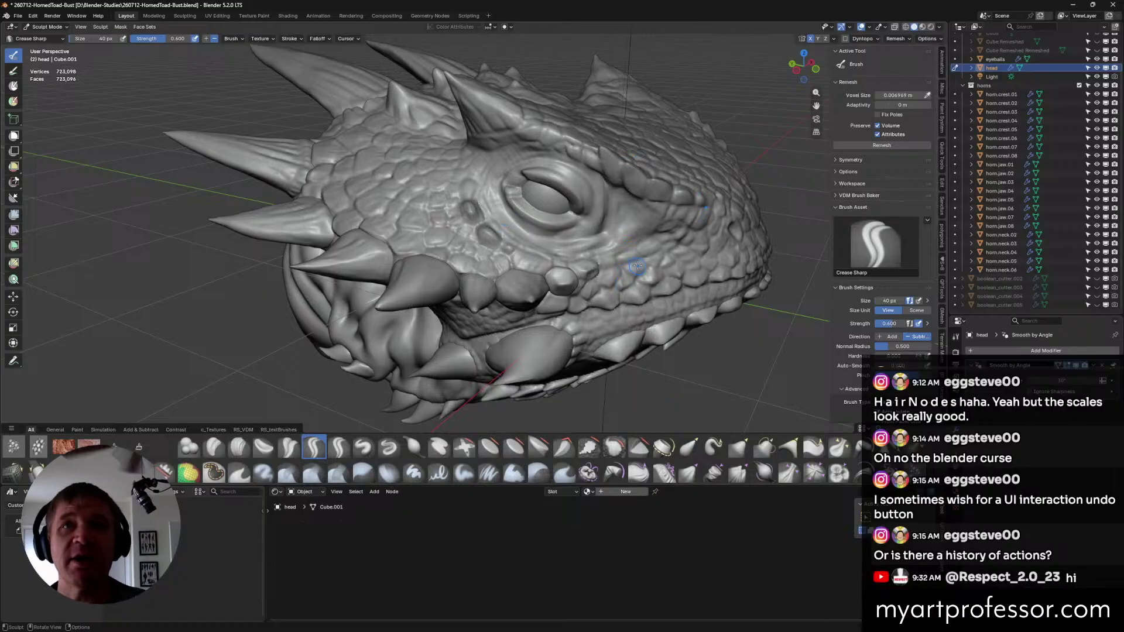
Carve a crease around the rear corner of the eye from the lower lid upward.
middle_drag(633, 249, 571, 216)
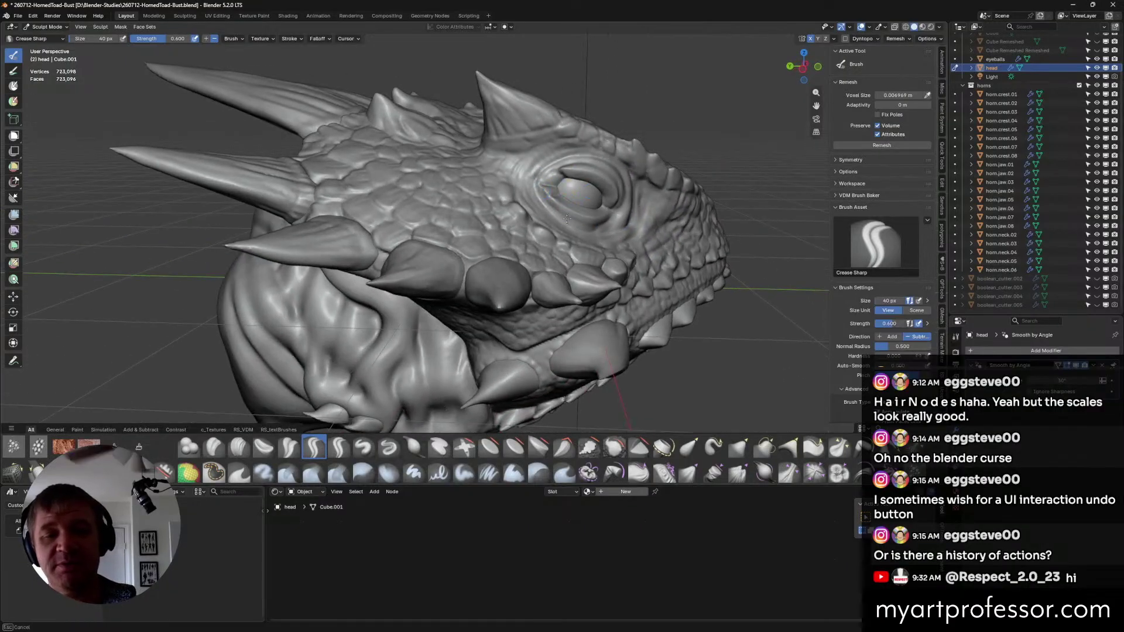
mouse_move(566, 218)
mouse_down()
mouse_move(547, 181)
mouse_move(555, 204)
mouse_up()
middle_drag(595, 239, 571, 190)
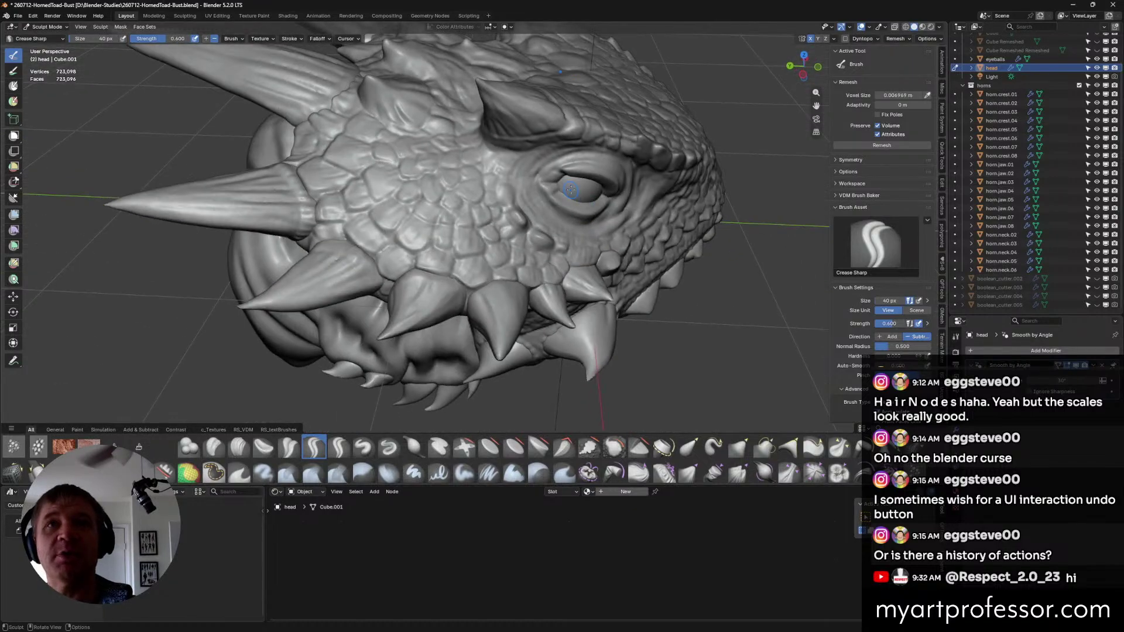
mouse_move(568, 170)
middle_down()
mouse_move(572, 158)
mouse_move(609, 182)
mouse_move(614, 173)
mouse_move(596, 169)
mouse_move(618, 174)
mouse_move(623, 192)
middle_up()
Set the Crease Sharp brush size to 32 px and carve a crease along the upper eyelid to the front corner.
click(547, 164)
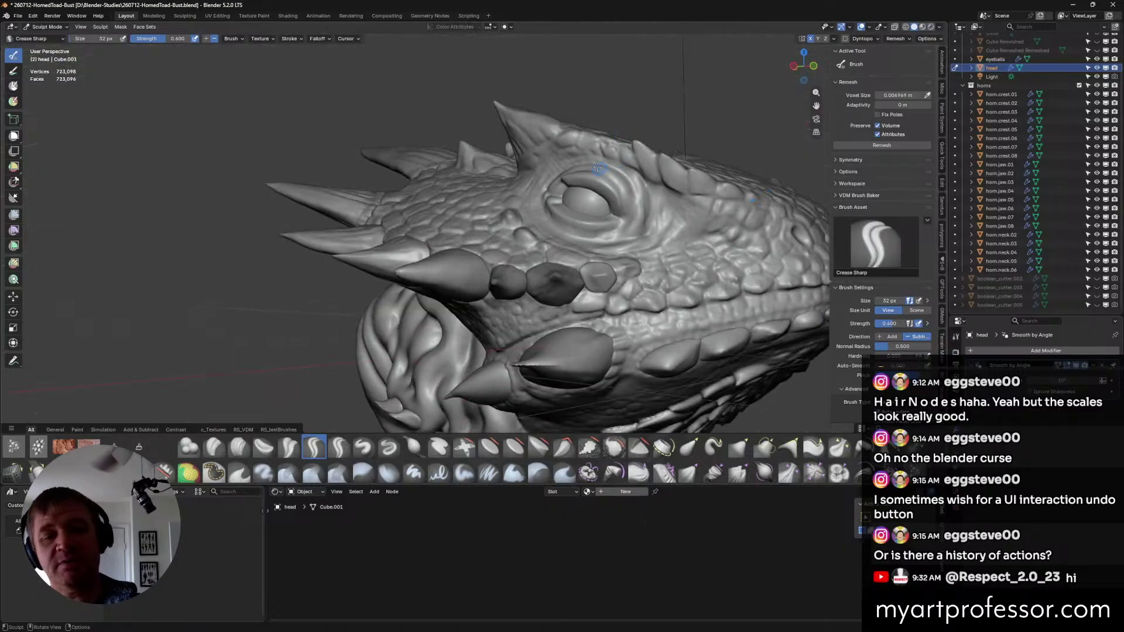
drag(627, 193, 631, 203)
drag(596, 168, 631, 223)
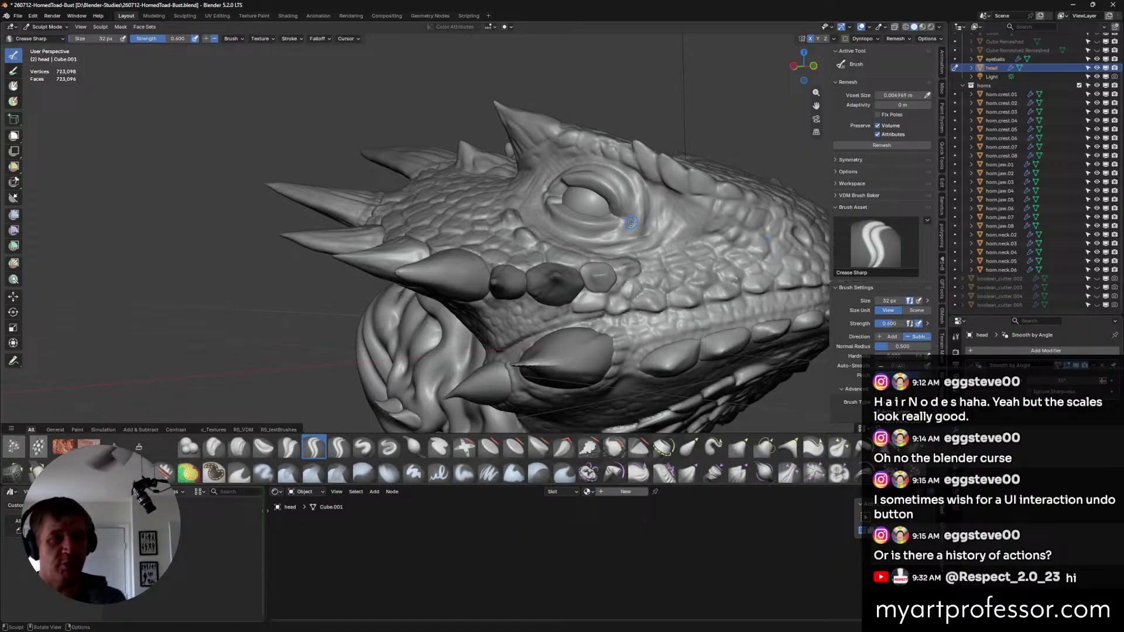
Review the eyelid creases and folds from above, the side and below the head.
mouse_move(631, 223)
middle_down()
mouse_move(577, 253)
mouse_move(585, 200)
middle_up()
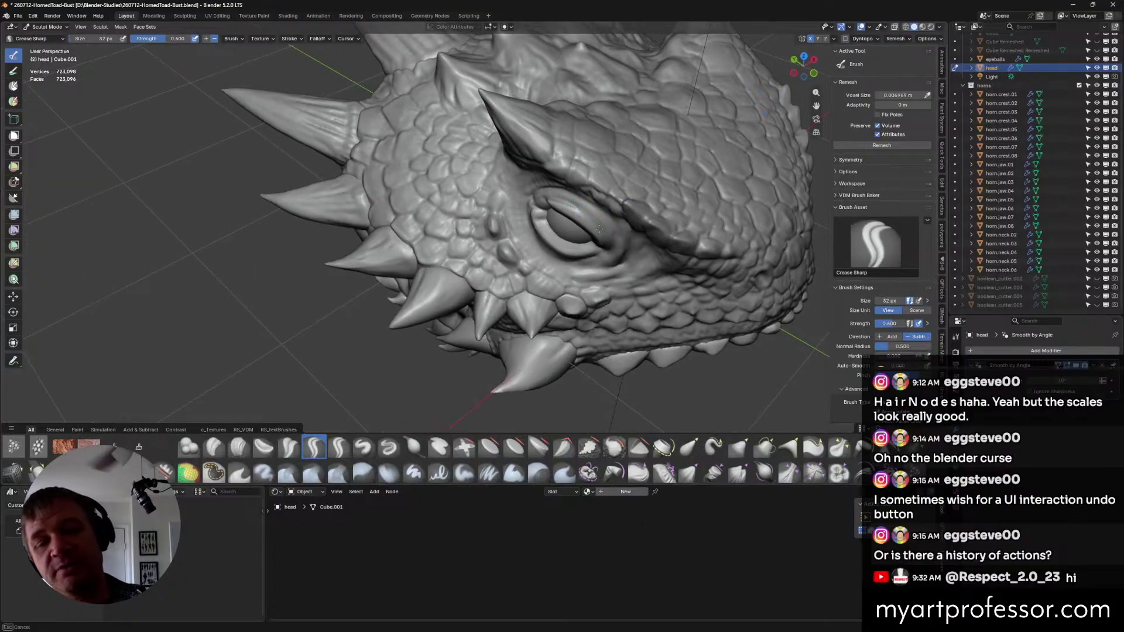
middle_drag(608, 232, 604, 203)
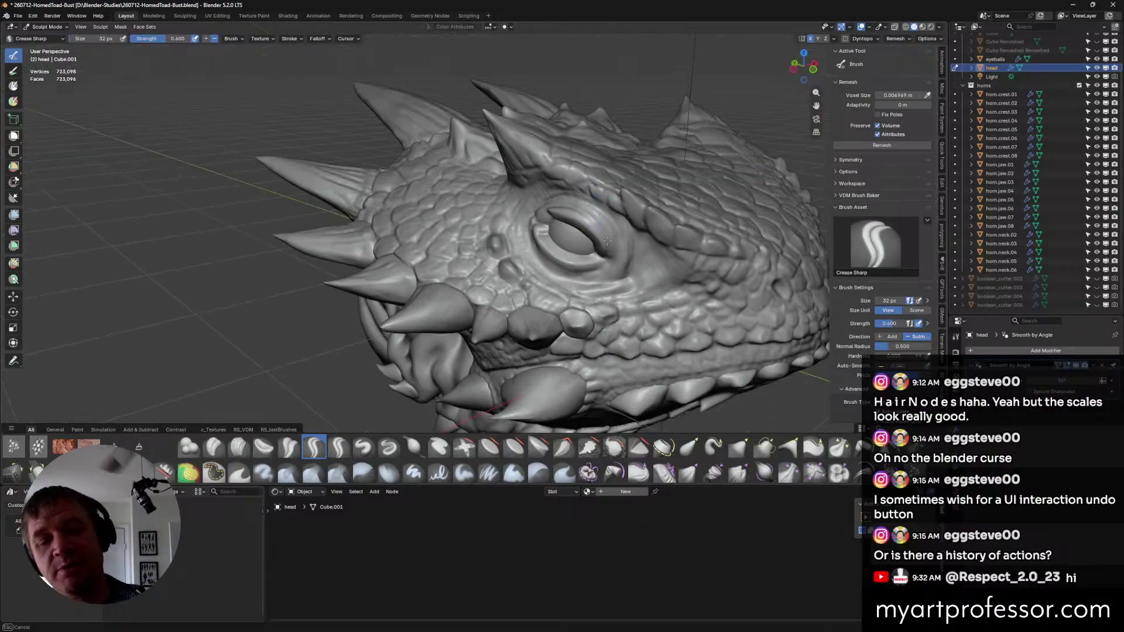
middle_drag(611, 246, 587, 212)
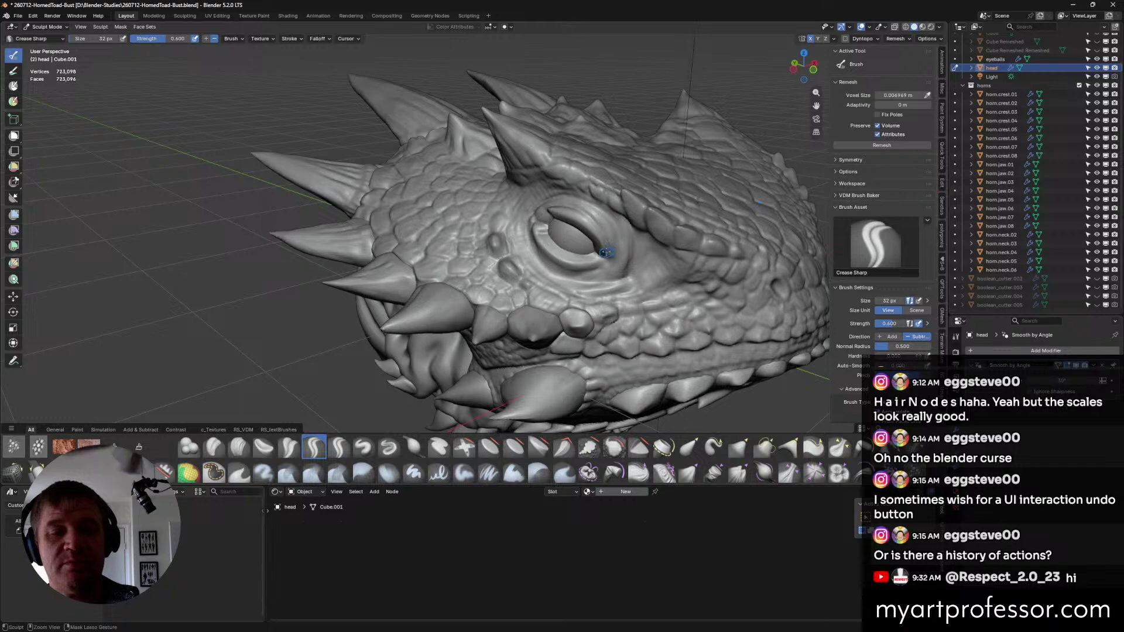
middle_drag(606, 253, 624, 240)
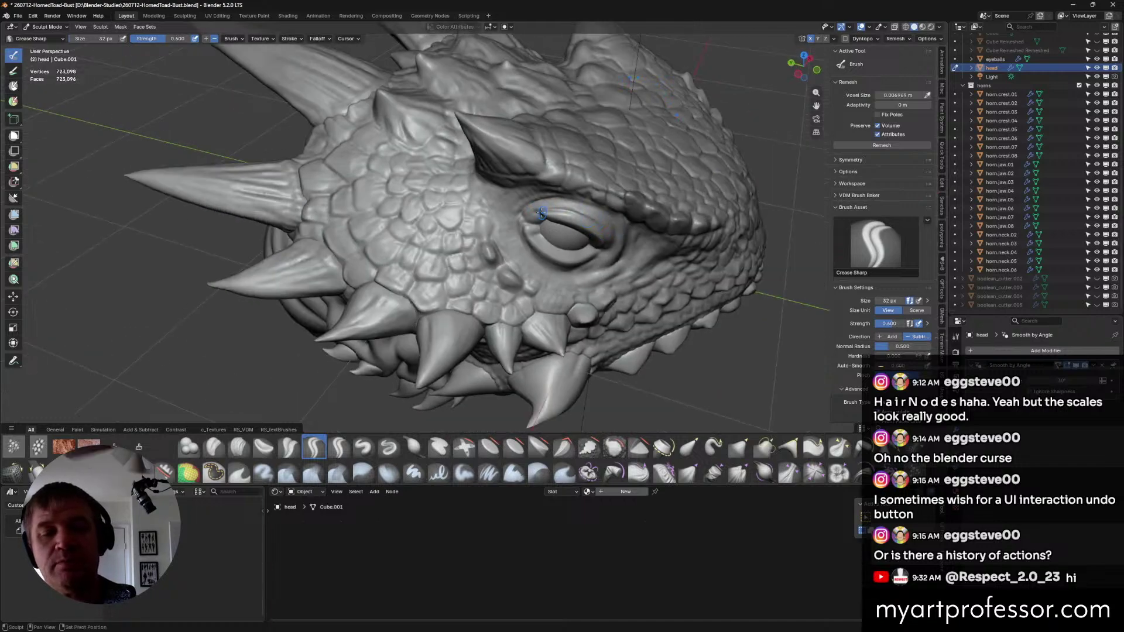
middle_drag(634, 250, 552, 203)
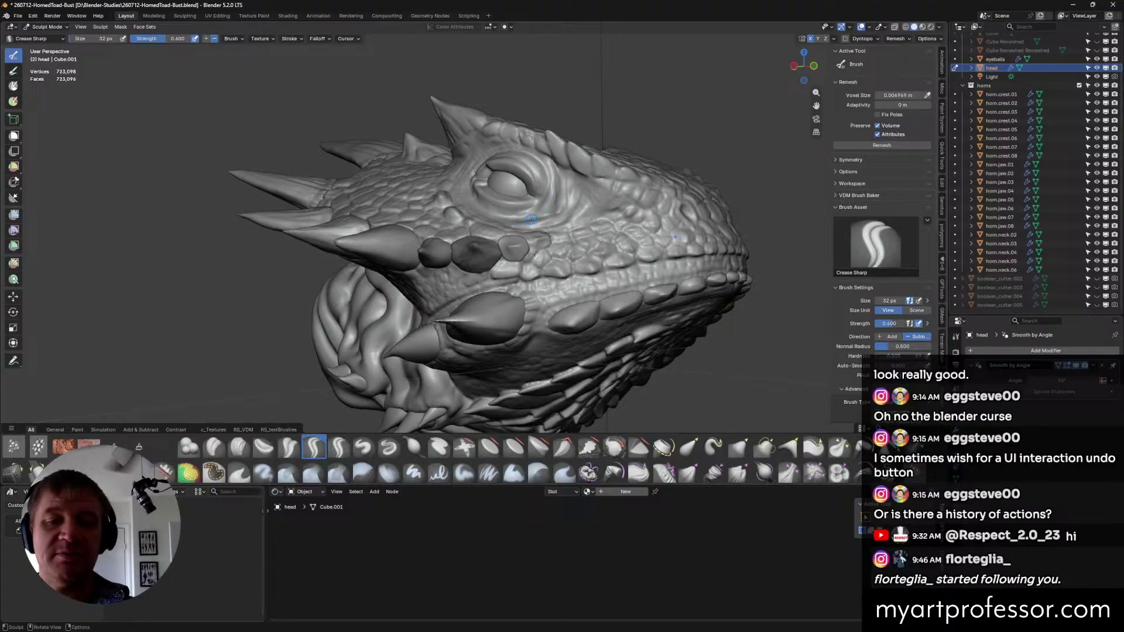
middle_drag(550, 224, 565, 242)
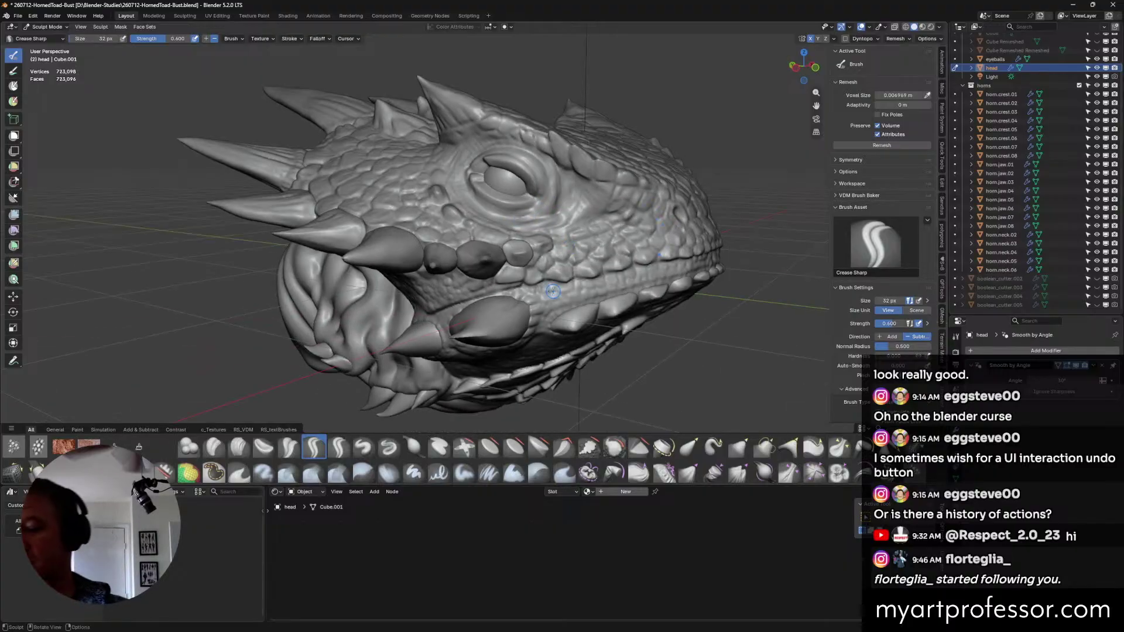
Save the horned toad bust file.
middle_drag(476, 202, 614, 249)
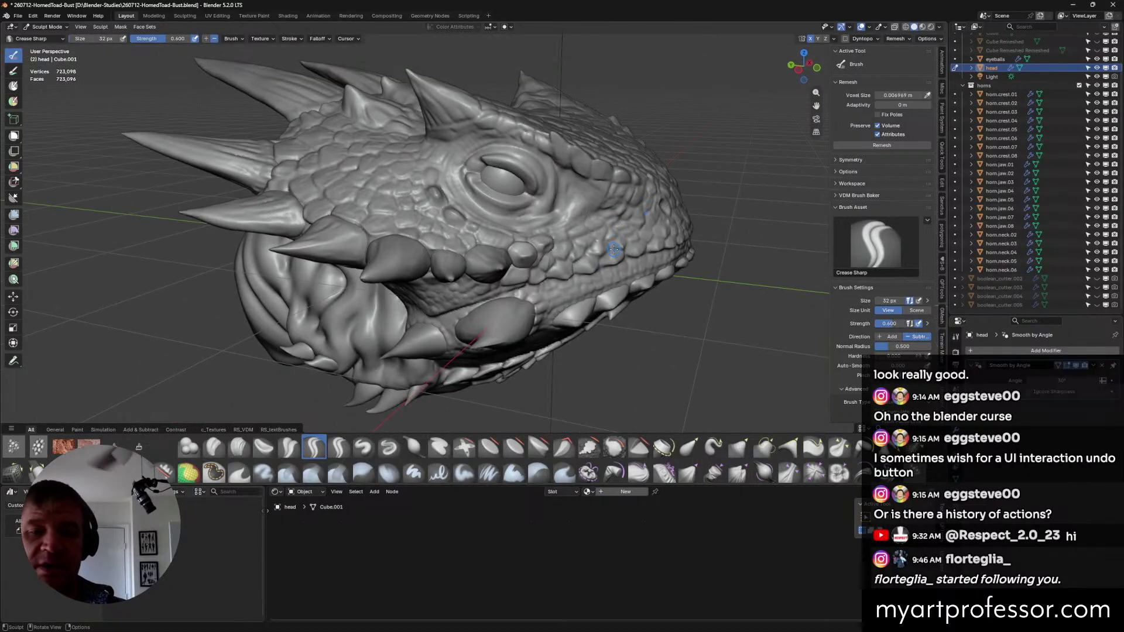
key(ctrl+s)
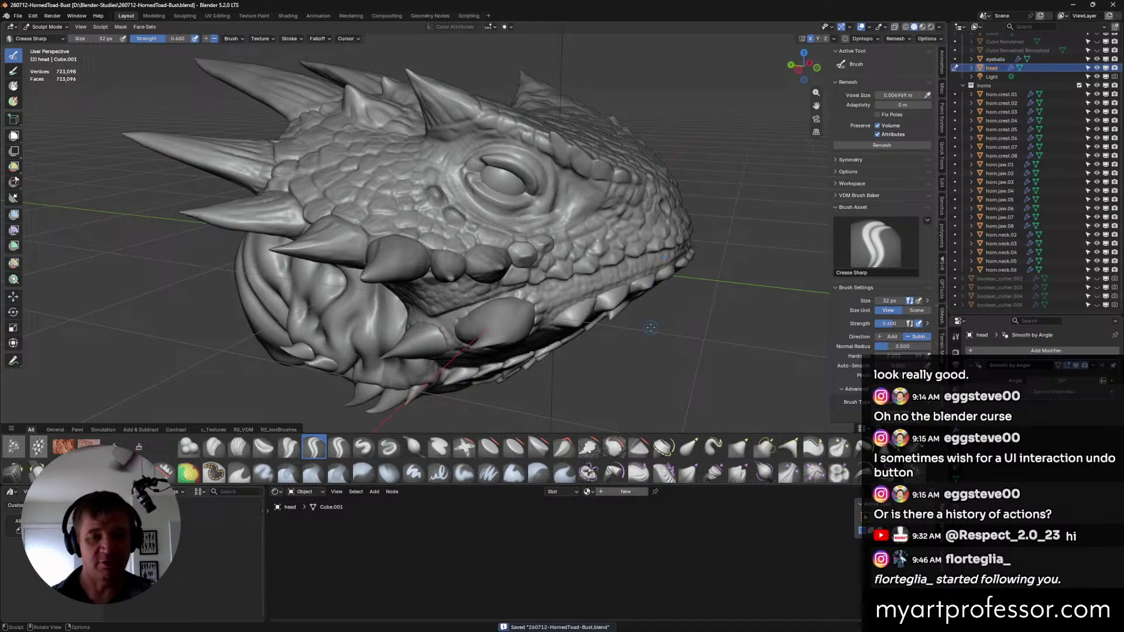
mouse_move(650, 327)
middle_down()
mouse_move(695, 297)
mouse_move(637, 264)
mouse_move(623, 280)
mouse_move(652, 284)
middle_up()
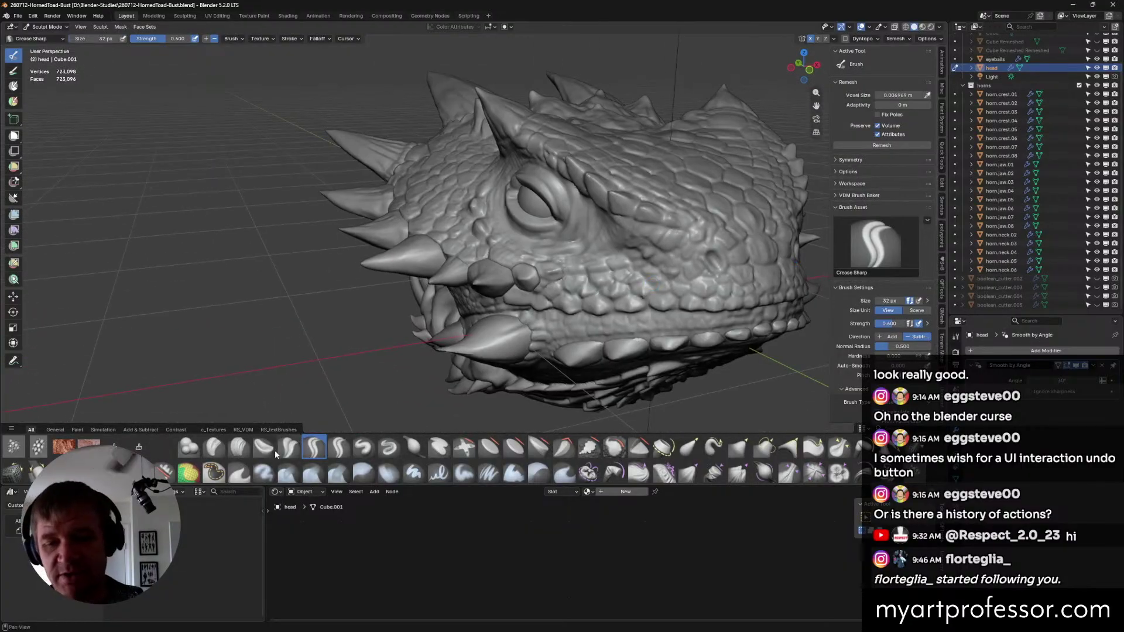
Switch to the Draw brush and set its size to 20 px for the skin around the eye.
click(363, 448)
middle_drag(611, 238, 570, 237)
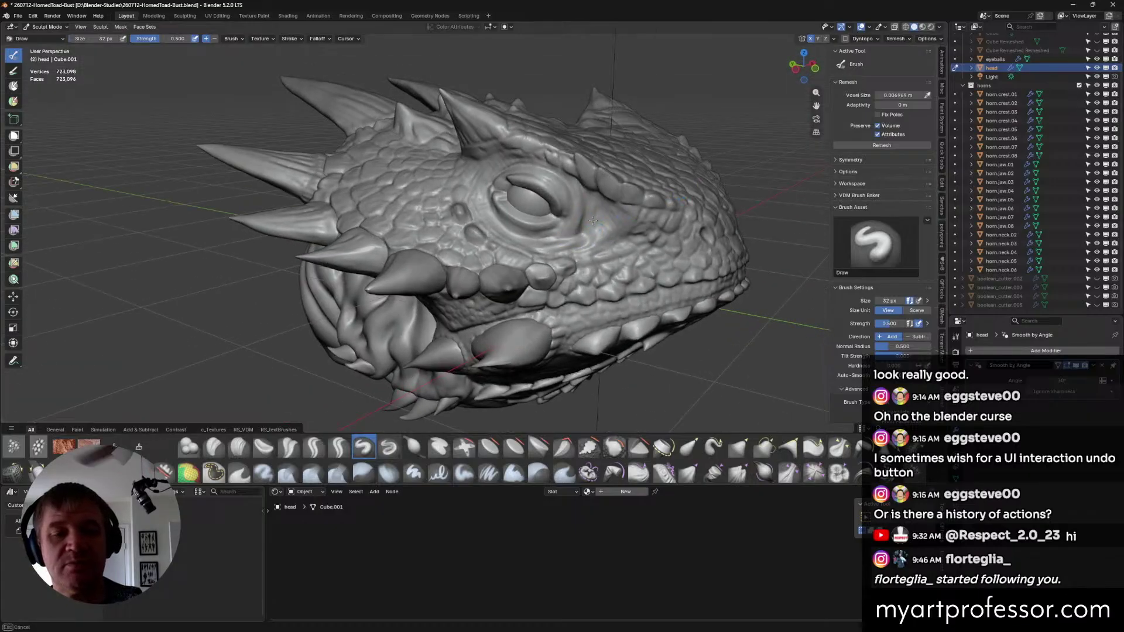
mouse_move(564, 236)
middle_down()
mouse_move(594, 226)
mouse_move(556, 232)
mouse_move(582, 222)
mouse_move(548, 246)
mouse_move(594, 251)
mouse_move(616, 220)
mouse_move(575, 188)
mouse_move(507, 203)
middle_up()
key(f)
click(516, 189)
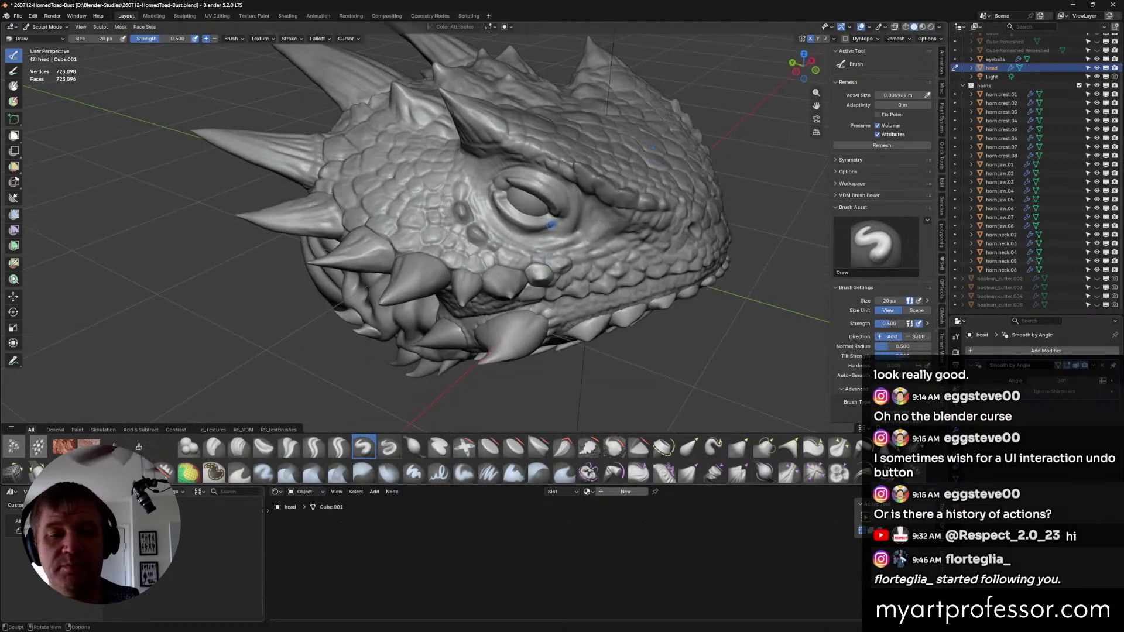
middle_drag(549, 214, 515, 185)
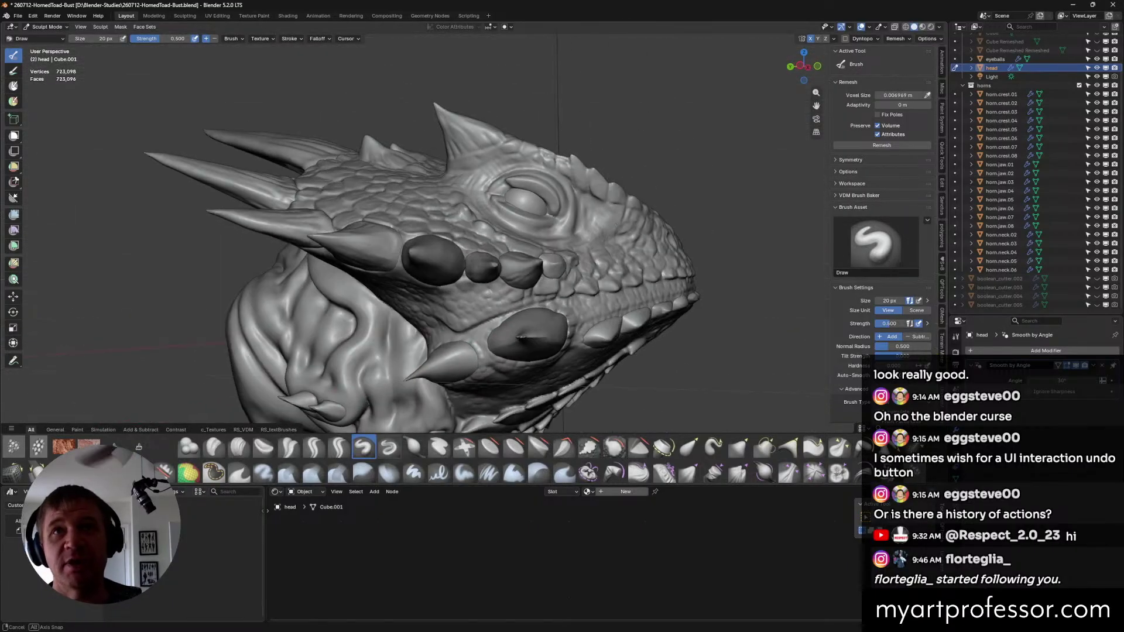
middle_drag(520, 338, 539, 352)
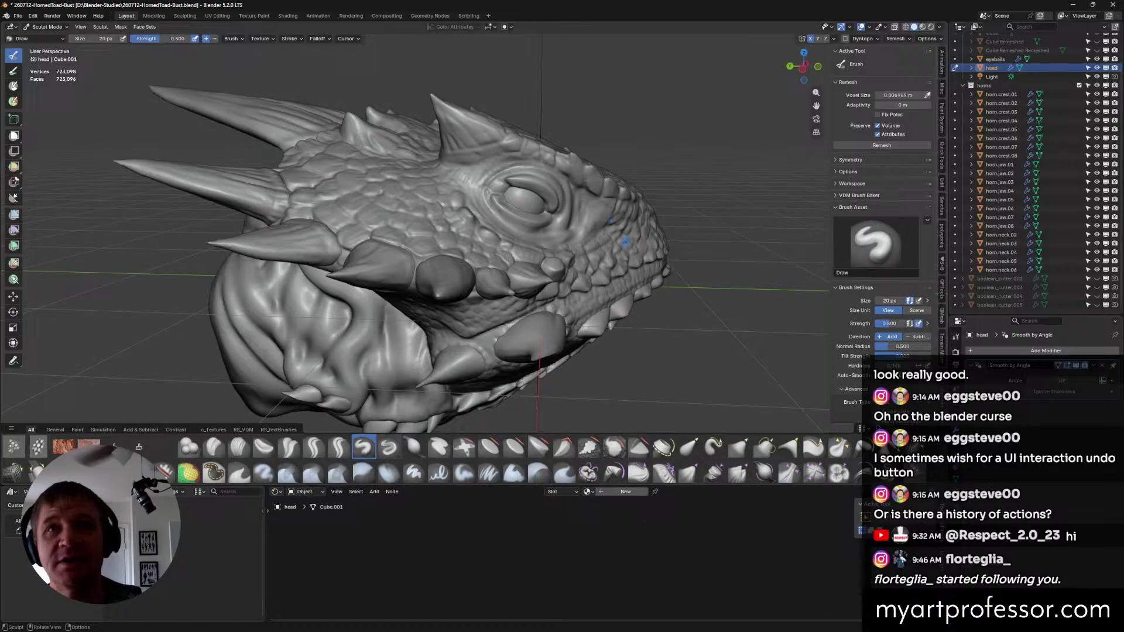
Carve several creases with the Crease Sharp brush from behind the eye's rear corner down beneath the lower lid.
click(314, 446)
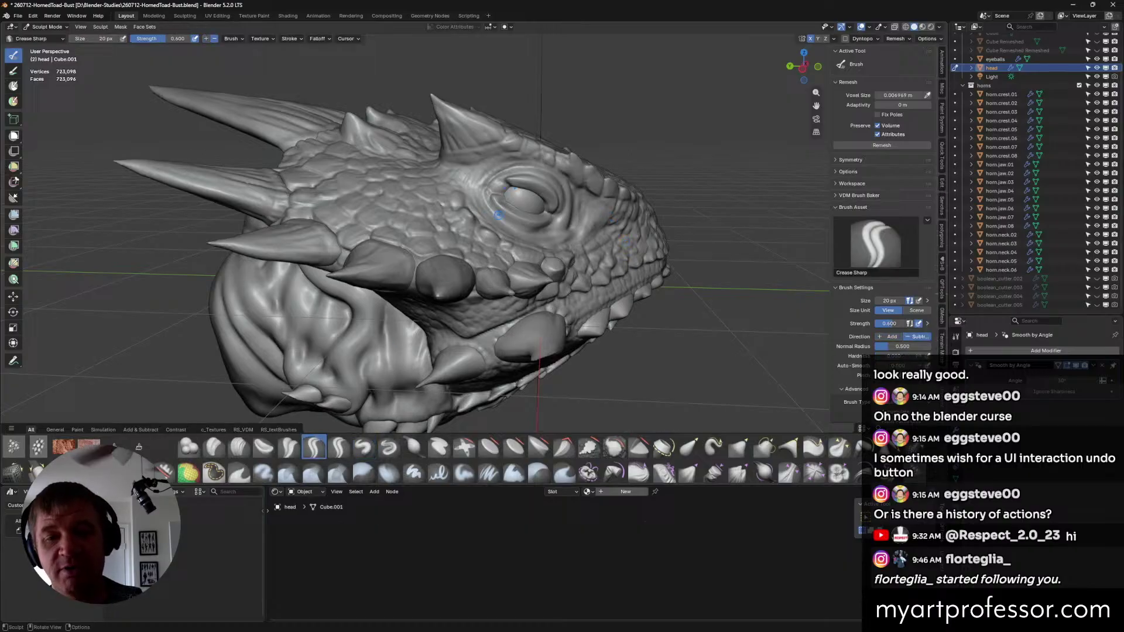
middle_drag(496, 205, 487, 201)
drag(487, 195, 514, 235)
mouse_move(514, 235)
middle_down()
mouse_move(493, 187)
mouse_move(509, 223)
middle_up()
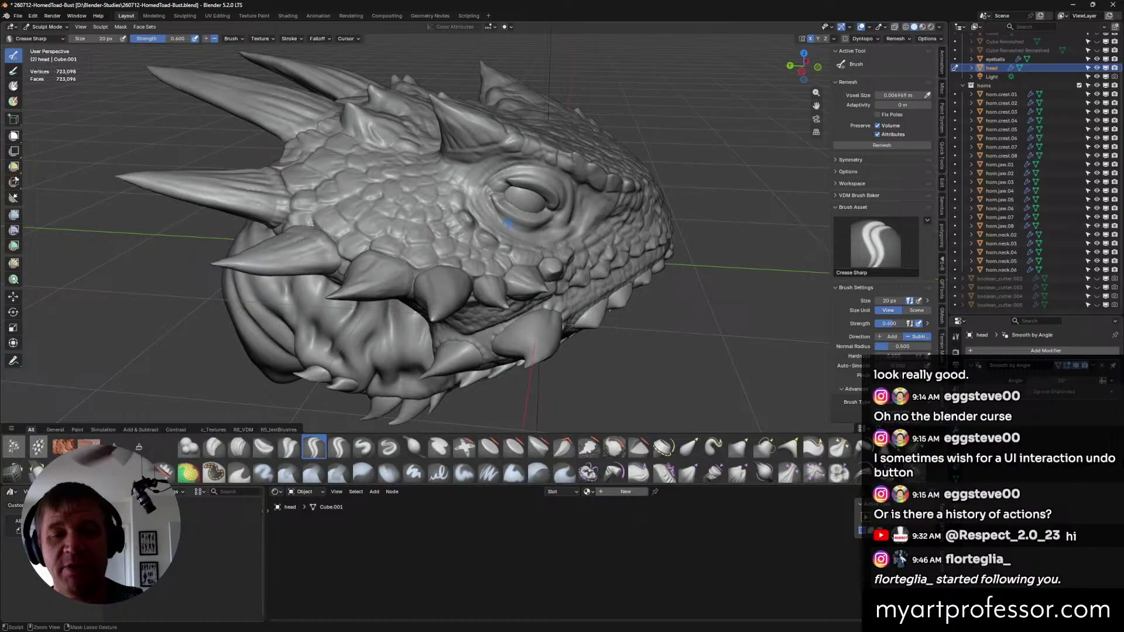
drag(488, 191, 498, 218)
middle_drag(498, 218, 490, 225)
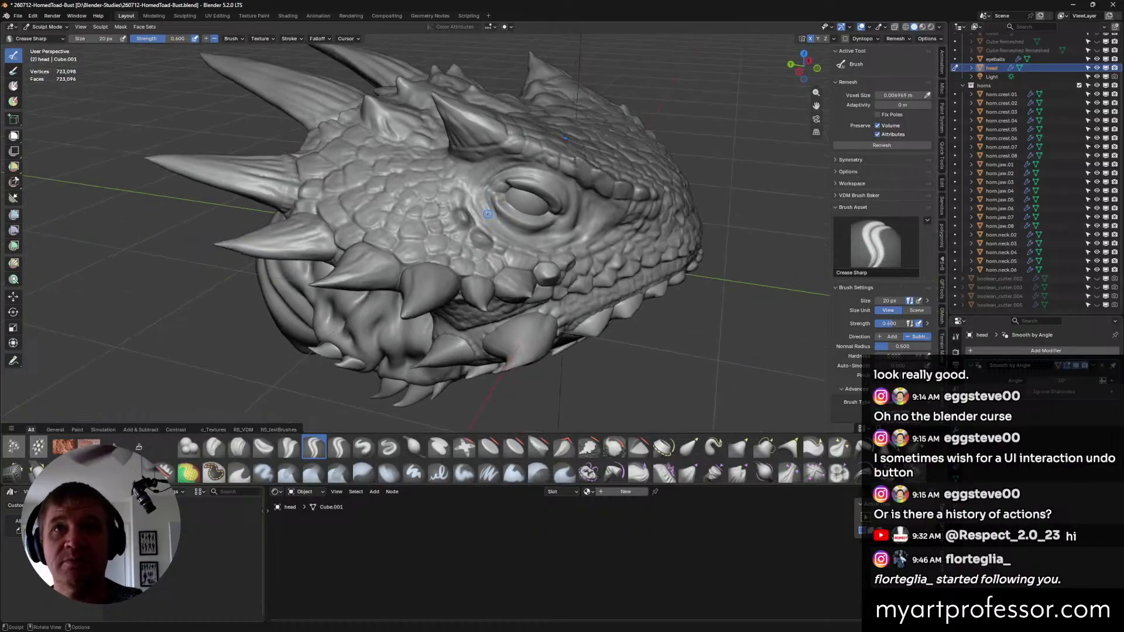
drag(490, 220, 516, 244)
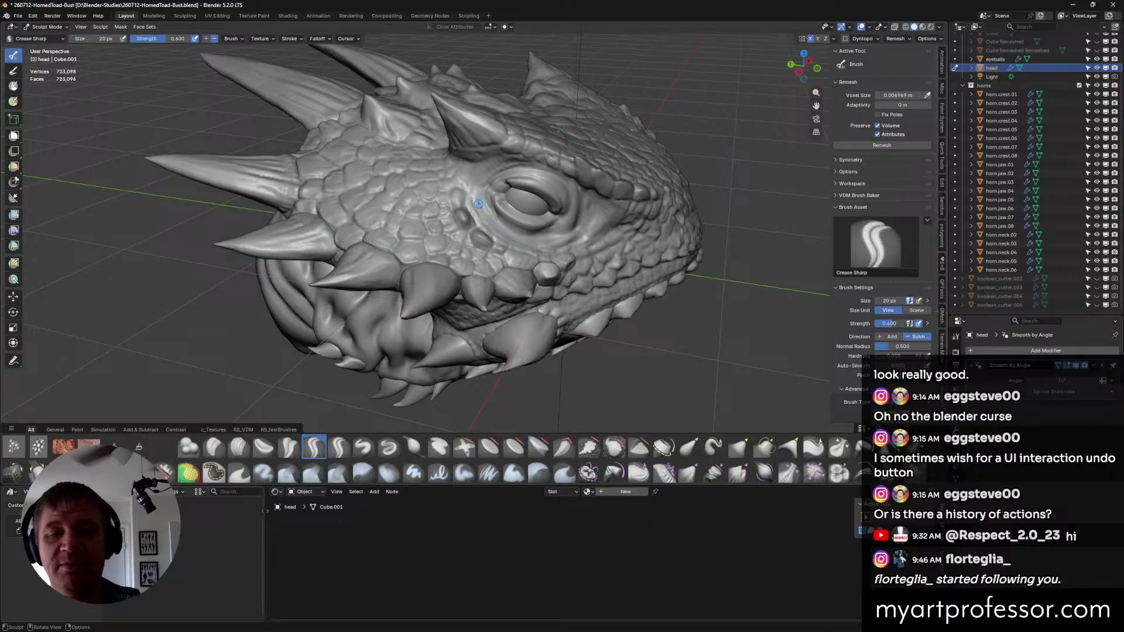
drag(478, 203, 508, 235)
Build up the skin fold behind and below the eye's rear corner with the Clay Strips brush.
mouse_move(481, 199)
middle_down()
mouse_move(468, 203)
mouse_move(488, 188)
mouse_move(493, 213)
middle_up()
click(238, 447)
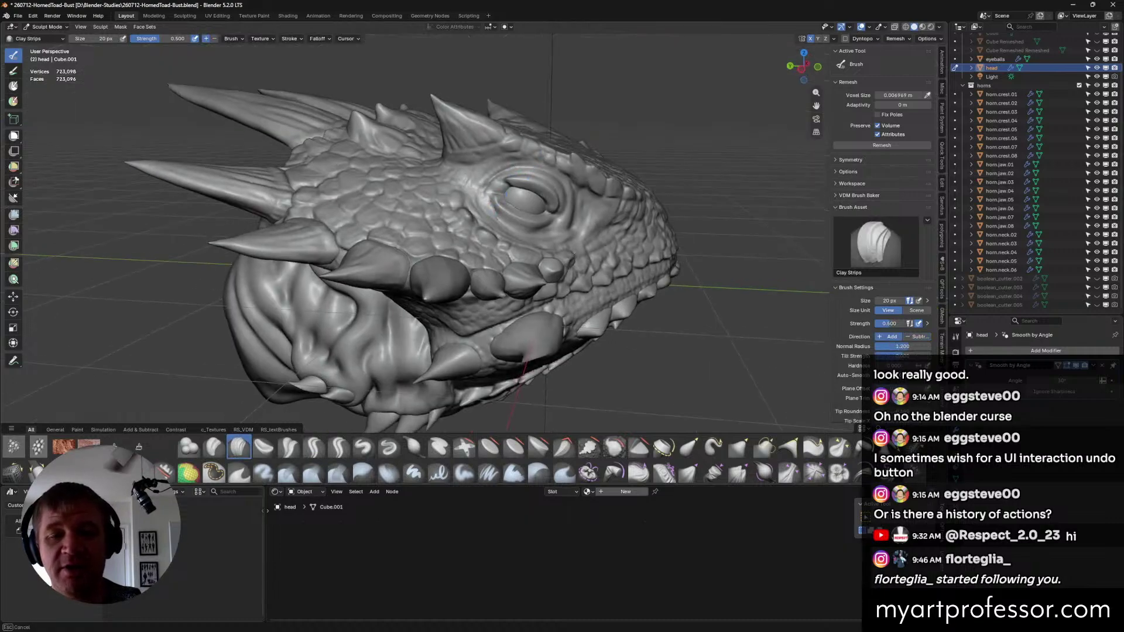
mouse_move(495, 208)
middle_down()
mouse_move(500, 243)
mouse_move(502, 220)
middle_up()
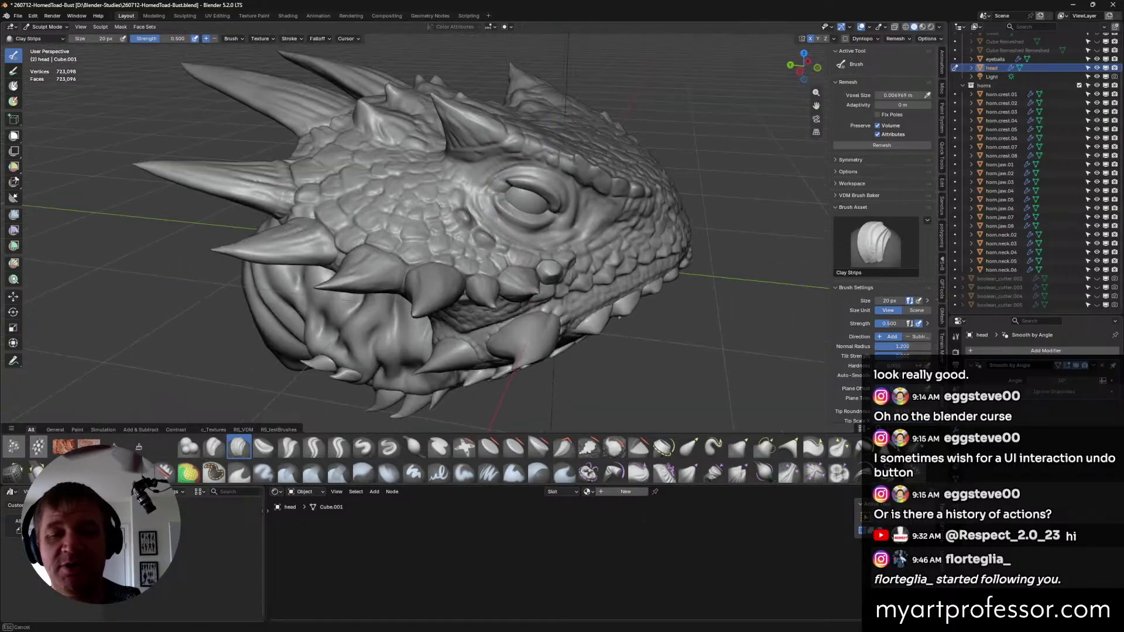
drag(501, 220, 505, 224)
drag(484, 198, 502, 223)
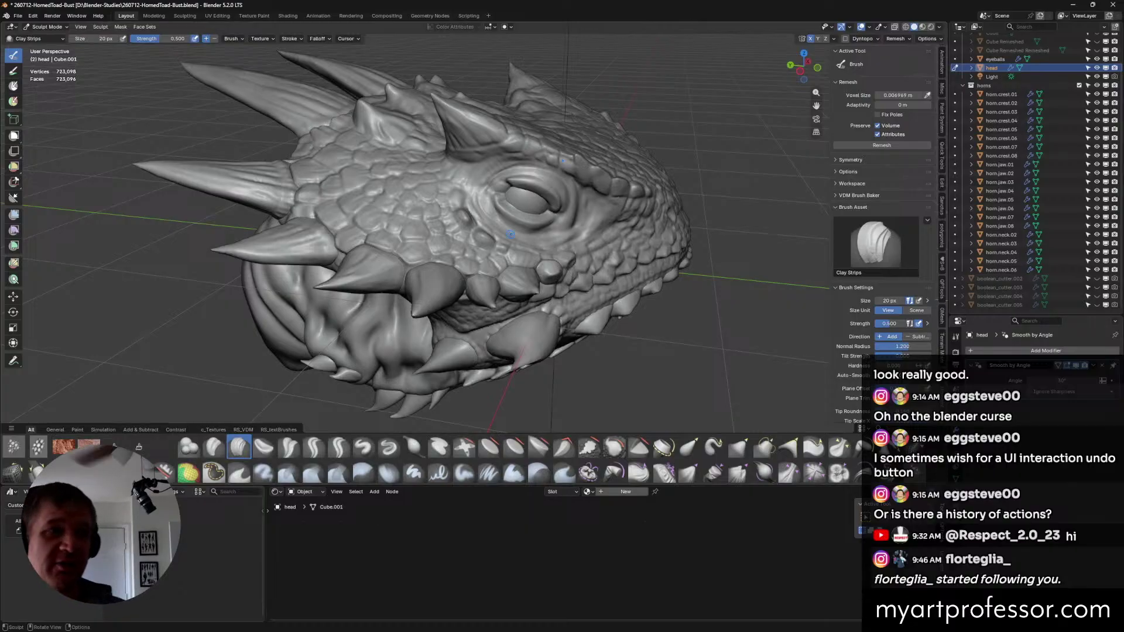
mouse_move(510, 234)
middle_down()
mouse_move(541, 218)
mouse_move(581, 233)
mouse_move(576, 215)
mouse_move(583, 269)
mouse_move(513, 230)
middle_up()
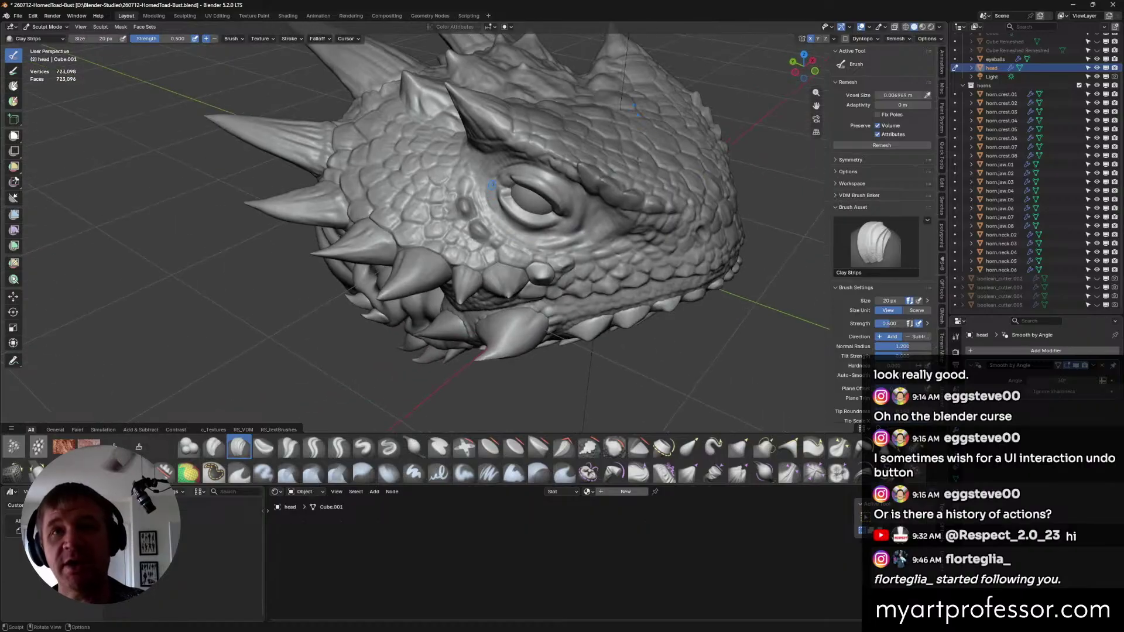
mouse_move(492, 184)
middle_down()
mouse_move(515, 158)
mouse_move(530, 174)
mouse_move(503, 167)
middle_up()
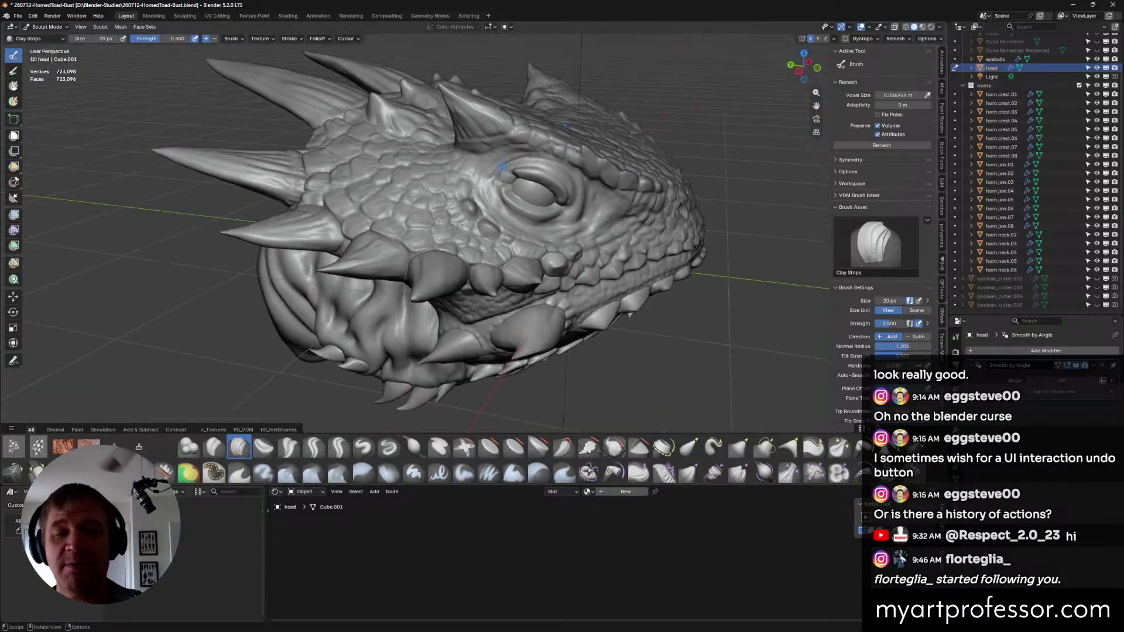
Carve a short crease behind the upper rear corner of the eye with the Crease Sharp brush.
key(shift+c)
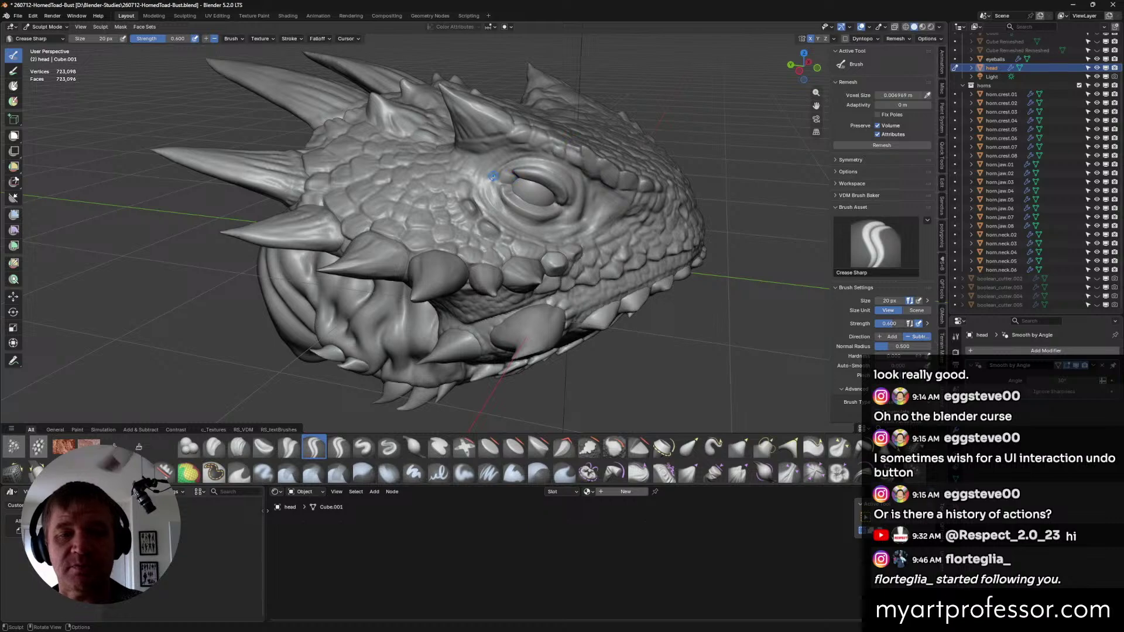
middle_drag(494, 176, 498, 188)
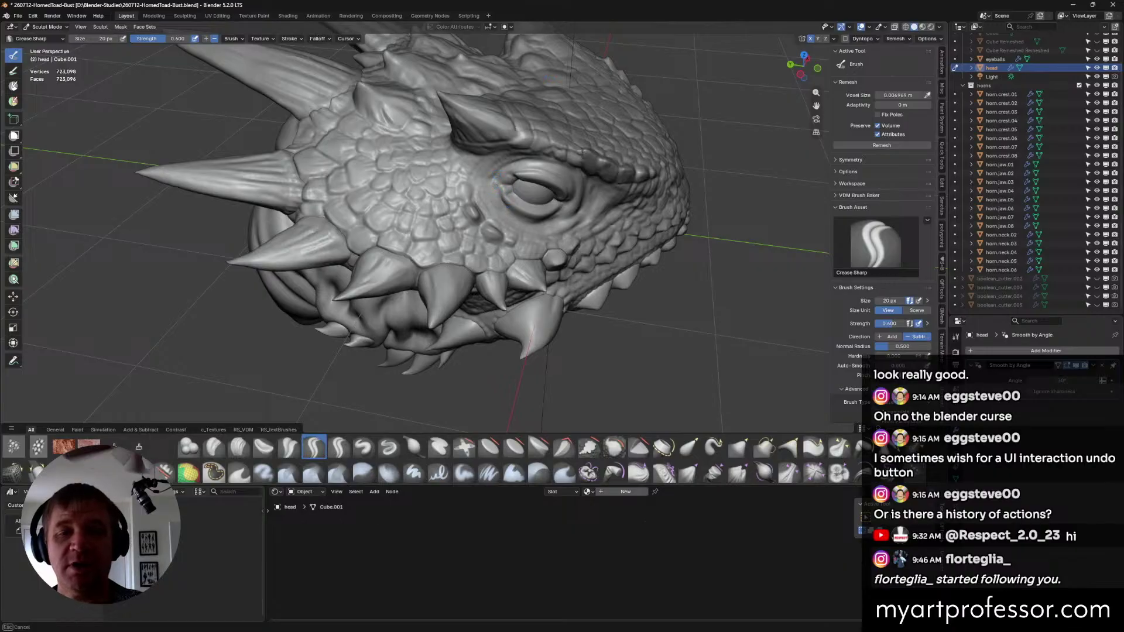
middle_drag(494, 184, 496, 178)
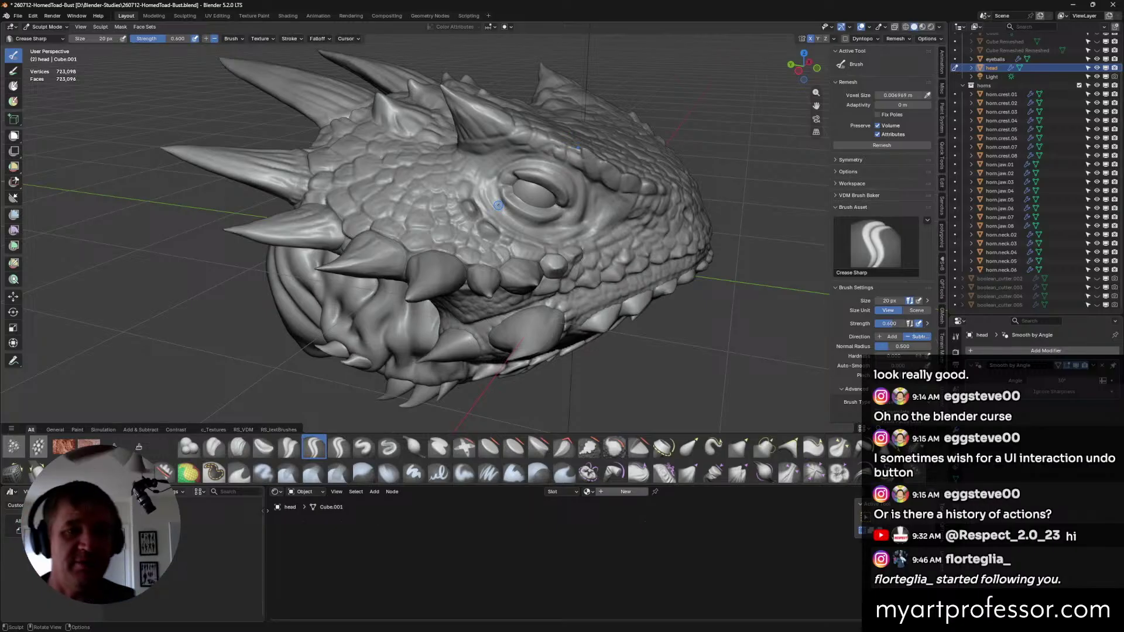
mouse_move(498, 205)
middle_down()
mouse_move(566, 253)
mouse_move(540, 208)
mouse_move(516, 193)
mouse_move(562, 210)
middle_up()
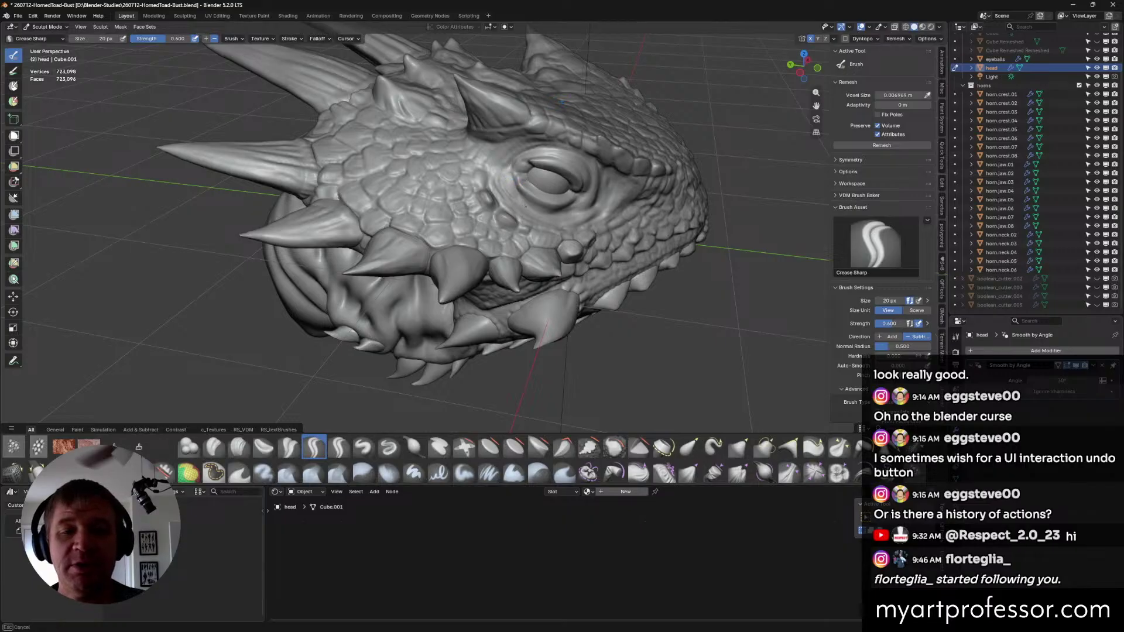
middle_drag(523, 182, 533, 193)
drag(522, 179, 509, 176)
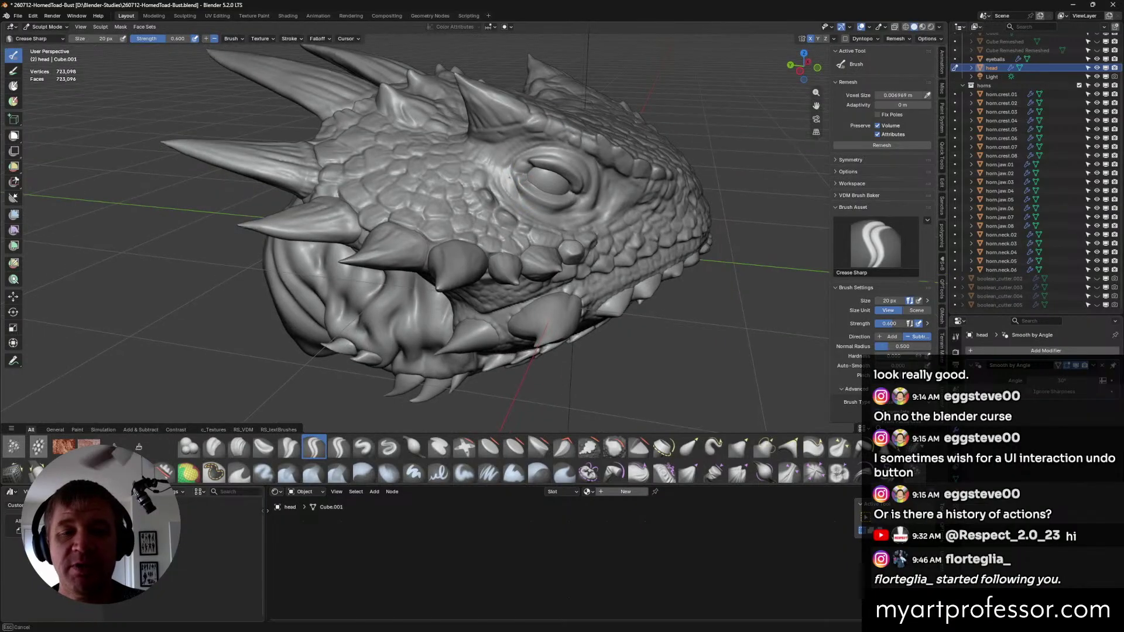
Switch to the Draw brush and set its size to 14 px for the folds above and behind the eye.
mouse_move(522, 207)
middle_down()
mouse_move(533, 197)
mouse_move(521, 189)
mouse_move(579, 210)
mouse_move(526, 202)
mouse_move(586, 252)
mouse_move(534, 210)
mouse_move(596, 200)
mouse_move(586, 203)
middle_up()
key(x)
key(f)
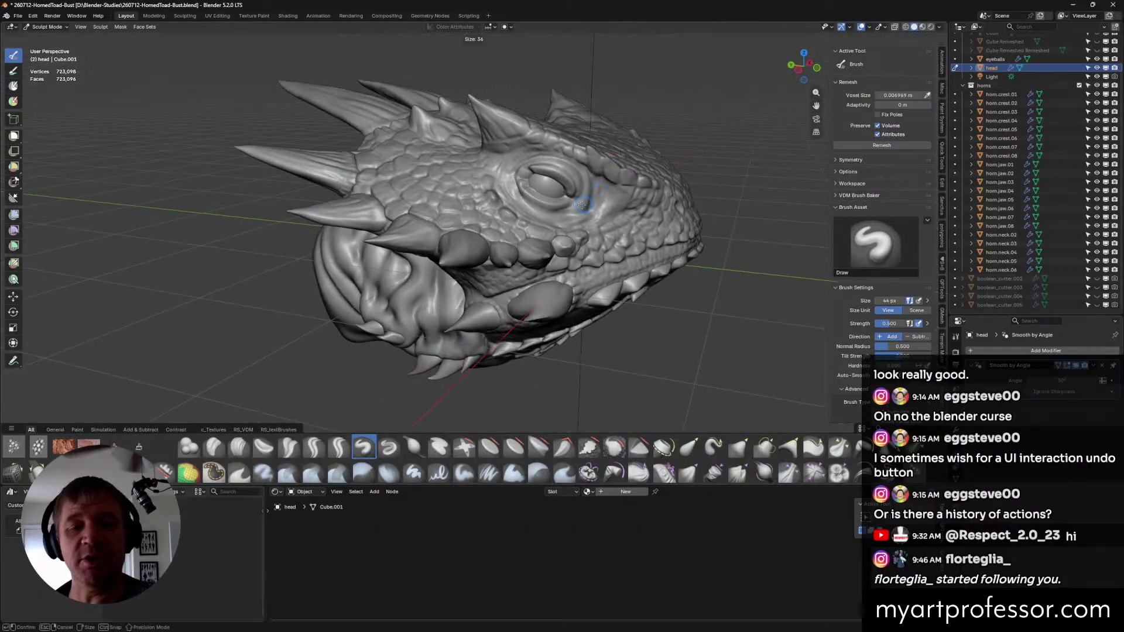
click(583, 204)
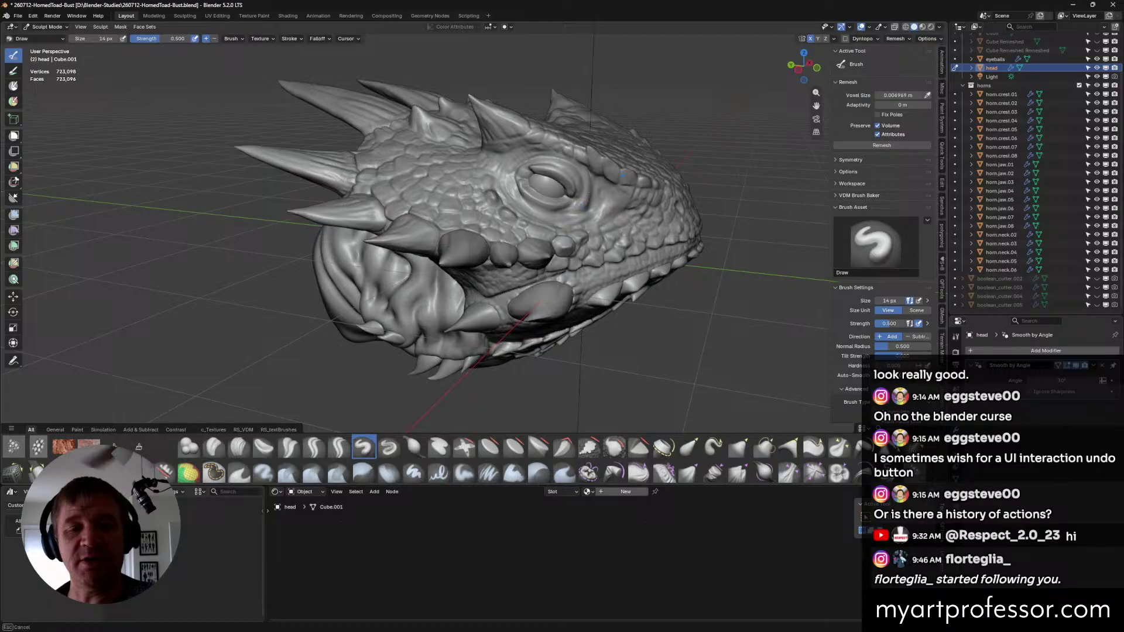
middle_drag(622, 174, 592, 218)
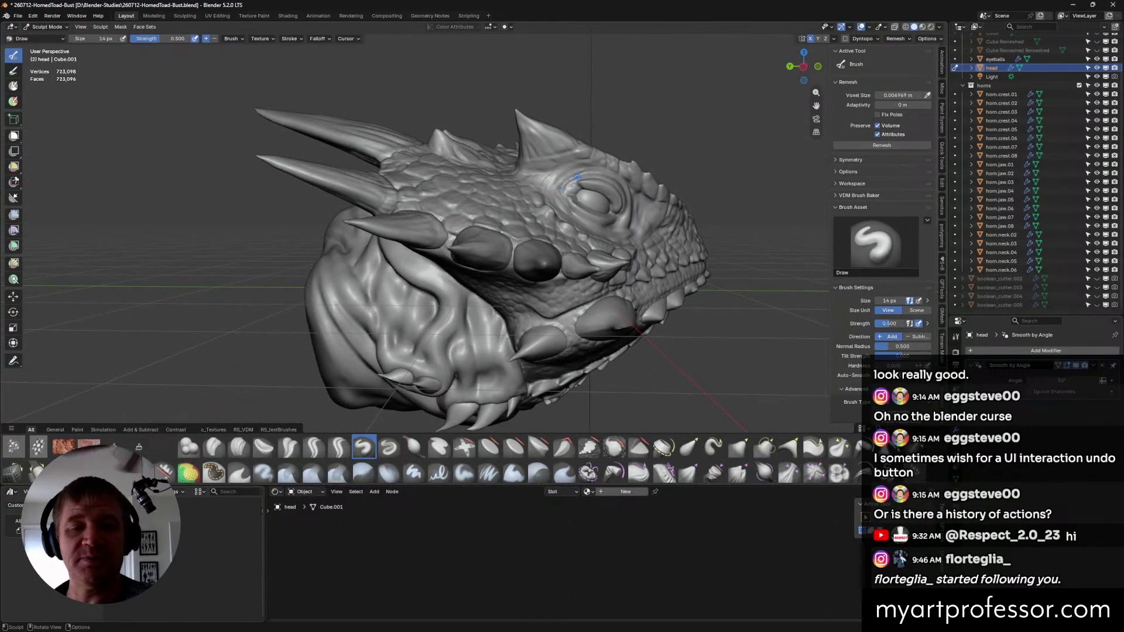
mouse_move(607, 171)
middle_down()
mouse_move(583, 205)
mouse_move(613, 168)
middle_up()
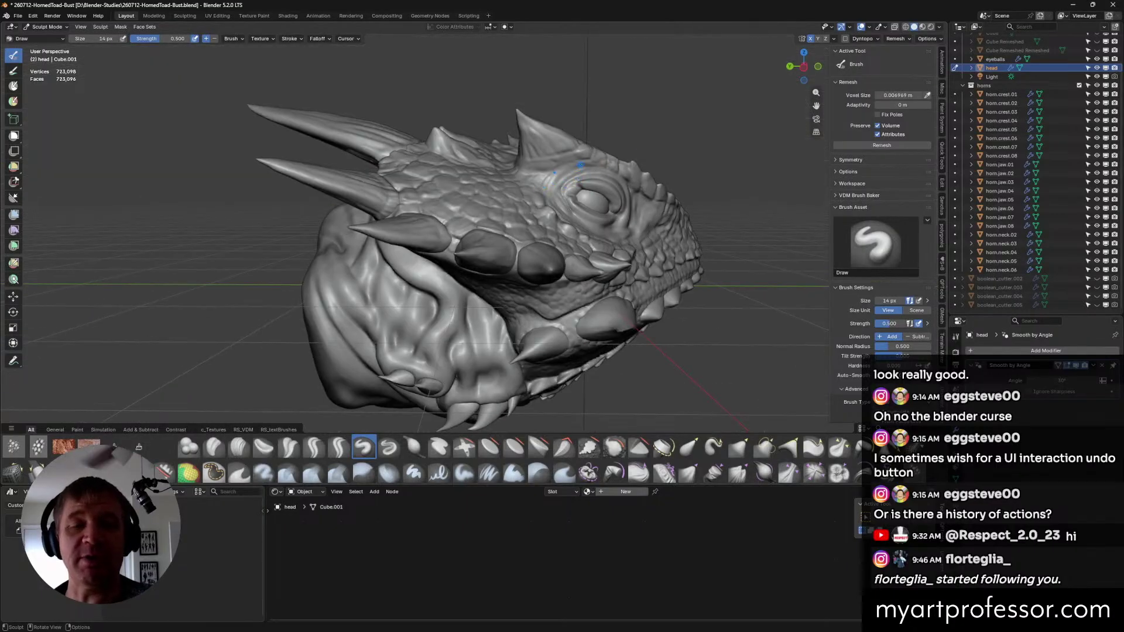
Set the Draw brush size to 22 px for the folds at the eye's rear corner.
mouse_move(568, 172)
middle_down()
mouse_move(632, 187)
mouse_move(593, 181)
mouse_move(626, 174)
mouse_move(543, 172)
mouse_move(604, 203)
middle_up()
click(562, 183)
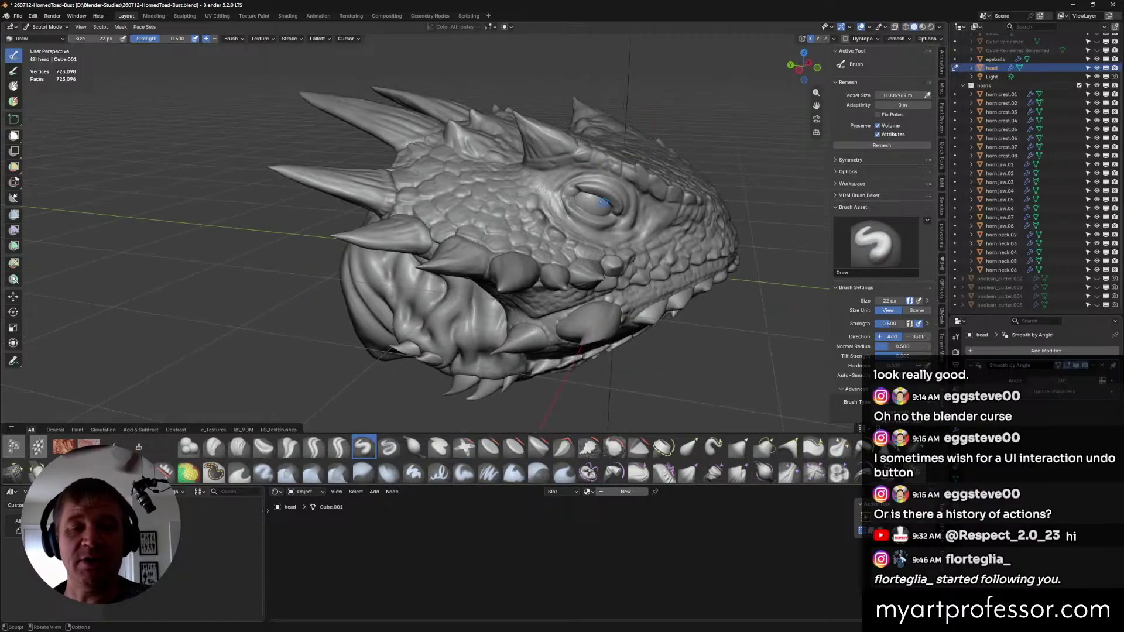
mouse_move(535, 172)
middle_down()
mouse_move(550, 166)
mouse_move(580, 224)
mouse_move(585, 209)
mouse_move(560, 197)
middle_up()
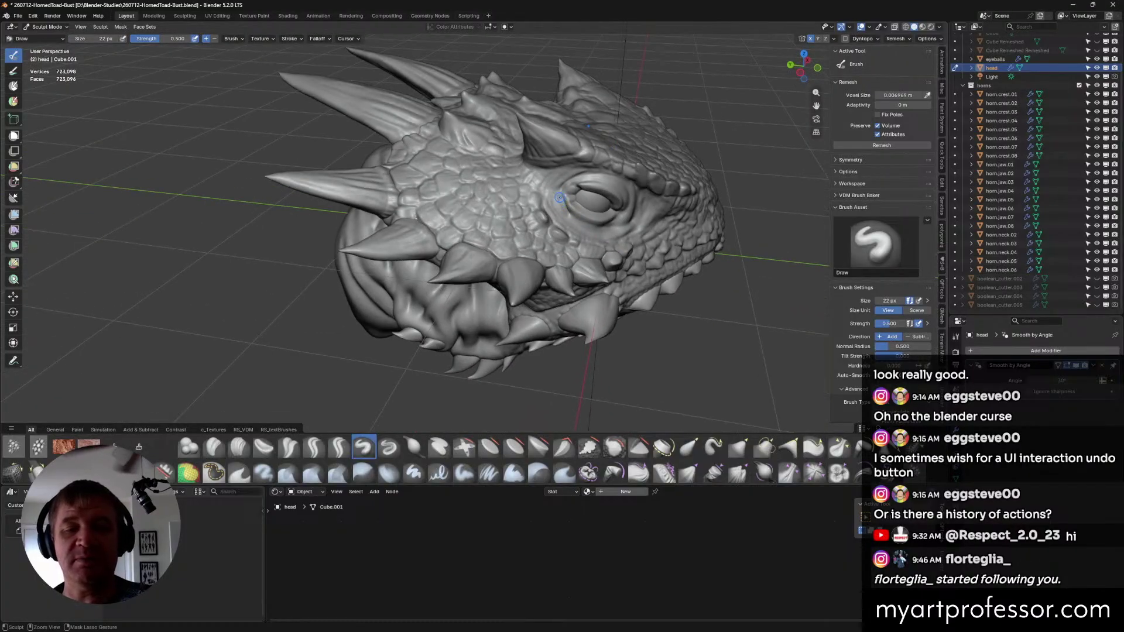
Set the Crease Polish brush size to 34 px and carve a crease along the skin fold below the eye.
mouse_move(577, 222)
middle_down()
mouse_move(578, 195)
mouse_move(559, 202)
mouse_move(583, 232)
mouse_move(625, 222)
mouse_move(624, 238)
mouse_move(605, 240)
mouse_move(669, 231)
mouse_move(632, 233)
mouse_move(648, 230)
middle_up()
click(289, 446)
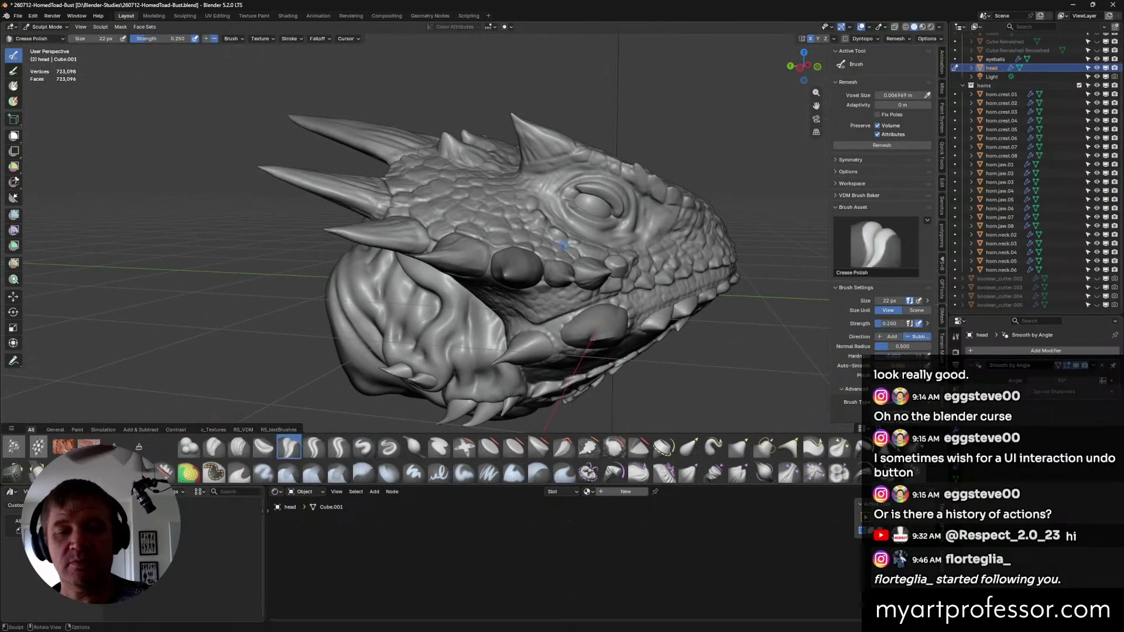
key(f)
click(575, 224)
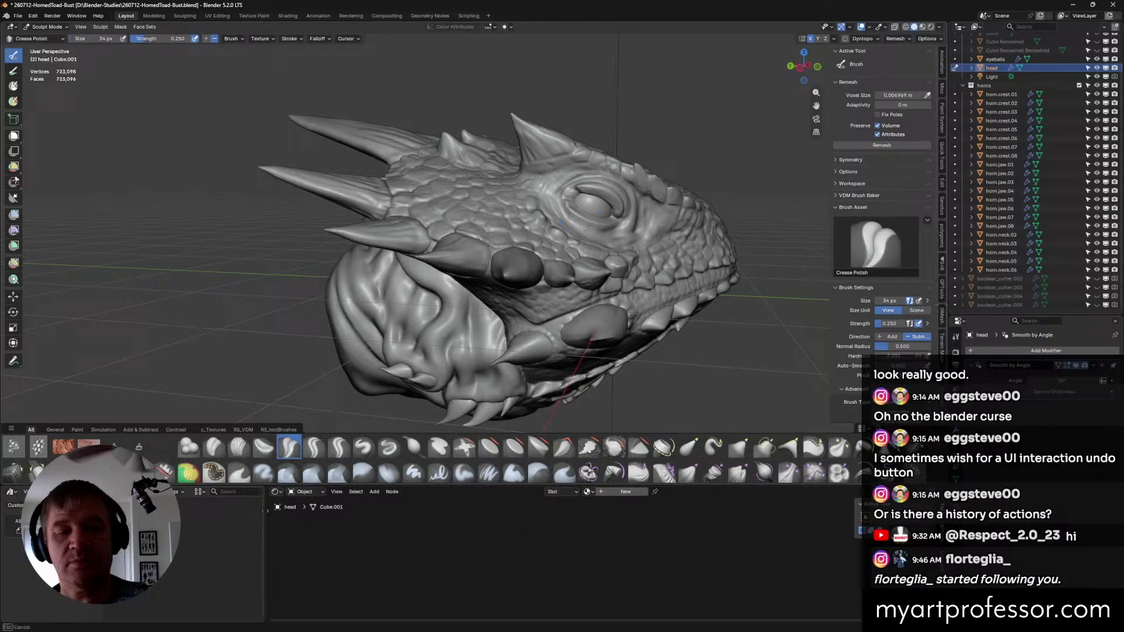
mouse_move(561, 223)
mouse_down()
mouse_move(618, 229)
mouse_move(592, 230)
mouse_up()
Review the folds around the eye from the front, above, the side and below.
mouse_move(637, 229)
middle_down()
mouse_move(570, 218)
mouse_move(609, 234)
mouse_move(596, 241)
mouse_move(643, 228)
mouse_move(600, 236)
middle_up()
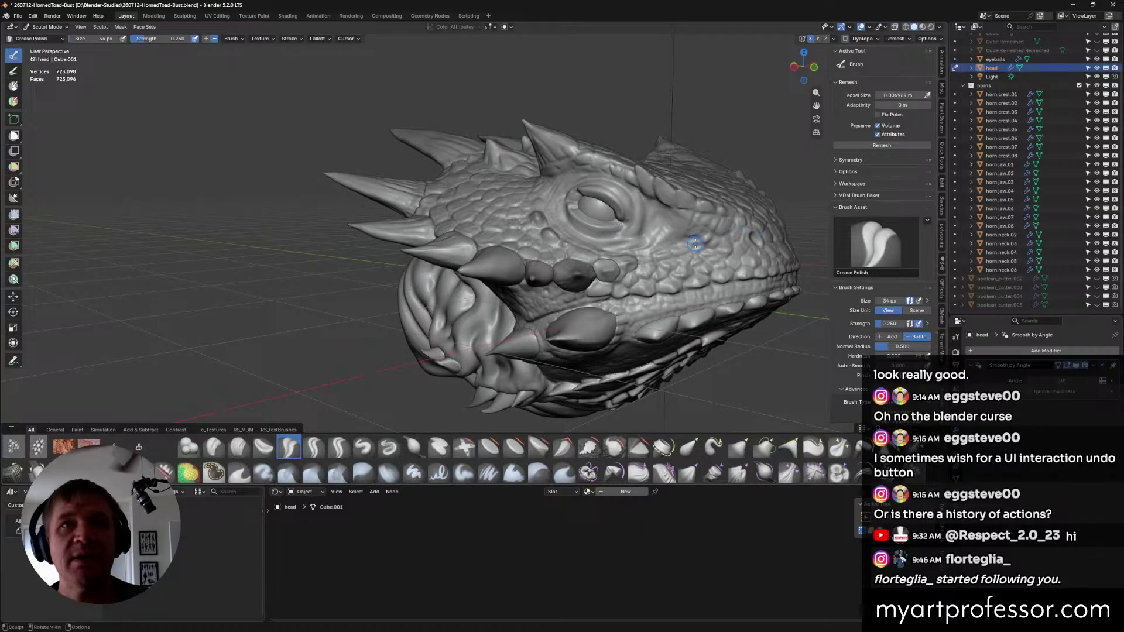
middle_drag(662, 195, 585, 179)
mouse_move(678, 224)
middle_down()
mouse_move(670, 269)
mouse_move(637, 218)
mouse_move(609, 209)
mouse_move(614, 189)
mouse_move(620, 236)
middle_up()
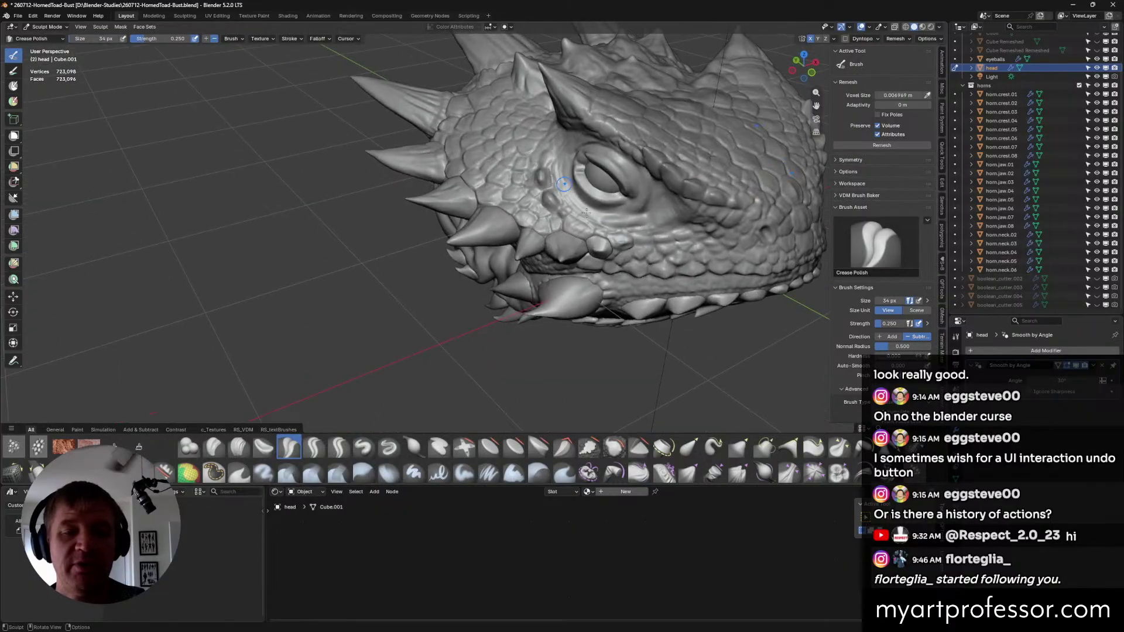
middle_drag(564, 185, 689, 214)
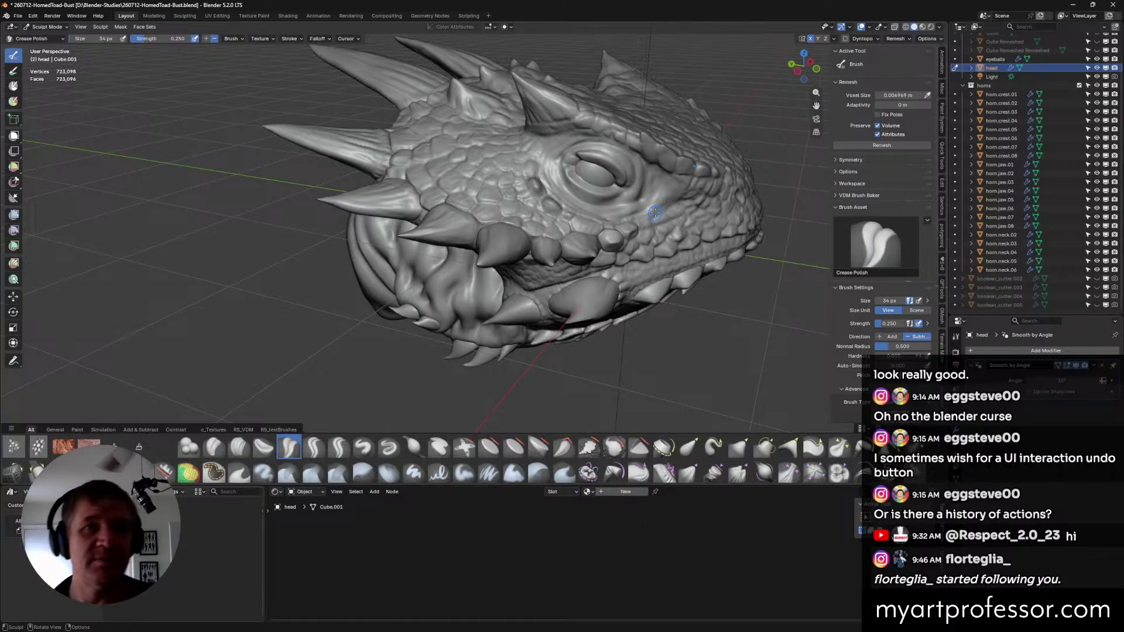
mouse_move(655, 212)
middle_down()
mouse_move(665, 267)
mouse_move(623, 234)
mouse_move(625, 218)
mouse_move(648, 210)
middle_up()
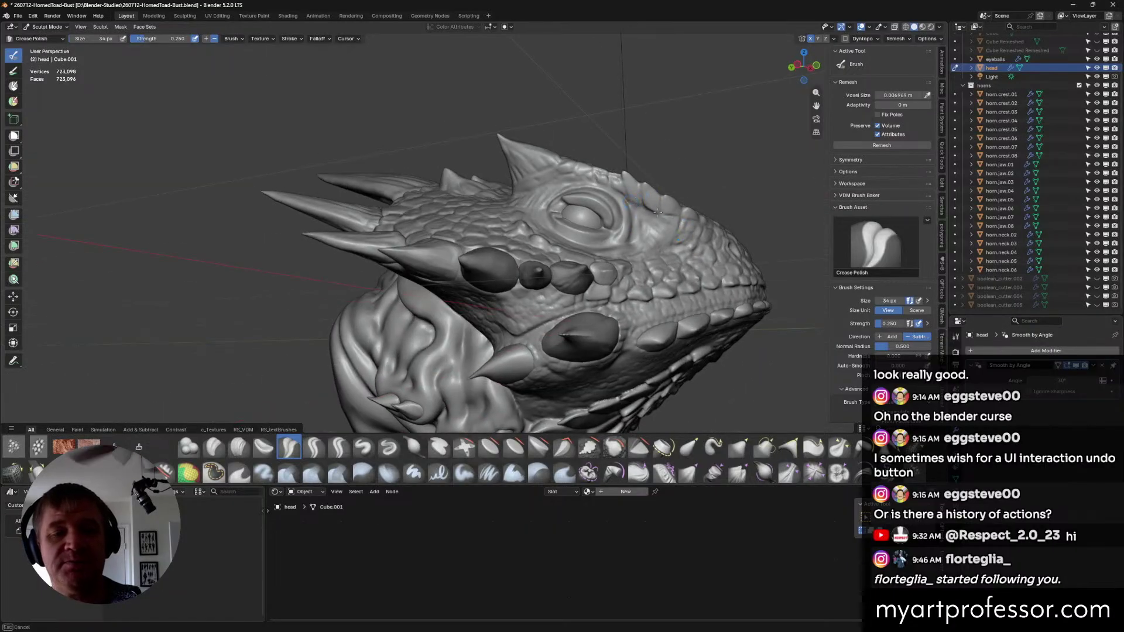
Switch to the Crease Sharp brush at 20 px for the folds around the eye and check them from the side, front and above.
click(314, 448)
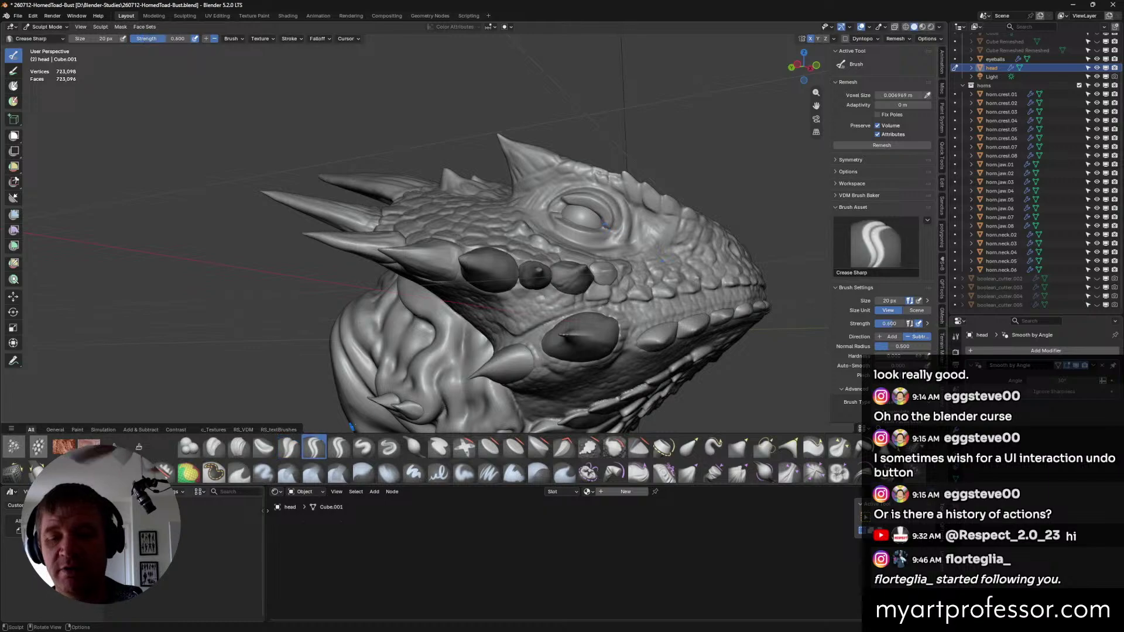
mouse_move(630, 202)
middle_down()
mouse_move(646, 197)
mouse_move(623, 143)
middle_up()
middle_drag(581, 174, 547, 183)
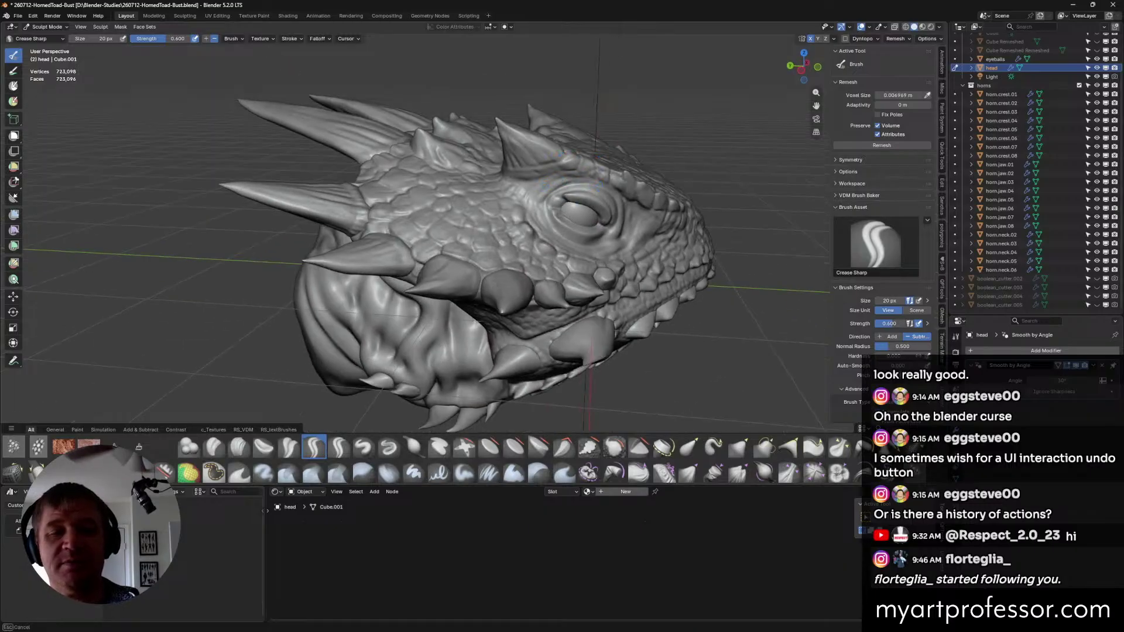
middle_drag(562, 153, 645, 233)
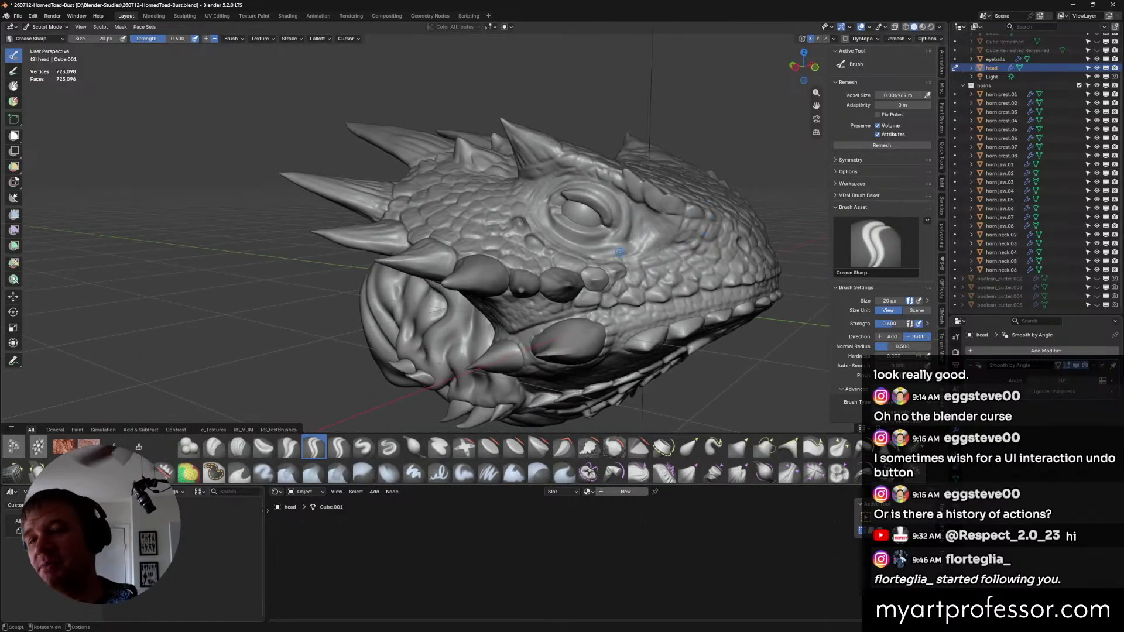
mouse_move(699, 321)
middle_down()
mouse_move(705, 310)
mouse_move(644, 264)
middle_up()
middle_drag(639, 209, 644, 213)
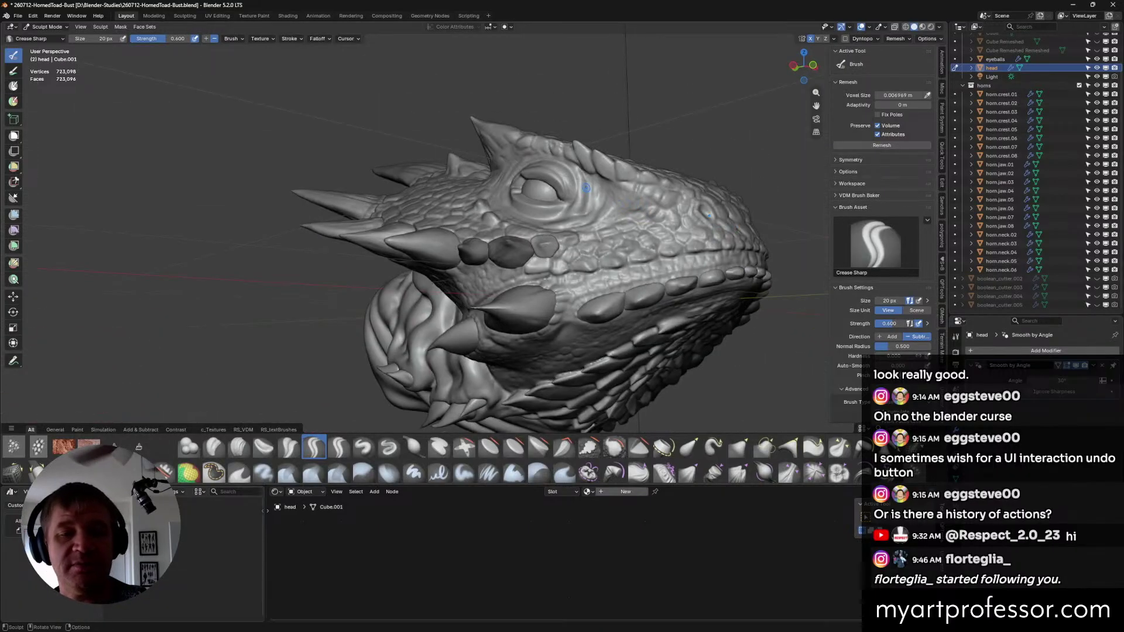
mouse_move(588, 184)
middle_down()
mouse_move(621, 205)
mouse_move(586, 193)
mouse_move(564, 220)
mouse_move(581, 230)
mouse_move(555, 232)
middle_up()
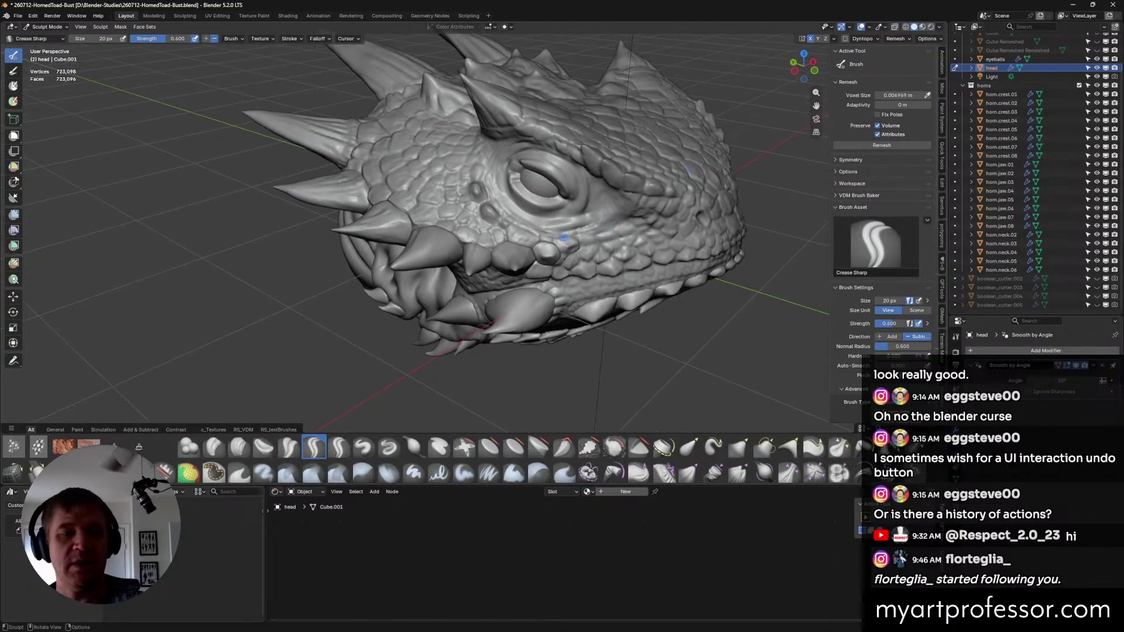
middle_drag(543, 191, 533, 177)
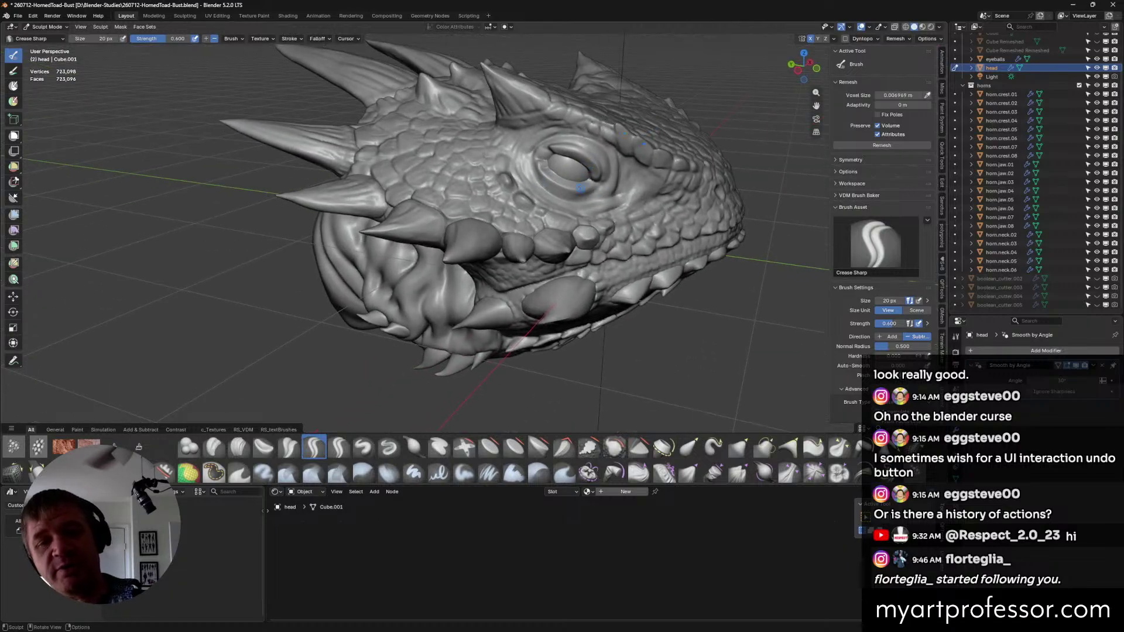
middle_drag(548, 179, 532, 158)
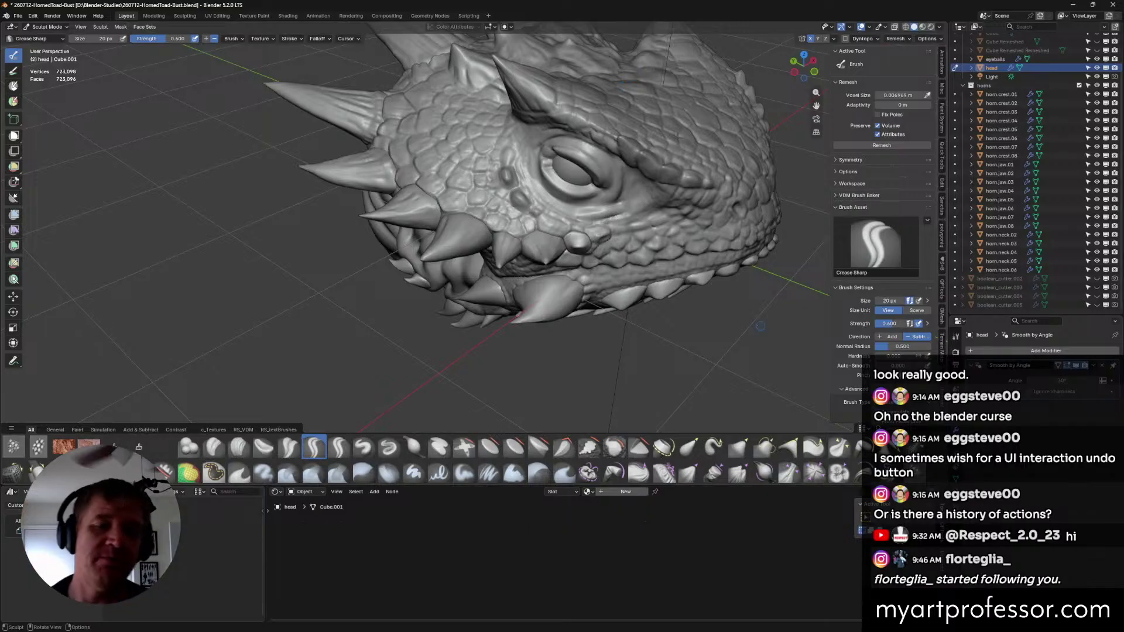
mouse_move(760, 326)
middle_down()
mouse_move(643, 237)
mouse_move(634, 245)
mouse_move(632, 213)
mouse_move(554, 214)
mouse_move(571, 221)
mouse_move(625, 304)
mouse_move(719, 329)
middle_up()
scroll(631, 226, up, 3)
scroll(630, 227, down, 3)
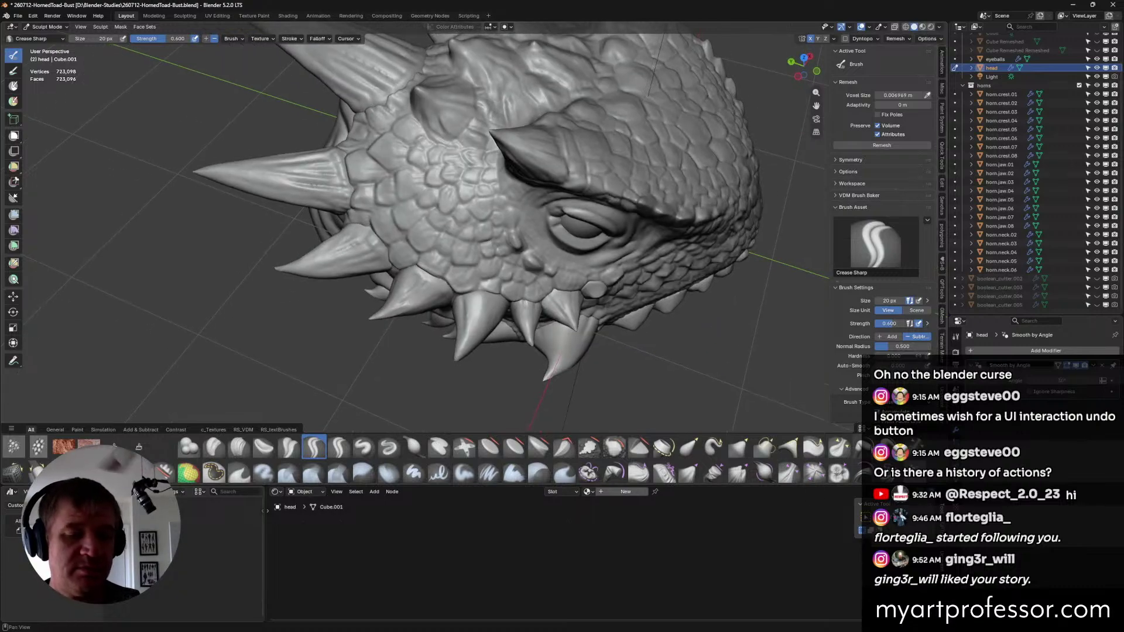
Switch to the Grab Silhouette brush, set its size to 58 px and nudge the shape of the eyelid rims.
click(742, 450)
click(788, 446)
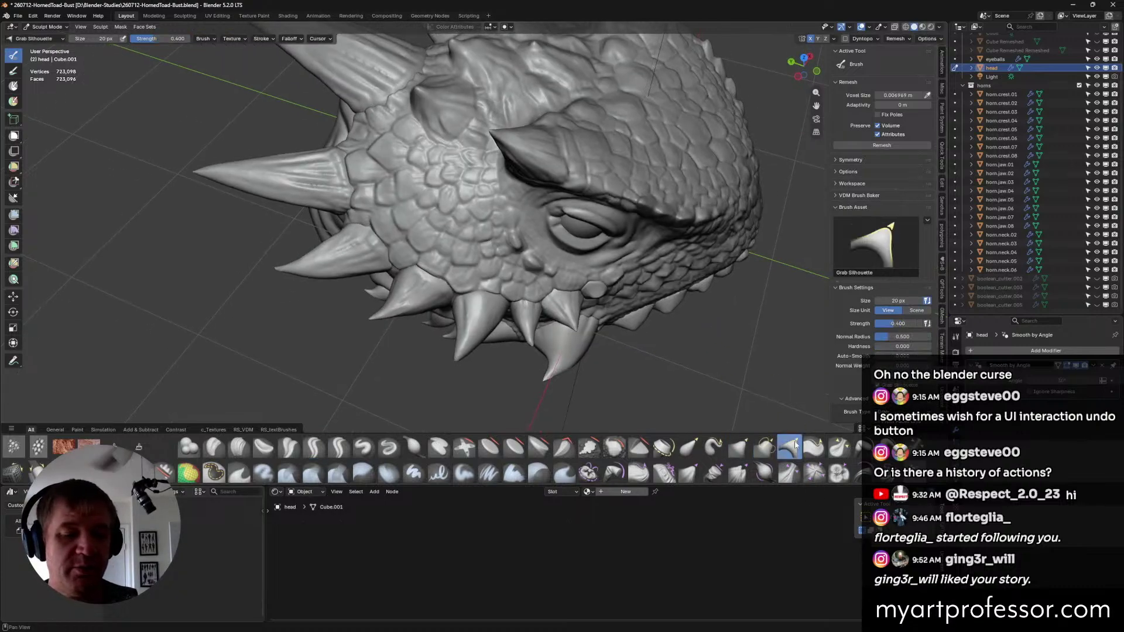
mouse_move(620, 304)
middle_down()
mouse_move(646, 295)
mouse_move(572, 288)
mouse_move(579, 274)
middle_up()
key(f)
click(646, 296)
mouse_move(579, 274)
mouse_down()
mouse_move(553, 273)
mouse_move(577, 266)
mouse_move(558, 250)
mouse_move(579, 271)
mouse_up()
mouse_move(578, 271)
middle_down()
mouse_move(662, 176)
mouse_move(563, 274)
mouse_move(600, 225)
mouse_move(583, 269)
mouse_move(541, 278)
mouse_move(550, 241)
mouse_move(643, 260)
mouse_move(592, 239)
middle_up()
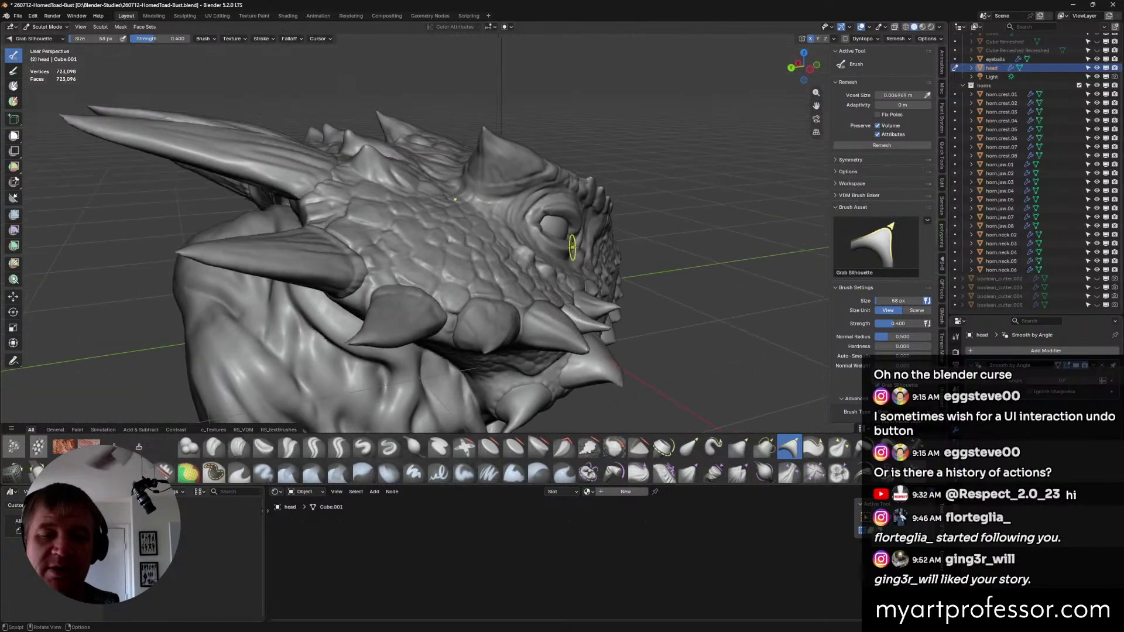
drag(572, 249, 569, 249)
mouse_move(626, 258)
middle_down()
mouse_move(588, 268)
mouse_move(576, 251)
mouse_move(599, 247)
middle_up()
drag(583, 233, 583, 236)
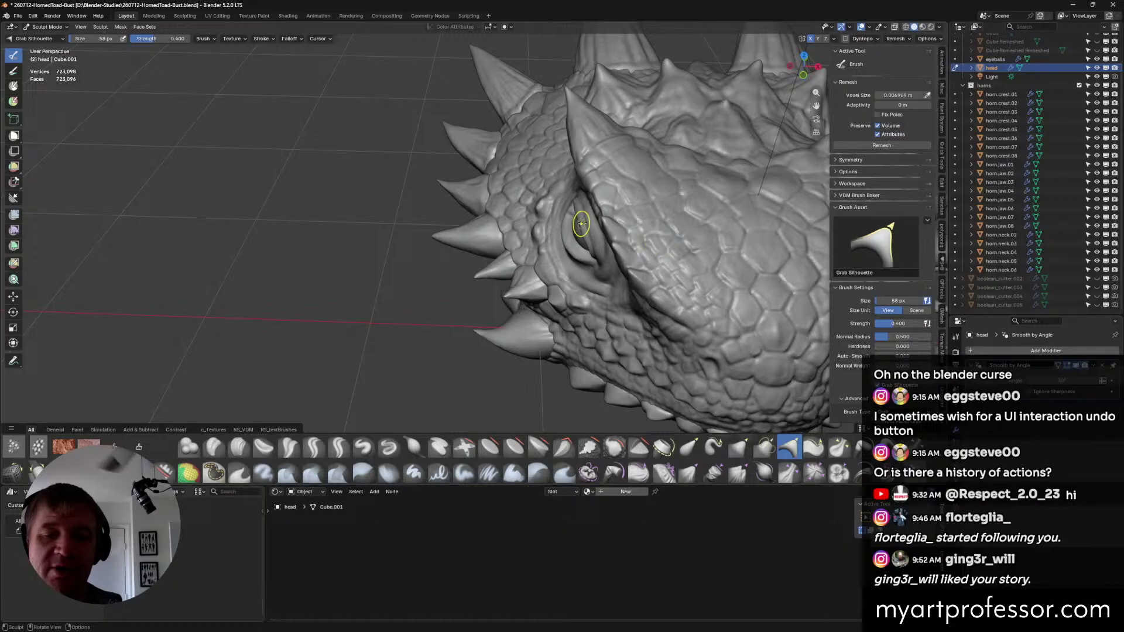
Set the Grab Silhouette brush size to 114 px and adjust the upper eyelid's contour toward the eye's front corner.
key(bracketright)
key(bracketright)
key(bracketright)
drag(578, 221, 577, 223)
mouse_move(604, 228)
middle_down()
mouse_move(682, 202)
mouse_move(723, 234)
middle_up()
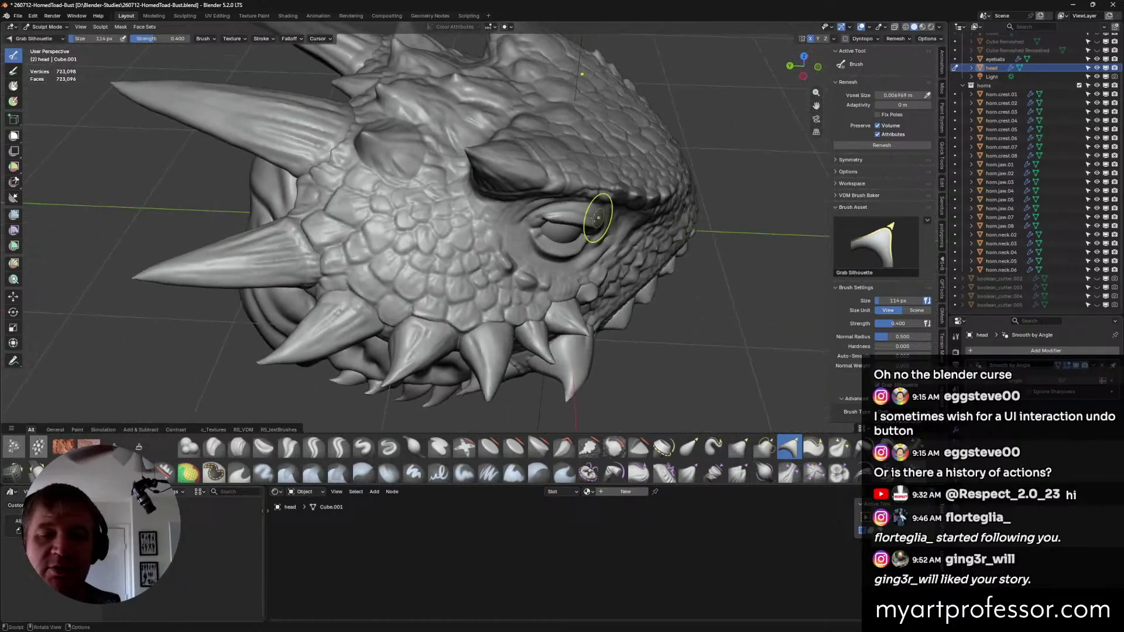
mouse_move(595, 224)
middle_down()
mouse_move(612, 259)
mouse_move(574, 261)
mouse_move(587, 228)
middle_up()
drag(587, 228, 588, 228)
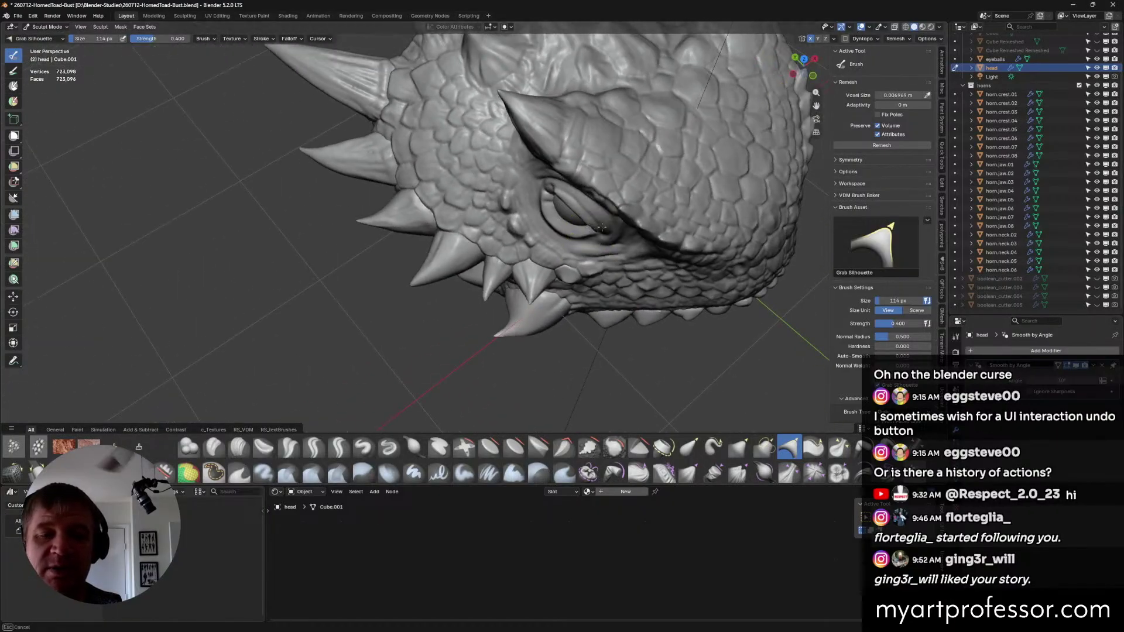
mouse_move(601, 227)
middle_down()
mouse_move(630, 254)
mouse_move(621, 231)
mouse_move(588, 248)
middle_up()
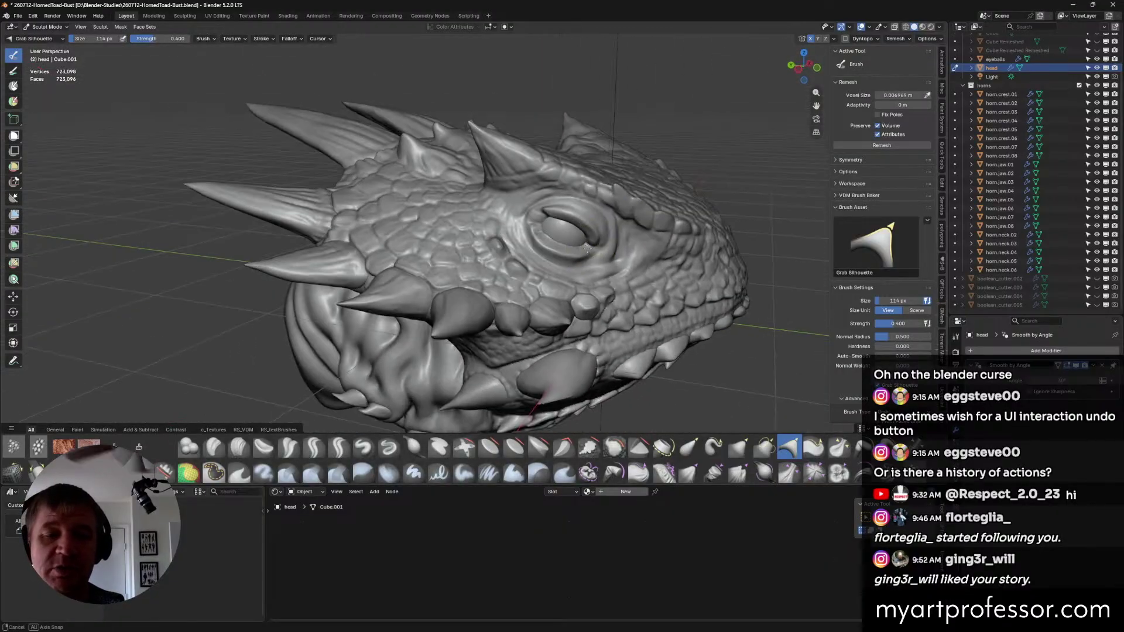
Set the Grab Silhouette brush size to 76 px and refine the curve of the upper eyelid's edge.
key(f)
click(580, 245)
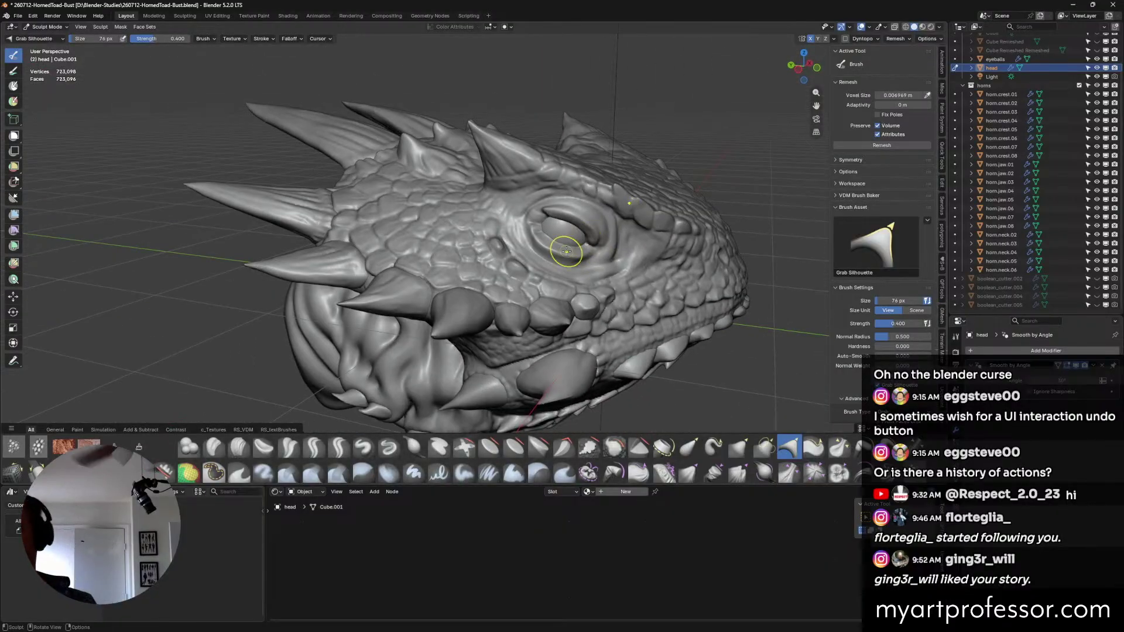
mouse_move(567, 251)
middle_down()
mouse_move(593, 261)
mouse_move(614, 251)
mouse_move(656, 298)
mouse_move(541, 254)
mouse_move(547, 246)
middle_up()
drag(577, 212, 579, 216)
middle_drag(580, 218, 622, 247)
middle_drag(577, 215, 635, 221)
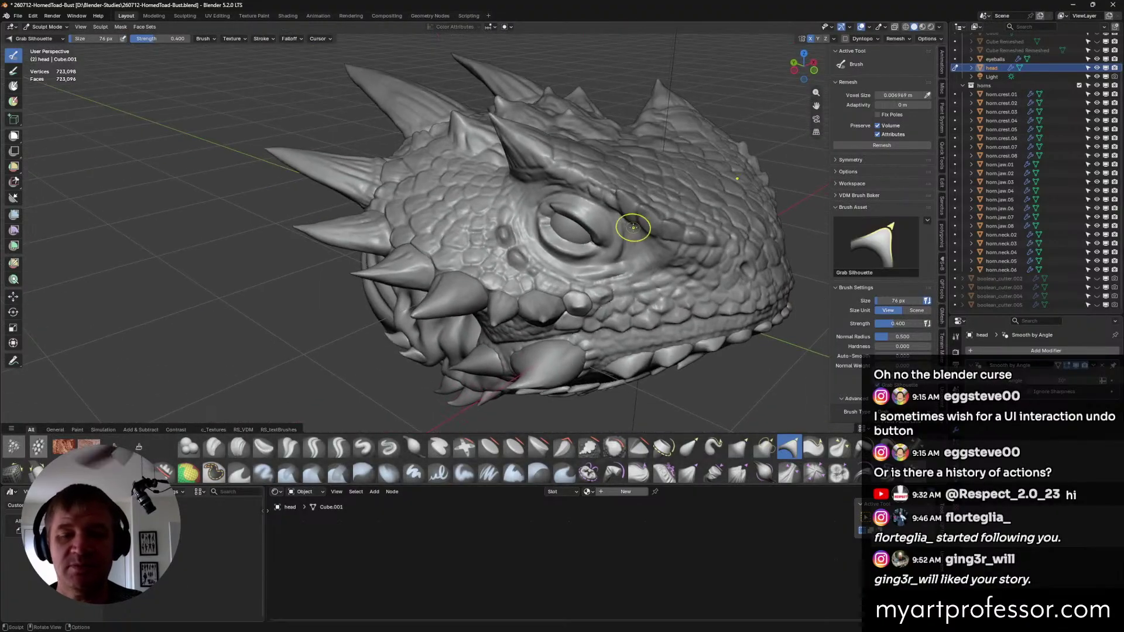
Switch to the Crease Sharp brush and set its size to 38 px for the creases along the eyelids.
key(shift+c)
key(f)
click(587, 208)
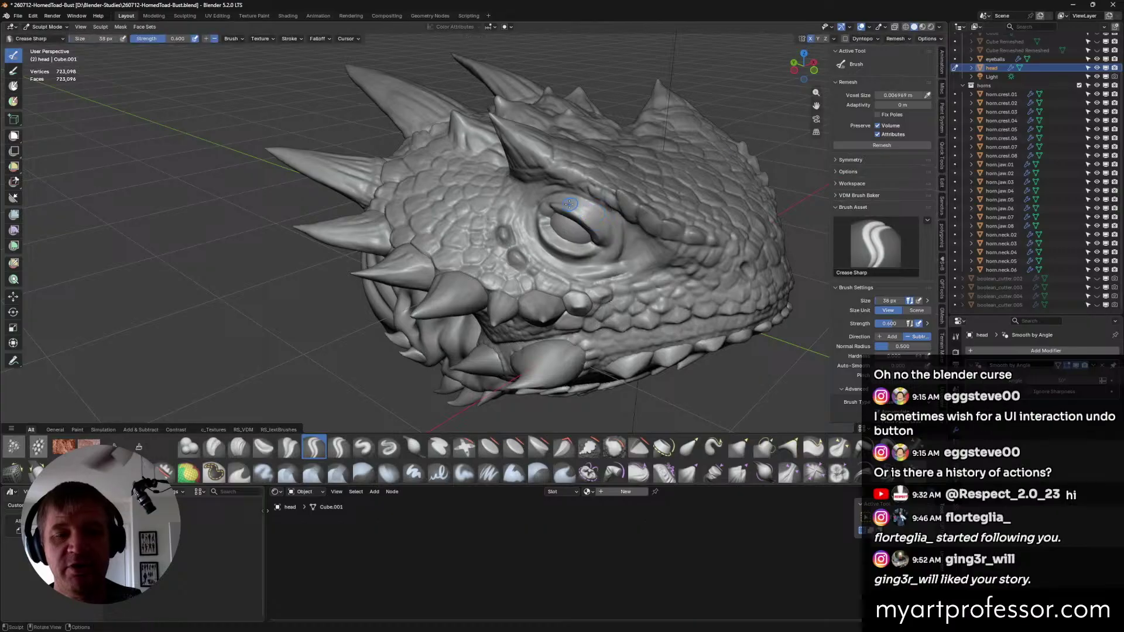
mouse_move(602, 230)
middle_down()
mouse_move(584, 209)
mouse_move(601, 226)
mouse_move(558, 207)
middle_up()
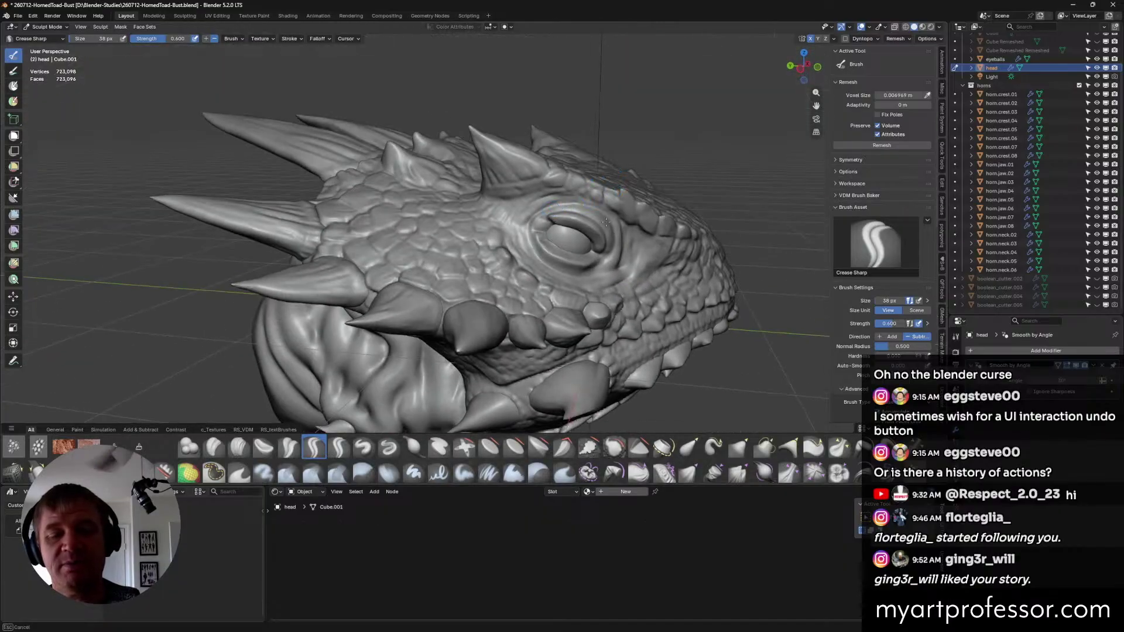
middle_drag(632, 240, 606, 217)
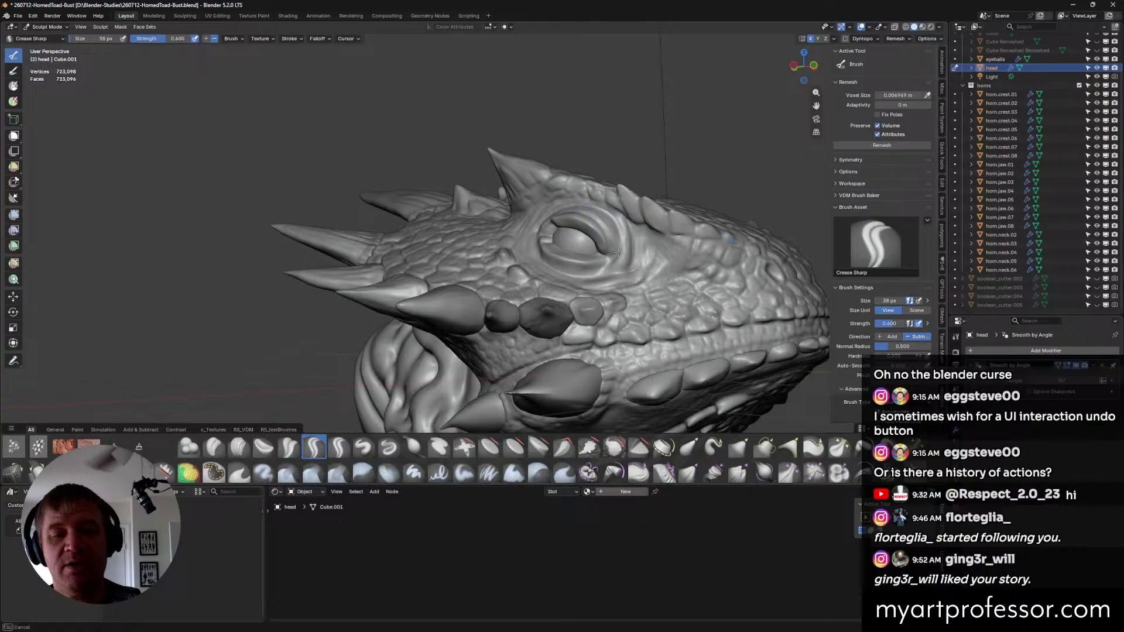
mouse_move(611, 246)
middle_down()
mouse_move(648, 276)
mouse_move(605, 220)
mouse_move(545, 208)
middle_up()
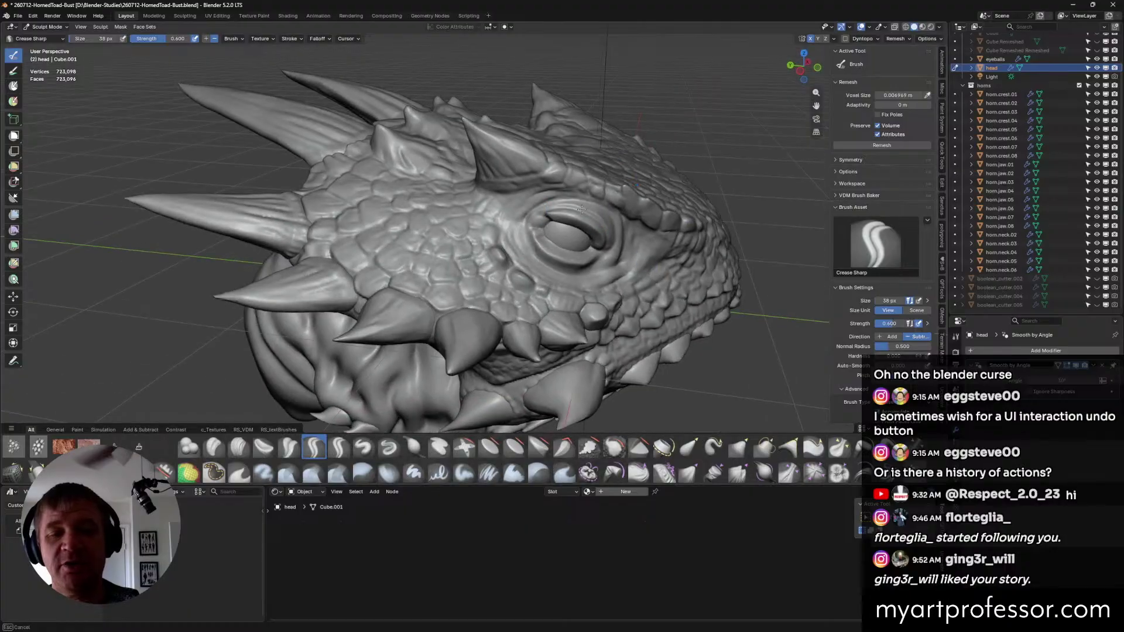
Set the Crease Sharp brush size to 40 px and carve a crease beneath the lower eyelid toward the eye's front corner.
key(bracketleft)
key(bracketleft)
key(bracketleft)
key(bracketleft)
key(bracketleft)
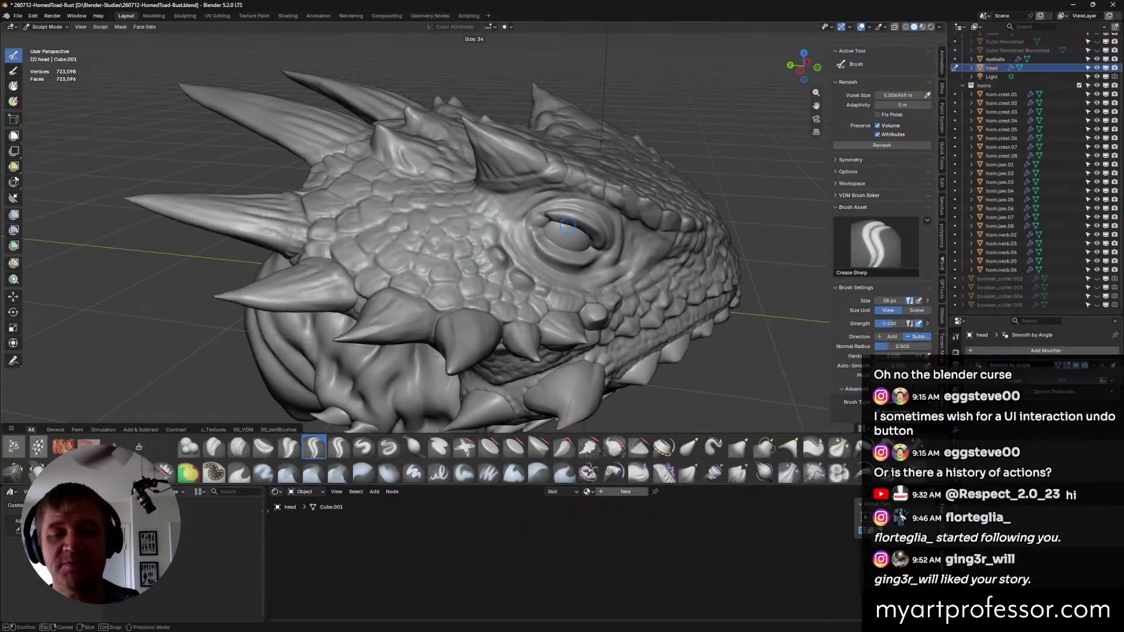
mouse_move(572, 226)
middle_down()
mouse_move(549, 212)
mouse_move(642, 215)
mouse_move(609, 213)
mouse_move(593, 278)
mouse_move(532, 255)
mouse_move(613, 253)
middle_up()
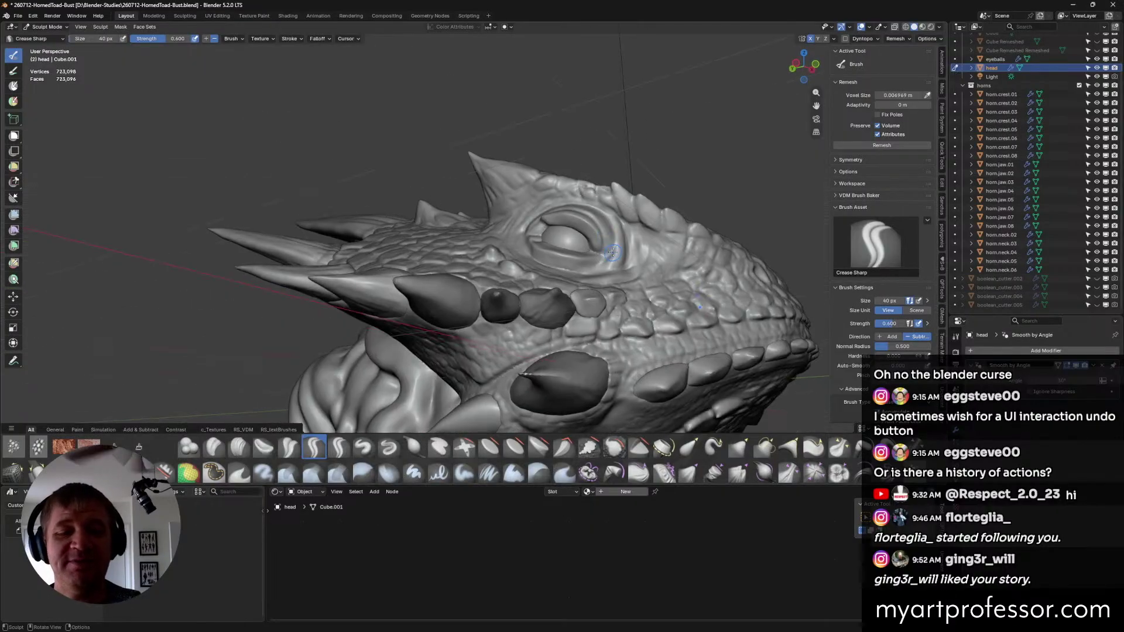
drag(562, 265, 617, 261)
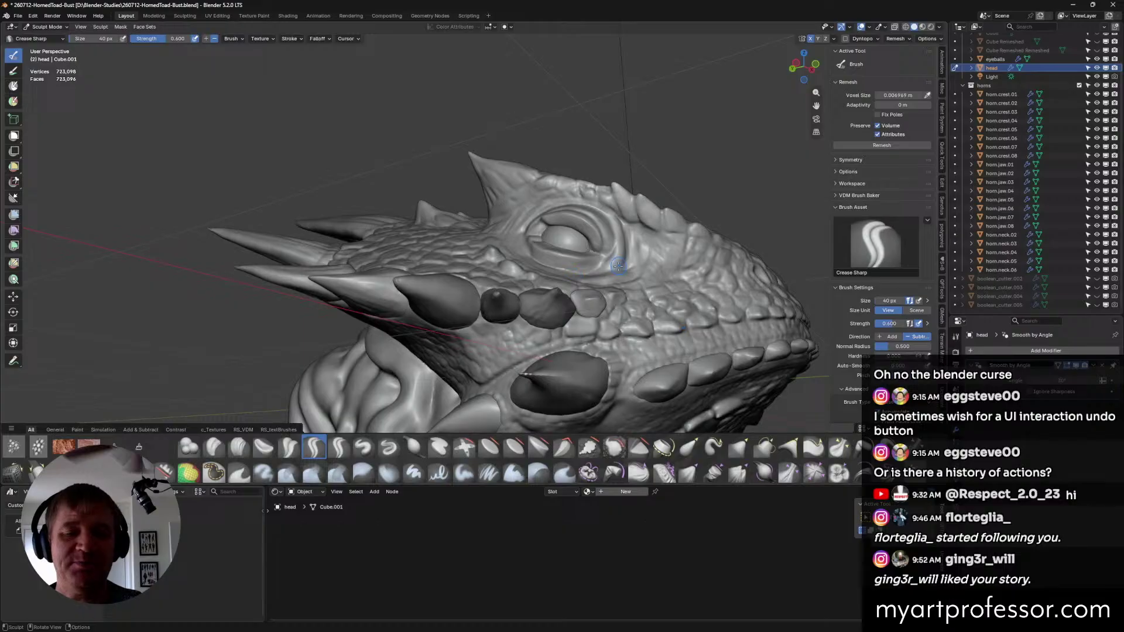
mouse_move(618, 261)
middle_down()
mouse_move(604, 279)
mouse_move(609, 258)
mouse_move(527, 251)
middle_up()
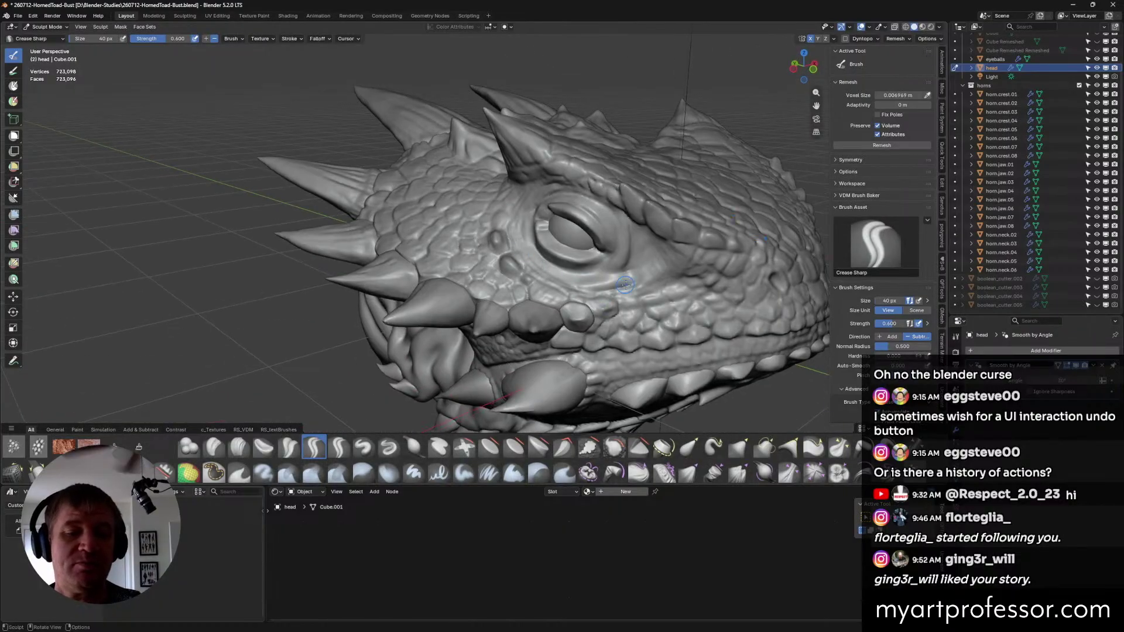
mouse_move(615, 280)
middle_down()
mouse_move(616, 293)
mouse_move(546, 253)
mouse_move(560, 271)
middle_up()
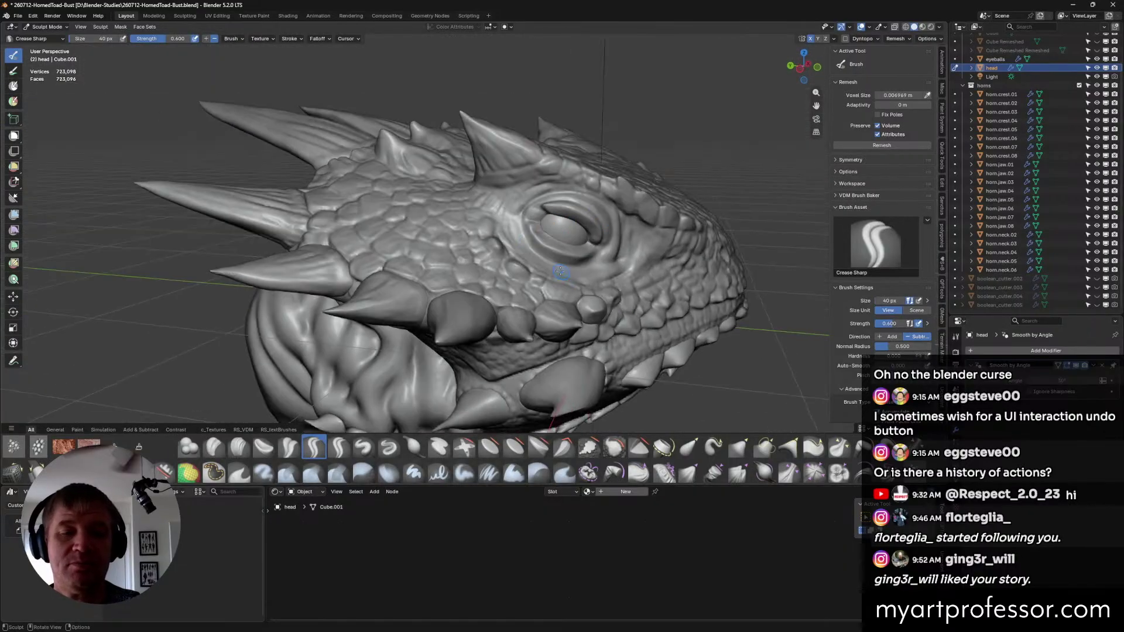
Set the Crease Sharp brush size to 68 px for the fold above the upper eyelid.
mouse_move(524, 234)
middle_down()
mouse_move(534, 256)
mouse_move(546, 230)
mouse_move(656, 268)
mouse_move(586, 242)
mouse_move(582, 262)
mouse_move(611, 265)
middle_up()
key(f)
click(583, 250)
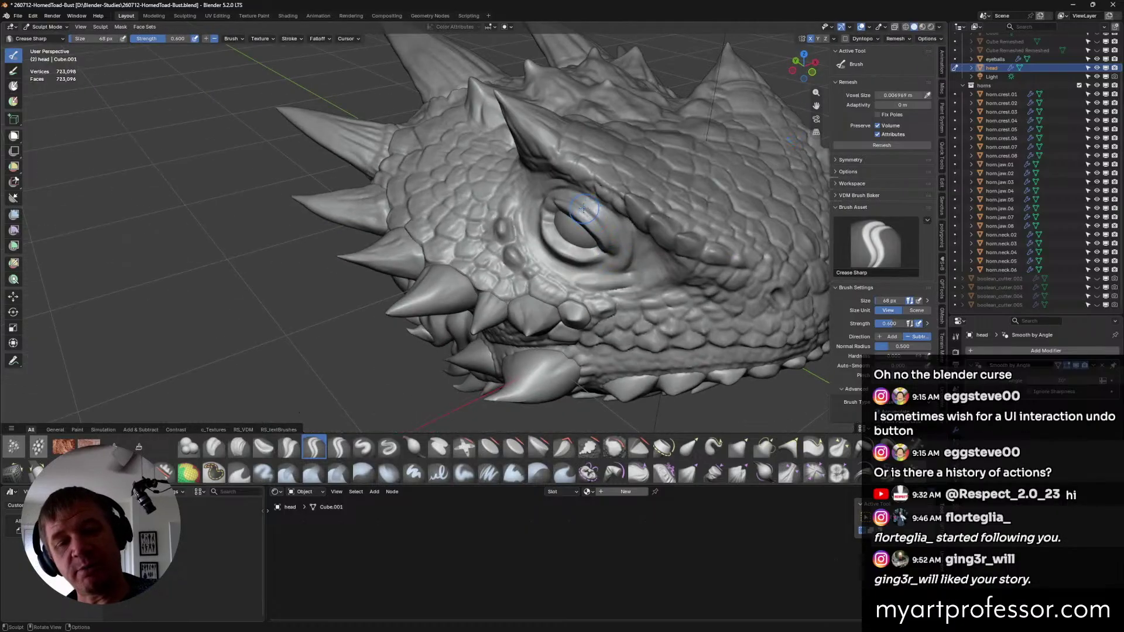
middle_drag(625, 220, 642, 245)
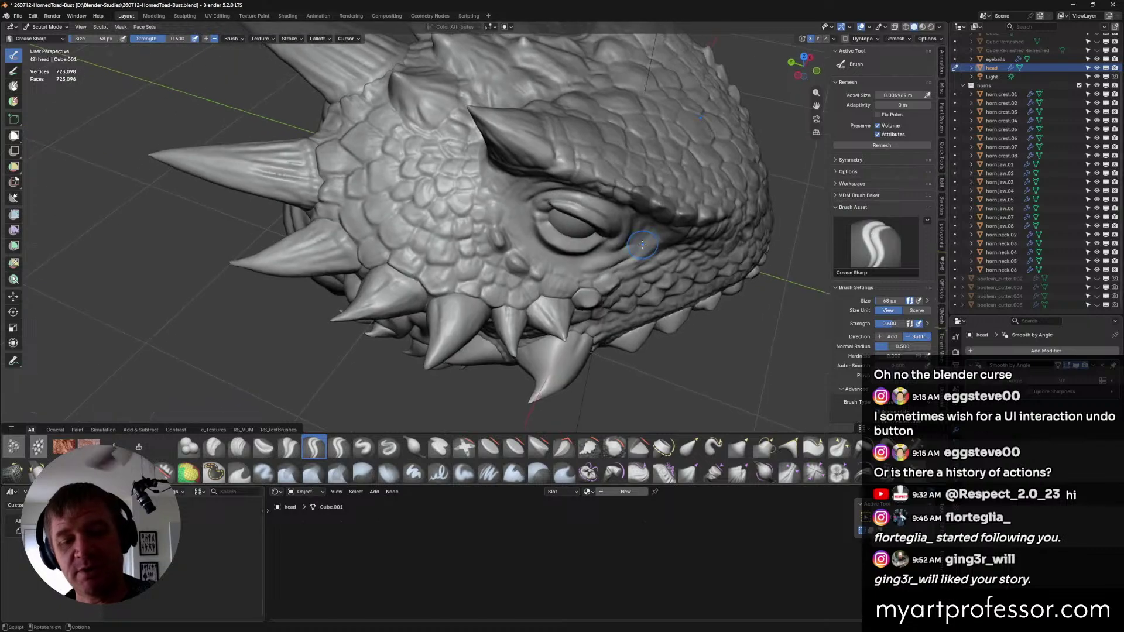
Switch to the Scrape/Fill brush, flatten the upper eyelid's surface and set the brush size to 42 px.
click(589, 447)
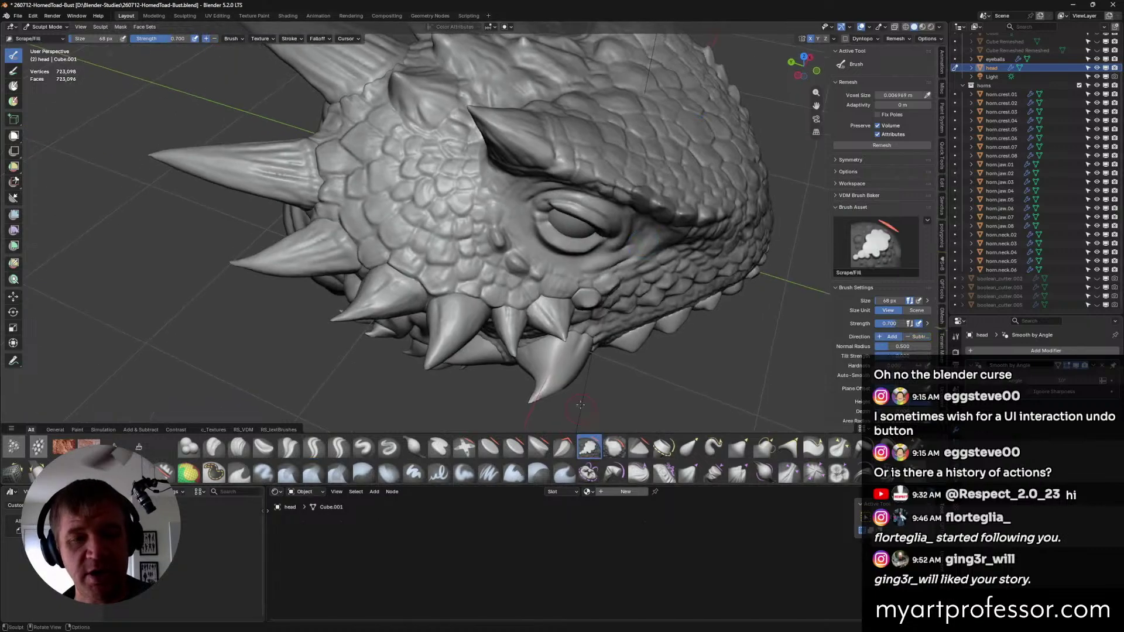
key(bracketleft)
key(bracketleft)
key(bracketleft)
drag(583, 212, 592, 208)
key(f)
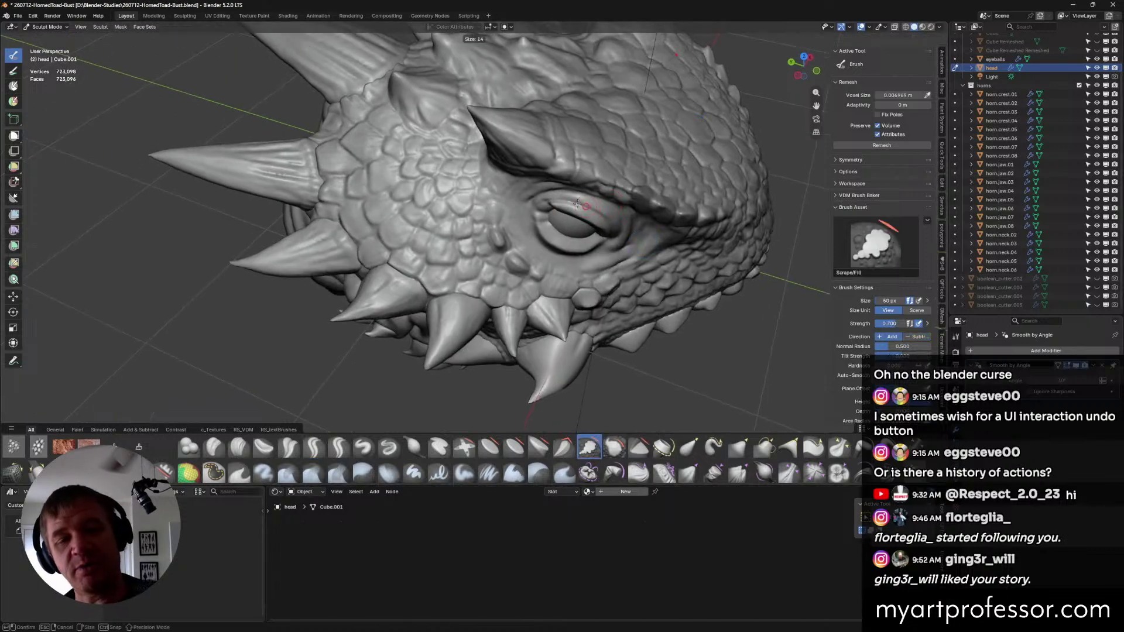
click(589, 205)
mouse_move(590, 204)
middle_down()
mouse_move(588, 146)
mouse_move(579, 188)
mouse_move(605, 214)
mouse_move(578, 209)
mouse_move(611, 240)
mouse_move(584, 209)
mouse_move(597, 203)
mouse_move(619, 258)
middle_up()
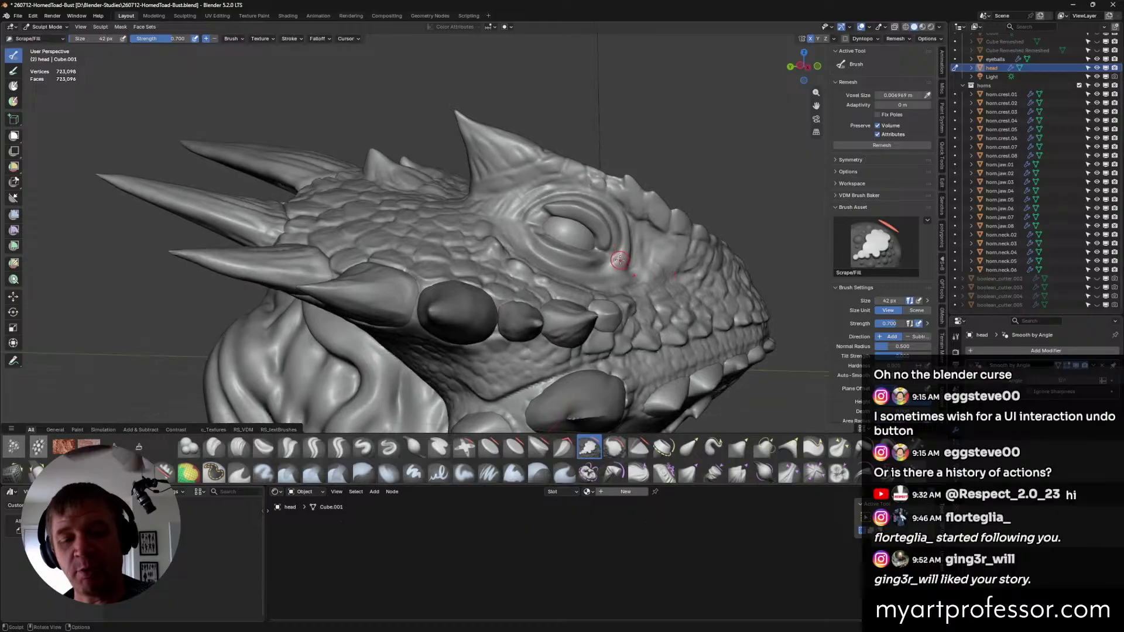
Switch to the Crease Sharp brush at 42 px and deepen the creases at the eye's front corner and below the lower eyelid.
click(364, 447)
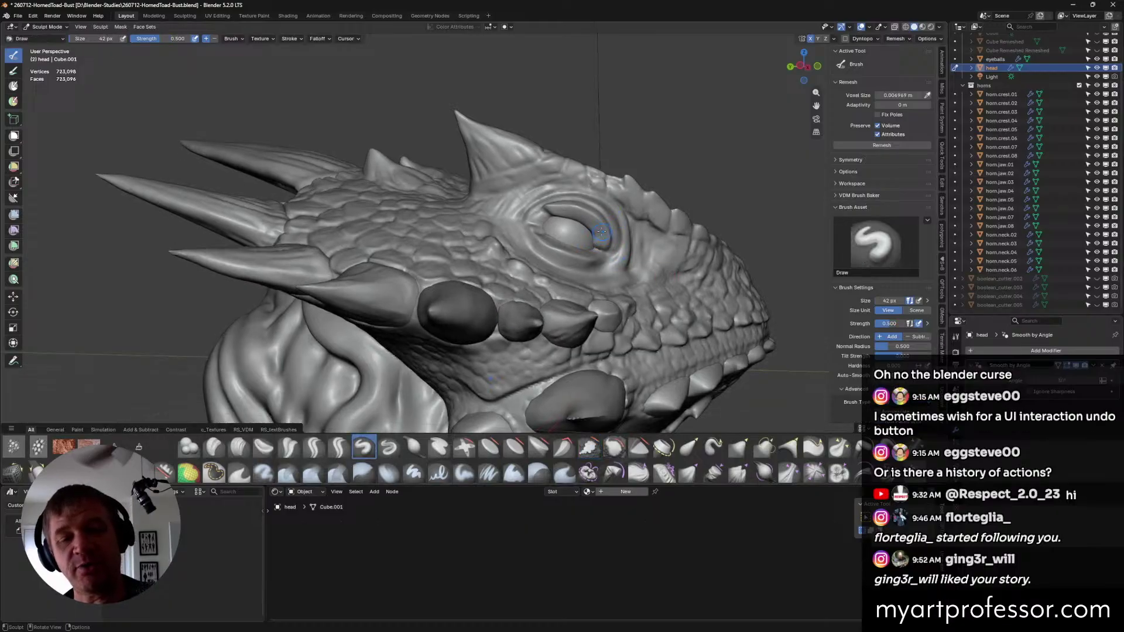
middle_drag(565, 218, 598, 215)
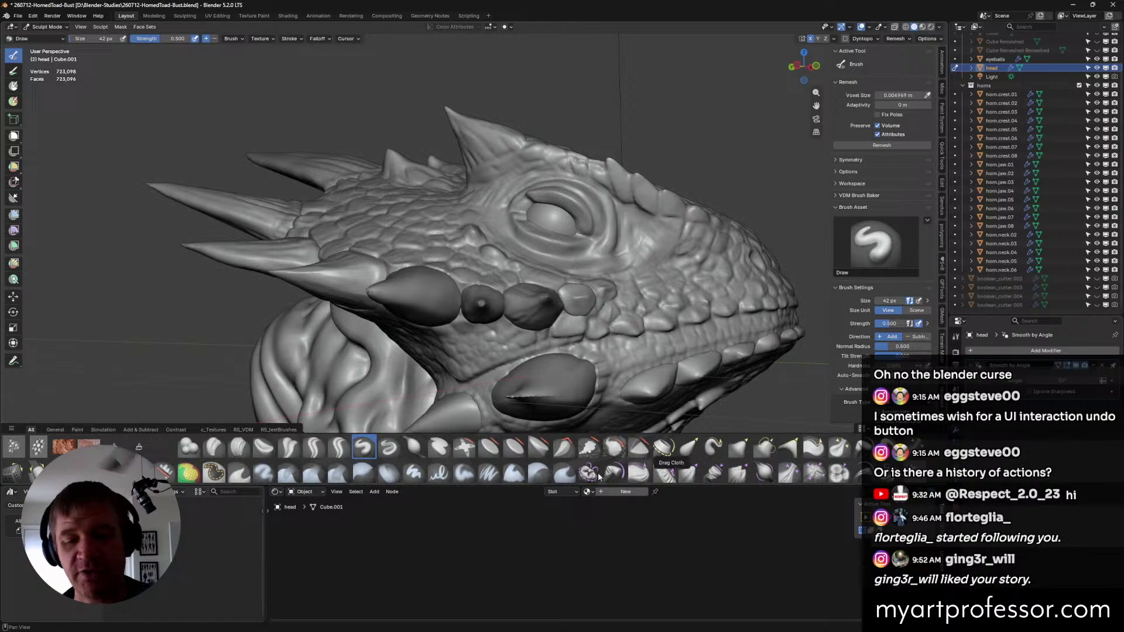
click(314, 448)
mouse_move(544, 261)
middle_down()
mouse_move(563, 249)
mouse_move(587, 256)
mouse_move(596, 280)
middle_up()
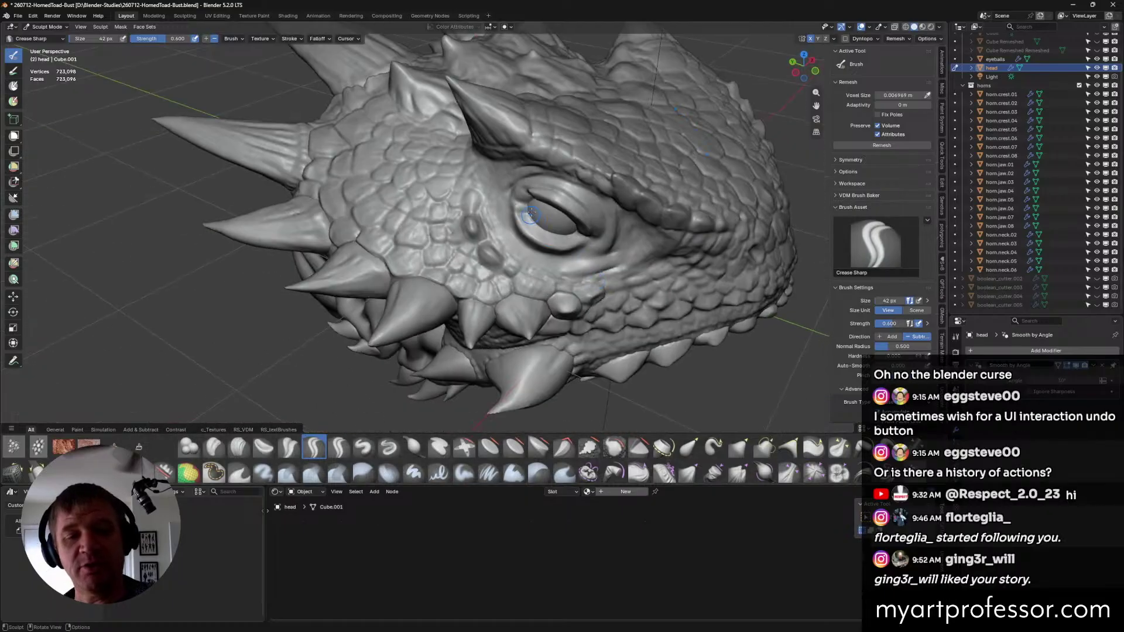
drag(589, 235, 584, 238)
mouse_move(572, 233)
middle_down()
mouse_move(562, 246)
mouse_move(567, 233)
mouse_move(602, 239)
mouse_move(564, 233)
mouse_move(550, 238)
mouse_move(570, 233)
mouse_move(578, 244)
mouse_move(536, 249)
middle_up()
drag(562, 263, 509, 244)
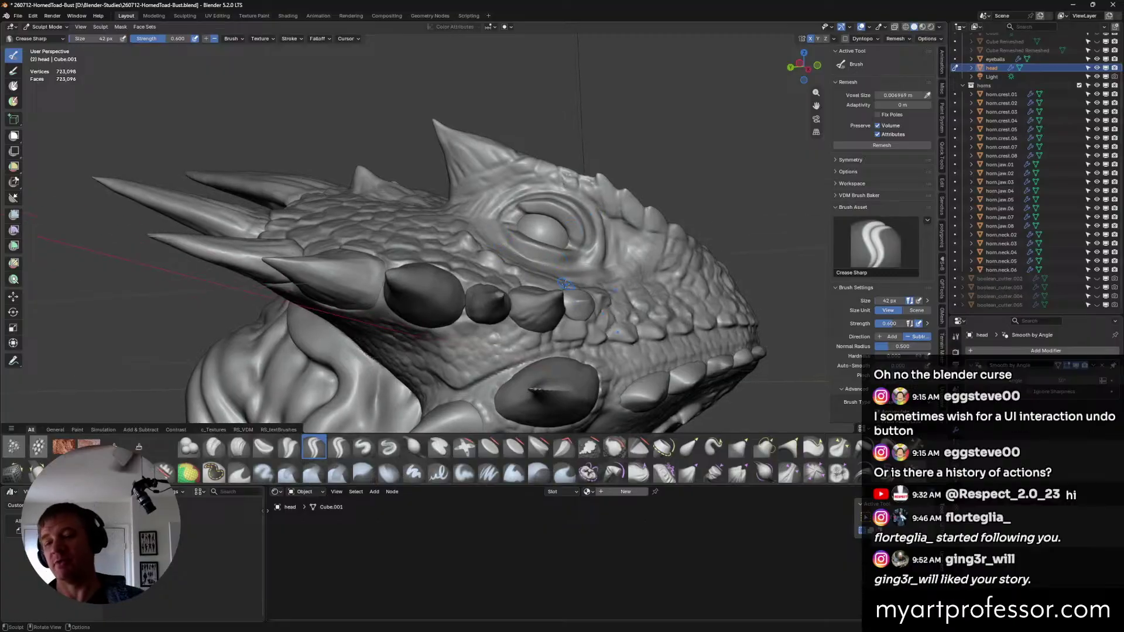
mouse_move(565, 284)
middle_down()
mouse_move(562, 293)
mouse_move(600, 240)
middle_up()
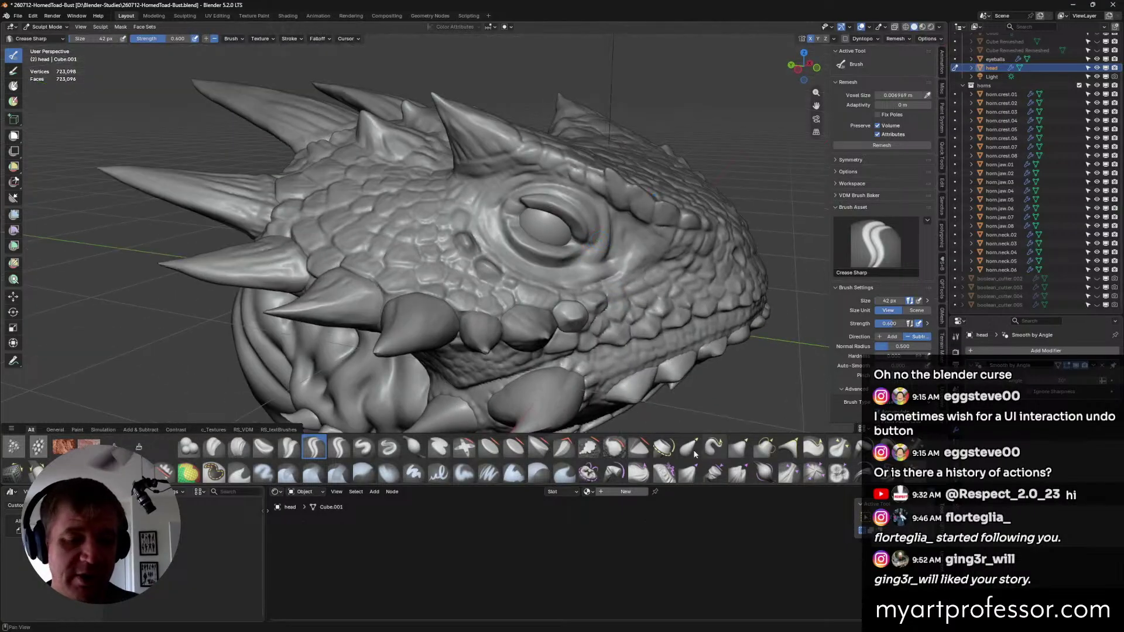
Switch to the Scrape/Fill brush at 42 px and even out the surface of the lower eyelid.
click(589, 446)
mouse_move(580, 328)
middle_down()
mouse_move(570, 260)
mouse_move(534, 253)
mouse_move(577, 251)
mouse_move(531, 221)
mouse_move(534, 246)
middle_up()
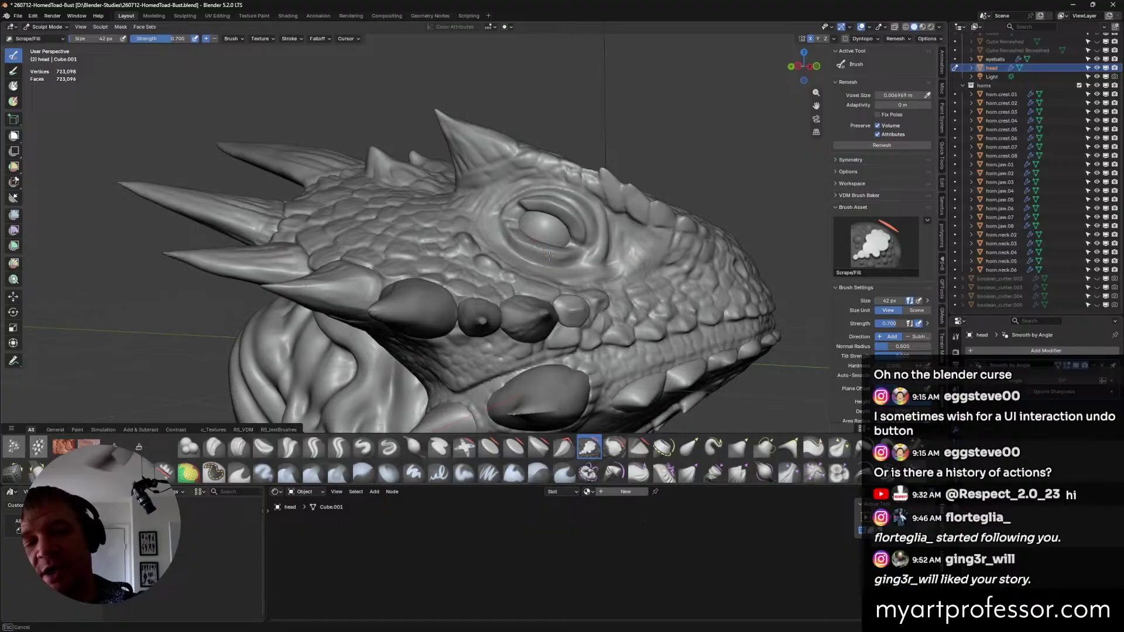
mouse_move(570, 255)
middle_down()
mouse_move(563, 268)
mouse_move(526, 240)
mouse_move(544, 189)
middle_up()
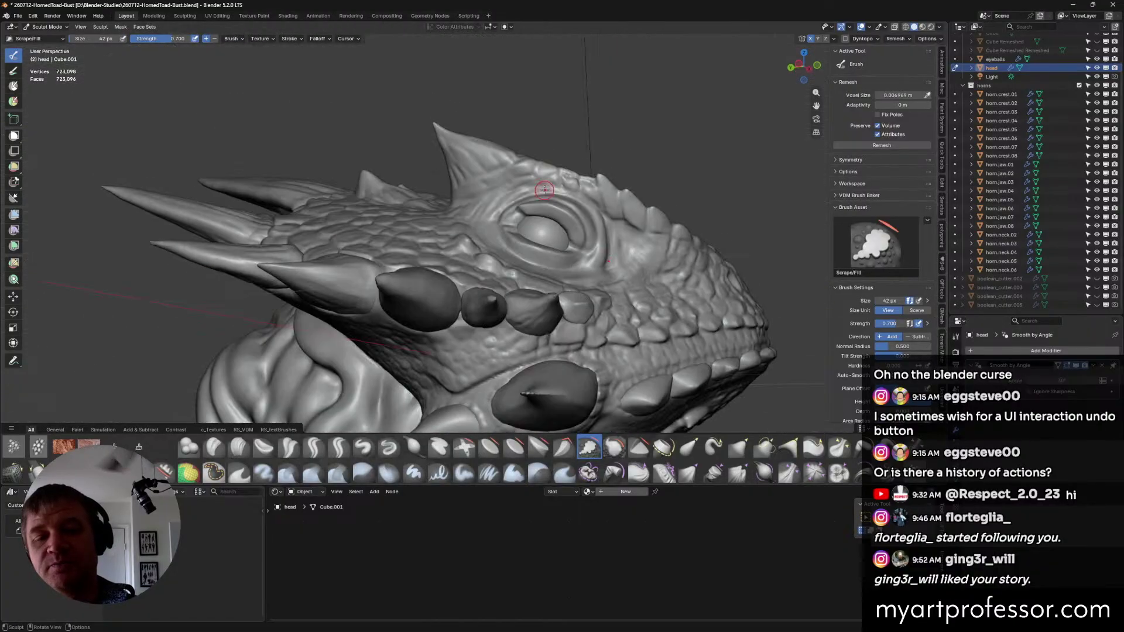
mouse_move(523, 249)
middle_down()
mouse_move(565, 259)
mouse_move(523, 247)
middle_up()
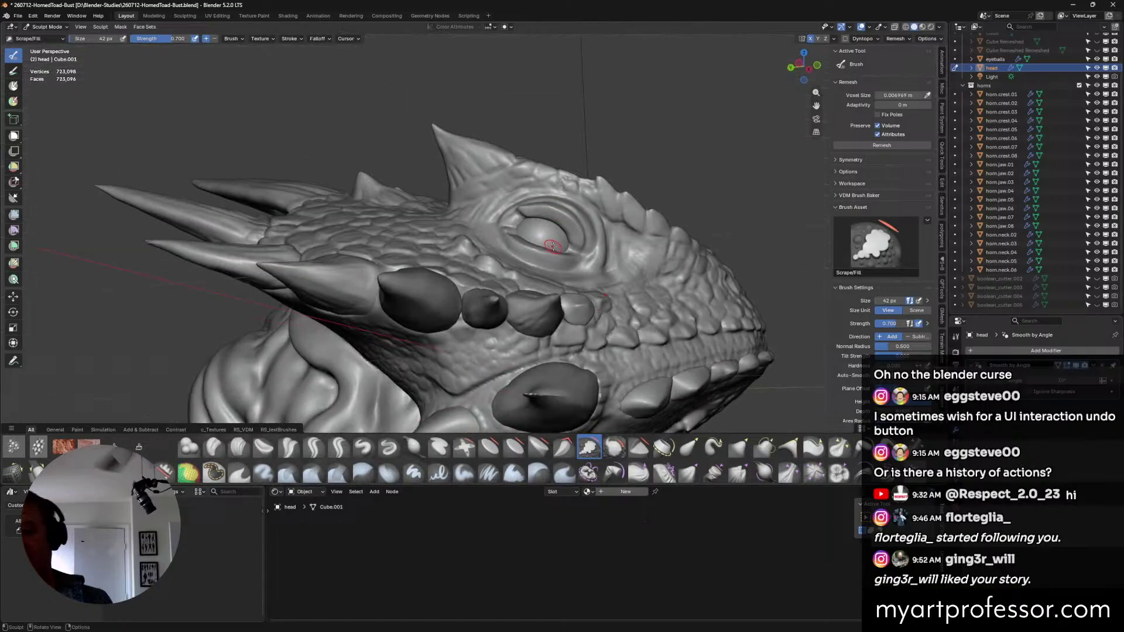
mouse_move(701, 323)
middle_down()
mouse_move(547, 316)
mouse_move(449, 460)
middle_up()
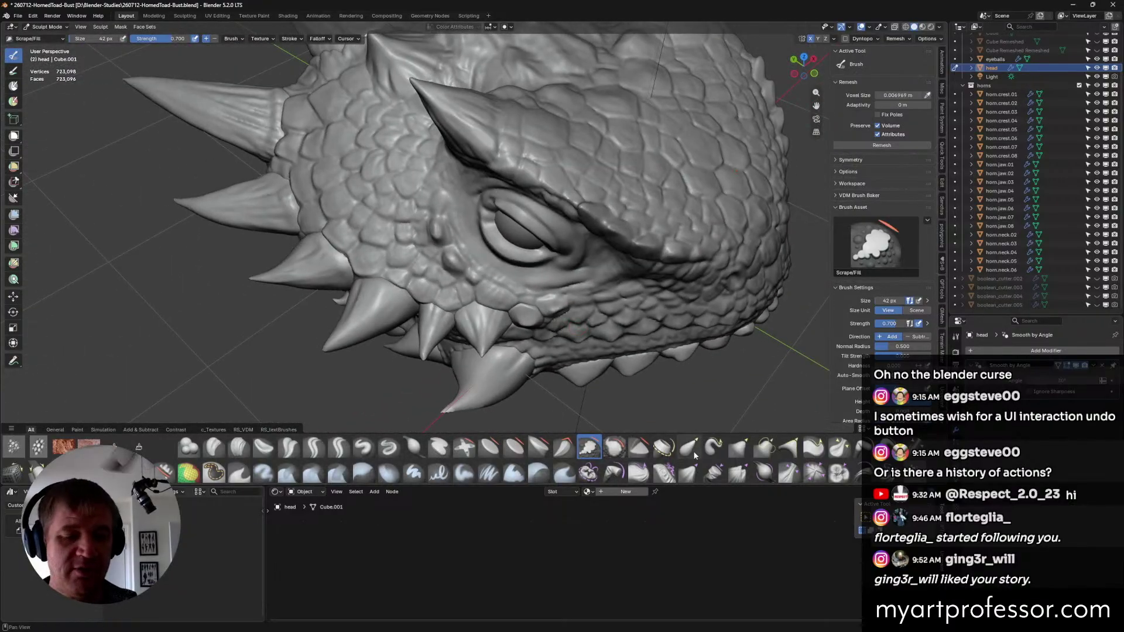
Switch to the Grab brush, set its size to 64 px and adjust the shape of the lower eyelid.
click(739, 447)
middle_drag(633, 338, 532, 284)
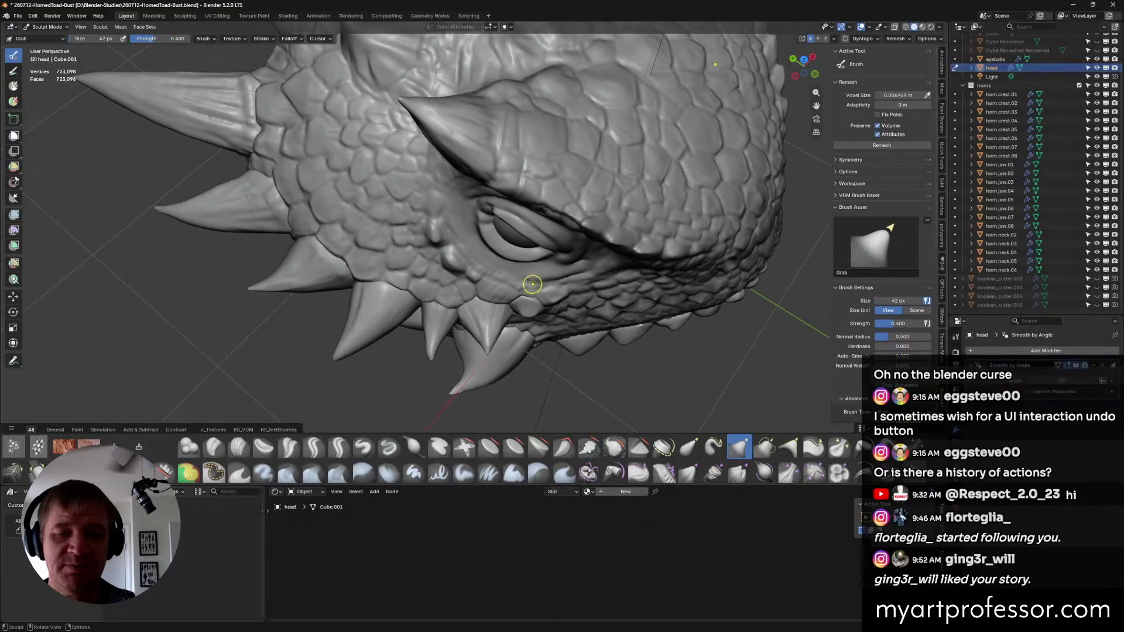
key(f)
click(520, 262)
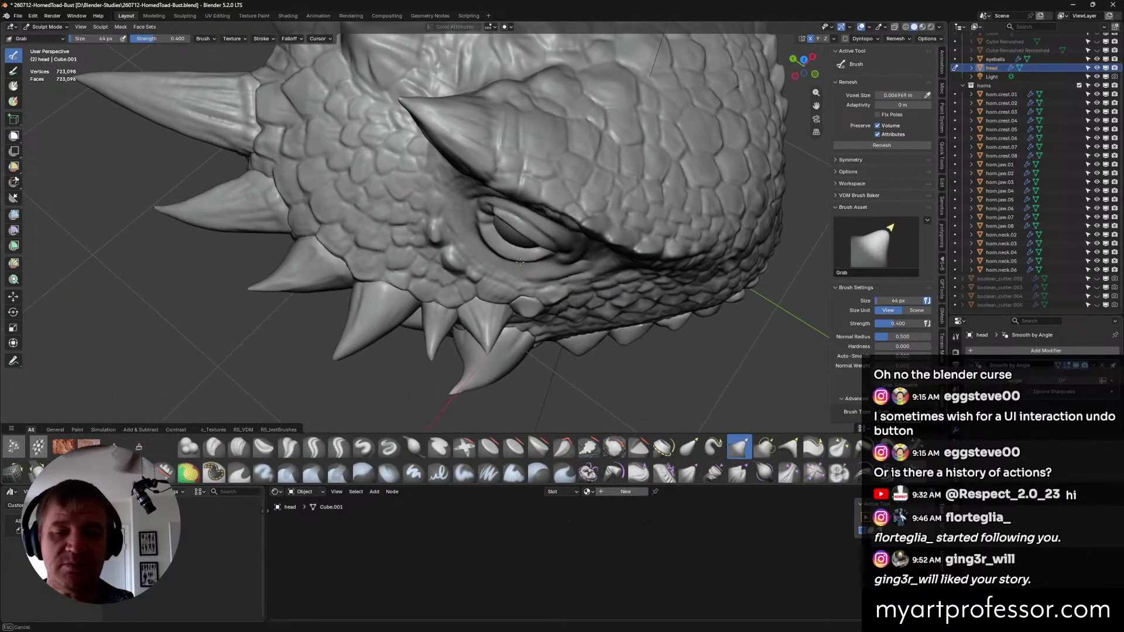
scroll(527, 258, down, 3)
mouse_move(527, 258)
middle_down()
mouse_move(571, 293)
mouse_move(576, 366)
mouse_move(578, 286)
middle_up()
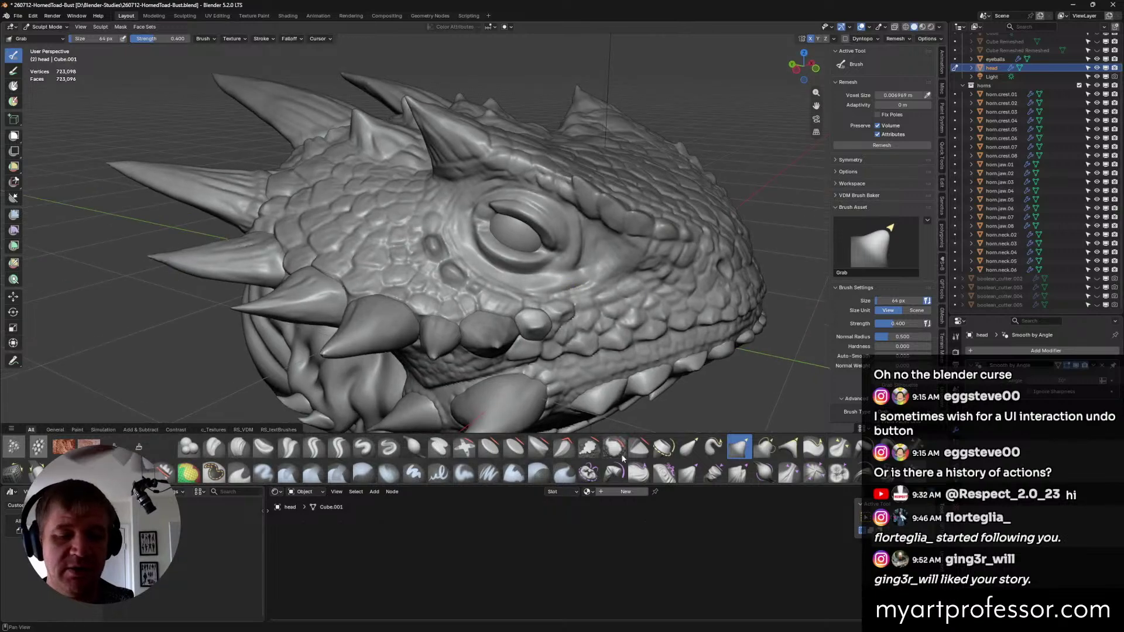
Switch back to the Scrape/Fill brush, smooth the lower eyelid and reduce the brush size to 44 px for the skin around the eye.
click(588, 447)
middle_drag(585, 375, 576, 308)
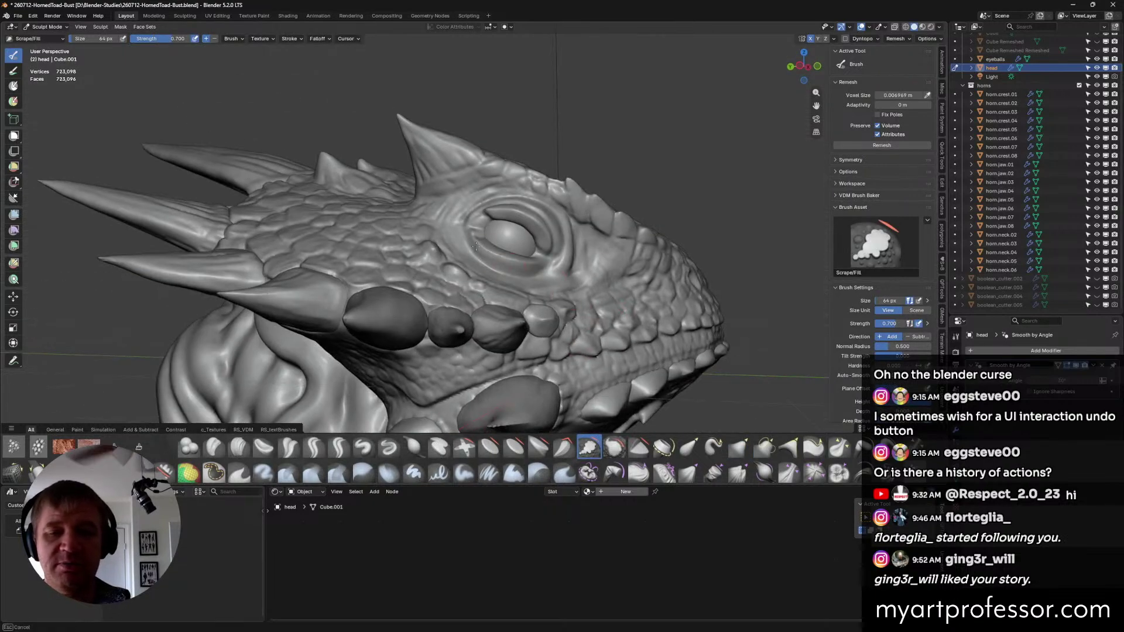
middle_drag(475, 246, 467, 243)
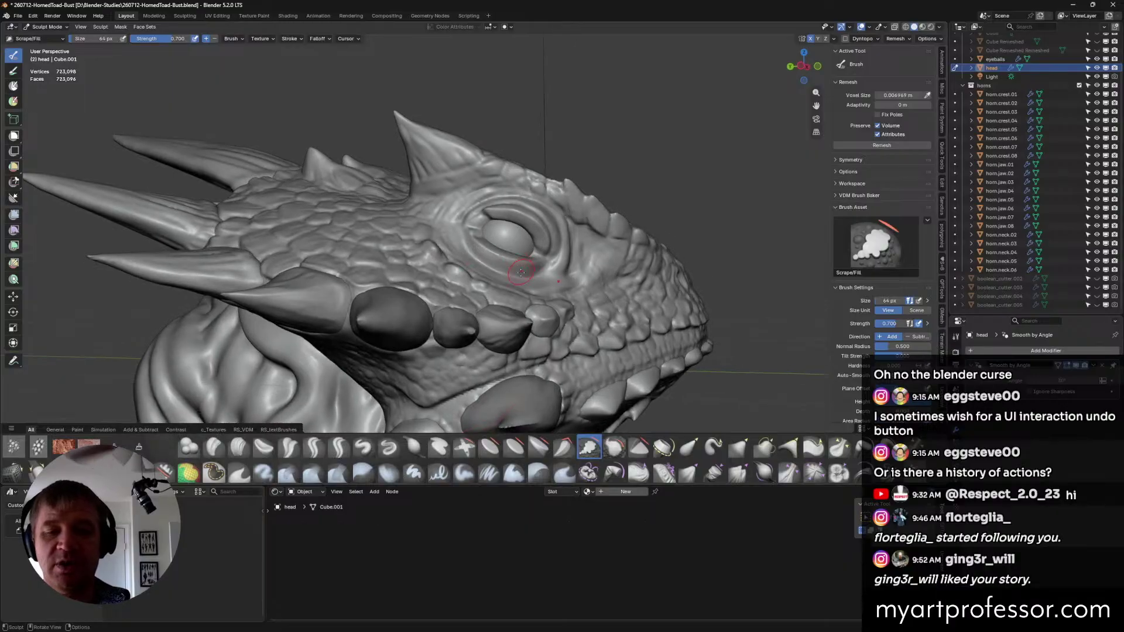
mouse_move(521, 272)
middle_down()
mouse_move(509, 281)
mouse_move(492, 257)
mouse_move(559, 250)
mouse_move(493, 245)
mouse_move(515, 246)
mouse_move(506, 228)
mouse_move(521, 221)
mouse_move(544, 234)
mouse_move(532, 234)
mouse_move(547, 214)
mouse_move(528, 219)
mouse_move(552, 234)
mouse_move(539, 245)
mouse_move(553, 244)
mouse_move(637, 207)
middle_up()
key(f)
click(549, 209)
middle_drag(548, 244, 485, 229)
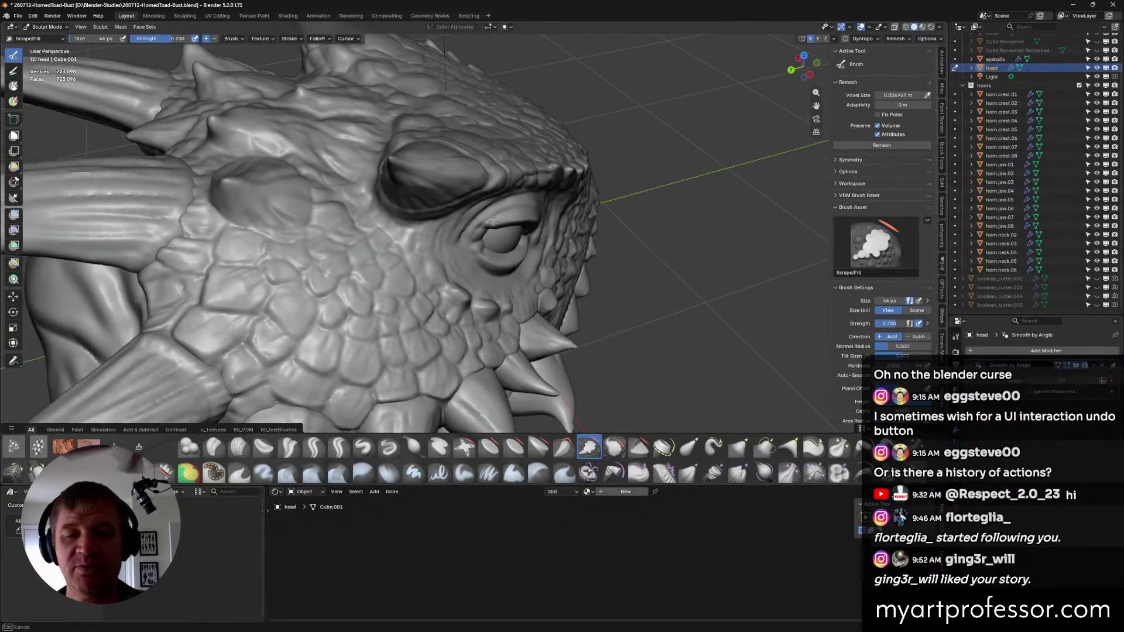
mouse_move(535, 183)
middle_down()
mouse_move(498, 226)
mouse_move(543, 237)
mouse_move(541, 281)
mouse_move(484, 255)
mouse_move(501, 271)
mouse_move(564, 266)
middle_up()
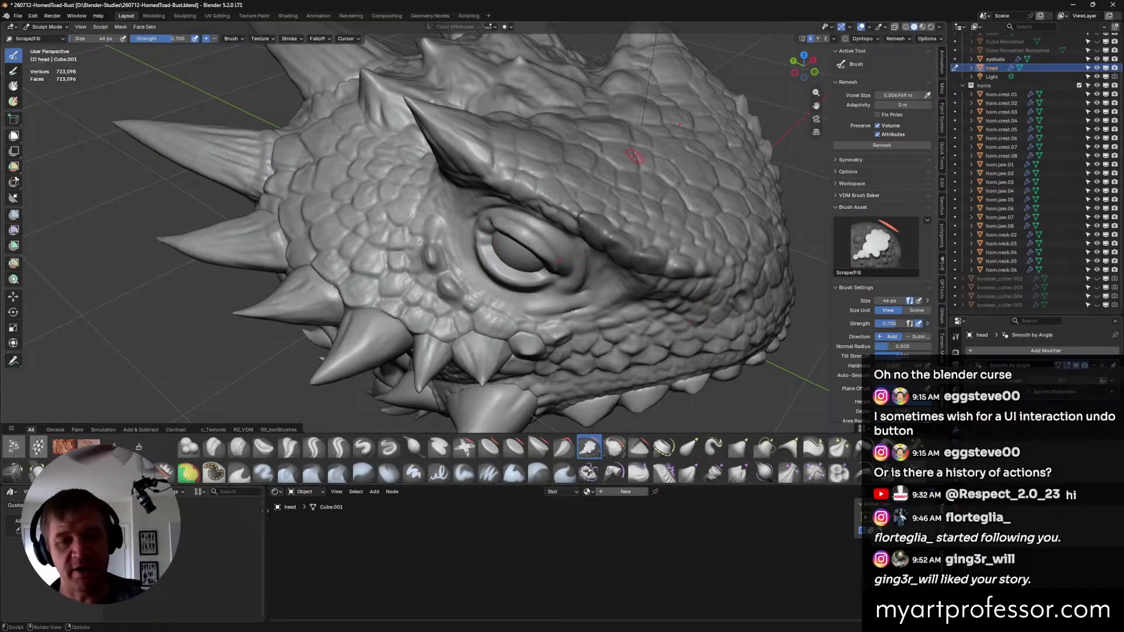
mouse_move(638, 157)
middle_down()
mouse_move(494, 287)
mouse_move(556, 296)
middle_up()
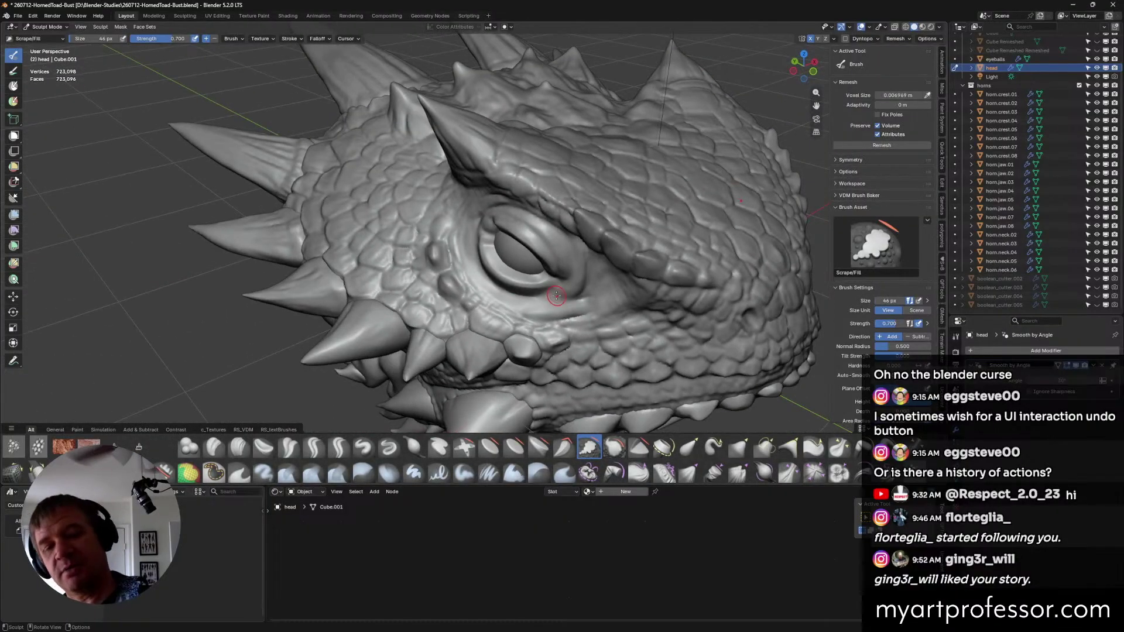
mouse_move(545, 254)
middle_down()
mouse_move(509, 267)
mouse_move(529, 272)
mouse_move(510, 258)
mouse_move(519, 270)
mouse_move(501, 201)
mouse_move(536, 201)
mouse_move(527, 189)
mouse_move(541, 247)
middle_up()
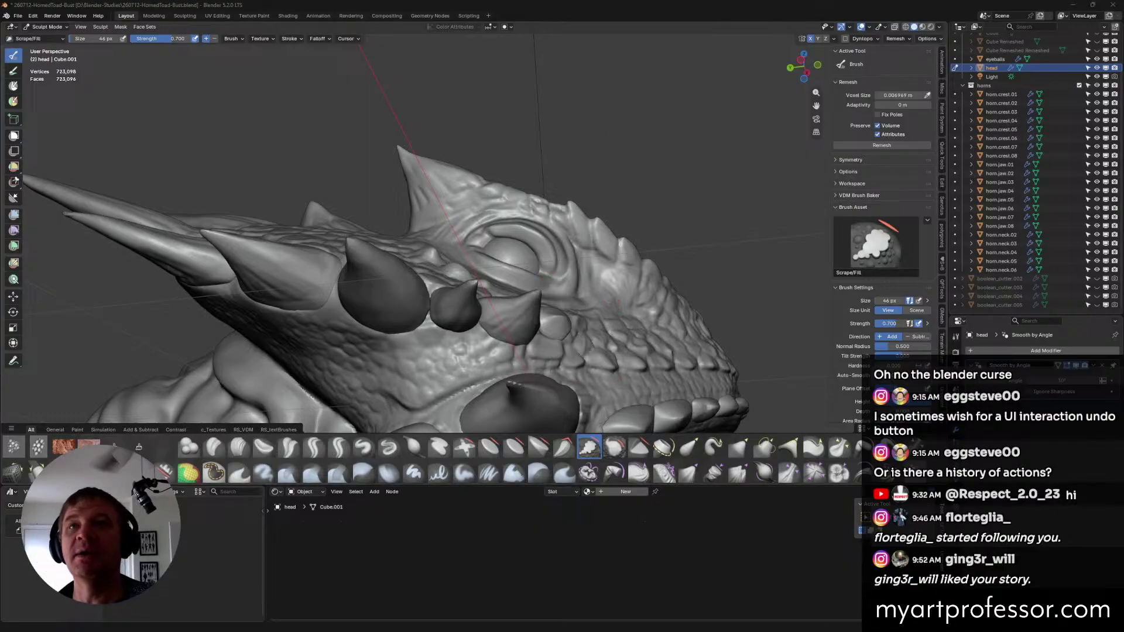
Switch to Windows Settings and open the list of installed apps.
key(super+i)
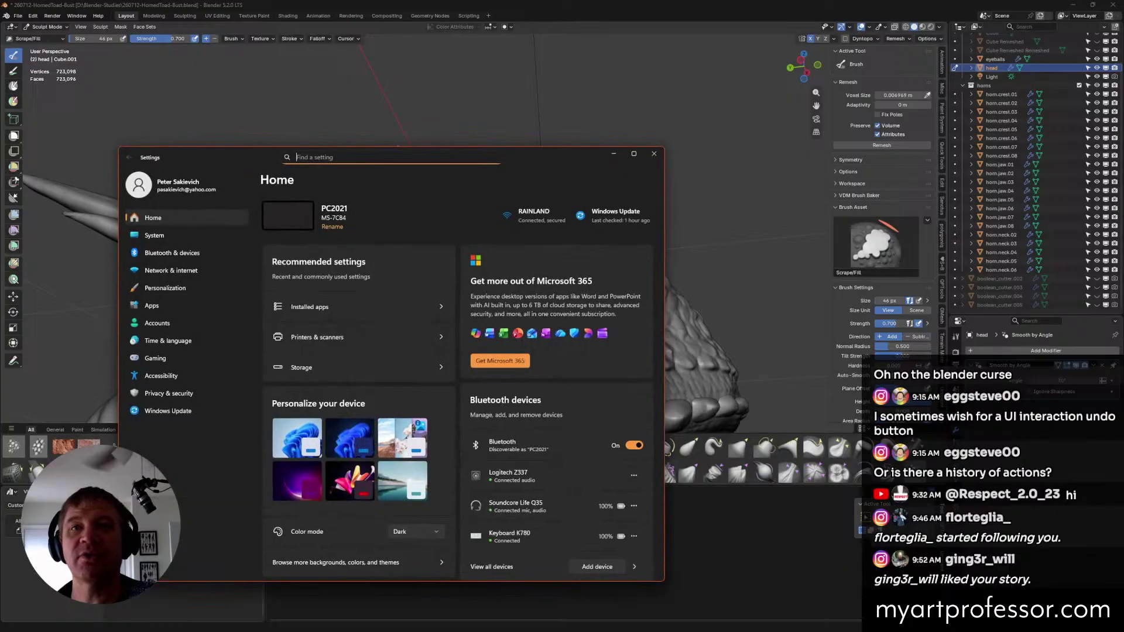
drag(550, 154, 736, 20)
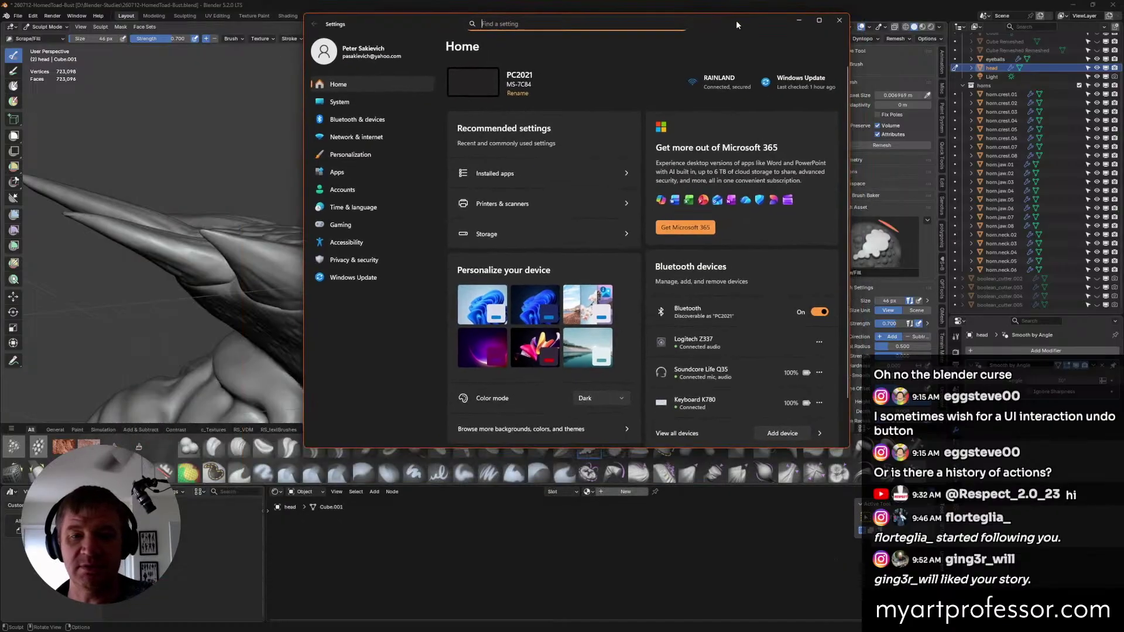
click(560, 175)
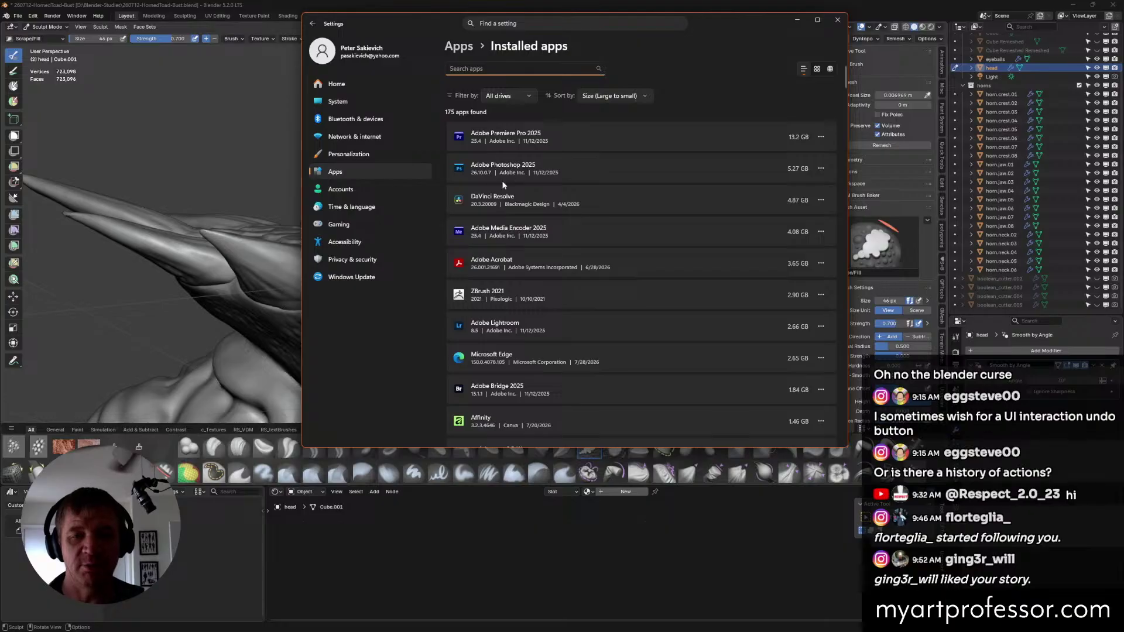
drag(749, 27, 550, 71)
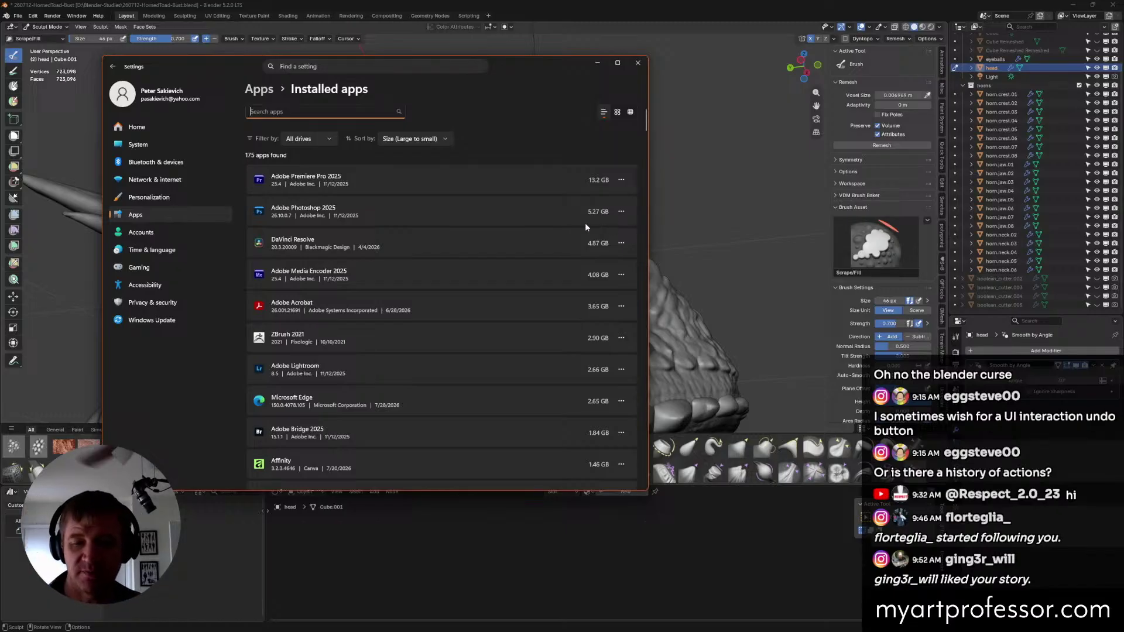
Compare the sizes of the largest installed apps, such as the Adobe programs, DaVinci Resolve and ZBrush, with those of the two Blender versions.
scroll(461, 411, down, 5)
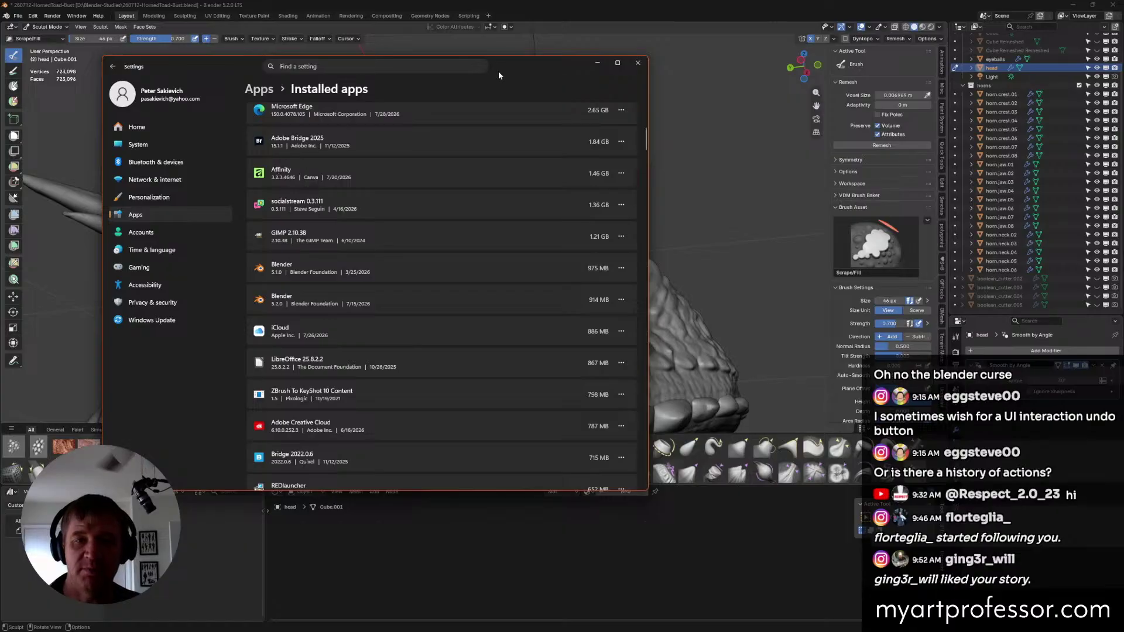
drag(498, 75, 526, 78)
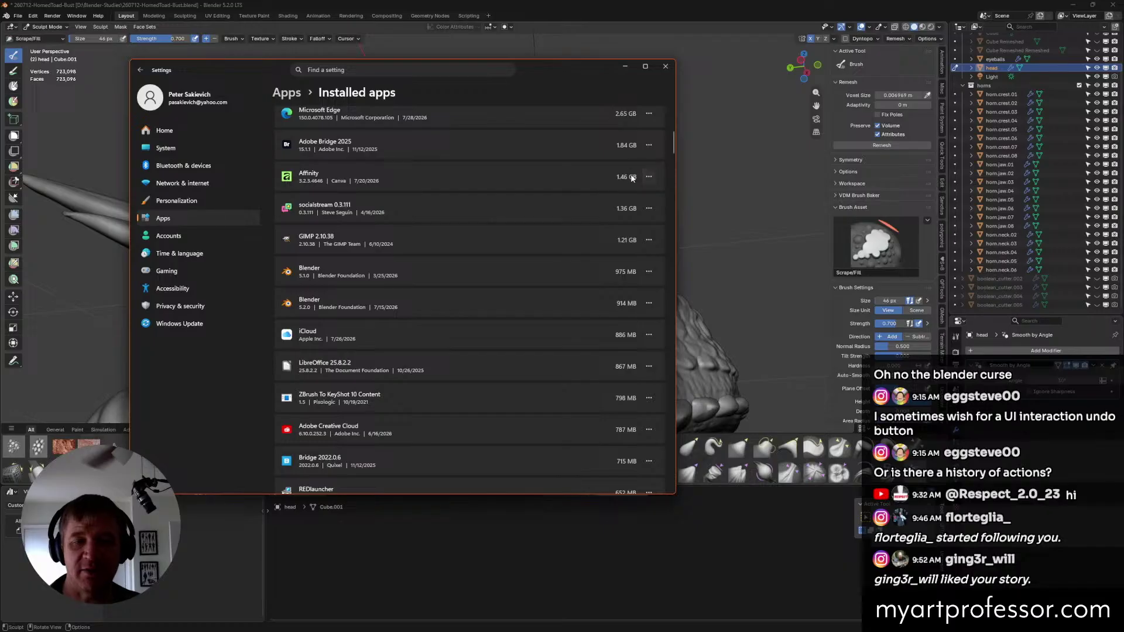
drag(575, 75, 594, 109)
scroll(527, 334, up, 5)
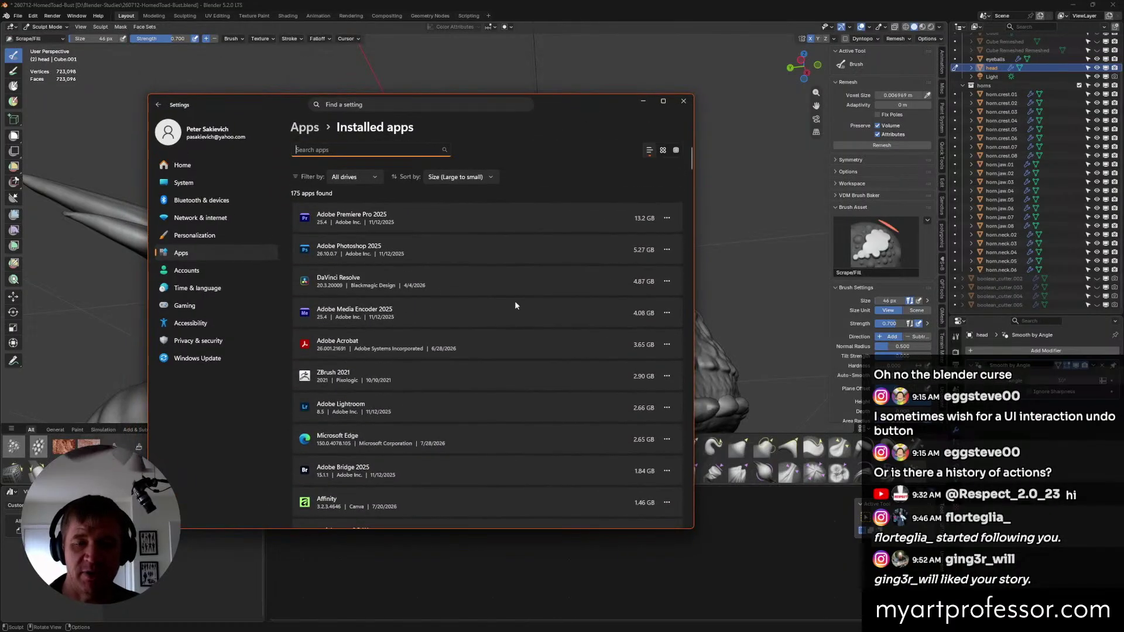
scroll(619, 317, down, 2)
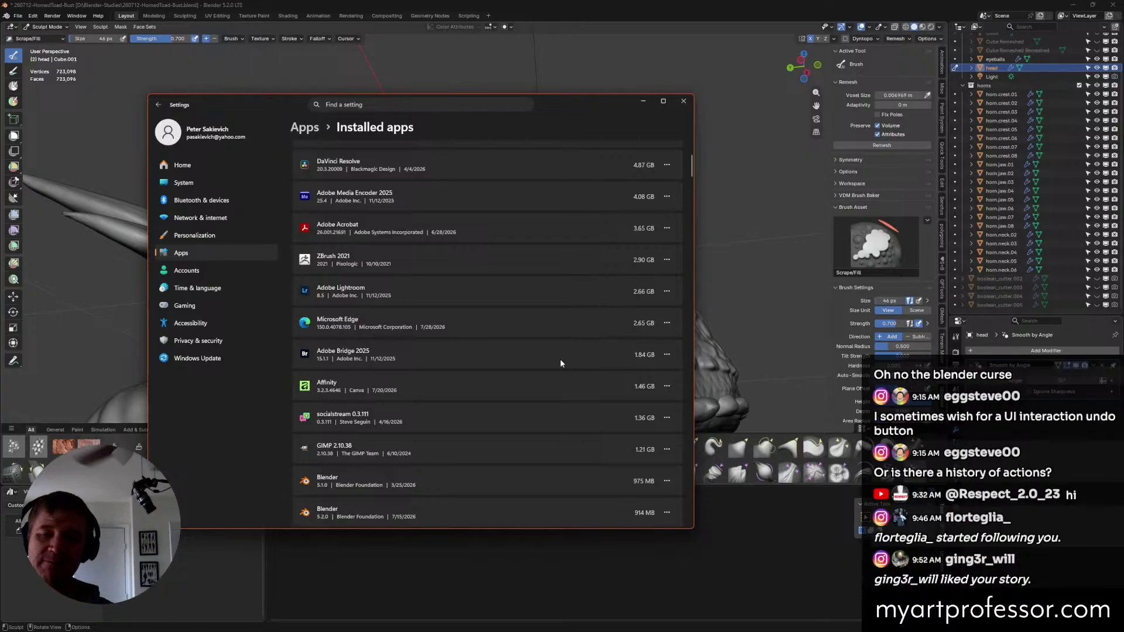
scroll(535, 345, down, 5)
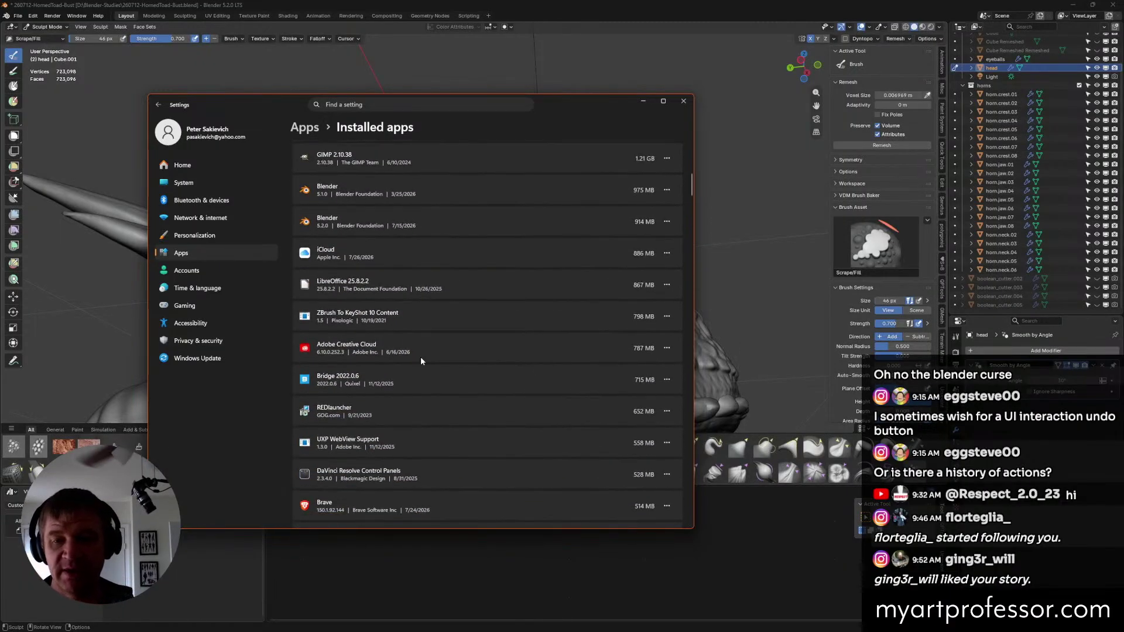
scroll(421, 357, up, 3)
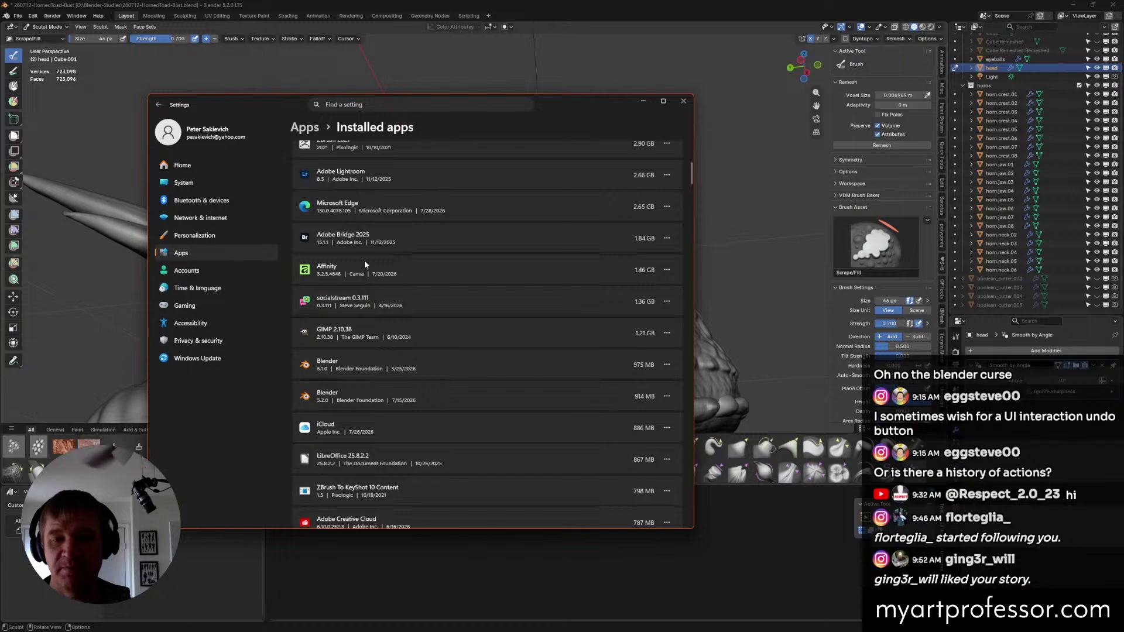
scroll(364, 263, up, 4)
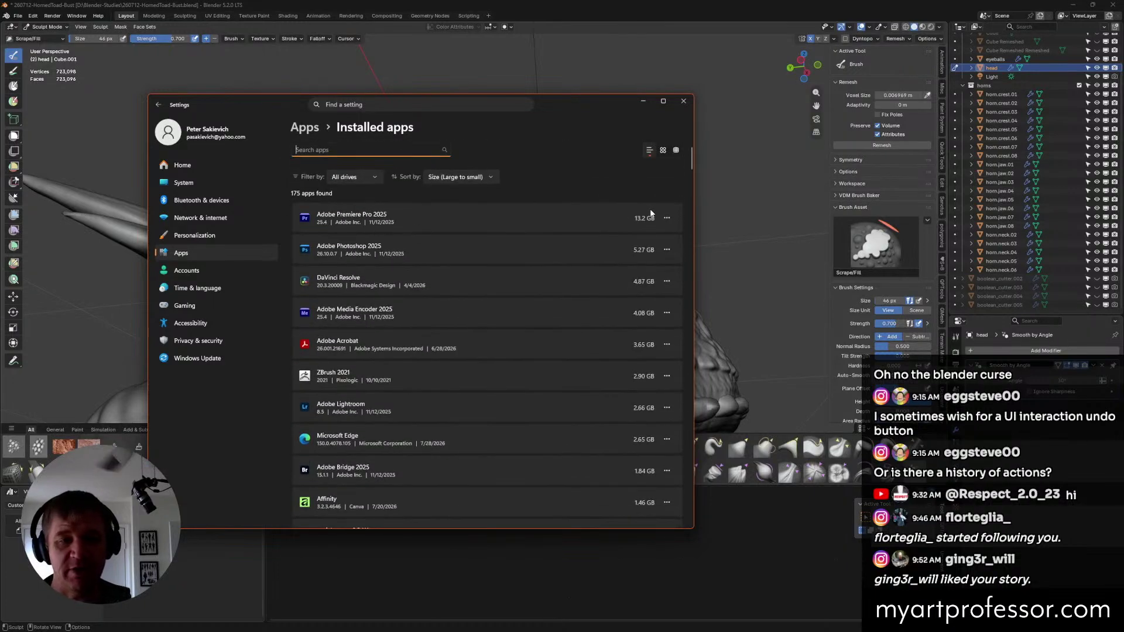
drag(567, 104, 506, 73)
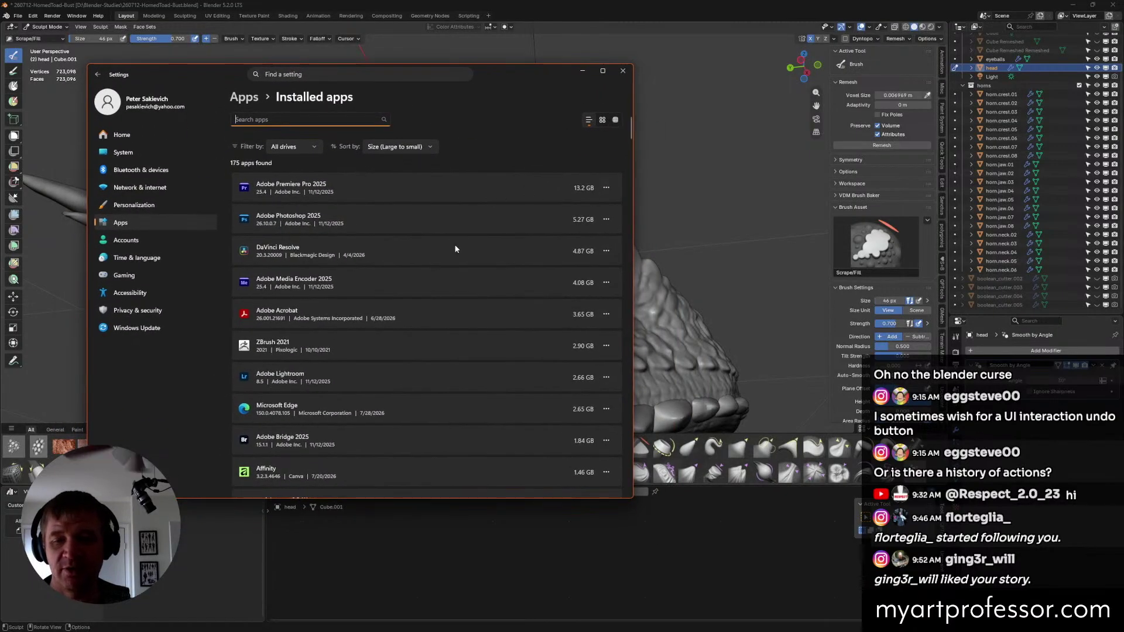
scroll(455, 248, down, 1)
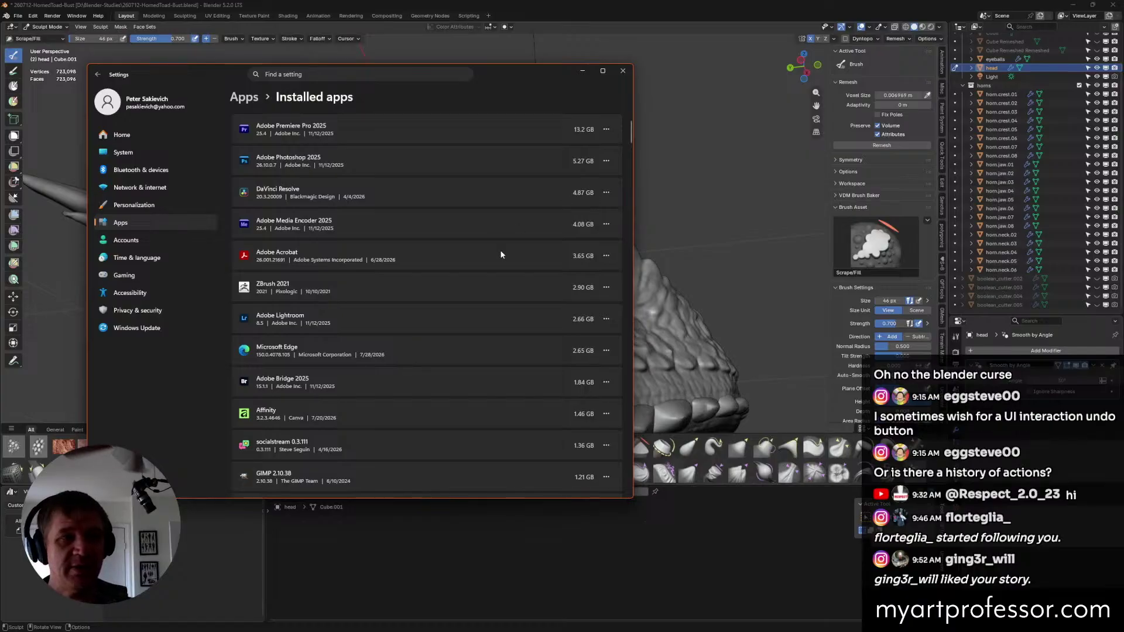
scroll(501, 255, up, 1)
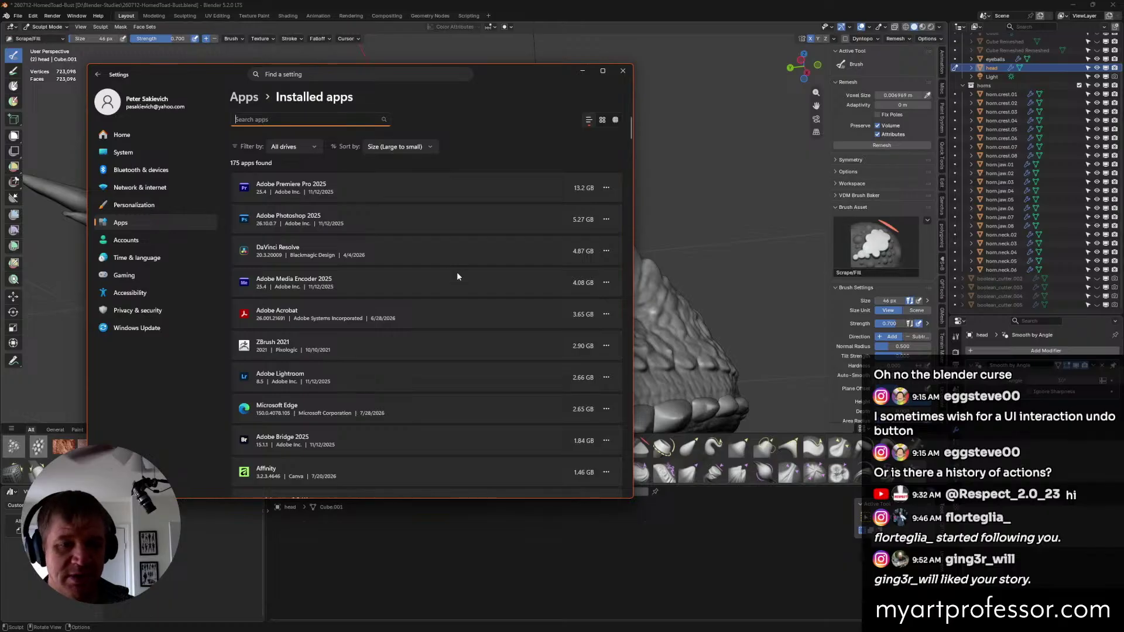
scroll(458, 276, down, 2)
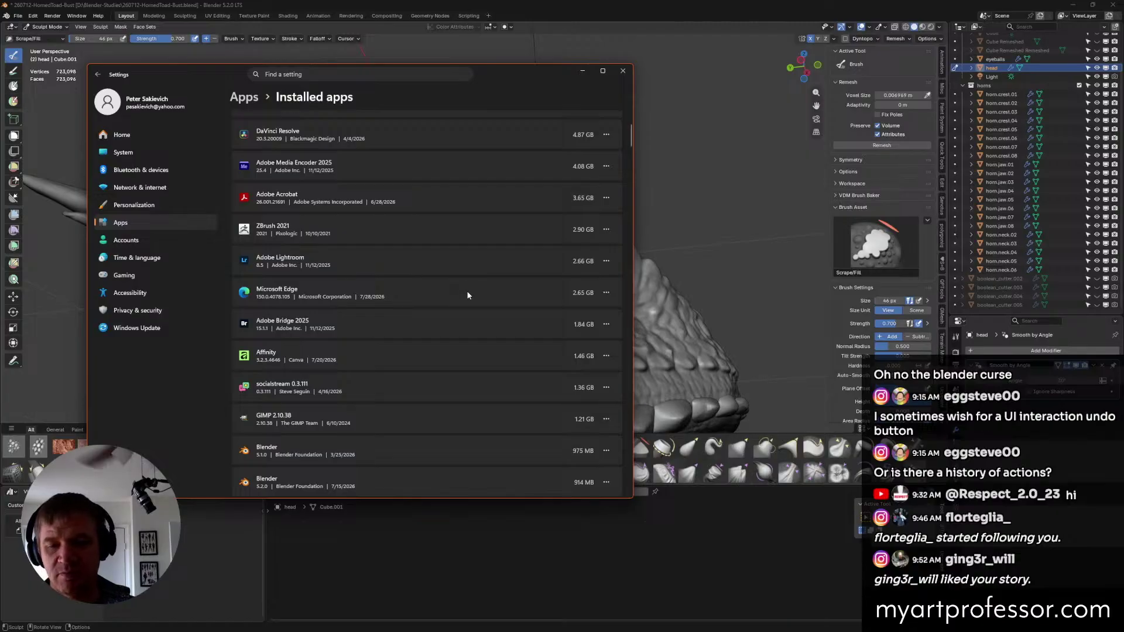
scroll(467, 301, up, 2)
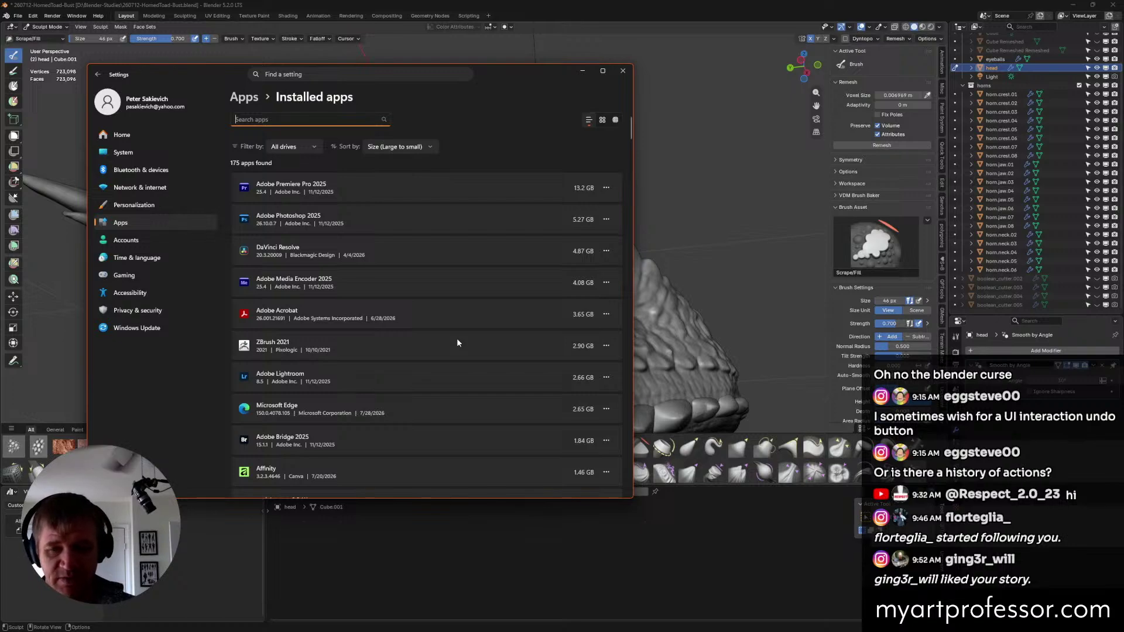
scroll(478, 330, down, 6)
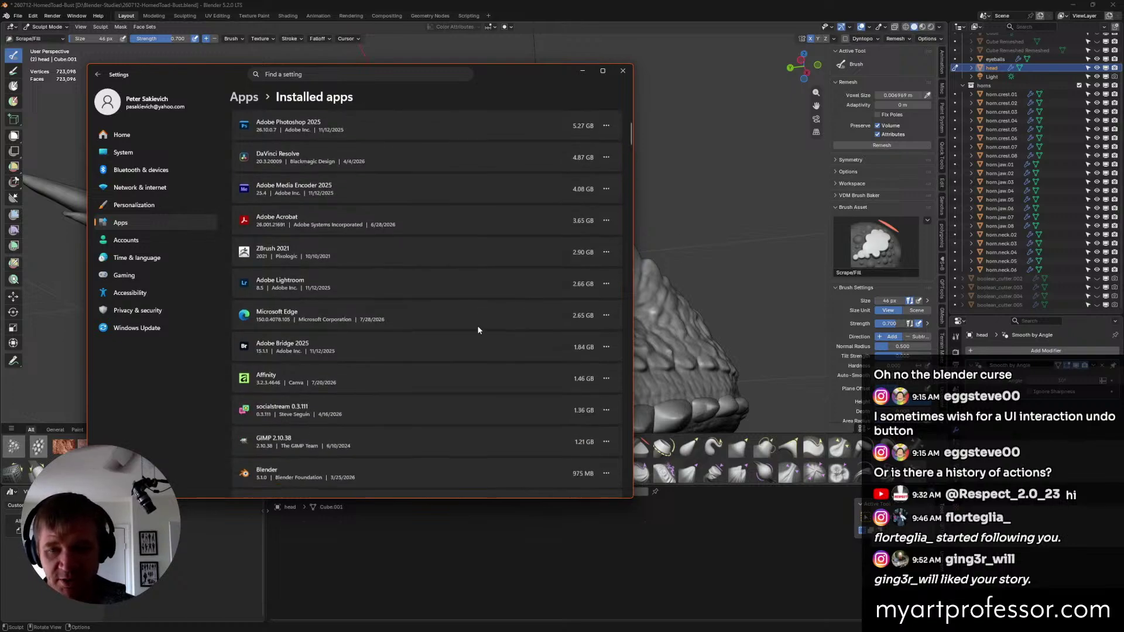
scroll(492, 322, up, 3)
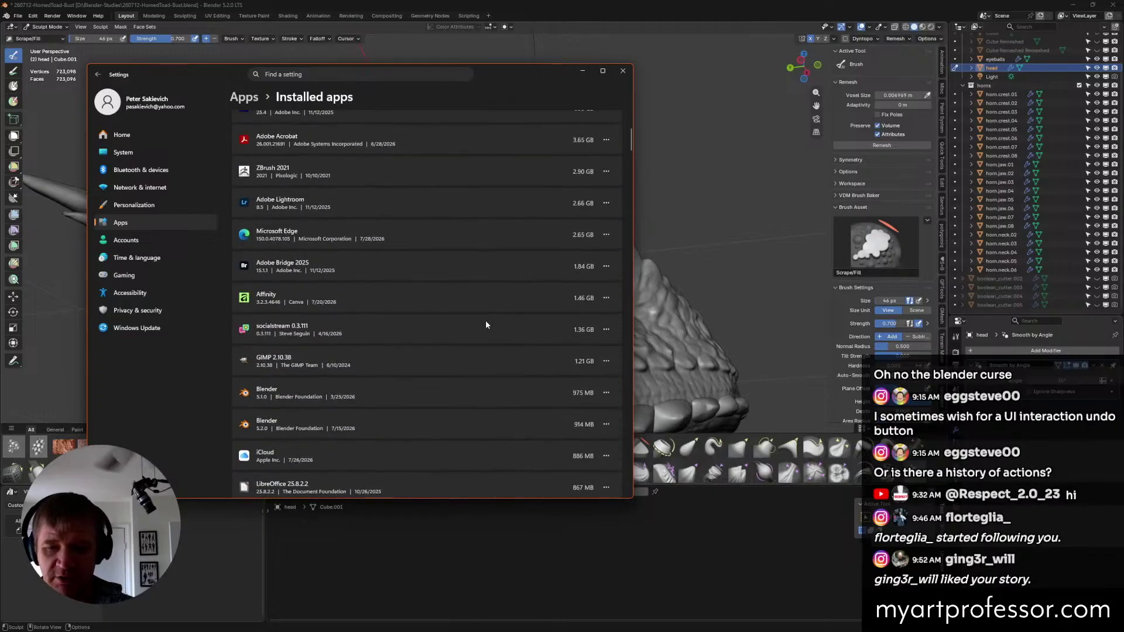
Look through the medium and small programs in the size-sorted list, down to those of a few hundred kilobytes, and return to the largest ones.
scroll(373, 350, down, 3)
scroll(378, 346, down, 10)
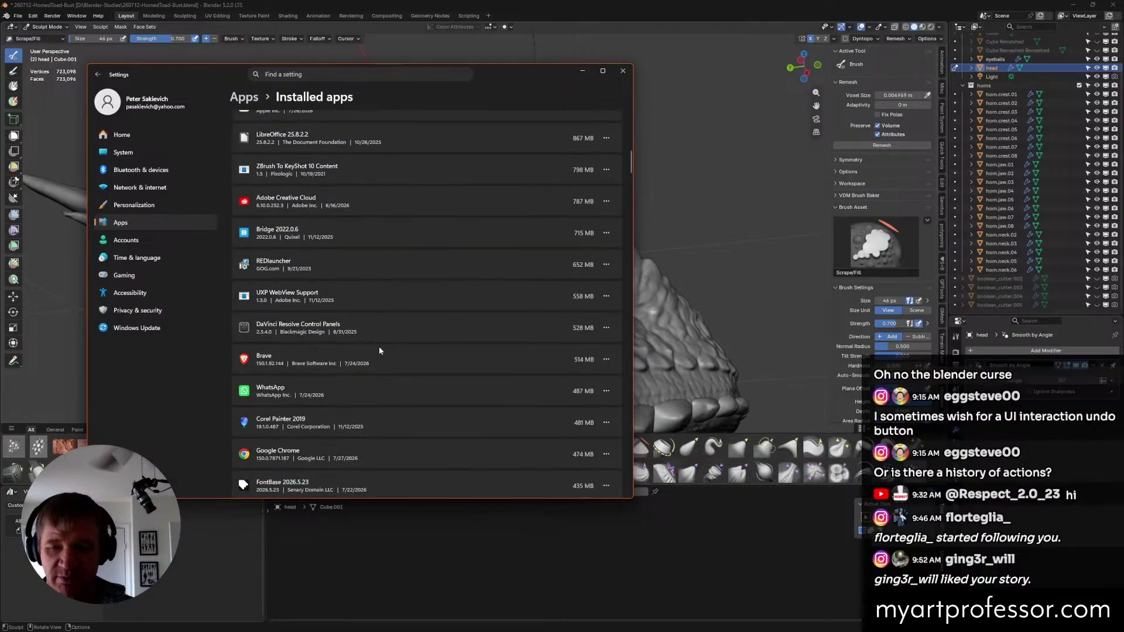
scroll(392, 344, down, 12)
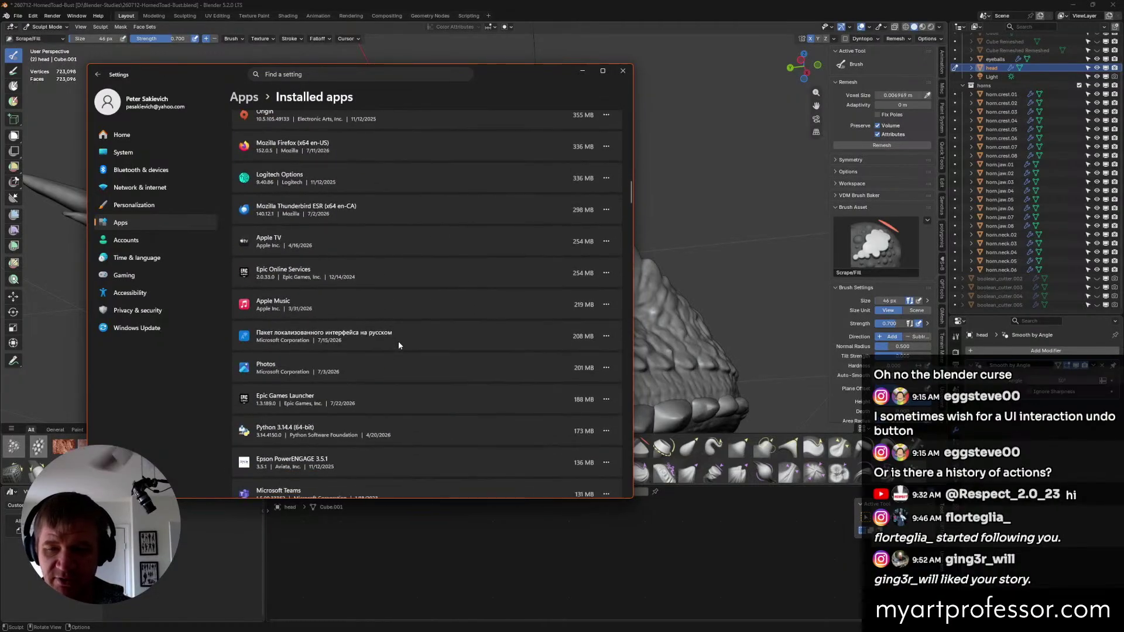
scroll(398, 345, down, 12)
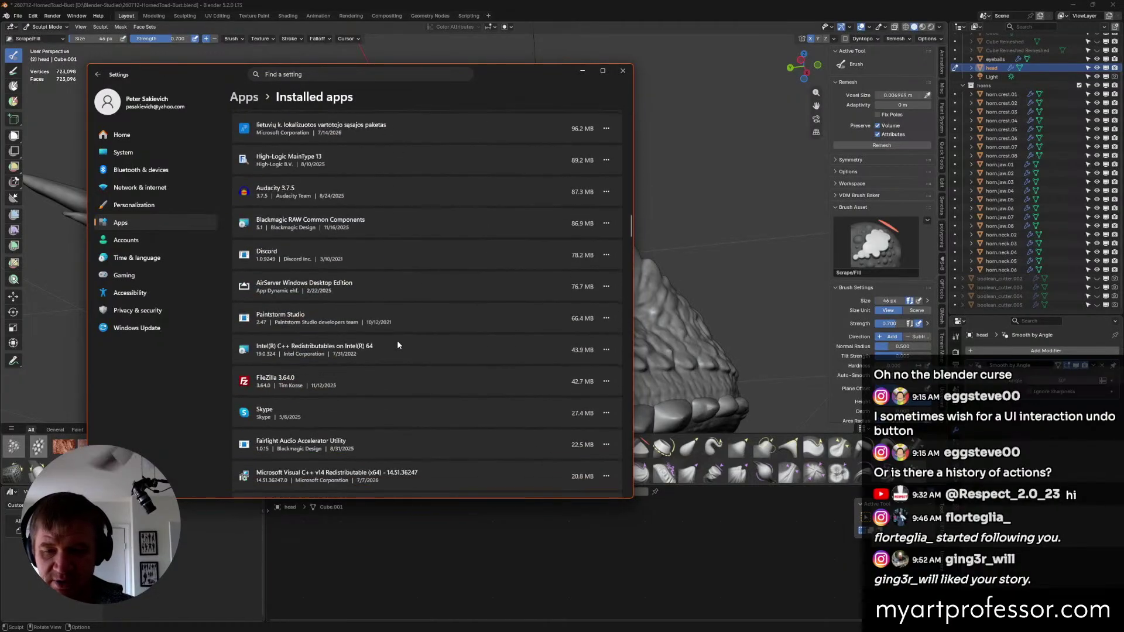
scroll(397, 344, down, 2)
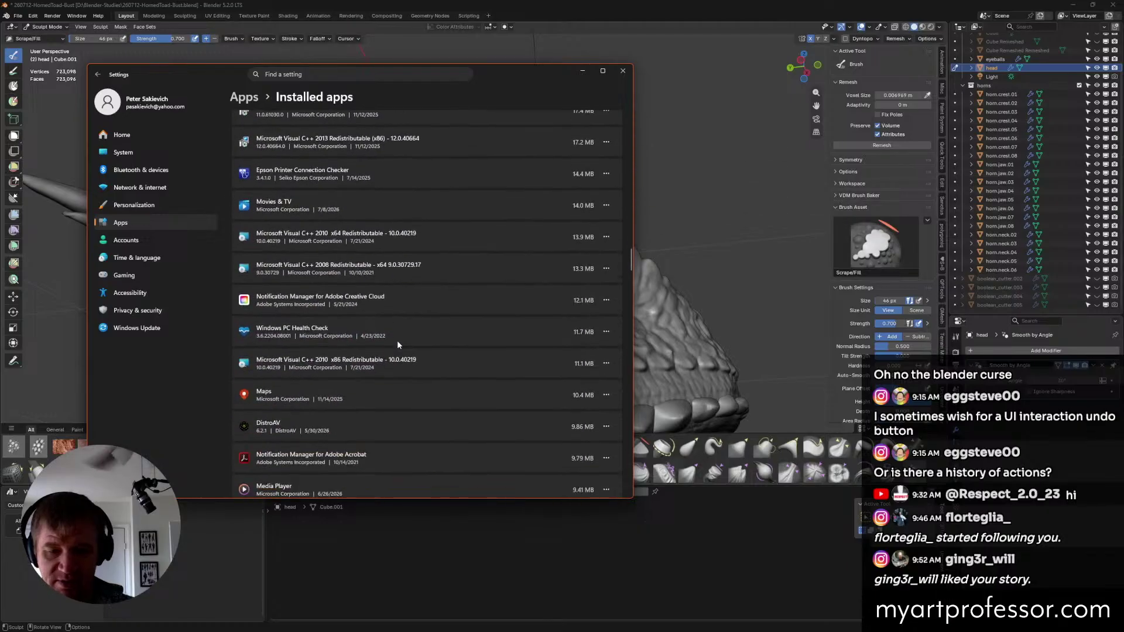
scroll(401, 336, down, 5)
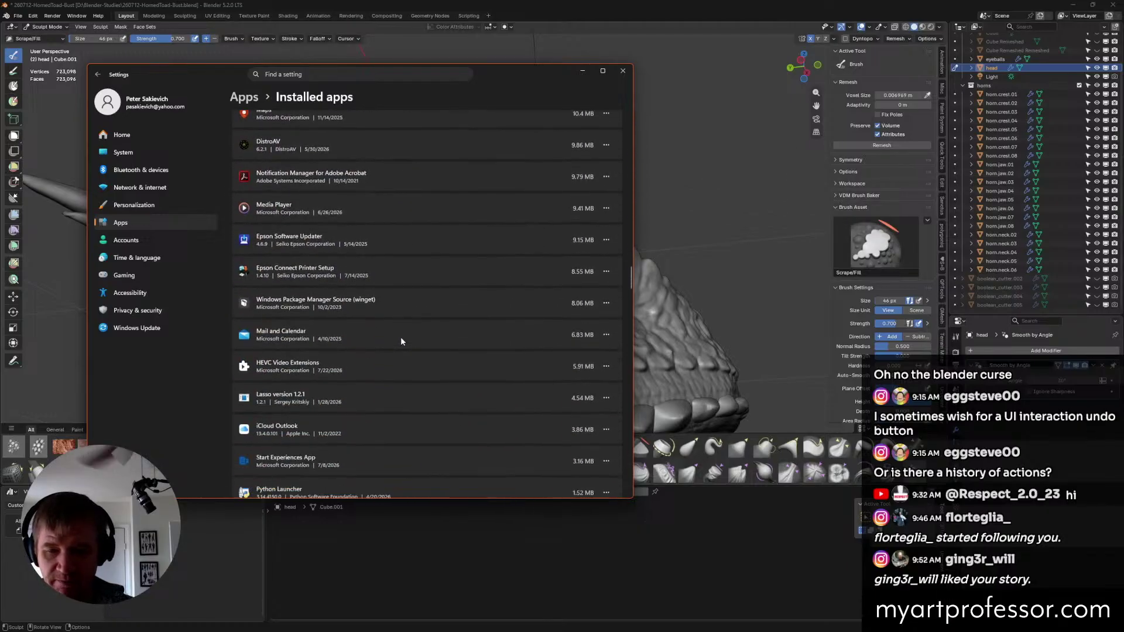
scroll(401, 336, up, 3)
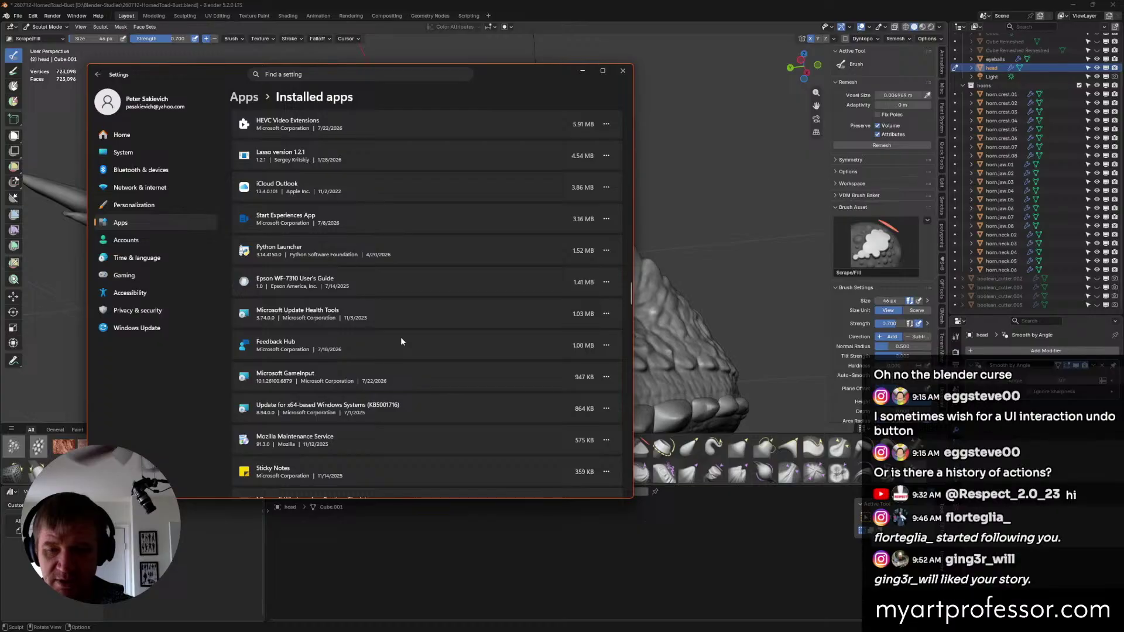
scroll(398, 338, up, 10)
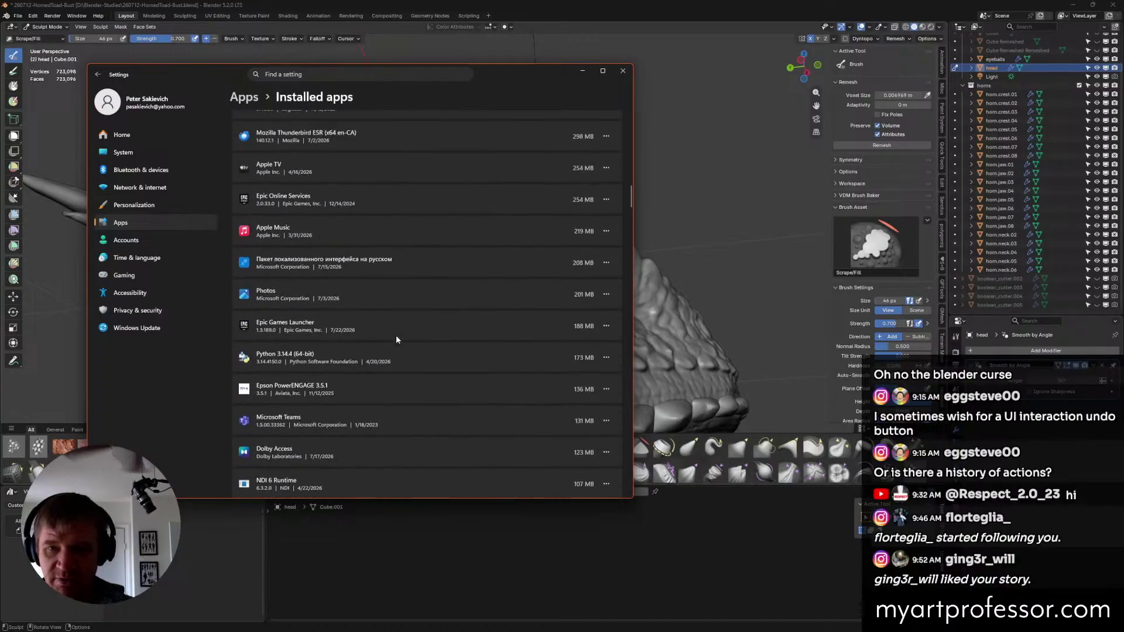
scroll(396, 340, up, 4)
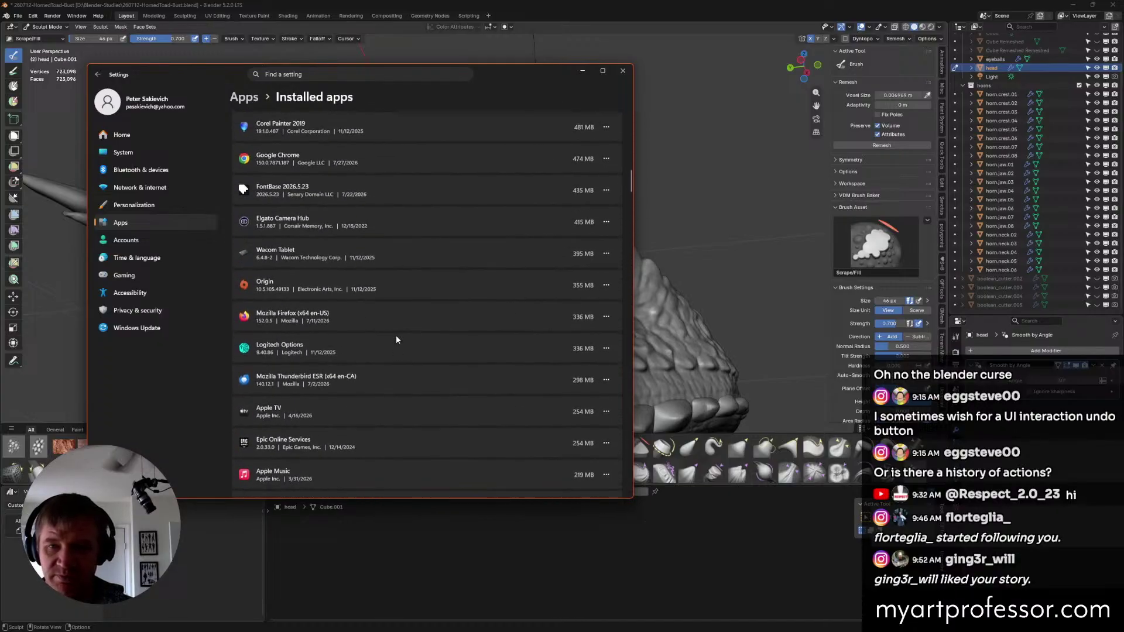
scroll(396, 338, up, 5)
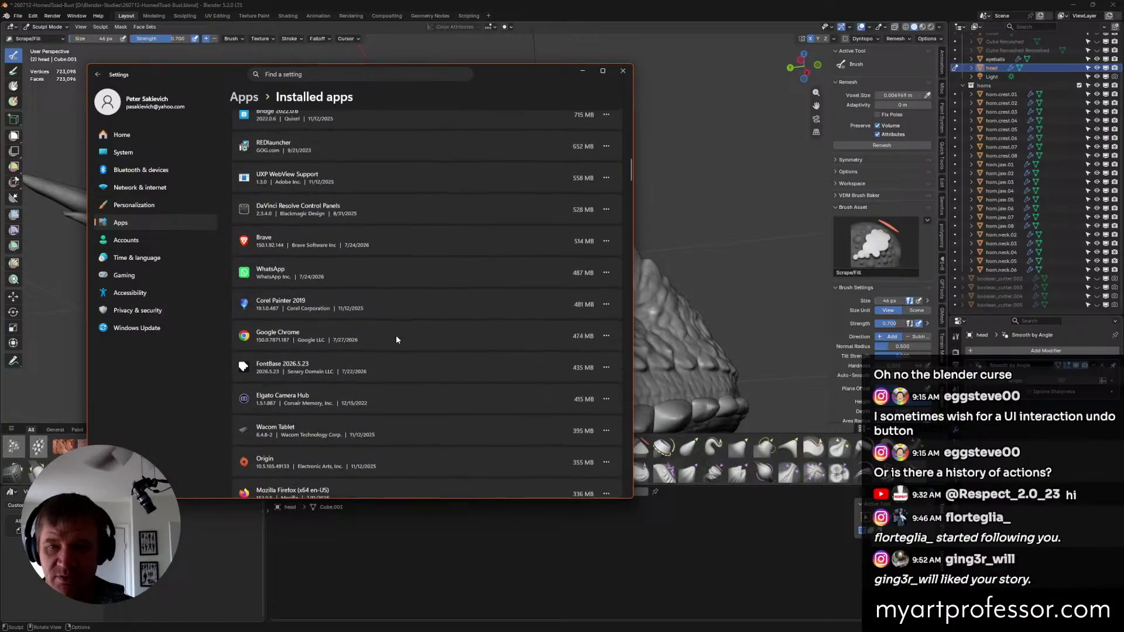
scroll(397, 345, up, 5)
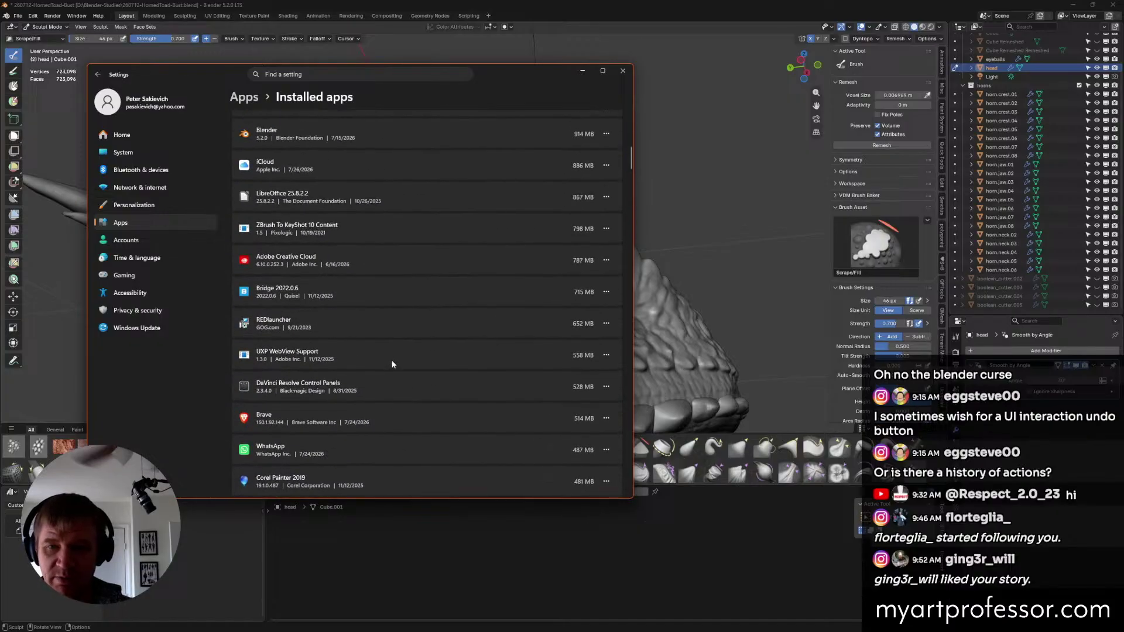
scroll(392, 366, up, 6)
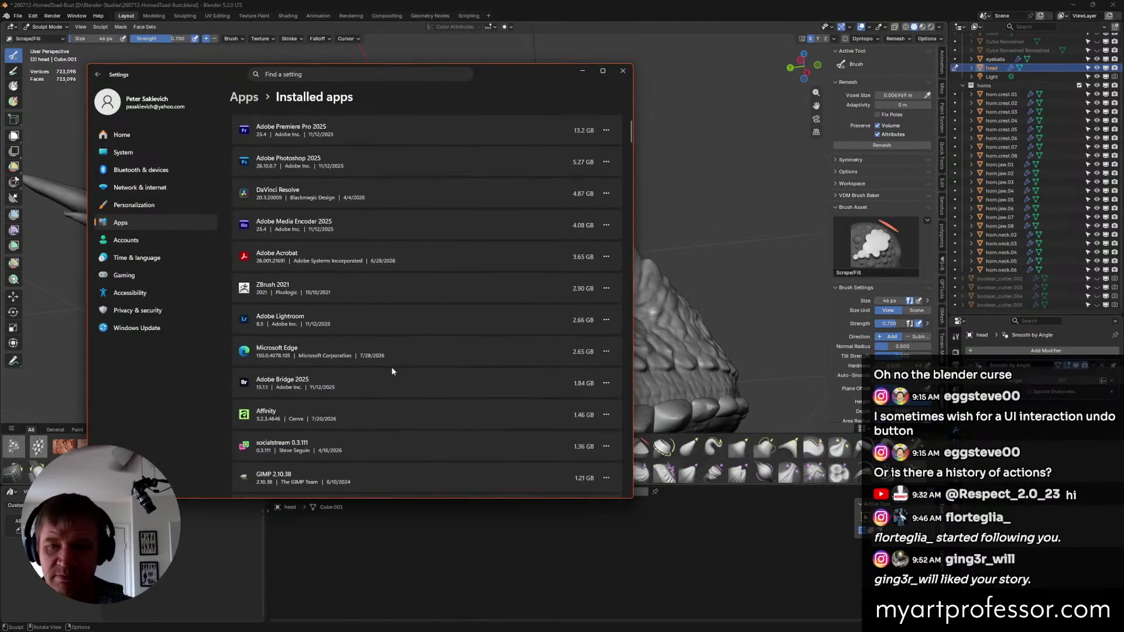
Examine the programs without a listed size at the end of the installed apps list, from Zoom Workplace back up to Adobe Genuine Service.
scroll(391, 371, down, 20)
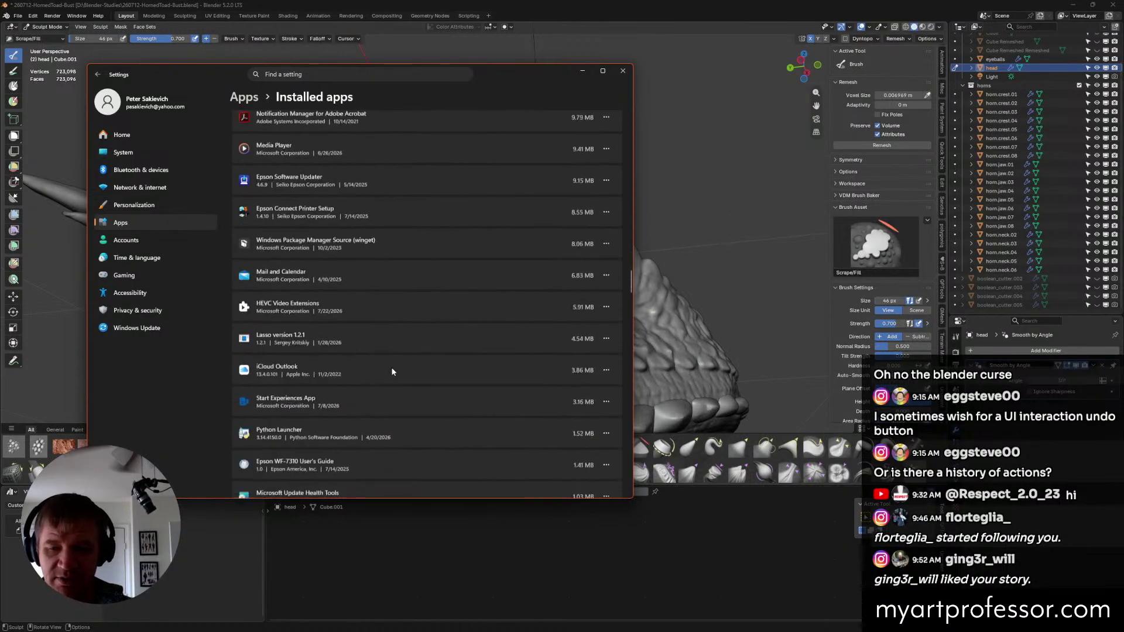
scroll(391, 371, down, 20)
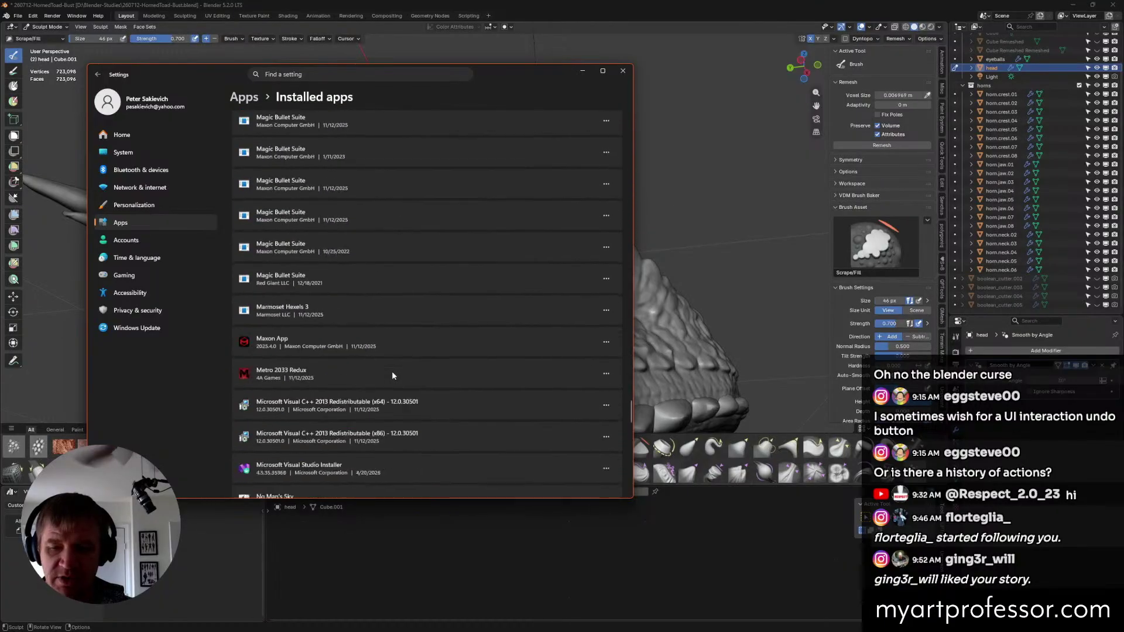
scroll(392, 371, down, 15)
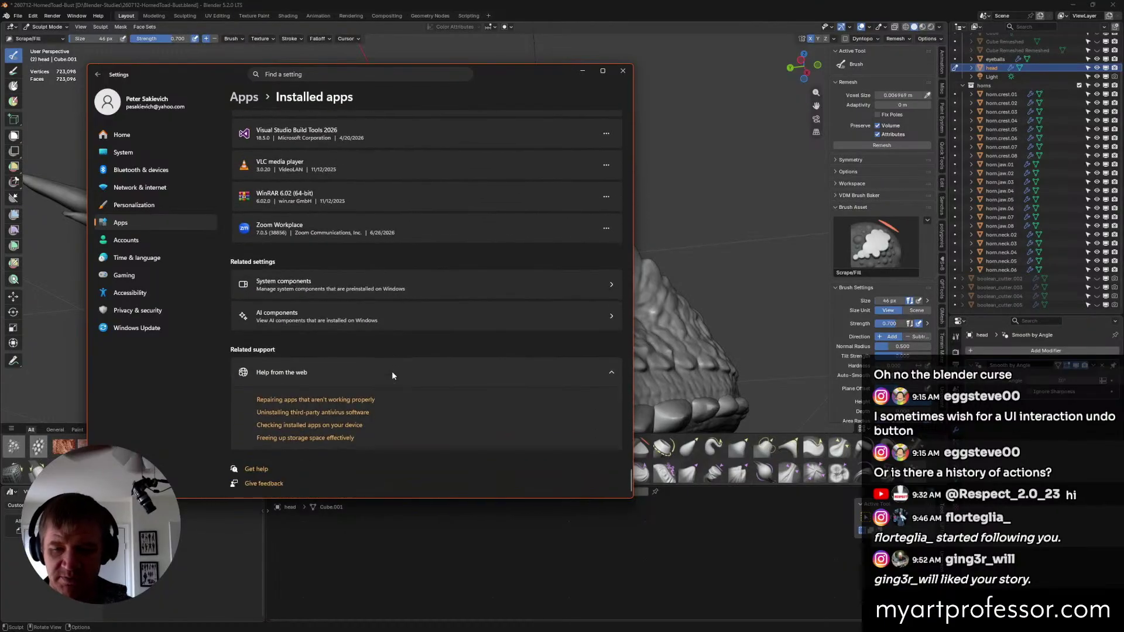
scroll(391, 369, up, 5)
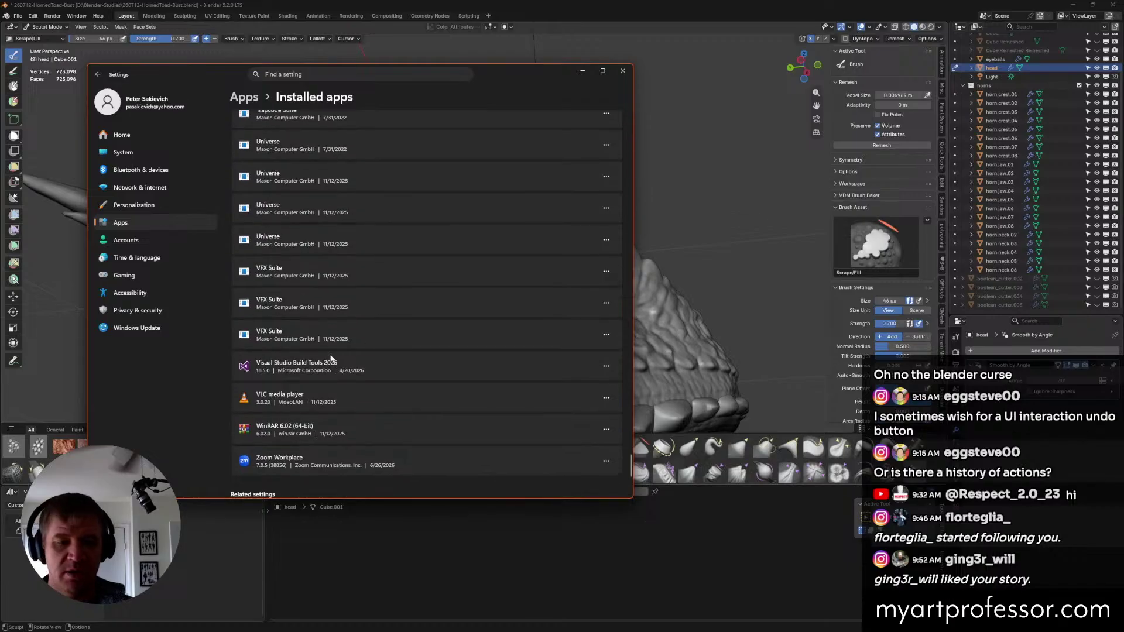
scroll(331, 358, up, 6)
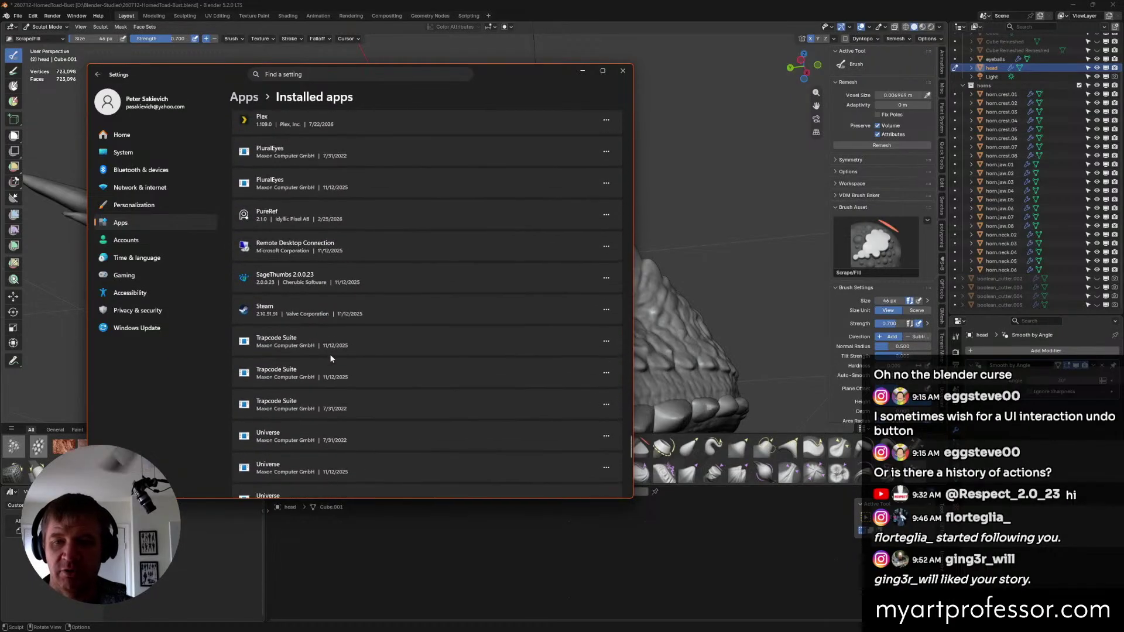
scroll(331, 358, up, 4)
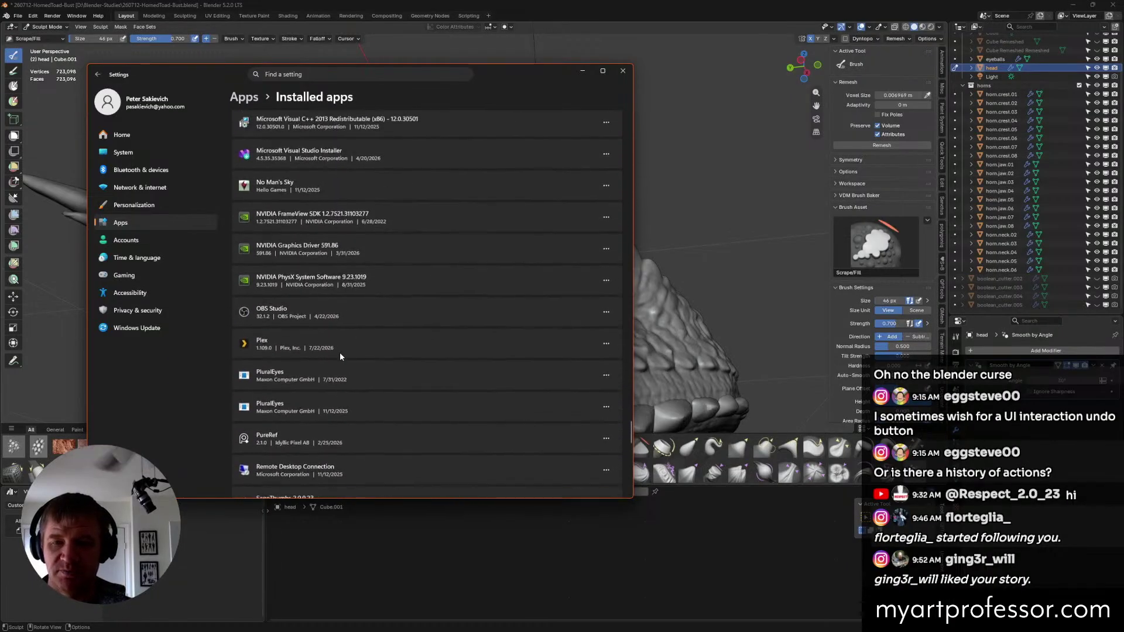
scroll(340, 352, up, 2)
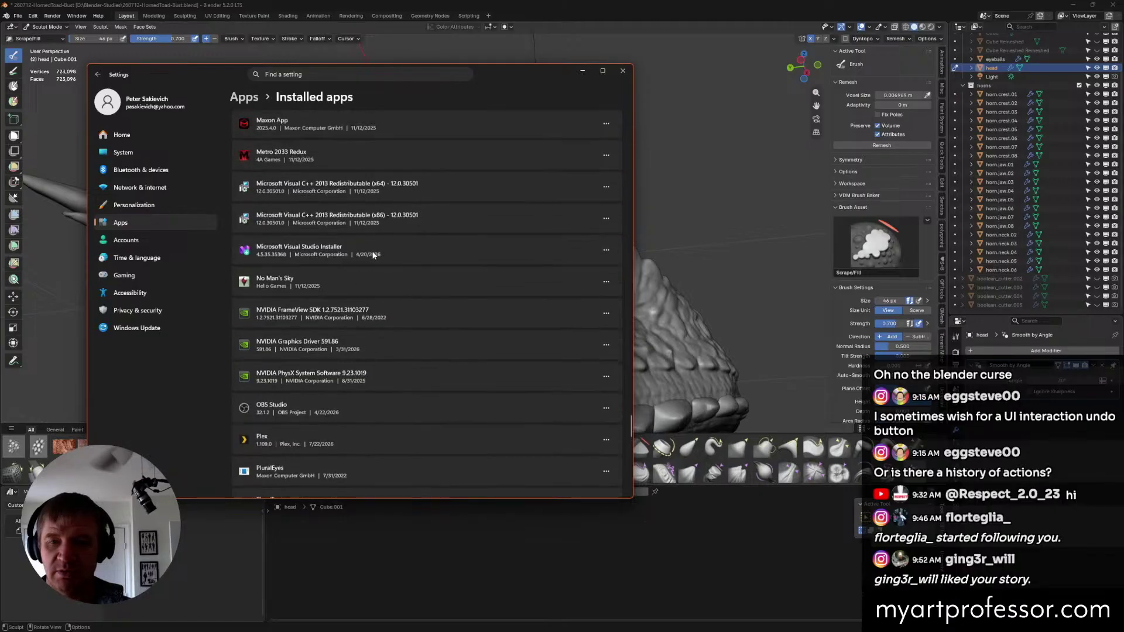
scroll(373, 255, up, 6)
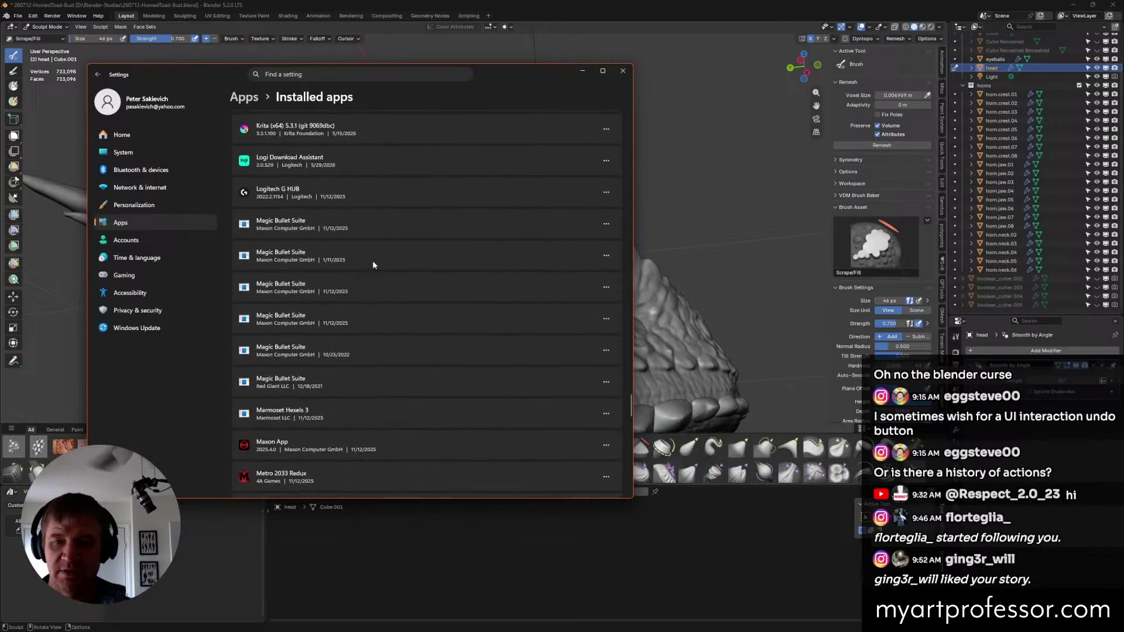
scroll(373, 265, up, 12)
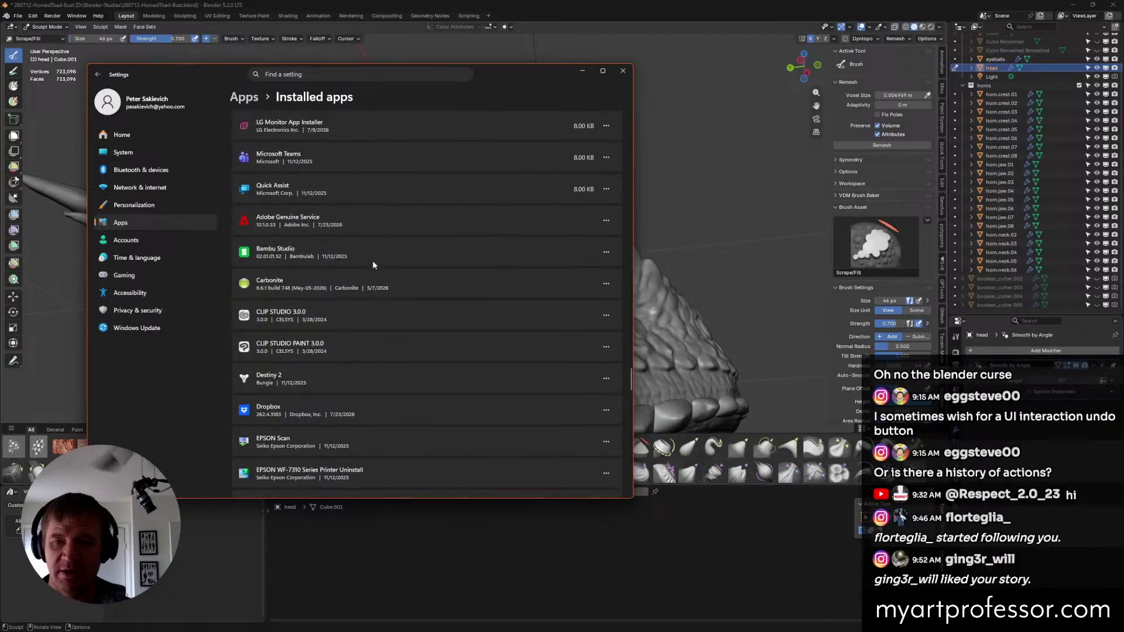
scroll(375, 271, up, 2)
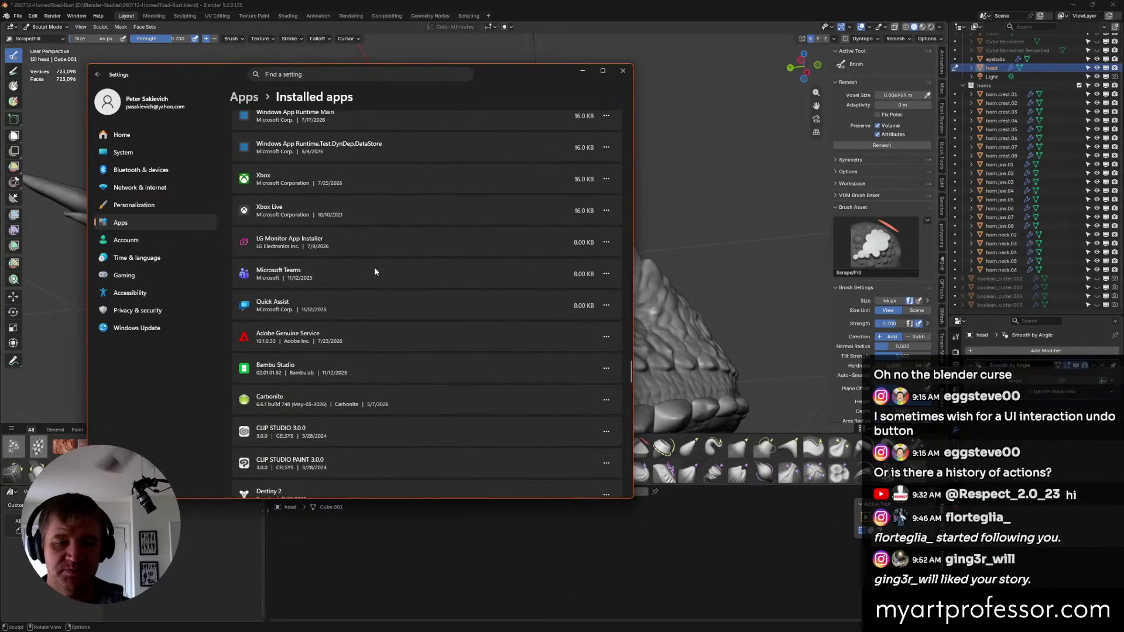
Review the size-sorted installed apps from the kilobyte-sized entries back up to the largest programs, including the two Blender versions.
scroll(375, 270, up, 4)
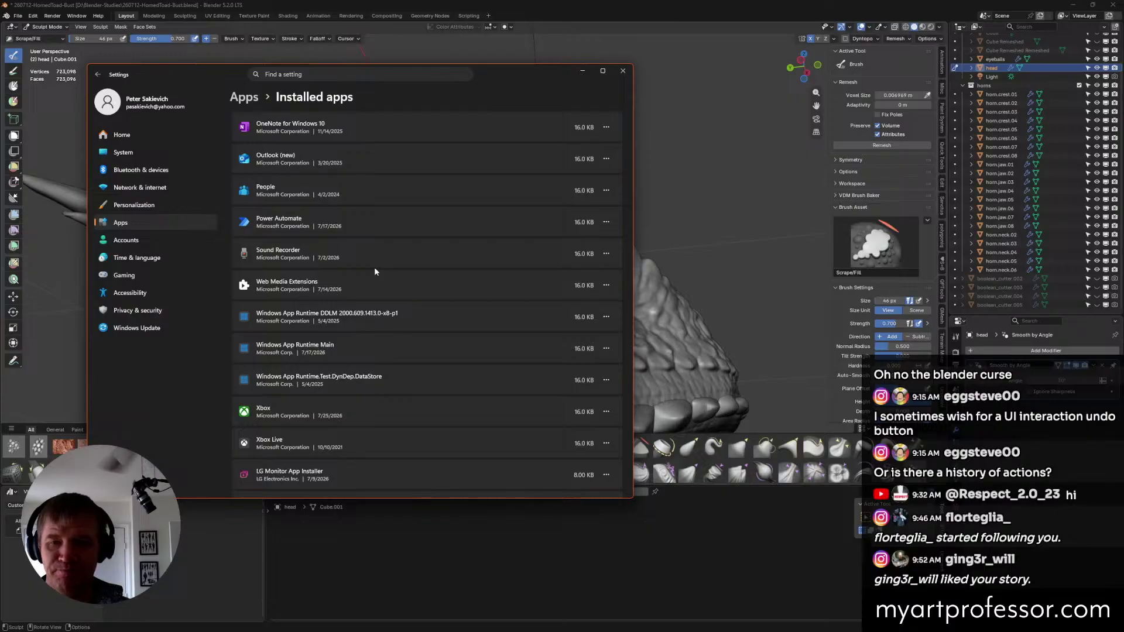
scroll(376, 272, up, 5)
scroll(375, 271, up, 4)
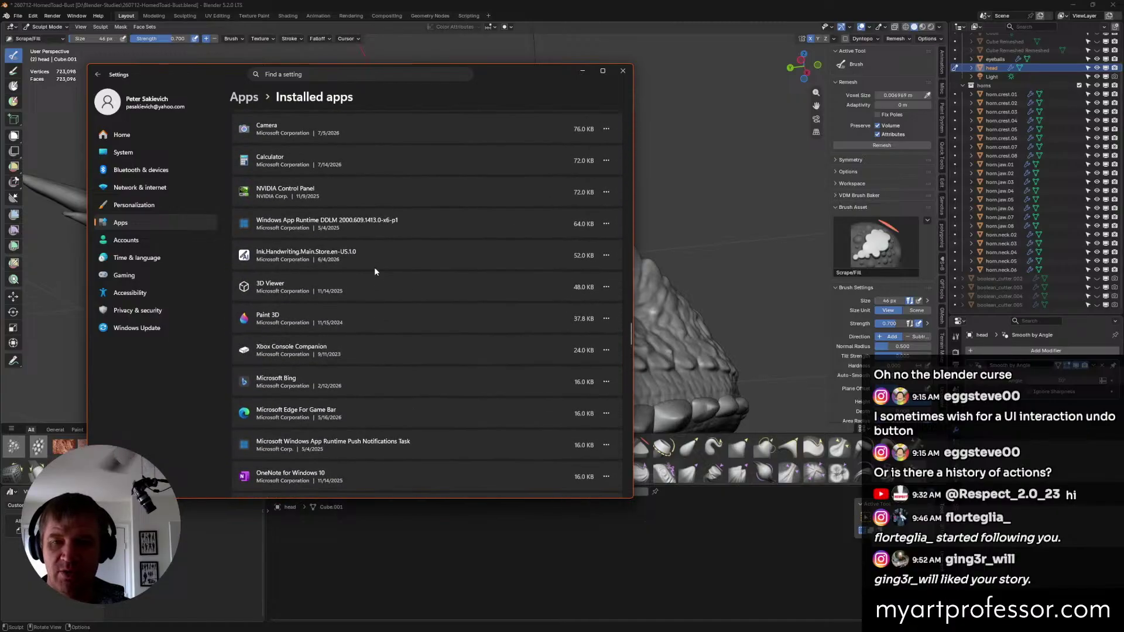
scroll(375, 271, up, 4)
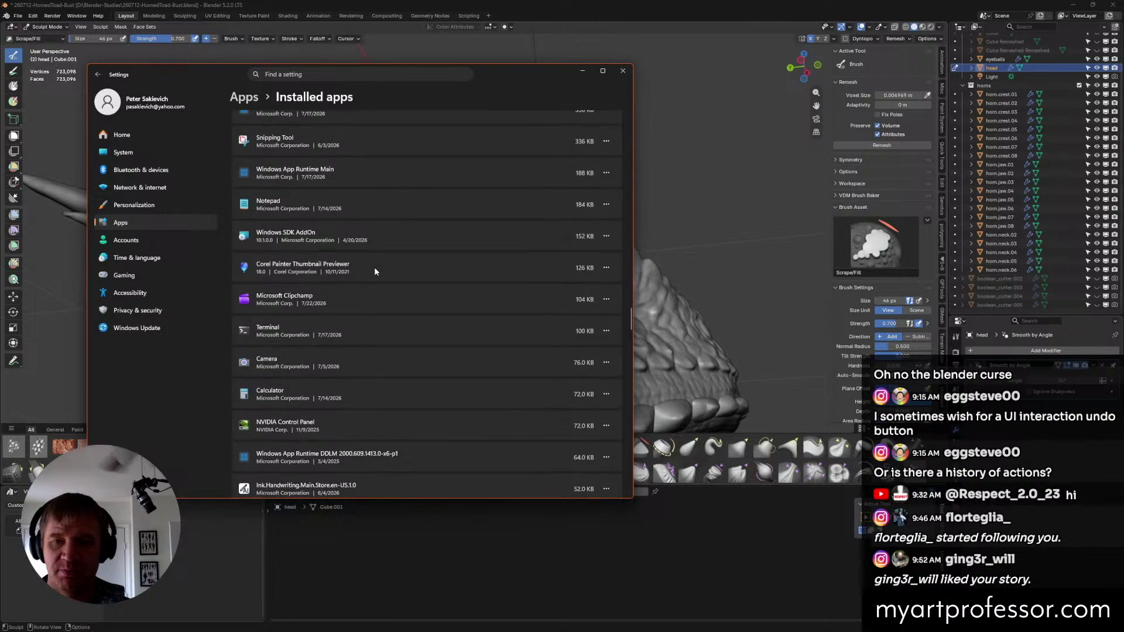
scroll(375, 271, up, 5)
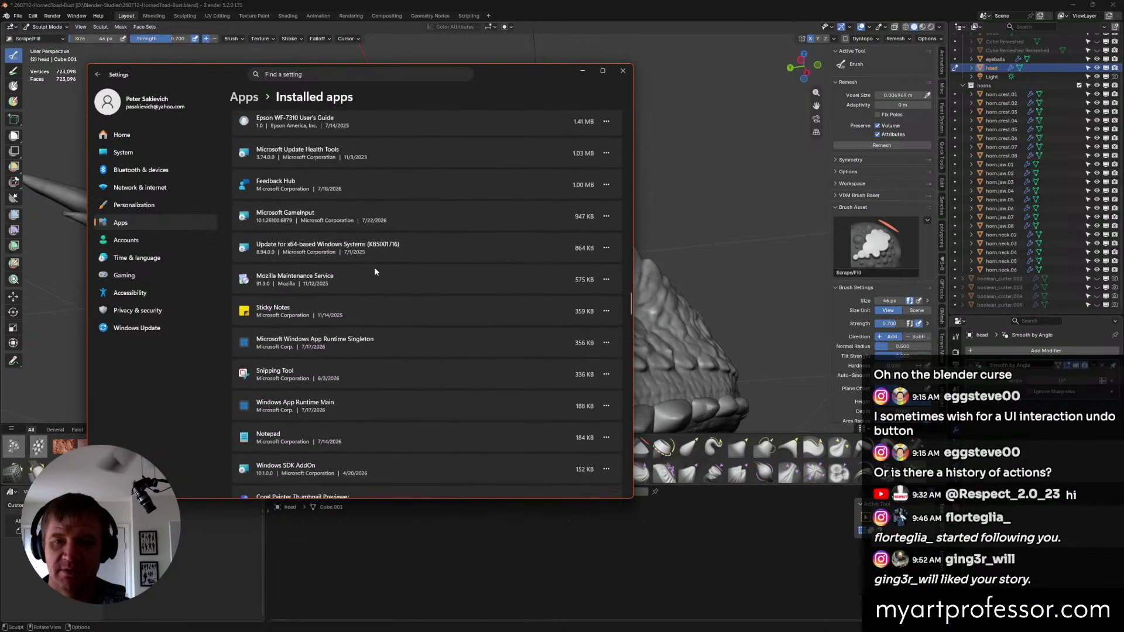
scroll(376, 271, up, 4)
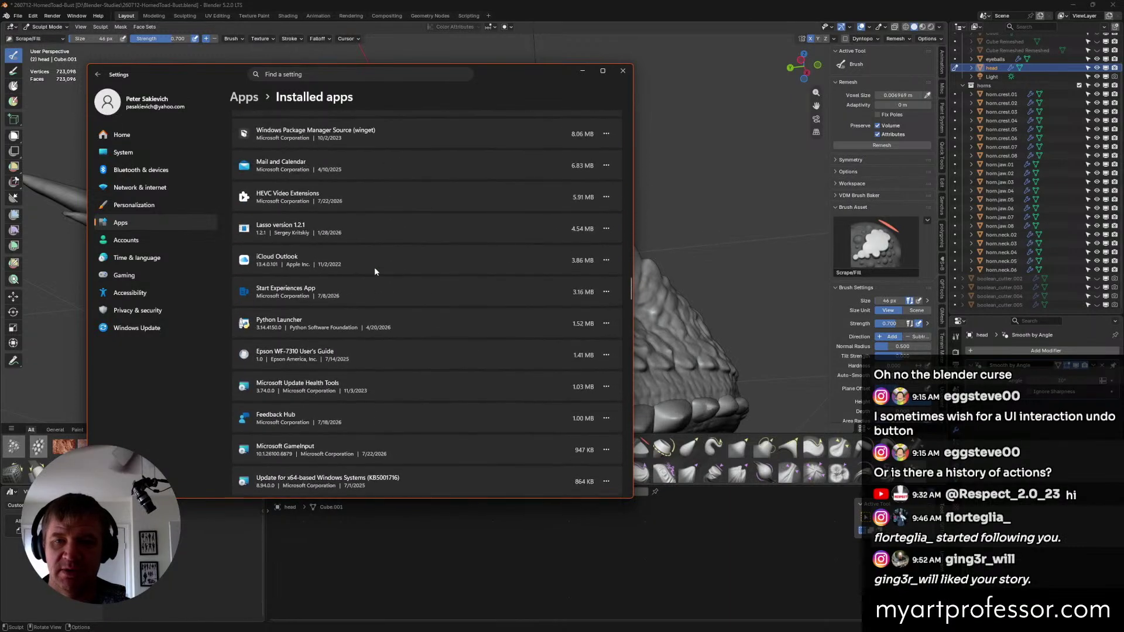
scroll(375, 271, up, 4)
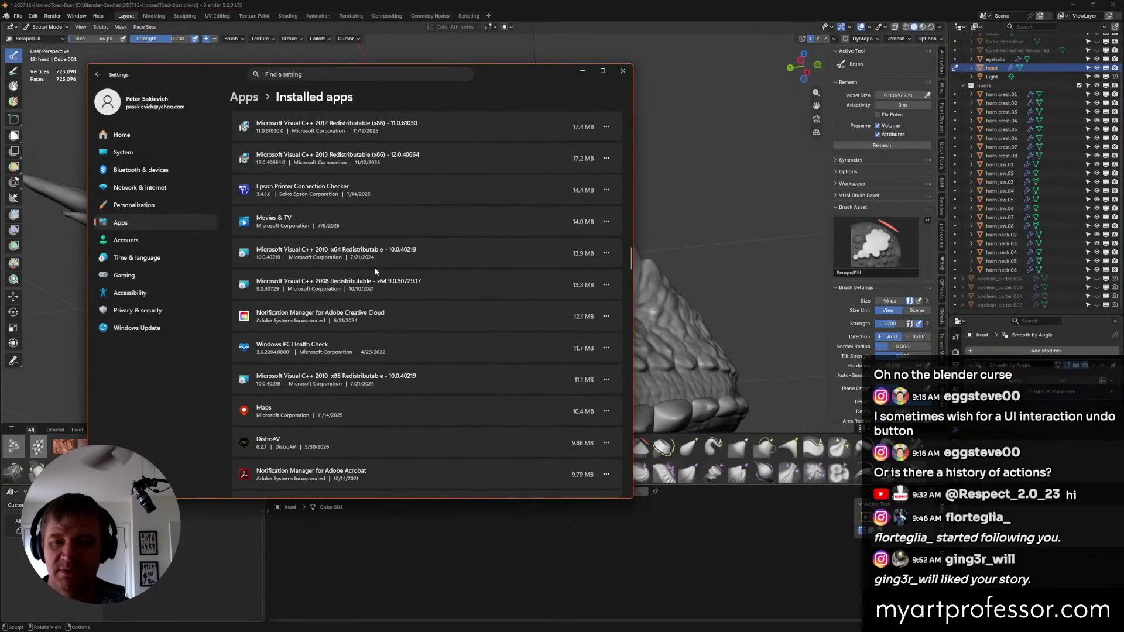
scroll(375, 271, up, 3)
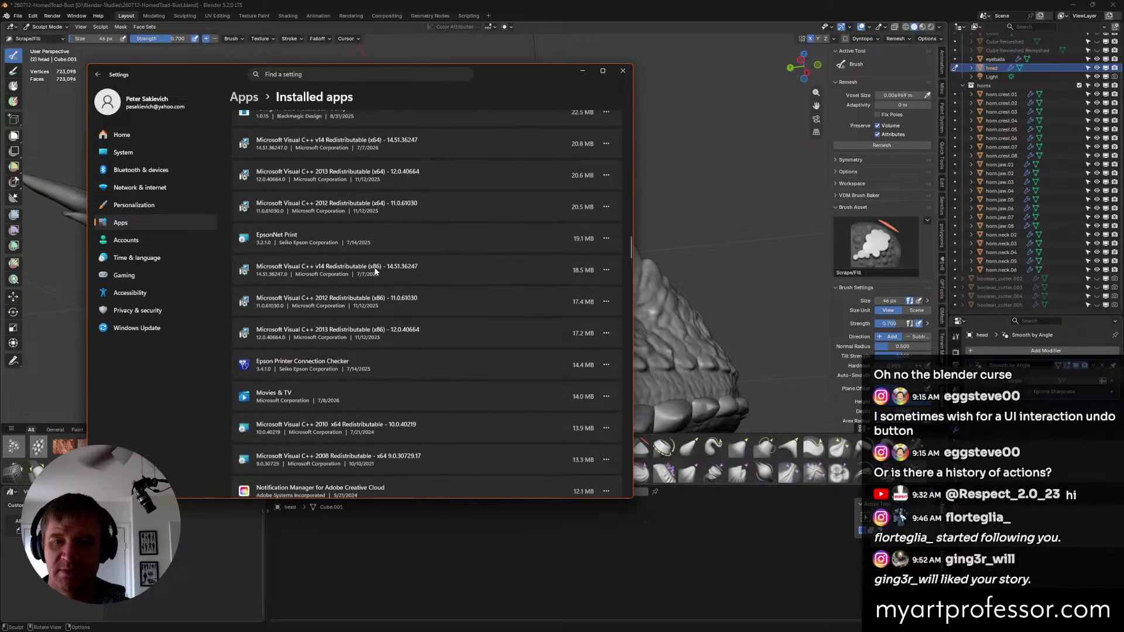
scroll(375, 271, up, 4)
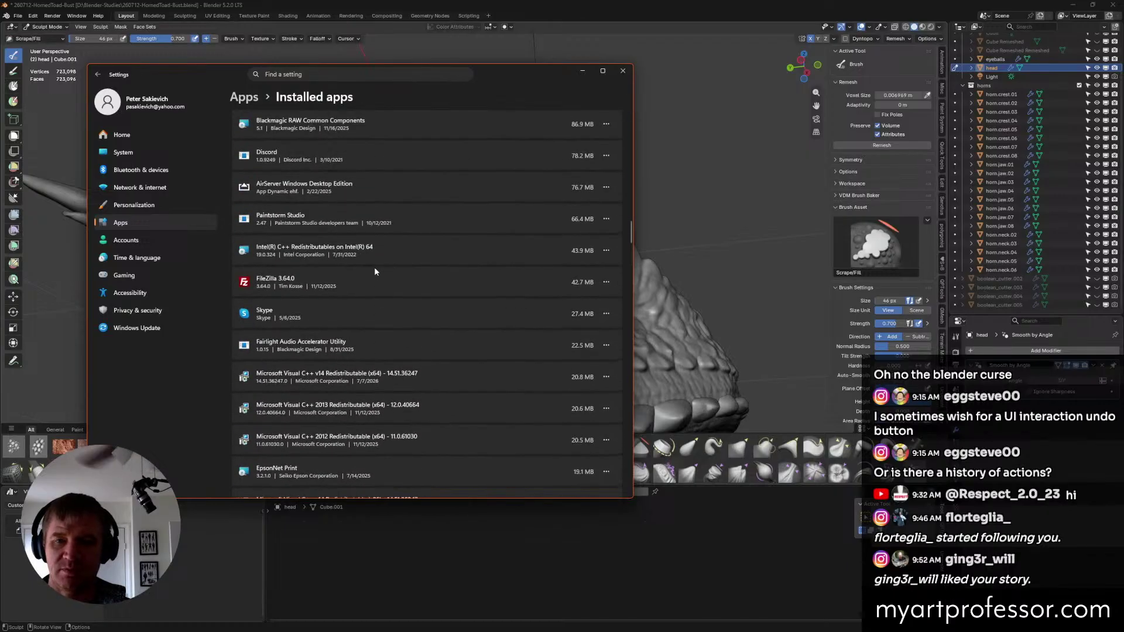
scroll(375, 271, up, 3)
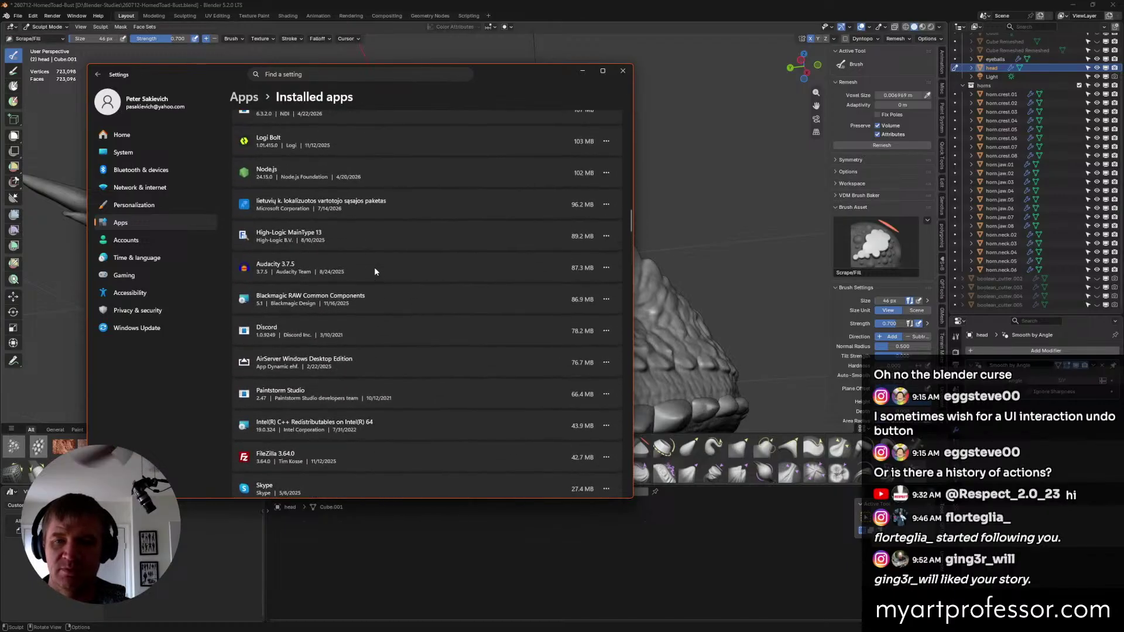
scroll(375, 272, up, 3)
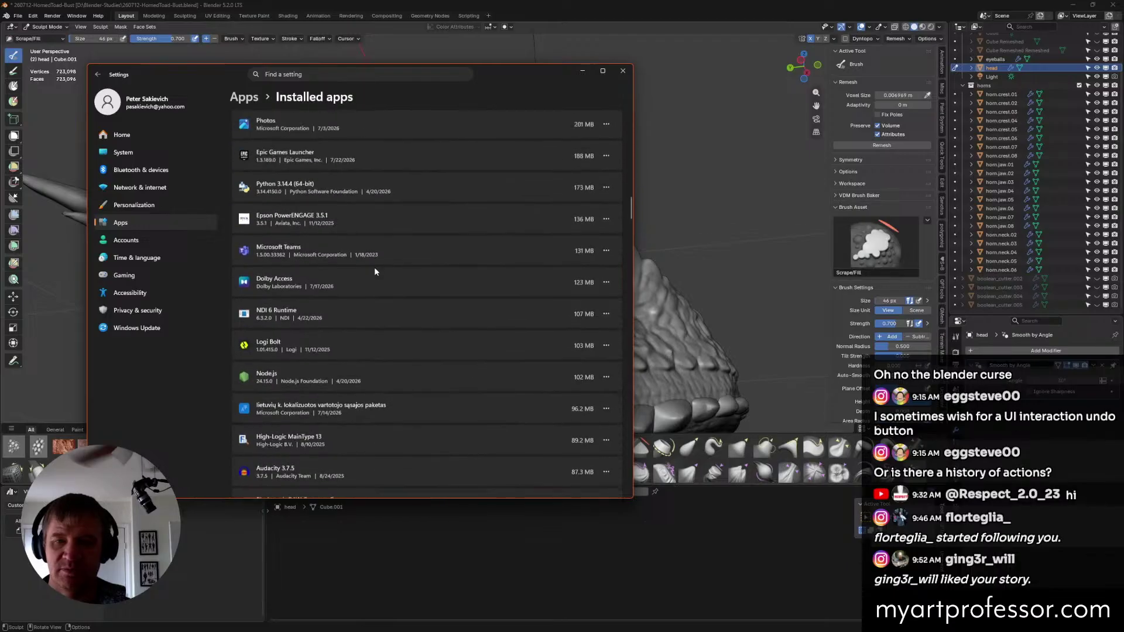
scroll(375, 271, up, 4)
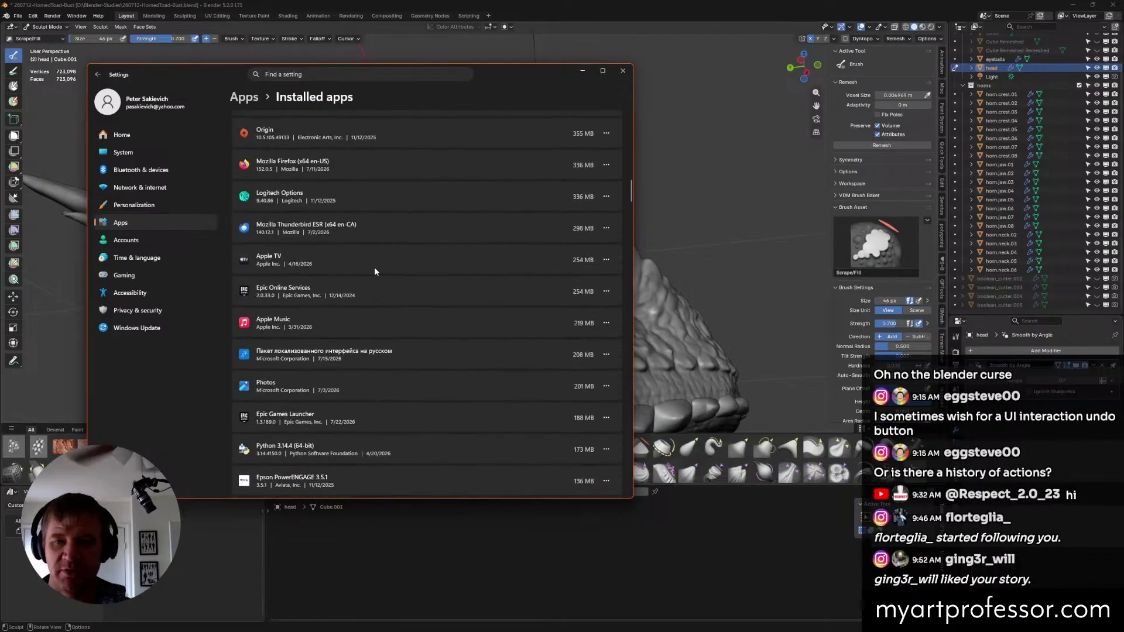
scroll(375, 271, up, 4)
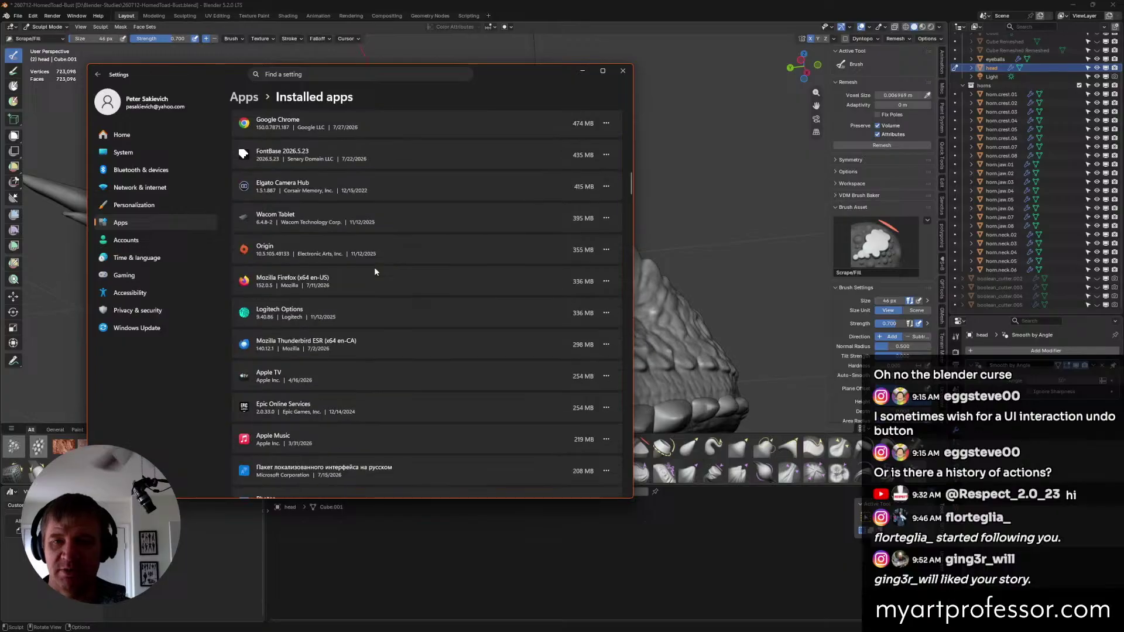
scroll(373, 277, up, 4)
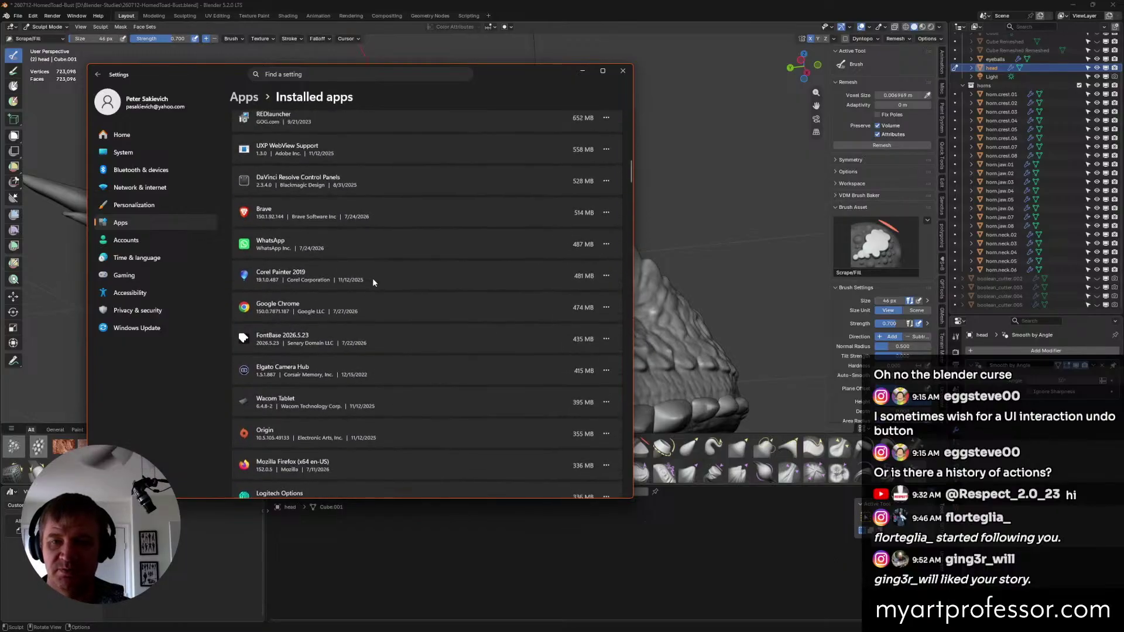
scroll(373, 282, up, 5)
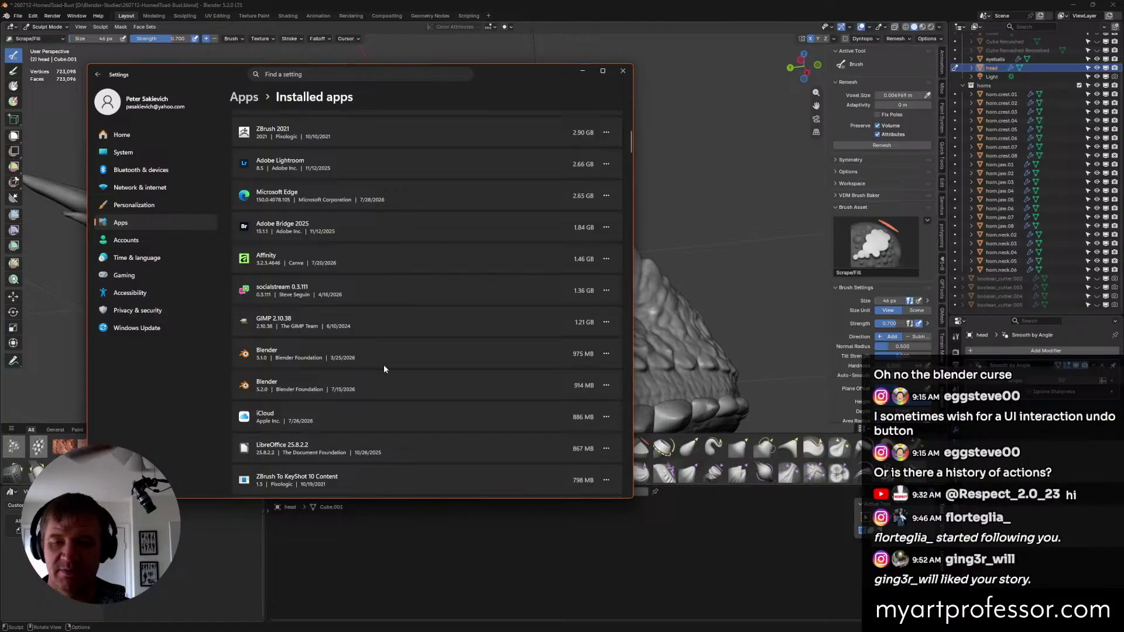
scroll(384, 366, up, 4)
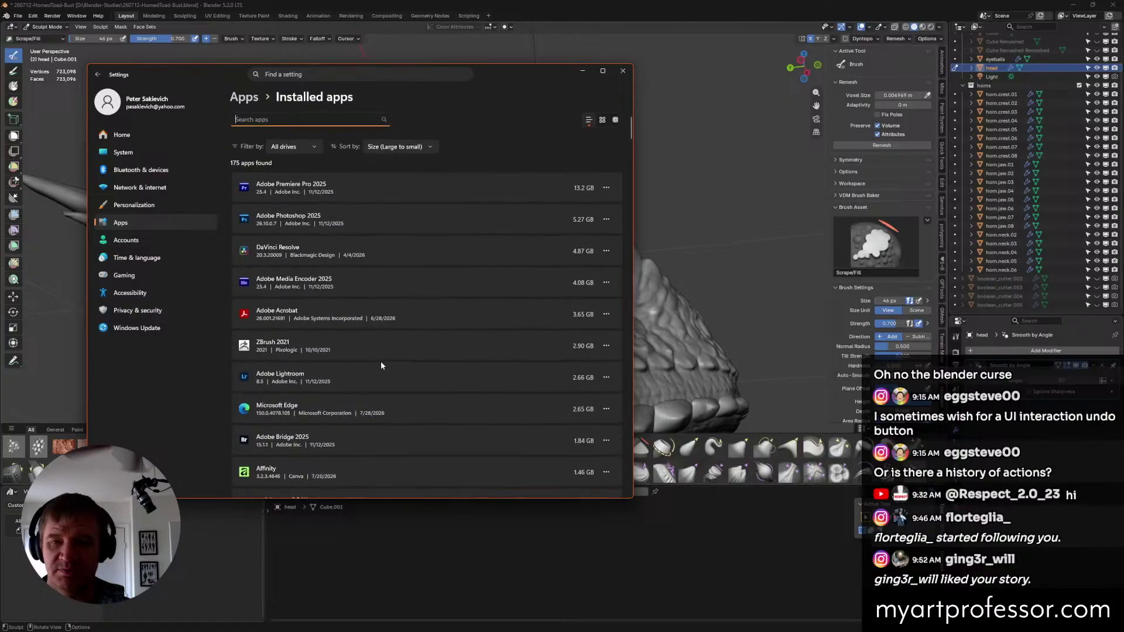
Search Windows Settings for "nomad", then clear the search and close Settings to return to Blender.
click(312, 81)
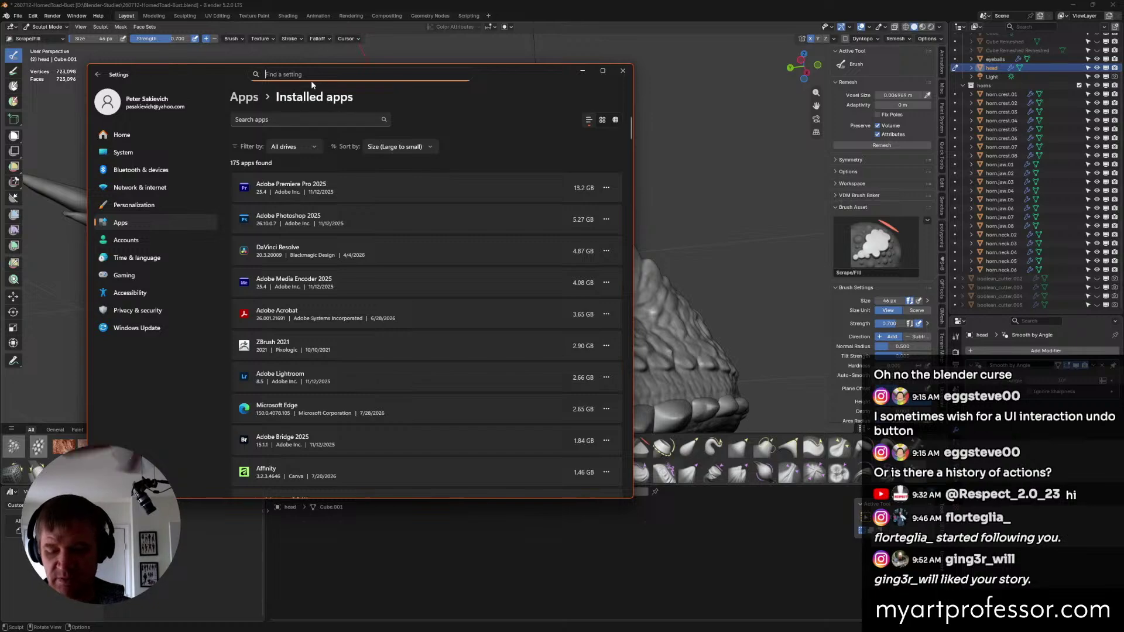
text(nomad)
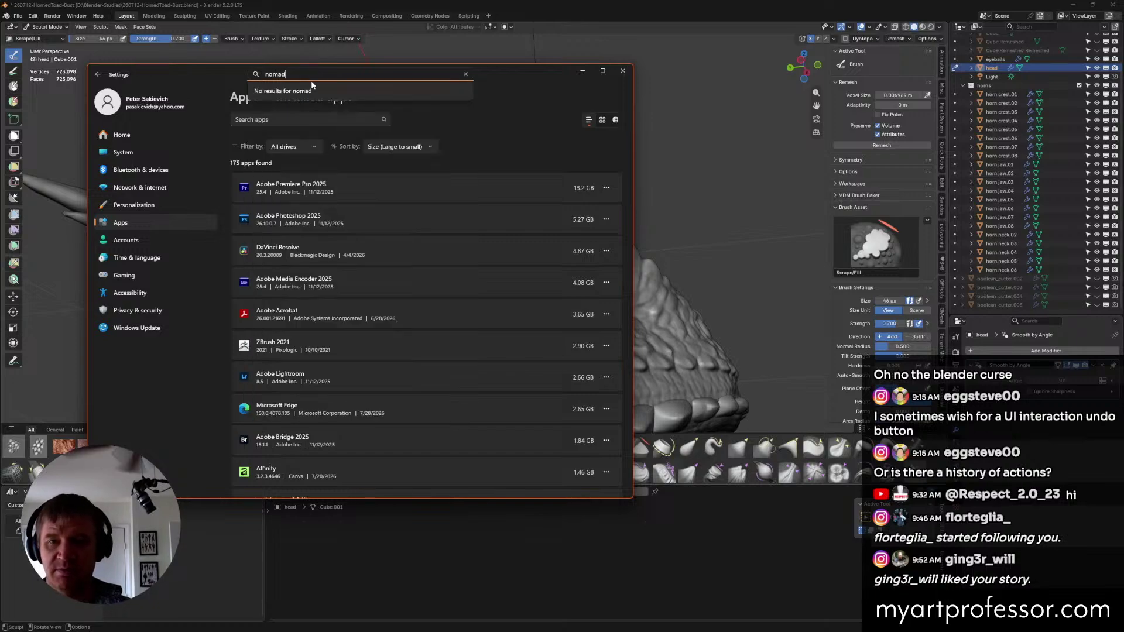
key(BackSpace)
key(BackSpace)
key(BackSpace)
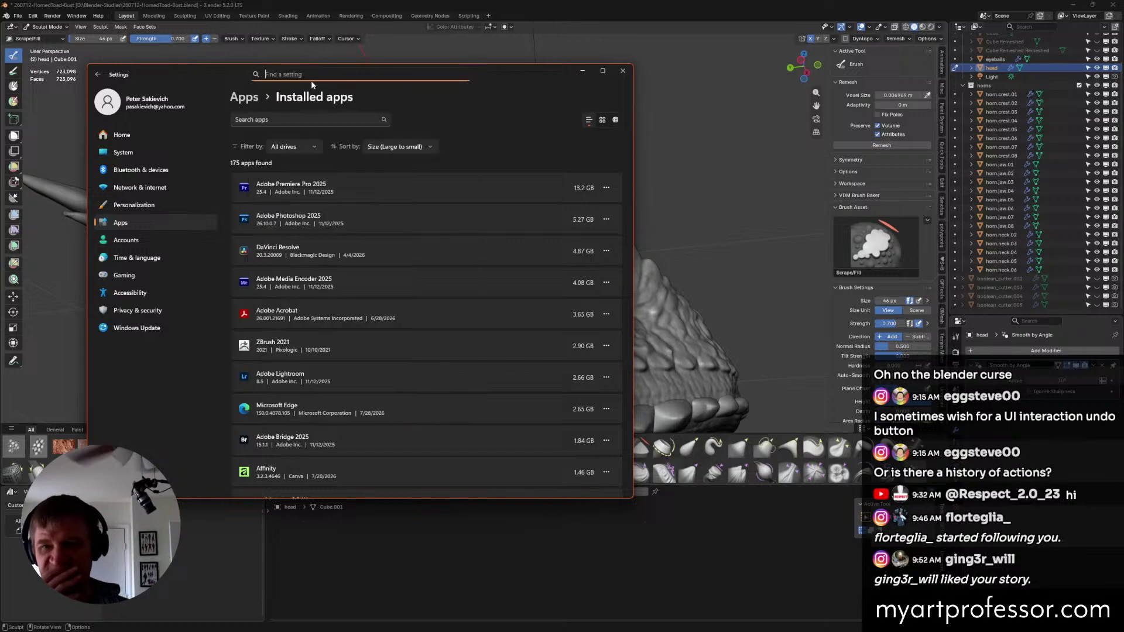
click(626, 71)
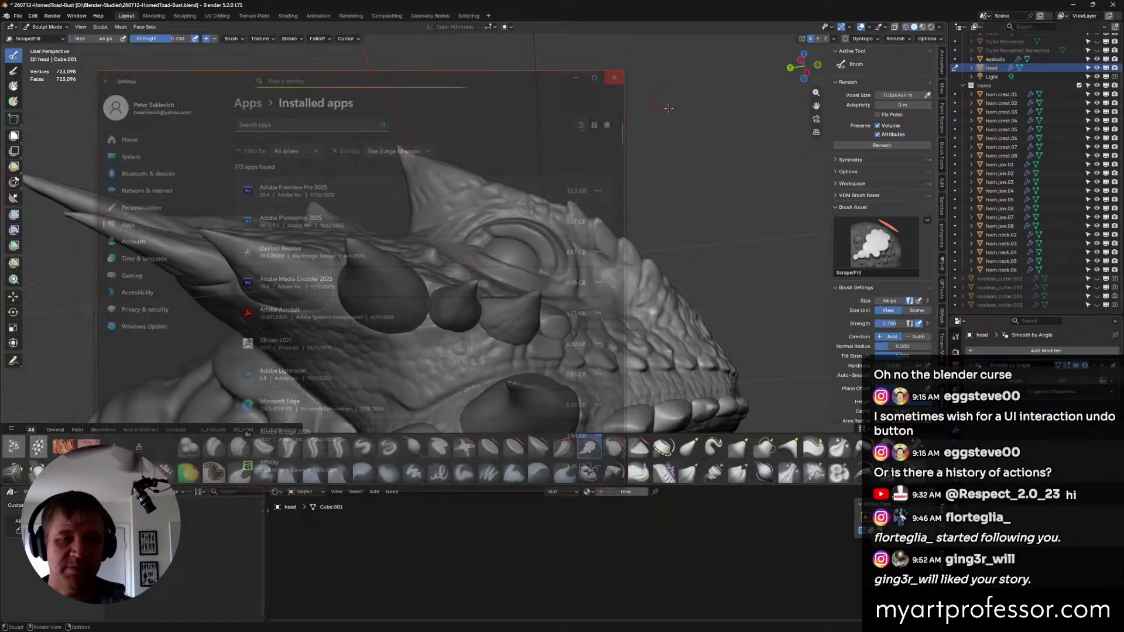
Flatten the skin fold just below the front part of the lower eyelid with the Scrape/Fill brush.
middle_drag(638, 193, 589, 187)
middle_drag(560, 114, 492, 193)
mouse_move(492, 193)
shift+middle_down()
mouse_move(516, 162)
mouse_move(554, 161)
mouse_move(572, 200)
shift+middle_up()
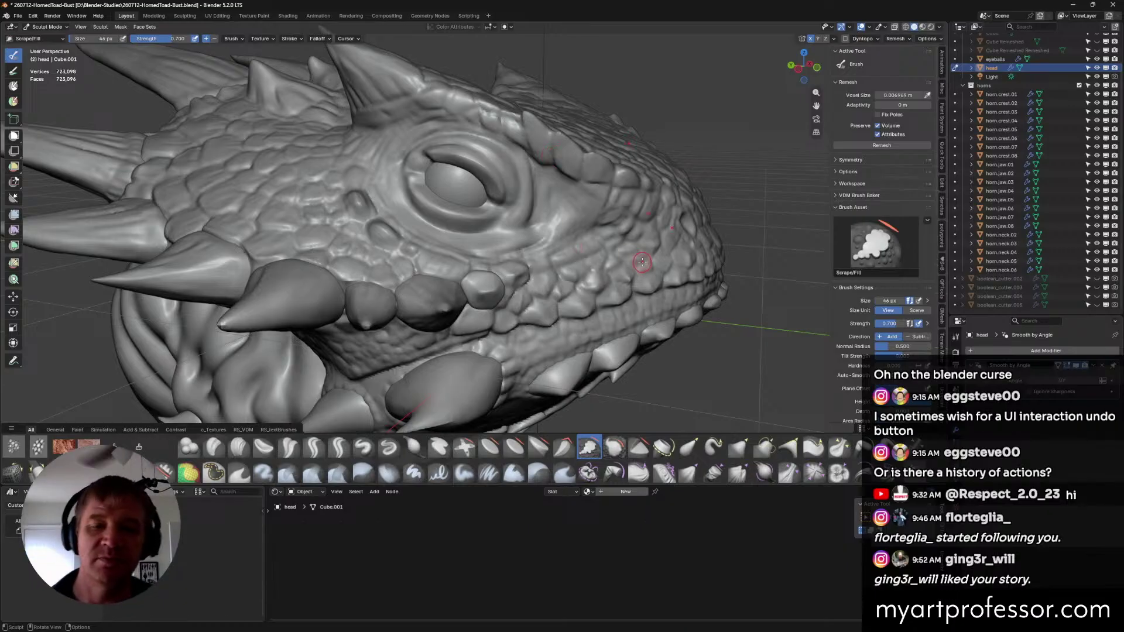
mouse_move(643, 261)
middle_down()
mouse_move(637, 279)
mouse_move(703, 290)
middle_up()
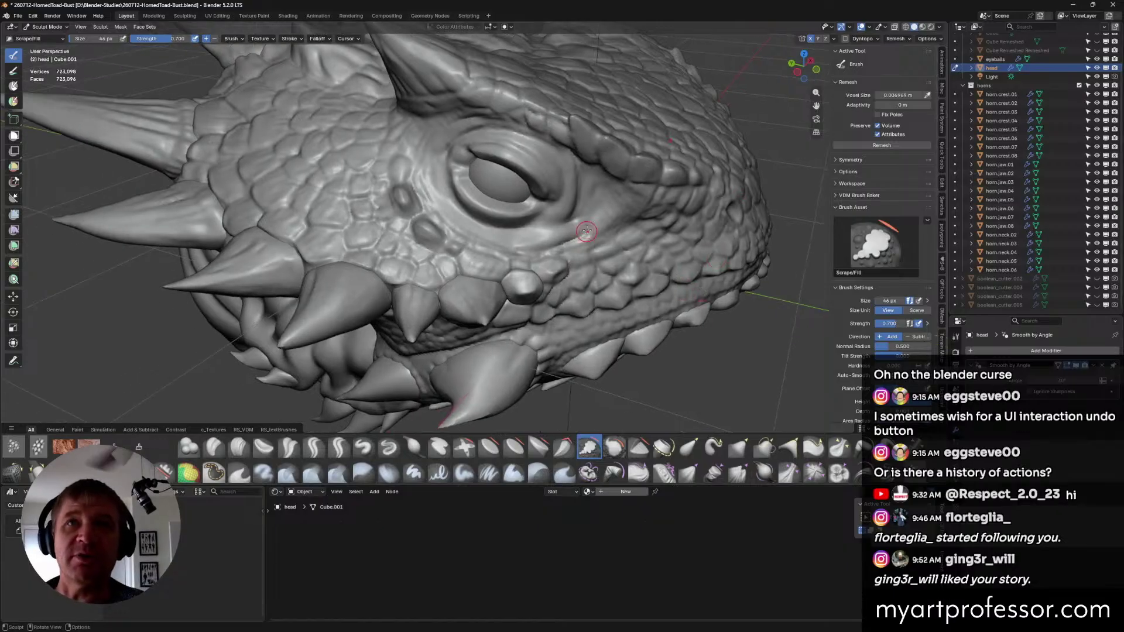
mouse_move(536, 228)
mouse_down()
mouse_move(573, 215)
mouse_move(564, 226)
mouse_up()
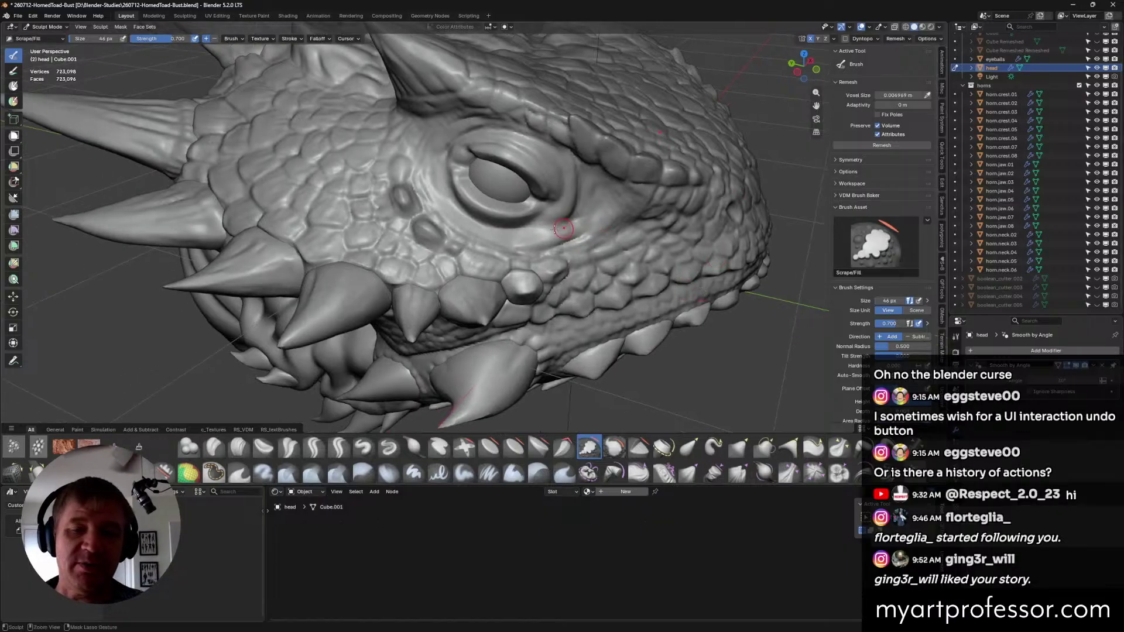
Carve a crease along the skin fold beneath the lower eyelid with the Crease Sharp brush.
click(315, 448)
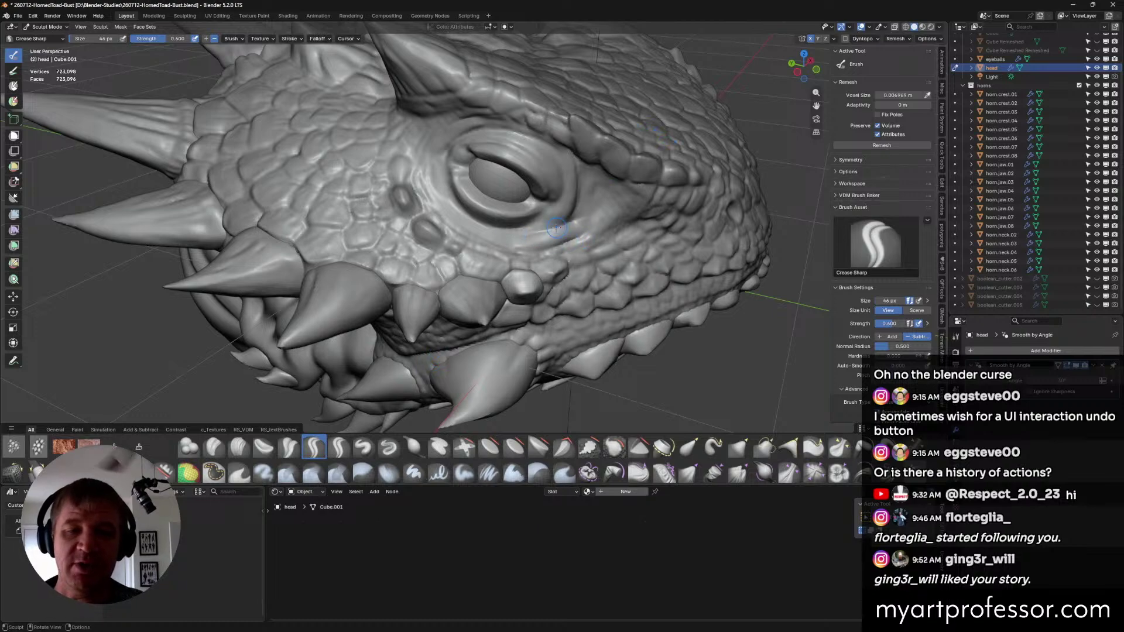
mouse_move(595, 212)
middle_down()
mouse_move(575, 243)
mouse_move(552, 245)
middle_up()
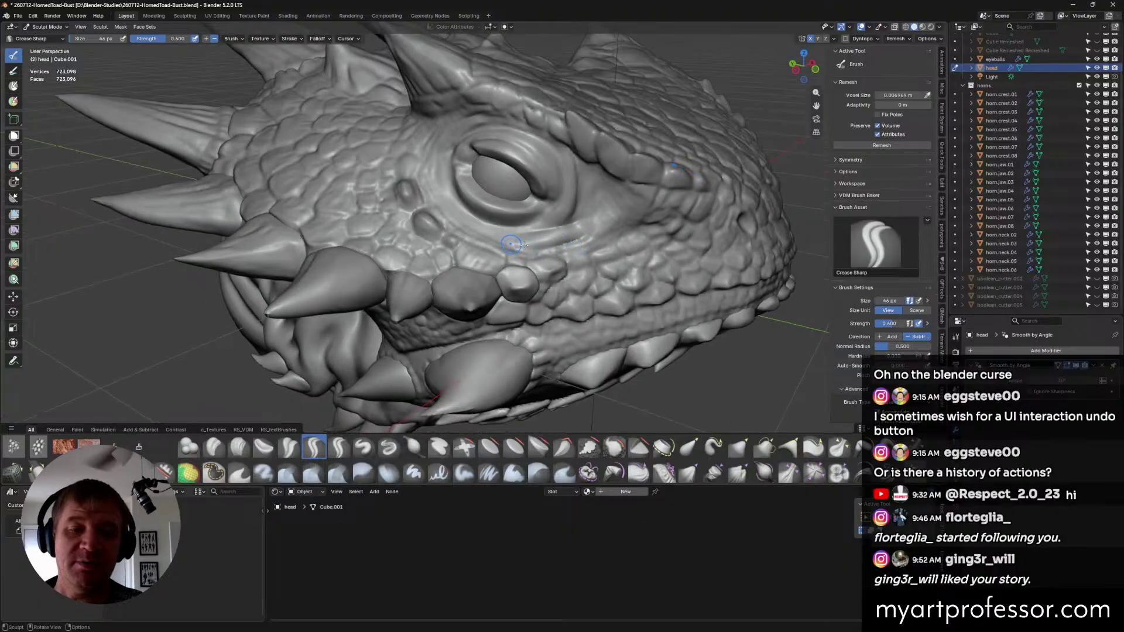
drag(511, 244, 572, 241)
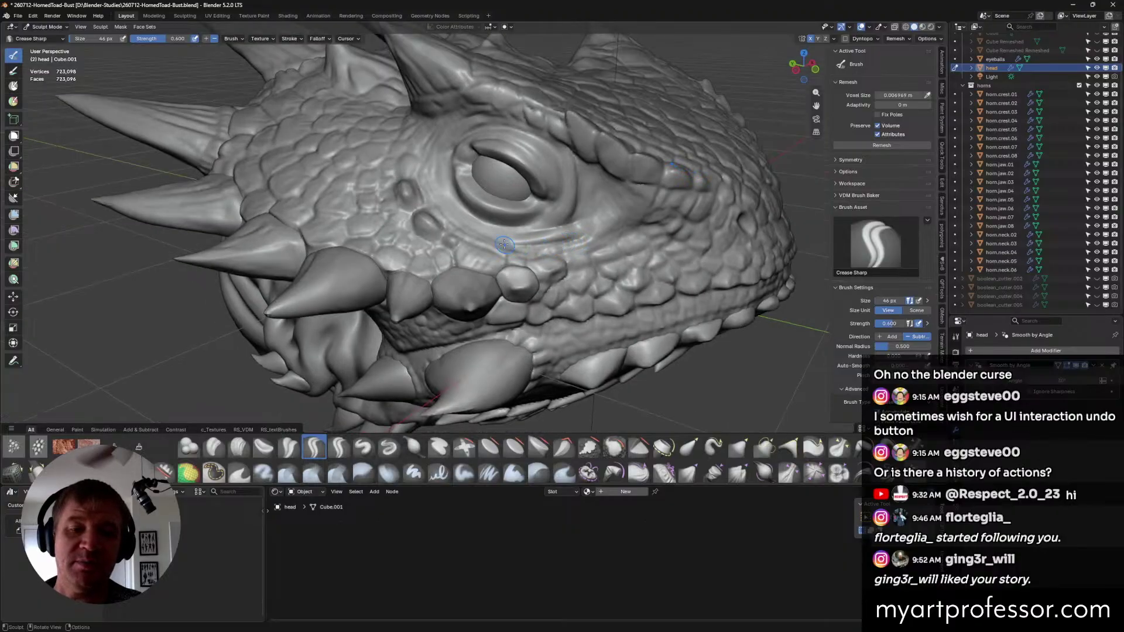
Extend the crease under the eye forward toward the snout with short Crease Sharp strokes.
mouse_move(511, 242)
middle_down()
mouse_move(568, 241)
mouse_move(501, 242)
mouse_move(544, 235)
mouse_move(483, 197)
middle_up()
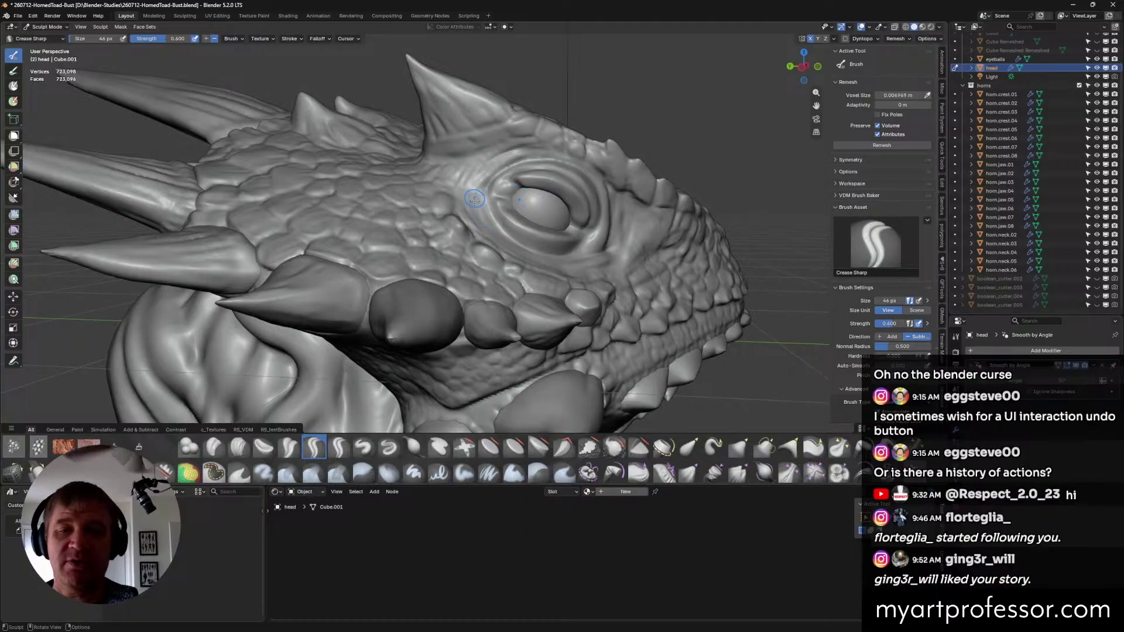
mouse_move(477, 199)
middle_down()
mouse_move(497, 270)
mouse_move(479, 192)
mouse_move(557, 145)
middle_up()
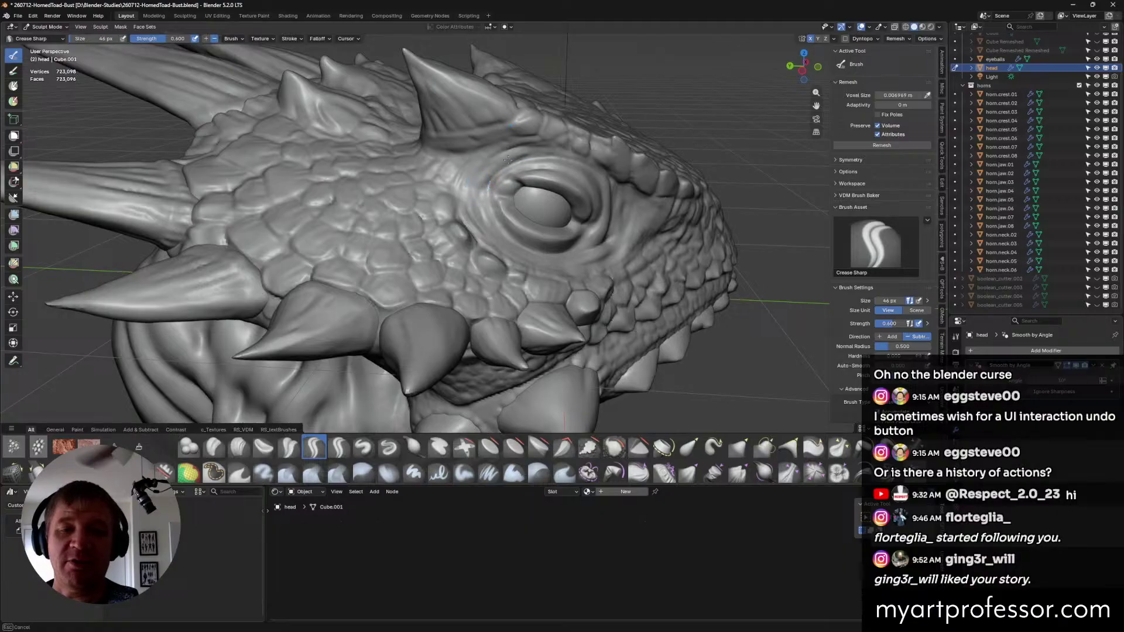
mouse_move(483, 179)
middle_down()
mouse_move(567, 164)
mouse_move(520, 157)
mouse_move(586, 176)
mouse_move(657, 225)
mouse_move(617, 198)
mouse_move(576, 255)
middle_up()
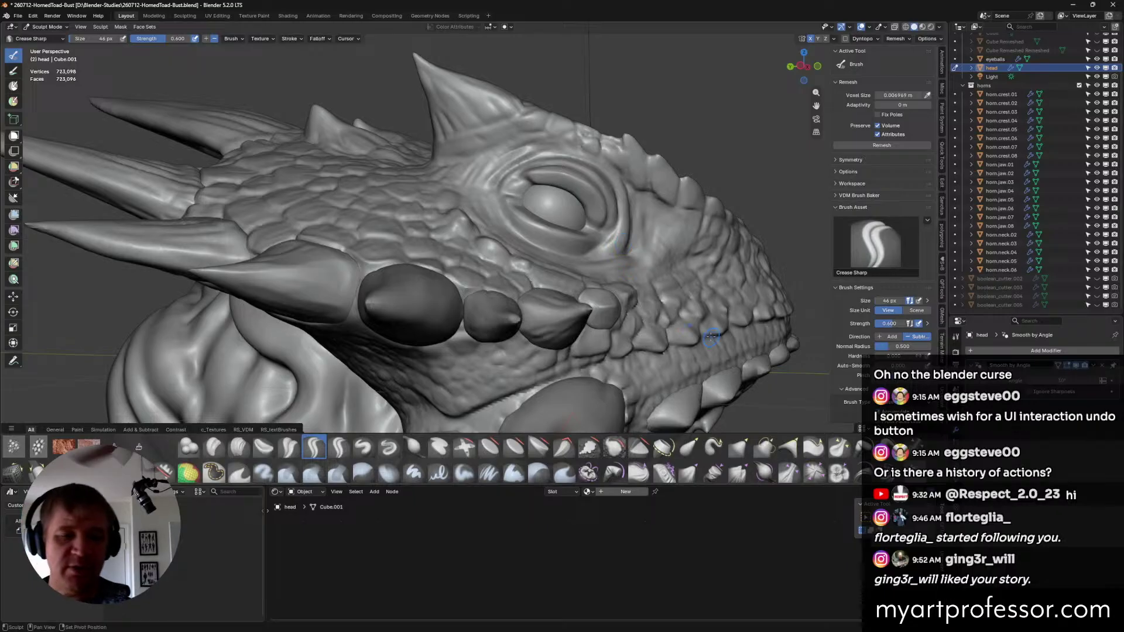
mouse_move(711, 337)
middle_down()
mouse_move(642, 260)
mouse_move(572, 248)
mouse_move(580, 190)
mouse_move(616, 265)
mouse_move(580, 245)
mouse_move(597, 268)
mouse_move(554, 264)
mouse_move(593, 271)
middle_up()
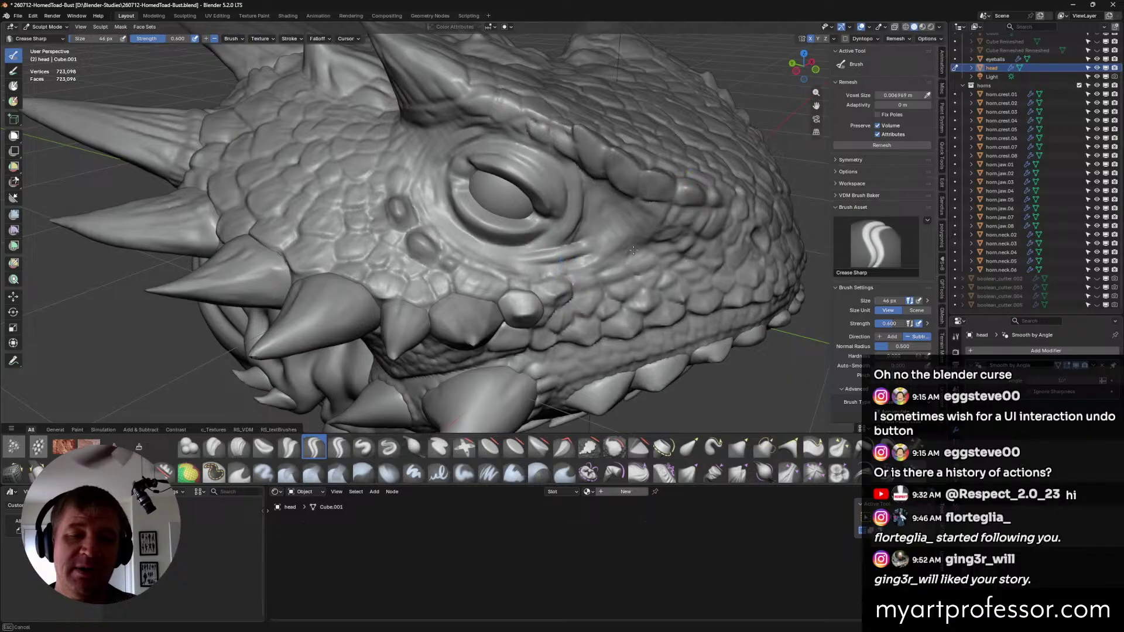
middle_drag(578, 260, 593, 259)
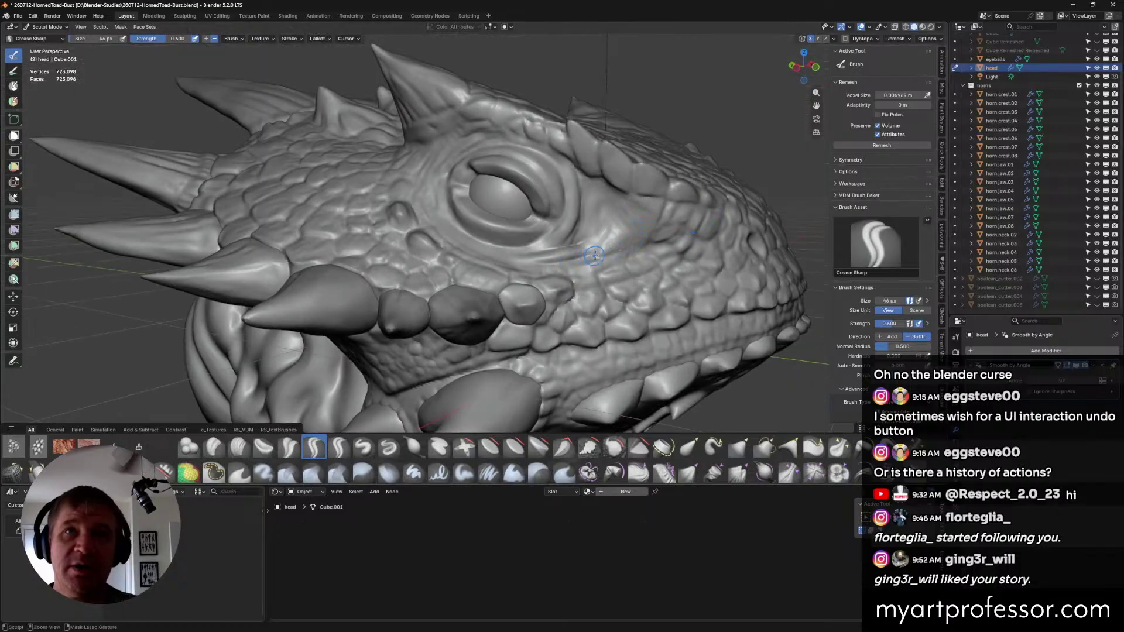
middle_drag(601, 256, 591, 254)
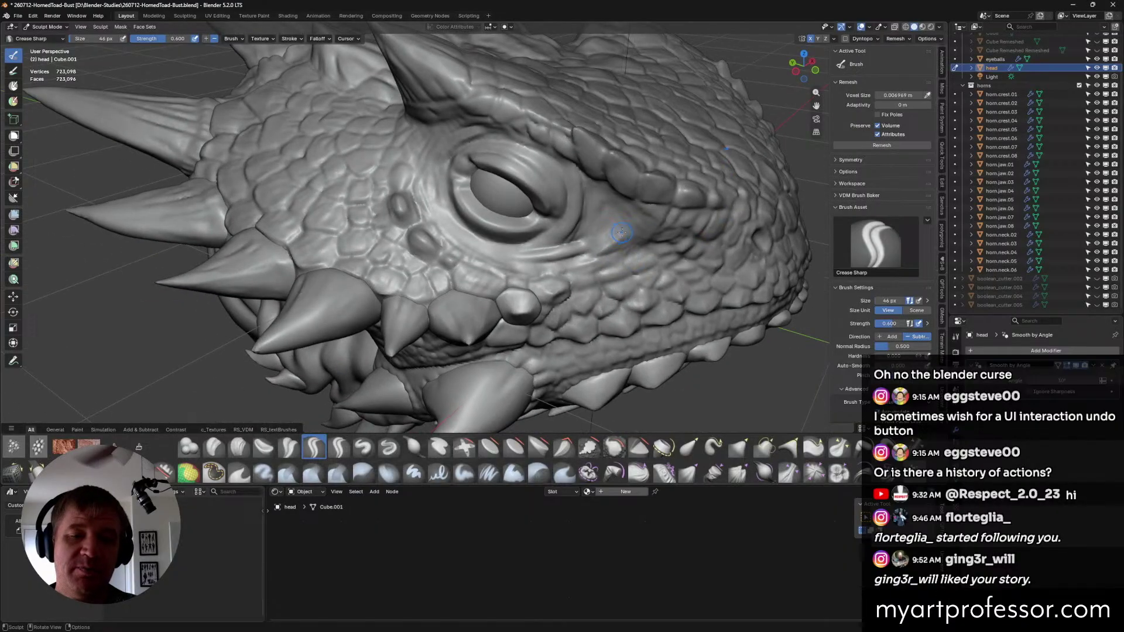
mouse_move(589, 255)
mouse_down()
mouse_move(609, 245)
mouse_move(597, 254)
mouse_up()
drag(594, 256, 614, 251)
drag(609, 253, 627, 247)
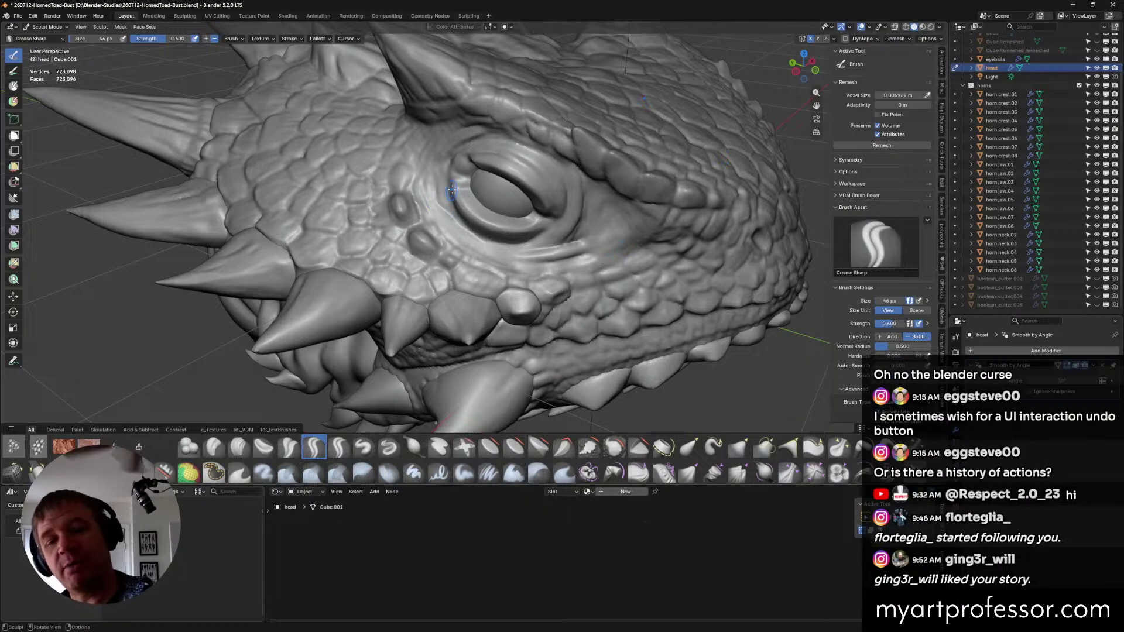
middle_drag(451, 190, 469, 173)
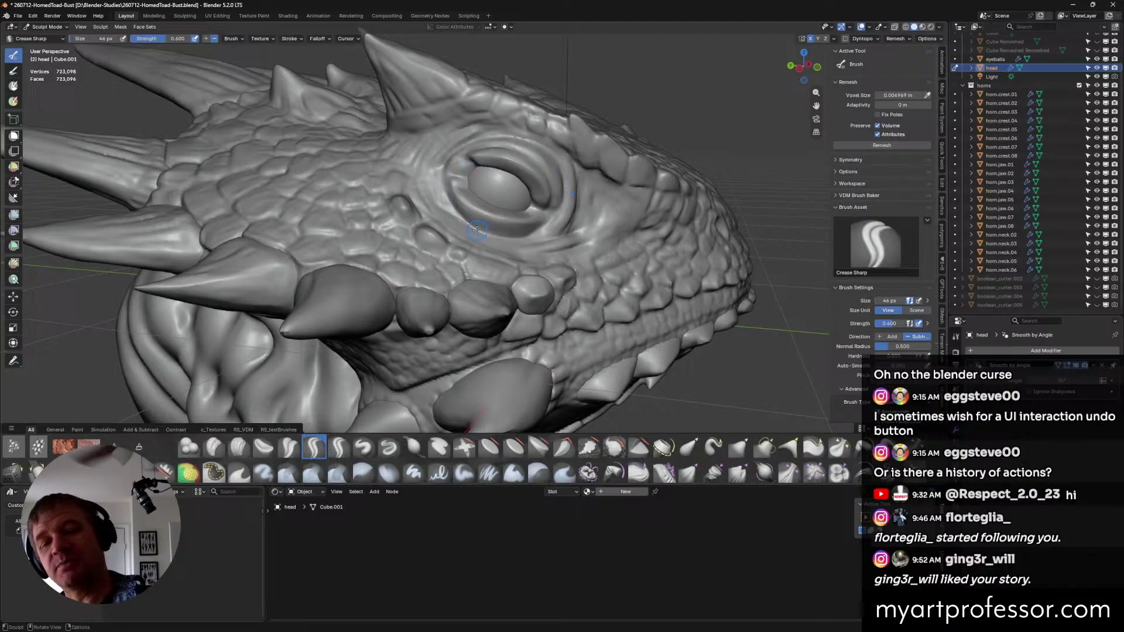
middle_drag(438, 157, 434, 174)
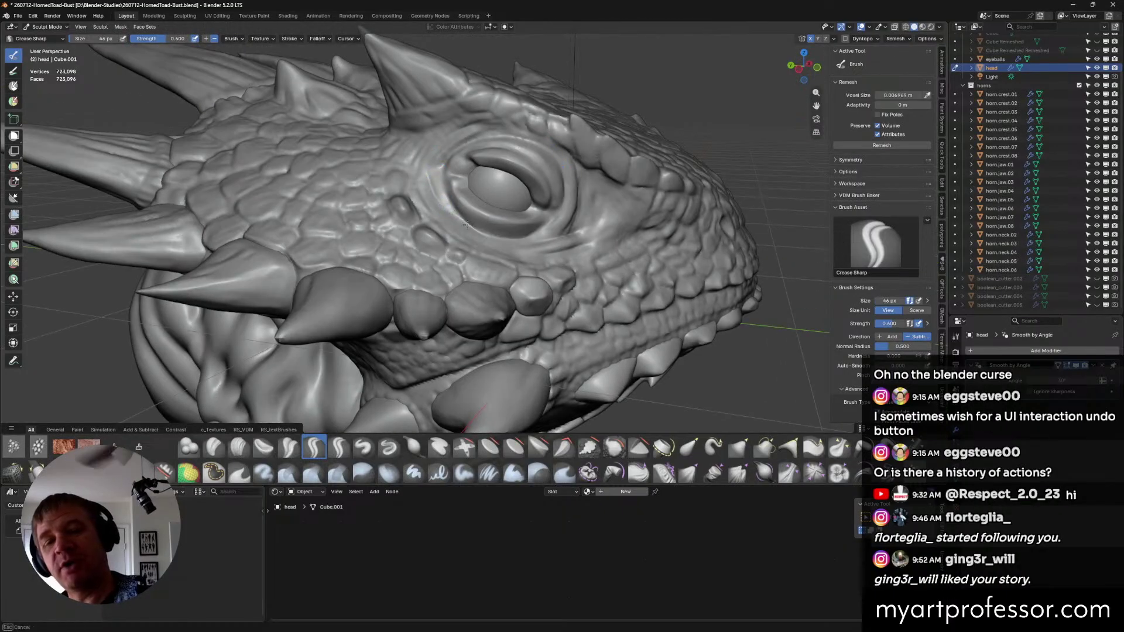
mouse_move(507, 220)
middle_down()
mouse_move(459, 218)
mouse_move(469, 229)
mouse_move(465, 203)
mouse_move(455, 211)
middle_up()
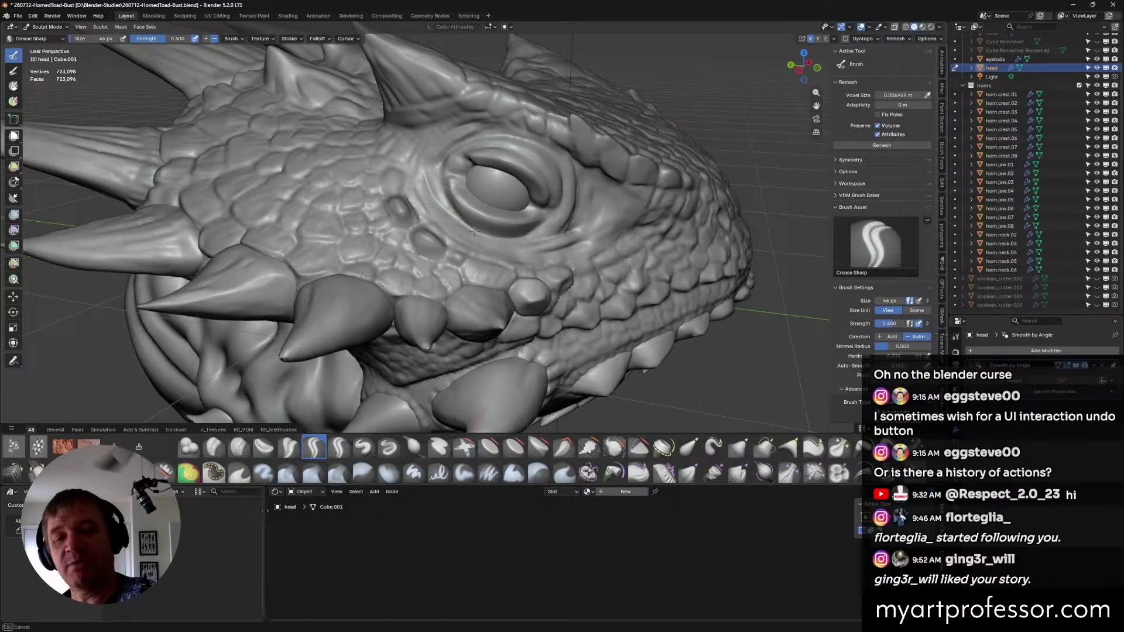
Carve a short Crease Sharp stroke into the skin fold at the front edge of the eye.
middle_drag(421, 177, 443, 203)
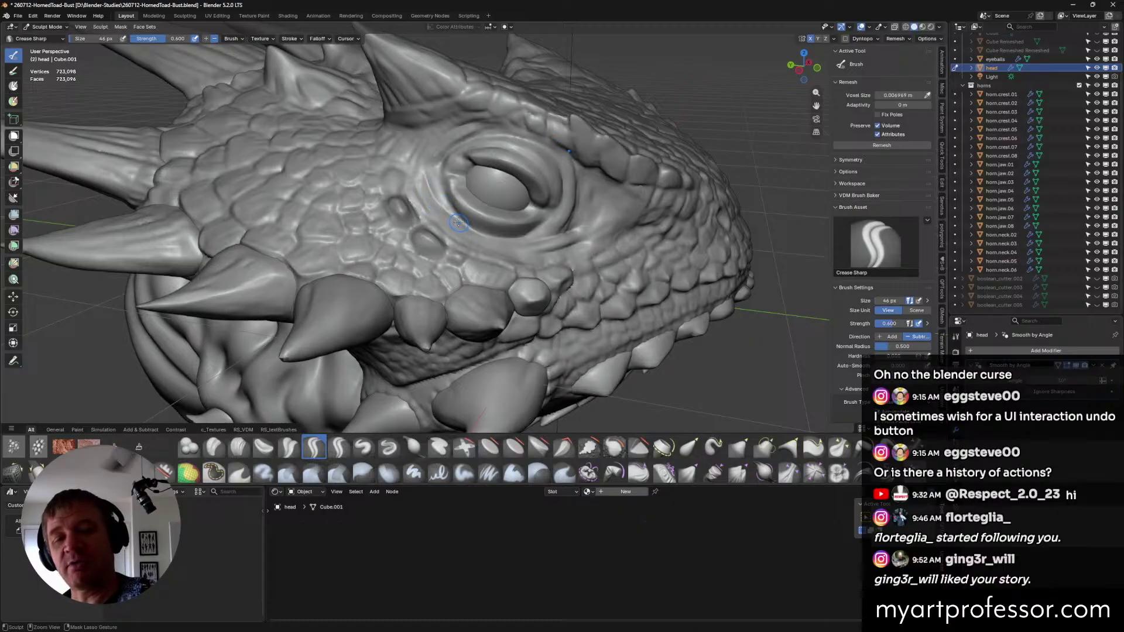
middle_drag(419, 159, 453, 212)
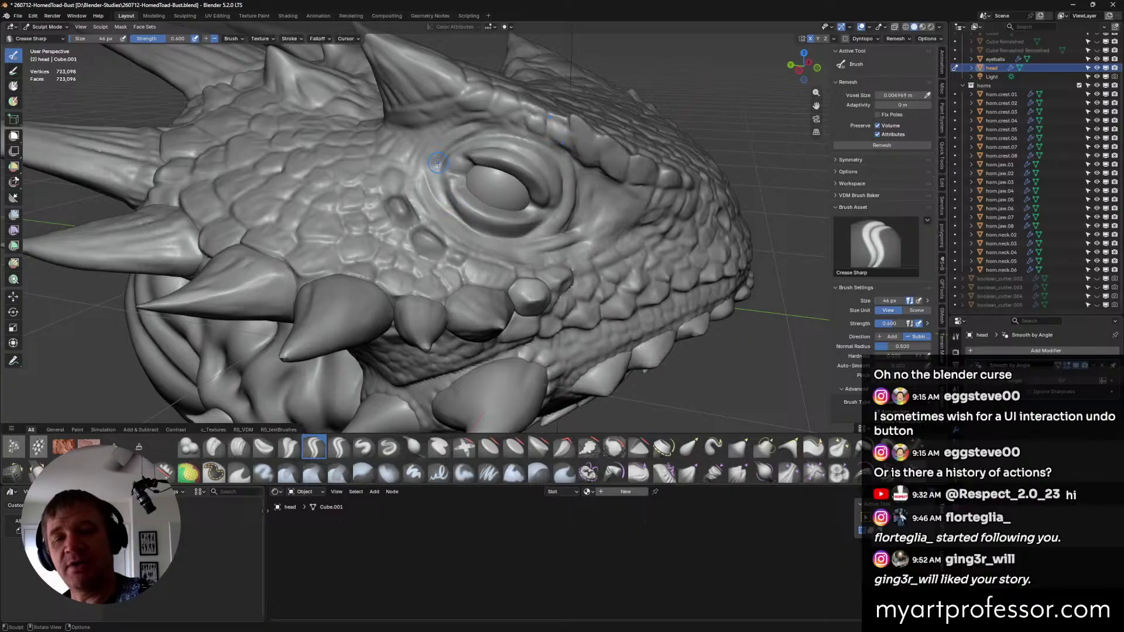
mouse_move(569, 164)
middle_down()
mouse_move(597, 218)
mouse_move(609, 292)
mouse_move(562, 239)
middle_up()
drag(573, 220, 577, 208)
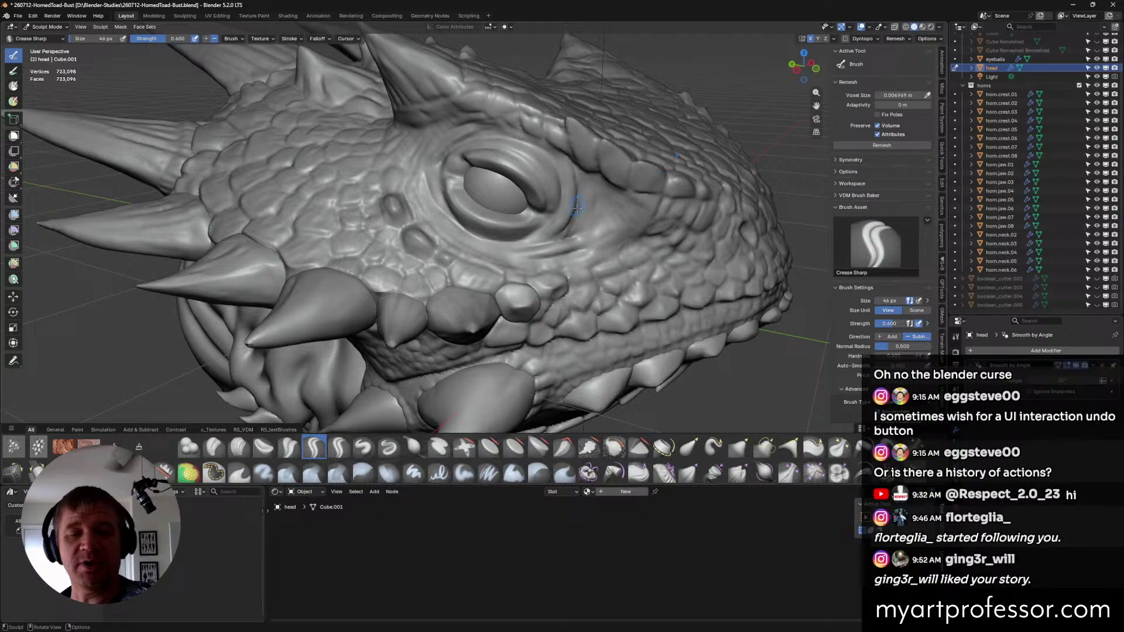
Set the Crease Sharp brush size to 32 px and carve a short crease along the fold above the upper eyelid.
mouse_move(559, 234)
middle_down()
mouse_move(593, 244)
mouse_move(586, 267)
middle_up()
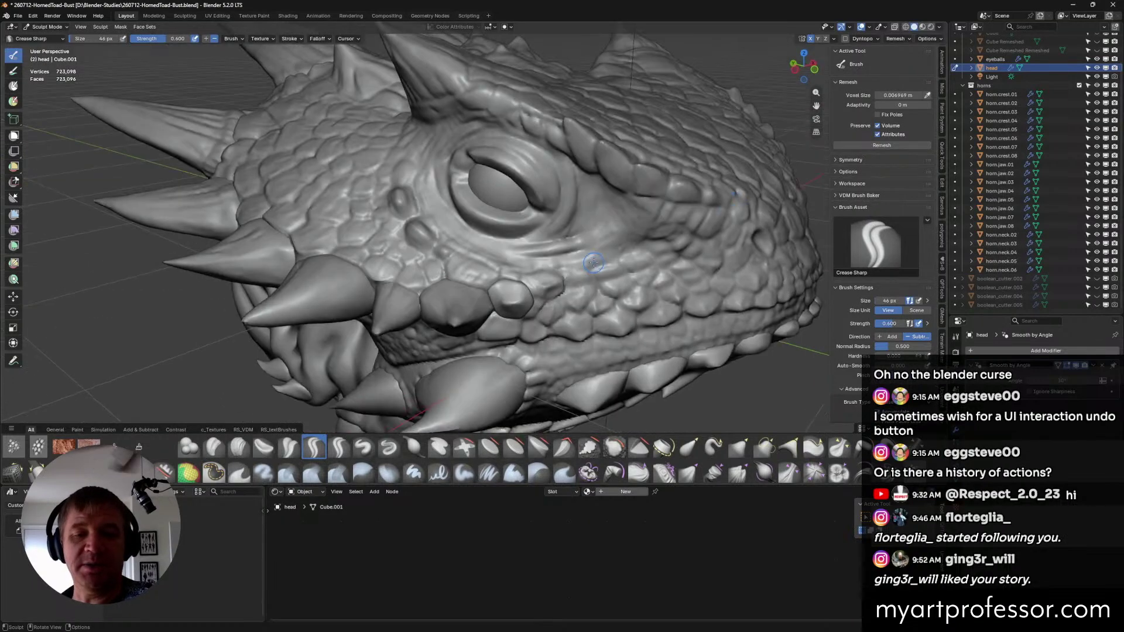
middle_drag(507, 242, 472, 226)
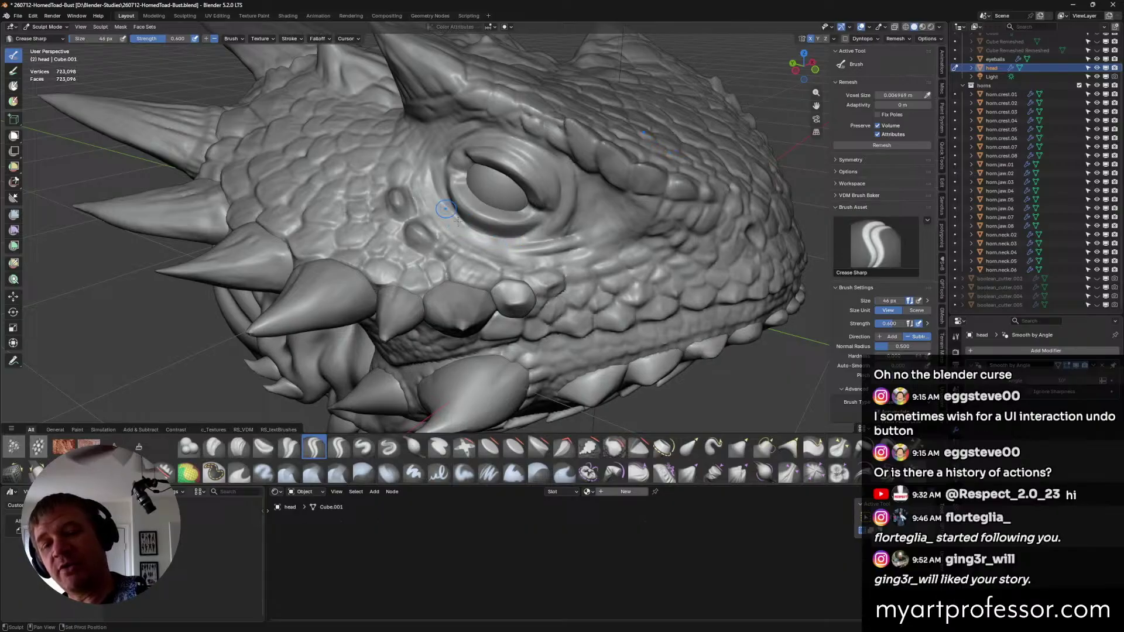
mouse_move(516, 237)
middle_down()
mouse_move(516, 195)
mouse_move(493, 227)
mouse_move(473, 224)
mouse_move(490, 244)
mouse_move(544, 227)
mouse_move(539, 248)
mouse_move(516, 217)
mouse_move(470, 214)
mouse_move(428, 176)
middle_up()
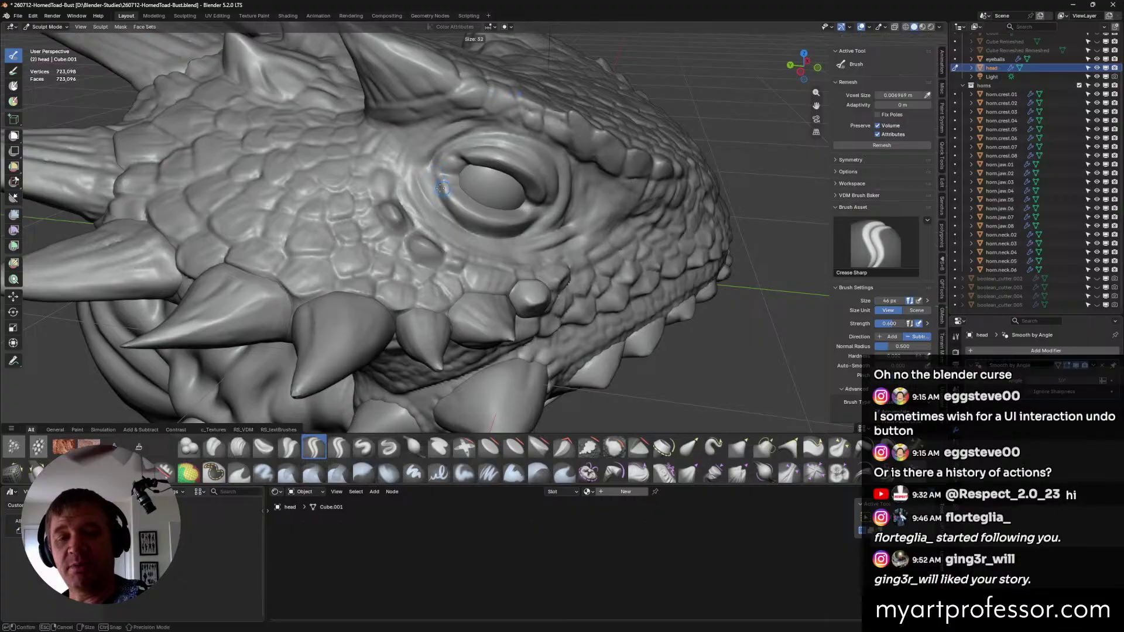
key(f)
click(457, 203)
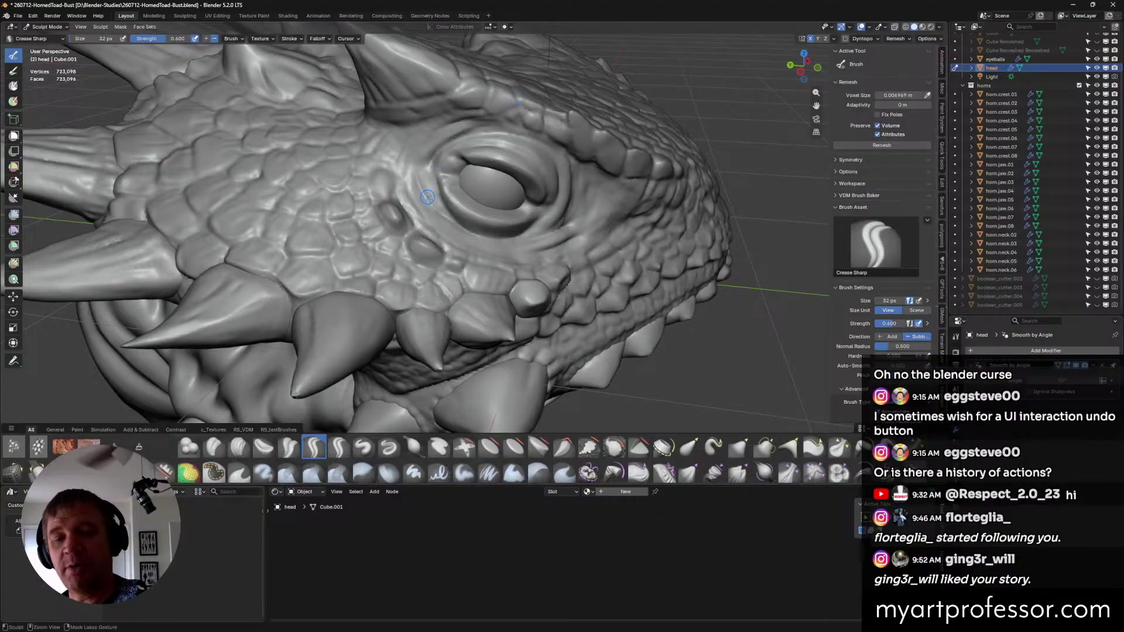
mouse_move(430, 199)
middle_down()
mouse_move(449, 223)
mouse_move(417, 183)
middle_up()
middle_drag(562, 250, 532, 240)
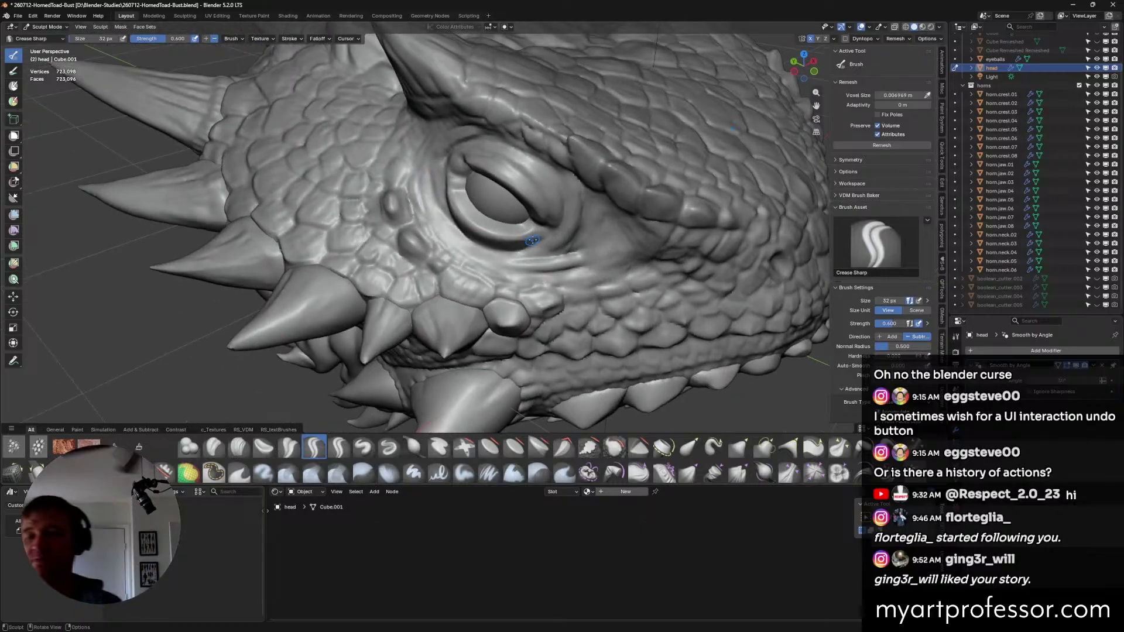
middle_drag(531, 240, 554, 226)
scroll(562, 258, down, 3)
scroll(583, 231, up, 2)
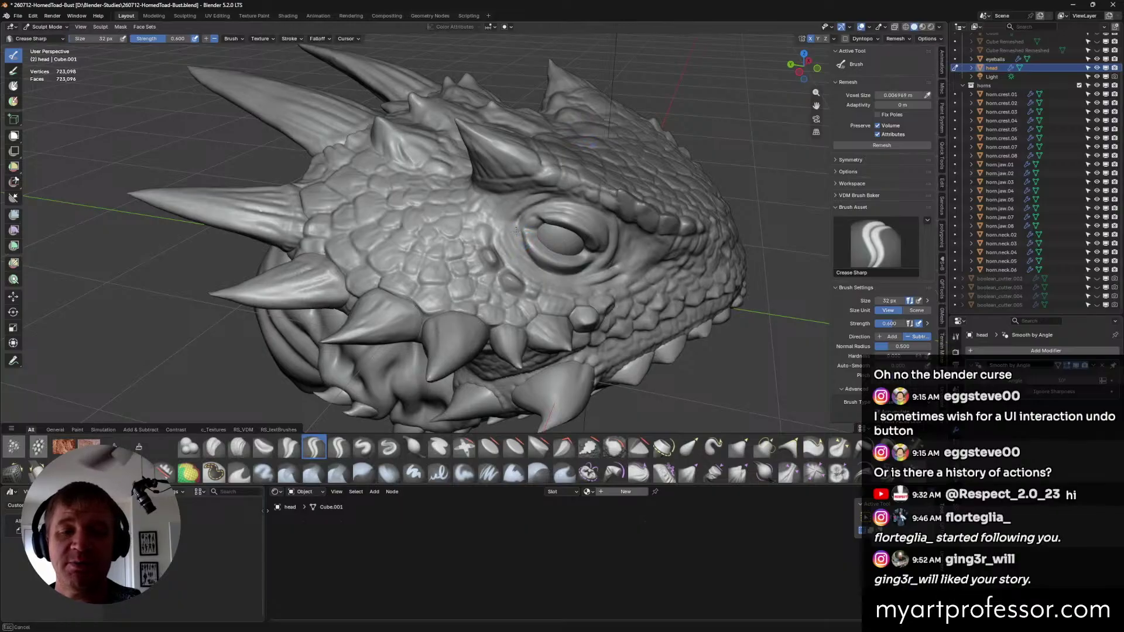
mouse_move(519, 233)
middle_down()
mouse_move(521, 267)
mouse_move(512, 238)
mouse_move(534, 202)
middle_up()
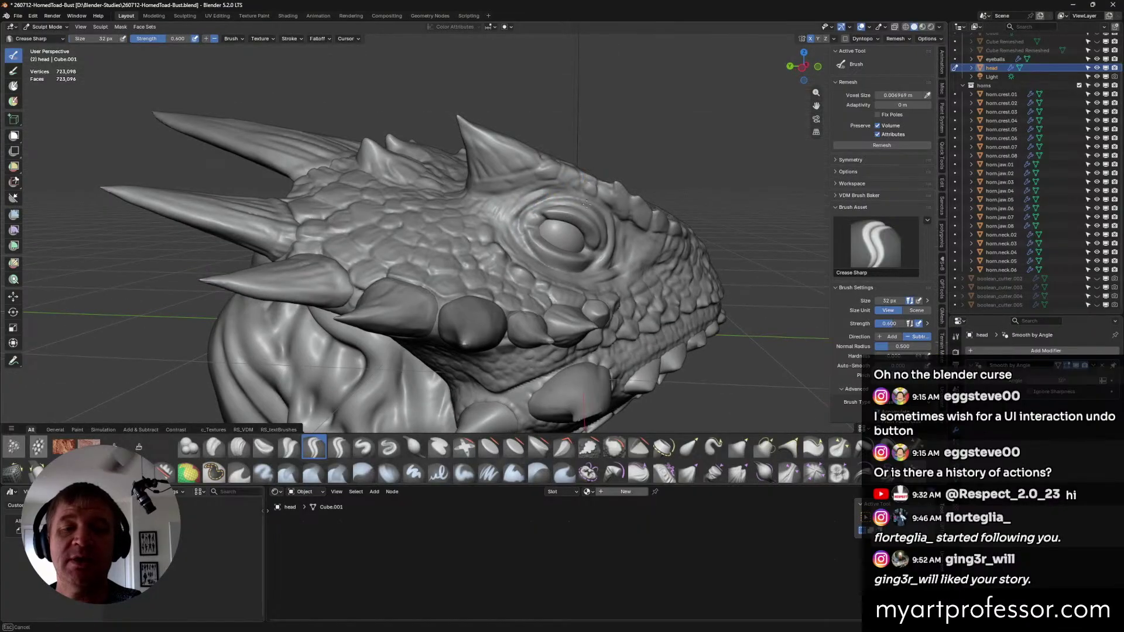
mouse_move(587, 203)
mouse_down()
mouse_move(517, 202)
mouse_move(532, 195)
mouse_move(515, 205)
mouse_move(560, 195)
mouse_up()
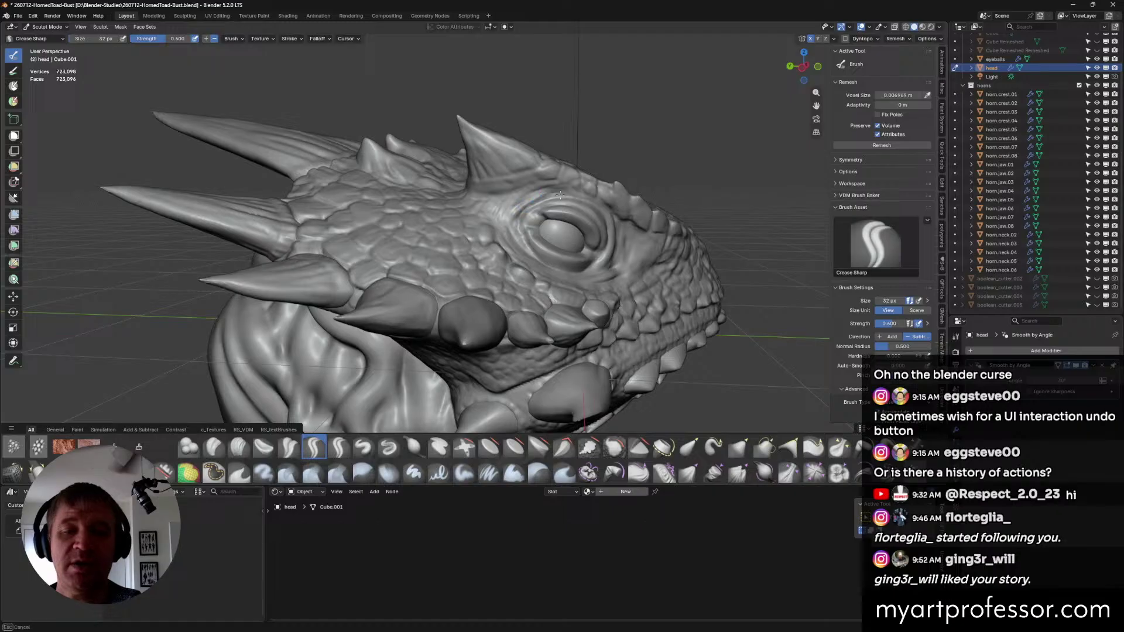
Examine the eye folds and head silhouette from the side, from above and from the front three-quarter angle.
mouse_move(560, 195)
middle_down()
mouse_move(598, 176)
mouse_move(539, 210)
mouse_move(543, 176)
middle_up()
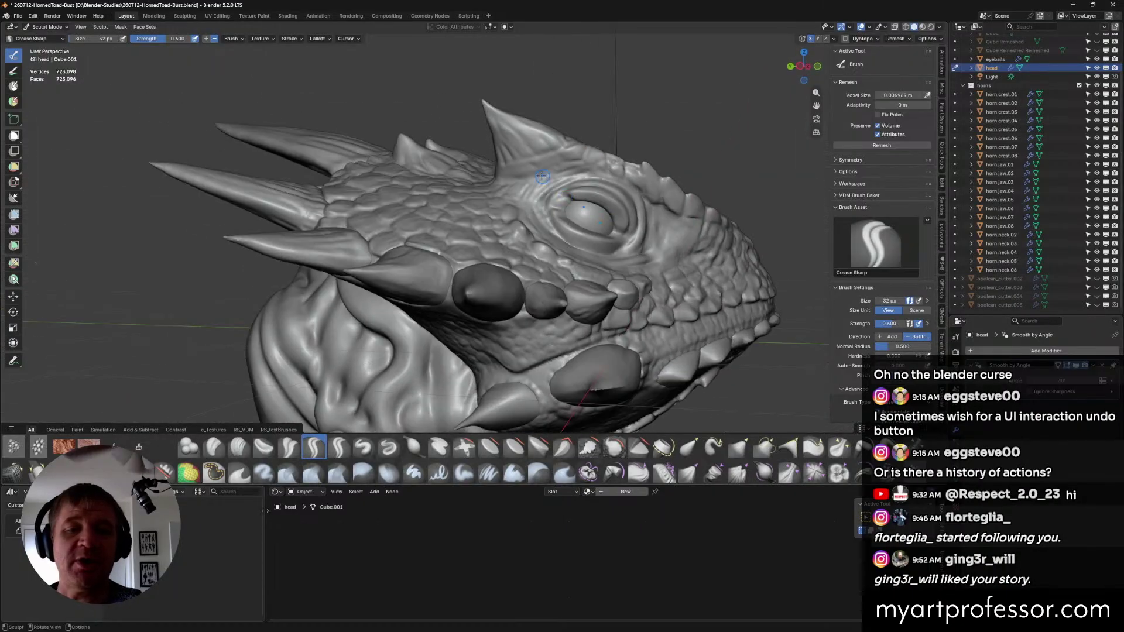
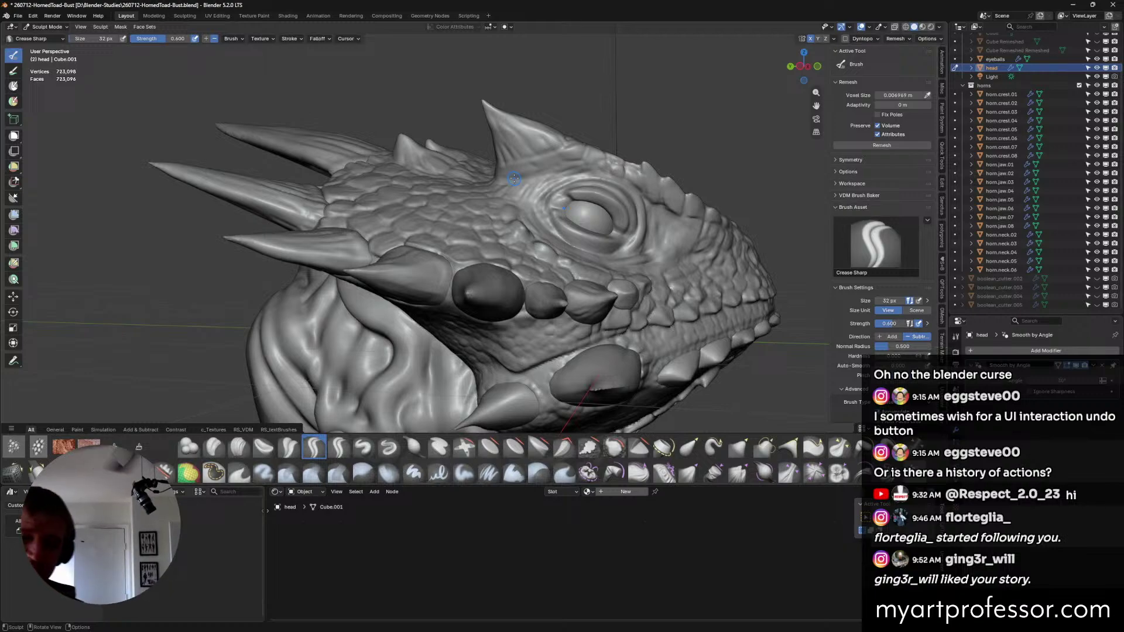
middle_drag(615, 317, 428, 276)
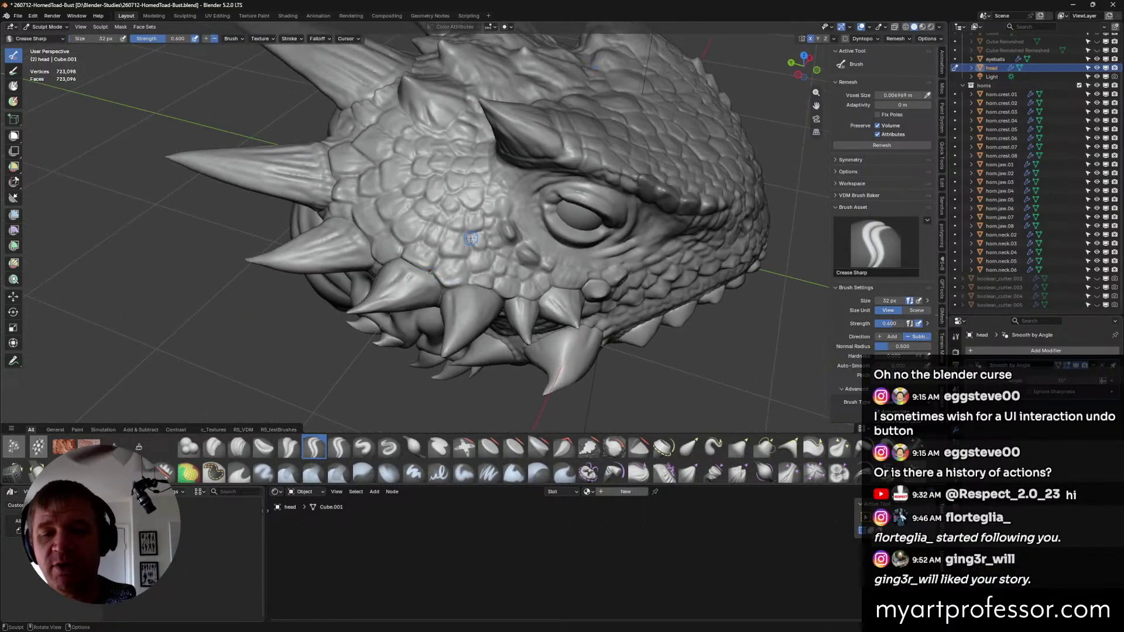
middle_drag(470, 237, 436, 278)
mouse_move(471, 265)
middle_down()
mouse_move(452, 236)
mouse_move(417, 262)
mouse_move(463, 264)
middle_up()
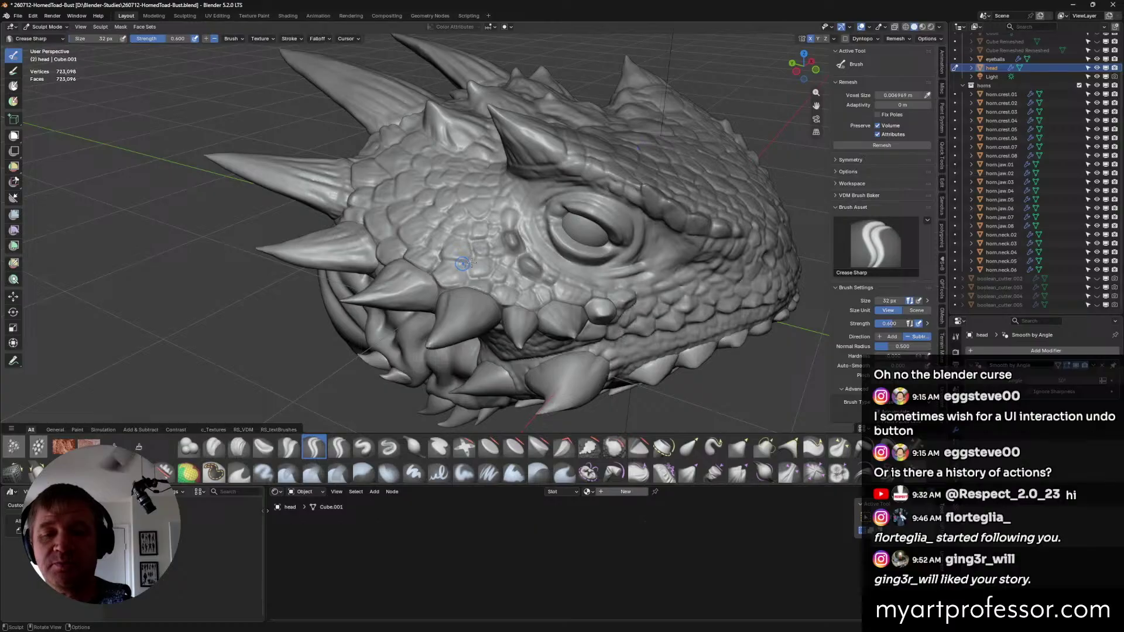
mouse_move(498, 267)
middle_down()
mouse_move(547, 277)
mouse_move(637, 247)
mouse_move(622, 250)
mouse_move(650, 222)
mouse_move(633, 248)
mouse_move(675, 236)
mouse_move(614, 217)
mouse_move(628, 220)
middle_up()
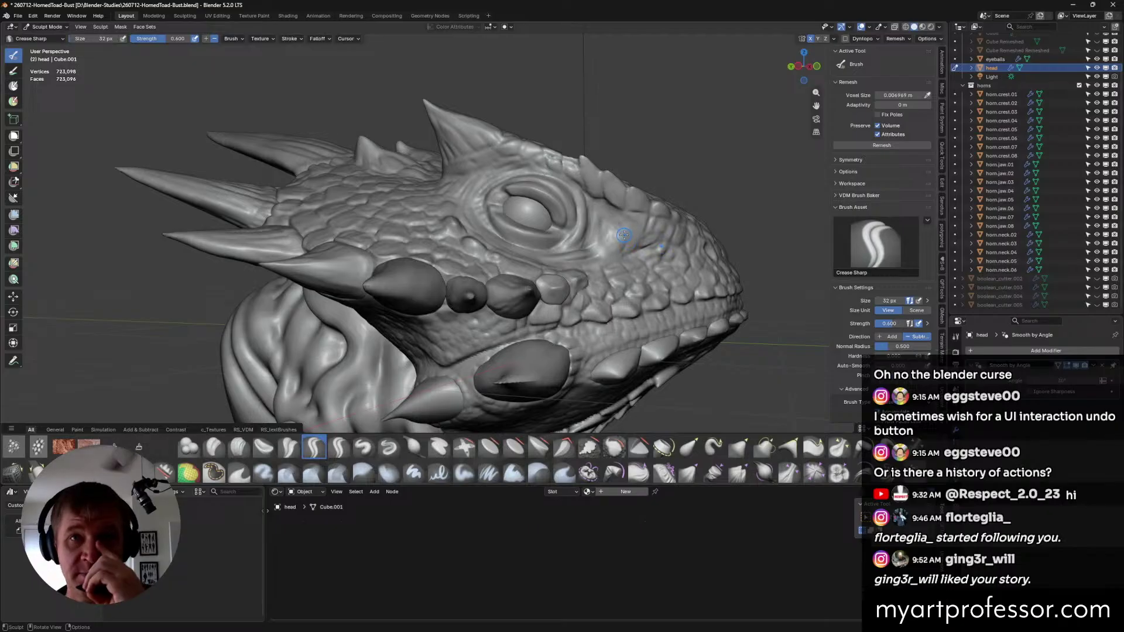
middle_drag(625, 235, 611, 213)
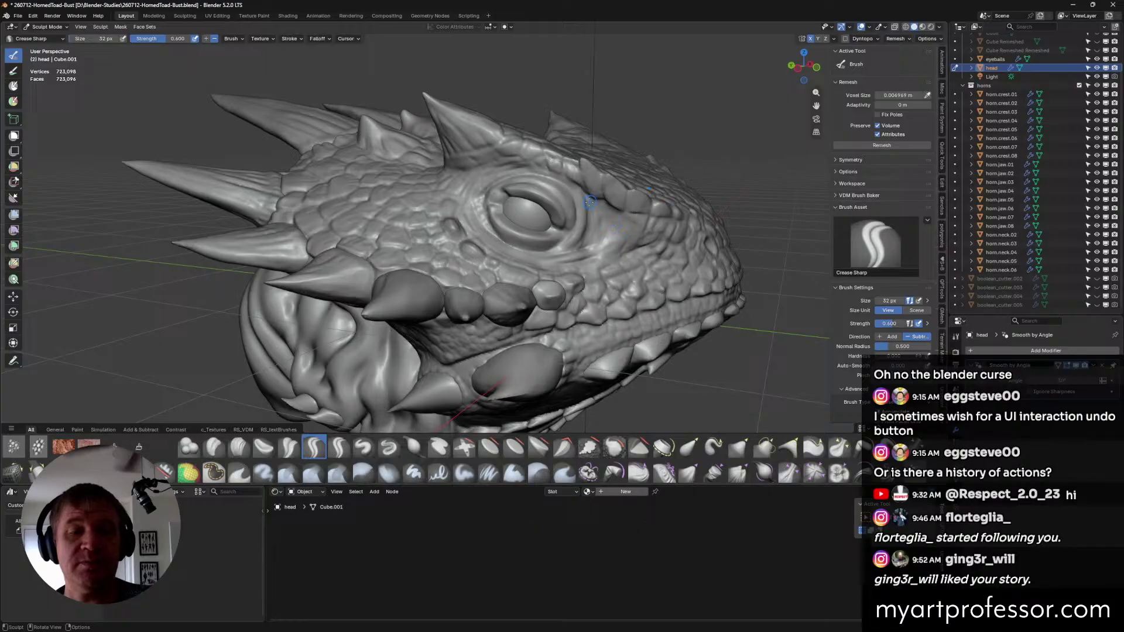
mouse_move(575, 189)
middle_down()
mouse_move(631, 197)
mouse_move(602, 251)
mouse_move(603, 206)
mouse_move(575, 194)
mouse_move(585, 179)
mouse_move(568, 193)
mouse_move(559, 175)
mouse_move(594, 197)
middle_up()
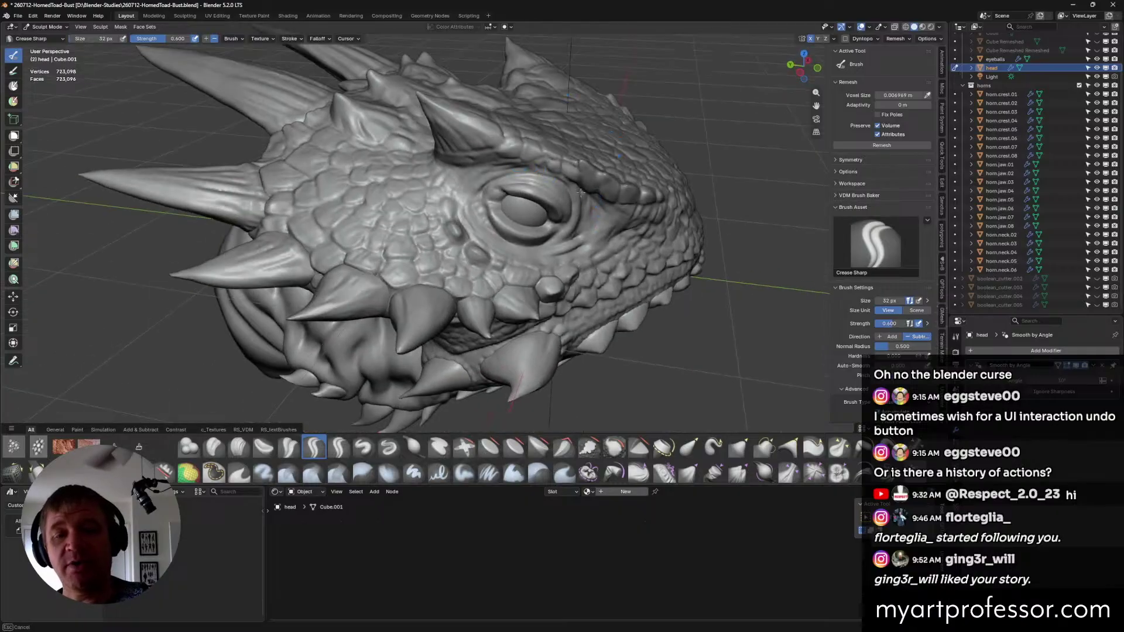
Carve short Crease Sharp strokes into the fold at the upper front of the eye, beneath the brow scales.
drag(578, 190, 579, 195)
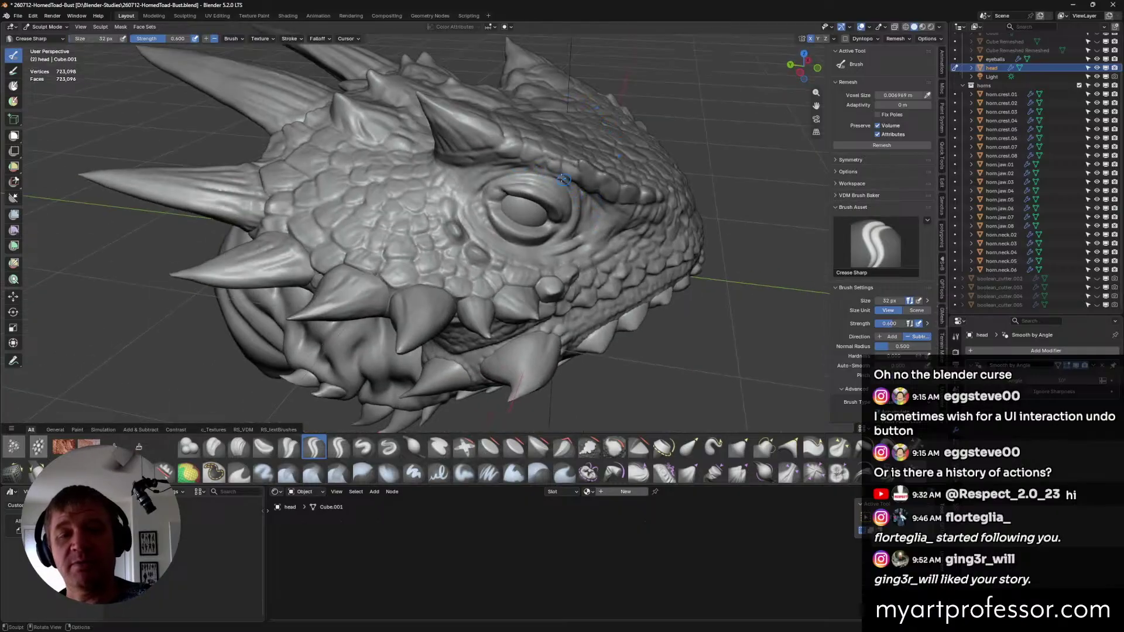
middle_drag(563, 179, 580, 172)
drag(578, 189, 576, 182)
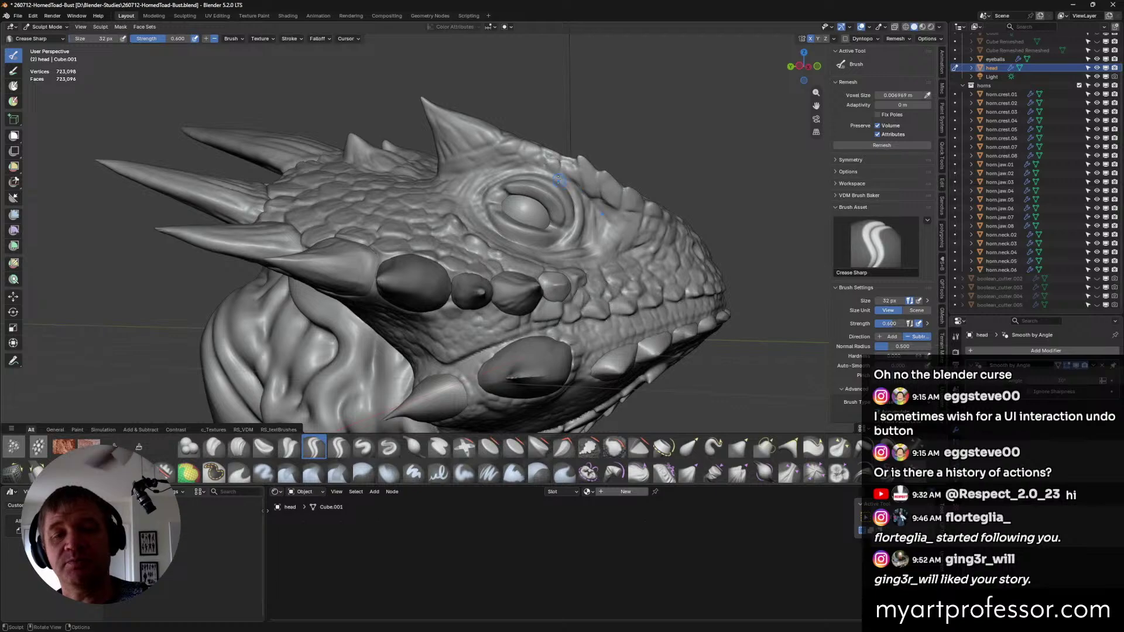
Add a short Crease Sharp stroke in the skin just ahead of the lower front eyelid.
mouse_move(585, 196)
middle_down()
mouse_move(515, 167)
mouse_move(567, 161)
mouse_move(550, 178)
mouse_move(562, 176)
mouse_move(530, 174)
mouse_move(546, 173)
middle_up()
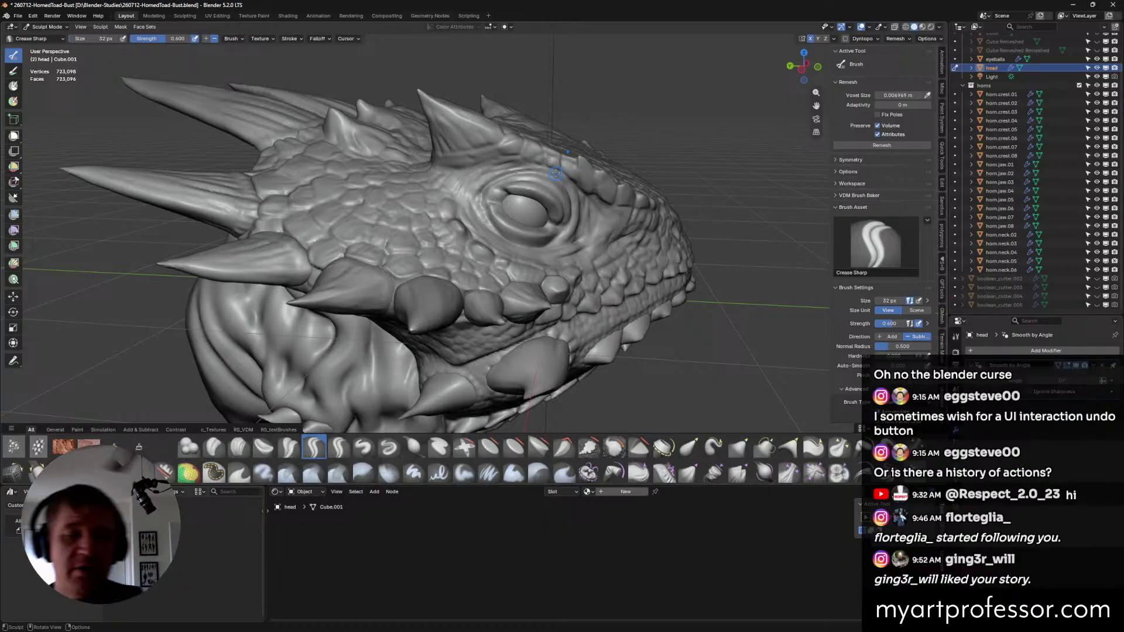
mouse_move(681, 339)
middle_down()
mouse_move(561, 231)
mouse_move(576, 221)
middle_up()
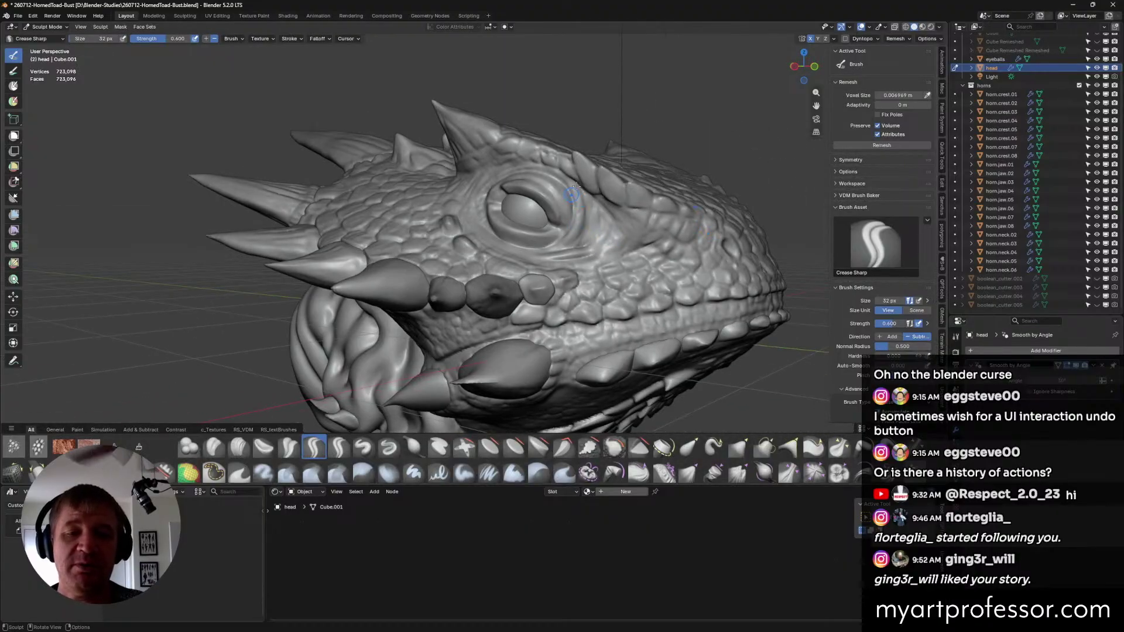
mouse_move(574, 191)
middle_down()
mouse_move(564, 236)
mouse_move(592, 213)
mouse_move(585, 205)
mouse_move(586, 224)
middle_up()
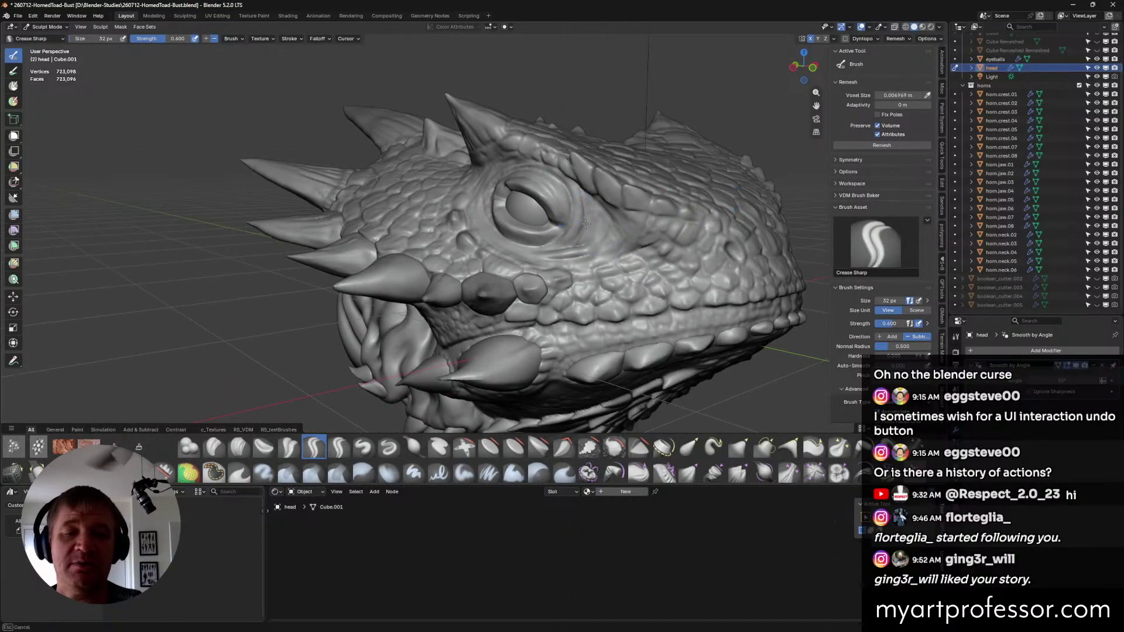
drag(586, 224, 589, 230)
Carve a short crease in the skin above the eye, just in front of the brow horn.
middle_drag(583, 189, 596, 152)
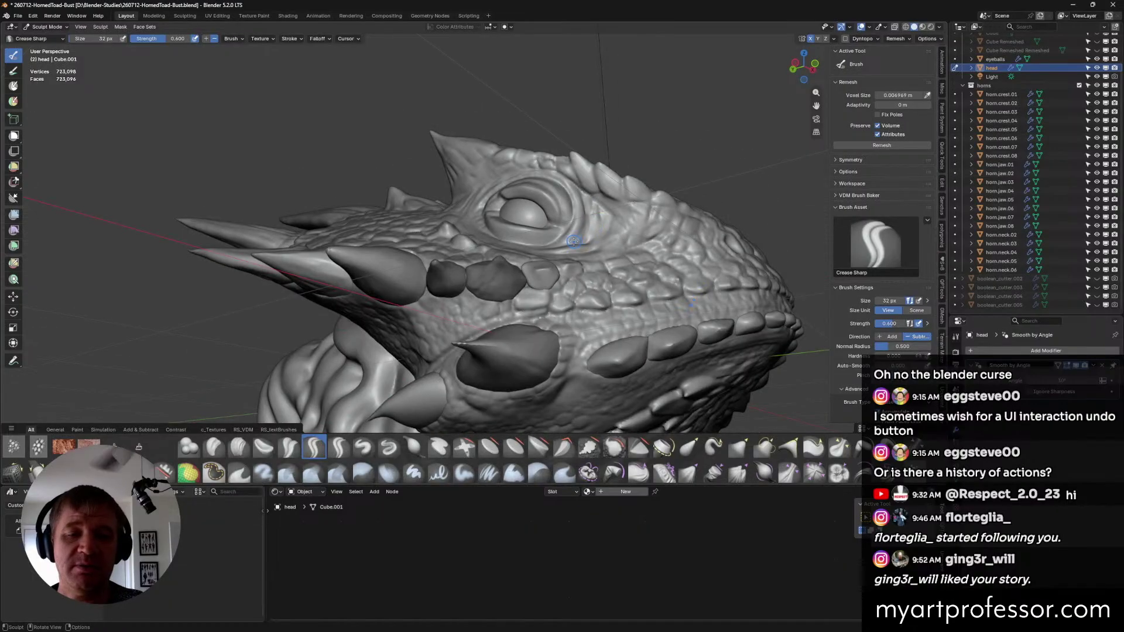
middle_drag(573, 240, 547, 248)
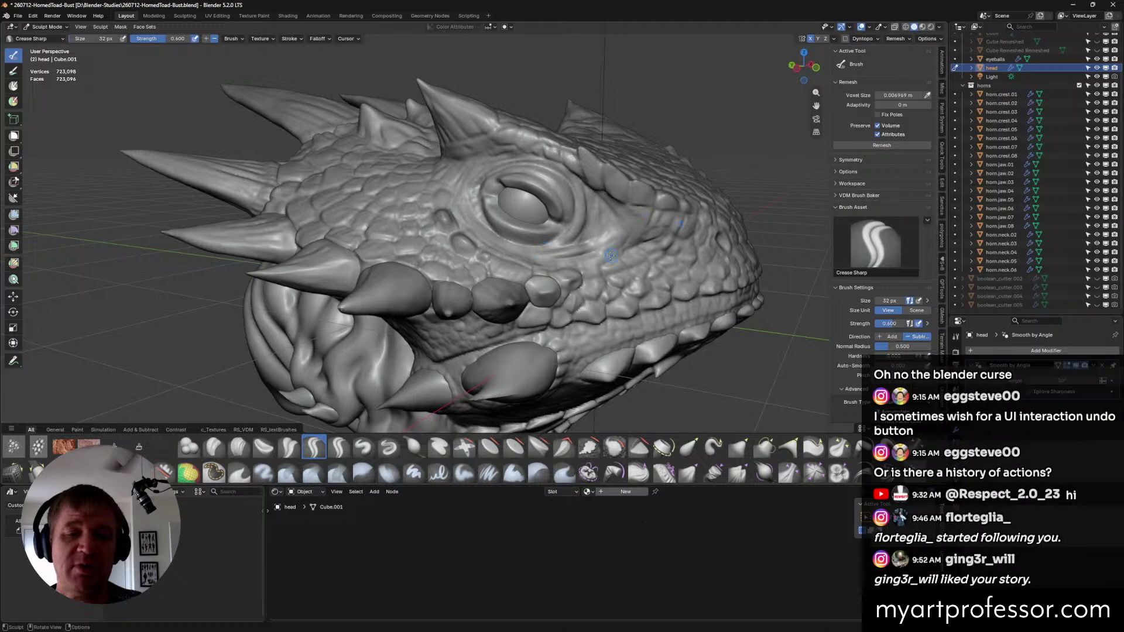
middle_drag(555, 249, 563, 243)
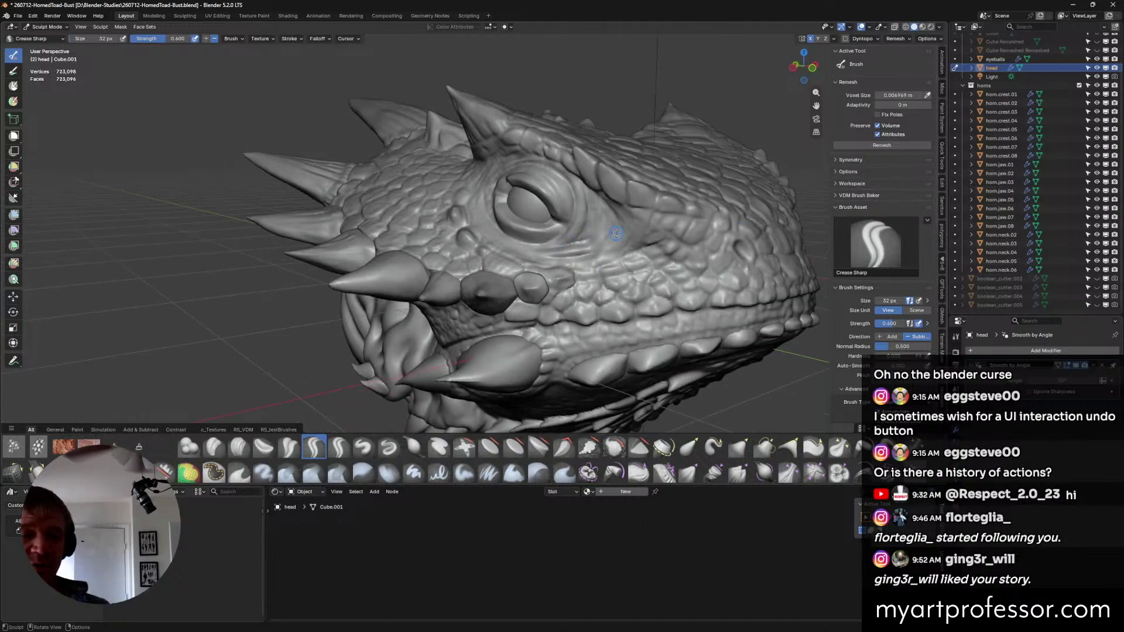
middle_drag(616, 233, 678, 258)
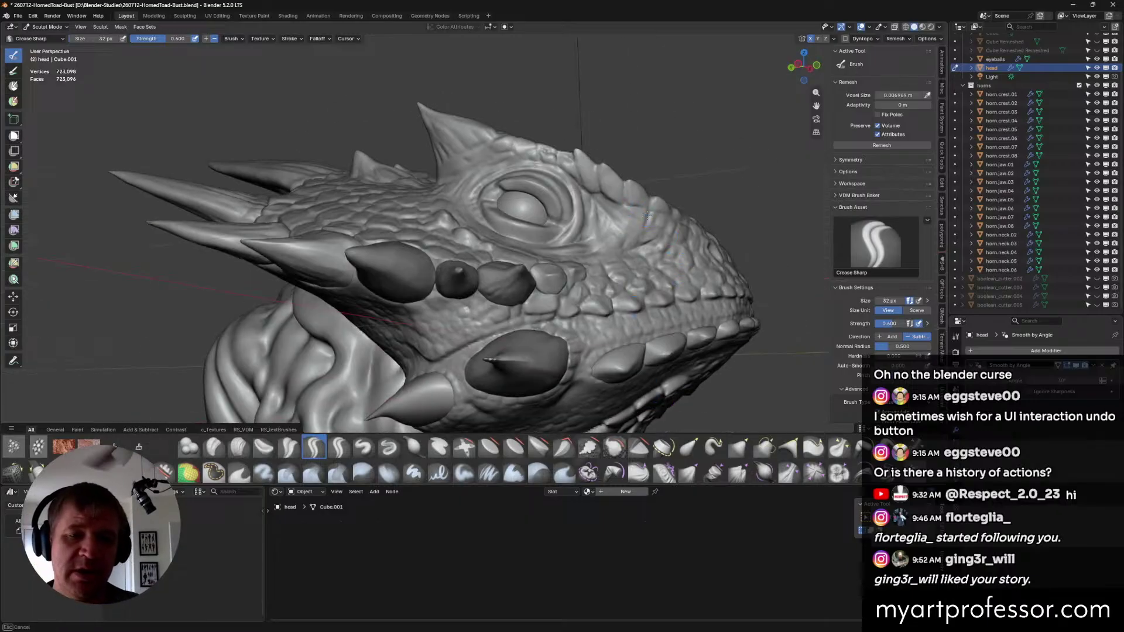
middle_drag(648, 215, 565, 193)
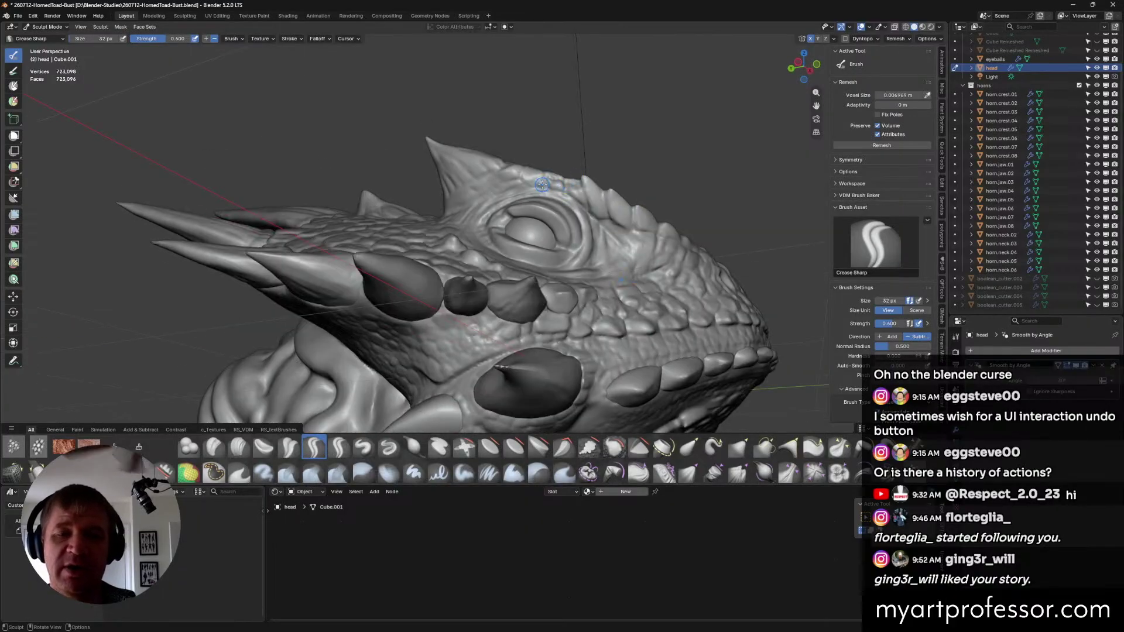
drag(525, 179, 521, 185)
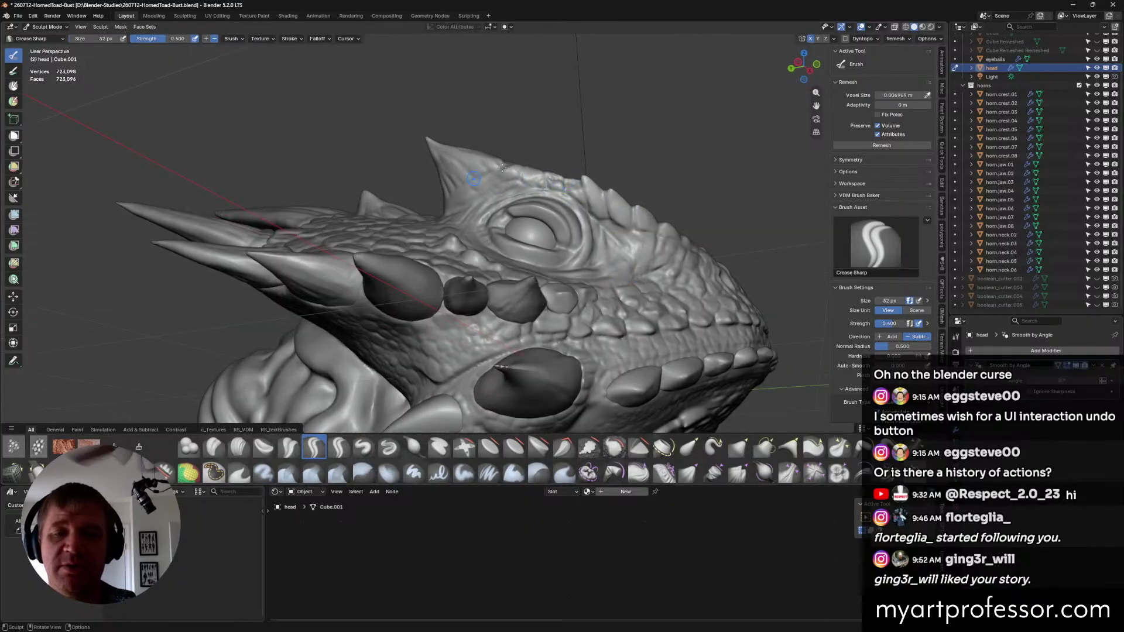
Switch to the Clay Strips brush and set its size to 28 px.
middle_drag(502, 168, 518, 195)
middle_drag(595, 237, 550, 225)
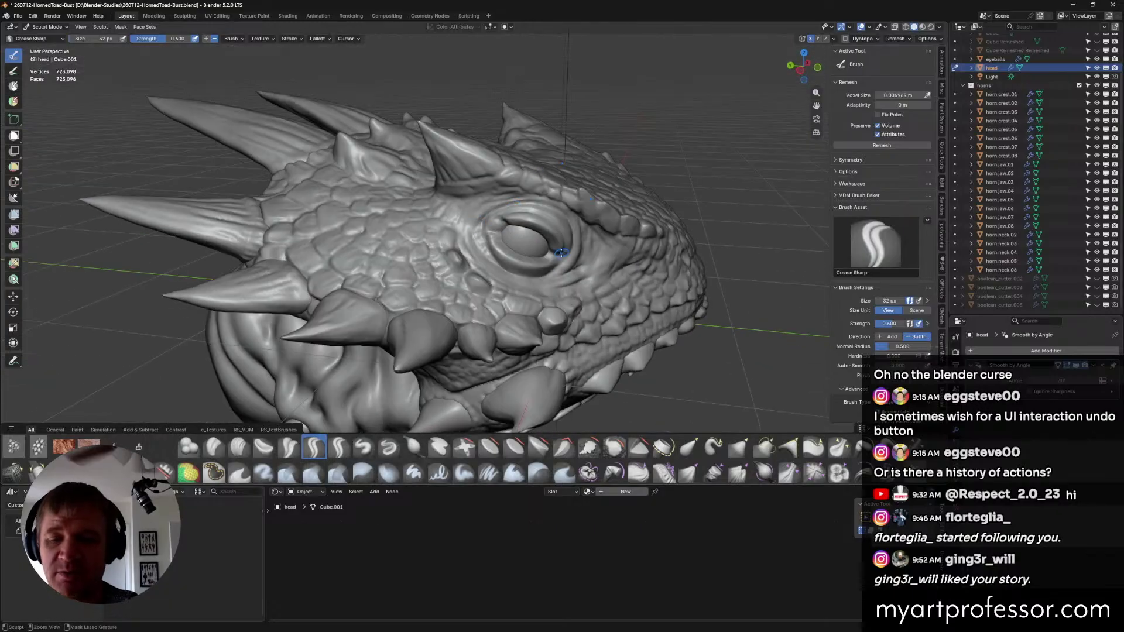
click(239, 447)
key(f)
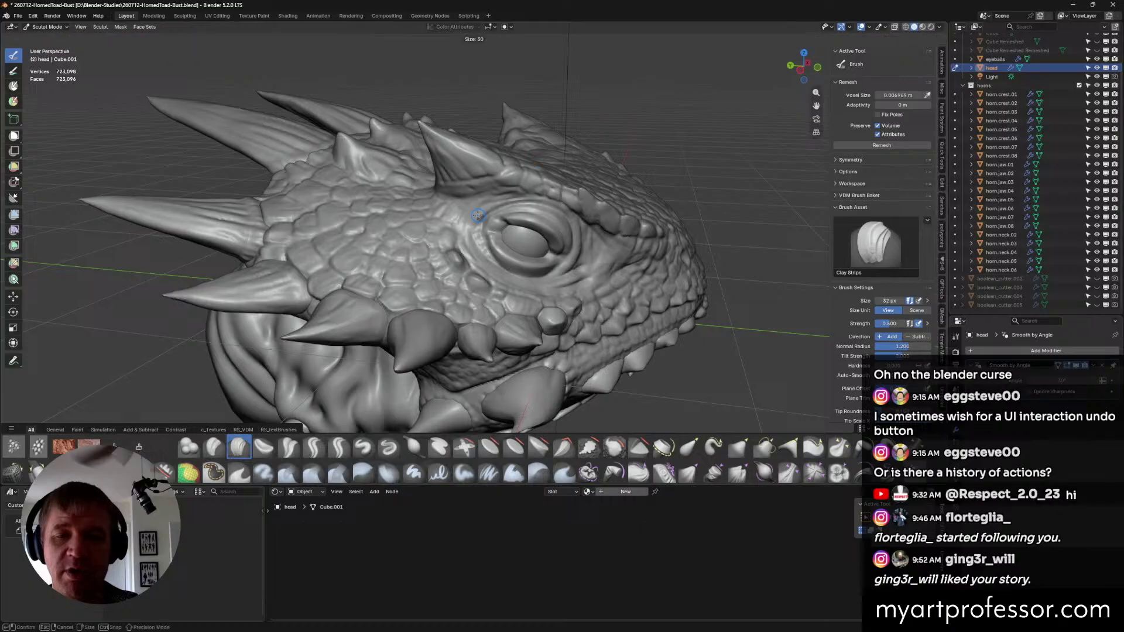
click(505, 200)
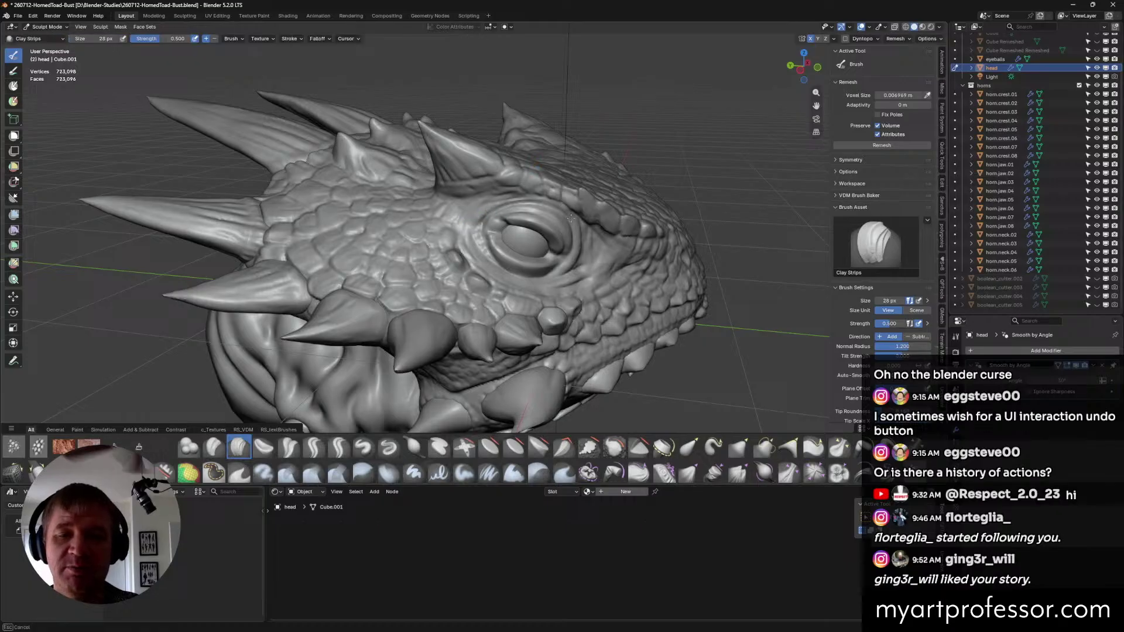
middle_drag(628, 251, 550, 299)
scroll(550, 302, up, 3)
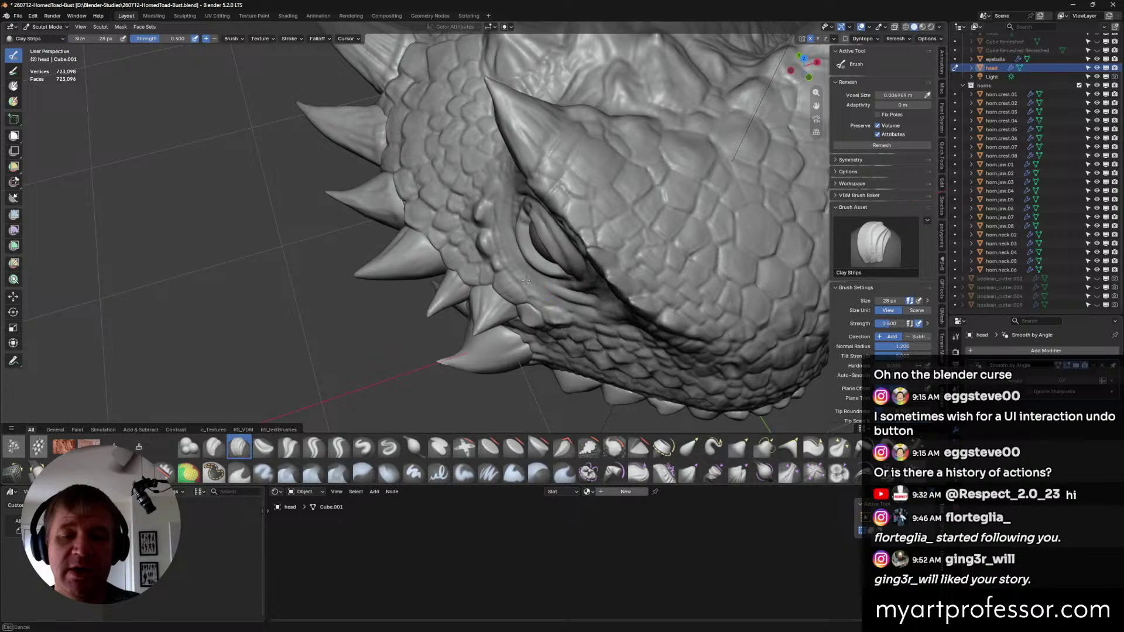
middle_drag(552, 259, 615, 288)
mouse_move(523, 255)
middle_down()
mouse_move(504, 266)
mouse_move(562, 271)
mouse_move(530, 276)
mouse_move(518, 273)
mouse_move(571, 267)
mouse_move(463, 336)
mouse_move(512, 274)
mouse_move(503, 257)
mouse_move(530, 265)
mouse_move(521, 269)
middle_up()
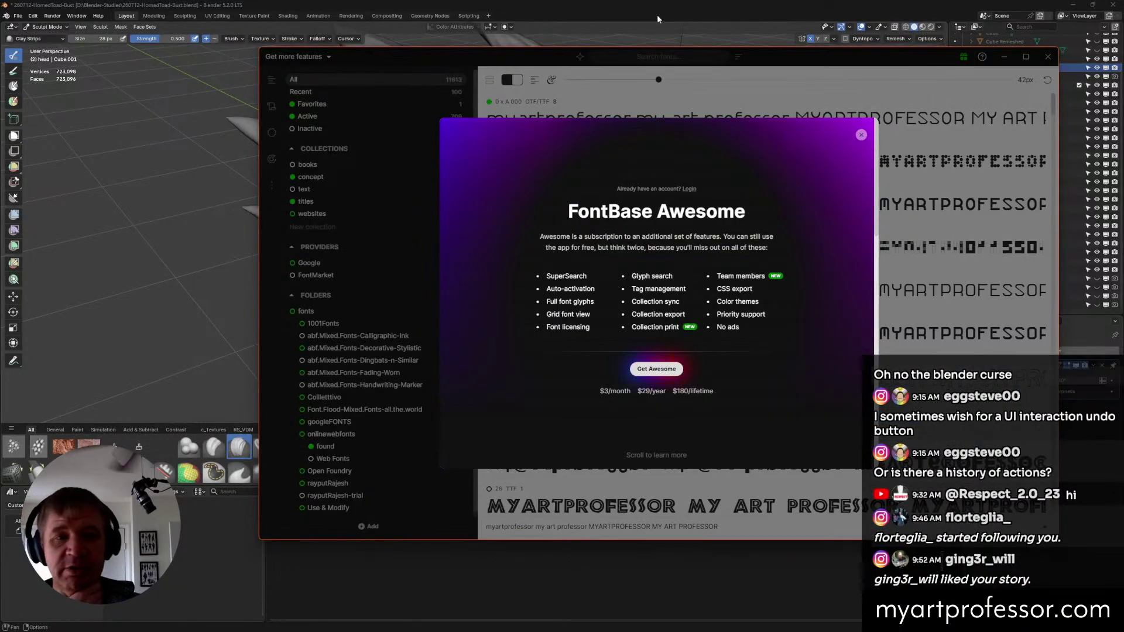
Dismiss the FontBase Awesome subscription offer in FontBase to reach the font list.
click(861, 135)
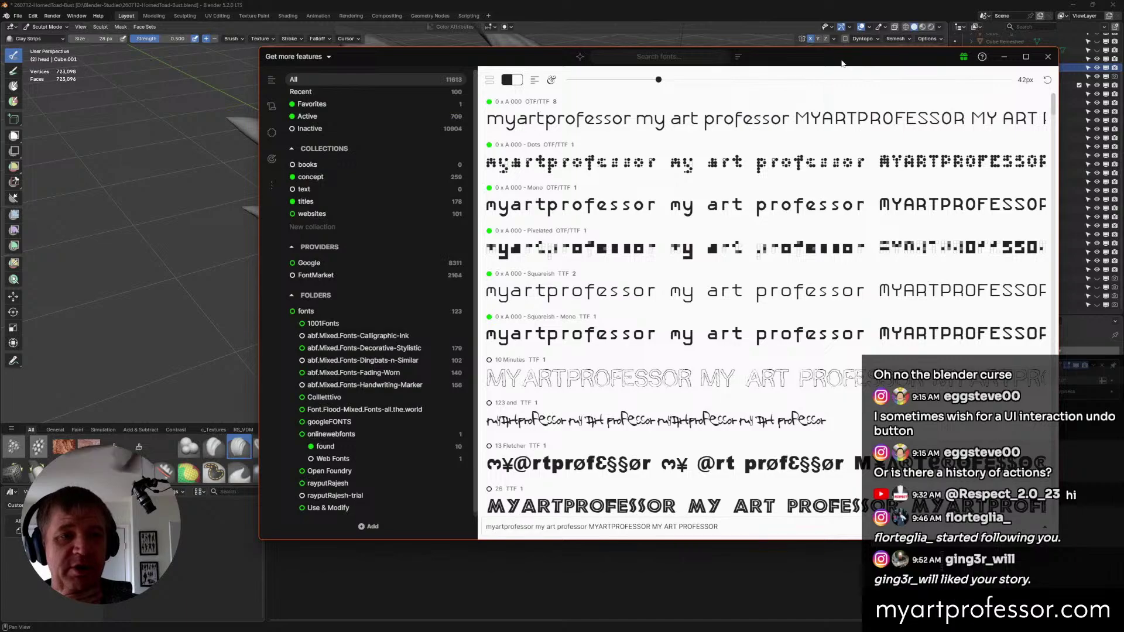
Browse the Google provider's fonts in FontBase, and return to Blender with FontBase minimized.
drag(842, 63, 867, 82)
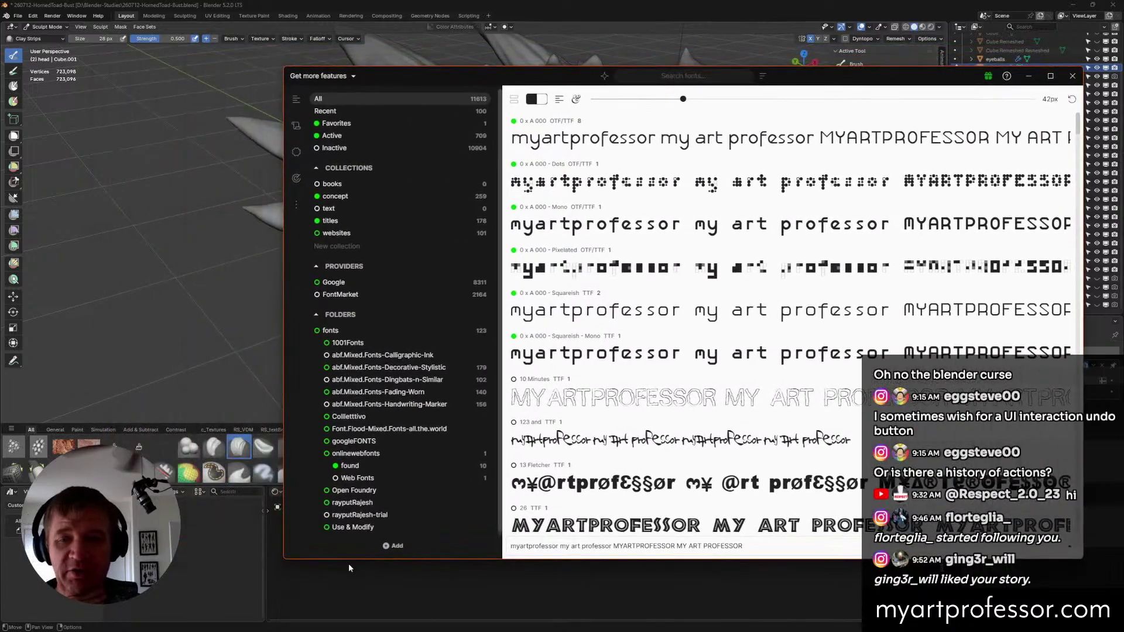
click(352, 283)
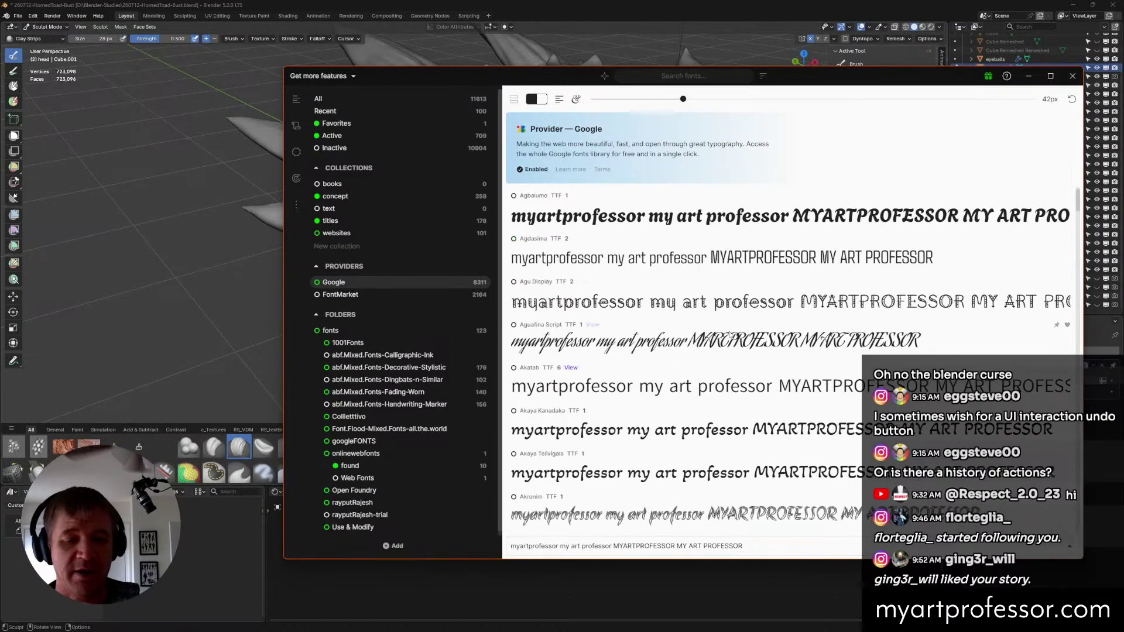
click(1030, 76)
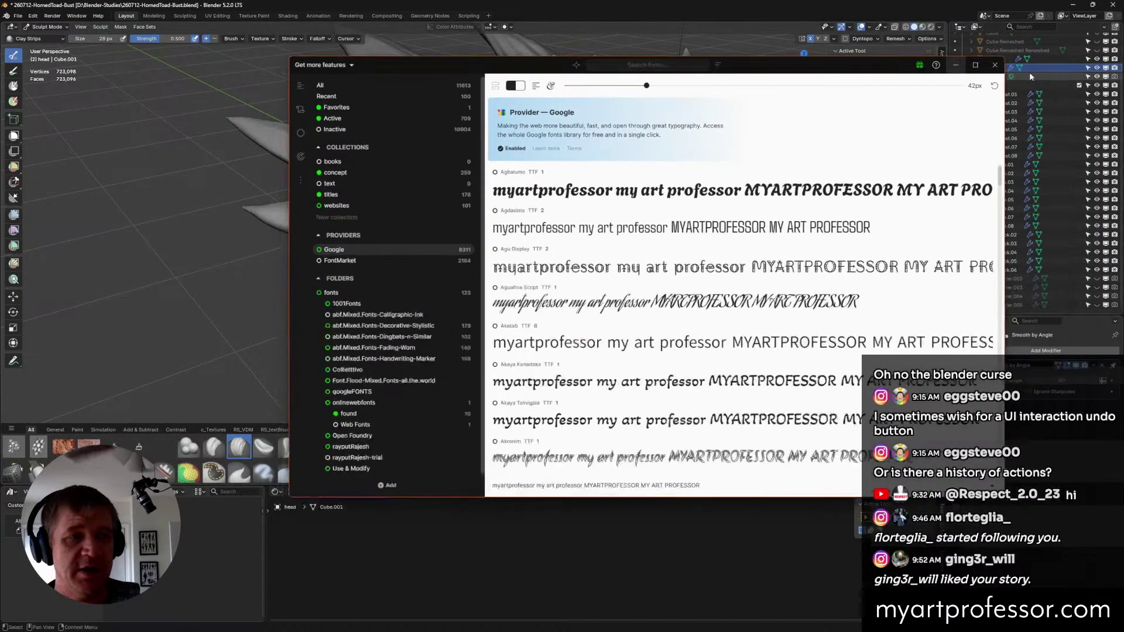
Carve a Crease Sharp stroke along the skin fold between the upper eyelid and the brow.
mouse_move(456, 277)
middle_down()
mouse_move(495, 193)
mouse_move(571, 186)
mouse_move(584, 167)
middle_up()
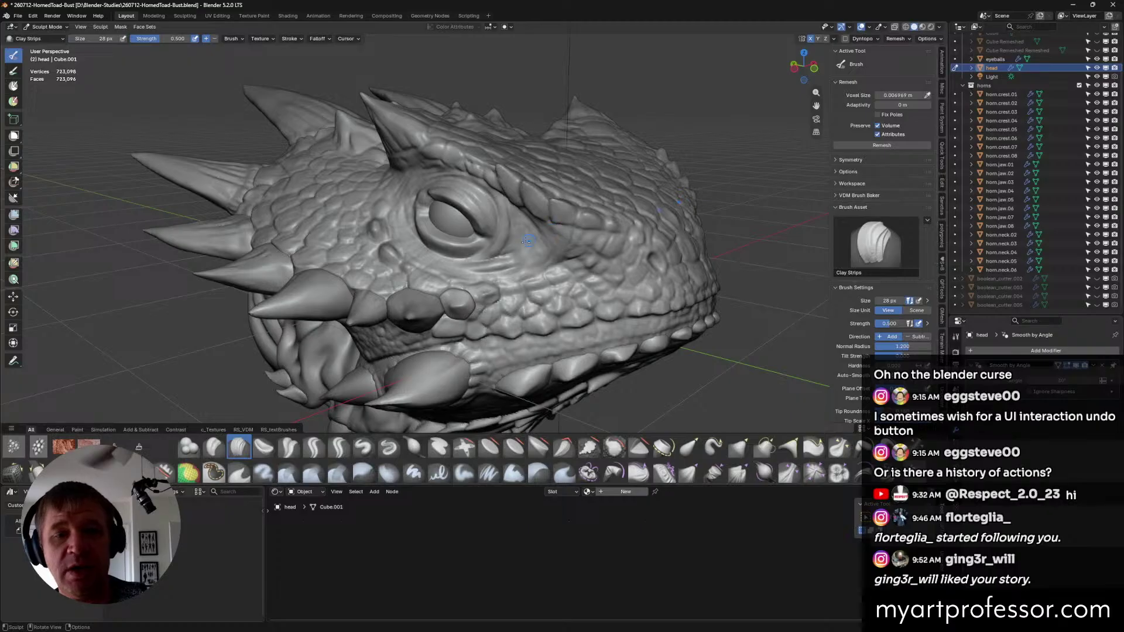
middle_drag(541, 244, 577, 286)
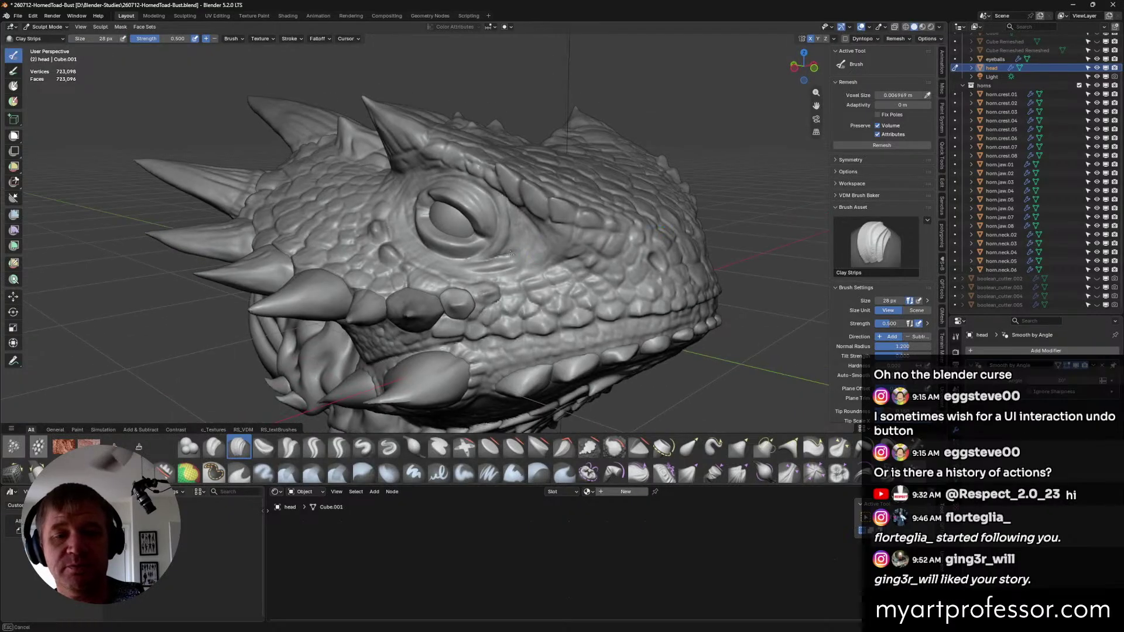
click(313, 448)
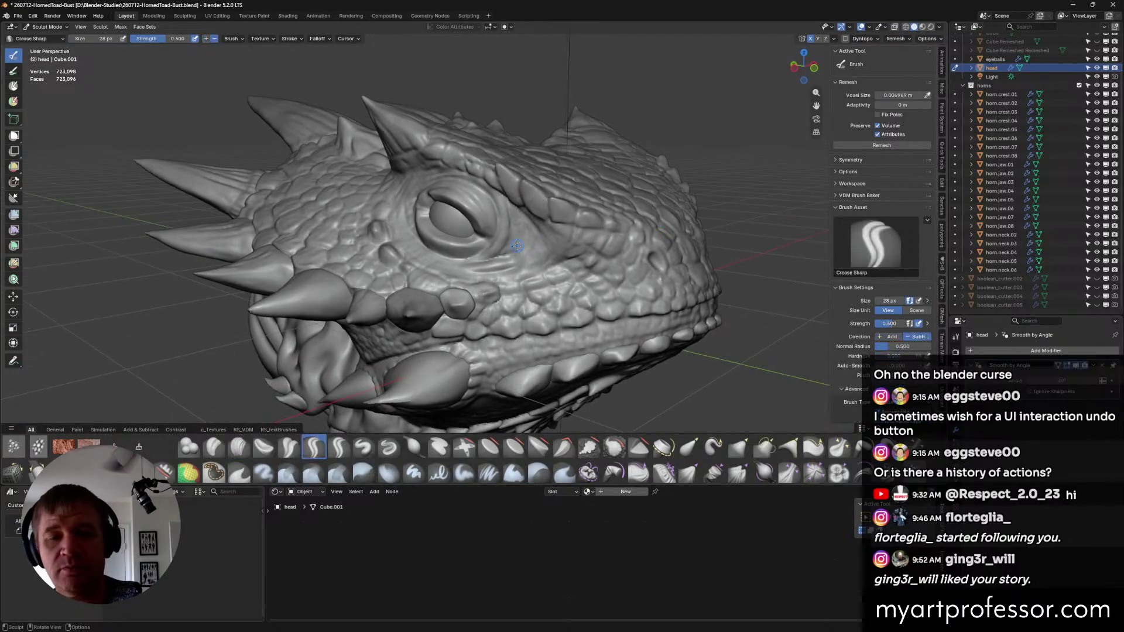
mouse_move(531, 227)
middle_down()
mouse_move(516, 259)
mouse_move(494, 256)
mouse_move(519, 251)
mouse_move(536, 228)
mouse_move(531, 212)
mouse_move(597, 236)
mouse_move(537, 248)
mouse_move(476, 226)
mouse_move(543, 219)
middle_up()
drag(491, 219, 549, 206)
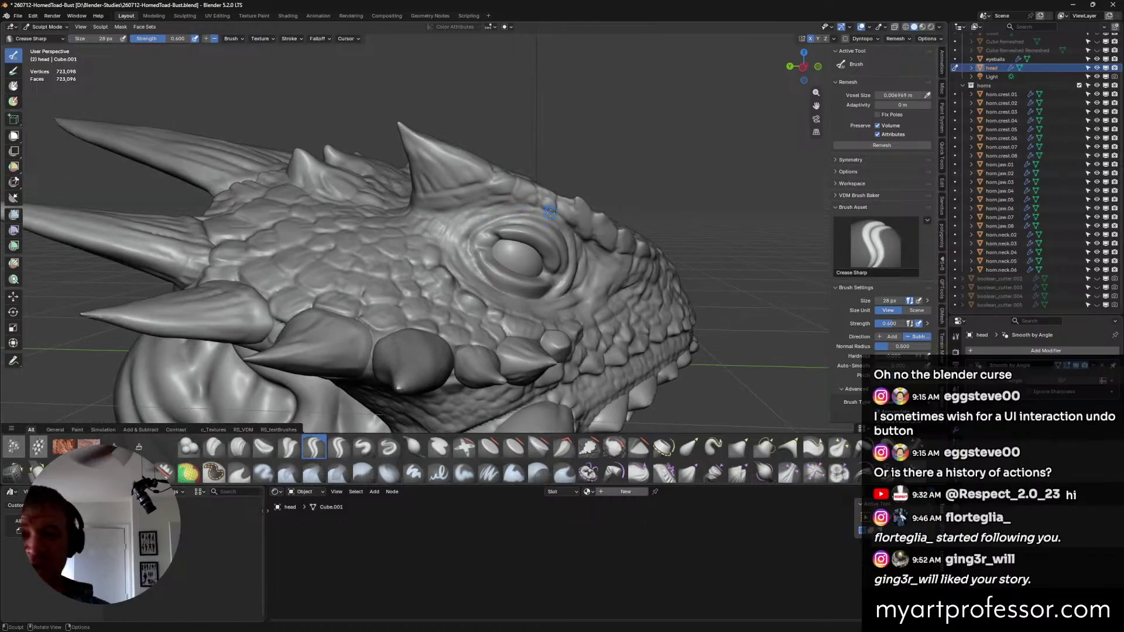
Build up the skin fold above the upper eyelid, under the brow, with two Draw brush strokes.
middle_drag(624, 319, 475, 311)
key(x)
middle_drag(497, 174, 486, 178)
drag(486, 178, 535, 170)
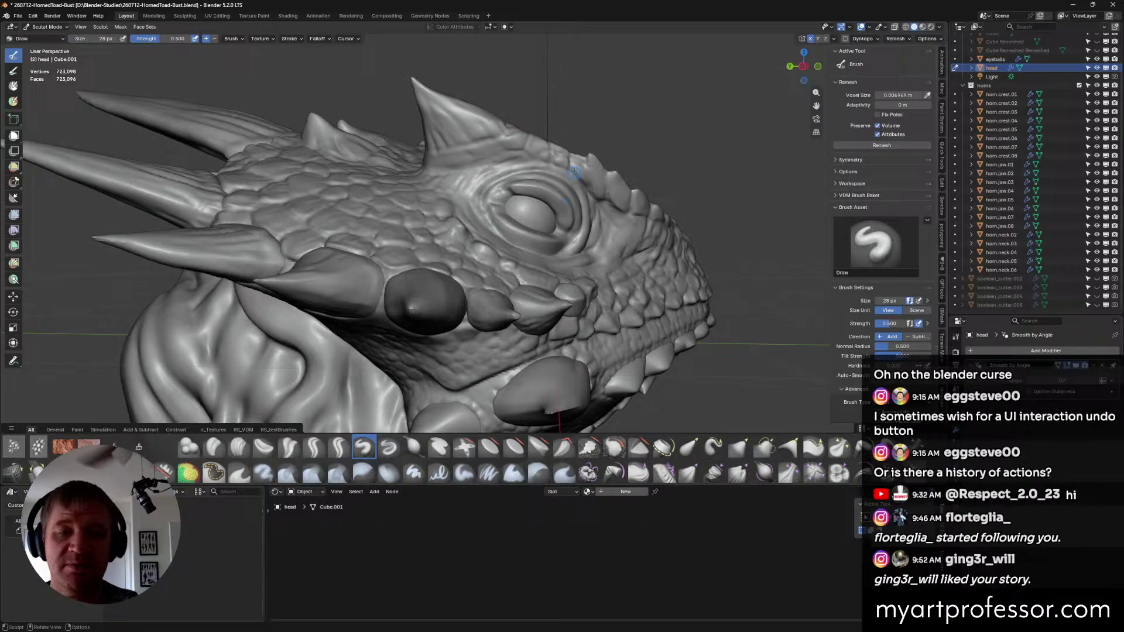
mouse_move(536, 170)
middle_down()
mouse_move(568, 171)
mouse_move(539, 207)
middle_up()
drag(483, 176, 551, 168)
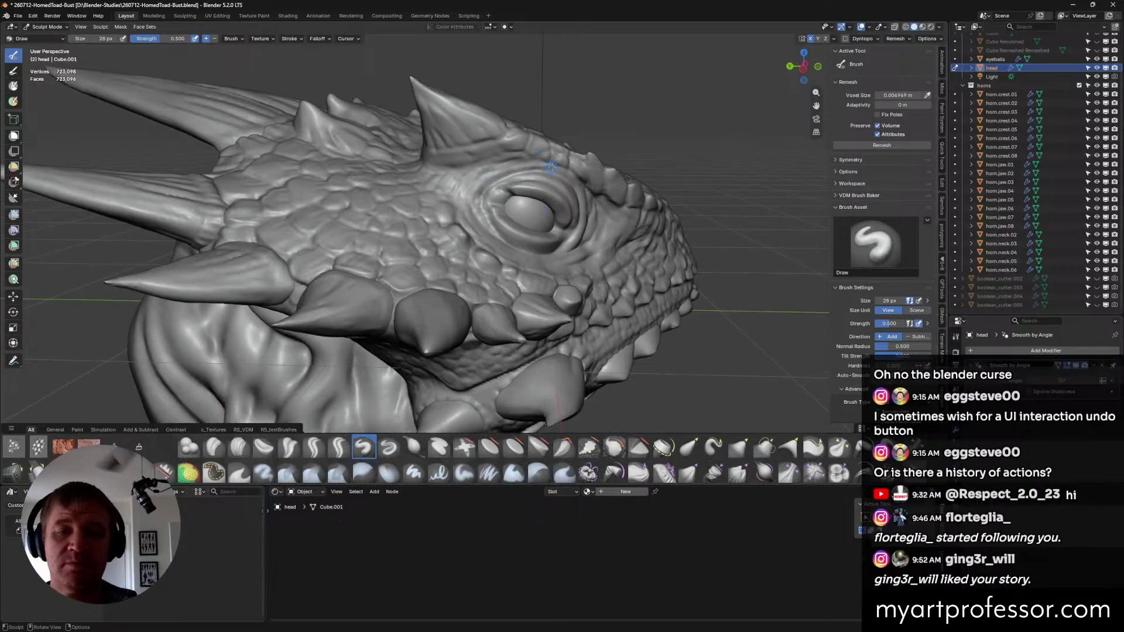
Check the reworked eyelids and brow from several angles and save the bust file.
mouse_move(473, 174)
middle_down()
mouse_move(497, 175)
mouse_move(501, 216)
mouse_move(480, 234)
mouse_move(503, 261)
mouse_move(545, 233)
mouse_move(516, 267)
mouse_move(545, 289)
middle_up()
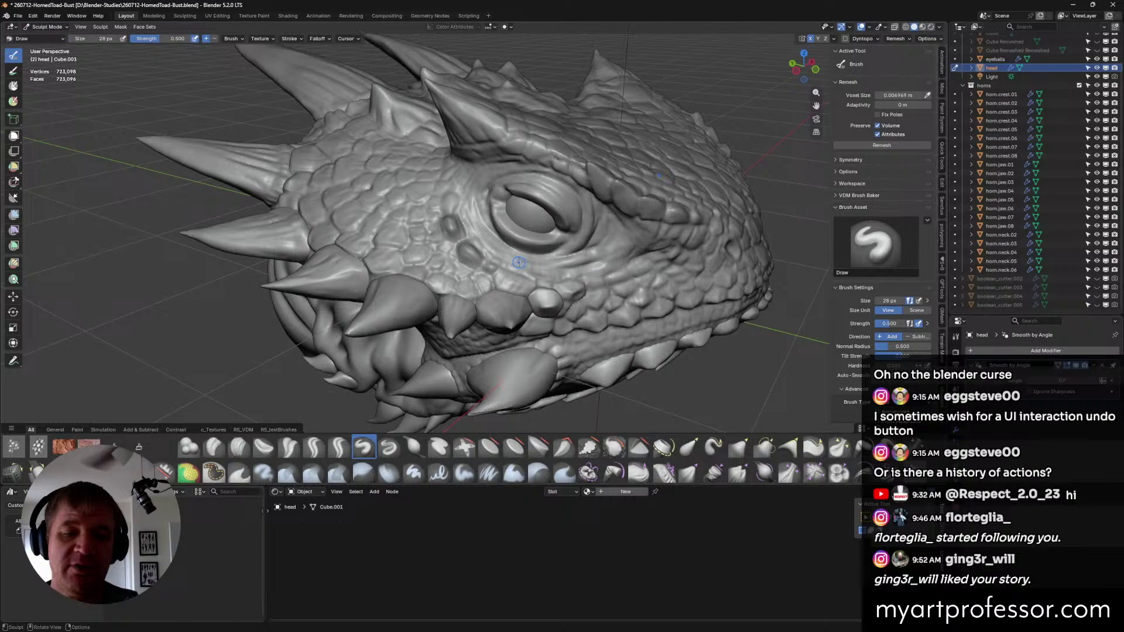
mouse_move(612, 266)
middle_down()
mouse_move(562, 274)
mouse_move(581, 257)
mouse_move(555, 262)
middle_up()
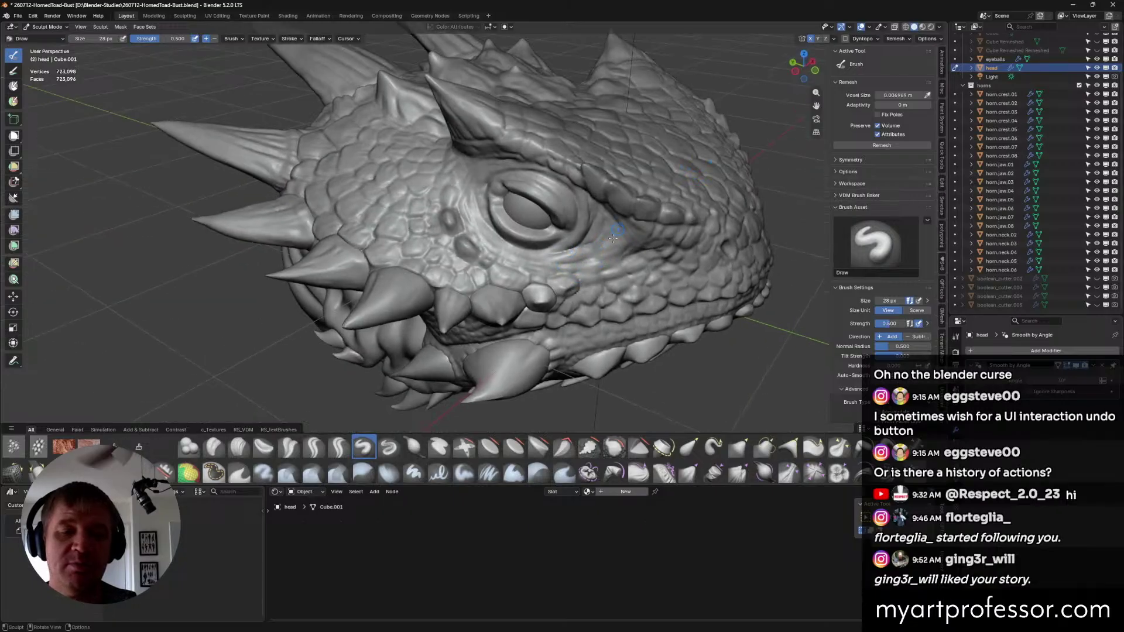
middle_drag(588, 244, 666, 288)
mouse_move(672, 244)
middle_down()
mouse_move(585, 184)
mouse_move(536, 286)
mouse_move(545, 255)
middle_up()
key(ctrl+s)
mouse_move(616, 270)
middle_down()
mouse_move(668, 196)
mouse_move(668, 214)
middle_up()
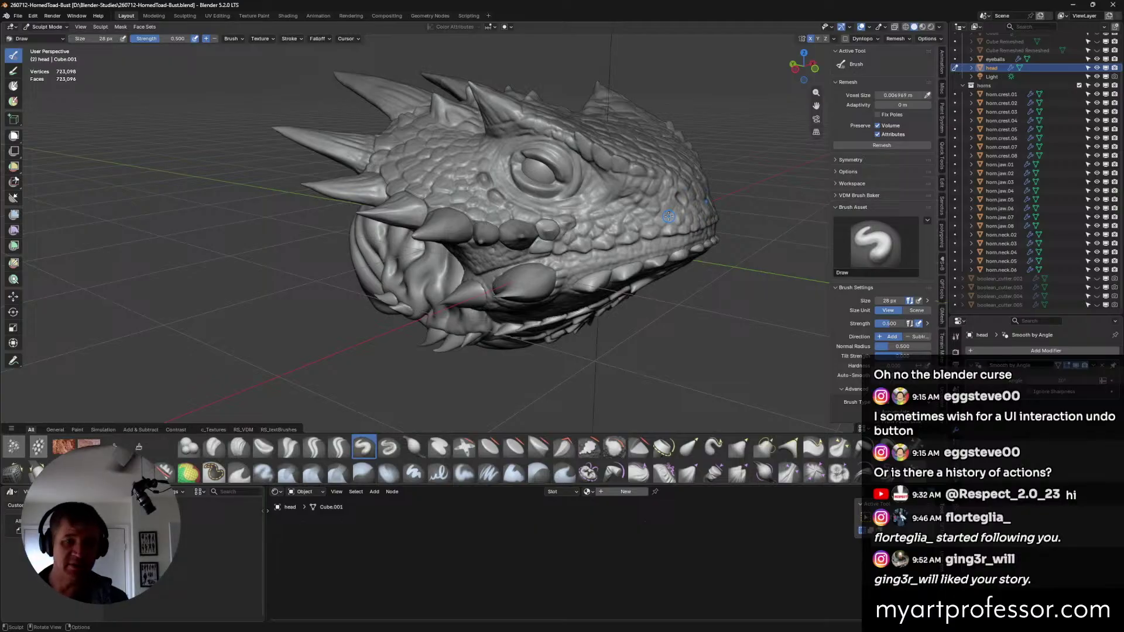
mouse_move(675, 203)
middle_down()
mouse_move(686, 280)
mouse_move(749, 256)
mouse_move(696, 248)
mouse_move(697, 237)
mouse_move(628, 249)
mouse_move(675, 240)
mouse_move(705, 261)
mouse_move(671, 262)
mouse_move(673, 252)
mouse_move(613, 233)
middle_up()
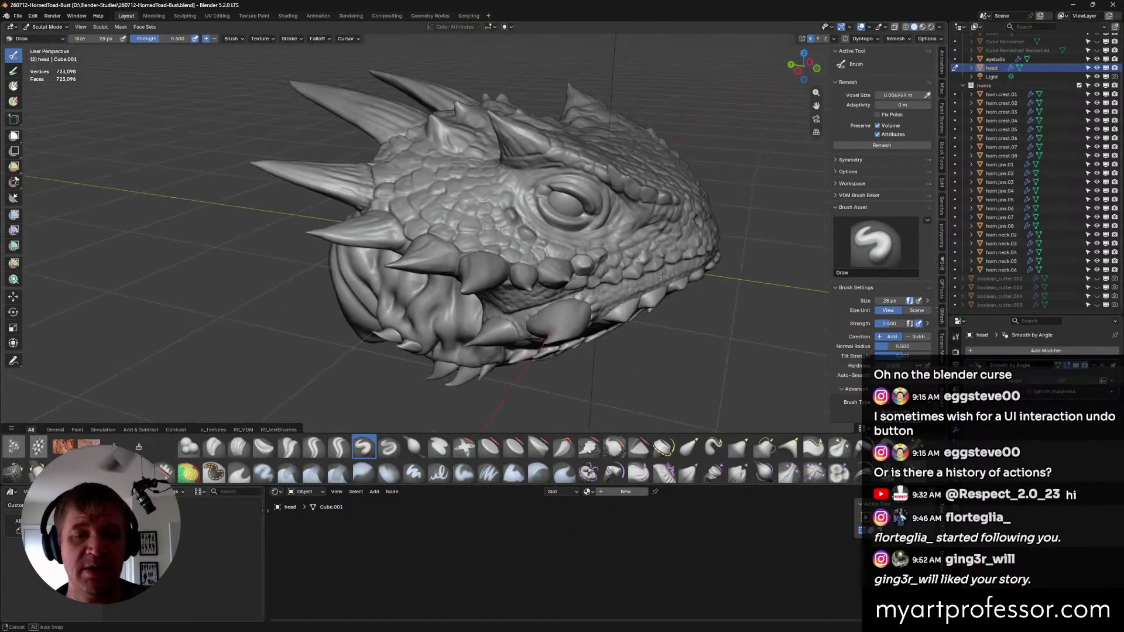
drag(614, 233, 641, 220)
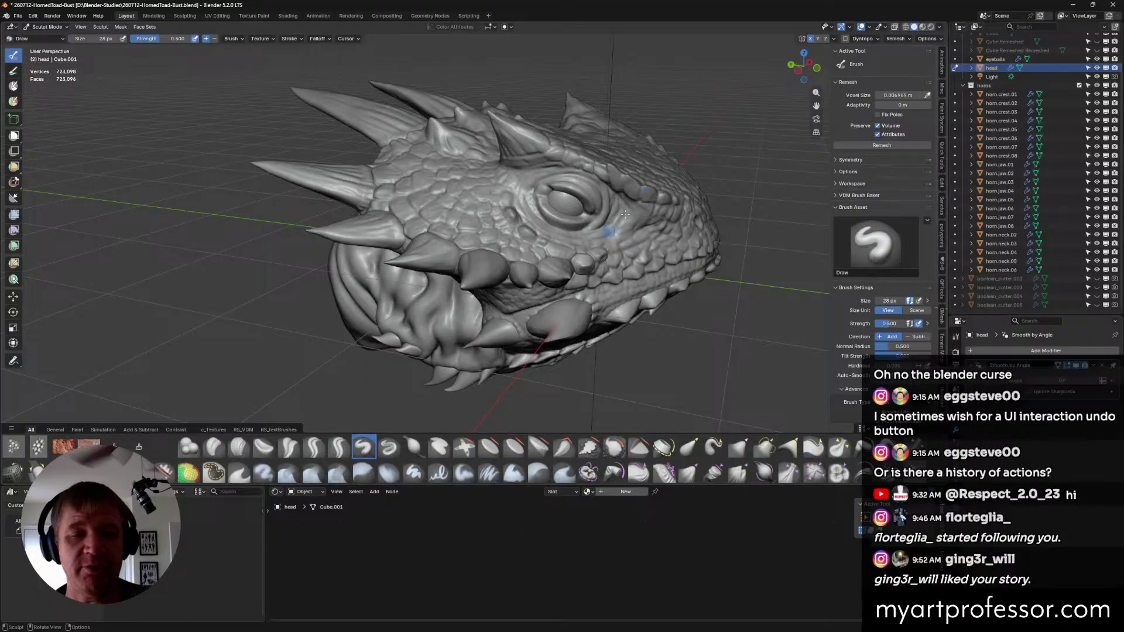
mouse_move(609, 232)
middle_down()
mouse_move(639, 220)
mouse_move(675, 233)
mouse_move(637, 262)
mouse_move(645, 289)
mouse_move(597, 328)
middle_up()
key(ctrl+s)
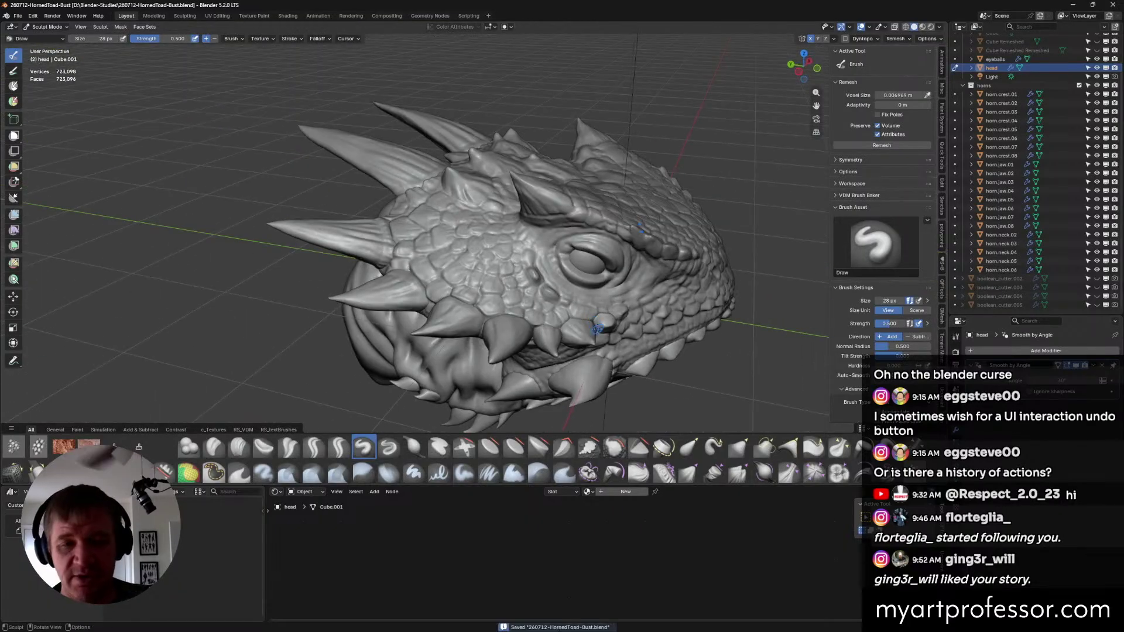
Examine the whole head in side and three-quarter views, and save the bust file again.
middle_drag(699, 319, 677, 267)
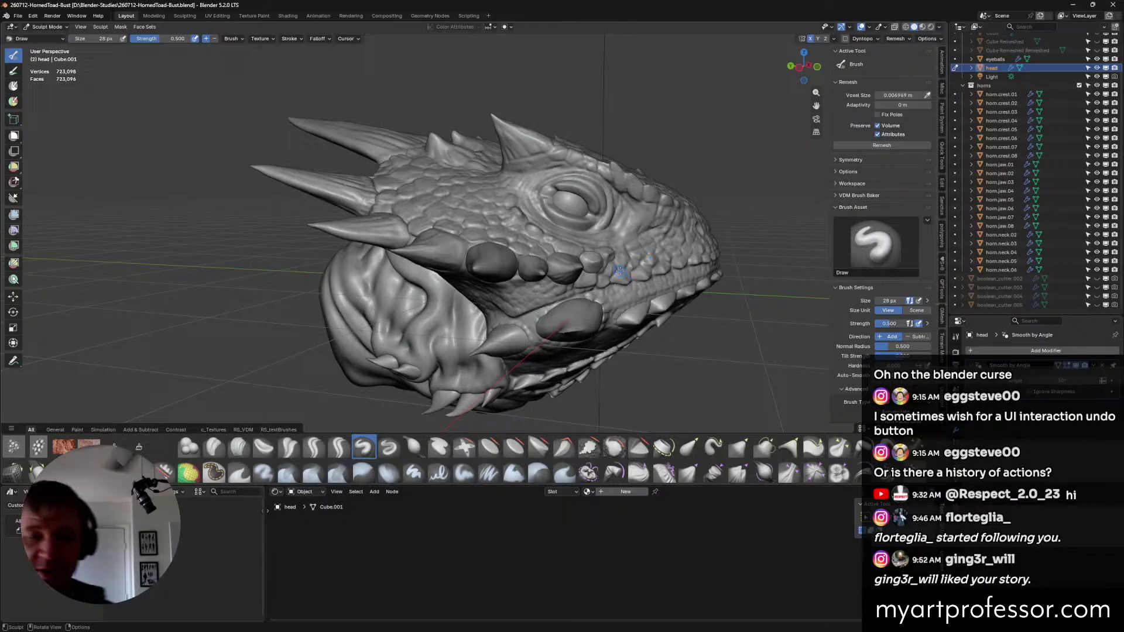
mouse_move(620, 272)
middle_down()
mouse_move(721, 256)
mouse_move(600, 291)
mouse_move(527, 92)
mouse_move(498, 295)
mouse_move(638, 239)
mouse_move(609, 190)
mouse_move(674, 264)
mouse_move(630, 218)
mouse_move(676, 190)
middle_up()
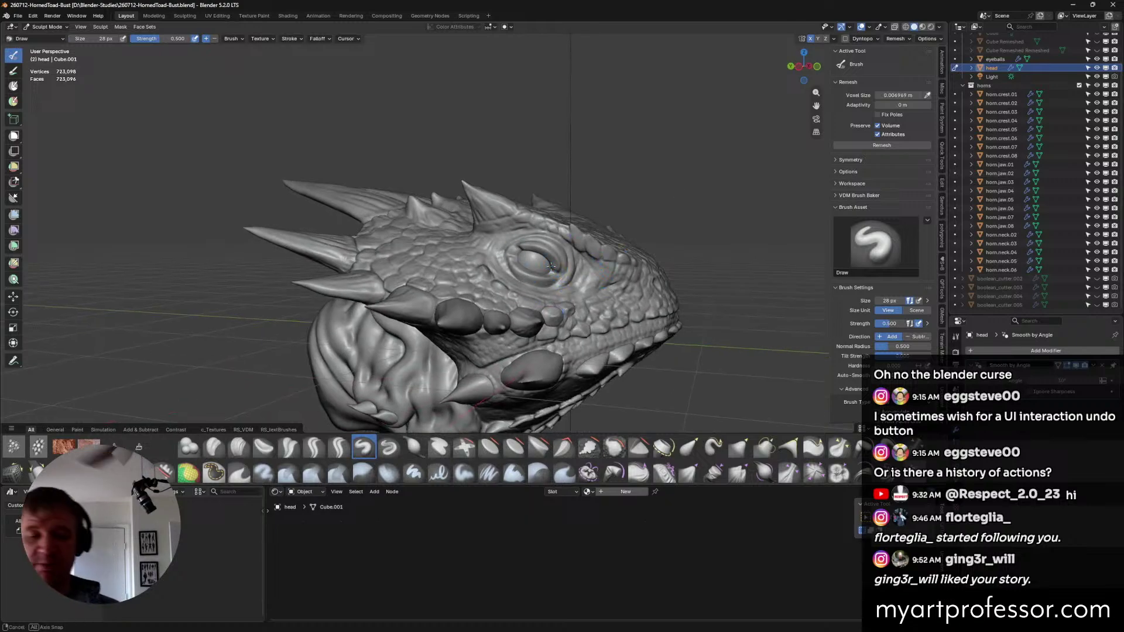
mouse_move(551, 267)
middle_down()
mouse_move(588, 265)
mouse_move(518, 220)
mouse_move(555, 243)
middle_up()
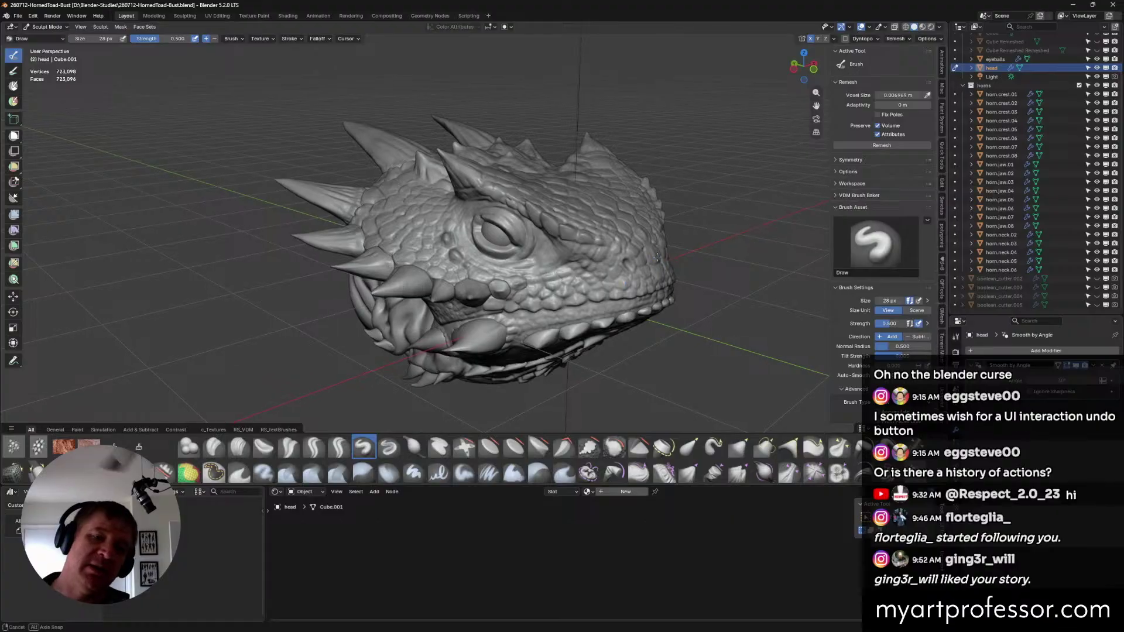
middle_drag(657, 257, 666, 264)
middle_drag(665, 210, 673, 226)
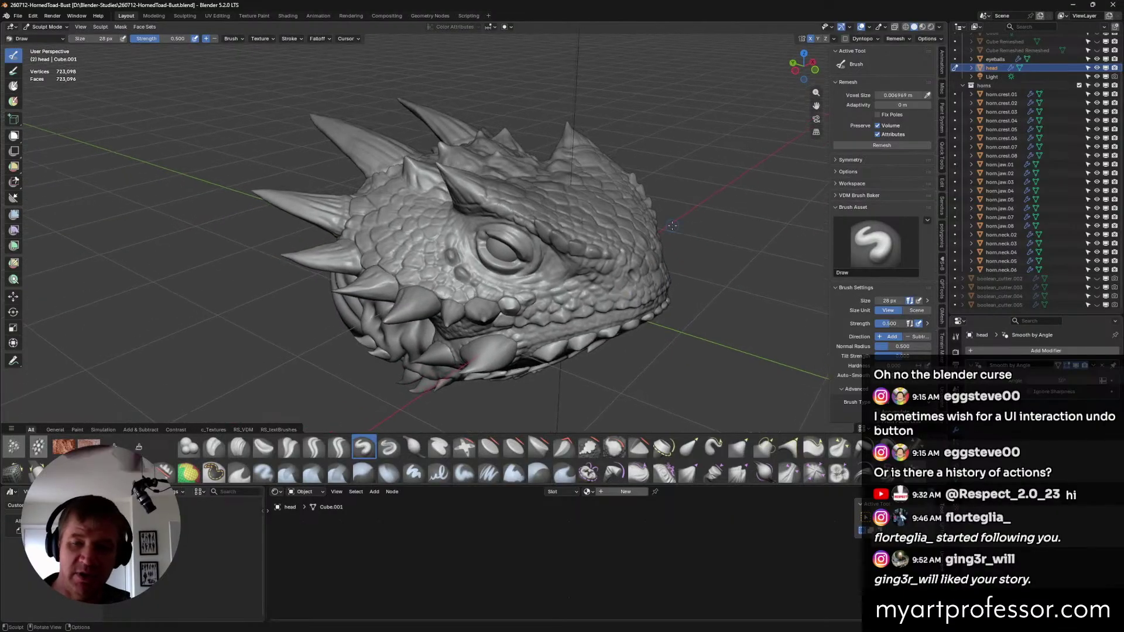
mouse_move(595, 249)
middle_down()
mouse_move(611, 240)
mouse_move(574, 271)
middle_up()
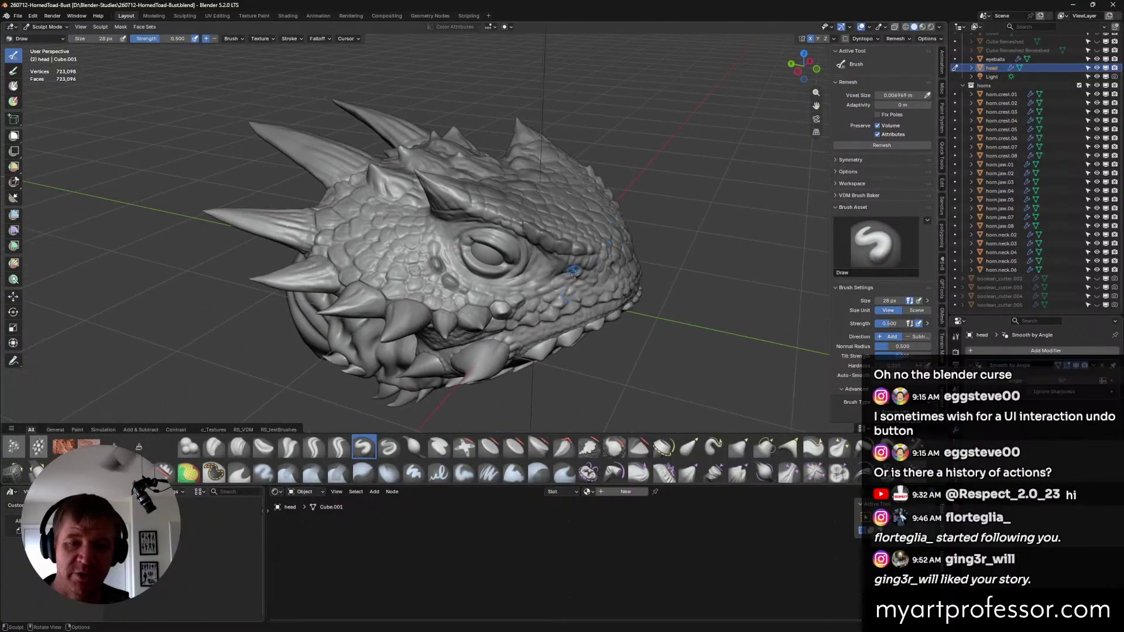
middle_drag(622, 326, 579, 271)
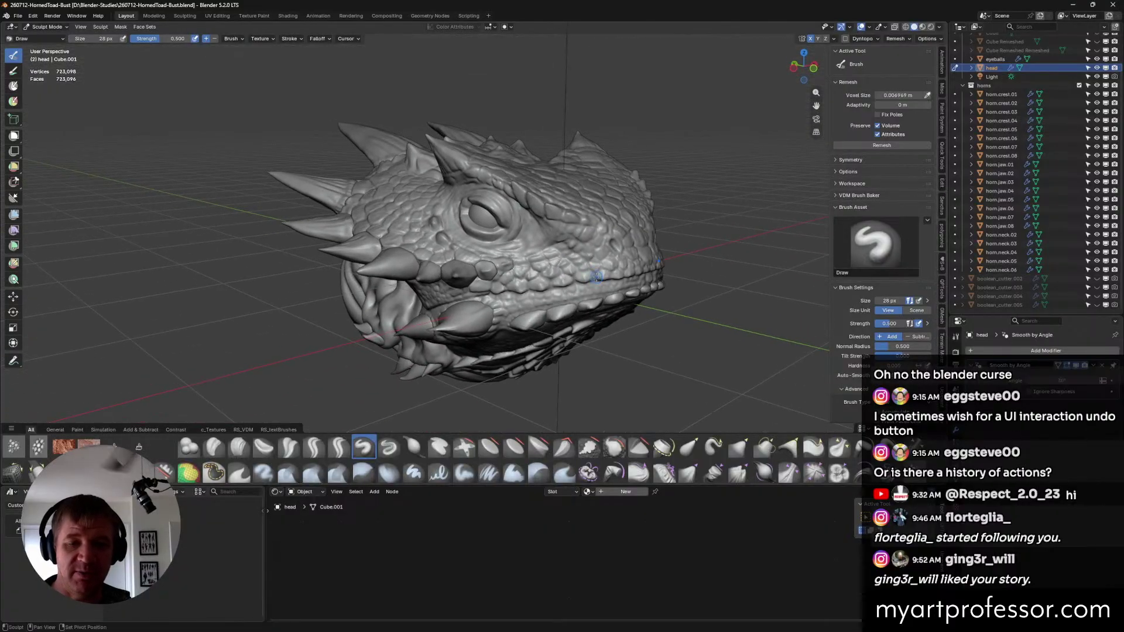
key(ctrl+s)
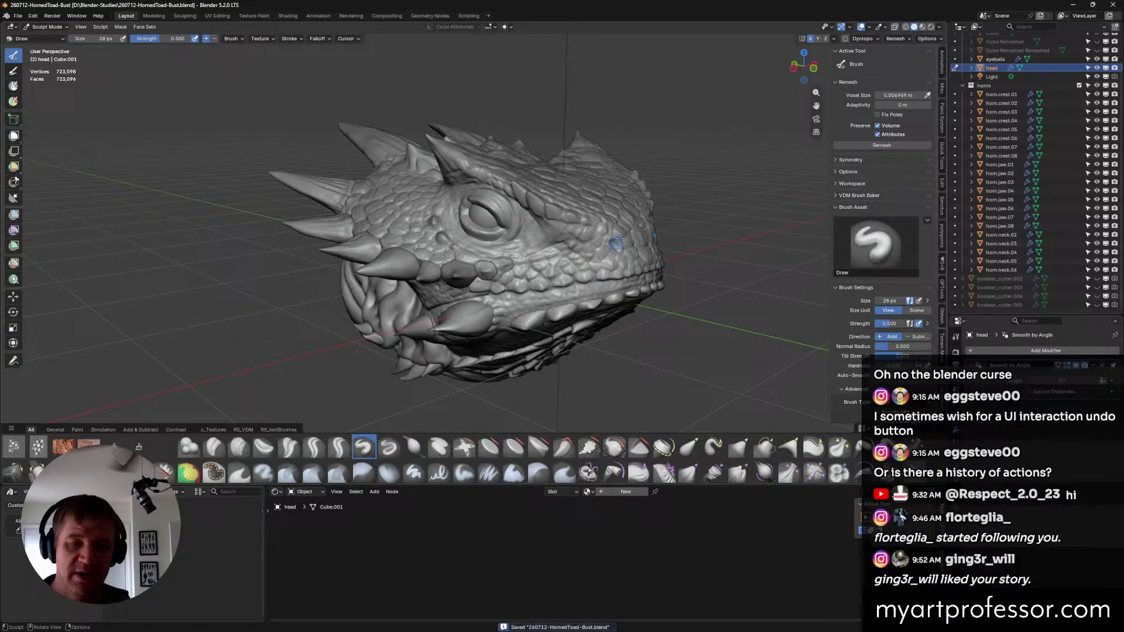
mouse_move(665, 140)
middle_down()
mouse_move(702, 188)
mouse_move(668, 238)
mouse_move(714, 204)
mouse_move(709, 181)
middle_up()
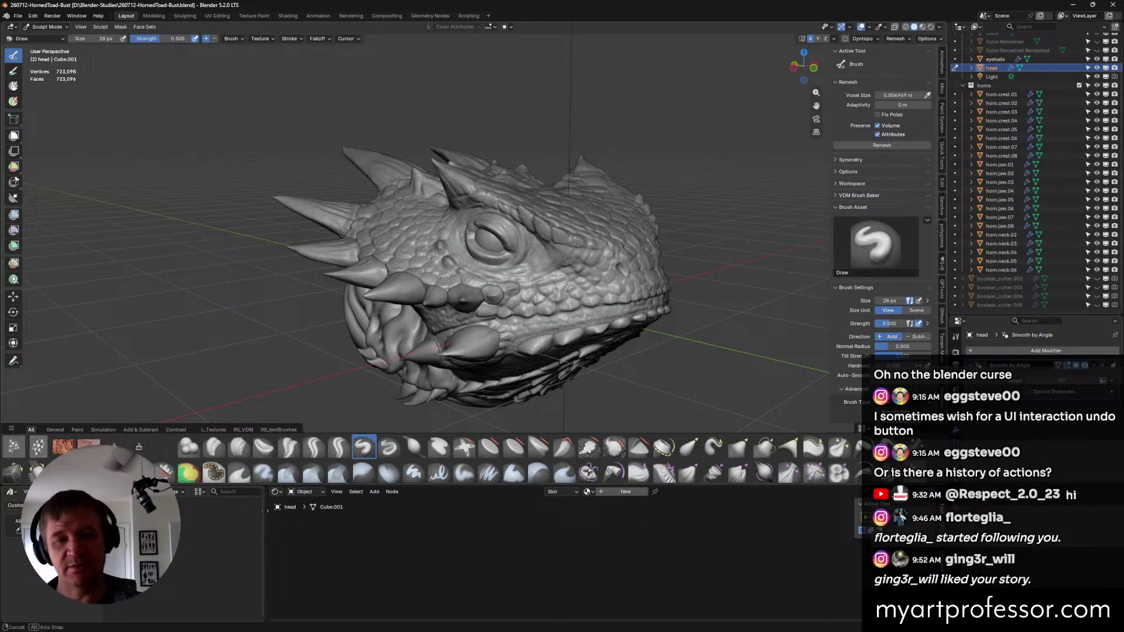
mouse_move(577, 242)
middle_down()
mouse_move(638, 247)
mouse_move(608, 228)
mouse_move(647, 274)
mouse_move(662, 257)
mouse_move(649, 288)
middle_up()
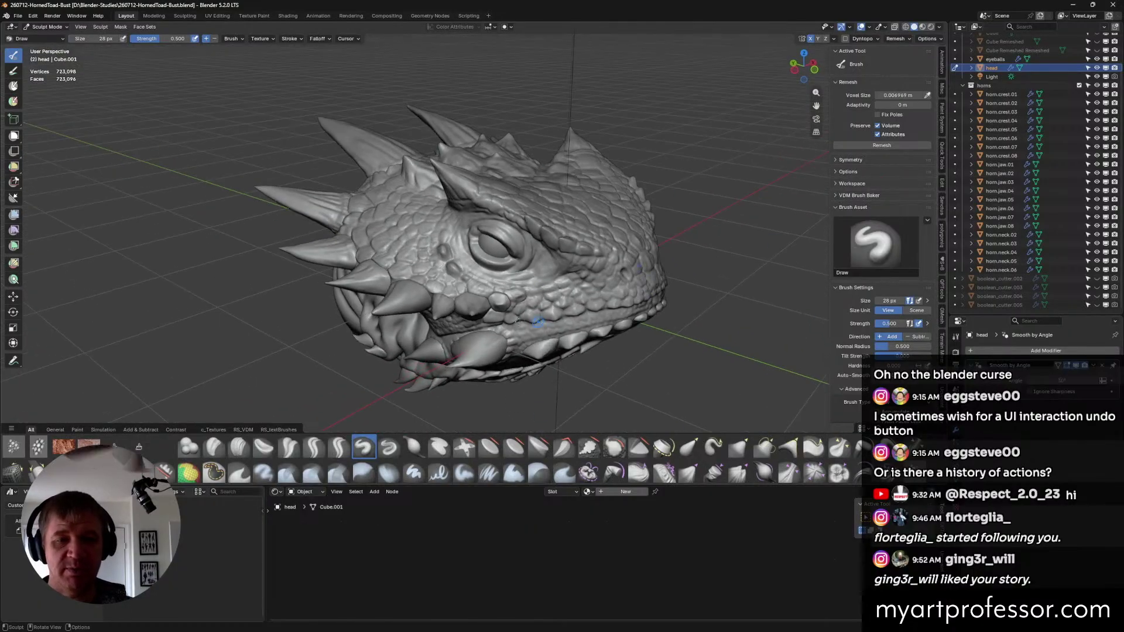
mouse_move(615, 237)
middle_down()
mouse_move(577, 242)
mouse_move(667, 185)
mouse_move(655, 275)
mouse_move(661, 254)
mouse_move(675, 277)
middle_up()
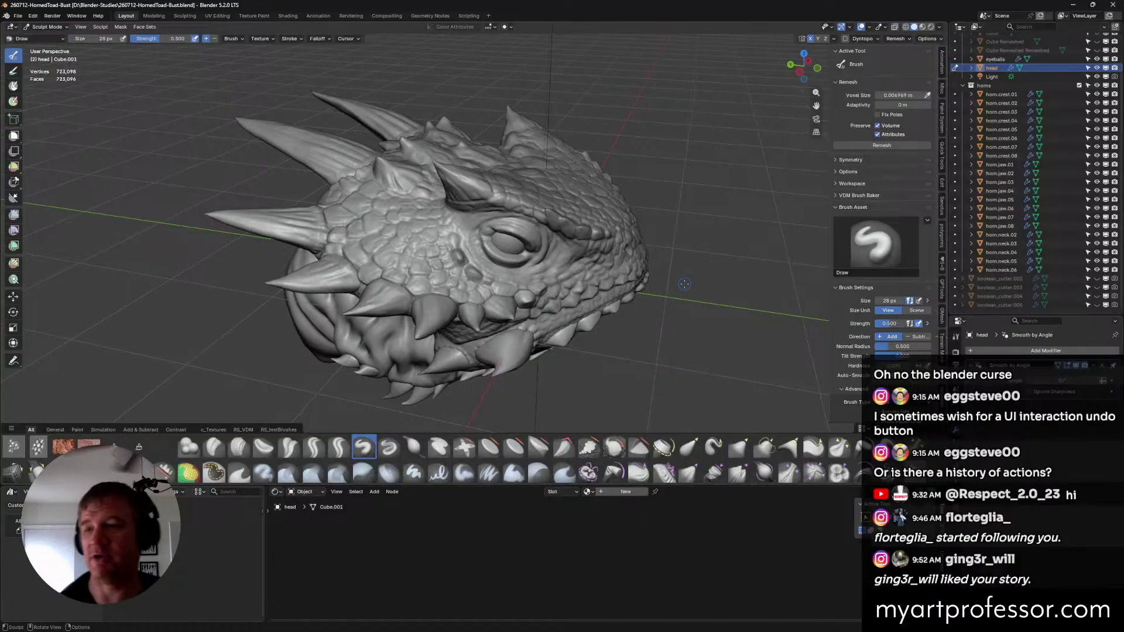
mouse_move(684, 284)
middle_down()
mouse_move(684, 271)
mouse_move(542, 260)
mouse_move(492, 308)
mouse_move(576, 329)
middle_up()
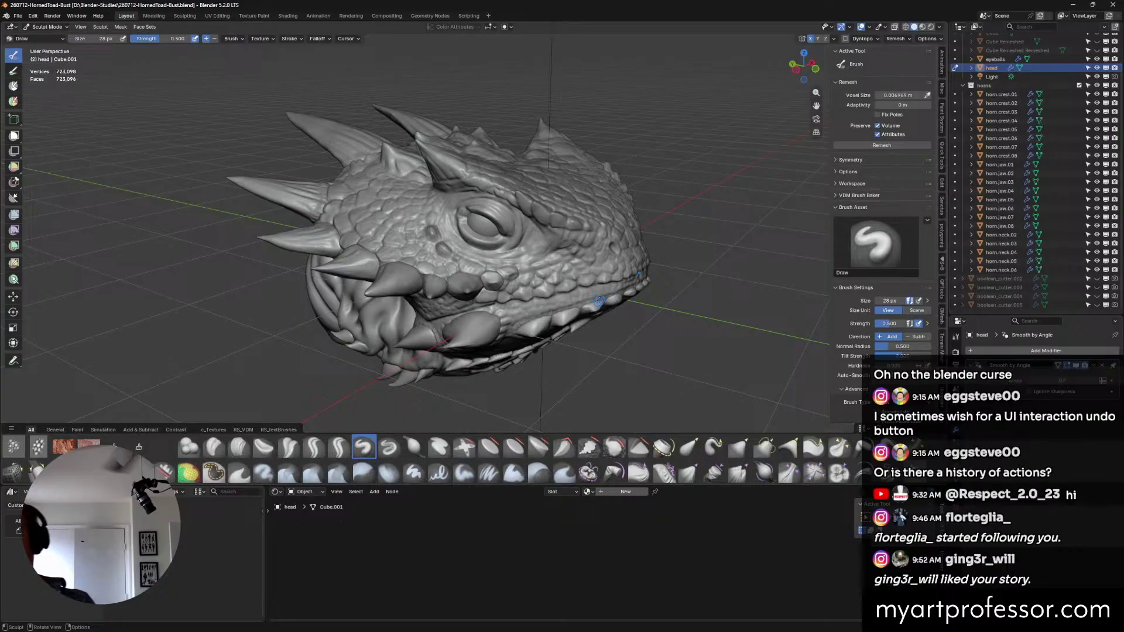